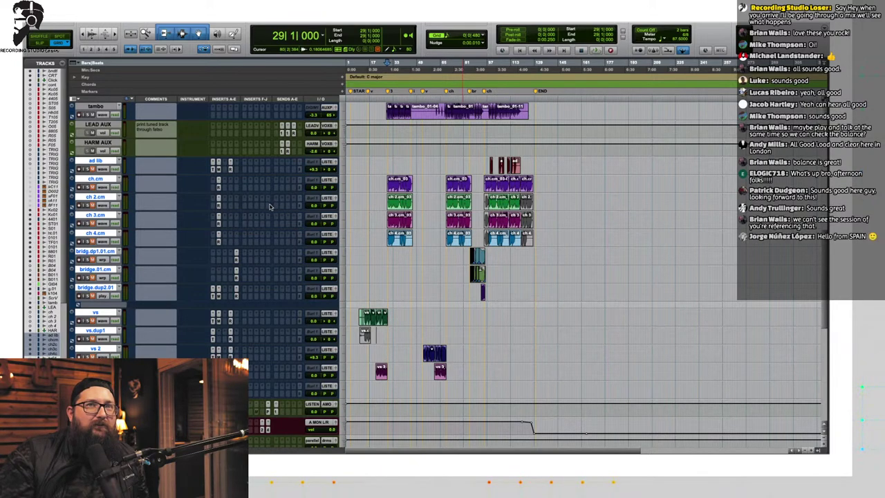
# Step: Look over the session's track layout from the talkback and drum tracks through to the lead and background vocals
pyautogui.scroll(1, 270, 207)
pyautogui.scroll(7, 270, 207)
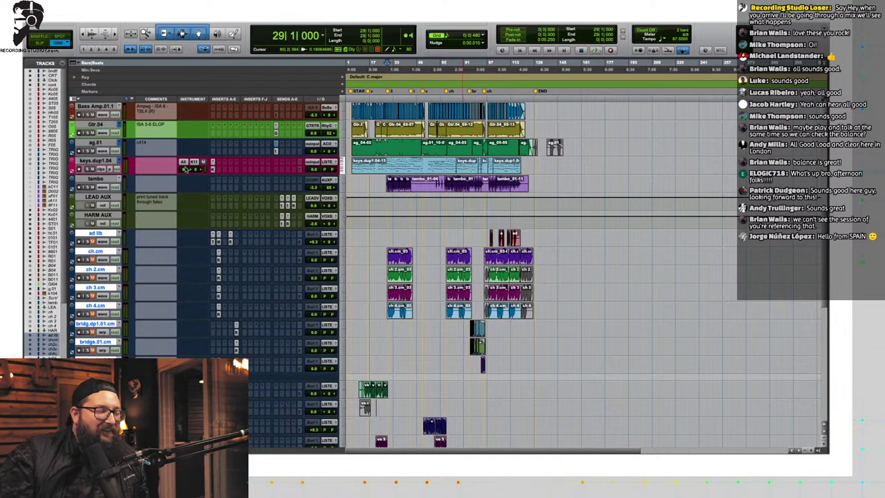
pyautogui.scroll(-7, 213, 254)
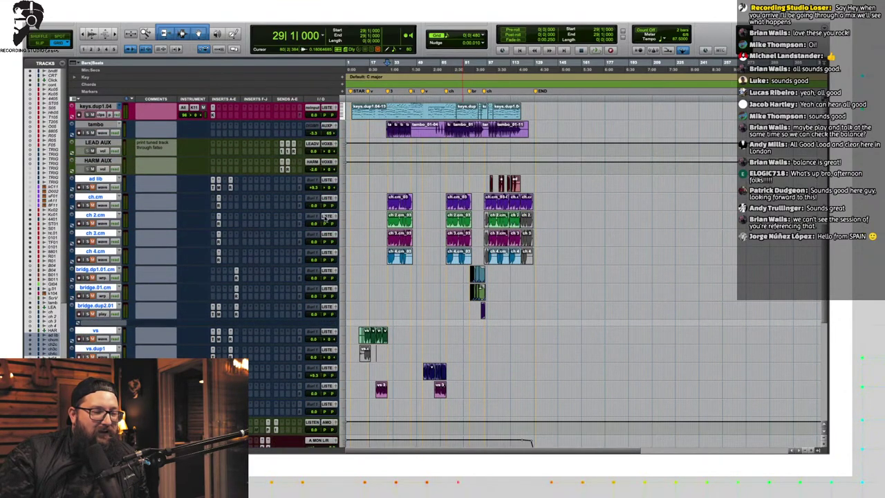
pyautogui.scroll(15, 212, 207)
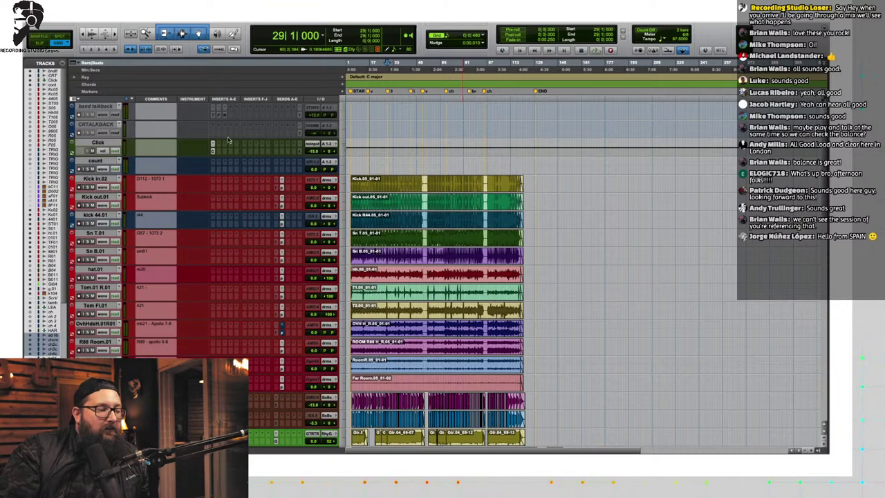
pyautogui.scroll(-3, 215, 145)
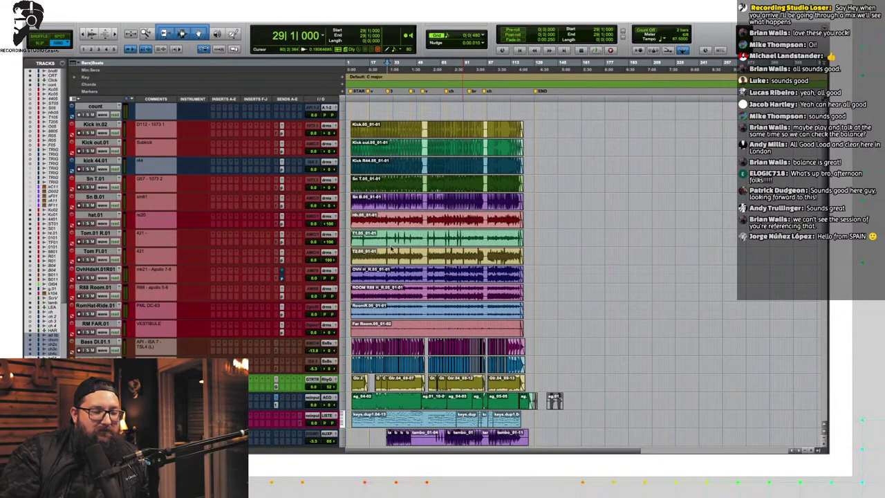
pyautogui.scroll(-15, 223, 181)
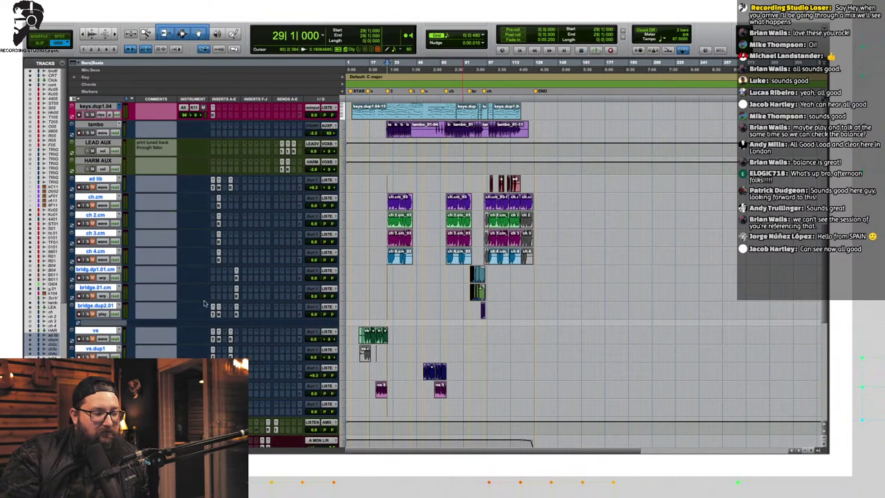
# Step: Inspect the Melodyne insert on the ad lib track and the Replika XT delay on ch.cm, closing both plug-in windows
pyautogui.click(95, 179)
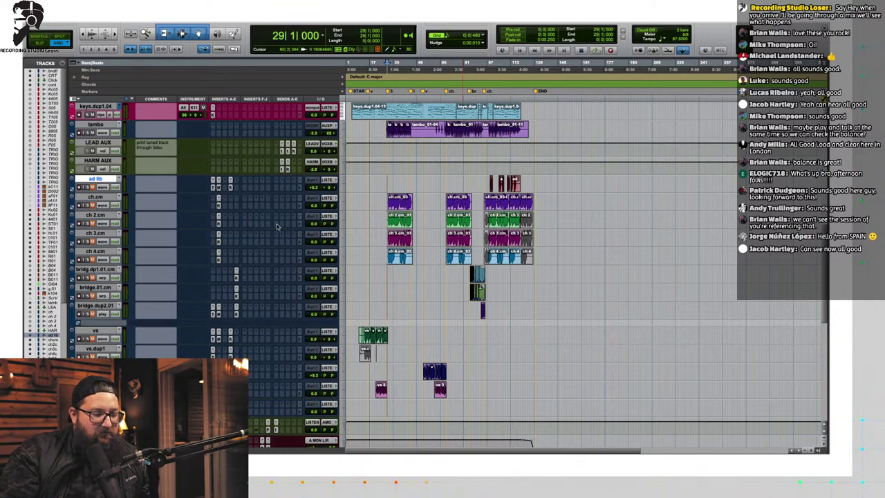
pyautogui.click(218, 188)
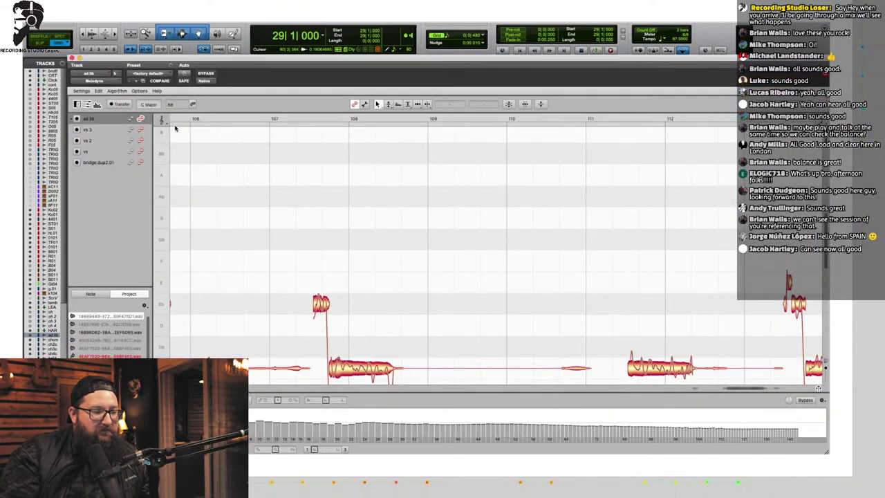
pyautogui.click(72, 63)
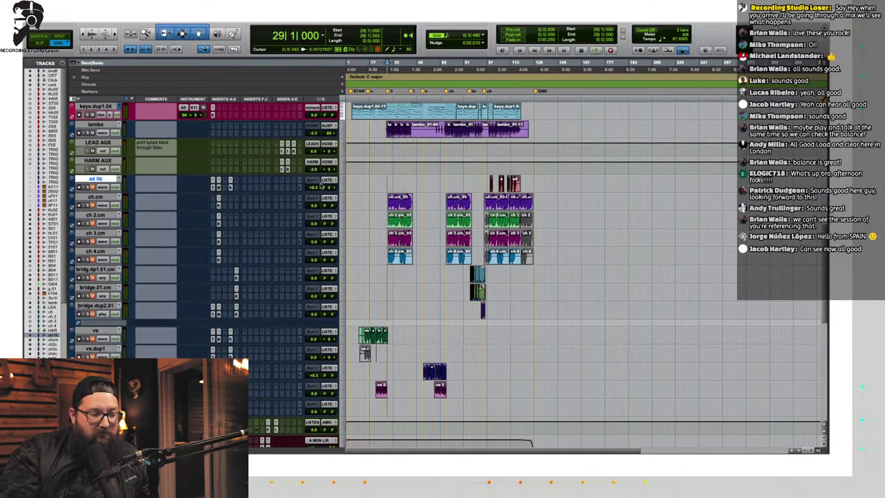
pyautogui.click(219, 206)
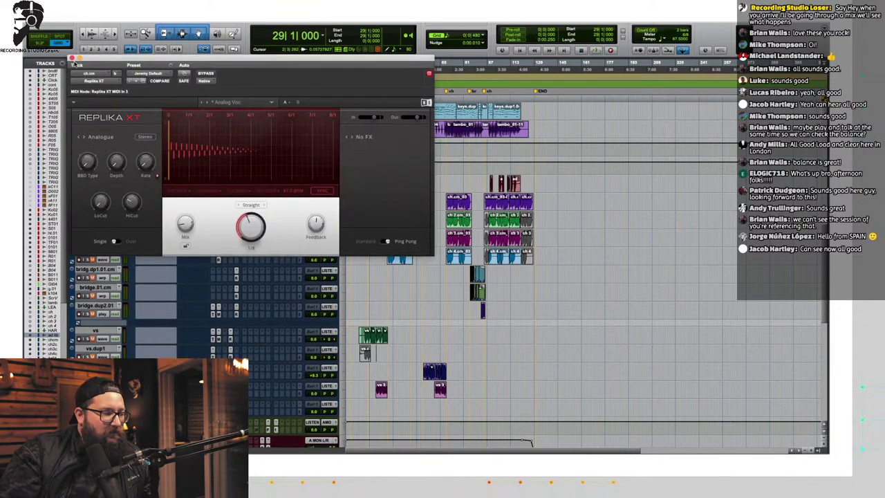
pyautogui.click(73, 60)
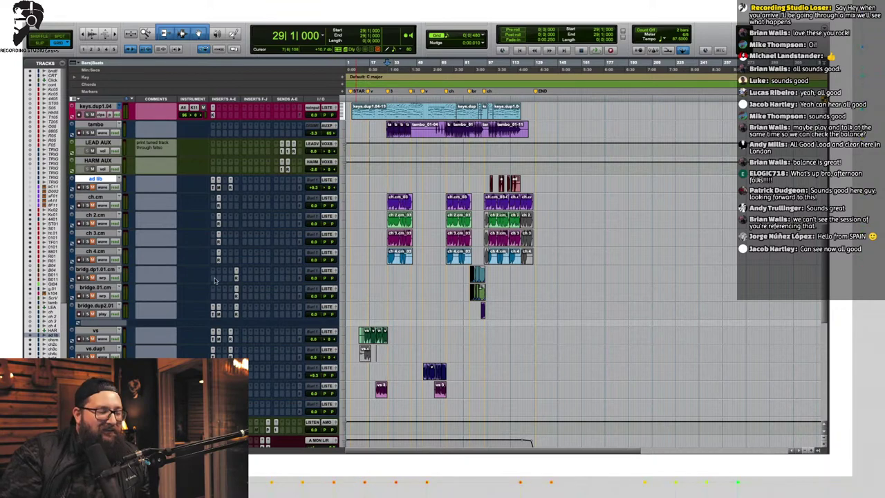
# Step: Inspect the Trim and Pro Limiter inserts on the LISTEN track, closing each plug-in window
pyautogui.scroll(-5, 220, 318)
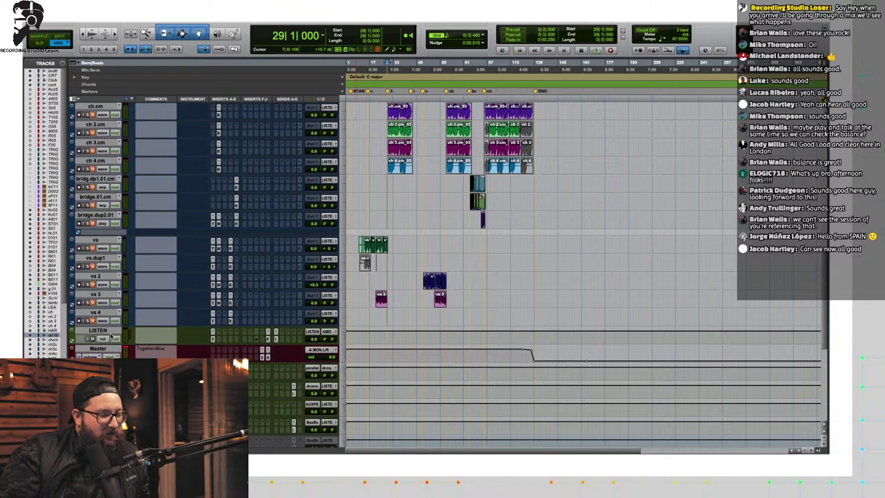
pyautogui.click(109, 332)
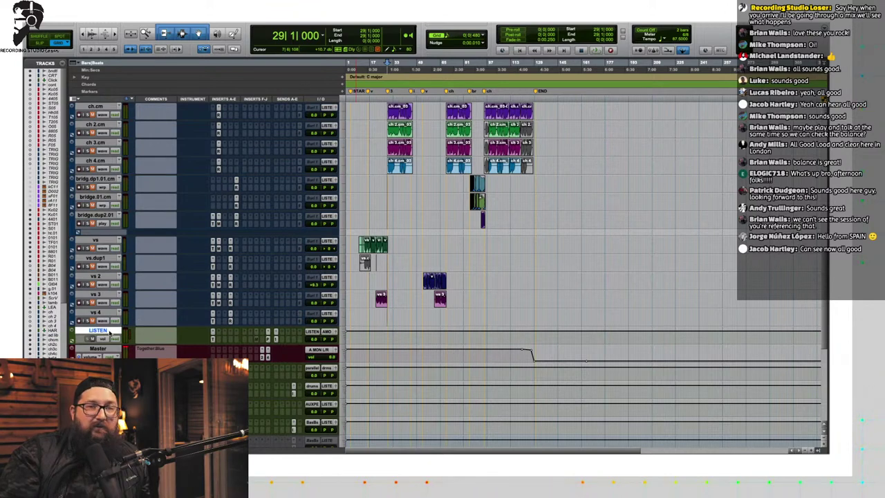
pyautogui.click(213, 339)
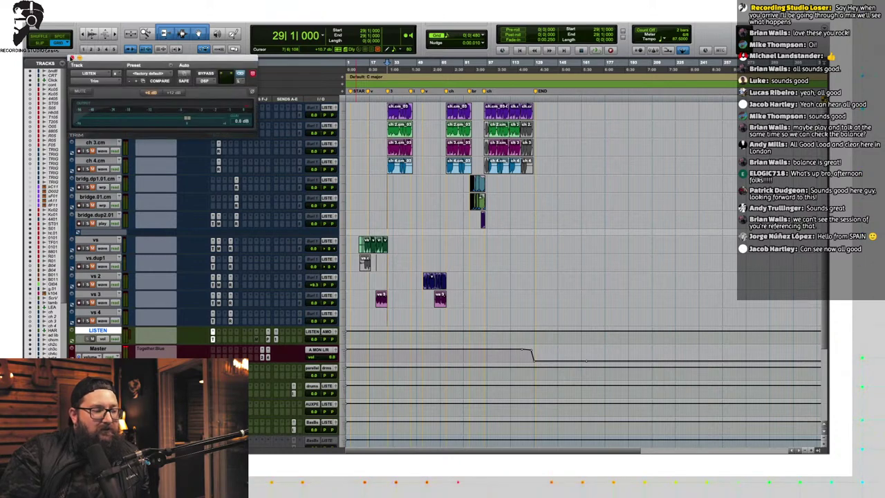
pyautogui.click(72, 58)
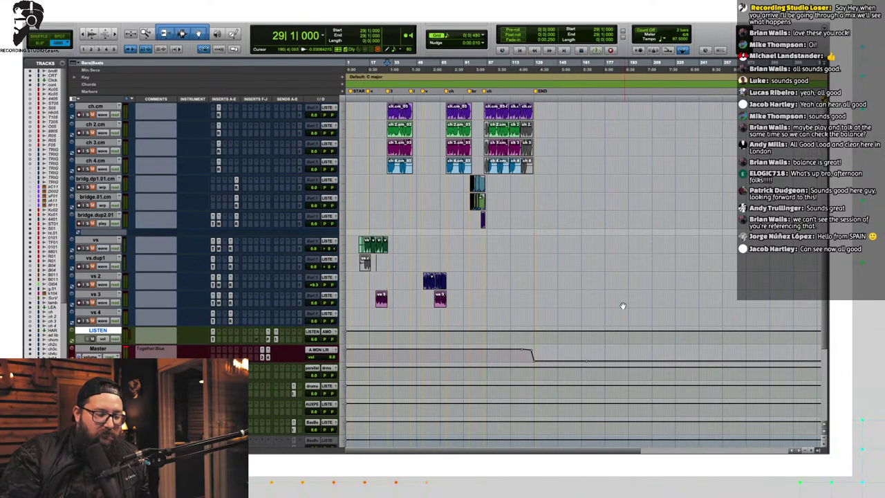
pyautogui.click(269, 338)
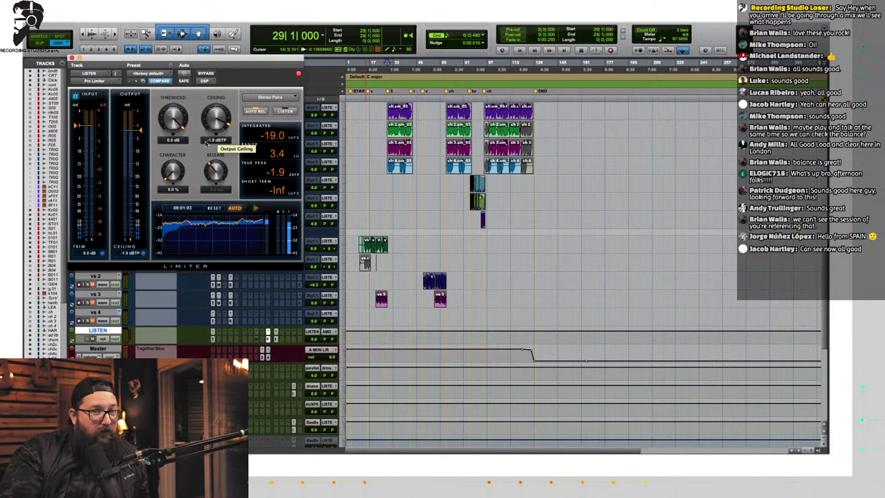
pyautogui.click(74, 59)
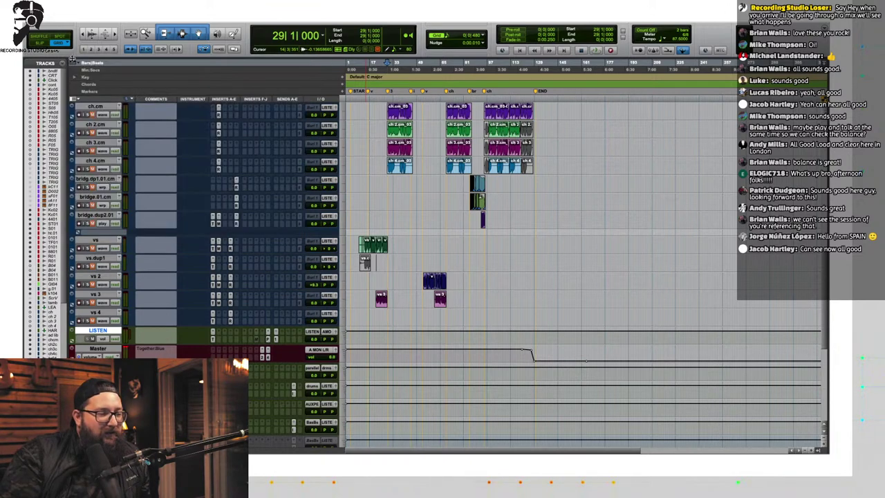
# Step: Inspect the Sonarworks Reference 4 insert on the Master track, then close it and dismiss its update notice
pyautogui.click(264, 357)
pyautogui.click(264, 357)
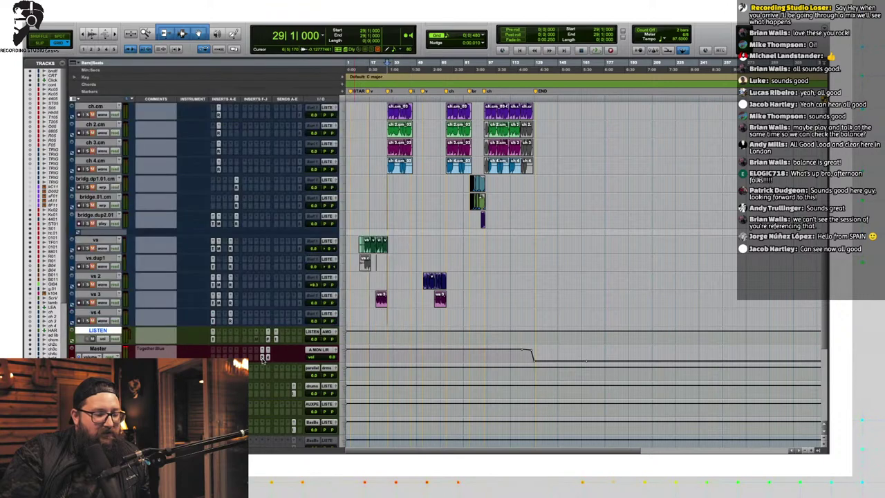
pyautogui.click(267, 356)
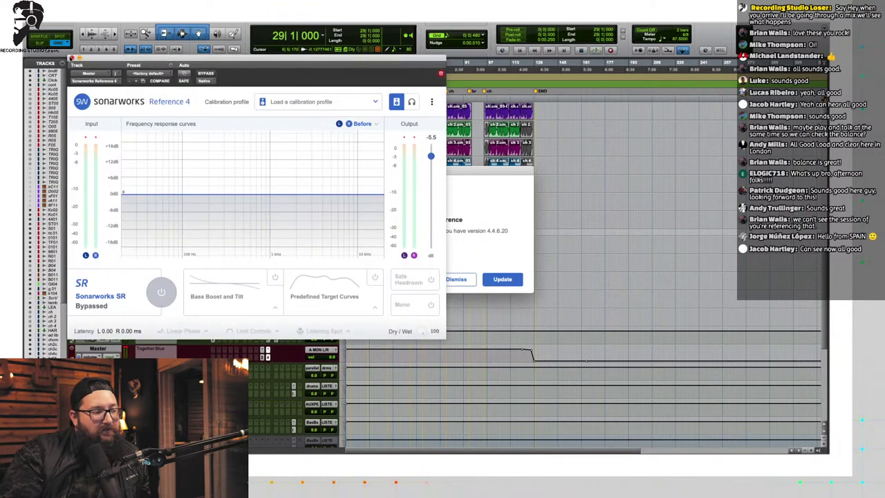
pyautogui.click(72, 58)
pyautogui.click(456, 279)
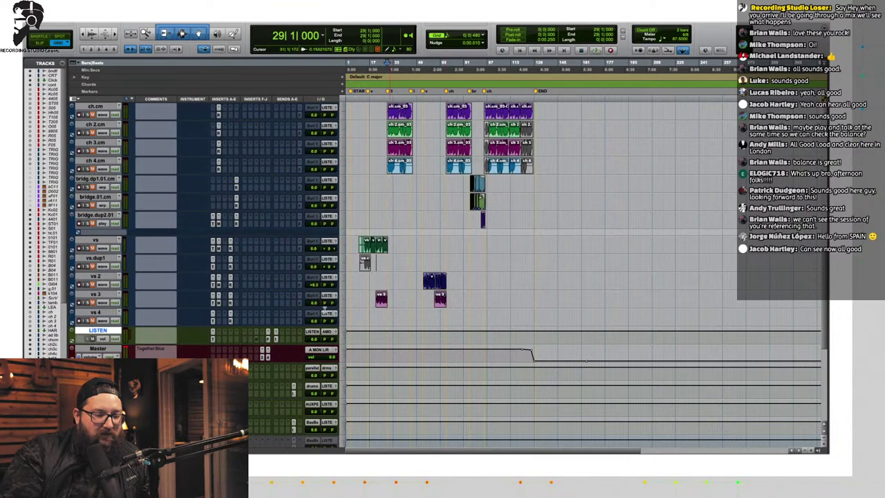
# Step: Review the bus and effects return tracks below the Master, and inspect the ReVibe II reverb on the instrument verb track
pyautogui.scroll(-8, 137, 330)
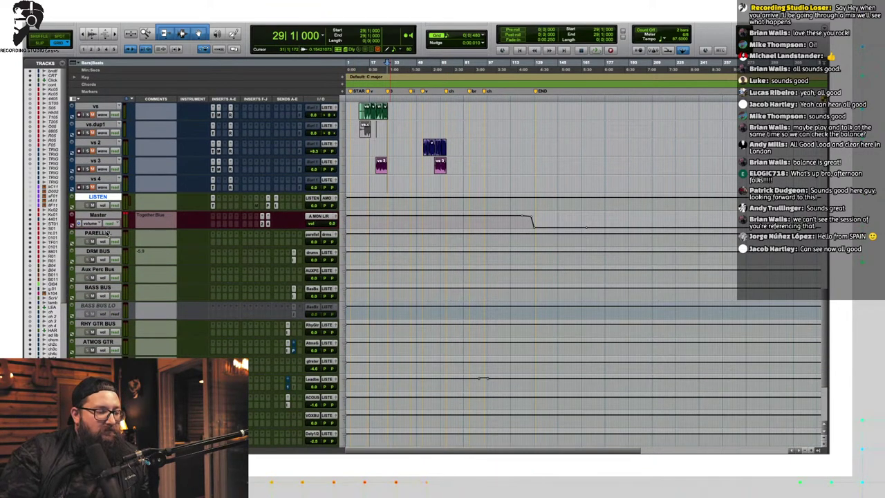
pyautogui.scroll(-5, 136, 330)
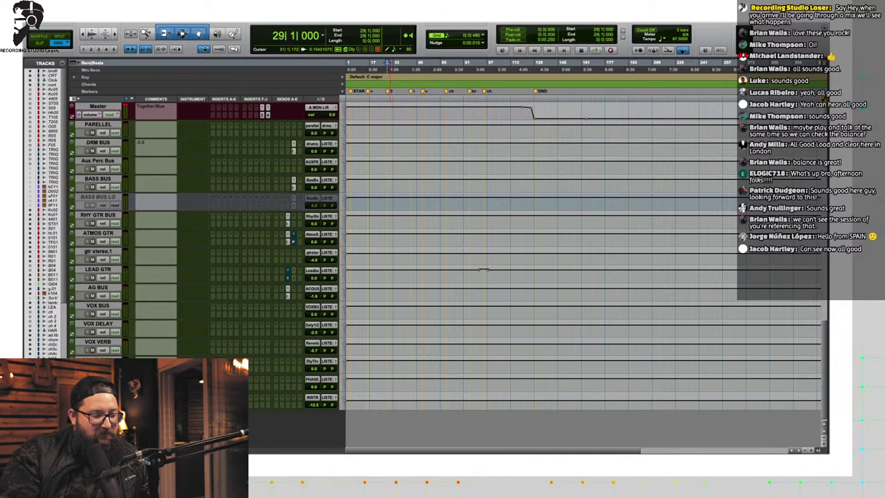
pyautogui.click(213, 397)
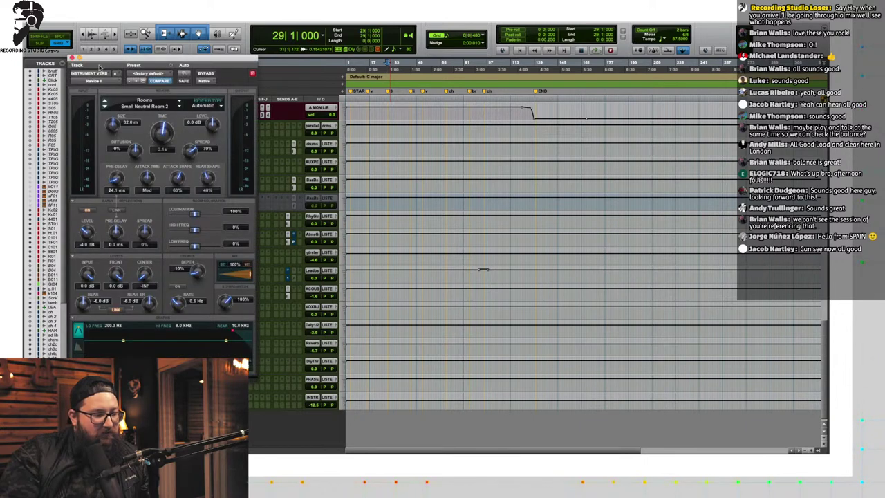
pyautogui.click(71, 59)
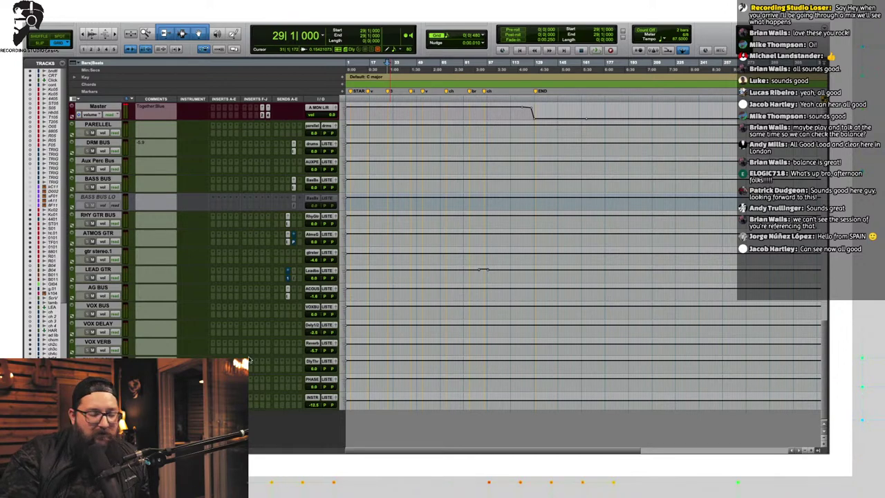
# Step: Audition the soloed drum tracks from 3|6|000, narrow the solo to Kick in.02, and stop playback
pyautogui.scroll(6, 217, 290)
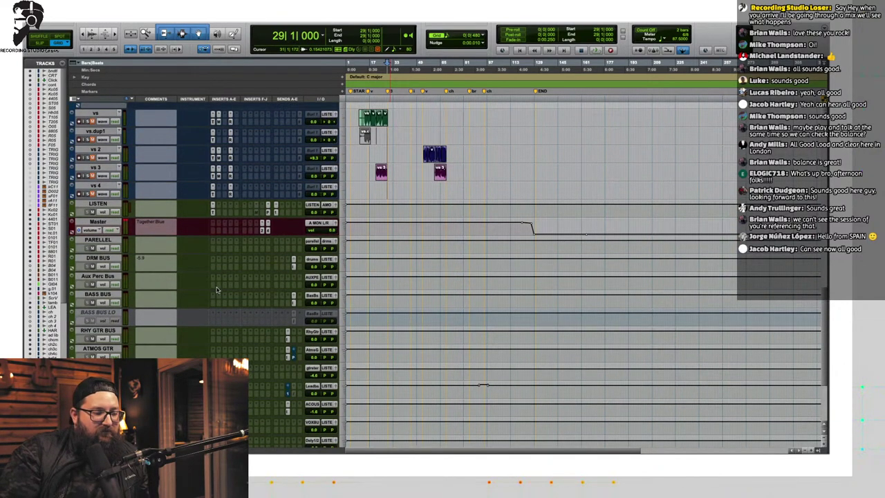
pyautogui.scroll(7, 210, 290)
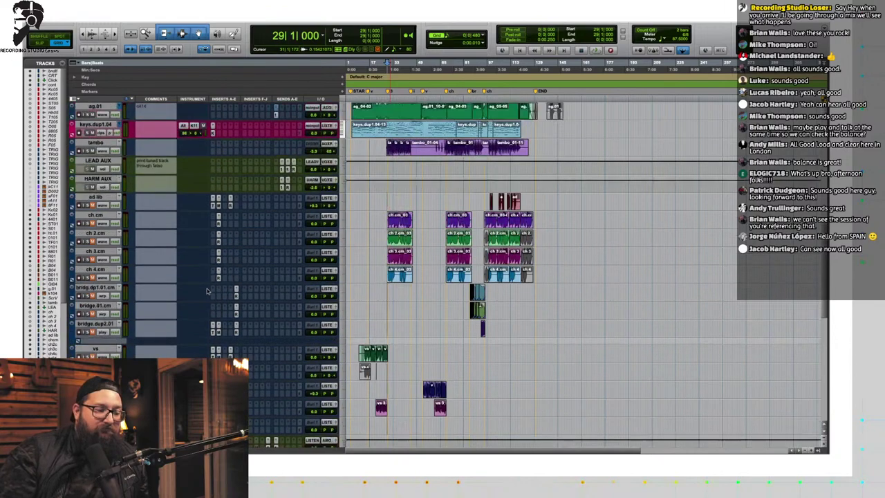
pyautogui.scroll(10, 210, 297)
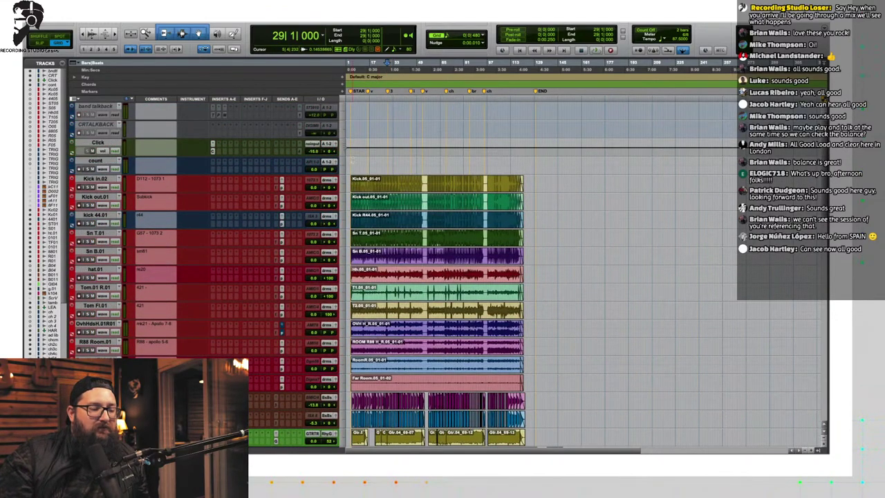
pyautogui.click(352, 161)
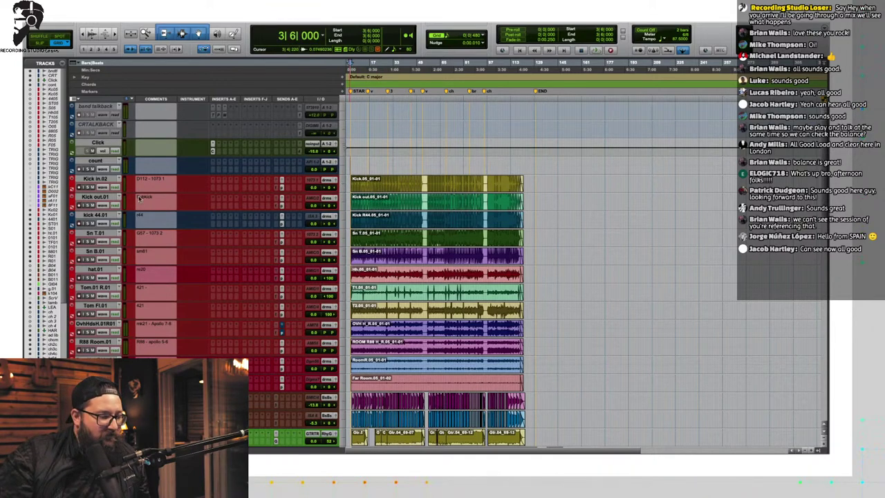
pyautogui.press('space')
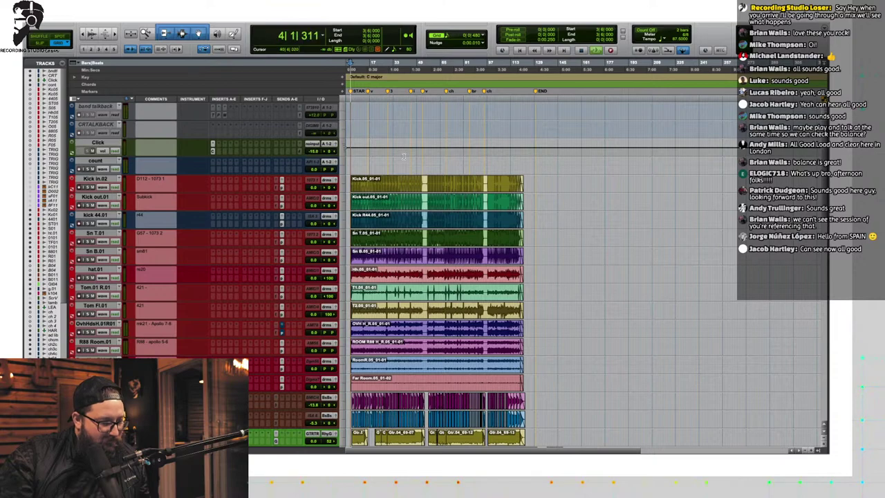
pyautogui.press('t')
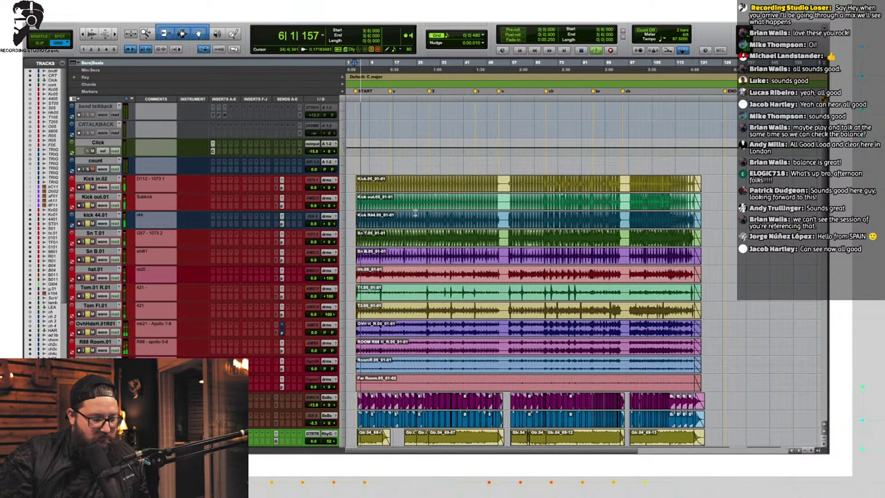
pyautogui.press('t')
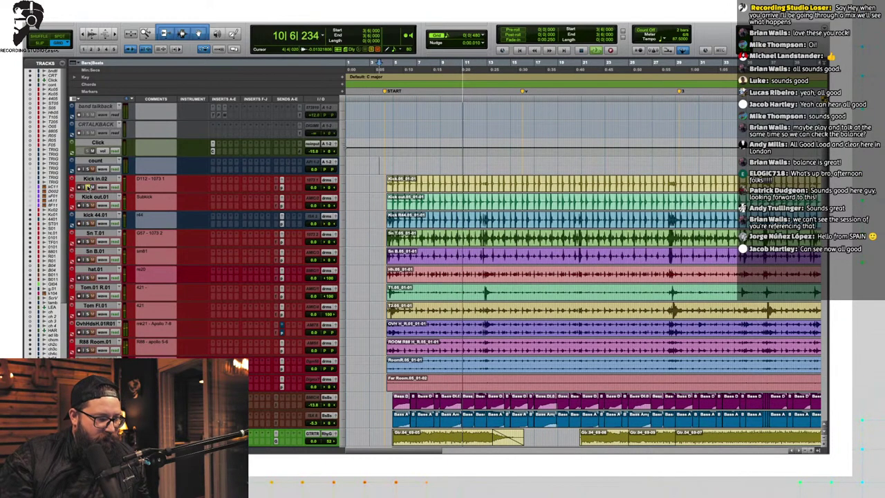
pyautogui.press('space')
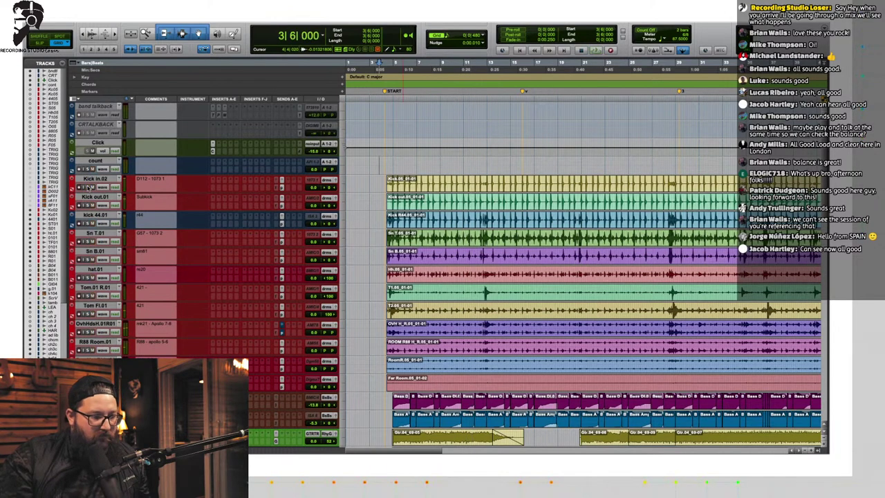
# Step: Audition the Kick out.01 track in solo, restart playback from 11|5|000, and move the solo to kick 44.01
pyautogui.press('space')
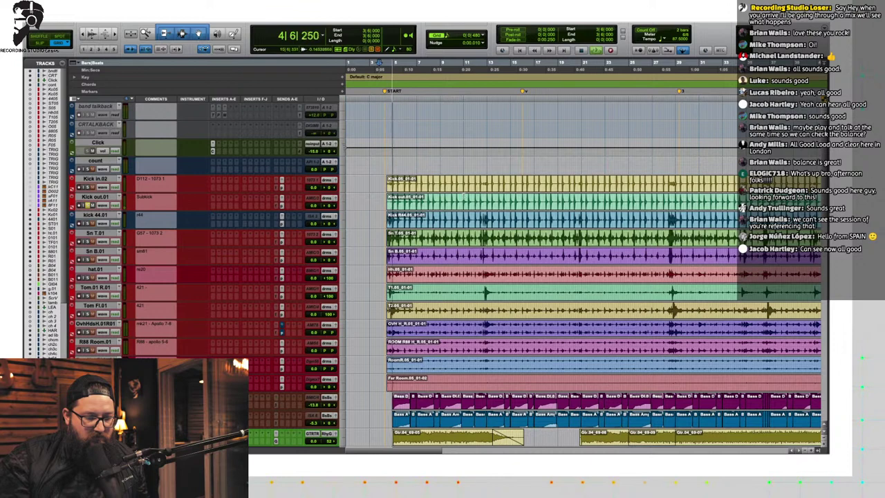
pyautogui.press('space')
pyautogui.press('space')
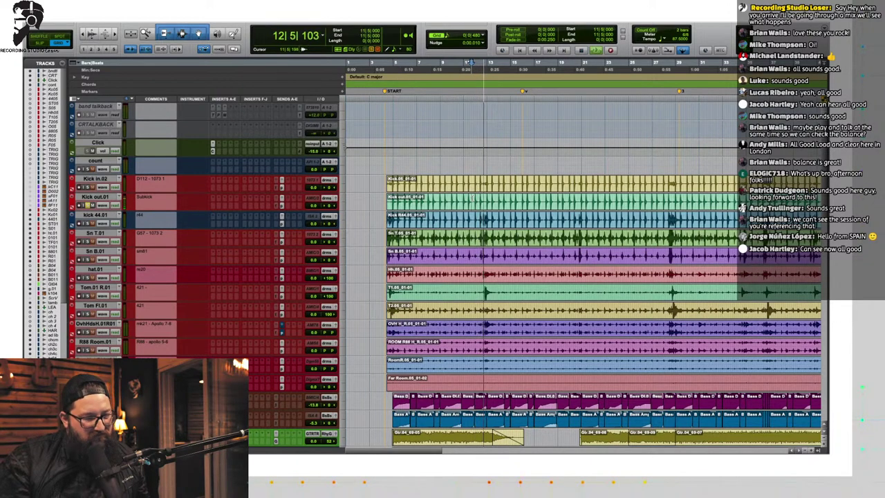
pyautogui.press('space')
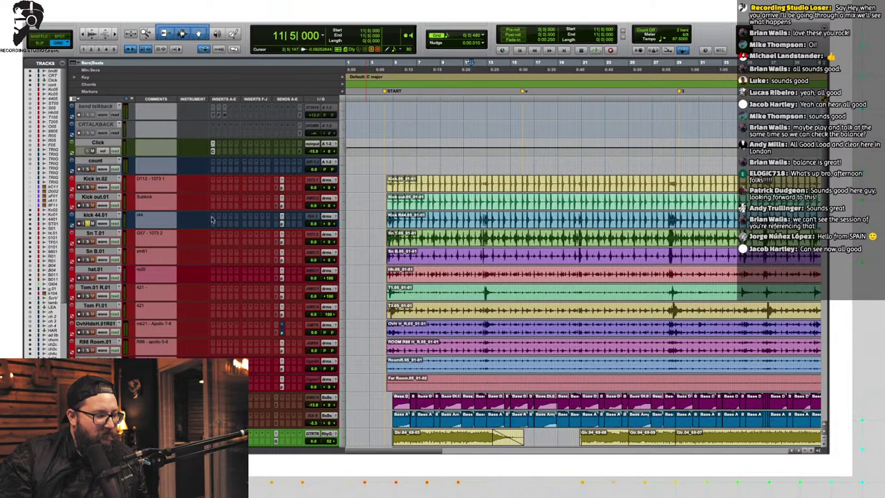
# Step: Audition kick 44.01 and Sn T.01 in solo from 11|5|000, and increase the height of the Sn T.01 track
pyautogui.press('space')
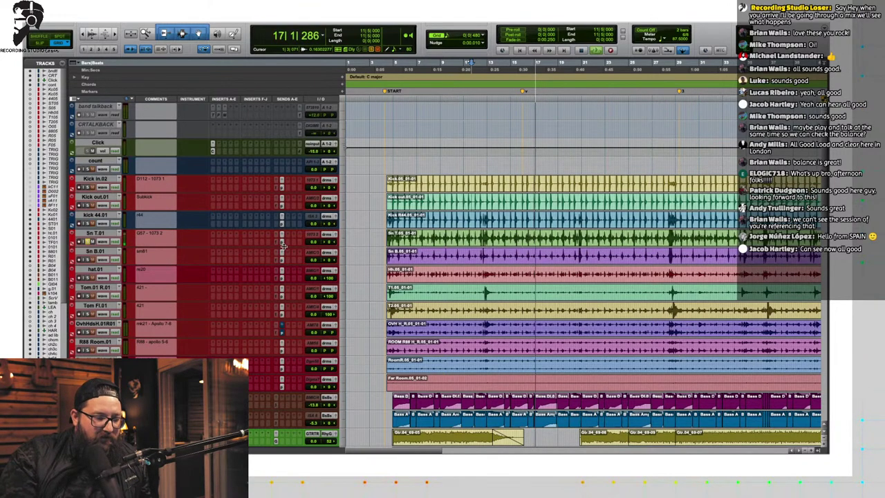
pyautogui.moveTo(296, 247); pyautogui.dragTo(295, 279)
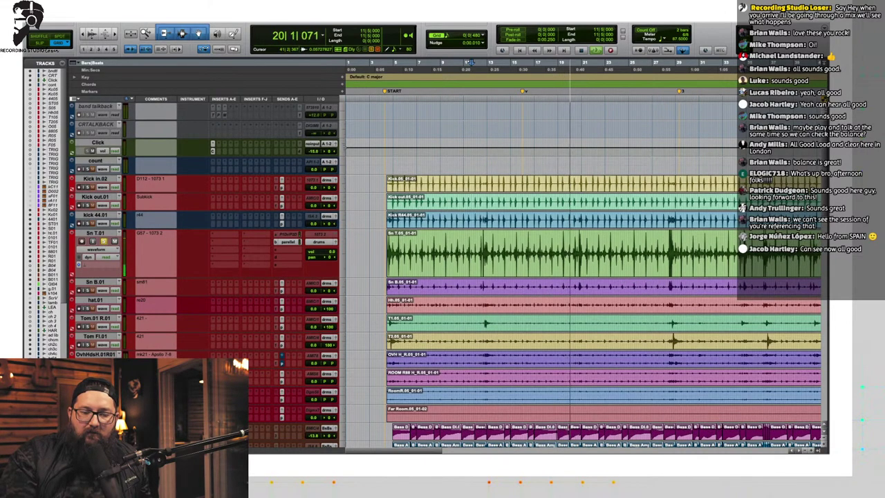
pyautogui.press('space')
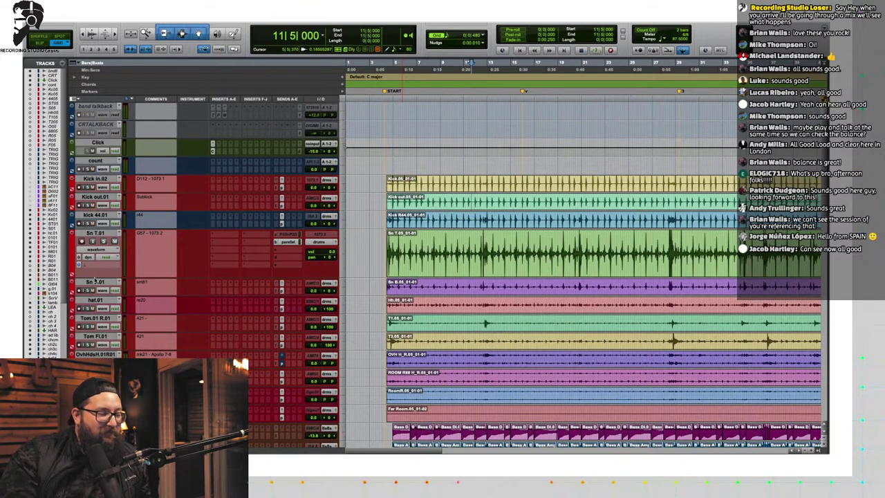
# Step: Audition the Sn B.01 and hat.01 tracks one at a time in solo from 11|5|000
pyautogui.press('space')
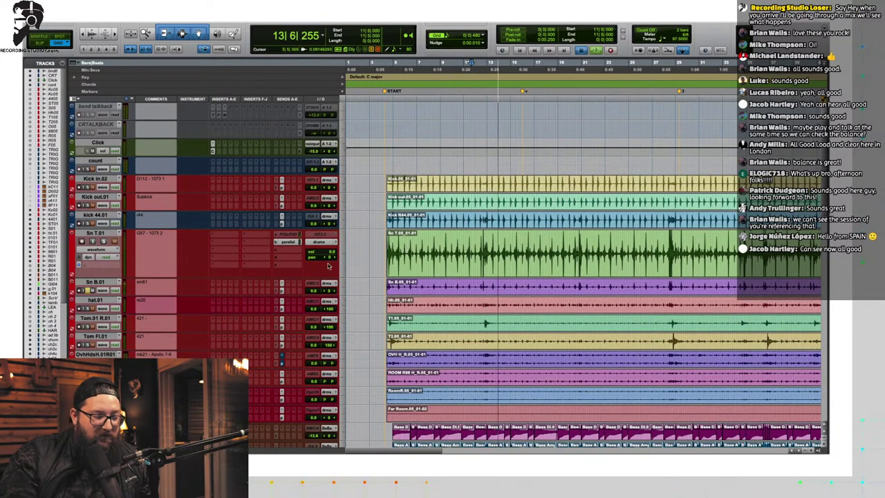
pyautogui.press('space')
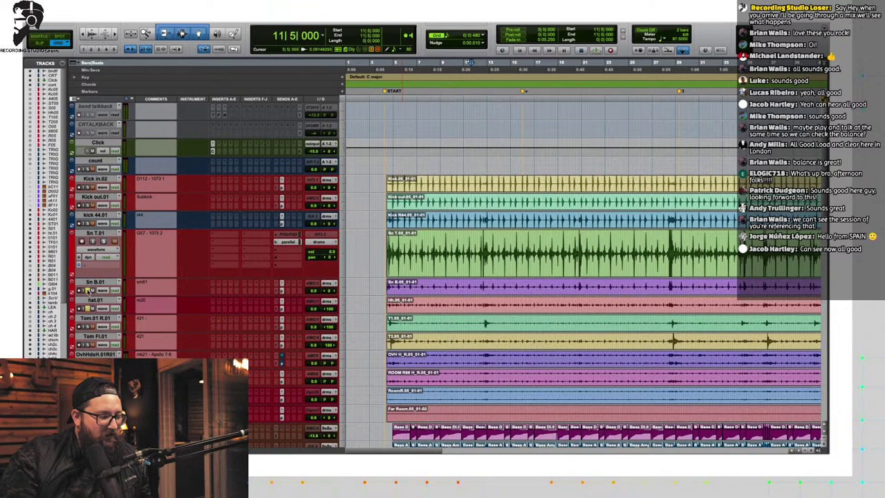
pyautogui.press('space')
pyautogui.press('space')
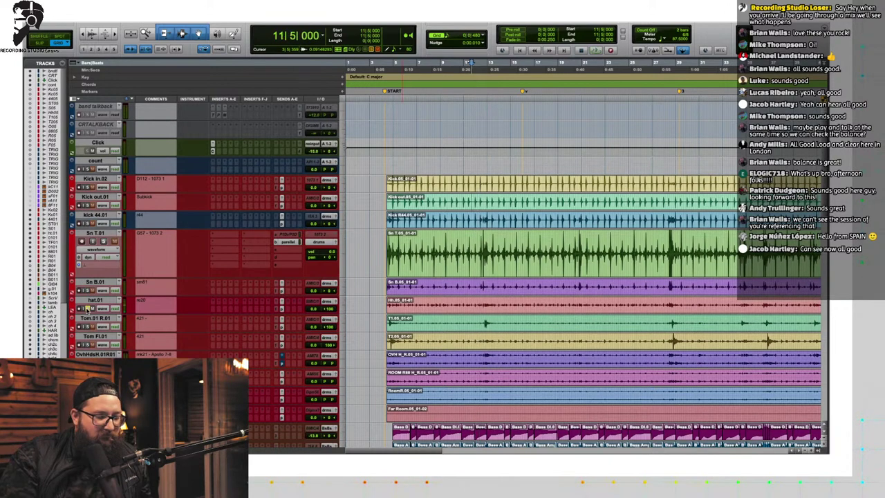
# Step: Audition Tom.01 R.01 in solo, then Tom Fl.01 in solo from 28|5|000, and stop playback
pyautogui.press('space')
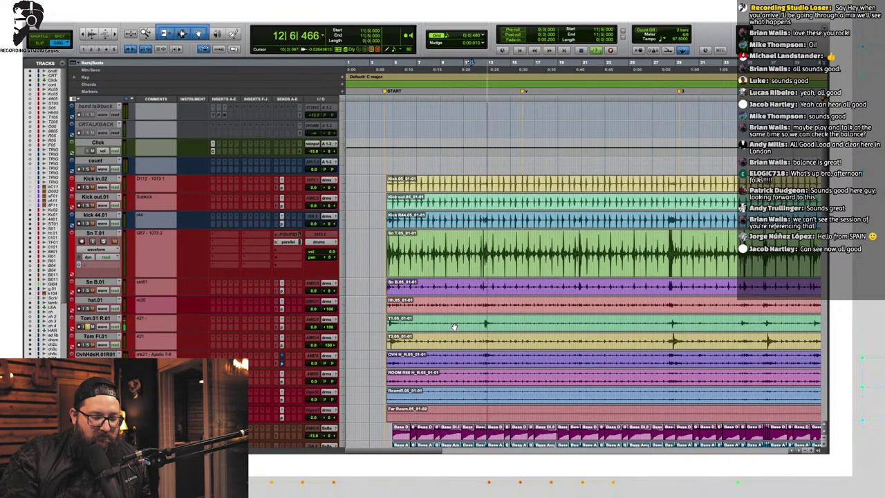
pyautogui.press('space')
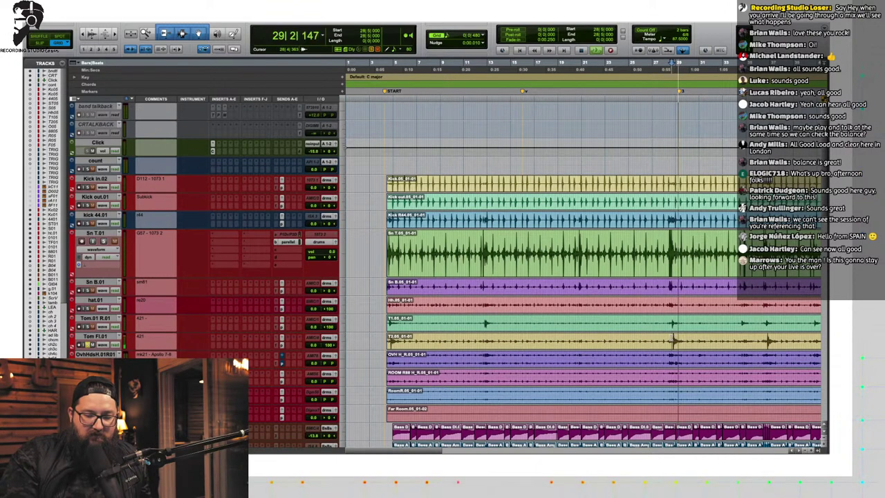
pyautogui.press('space')
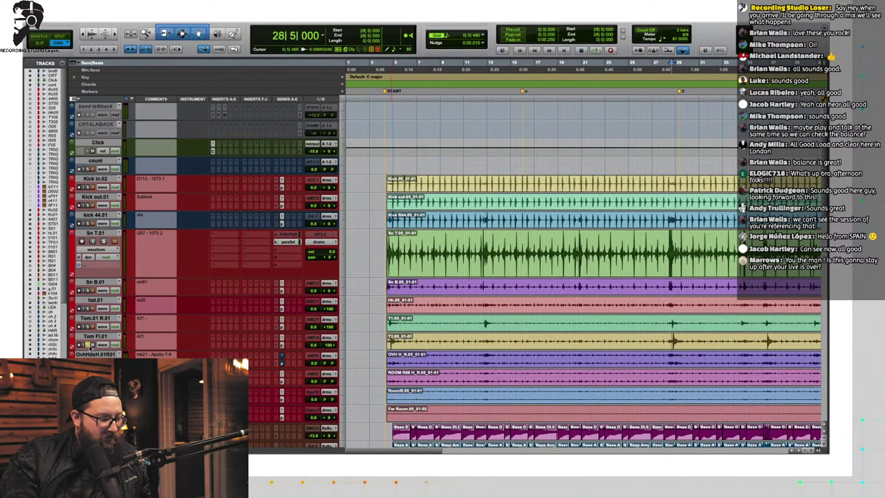
# Step: Dismiss the input-monitoring alert, clear the Tom Fl.01 solo, and play the drums from 28|5|000
pyautogui.hotkey('shift', 'i')
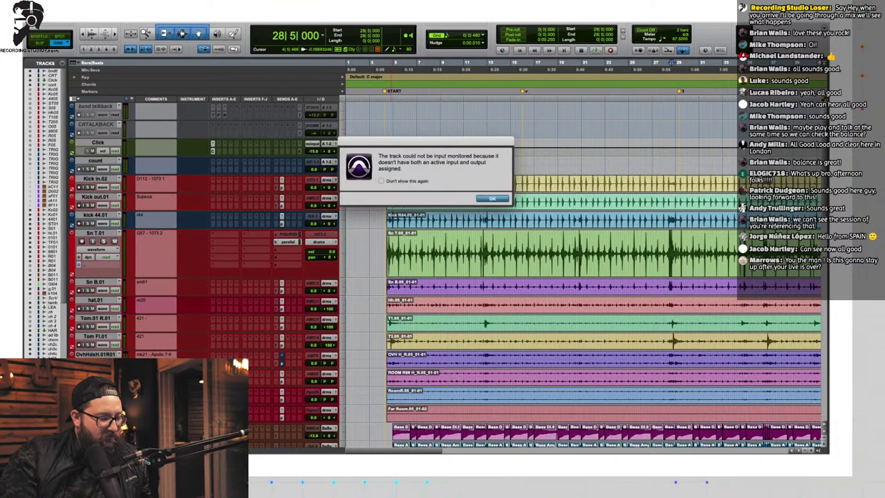
pyautogui.click(491, 198)
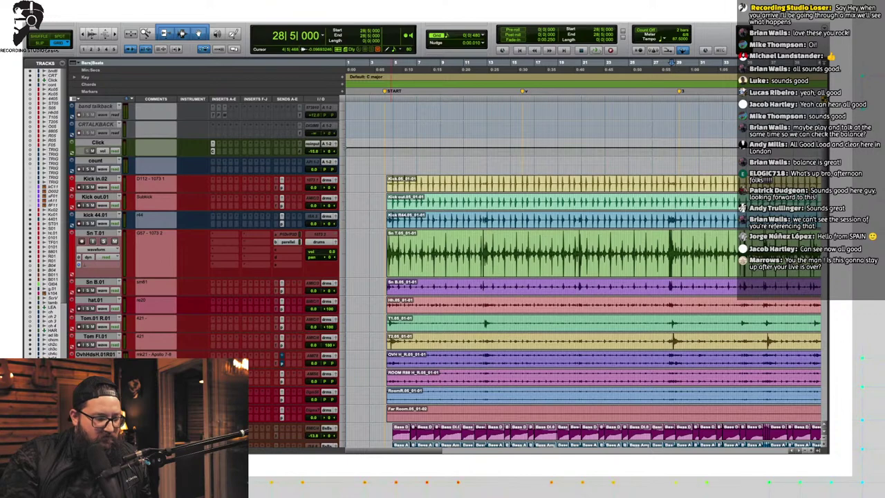
pyautogui.press('space')
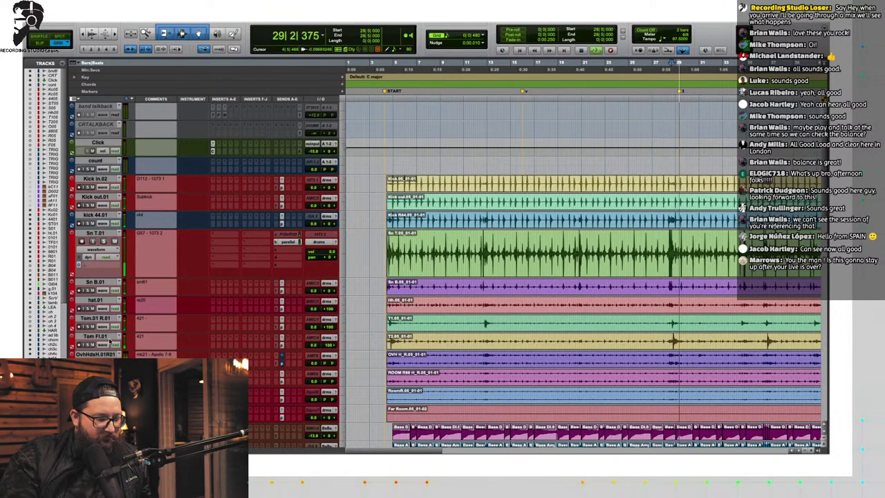
pyautogui.scroll(-1, 108, 344)
pyautogui.scroll(-1, 109, 343)
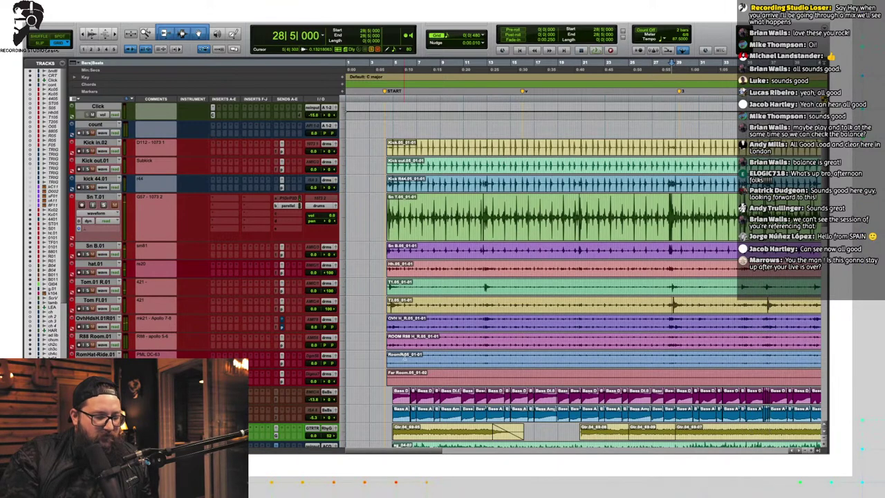
# Step: Select the Far Room clip, enlarge the RM FAR.01 track, and raise its volume to +12.0 dB for playback
pyautogui.press('r')
pyautogui.press('r')
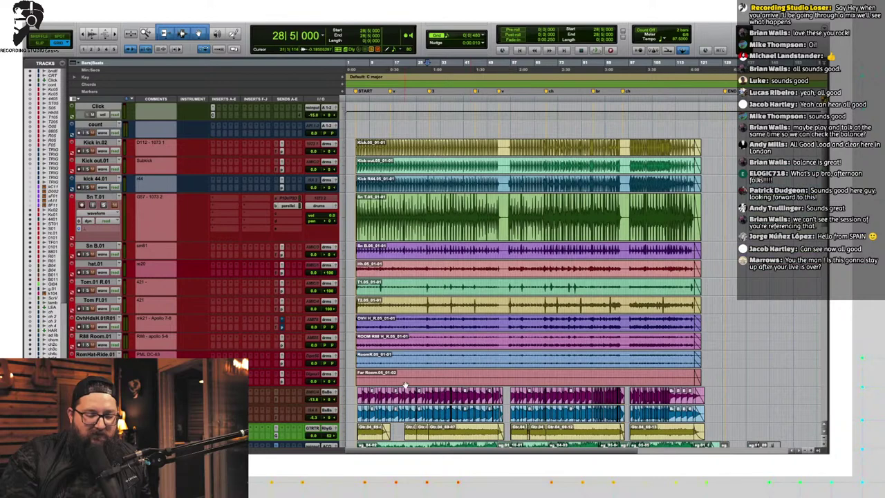
pyautogui.click(405, 384)
pyautogui.press('t')
pyautogui.press('t')
pyautogui.press('t')
pyautogui.press('t')
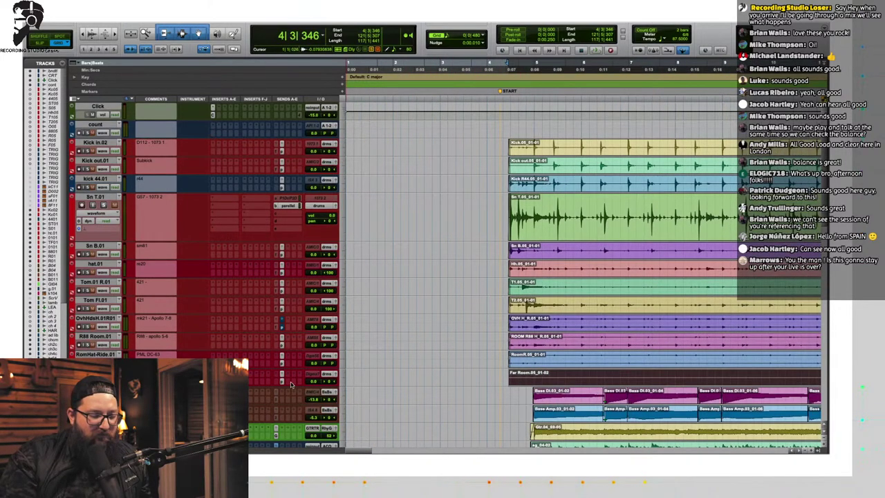
pyautogui.moveTo(289, 384); pyautogui.dragTo(319, 366)
pyautogui.press('space')
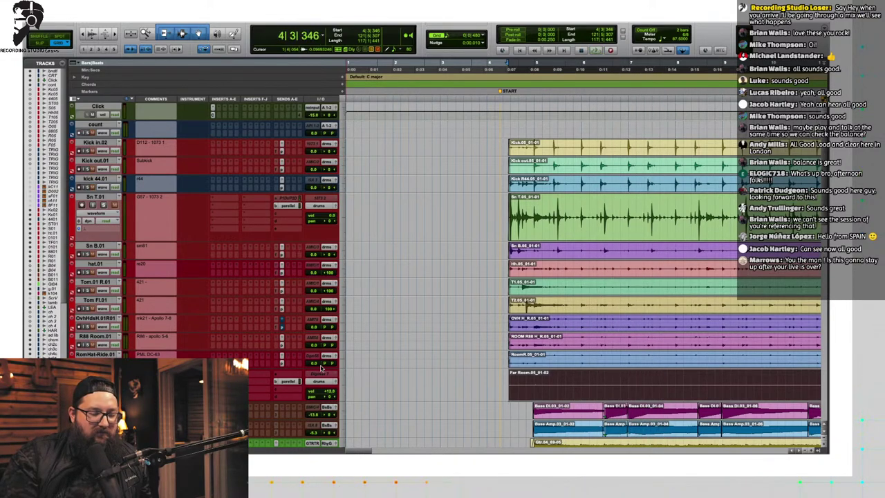
# Step: Insert the Pro Compressor plug-in on the RM FAR.01 track and start playback of the far room audio
pyautogui.click(214, 319)
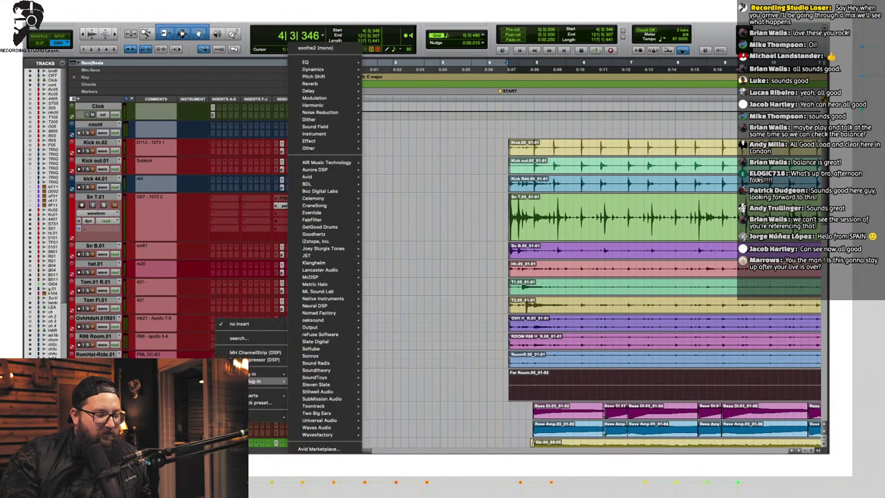
pyautogui.moveTo(266, 373)
pyautogui.moveTo(313, 341)
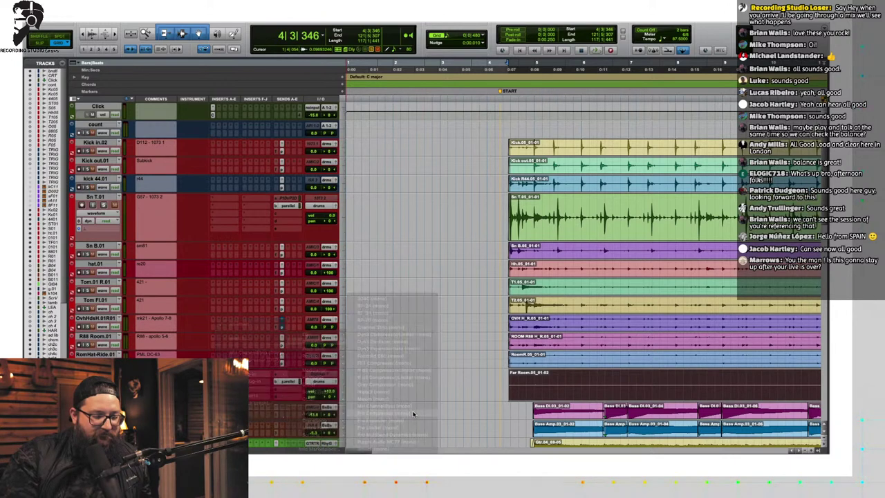
pyautogui.click(415, 413)
pyautogui.press('space')
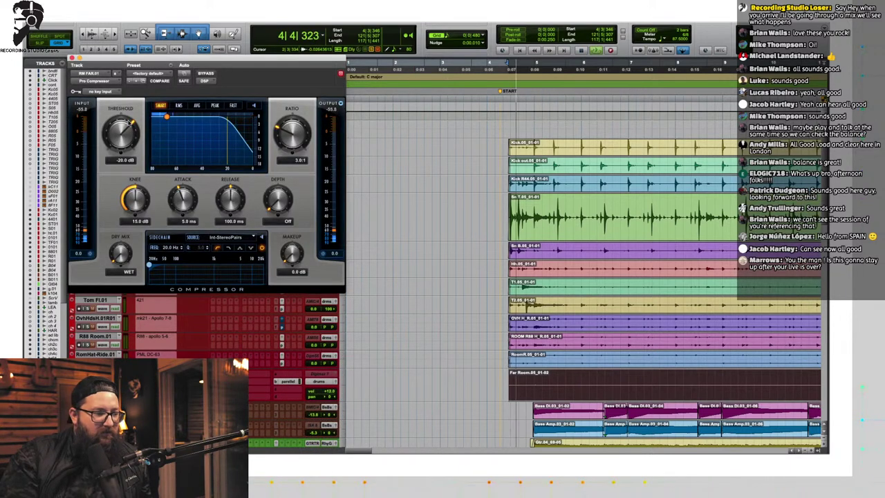
# Step: Set the RM FAR.01 compressor to a -46.2 dB threshold, 4.6:1 ratio and 22.2 dB makeup gain, and close its window
pyautogui.moveTo(293, 135); pyautogui.dragTo(293, 122)
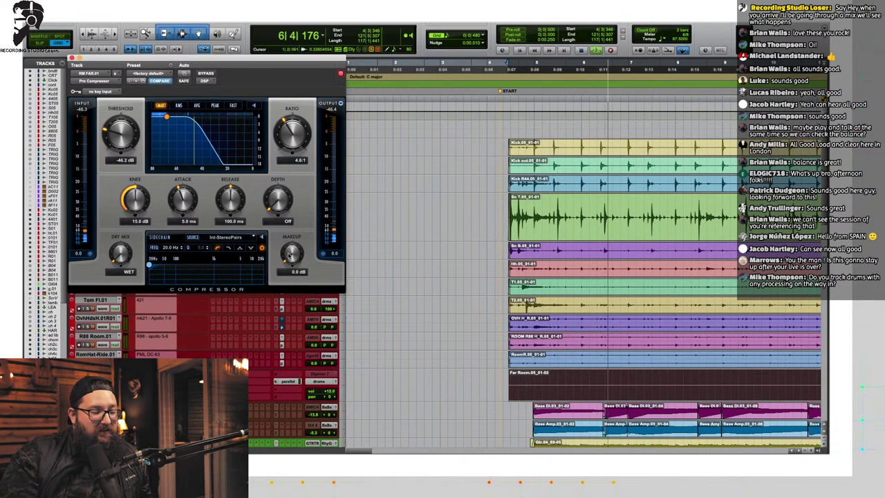
pyautogui.moveTo(291, 253); pyautogui.dragTo(291, 215)
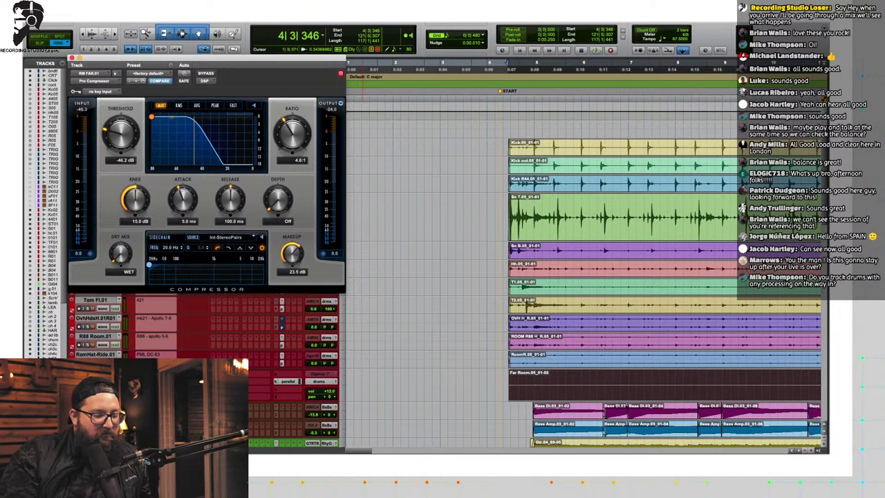
pyautogui.press('space')
pyautogui.moveTo(292, 254); pyautogui.dragTo(275, 294)
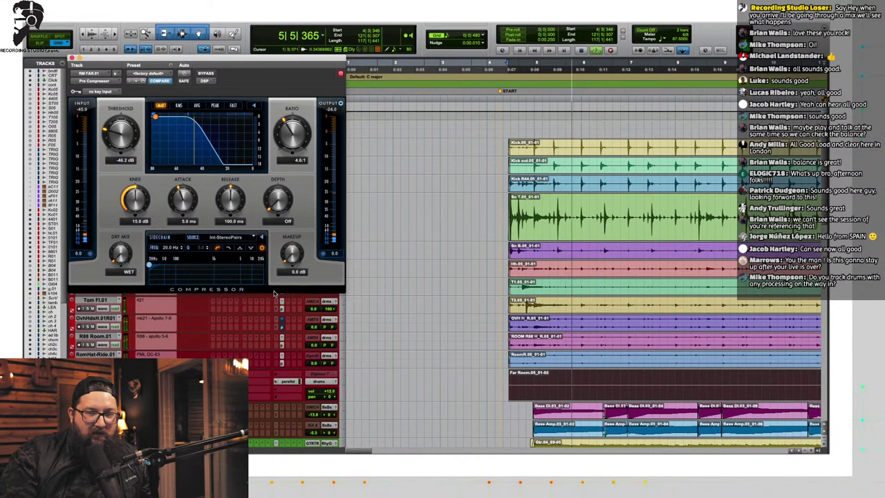
pyautogui.moveTo(274, 294); pyautogui.dragTo(281, 263)
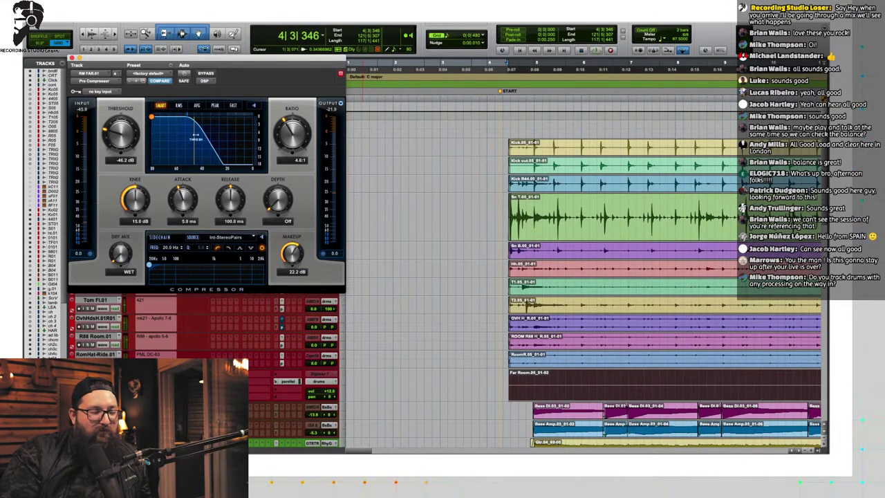
pyautogui.click(71, 58)
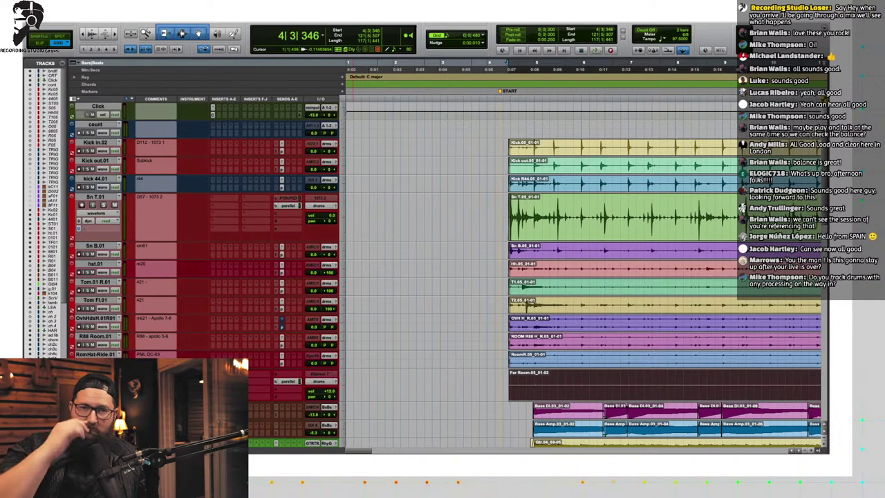
# Step: Select the gtr stereo.1 track among the bus tracks below the Master
pyautogui.scroll(-15, 192, 316)
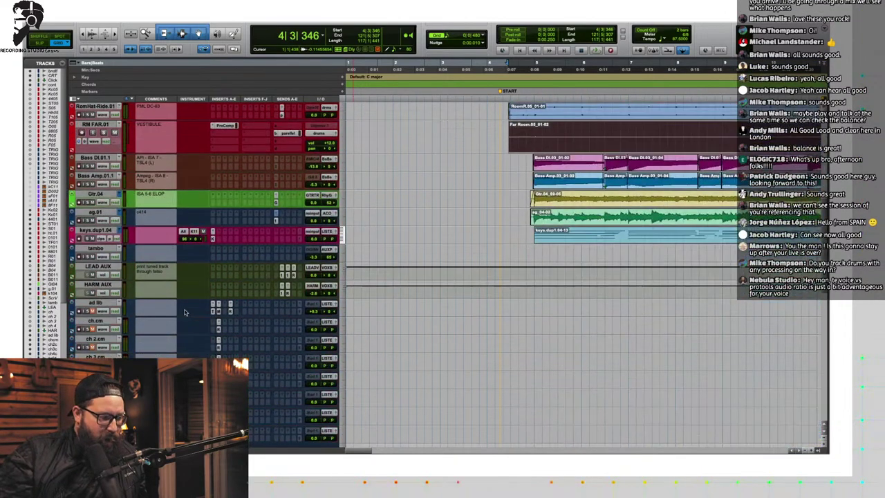
pyautogui.scroll(-7, 166, 300)
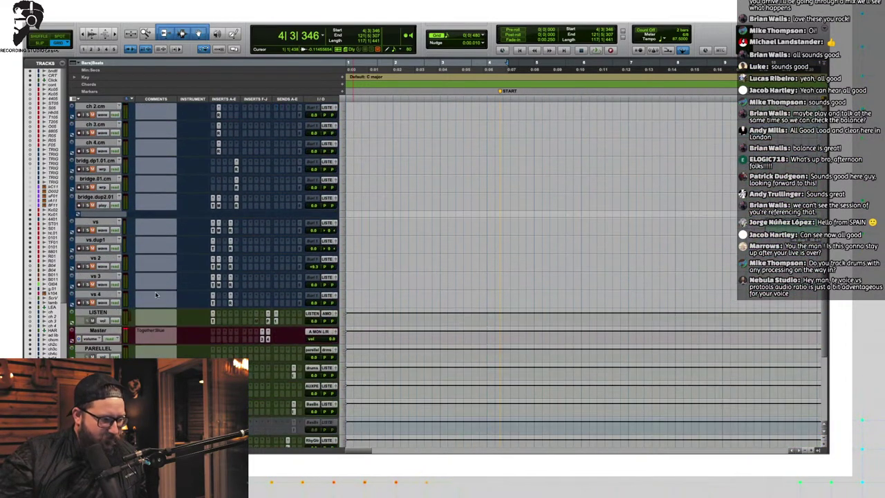
pyautogui.scroll(-10, 155, 295)
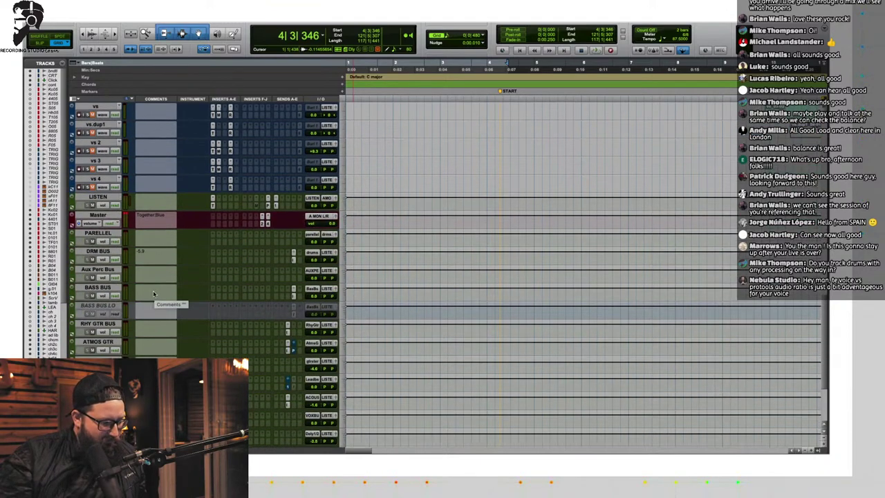
pyautogui.doubleClick(101, 252)
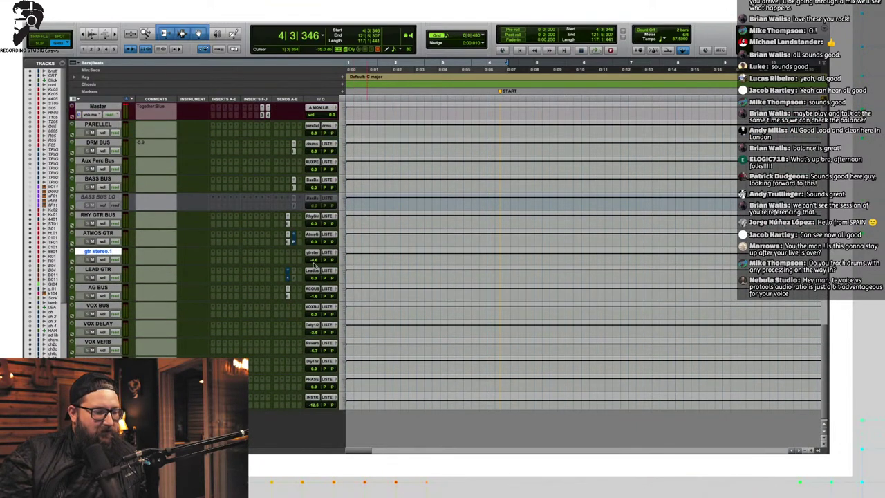
# Step: Play the Gtr.04 track from 4|3|346 and check the guitar bus tracks below the Master for its signal
pyautogui.scroll(15, 273, 275)
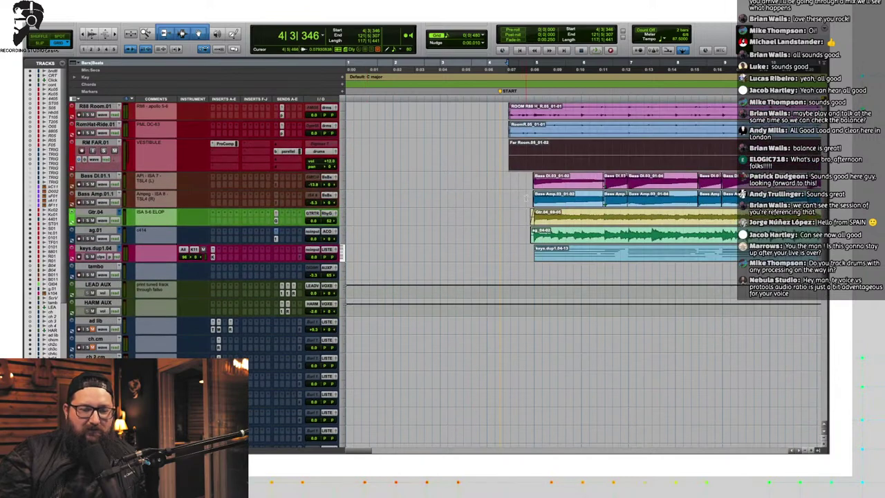
pyautogui.press('space')
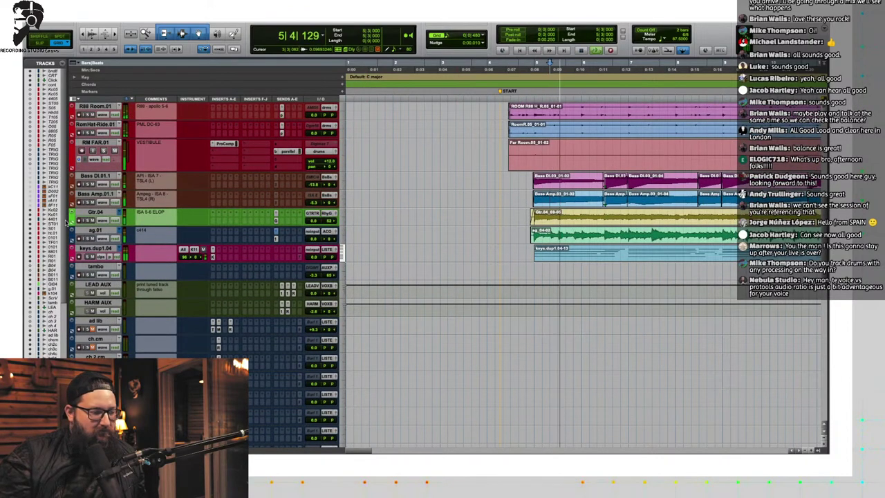
pyautogui.scroll(-15, 102, 249)
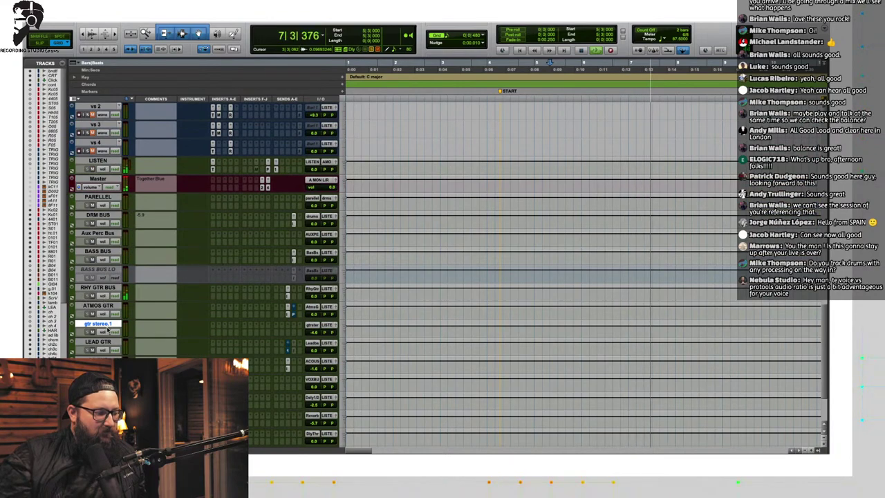
pyautogui.scroll(10, 277, 325)
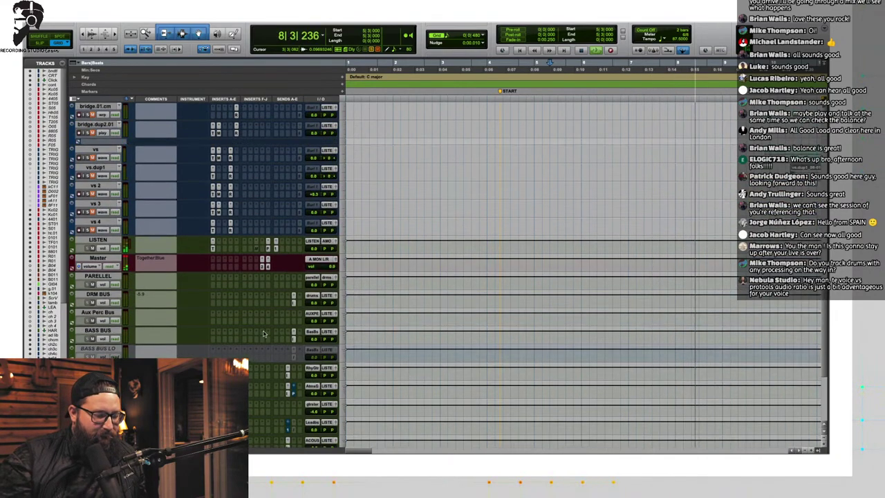
pyautogui.scroll(5, 282, 336)
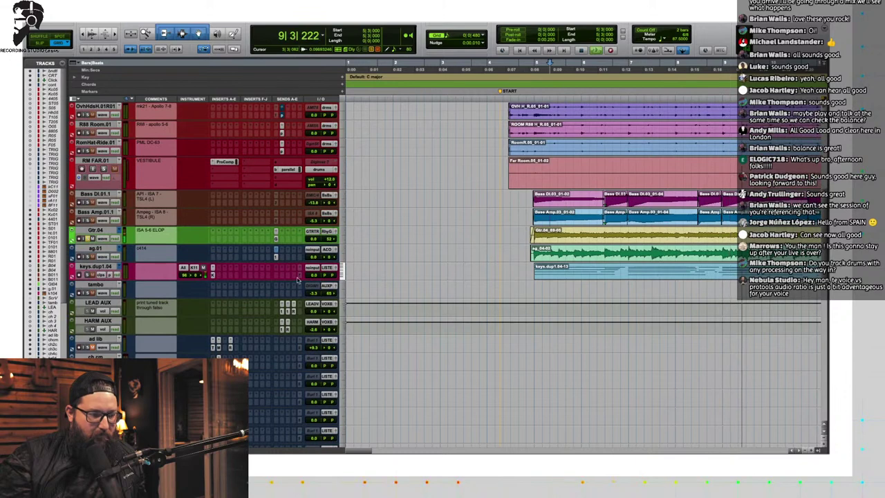
pyautogui.press('space')
# Step: Route send A of the Gtr.04 track to the gtr stereo (Stereo) bus
pyautogui.click(276, 238)
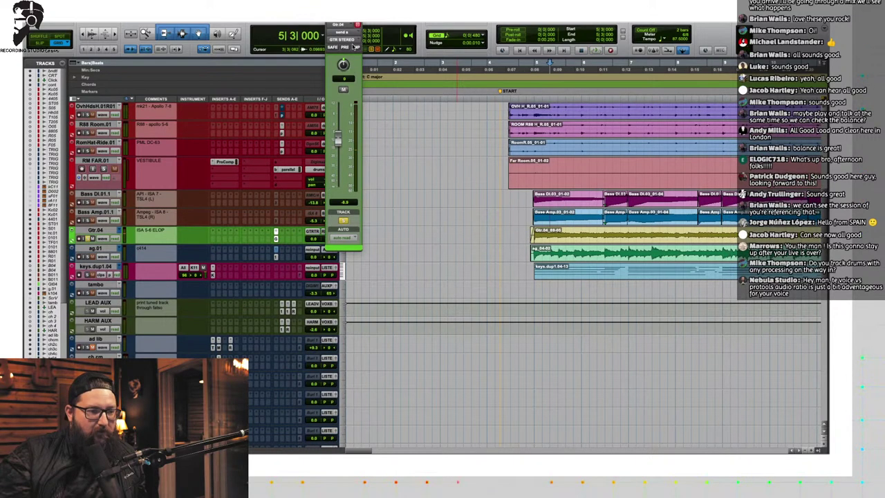
pyautogui.click(346, 39)
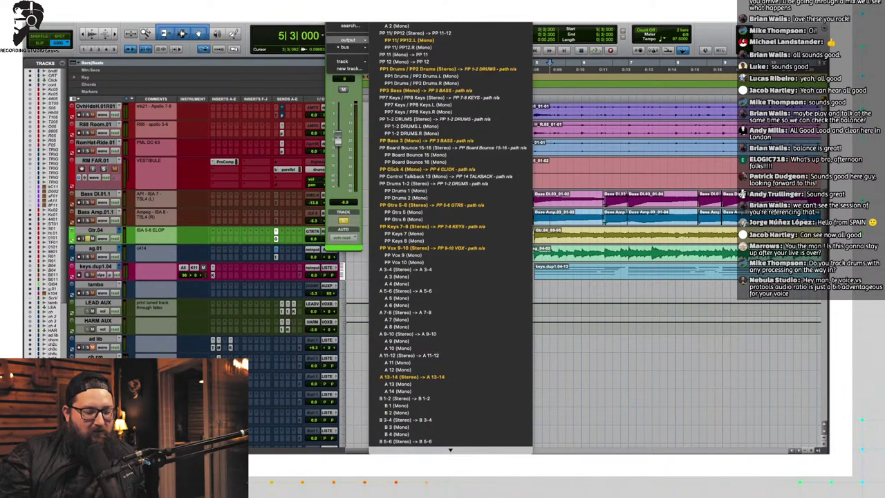
pyautogui.scroll(-10, 408, 334)
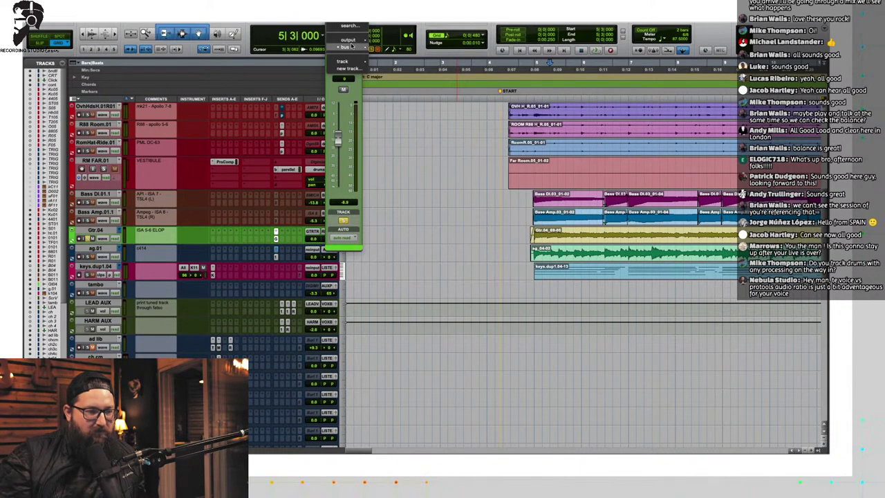
pyautogui.moveTo(351, 46)
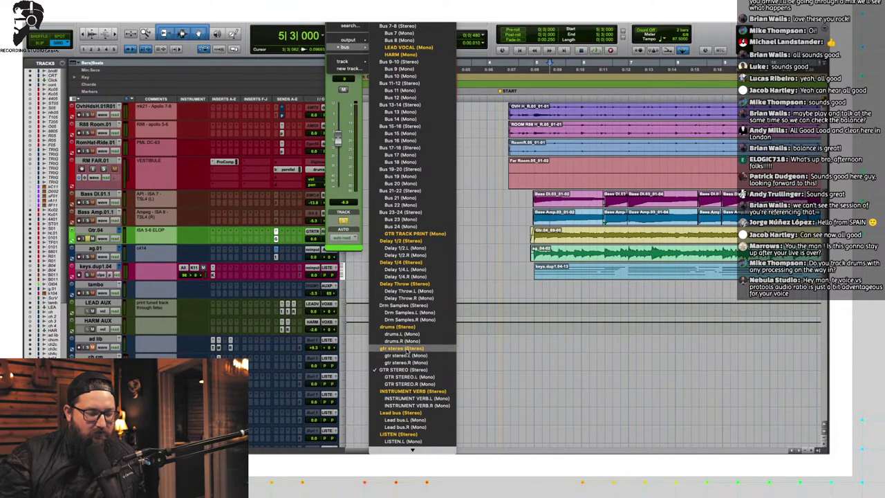
pyautogui.click(407, 351)
# Step: Set the gtr stereo.1 track's volume to 0.0 dB during playback, stop, and close the Gtr.04 send window
pyautogui.scroll(-5, 255, 344)
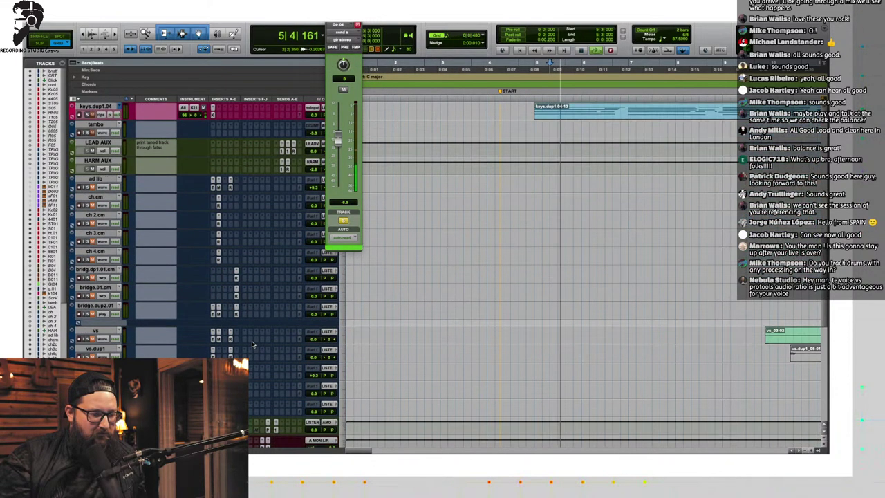
pyautogui.click(252, 344)
pyautogui.click(199, 337)
pyautogui.scroll(-4, 199, 337)
pyautogui.scroll(-4, 199, 337)
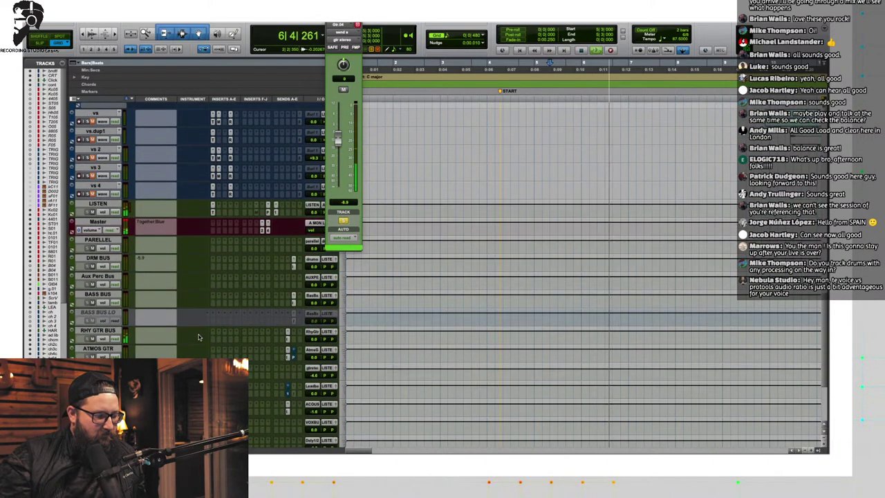
pyautogui.click(311, 358)
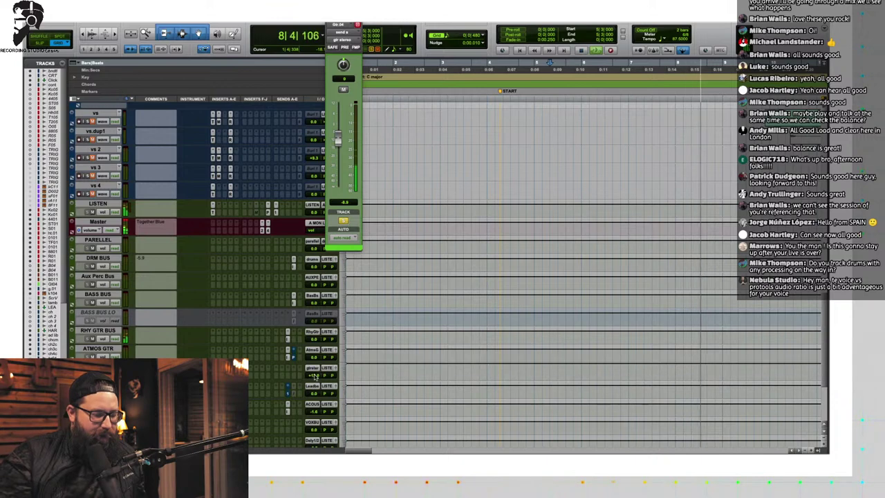
pyautogui.press('space')
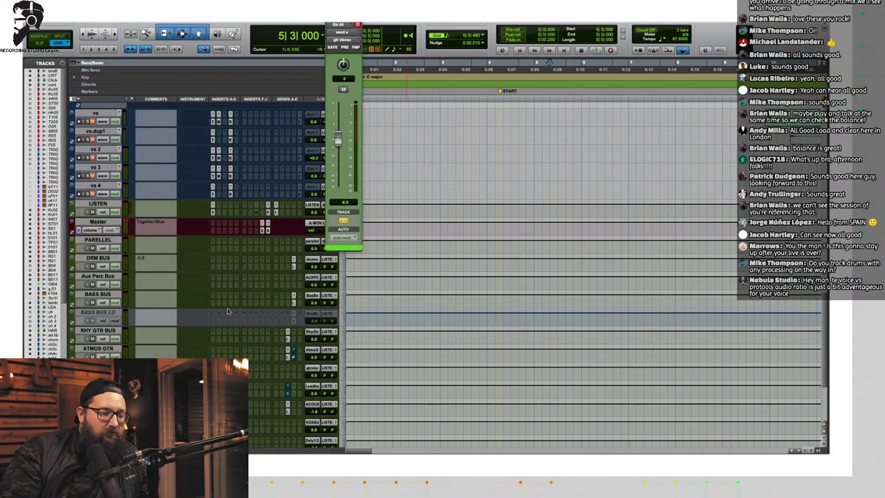
pyautogui.click(334, 26)
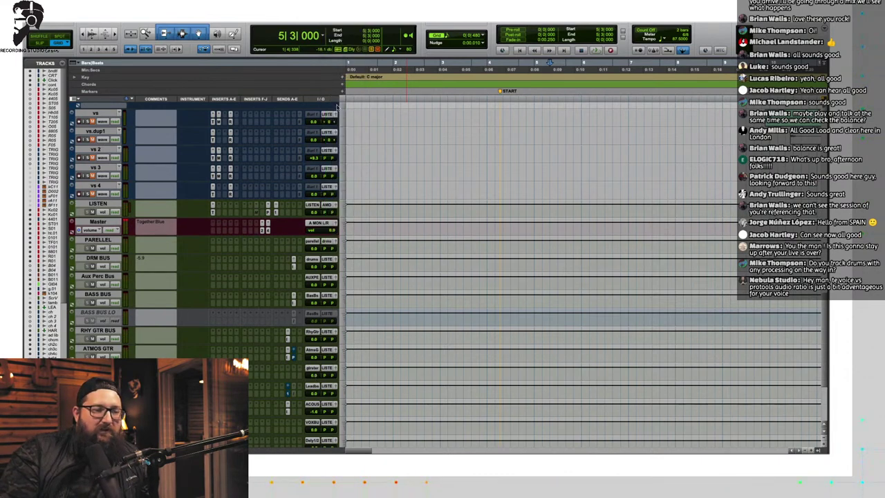
# Step: Raise the LISTEN track's send A to outputs A 13-14 to +0.4 dB
pyautogui.scroll(4, 445, 298)
pyautogui.scroll(10, 445, 298)
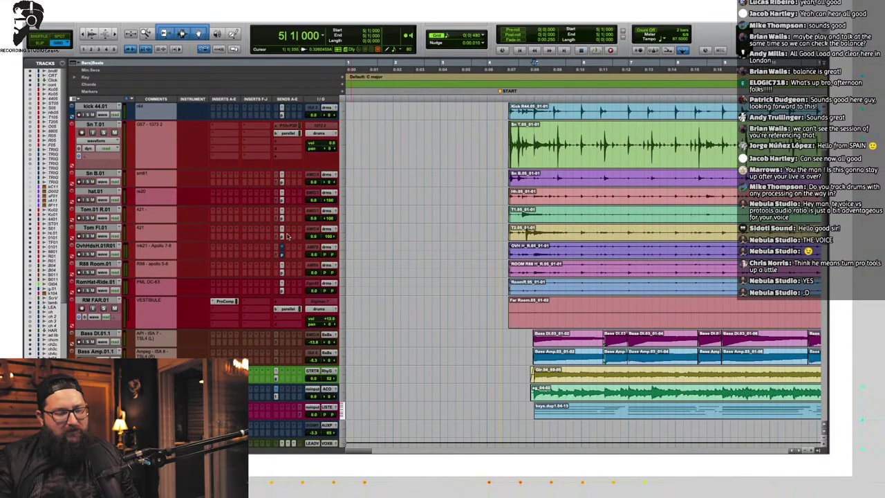
pyautogui.scroll(-10, 264, 259)
pyautogui.scroll(-10, 264, 259)
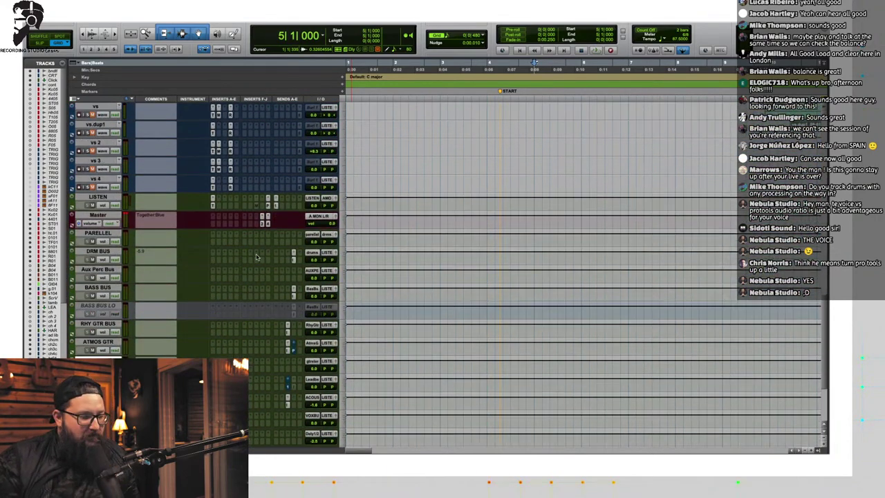
pyautogui.click(276, 203)
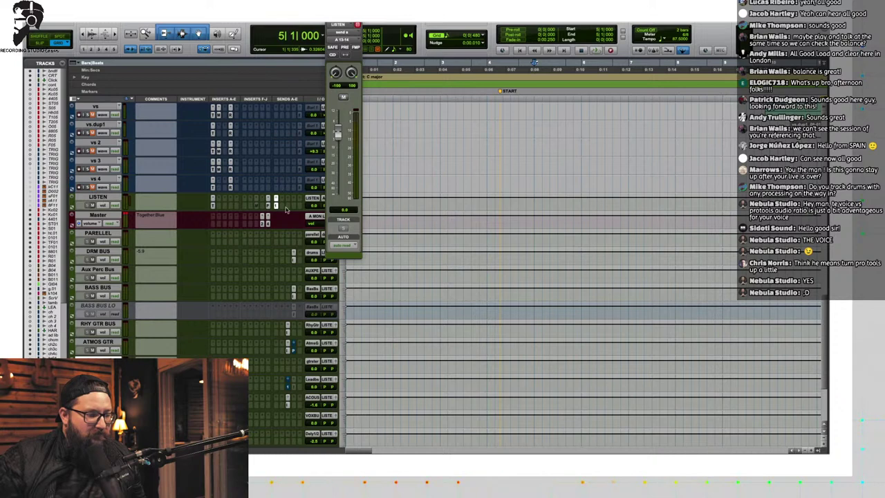
pyautogui.moveTo(337, 134); pyautogui.dragTo(336, 130)
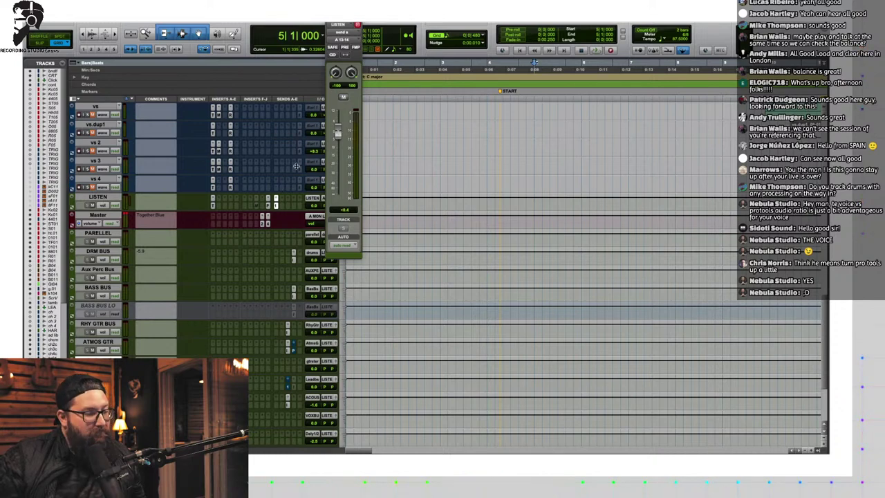
# Step: Inspect the Pro Limiter on the LISTEN track, and close the limiter and send windows
pyautogui.click(266, 205)
pyautogui.moveTo(222, 120); pyautogui.dragTo(227, 108)
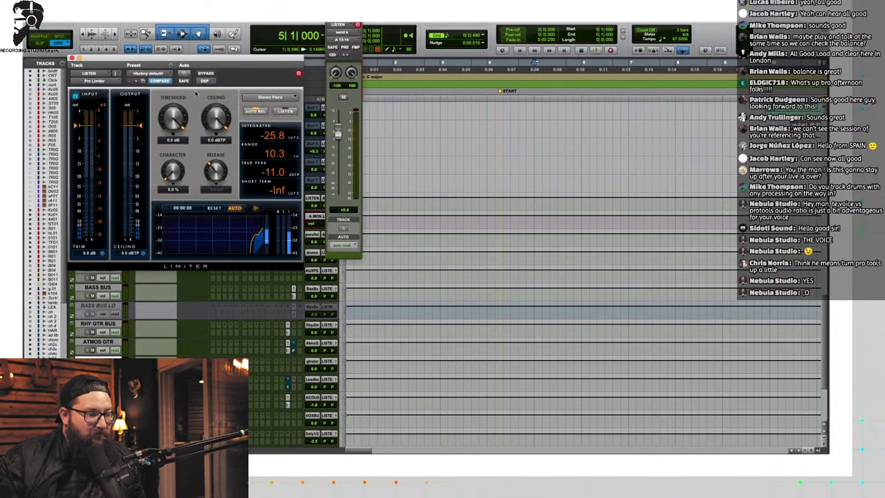
pyautogui.click(71, 58)
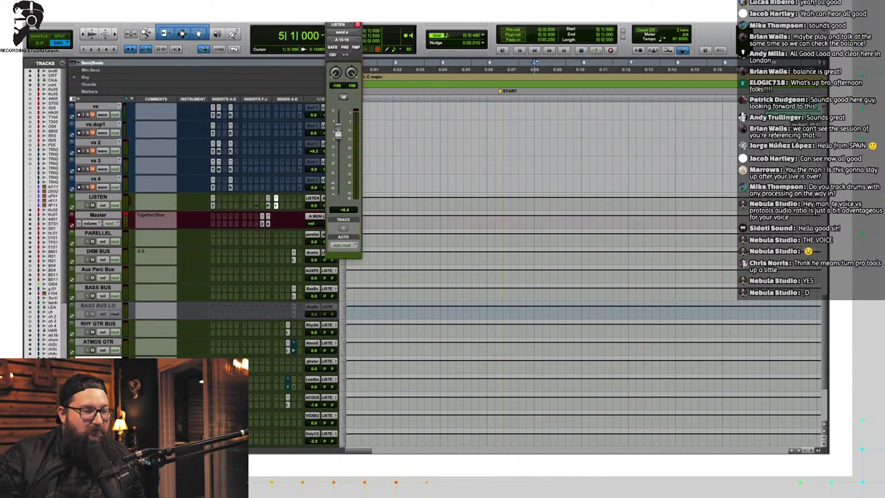
pyautogui.click(329, 22)
# Step: Show more of the song's timeline and play the session from 5|3|000
pyautogui.scroll(1, 521, 217)
pyautogui.scroll(5, 521, 216)
pyautogui.press('r')
pyautogui.scroll(4, 521, 216)
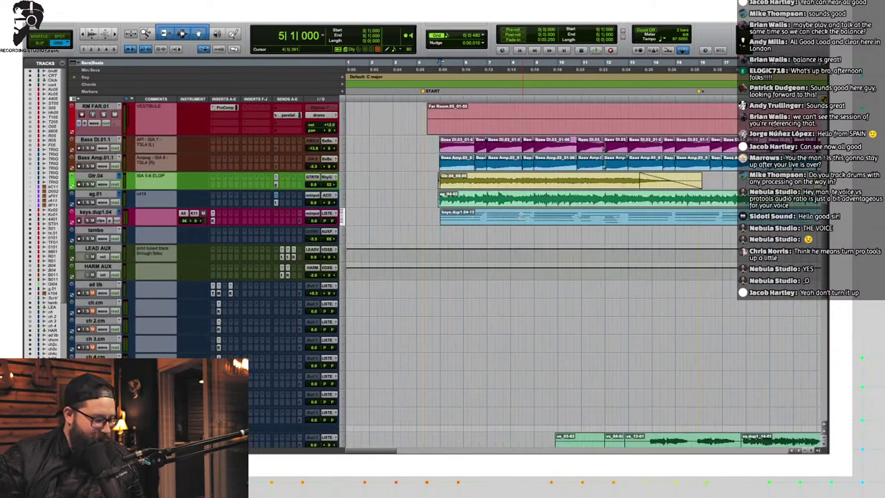
pyautogui.press('r')
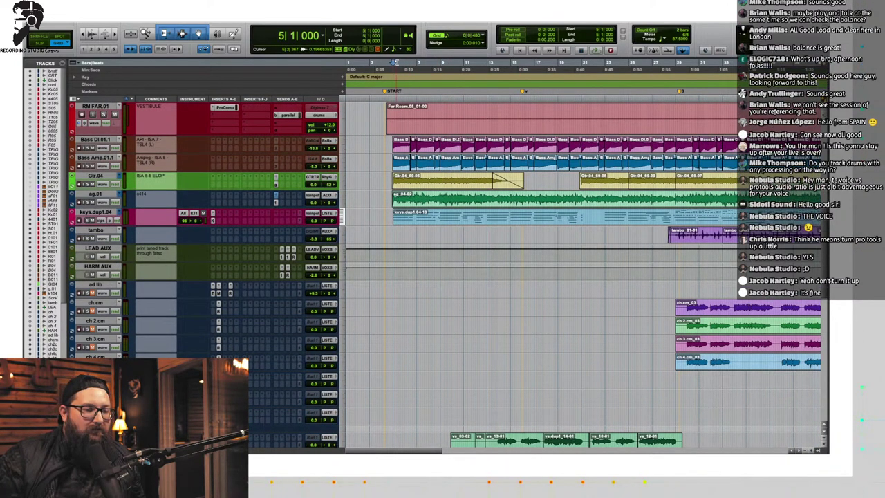
pyautogui.click(396, 62)
pyautogui.press('space')
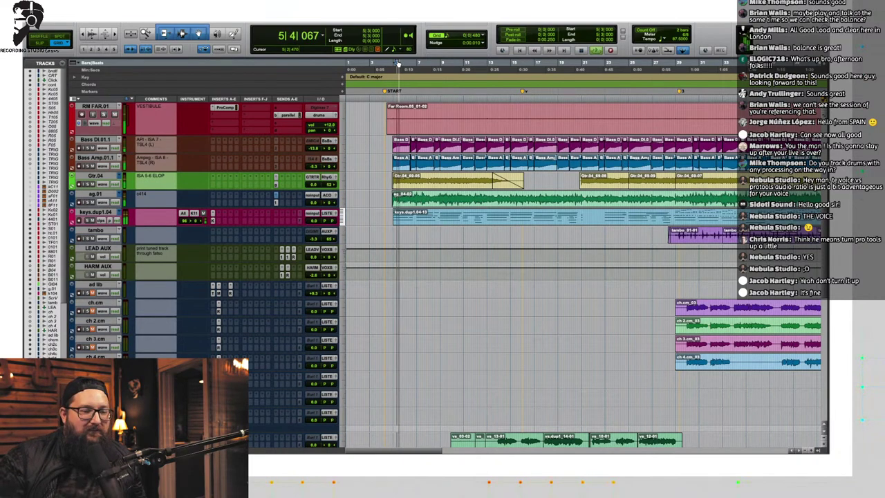
# Step: Stop playback, make the Pro Compressor on RM FAR.01 inactive, and reset that track's volume to 0.0 dB
pyautogui.scroll(5, 249, 234)
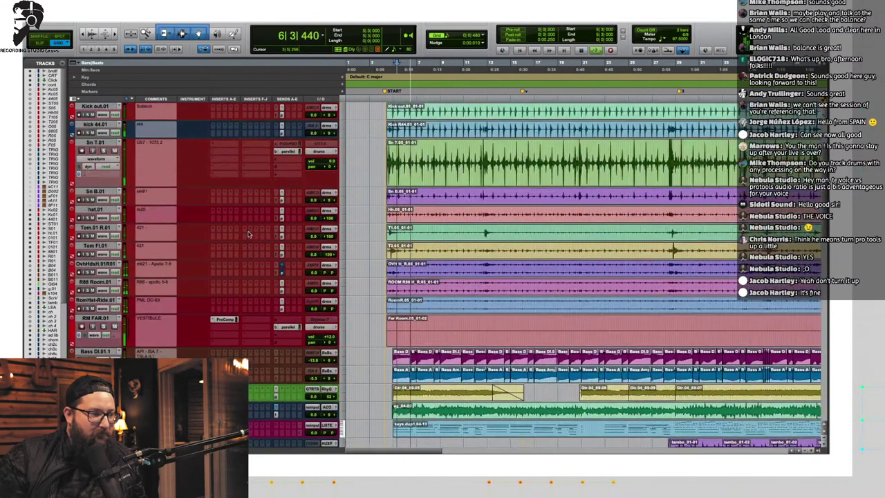
pyautogui.press('space')
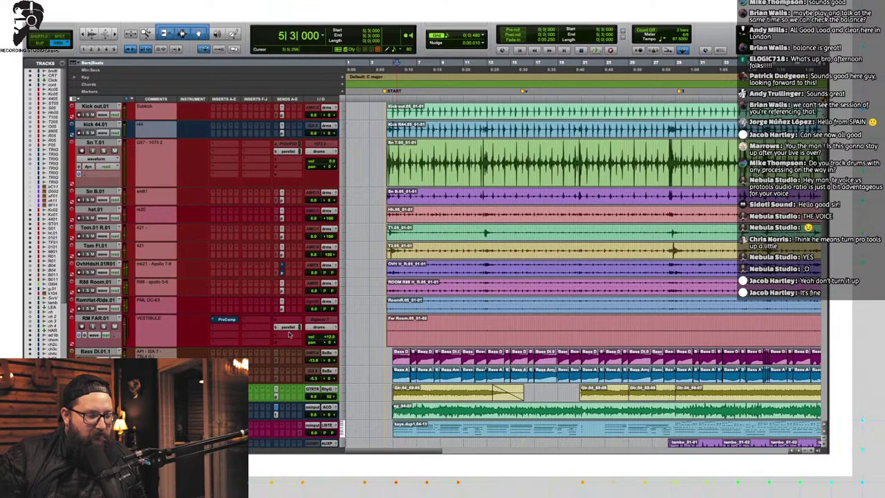
pyautogui.keyDown('super'); pyautogui.click(226, 319); pyautogui.keyUp('super')
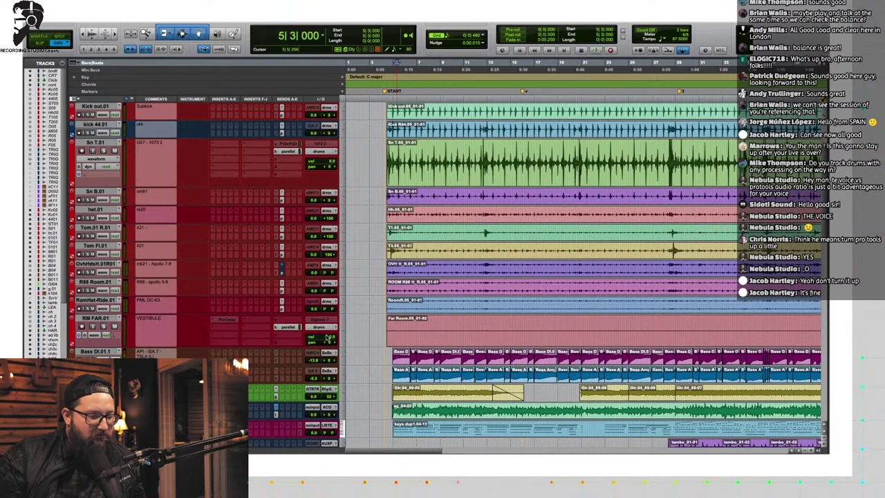
# Step: Solo the Sn T.01 track and create one duplicate of it after the original, including playlists, automation, inserts, sends and group assignments
pyautogui.scroll(5, 85, 188)
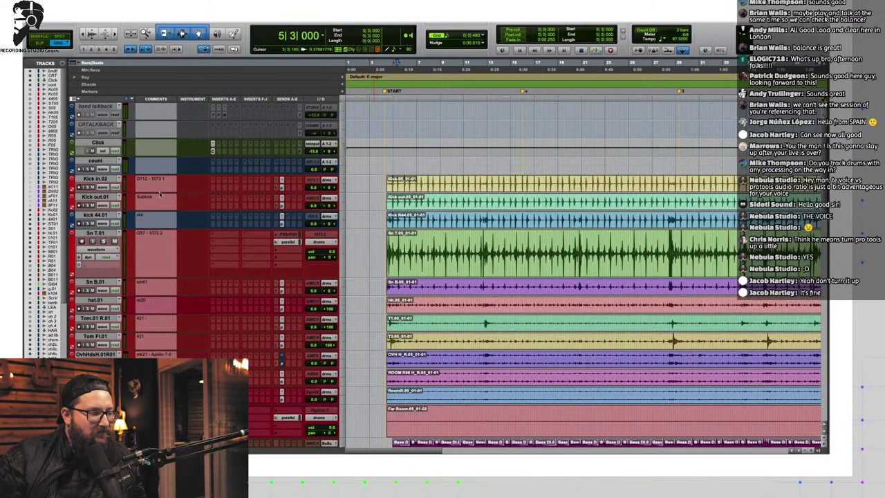
pyautogui.click(87, 186)
pyautogui.click(103, 240)
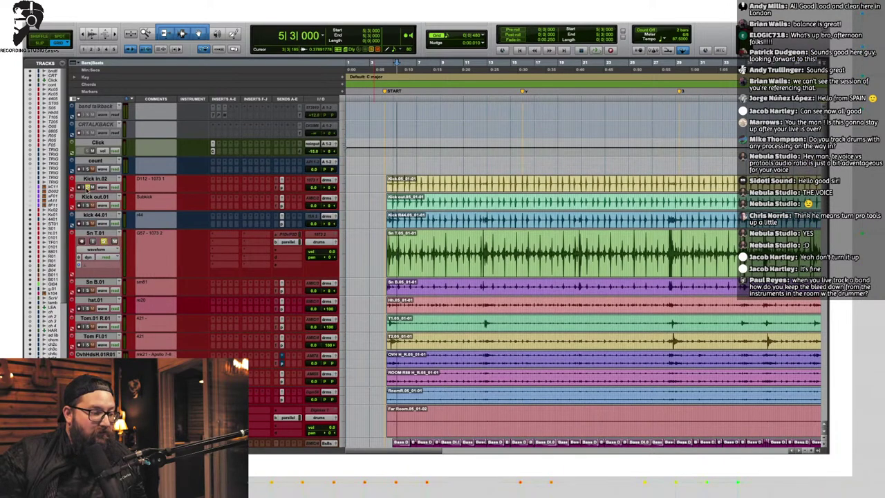
pyautogui.rightClick(106, 233)
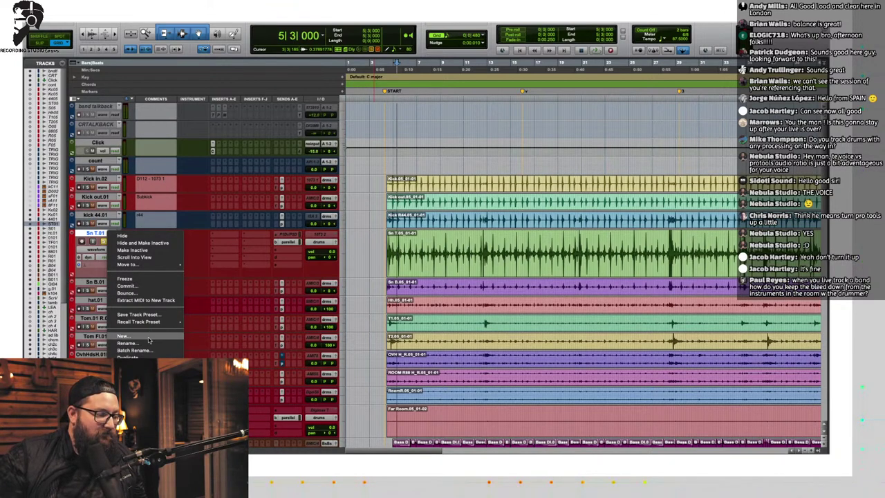
pyautogui.click(142, 356)
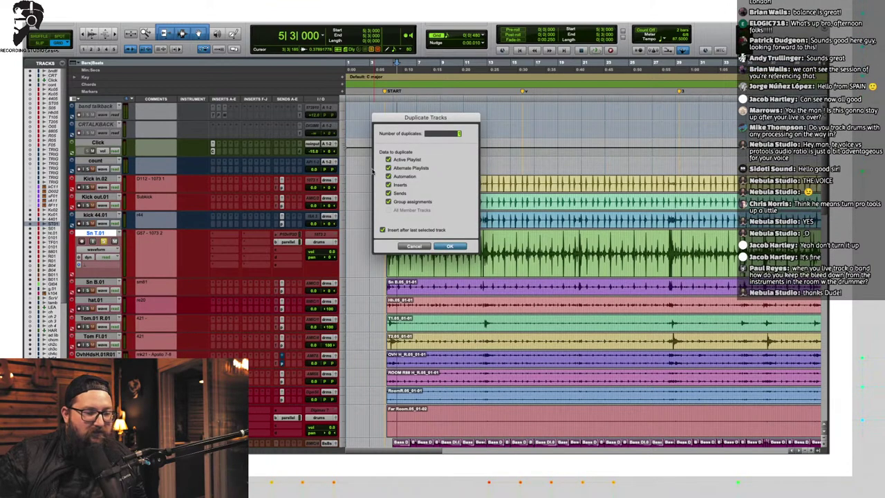
pyautogui.click(447, 247)
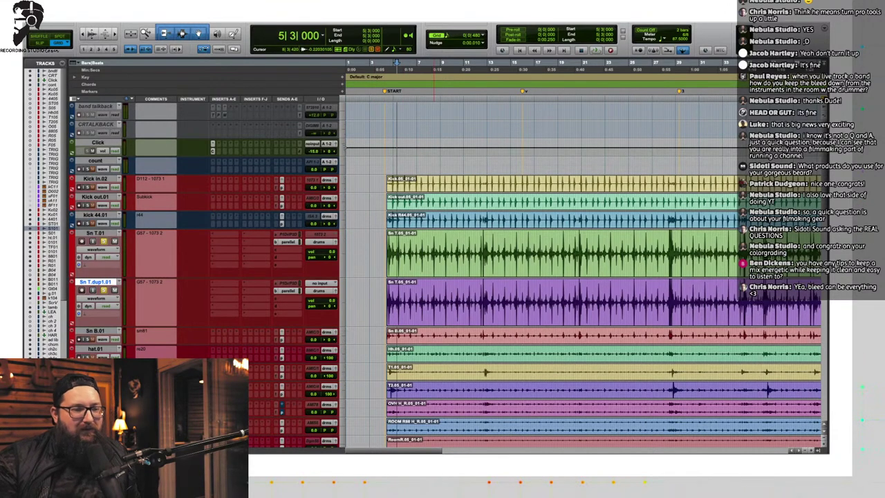
# Step: Play the soloed Sn T.01 track and its duplicate from 4|4|000, then stop
pyautogui.click(387, 161)
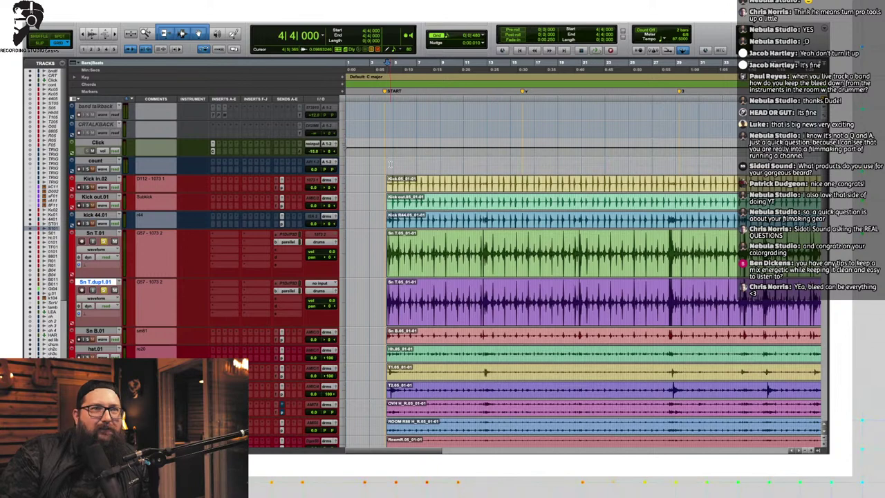
pyautogui.press('space')
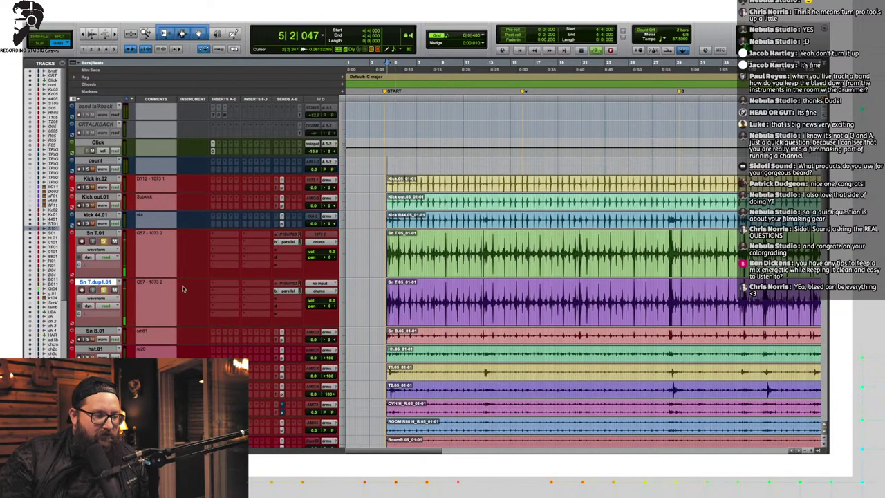
pyautogui.press('space')
# Step: Insert the mono DSP Trim plug-in in the first insert slot of the duplicated snare track Sn T.dup1.01
pyautogui.click(214, 234)
pyautogui.moveTo(230, 293)
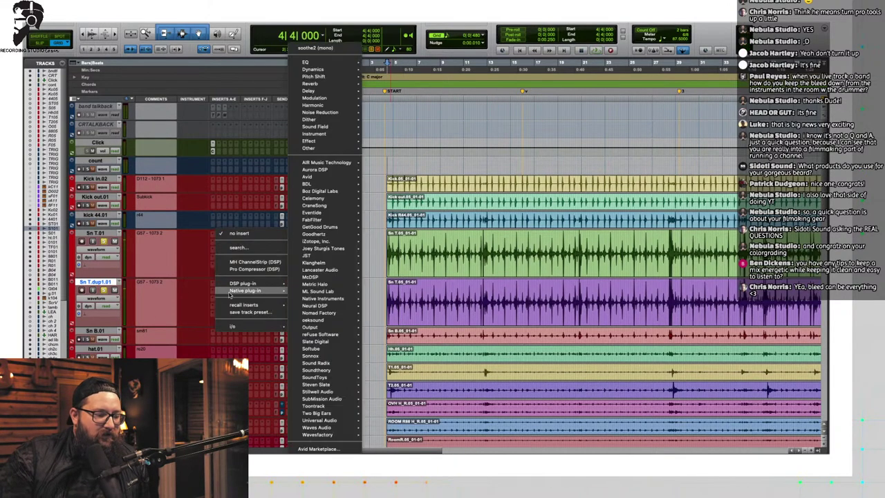
pyautogui.moveTo(309, 350)
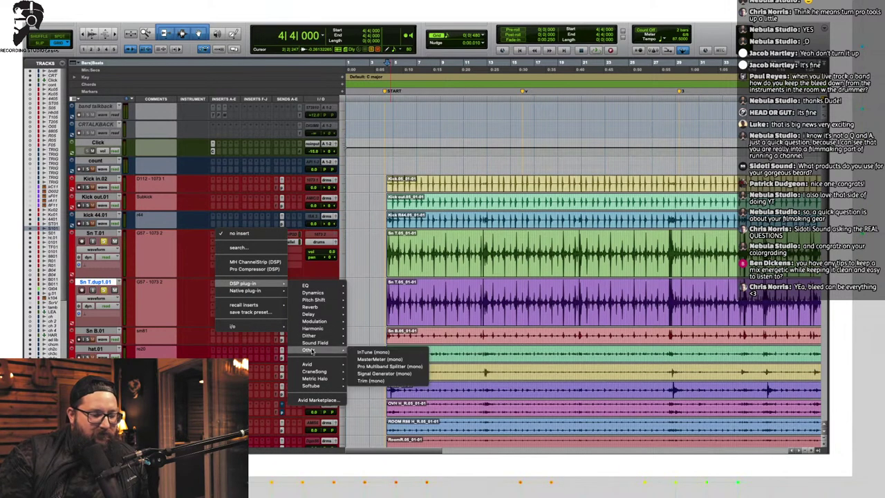
pyautogui.click(371, 380)
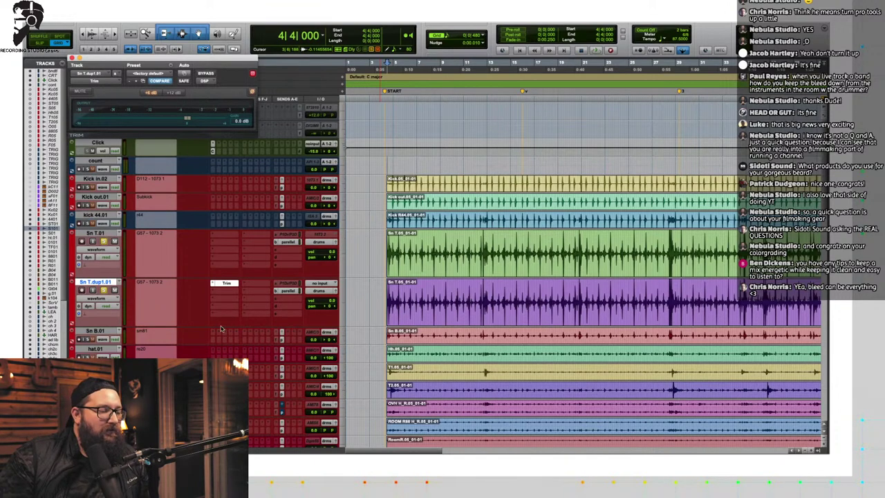
# Step: Insert the mono DSP Pro Compressor directly after the Trim on the Sn T.dup1.01 track
pyautogui.click(214, 294)
pyautogui.moveTo(235, 301)
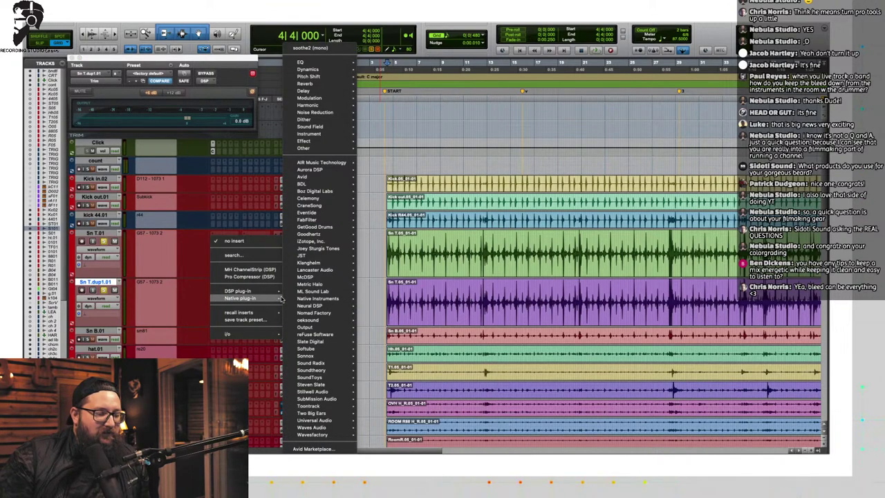
pyautogui.moveTo(276, 291)
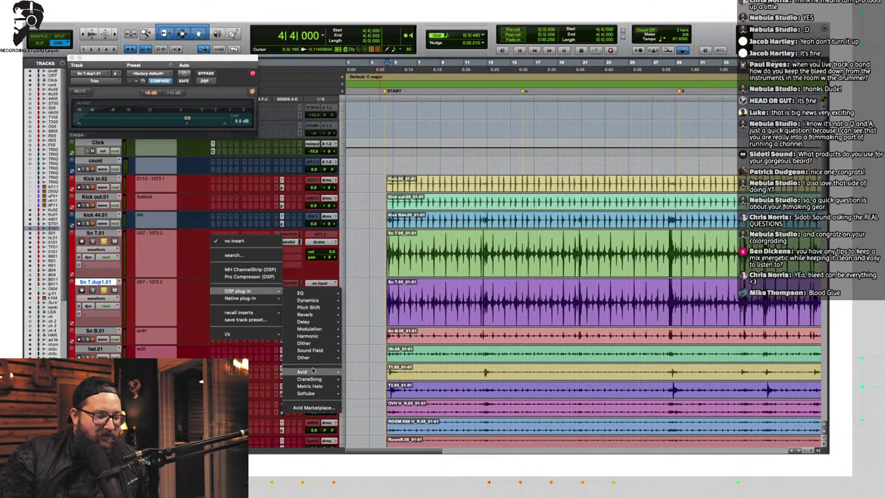
pyautogui.moveTo(312, 370)
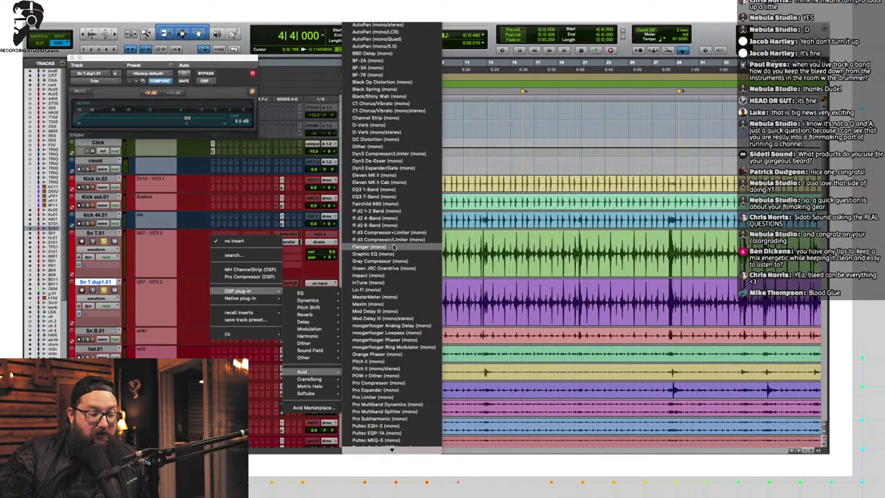
pyautogui.click(377, 377)
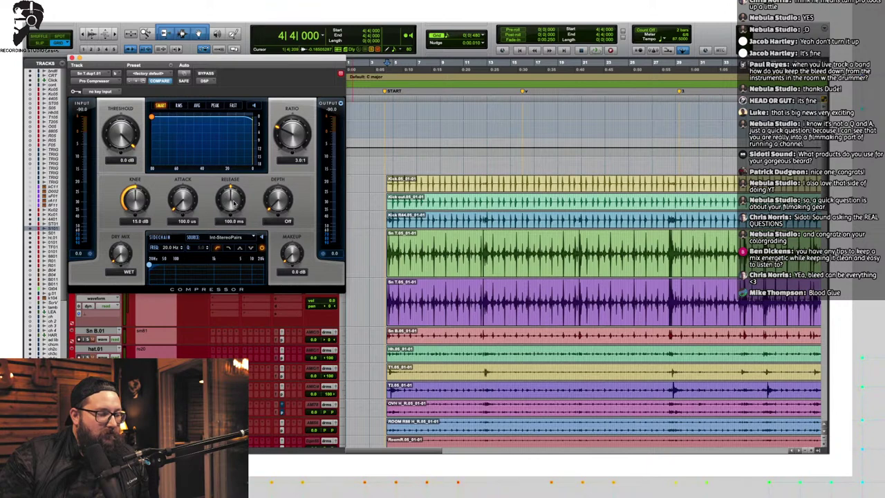
# Step: During playback, set the compressor's threshold to -19.0 dB, release to 36.3 ms and sidechain filter frequency to 430.4 Hz
pyautogui.press('space')
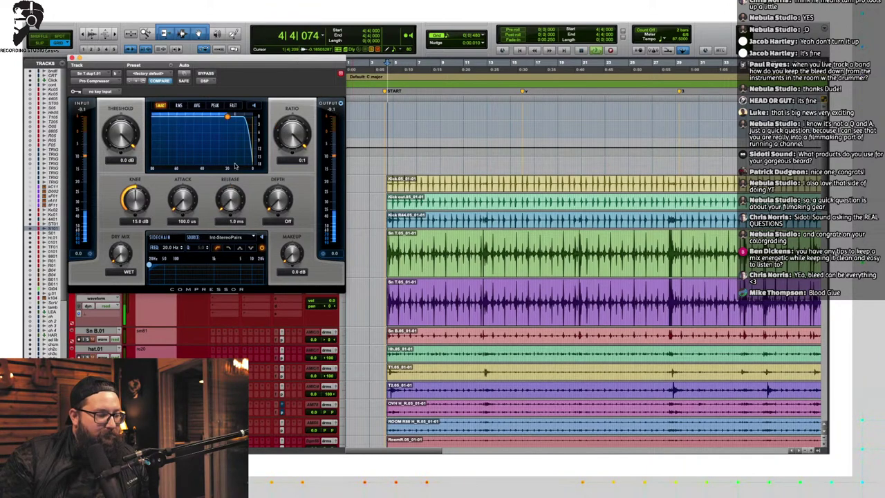
pyautogui.moveTo(128, 136); pyautogui.dragTo(121, 149)
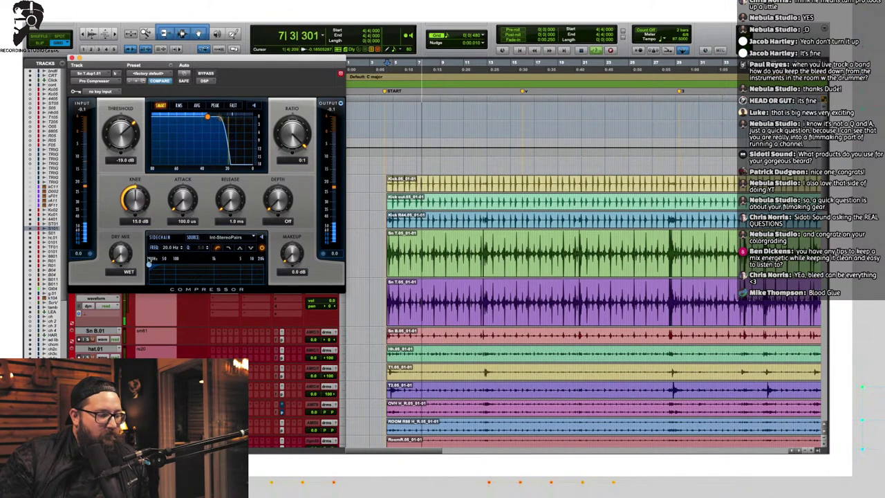
pyautogui.moveTo(149, 265); pyautogui.dragTo(199, 263)
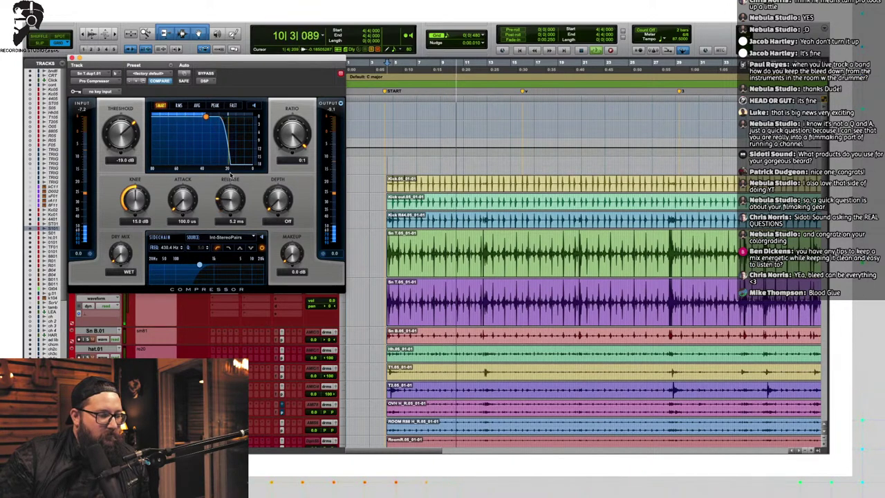
pyautogui.moveTo(229, 199); pyautogui.dragTo(231, 170)
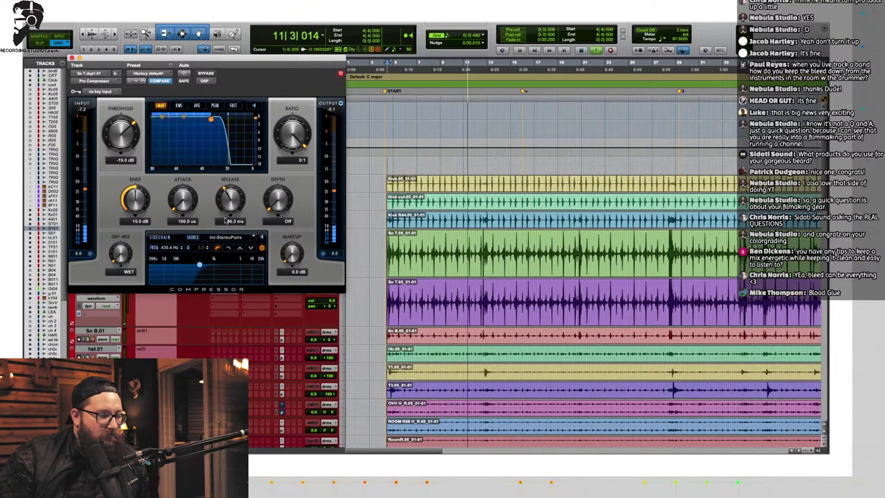
# Step: Switch the compressor's sidechain filter to band-pass at 615.8 Hz, with threshold at -32.3 dB and release at 63.1 ms
pyautogui.click(239, 247)
pyautogui.moveTo(199, 263); pyautogui.dragTo(205, 262)
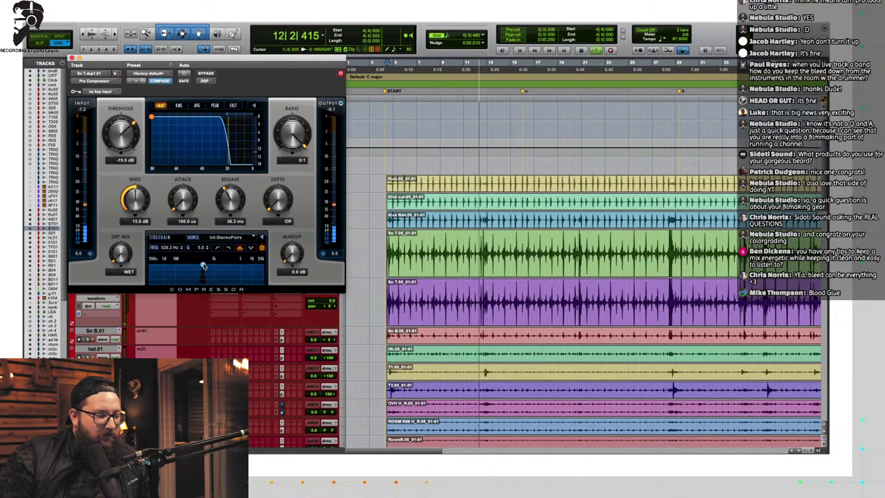
pyautogui.moveTo(128, 139); pyautogui.dragTo(120, 150)
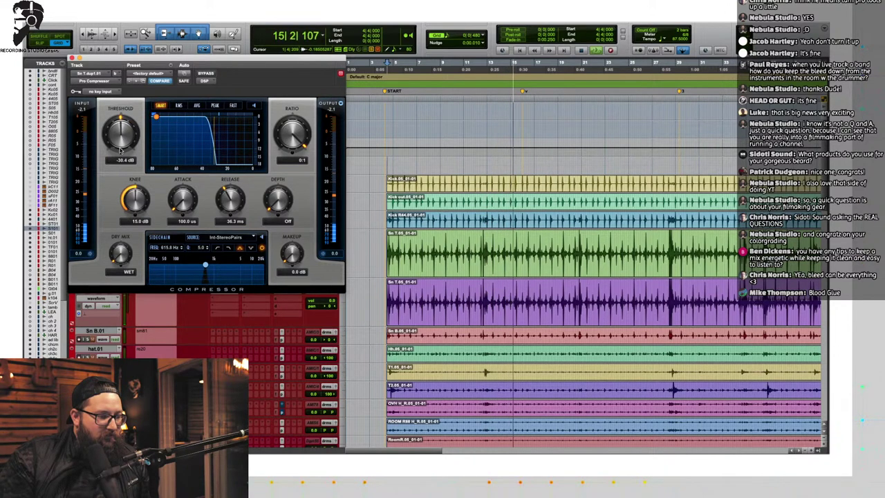
pyautogui.moveTo(120, 150)
pyautogui.mouseDown()
pyautogui.moveTo(117, 157)
pyautogui.moveTo(119, 148)
pyautogui.mouseUp()
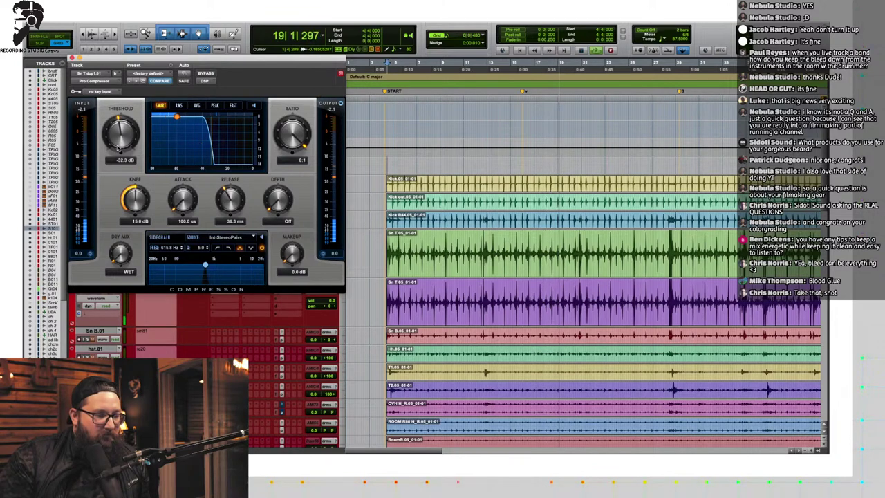
pyautogui.moveTo(233, 200); pyautogui.dragTo(233, 192)
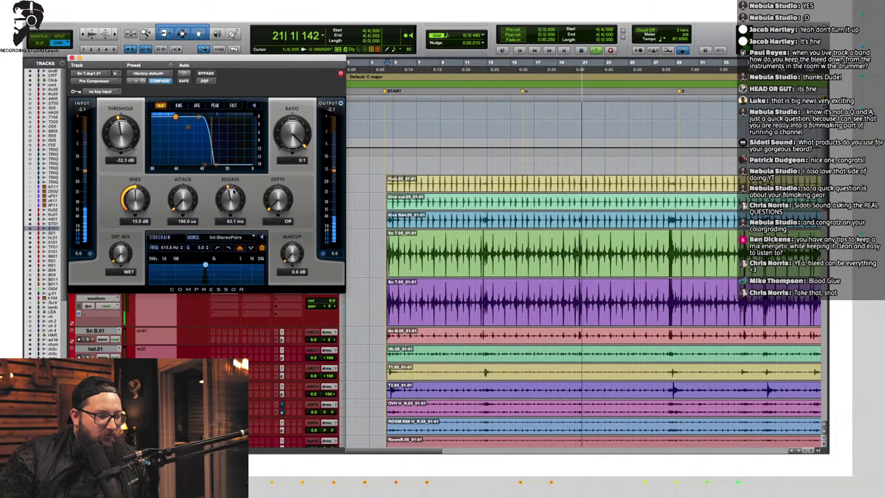
# Step: Close the compressor window and insert the mono DSP EQ3 7-Band after the Pro Compressor on Sn T.dup1.01
pyautogui.click(72, 57)
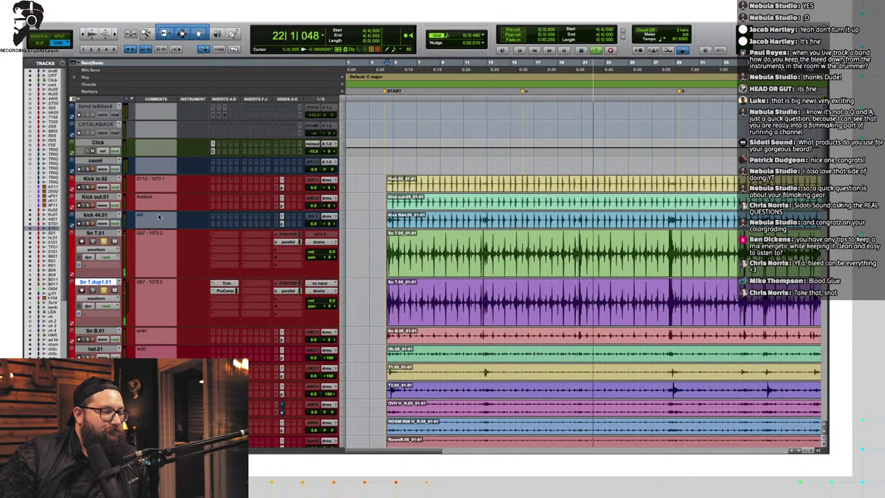
pyautogui.click(232, 310)
pyautogui.moveTo(242, 298)
pyautogui.moveTo(301, 300)
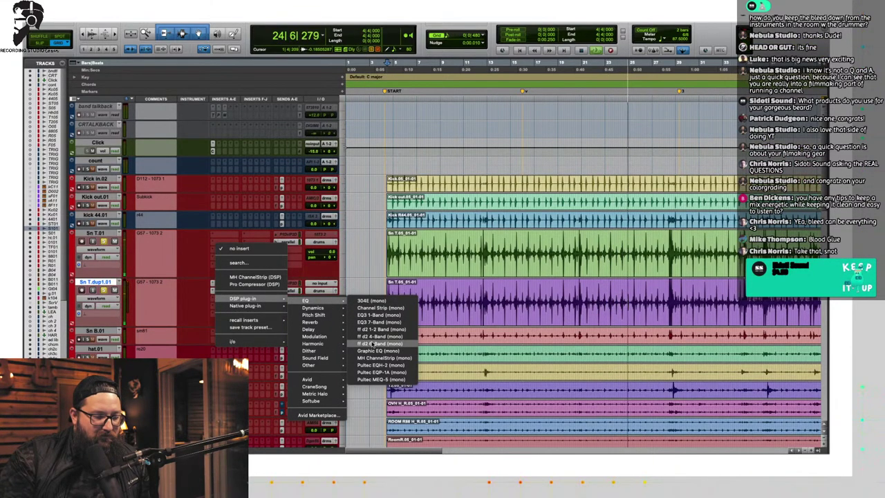
pyautogui.click(375, 322)
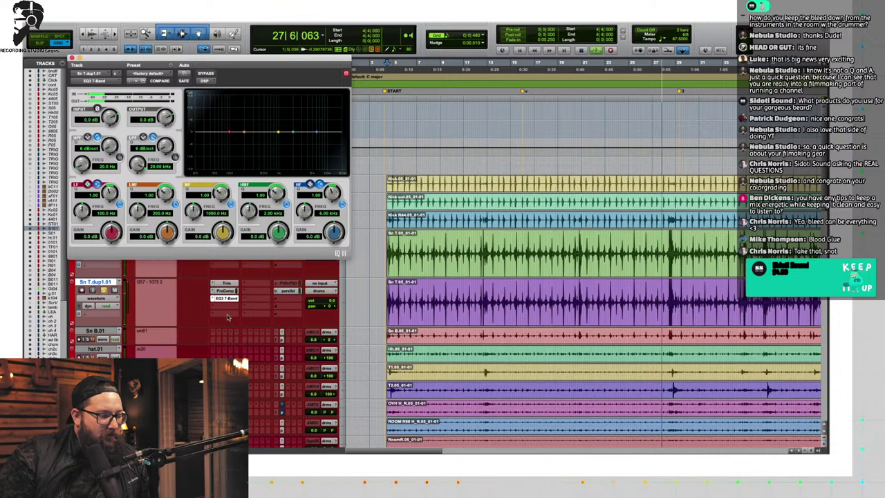
# Step: Reopen the Pro Compressor, set its release to 1.0 ms and move its window clear of the snare track controls
pyautogui.click(225, 291)
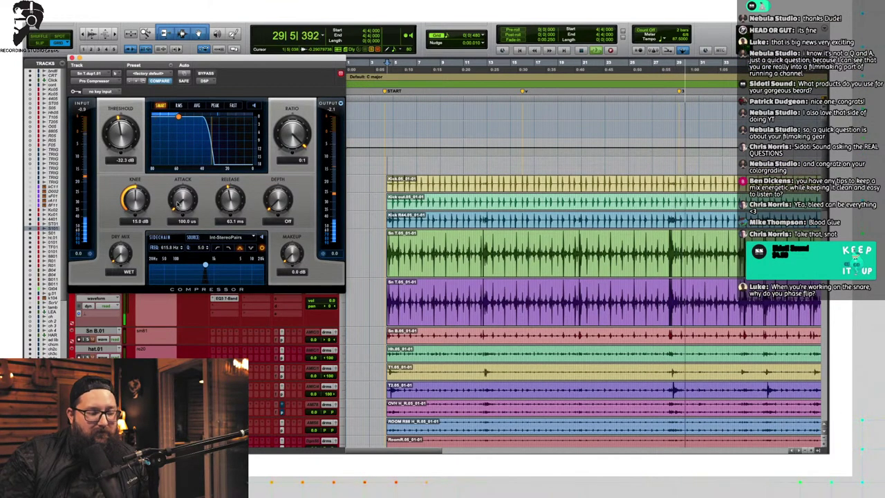
pyautogui.moveTo(231, 201); pyautogui.dragTo(218, 247)
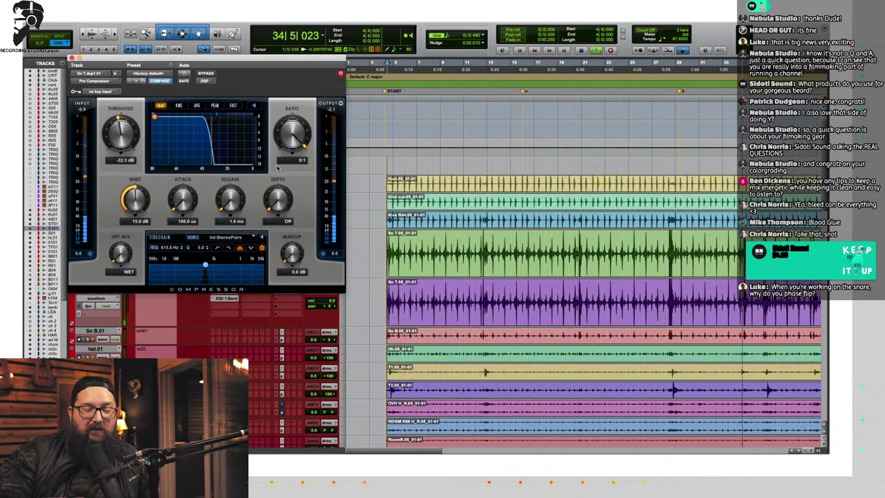
pyautogui.moveTo(174, 64); pyautogui.dragTo(263, 56)
pyautogui.click(116, 242)
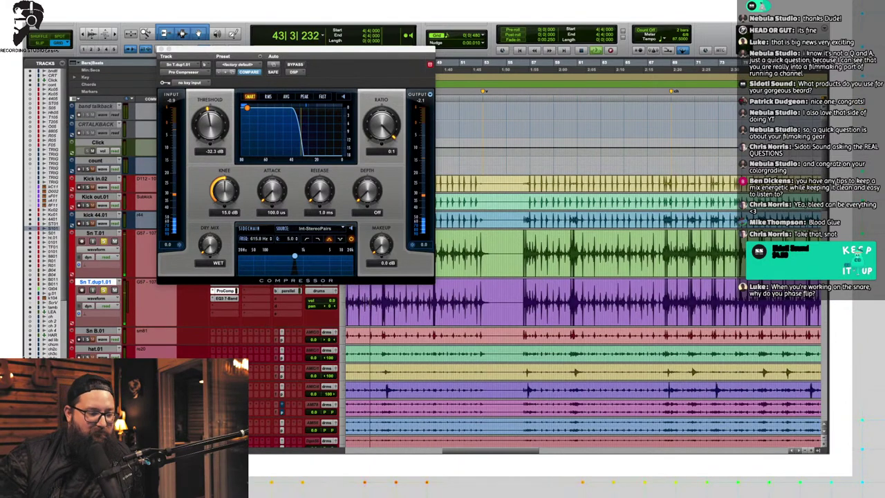
# Step: Enable the EQ3 7-Band's high-pass filter on Sn T.dup1.01 with a 12 dB/oct slope at 183.8 Hz
pyautogui.click(226, 298)
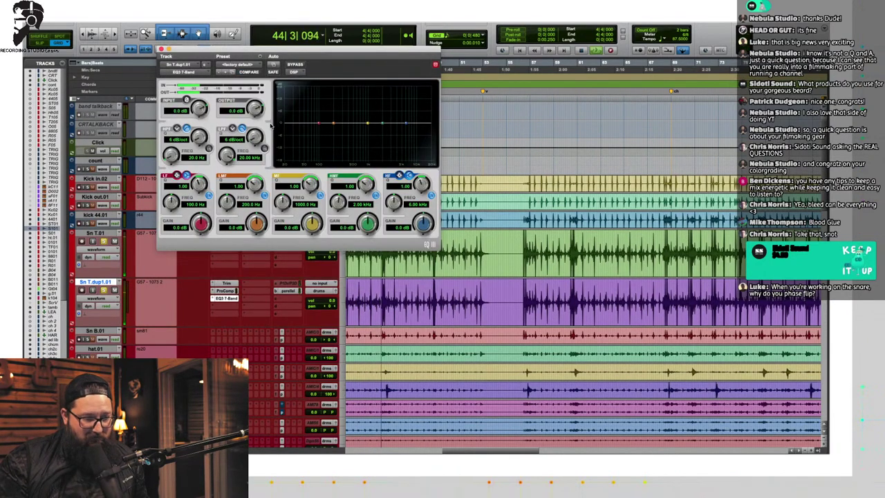
pyautogui.click(208, 149)
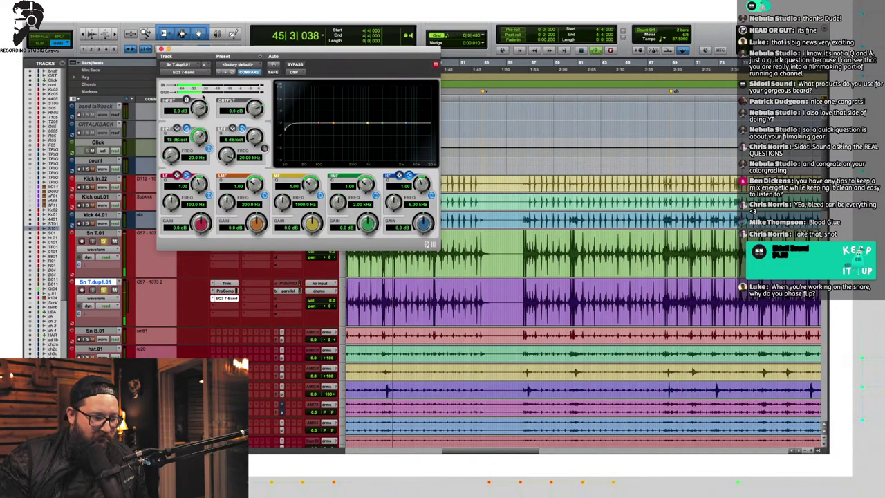
pyautogui.moveTo(198, 136); pyautogui.dragTo(177, 138)
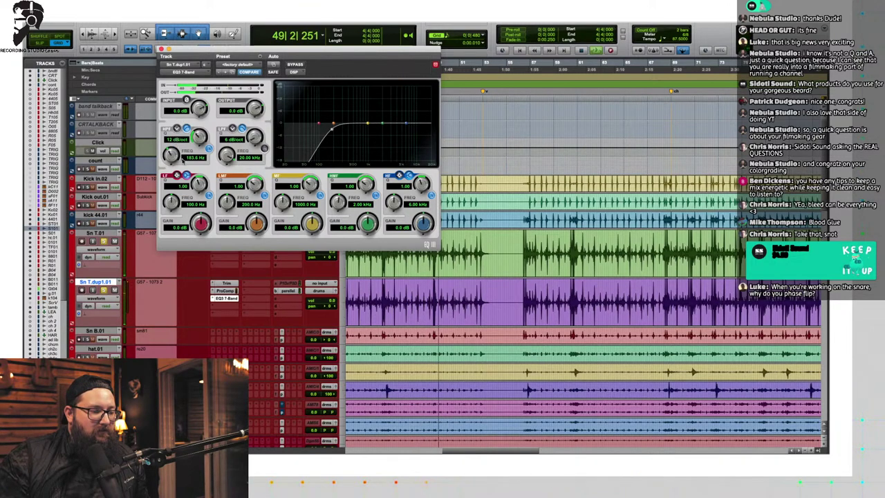
# Step: Set the compressor's release to 102.3 ms and the EQ's high-pass frequency to 71.2 Hz, then stop playback
pyautogui.click(225, 290)
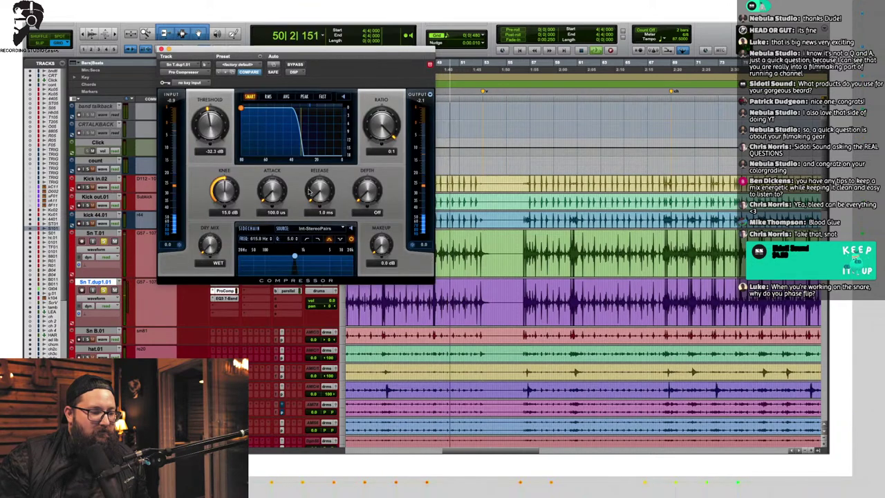
pyautogui.moveTo(309, 192); pyautogui.dragTo(314, 163)
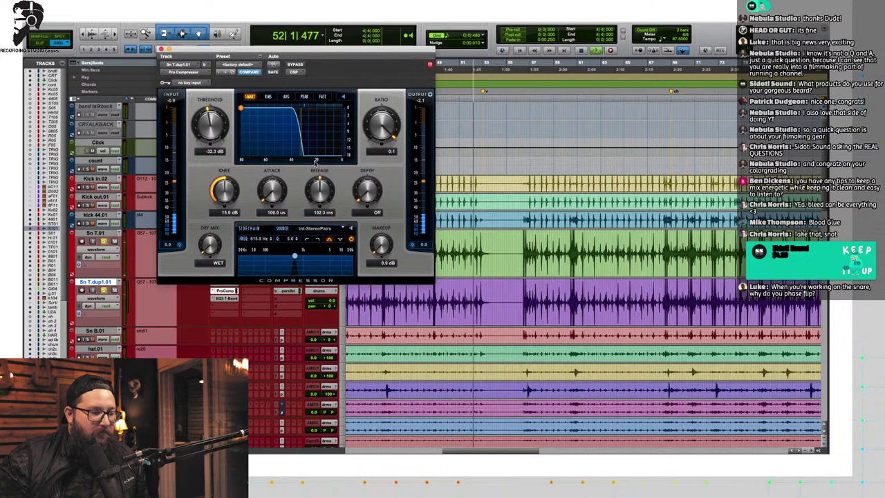
pyautogui.click(223, 300)
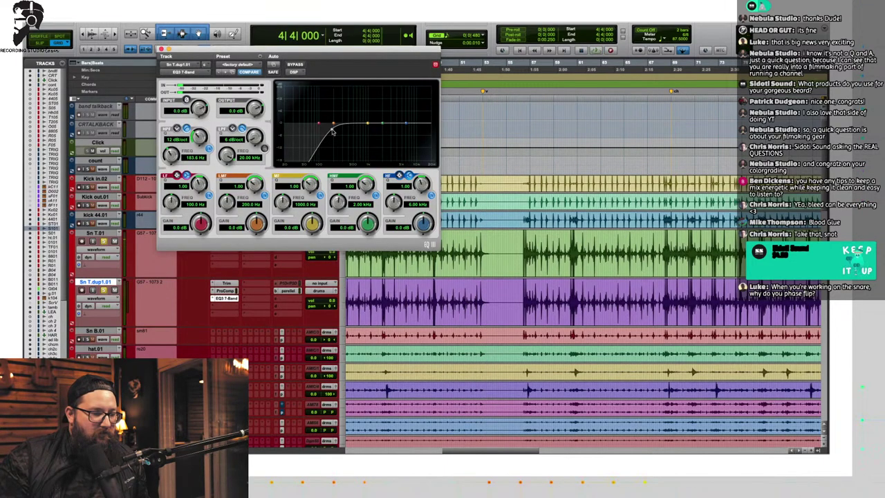
pyautogui.moveTo(331, 130); pyautogui.dragTo(312, 129)
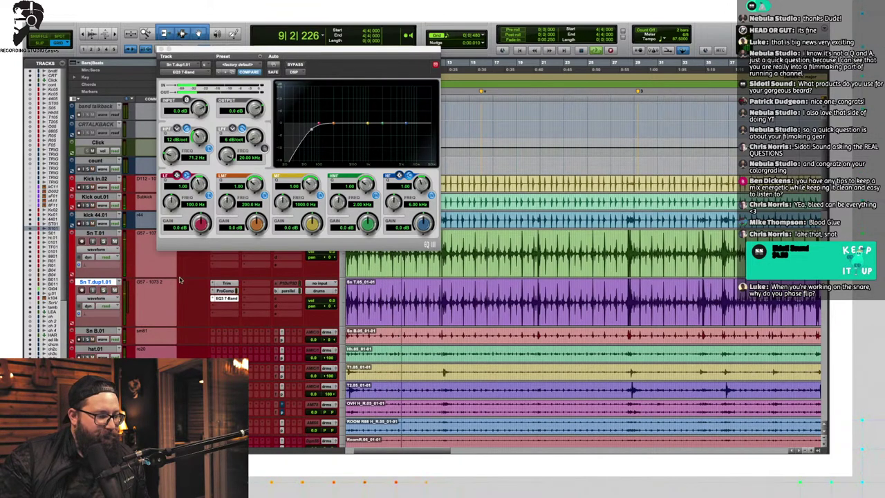
pyautogui.click(161, 49)
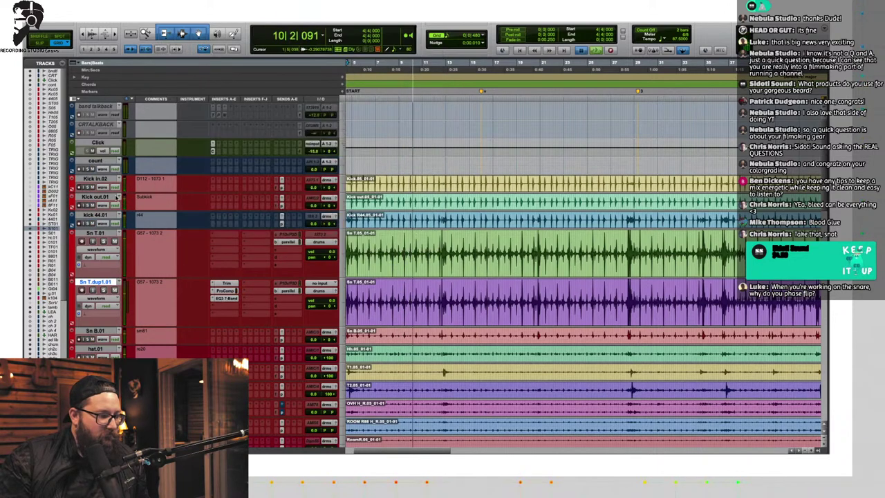
pyautogui.press('space')
# Step: Move the Sn T.01 and Sn T.dup1.01 tracks into a new stereo routing folder named Snare Trick
pyautogui.click(107, 233)
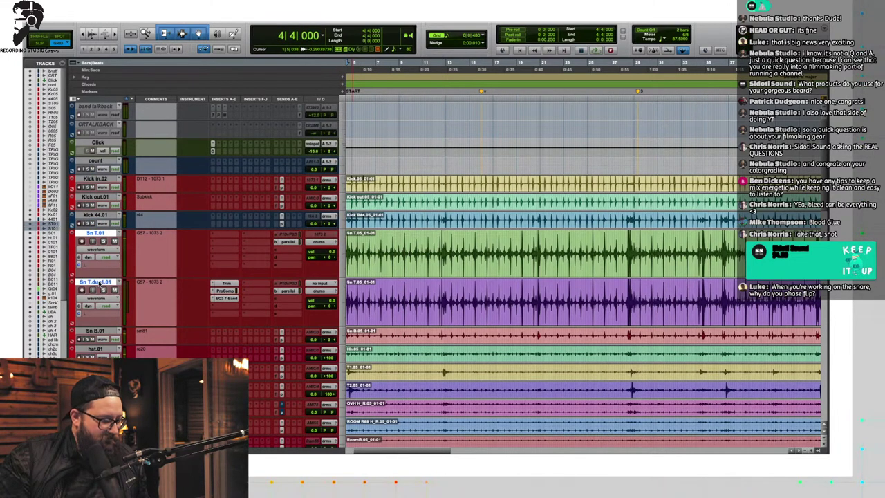
pyautogui.rightClick(100, 282)
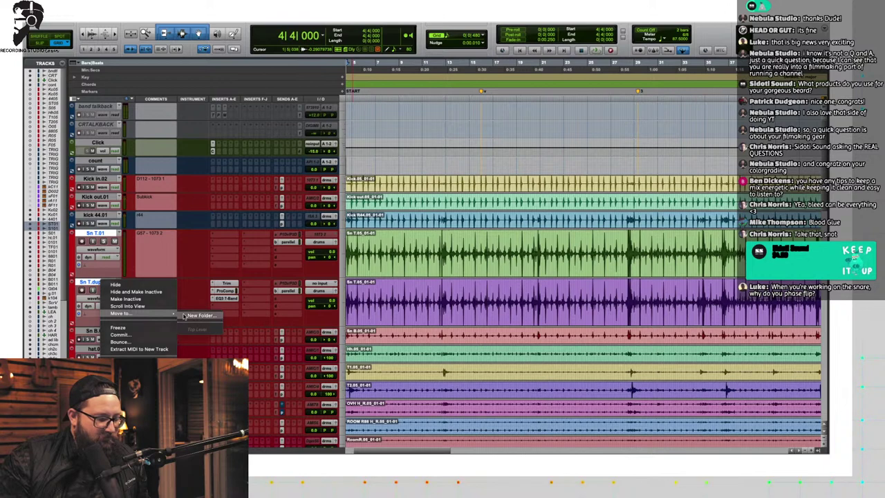
pyautogui.click(198, 315)
pyautogui.click(397, 166)
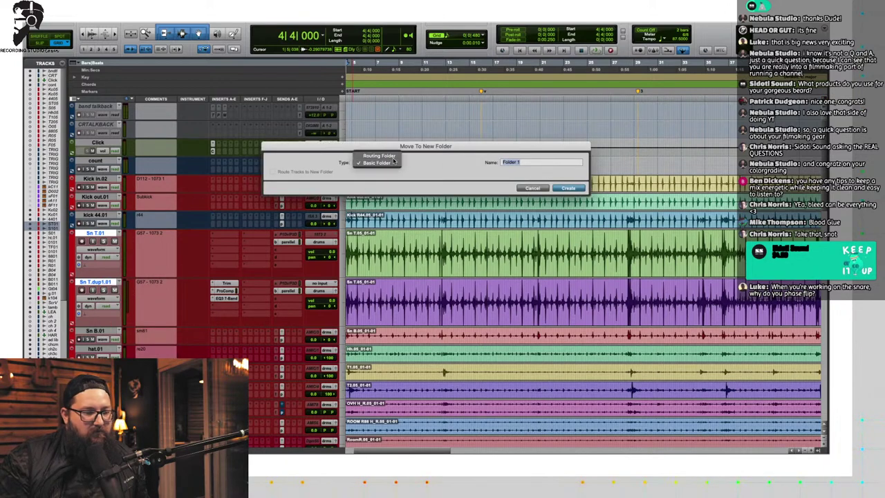
pyautogui.click(398, 167)
pyautogui.write('Snare Trick')
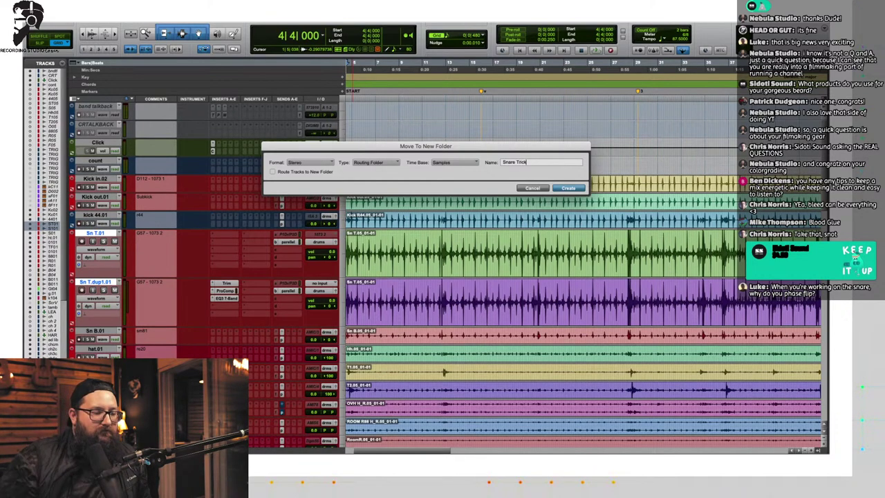
pyautogui.press('Return')
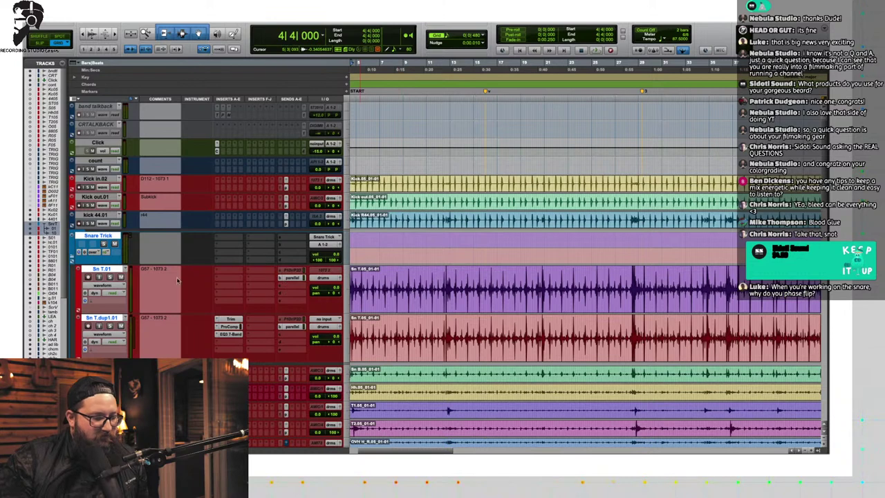
# Step: Route the outputs of both Sn T.01 and Sn T.dup1.01 to the Snare Trick (Stereo) bus
pyautogui.click(107, 271)
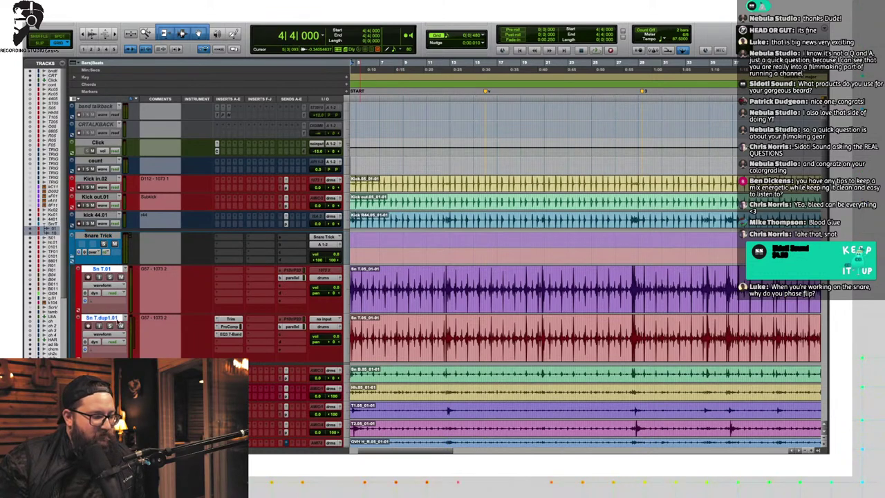
pyautogui.click(320, 277)
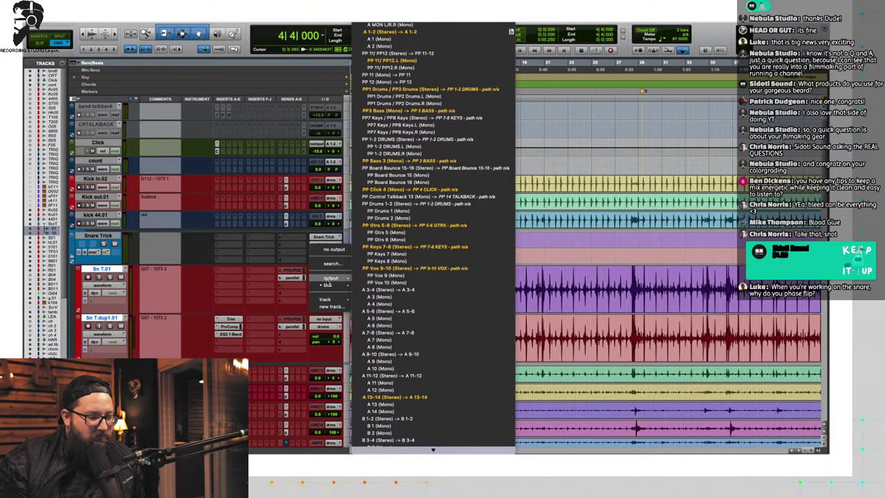
pyautogui.moveTo(327, 284)
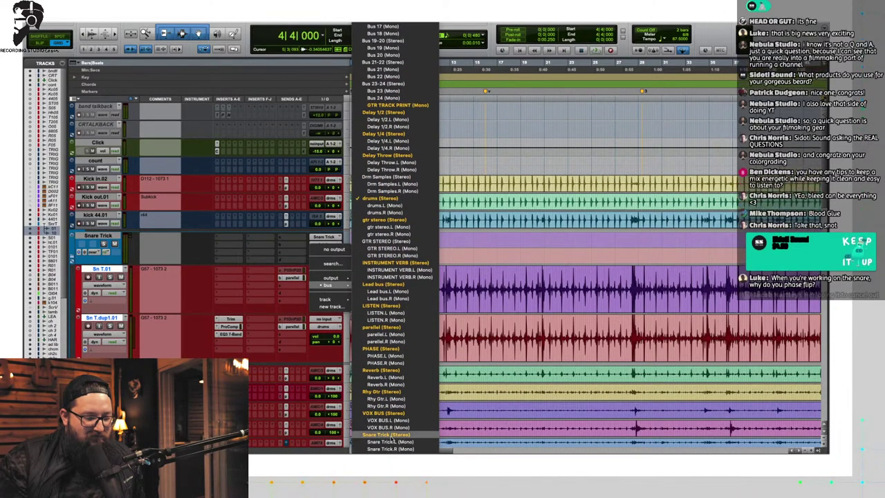
pyautogui.click(388, 435)
# Step: Assign the Snare Trick folder's output to the LISTEN (Stereo) bus and briefly audition the folder soloed
pyautogui.click(326, 243)
pyautogui.moveTo(327, 251)
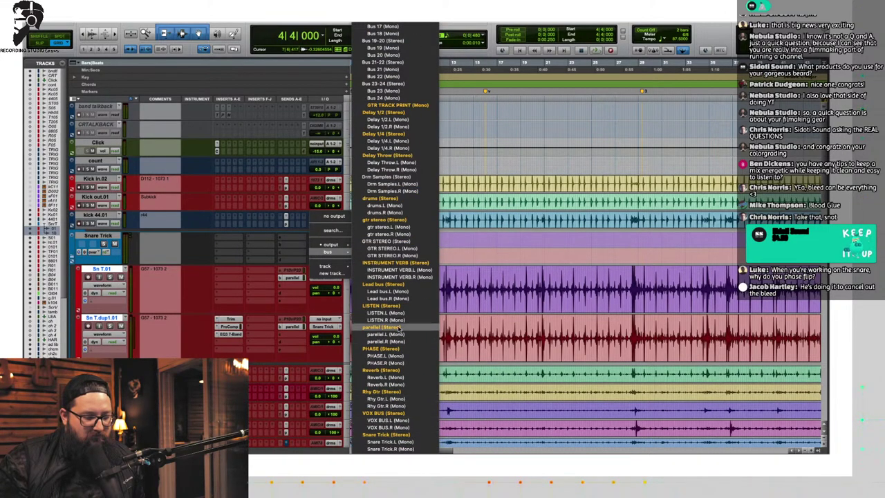
pyautogui.click(153, 231)
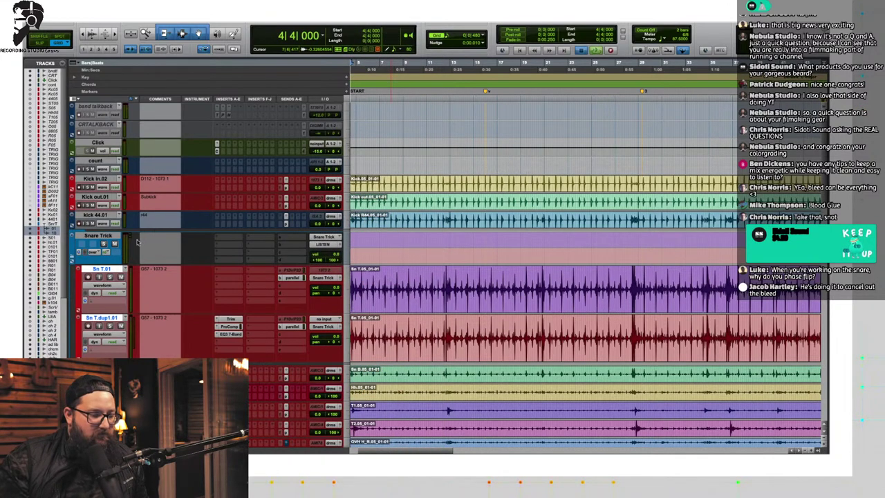
pyautogui.press('space')
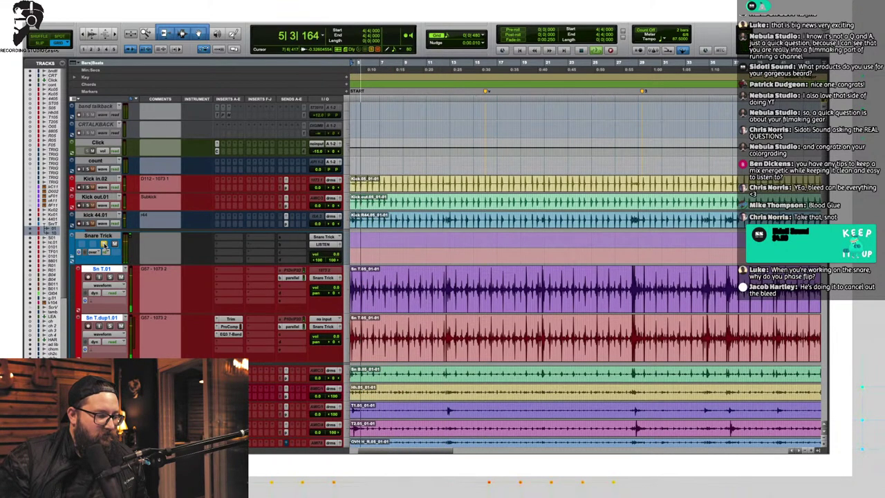
pyautogui.press('space')
pyautogui.click(238, 246)
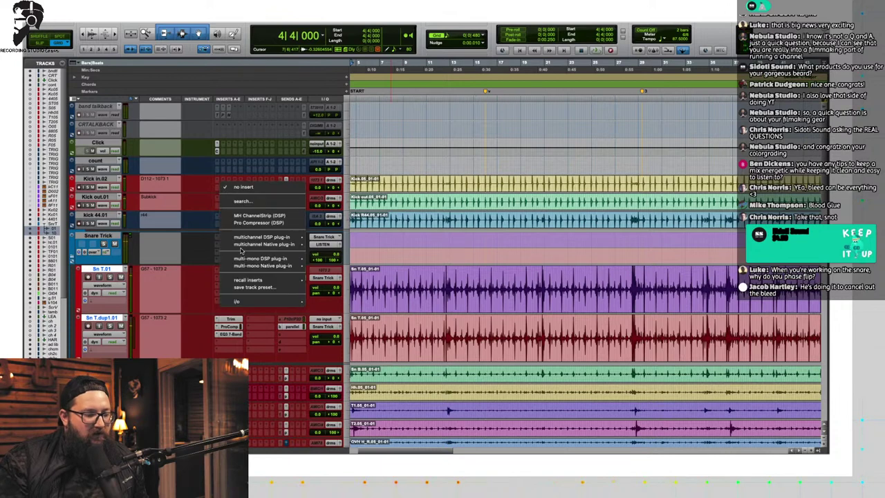
pyautogui.moveTo(264, 244)
pyautogui.moveTo(331, 41)
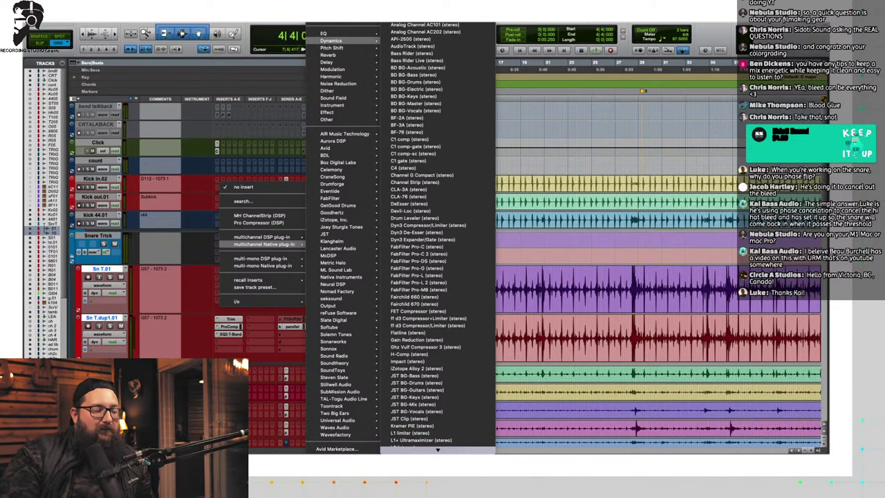
pyautogui.click(129, 230)
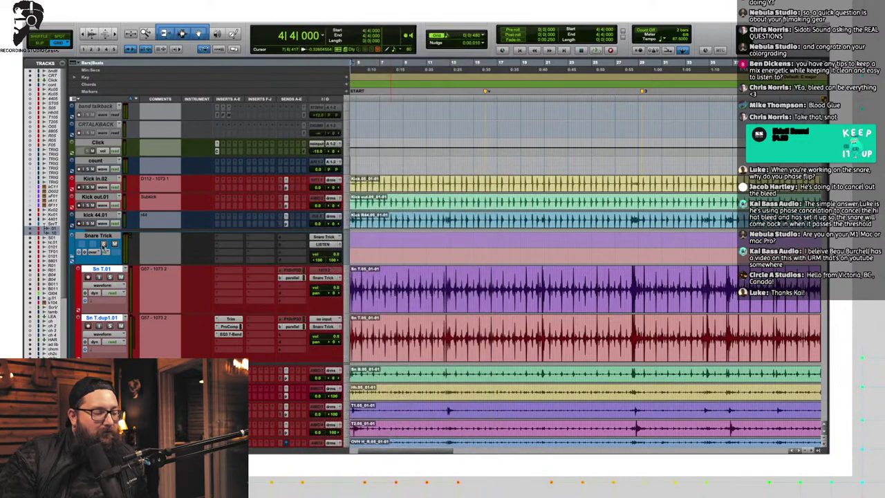
# Step: Solo the Snare Trick folder, deactivate the ProComp and EQ3 7-Band inserts on Sn T.dup1.01 and audition the phase cancellation with only Trim active
pyautogui.press('space')
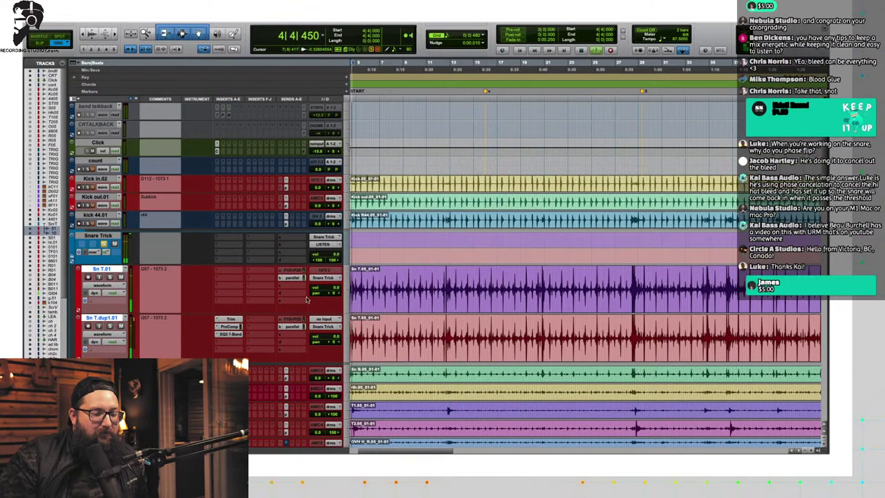
pyautogui.press('space')
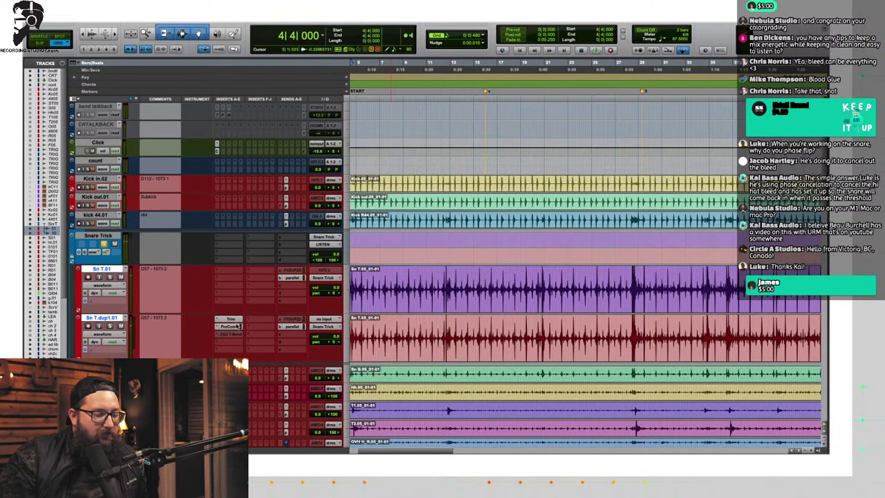
pyautogui.keyDown('ctrl'); pyautogui.keyDown('super'); pyautogui.click(238, 326); pyautogui.keyUp('super'); pyautogui.keyUp('ctrl')
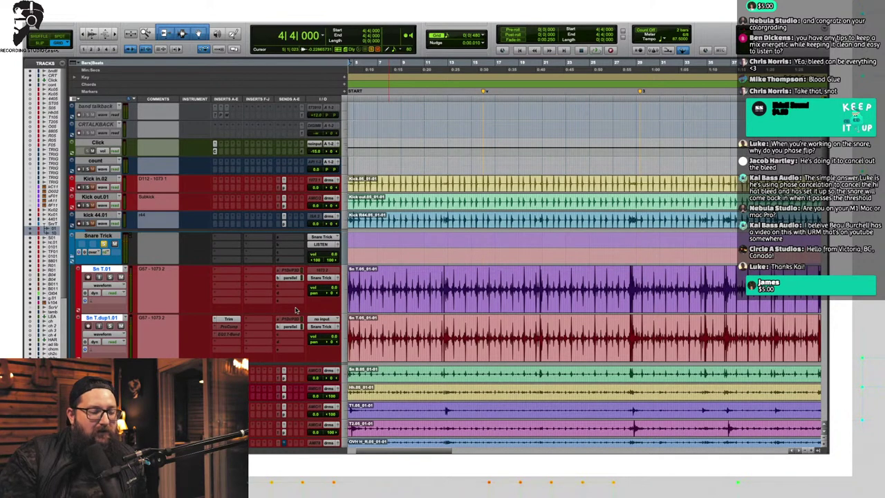
pyautogui.press('space')
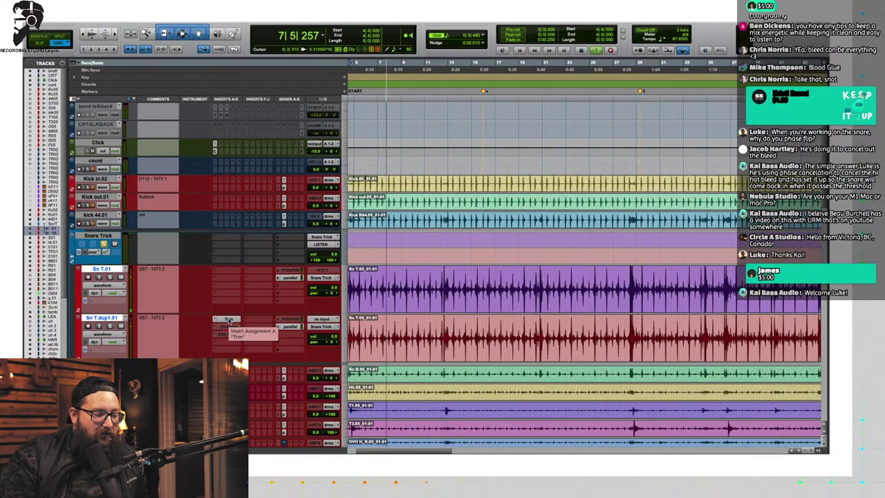
pyautogui.press('space')
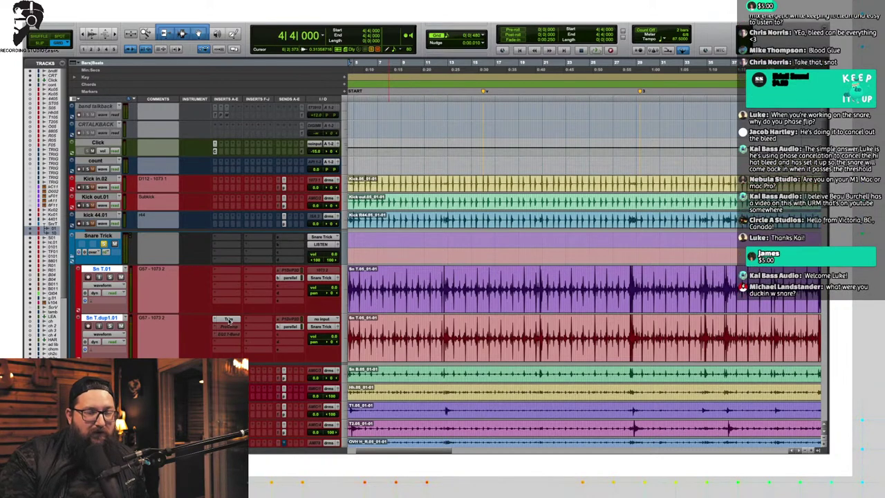
pyautogui.press('space')
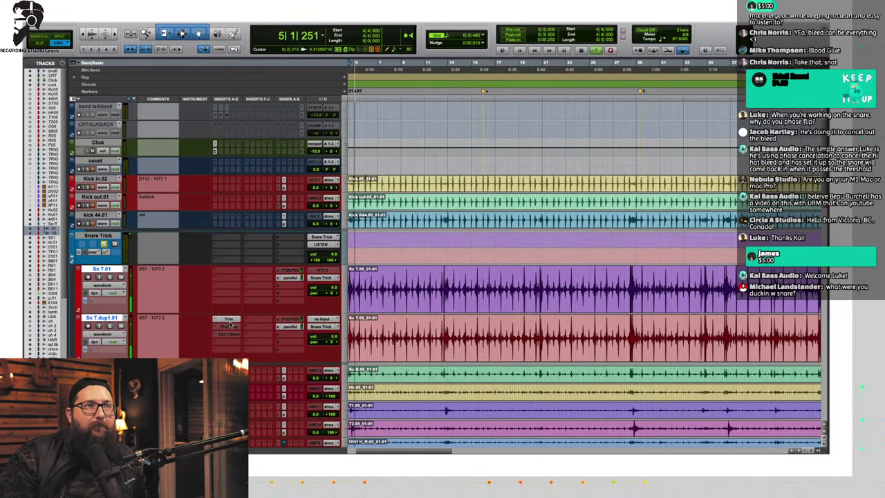
pyautogui.press('space')
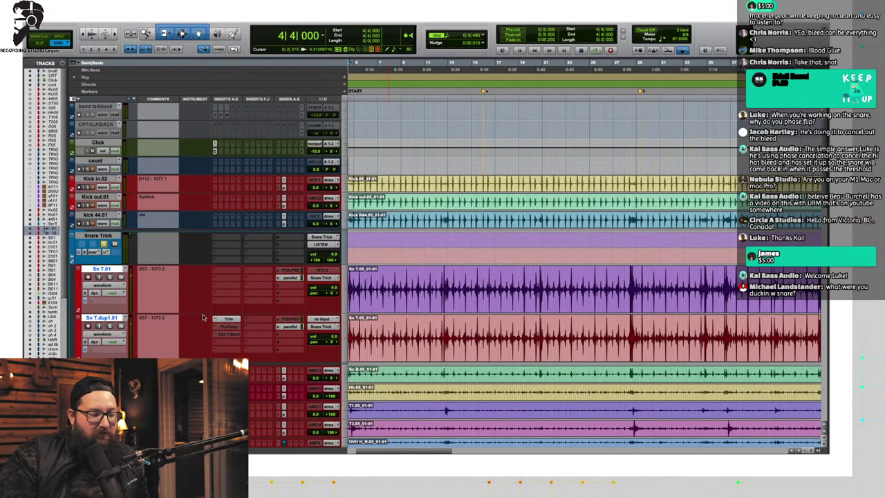
# Step: Reactivate the Pro Compressor and EQ3 7-Band on Sn T.dup1.01 while playing the soloed Snare Trick folder
pyautogui.click(228, 326)
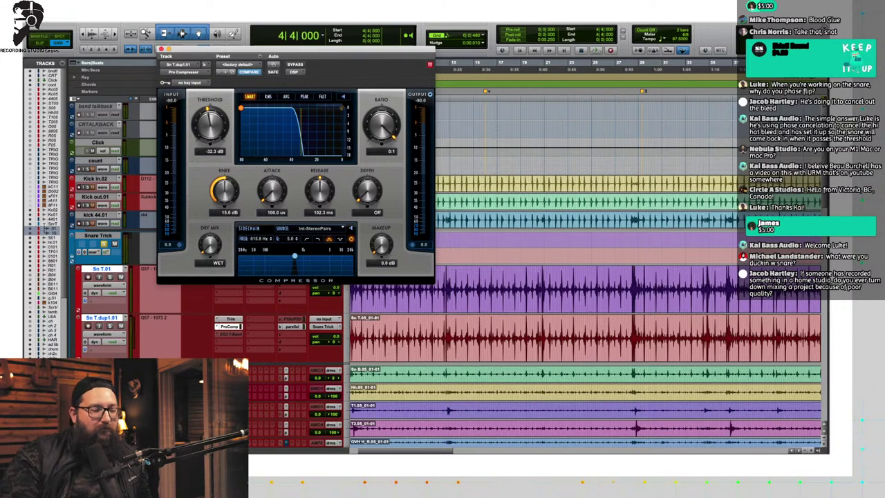
pyautogui.press('space')
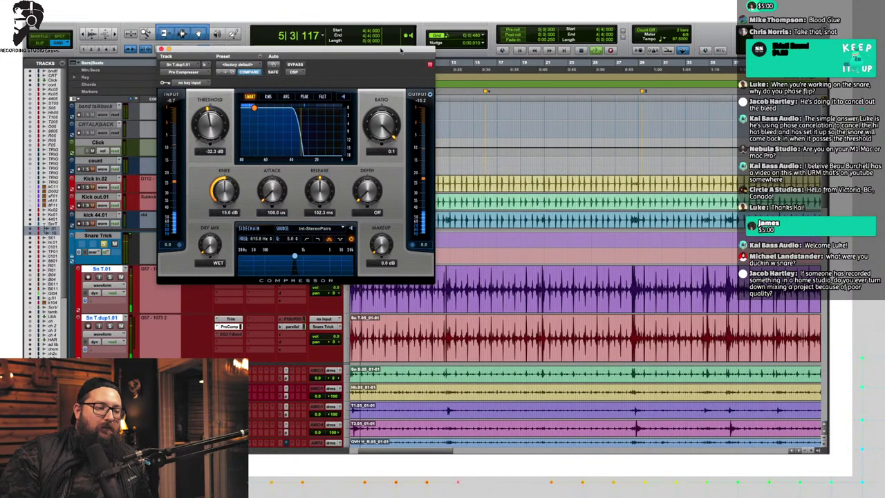
pyautogui.click(294, 64)
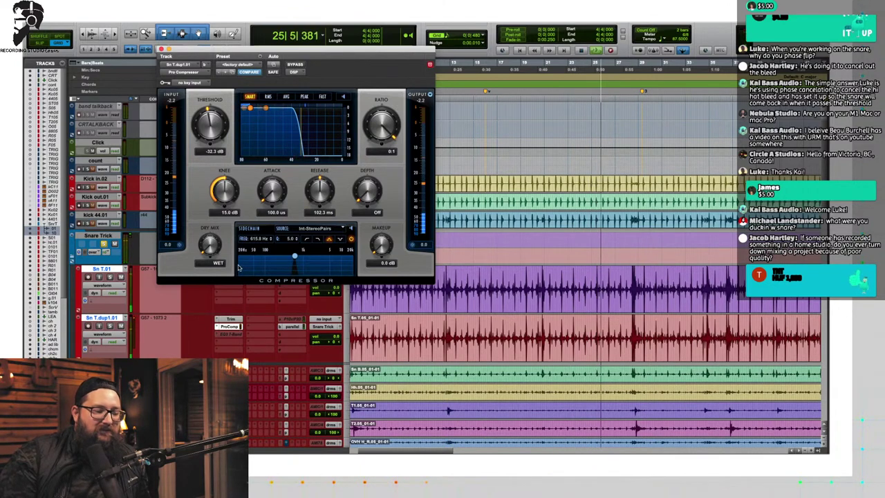
pyautogui.keyDown('ctrl'); pyautogui.keyDown('super'); pyautogui.click(235, 334); pyautogui.keyUp('super'); pyautogui.keyUp('ctrl')
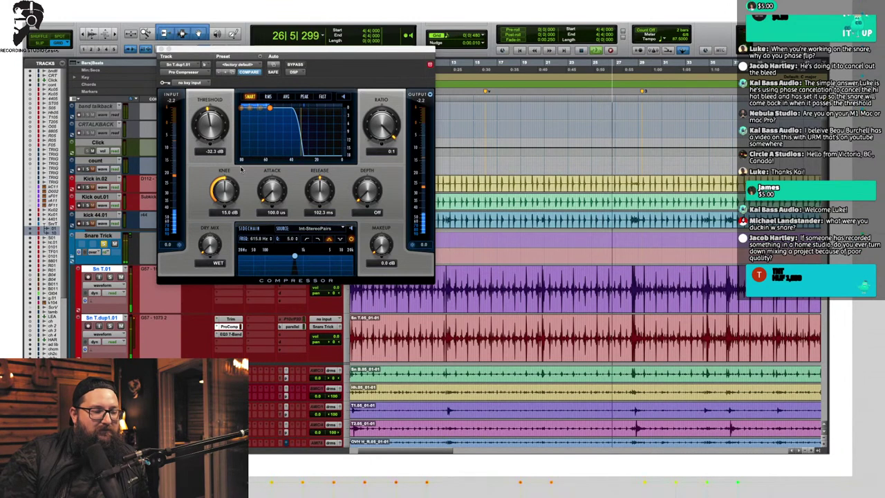
# Step: Raise the high-pass frequency of the EQ3 7-Band on Sn T.dup1.01 to 200 Hz and close the EQ
pyautogui.click(236, 335)
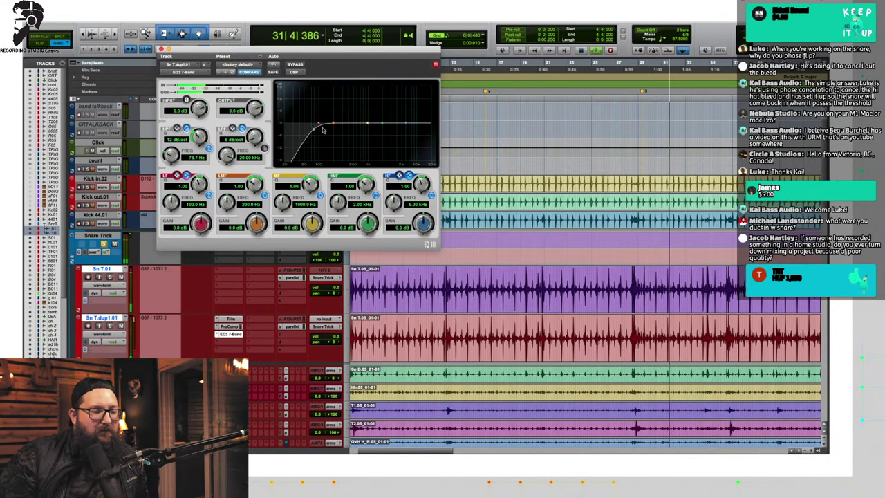
pyautogui.moveTo(304, 132); pyautogui.dragTo(333, 126)
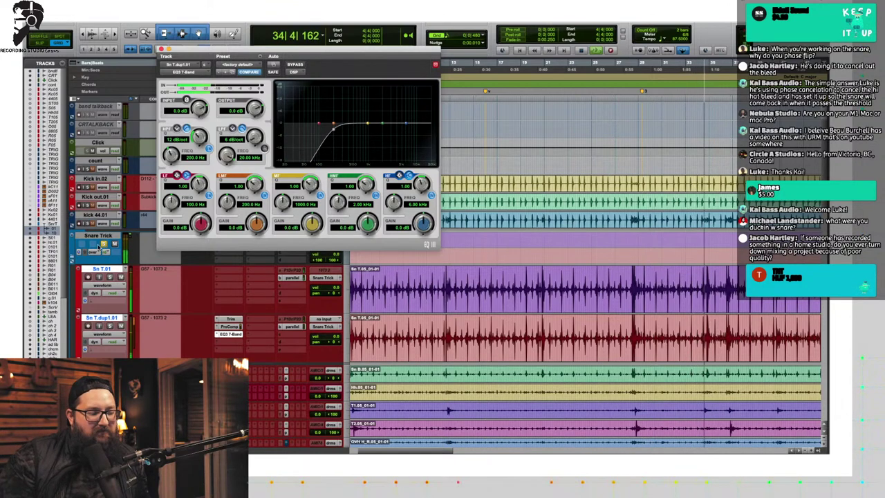
pyautogui.click(161, 49)
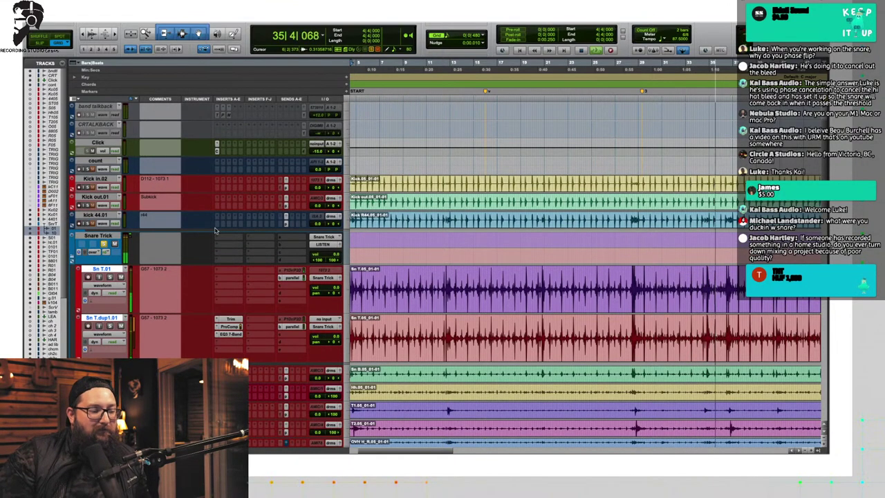
# Step: Insert a stereo FabFilter Pro-Q 3 on the Snare Trick folder track
pyautogui.click(225, 185)
pyautogui.moveTo(271, 245)
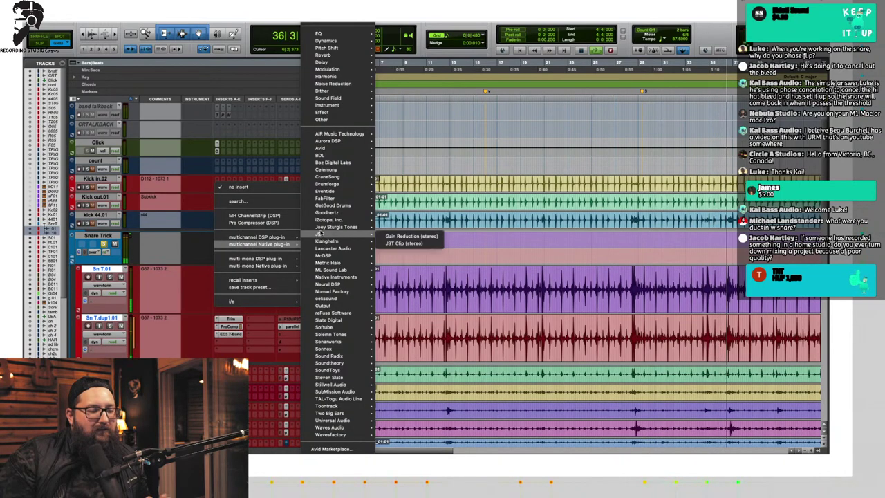
pyautogui.moveTo(332, 35)
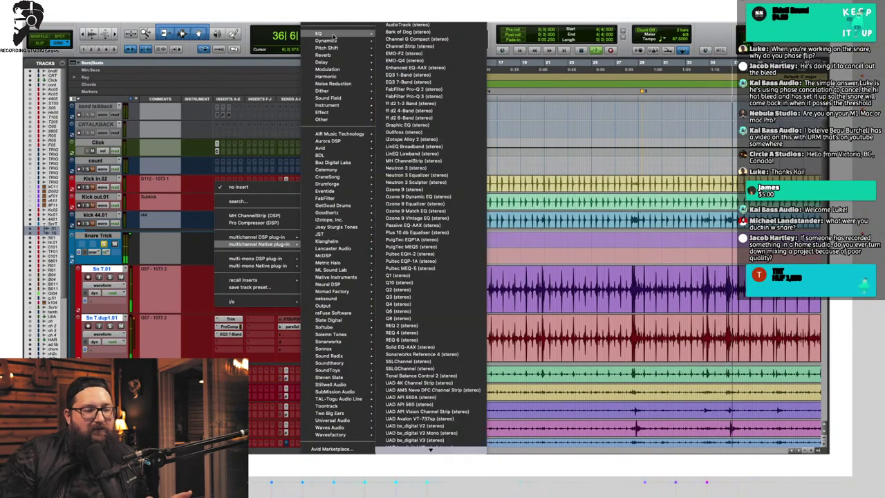
pyautogui.click(408, 102)
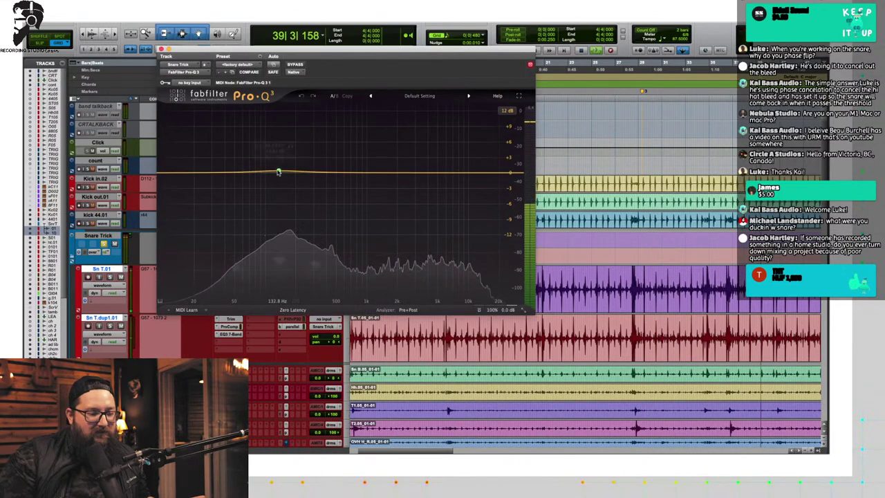
# Step: Add Pro-Q 3 bell bands of about +0.4 dB at 167 Hz and +9.6 dB just above 5 kHz, then stop playback and close the EQ
pyautogui.moveTo(279, 172)
pyautogui.mouseDown()
pyautogui.moveTo(284, 158)
pyautogui.moveTo(287, 184)
pyautogui.moveTo(288, 172)
pyautogui.mouseUp()
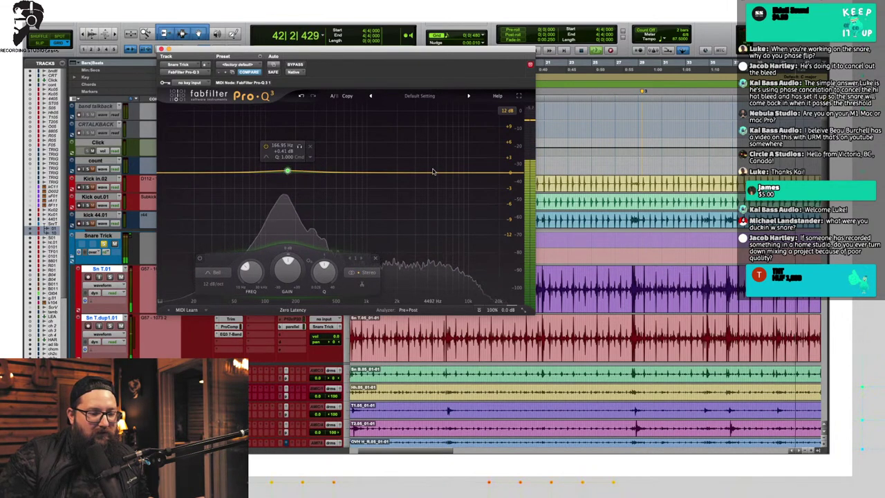
pyautogui.moveTo(433, 171); pyautogui.dragTo(443, 125)
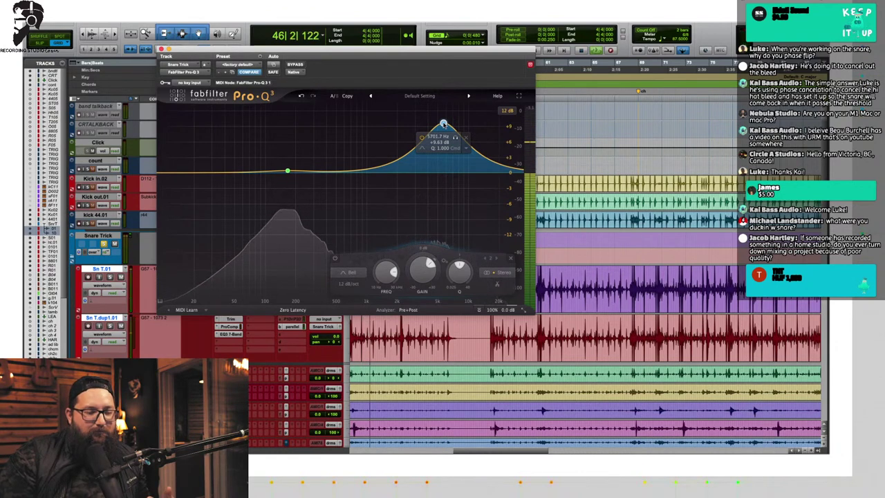
pyautogui.moveTo(443, 124); pyautogui.dragTo(440, 125)
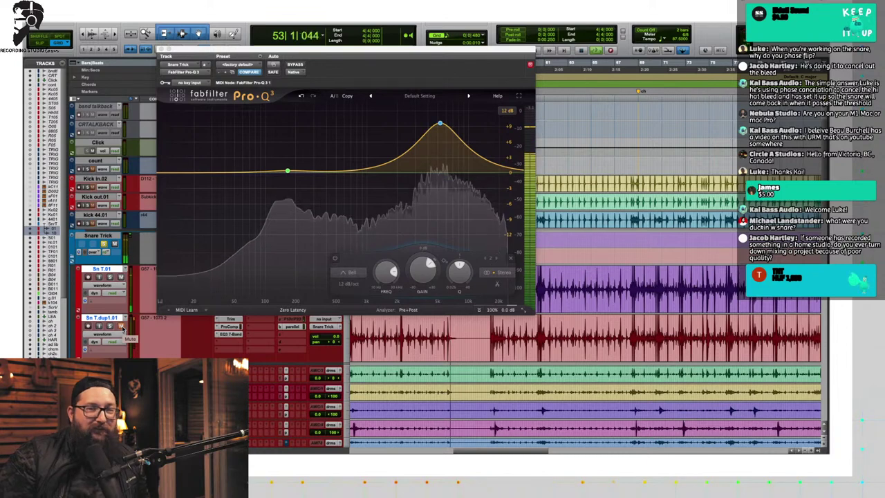
pyautogui.press('space')
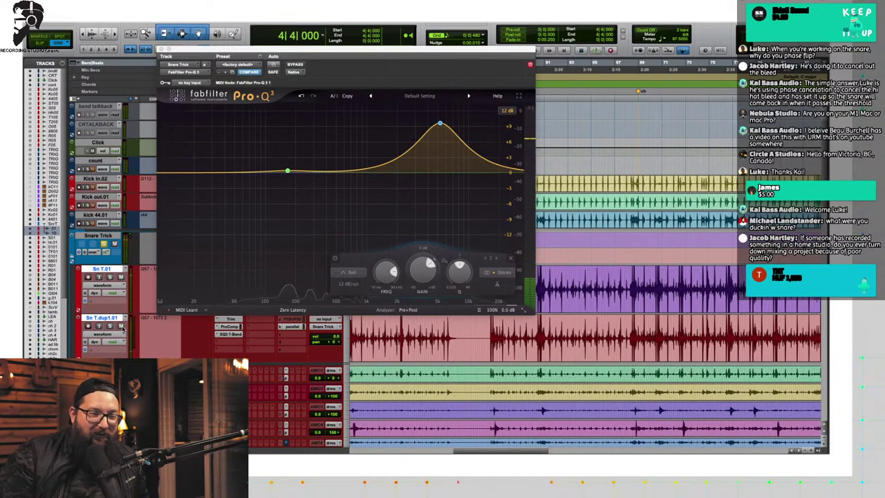
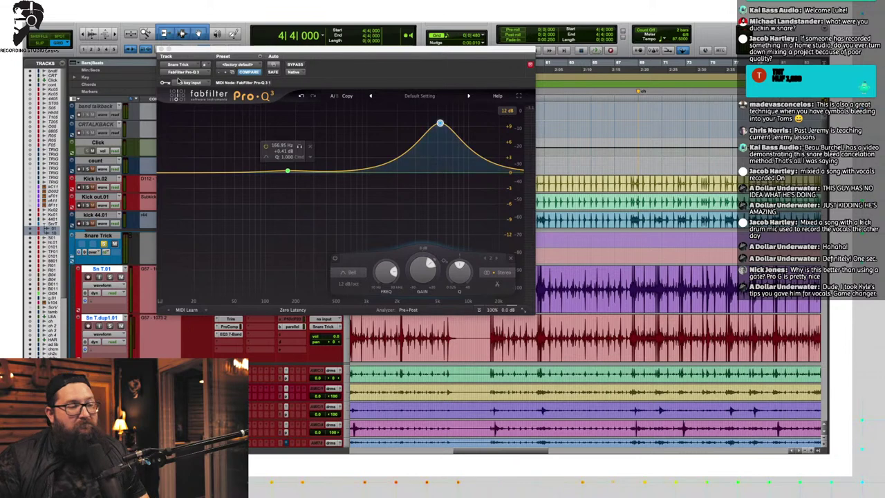
pyautogui.click(161, 49)
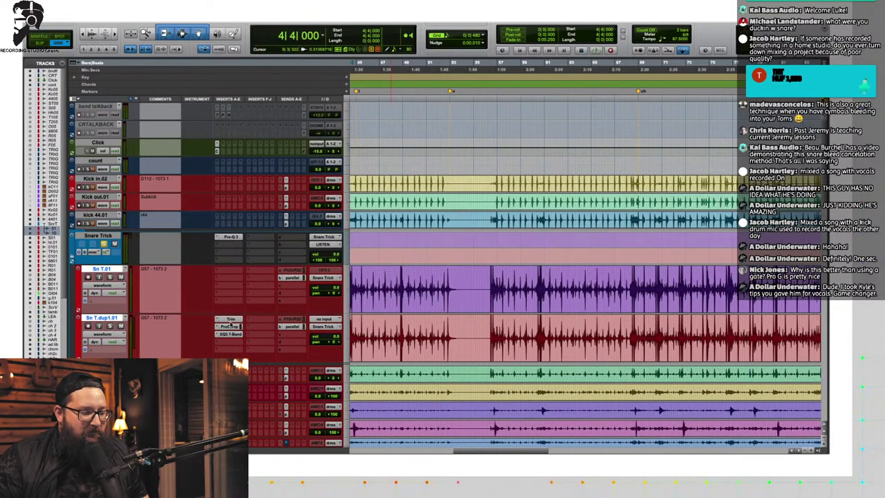
# Step: Deactivate the Trim, ProComp and EQ3 7-Band inserts on Sn T.dup1.01
pyautogui.keyDown('ctrl'); pyautogui.keyDown('super'); pyautogui.click(231, 320); pyautogui.keyUp('super'); pyautogui.keyUp('ctrl')
pyautogui.keyDown('ctrl'); pyautogui.keyDown('super'); pyautogui.click(229, 327); pyautogui.keyUp('super'); pyautogui.keyUp('ctrl')
pyautogui.keyDown('ctrl'); pyautogui.keyDown('super'); pyautogui.click(229, 335); pyautogui.keyUp('super'); pyautogui.keyUp('ctrl')
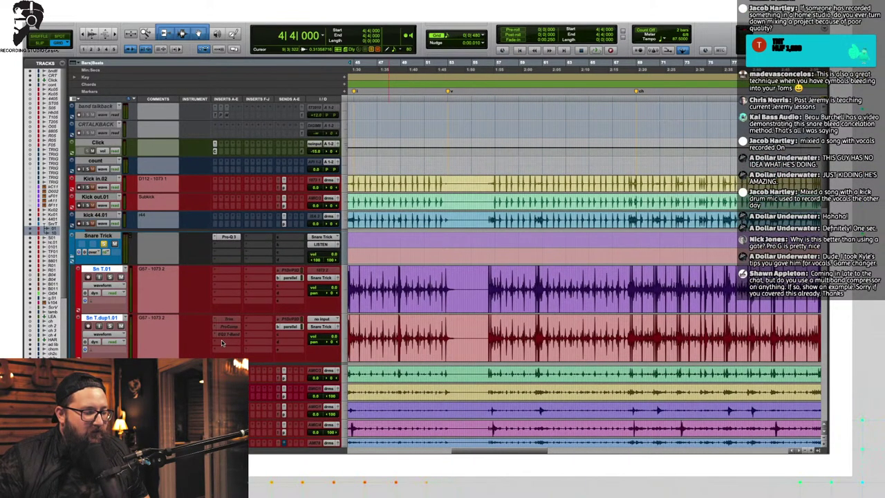
# Step: Insert a mono FabFilter Pro-G gate on Sn T.dup1.01 in the free slot below the deactivated inserts
pyautogui.click(222, 342)
pyautogui.moveTo(249, 349)
pyautogui.moveTo(337, 219)
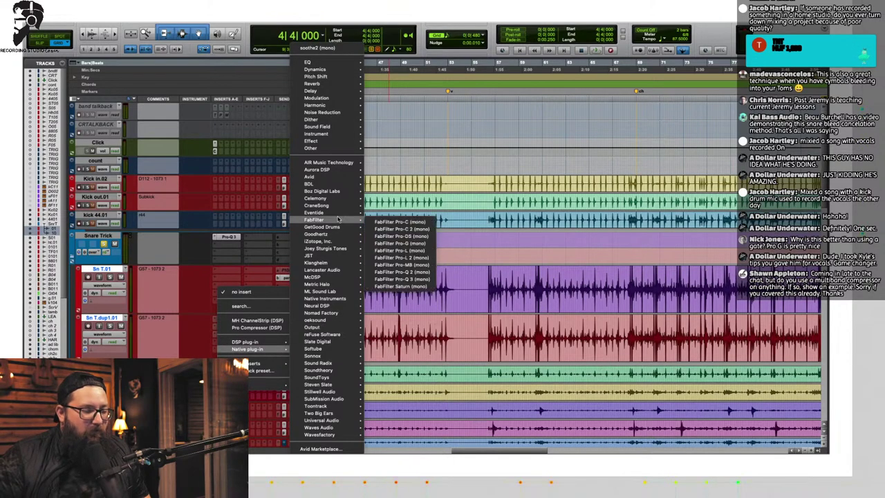
pyautogui.moveTo(315, 69)
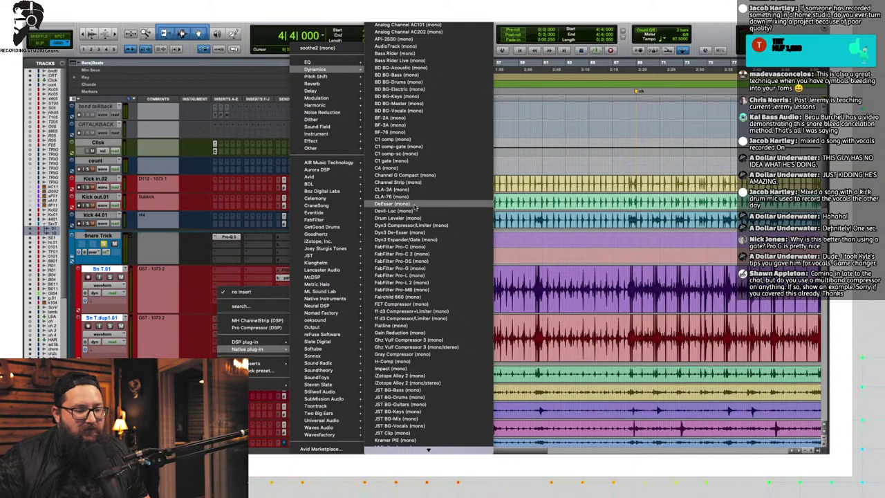
pyautogui.click(422, 269)
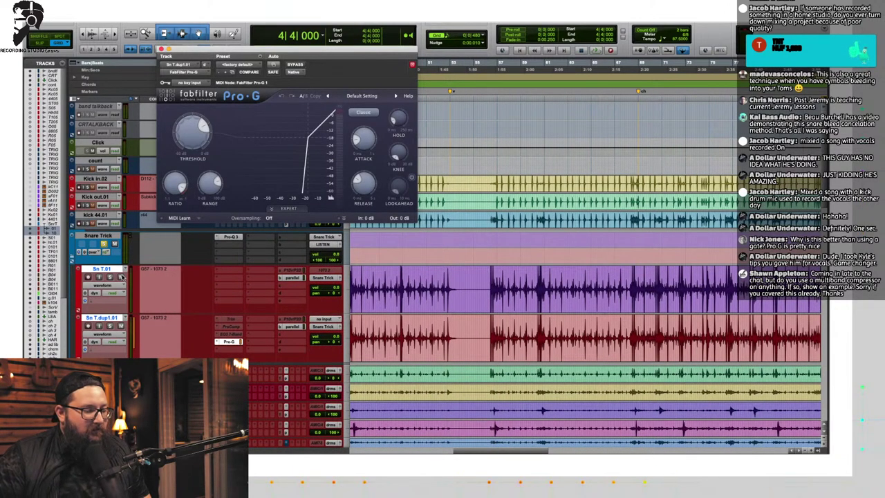
# Step: Mute Sn T.01 and, during playback, lower the Pro-G threshold slightly and adjust its release
pyautogui.click(121, 277)
pyautogui.press('space')
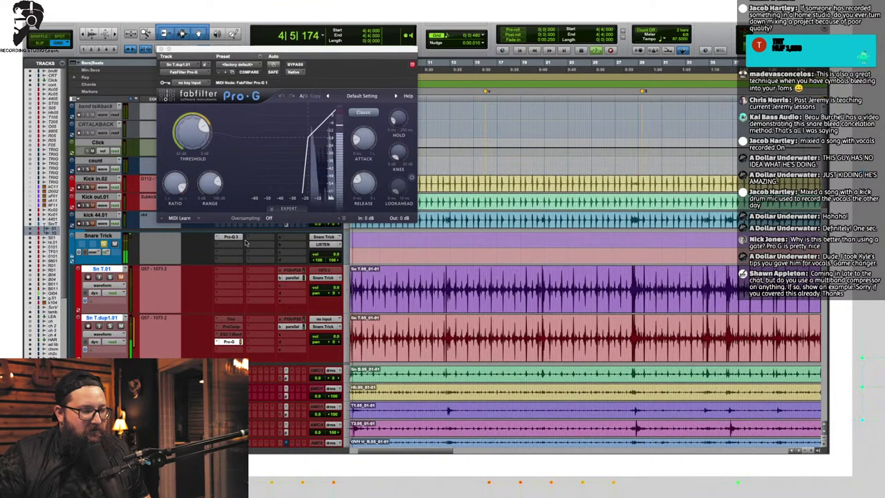
pyautogui.moveTo(198, 124); pyautogui.dragTo(195, 135)
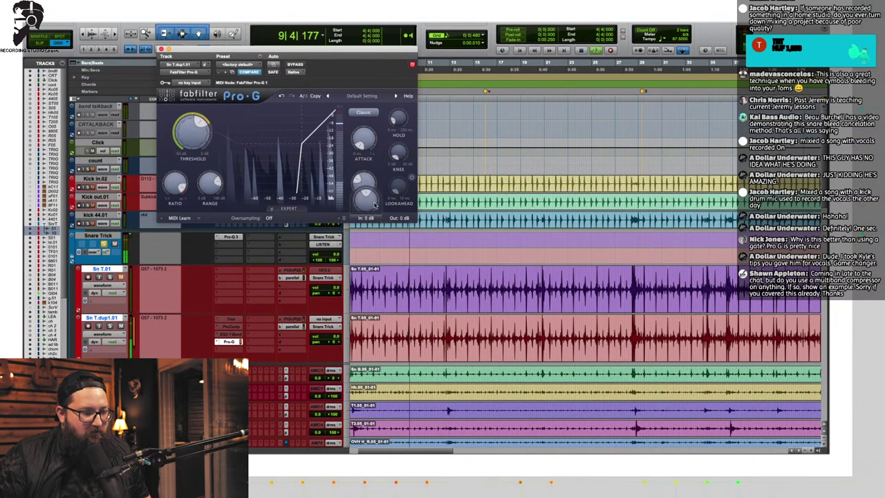
pyautogui.moveTo(365, 217)
pyautogui.moveTo(364, 192); pyautogui.dragTo(366, 195)
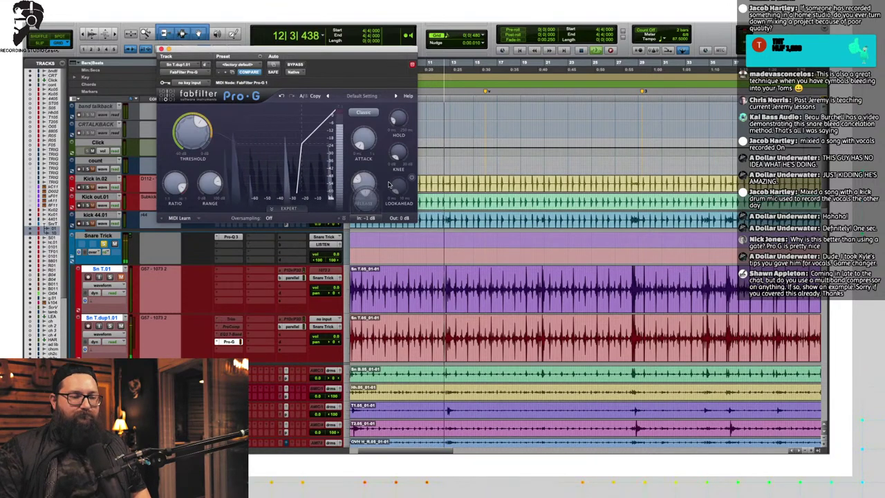
# Step: Show Pro-G's expert section, limit the side-chain filter to 283.4 Hz to 3.698 kHz, and lower the threshold further
pyautogui.click(287, 208)
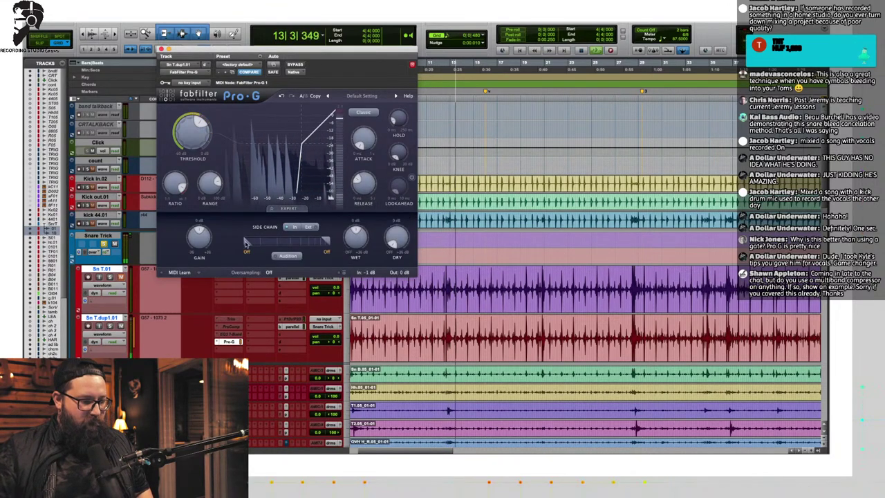
pyautogui.moveTo(325, 241); pyautogui.dragTo(306, 240)
pyautogui.moveTo(193, 127); pyautogui.dragTo(186, 141)
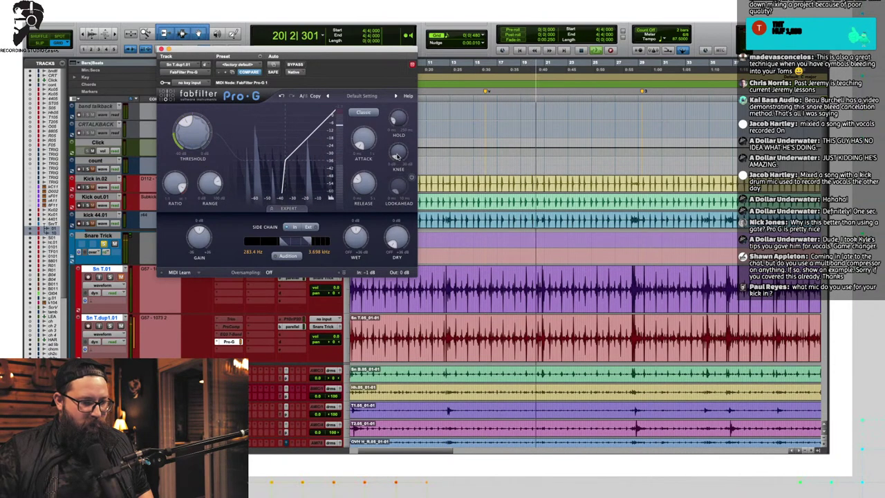
# Step: Fine-tune the release time of Pro-G on Sn T.dup1.01 while listening
pyautogui.moveTo(396, 168)
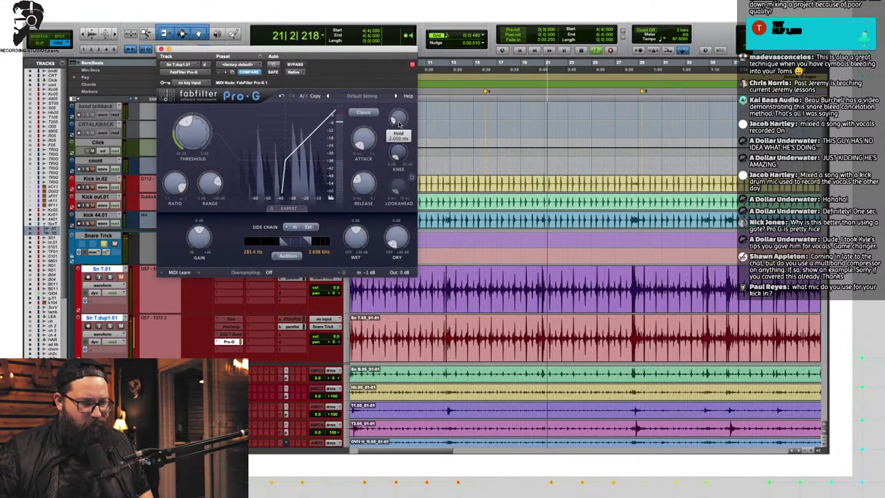
pyautogui.moveTo(357, 183)
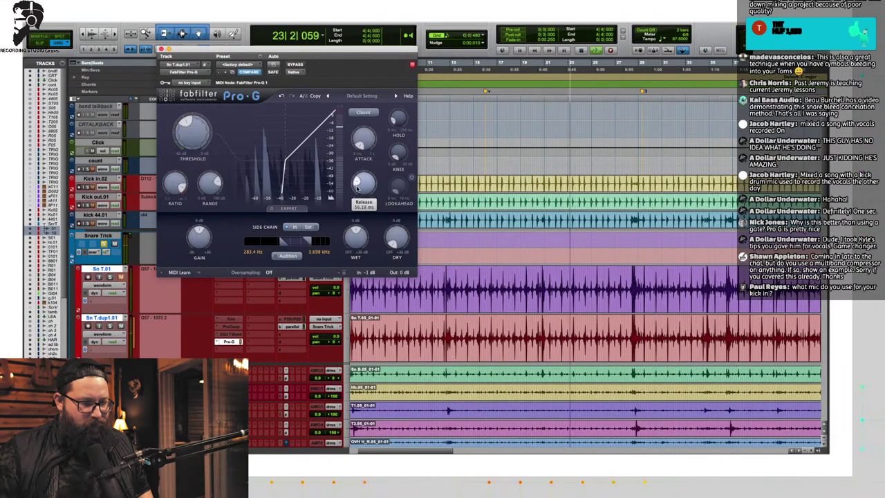
pyautogui.moveTo(358, 183); pyautogui.dragTo(351, 181)
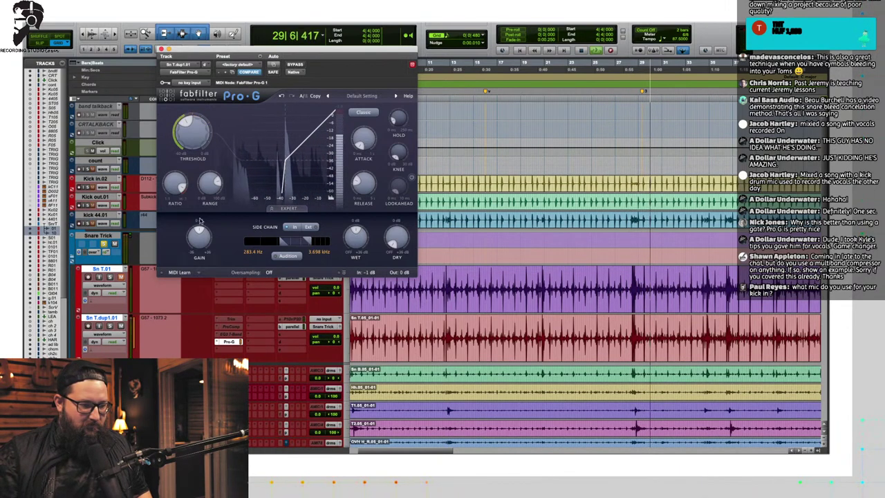
# Step: Set the Pro-G threshold to -33.10 dB and the side-chain low cut to 500.7 Hz, and stop playback
pyautogui.moveTo(202, 147); pyautogui.dragTo(200, 125)
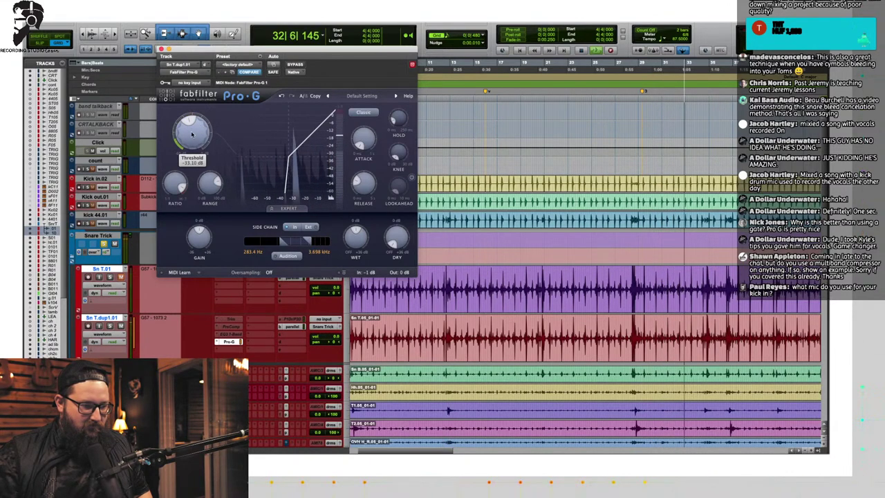
pyautogui.moveTo(266, 237); pyautogui.dragTo(287, 242)
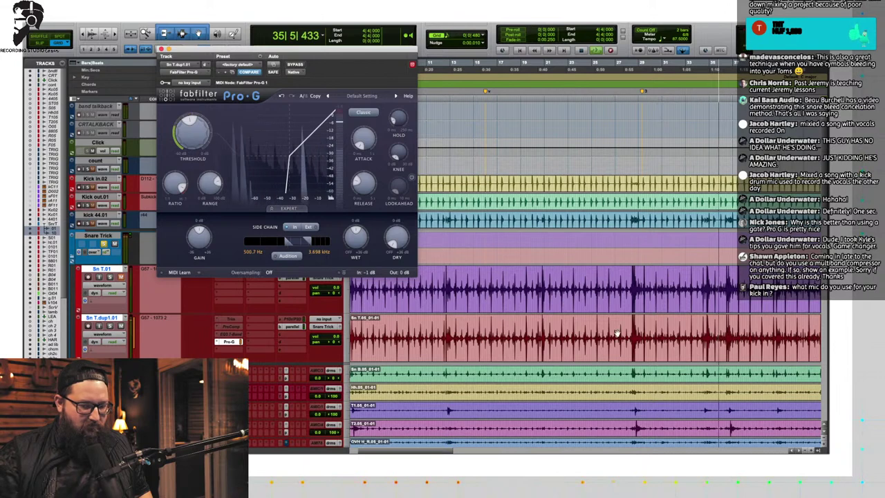
pyautogui.press('space')
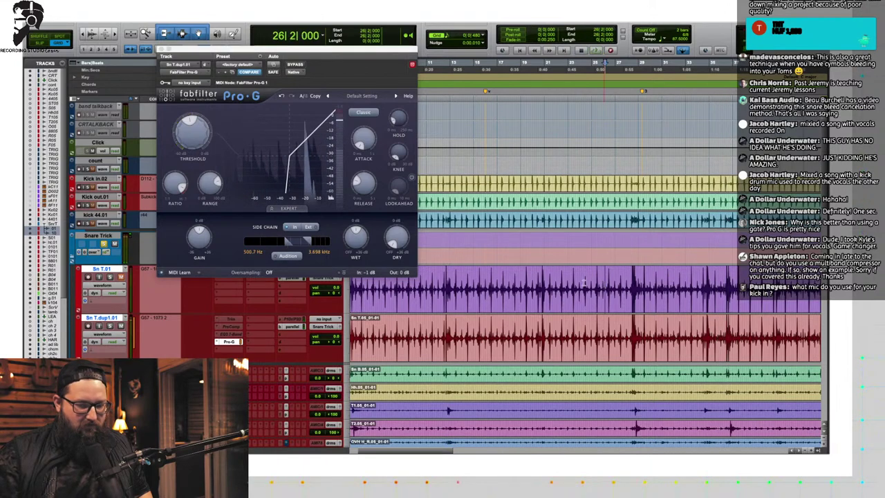
# Step: Deactivate Pro-G and reactivate Trim, ProComp and EQ3 7-Band on Sn T.dup1.01, and audition the snare
pyautogui.keyDown('ctrl'); pyautogui.keyDown('super'); pyautogui.click(225, 343); pyautogui.keyUp('super'); pyautogui.keyUp('ctrl')
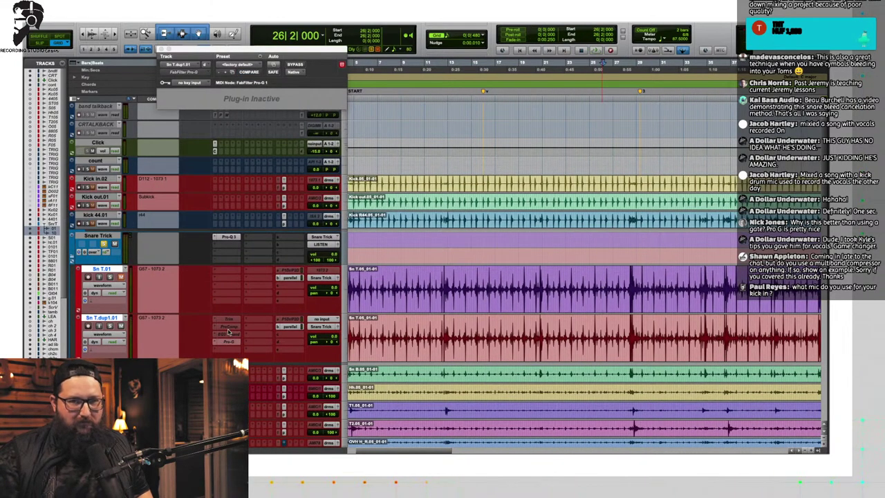
pyautogui.keyDown('ctrl'); pyautogui.keyDown('super'); pyautogui.click(227, 333); pyautogui.keyUp('super'); pyautogui.keyUp('ctrl')
pyautogui.keyDown('ctrl'); pyautogui.keyDown('super'); pyautogui.click(227, 326); pyautogui.keyUp('super'); pyautogui.keyUp('ctrl')
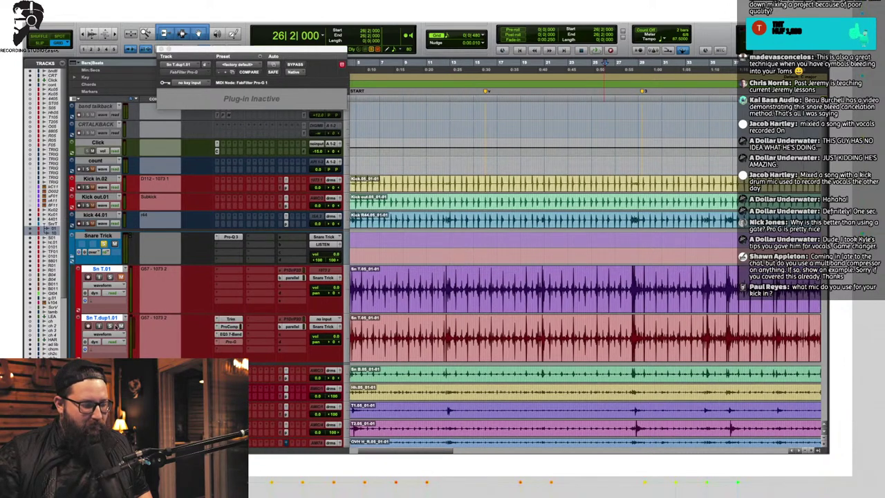
pyautogui.press('space')
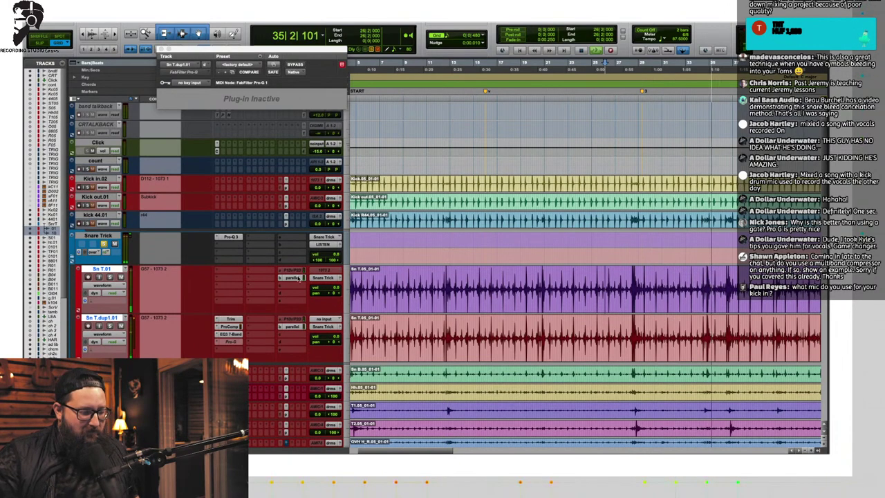
pyautogui.press('space')
# Step: Reactivate Pro-G on Sn T.dup1.01, close its window and place the edit cursor at bar 12, beat 2
pyautogui.click(227, 342)
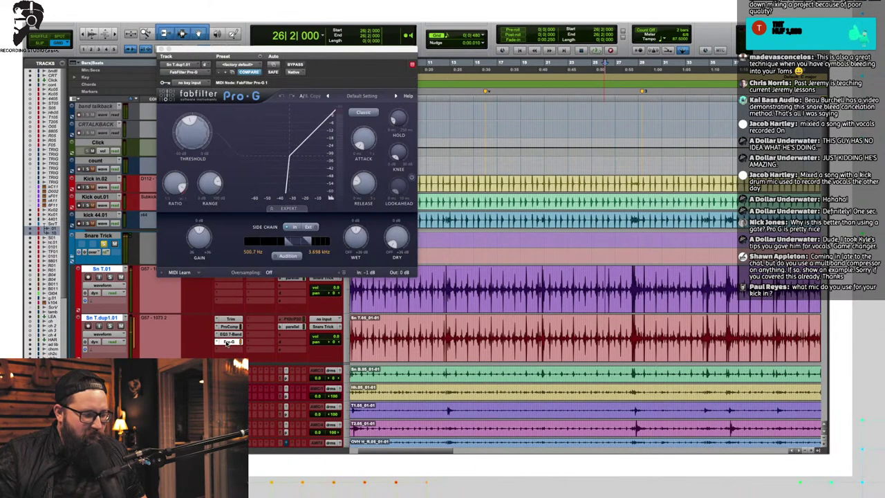
pyautogui.moveTo(398, 245)
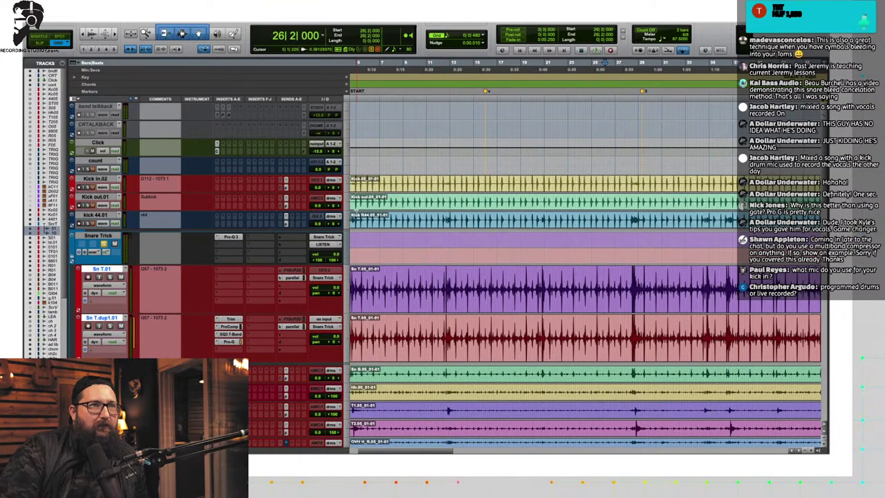
pyautogui.click(415, 178)
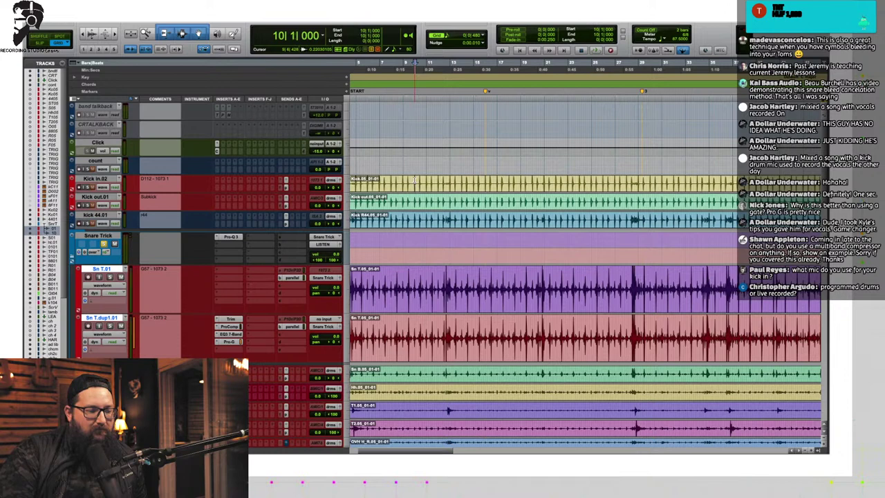
pyautogui.click(440, 284)
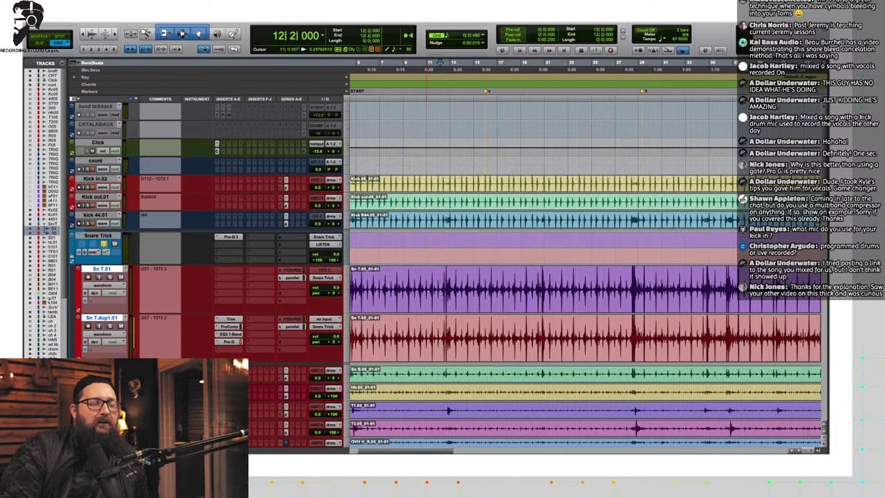
# Step: Examine the track comments of Sn T.01 and Kick in.02 for the microphones used, leaving the text unedited
pyautogui.scroll(-1, 183, 301)
pyautogui.scroll(-1, 184, 301)
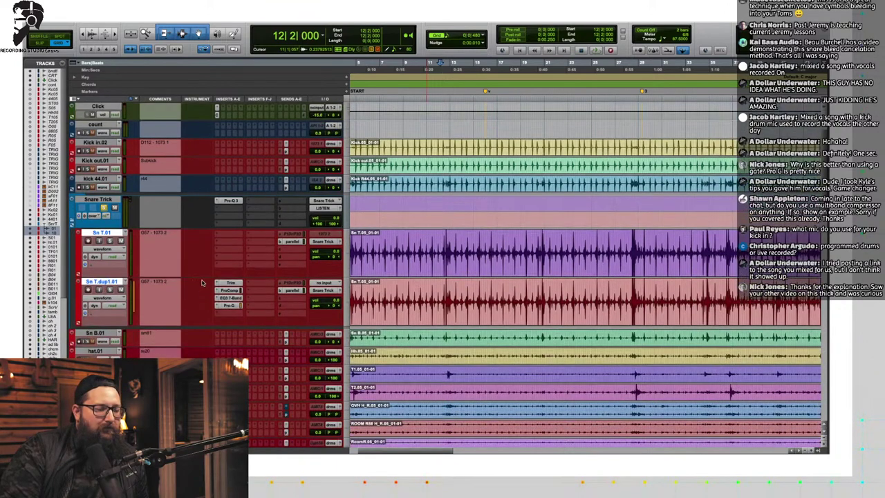
pyautogui.click(175, 260)
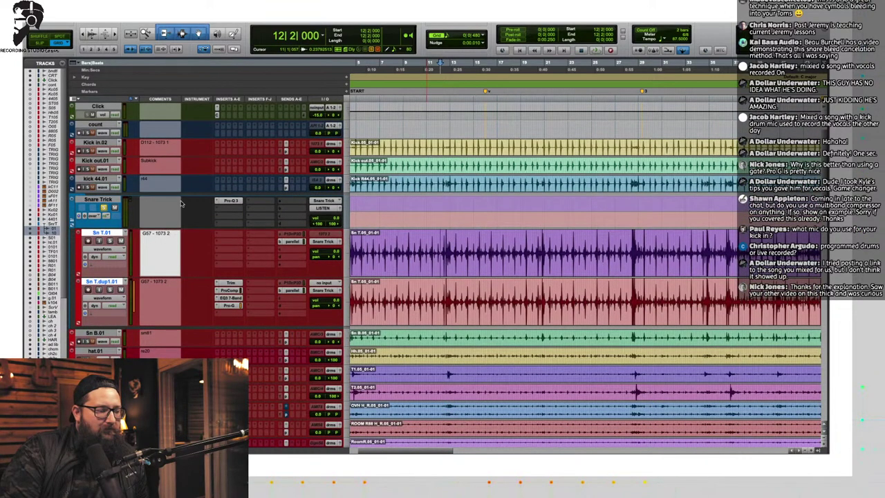
pyautogui.click(147, 144)
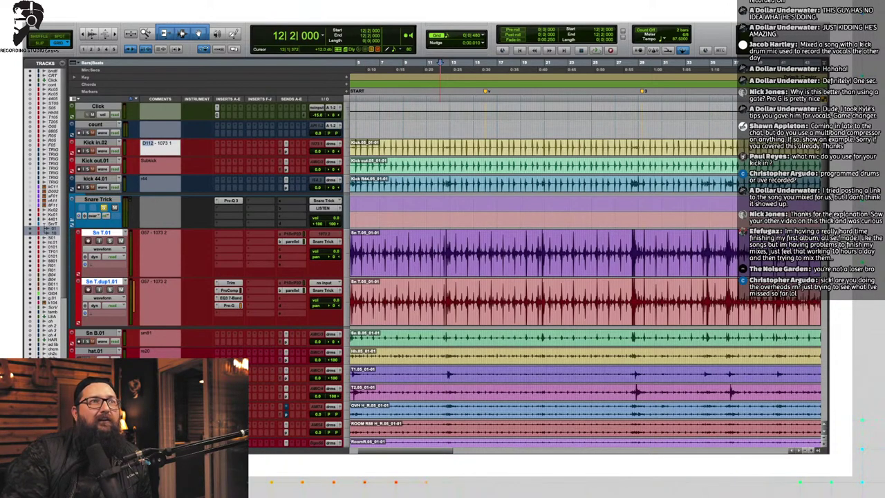
pyautogui.press('Return')
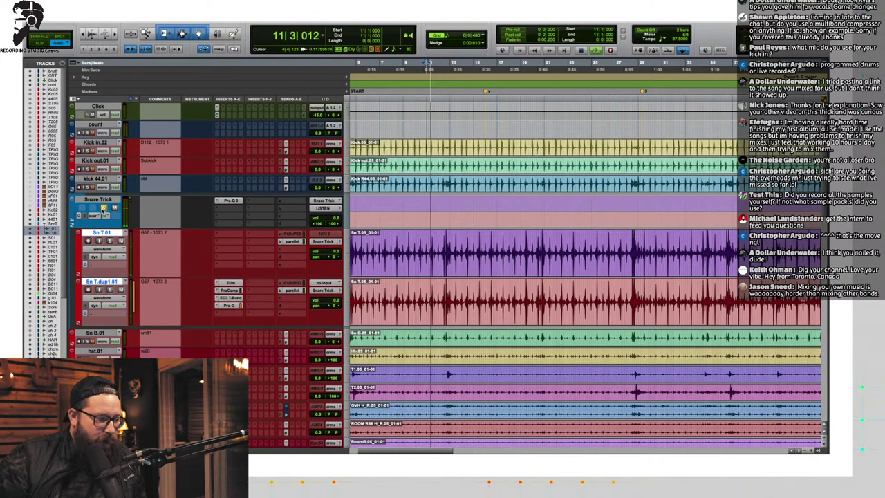
# Step: Compare the Snare Trick sound with Pro-Q 3 bypassed and enabled during playback, and stop playback
pyautogui.keyDown('super'); pyautogui.click(219, 202); pyautogui.keyUp('super')
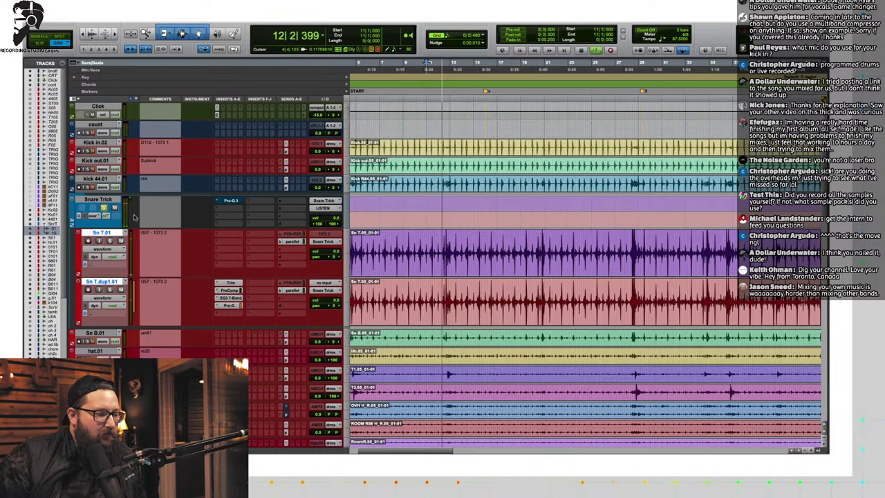
pyautogui.keyDown('super'); pyautogui.click(222, 202); pyautogui.keyUp('super')
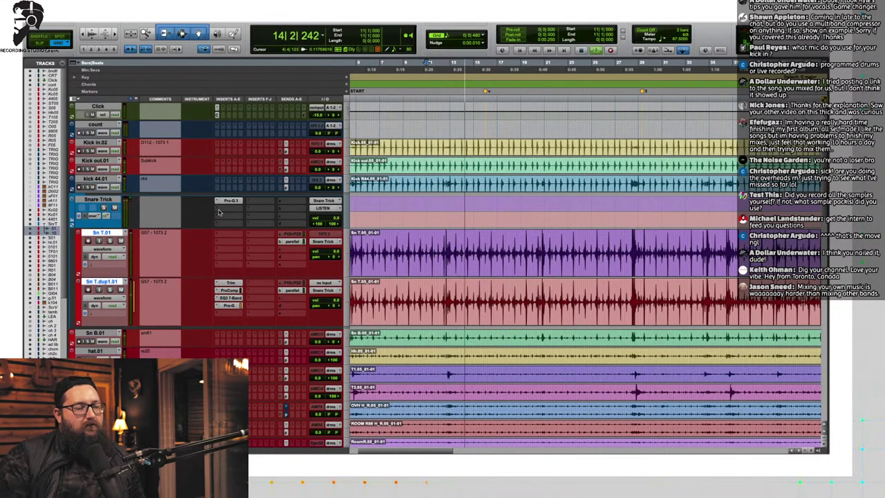
pyautogui.press('space')
pyautogui.click(223, 208)
pyautogui.press('Escape')
# Step: Compare the snare during playback with Pro-G on Sn T.dup1.01 deactivated and reactivated
pyautogui.press('space')
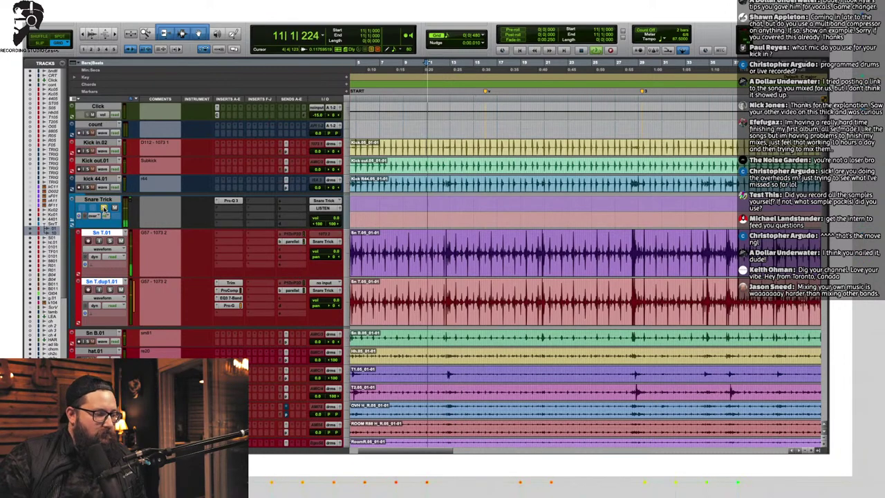
pyautogui.keyDown('ctrl'); pyautogui.keyDown('super'); pyautogui.click(236, 308); pyautogui.keyUp('super'); pyautogui.keyUp('ctrl')
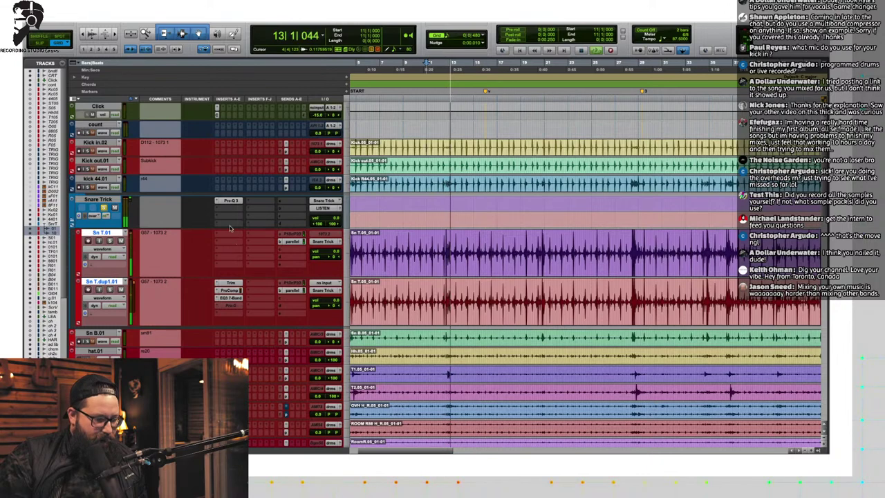
pyautogui.keyDown('ctrl'); pyautogui.keyDown('super'); pyautogui.click(229, 305); pyautogui.keyUp('super'); pyautogui.keyUp('ctrl')
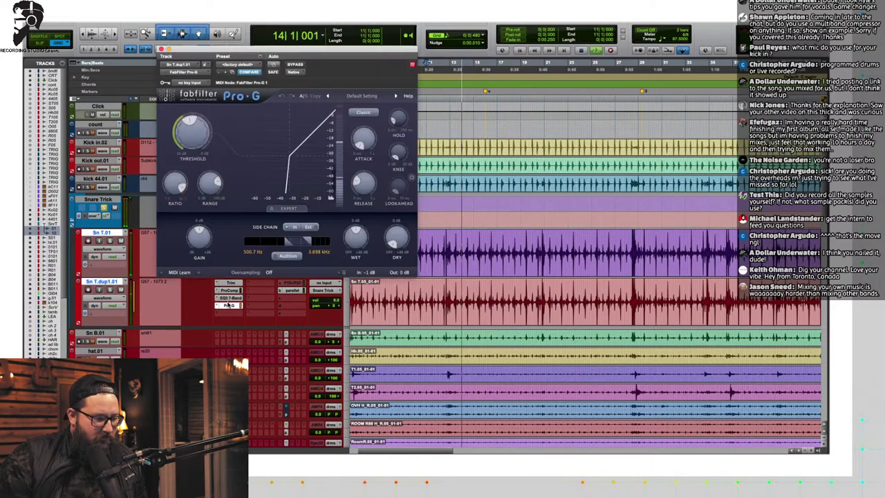
pyautogui.click(230, 305)
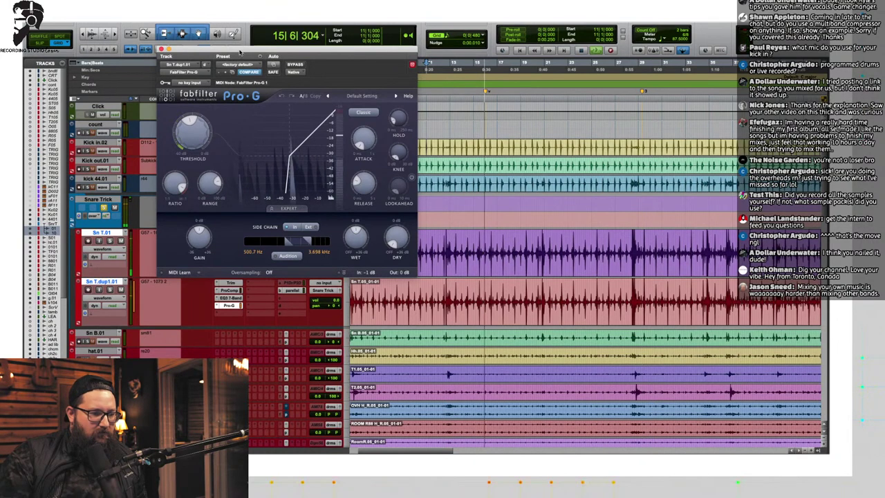
# Step: Move the Pro-G window clear of the inserts, deactivate Pro-G on Sn T.dup1.01 and briefly audition the snare
pyautogui.moveTo(239, 54); pyautogui.dragTo(372, 57)
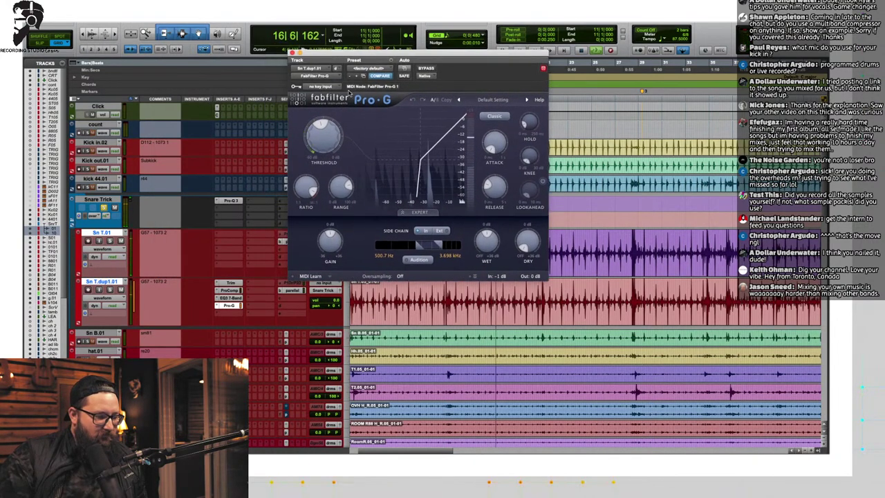
pyautogui.keyDown('ctrl'); pyautogui.keyDown('super'); pyautogui.click(229, 307); pyautogui.keyUp('super'); pyautogui.keyUp('ctrl')
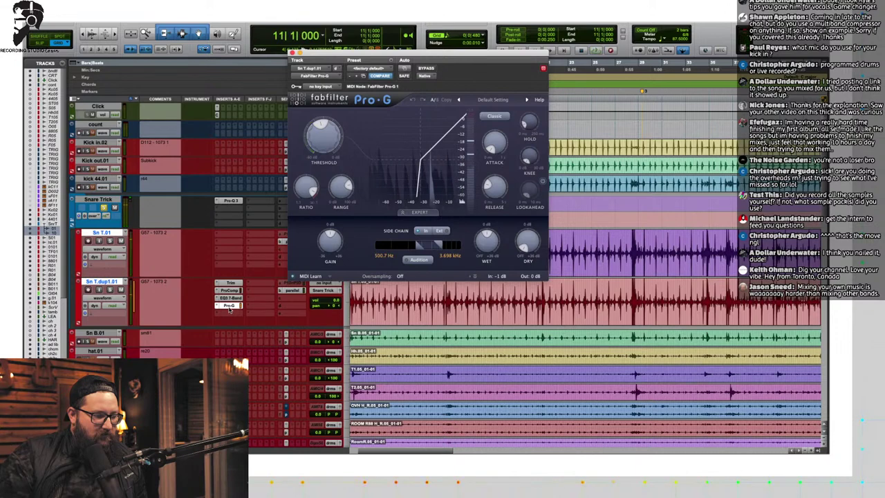
pyautogui.press('space')
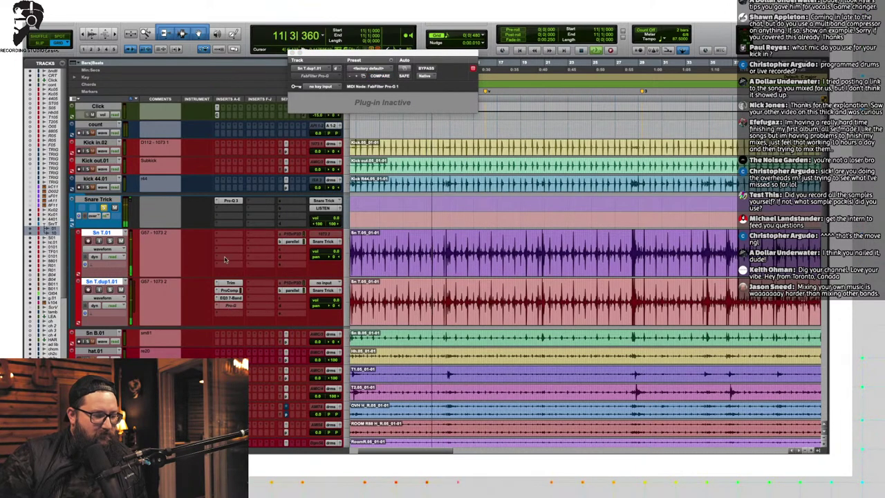
pyautogui.press('space')
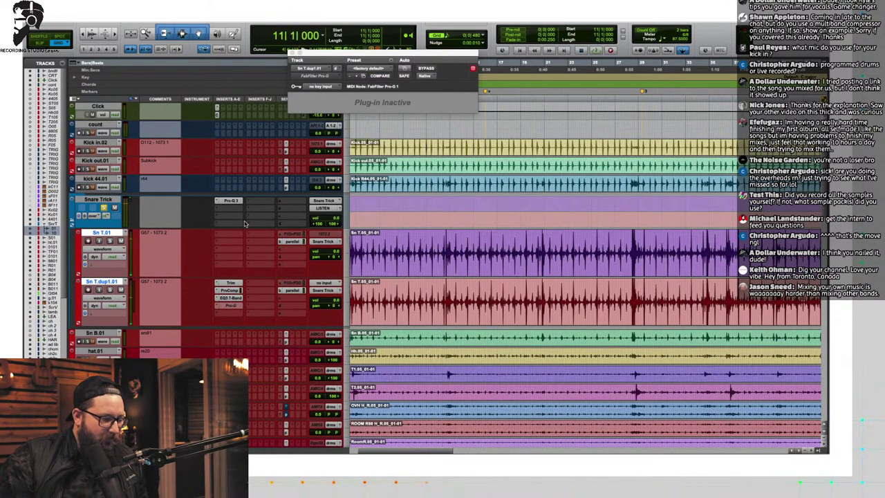
# Step: Remove Pro-G from Sn T.dup1.01 and insert the Raum reverb below Pro-Q 3 on Snare Trick
pyautogui.click(216, 307)
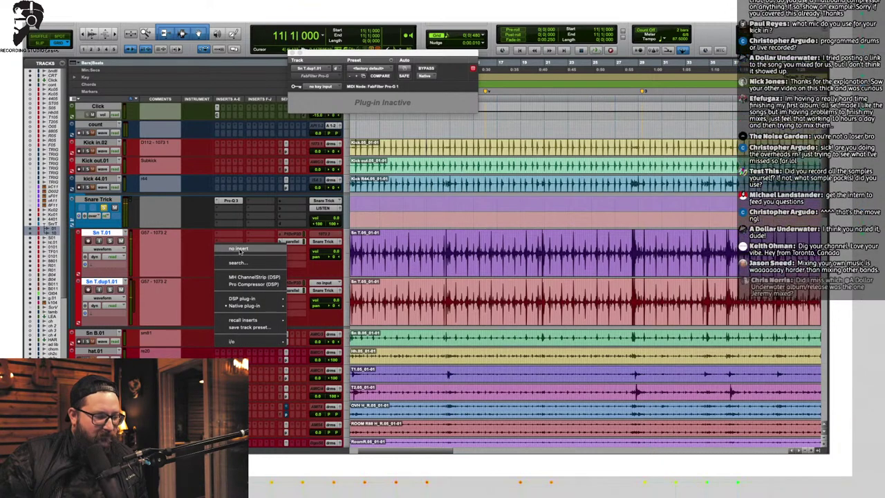
pyautogui.click(228, 251)
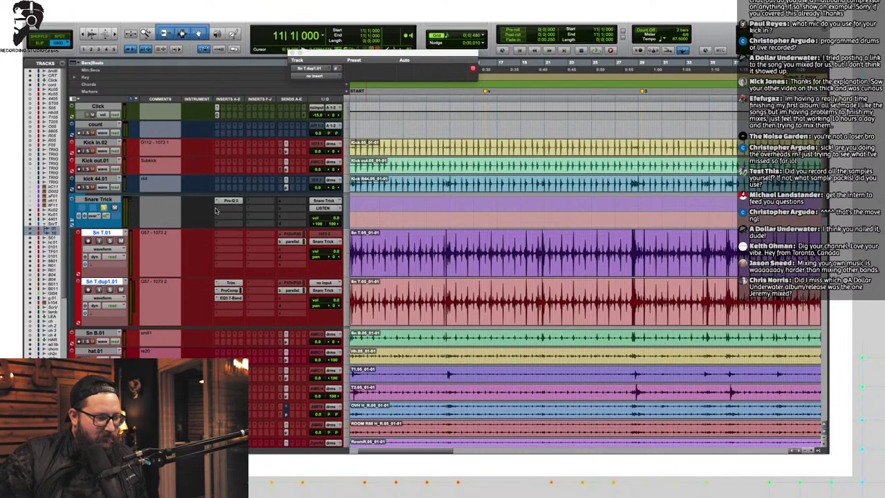
pyautogui.click(216, 211)
pyautogui.moveTo(276, 215)
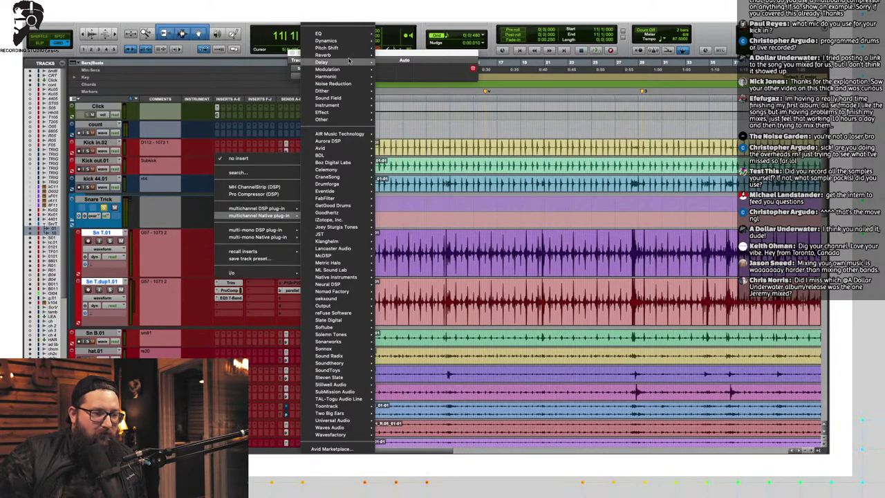
pyautogui.moveTo(349, 55)
pyautogui.click(395, 100)
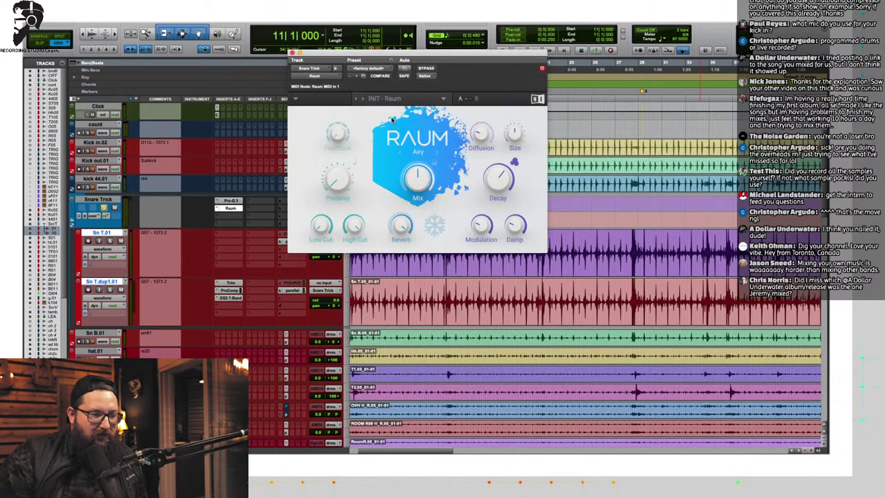
# Step: Load Raum's small-room factory preset Studio Drums, start playback to audition it, and close the plug-in window
pyautogui.click(389, 100)
pyautogui.moveTo(404, 111)
pyautogui.moveTo(459, 131)
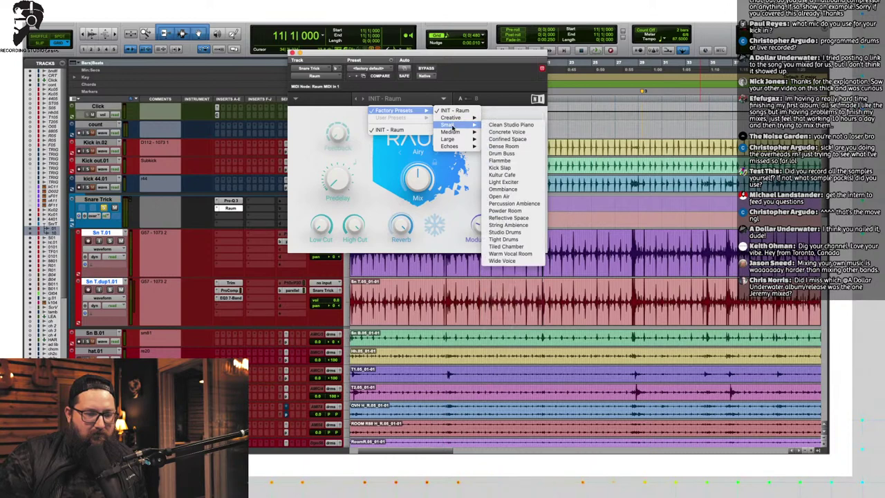
pyautogui.click(529, 234)
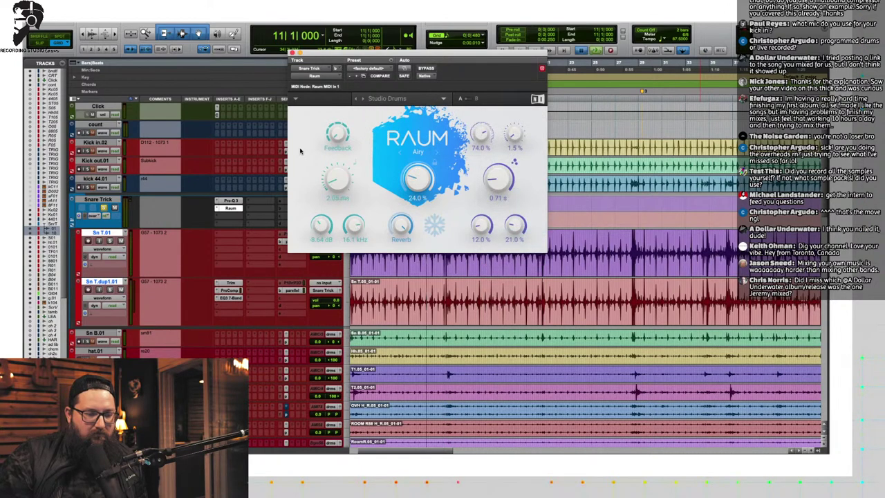
pyautogui.press('space')
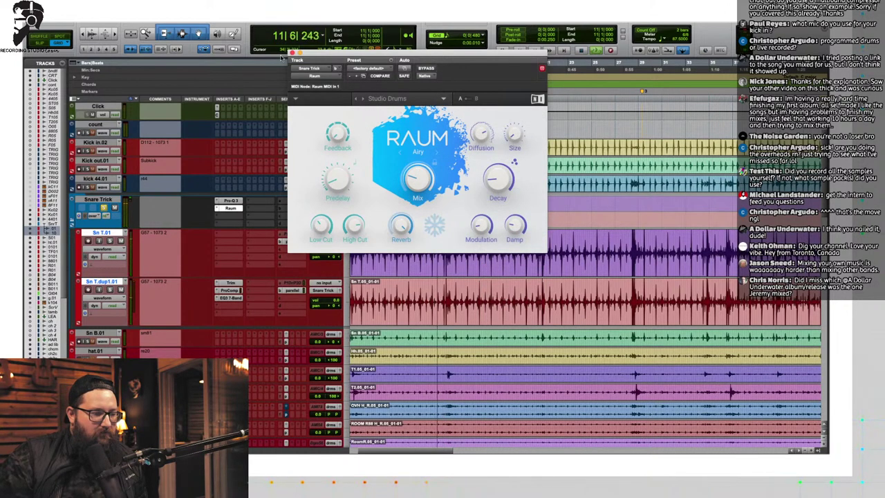
pyautogui.click(292, 53)
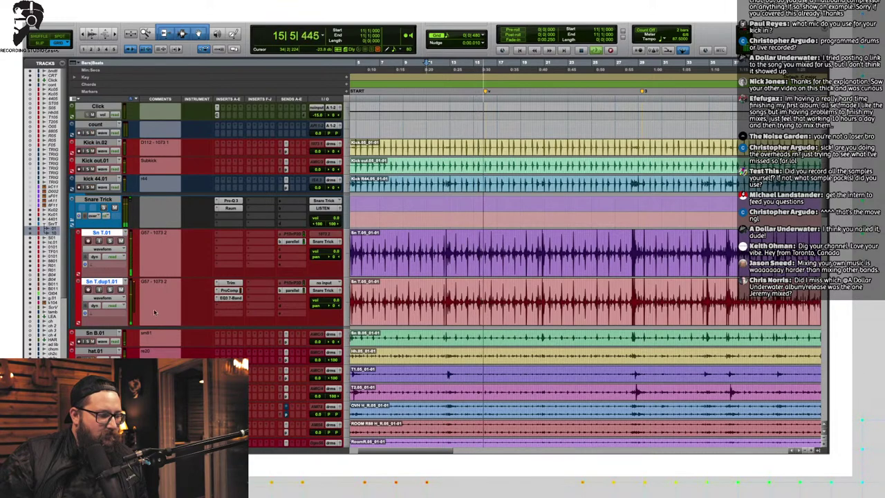
# Step: Audition Snare Trick together with the other drum and song tracks, and bypass its Raum reverb
pyautogui.scroll(-5, 103, 208)
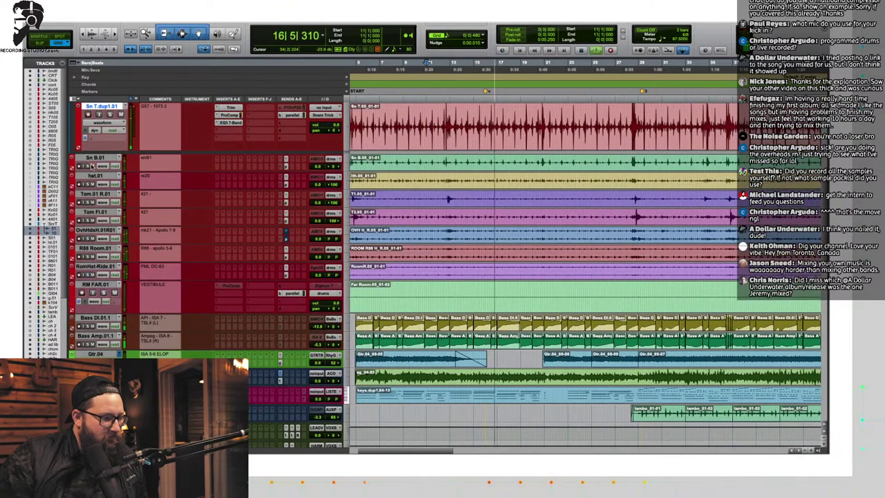
pyautogui.scroll(3, 171, 109)
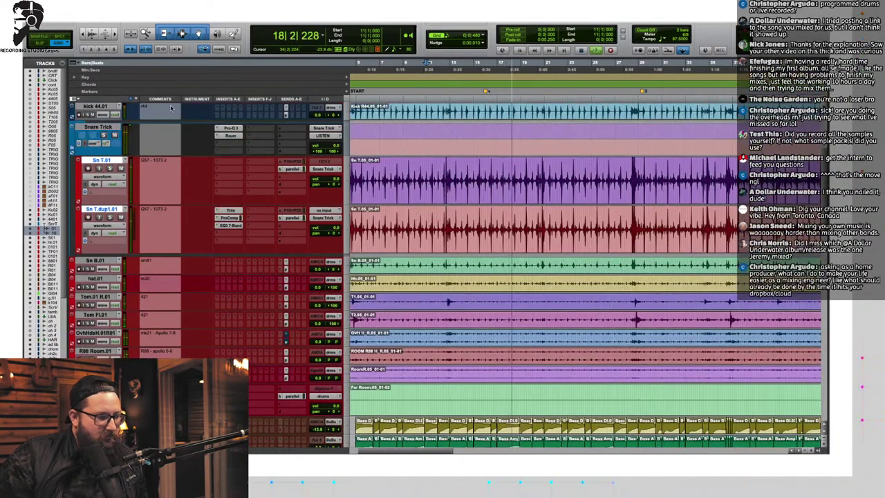
pyautogui.click(320, 137)
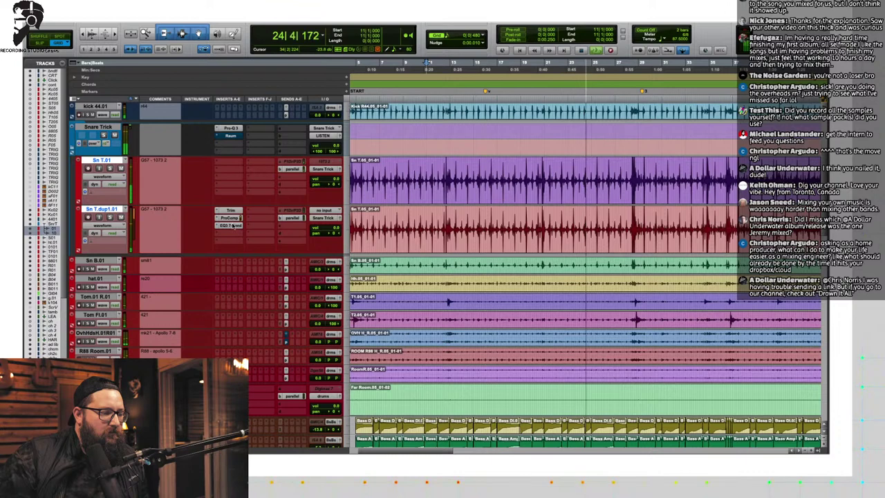
# Step: In Snare Trick's Pro-Q 3, reduce the high boost to about 7 dB, lower the low band slightly, and add a low cut around 76 Hz
pyautogui.click(230, 130)
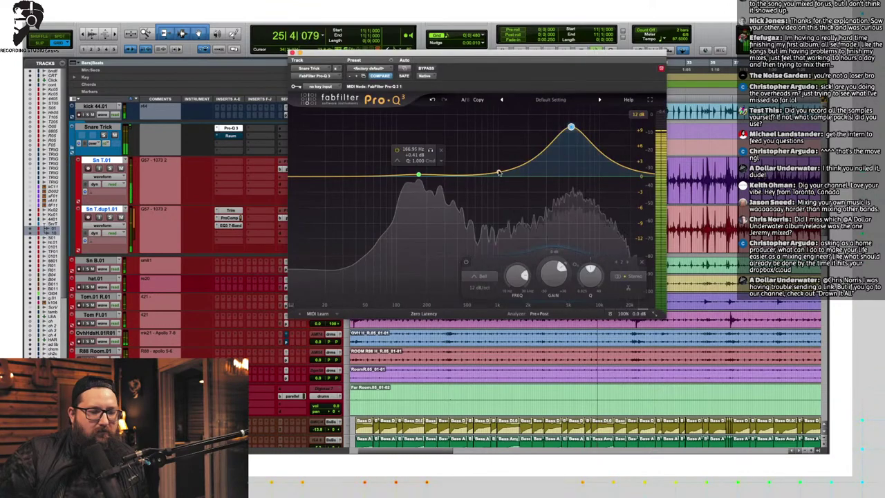
pyautogui.moveTo(570, 128); pyautogui.dragTo(573, 142)
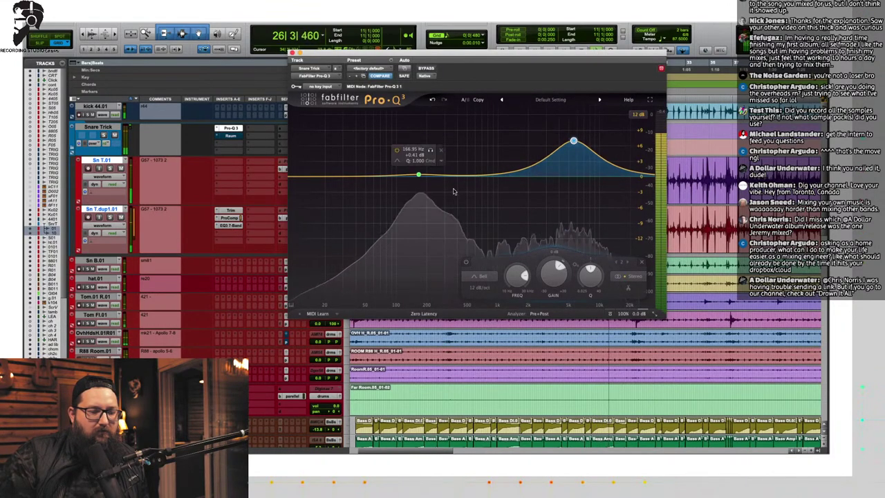
pyautogui.moveTo(419, 175); pyautogui.dragTo(419, 179)
pyautogui.moveTo(311, 177); pyautogui.dragTo(383, 176)
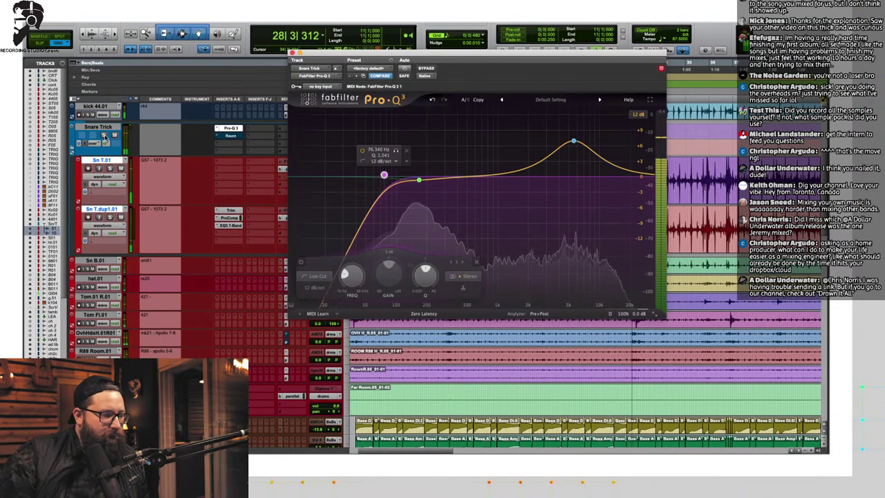
pyautogui.click(292, 54)
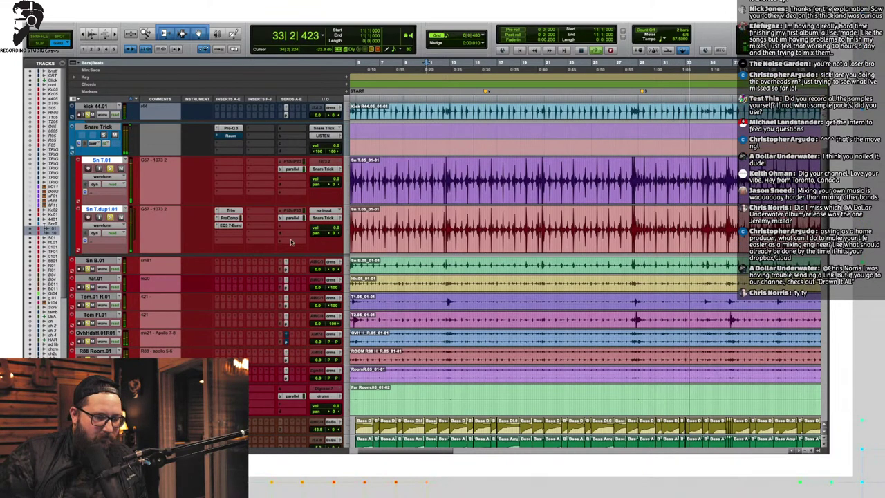
# Step: Stop playback, place the cursor at bar 15 beat 4, and examine the snare hit there in close detail
pyautogui.press('space')
pyautogui.click(441, 167)
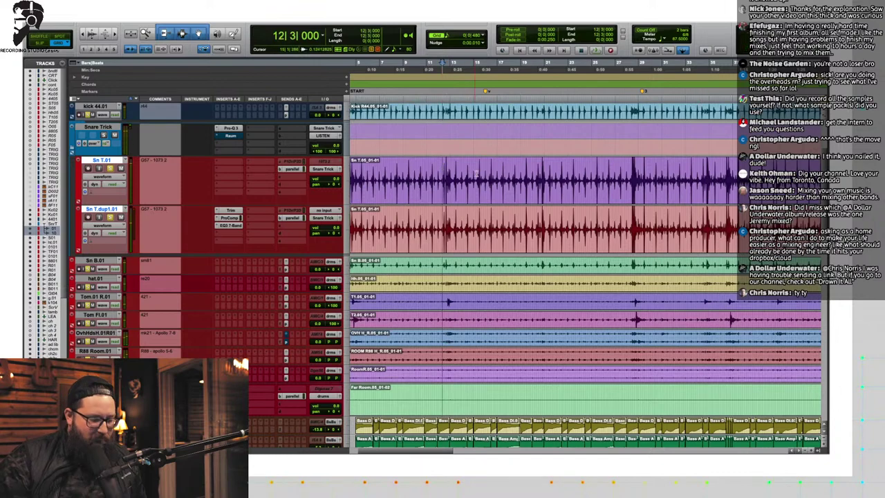
pyautogui.click(476, 169)
pyautogui.click(477, 174)
pyautogui.press('t')
pyautogui.press('t')
pyautogui.press('t')
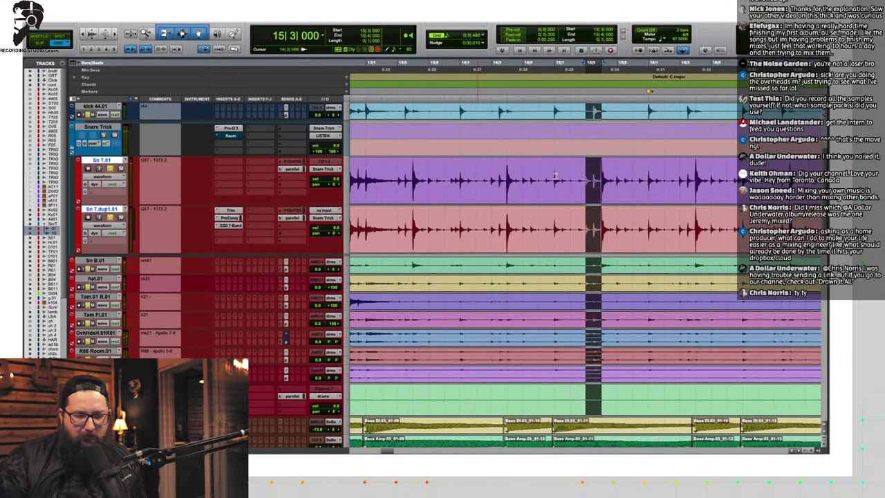
pyautogui.press('t')
pyautogui.click(646, 178)
pyautogui.press('t')
pyautogui.press('t')
pyautogui.press('t')
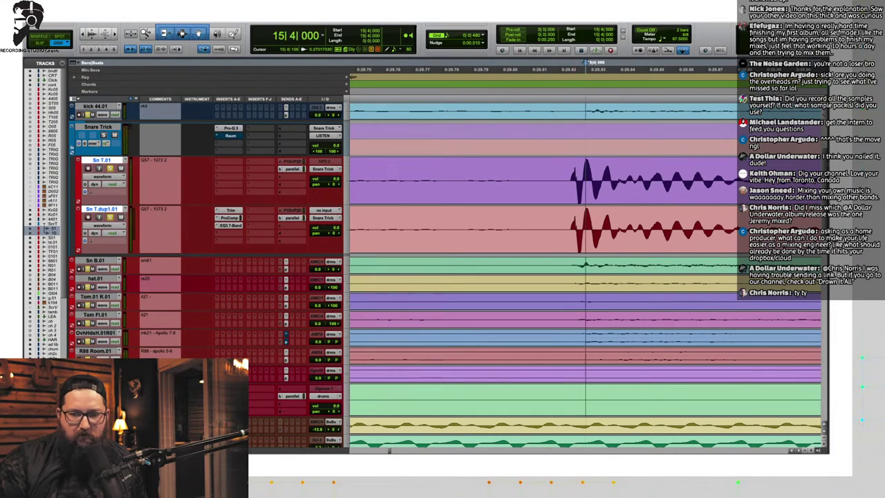
# Step: Enlarge the waveforms to compare the bar 15 beat 4 hit across the drum microphones, and play from that point
pyautogui.press('alt+super+bracketright')
pyautogui.press('alt+super+bracketright')
pyautogui.press('alt+super+bracketright')
pyautogui.press('alt+super+bracketright')
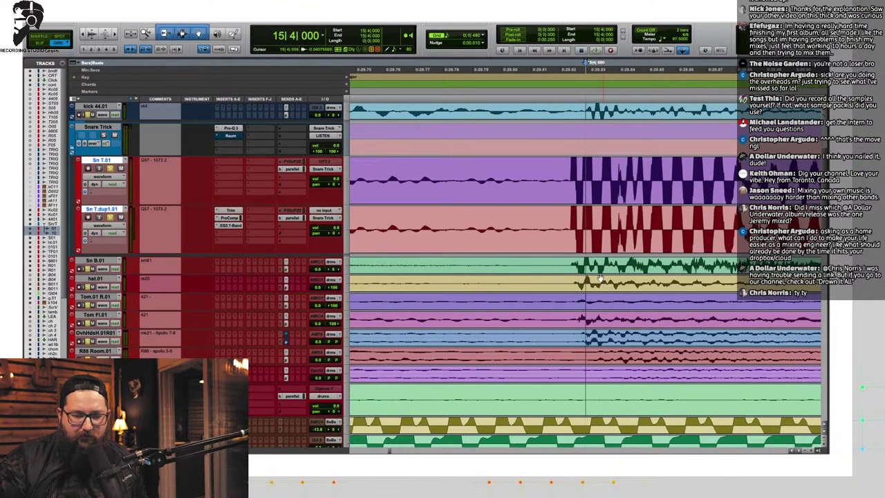
pyautogui.scroll(4, 571, 269)
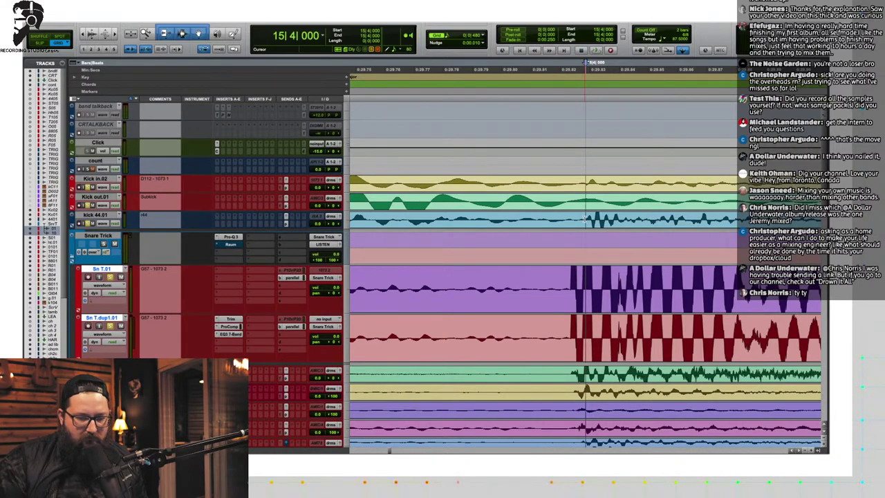
pyautogui.hscroll(8, 584, 219)
pyautogui.hscroll(-8, 516, 218)
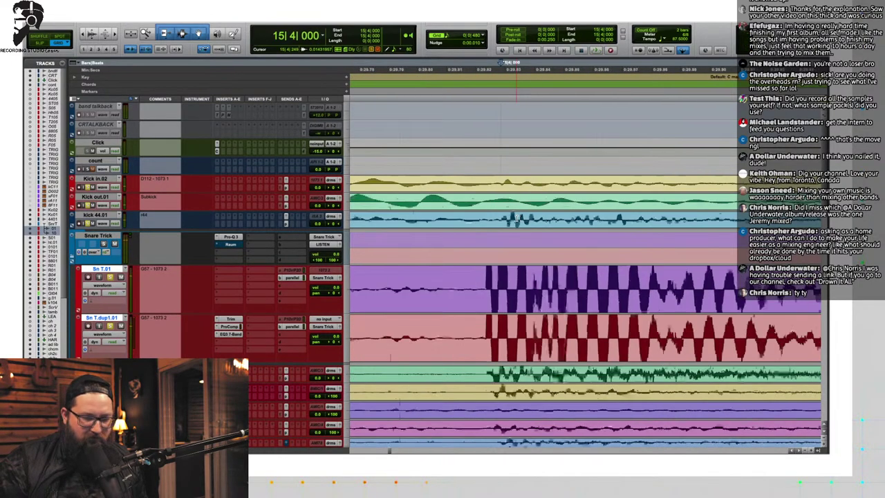
pyautogui.press('space')
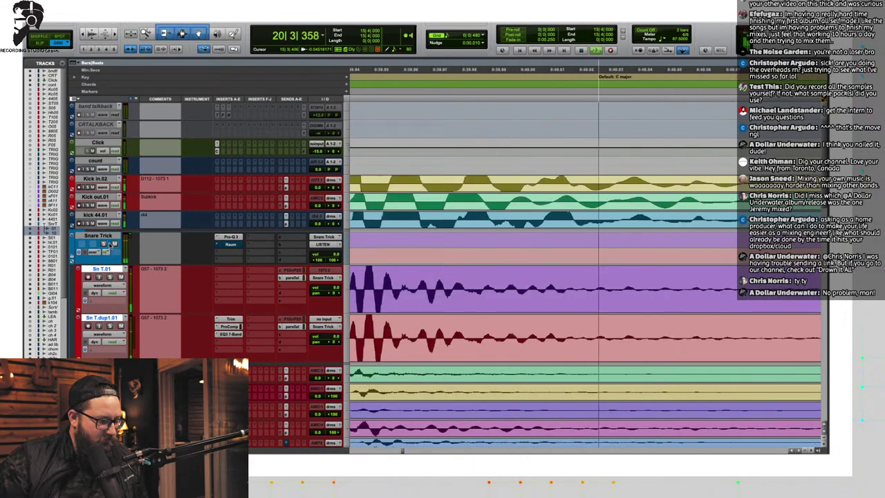
# Step: Examine the snare hit at bar 21 beat 4 for its arrival across the snare, hat, tom, overhead and room tracks
pyautogui.press('r')
pyautogui.press('r')
pyautogui.press('r')
pyautogui.press('r')
pyautogui.press('r')
pyautogui.press('r')
pyautogui.press('r')
pyautogui.press('r')
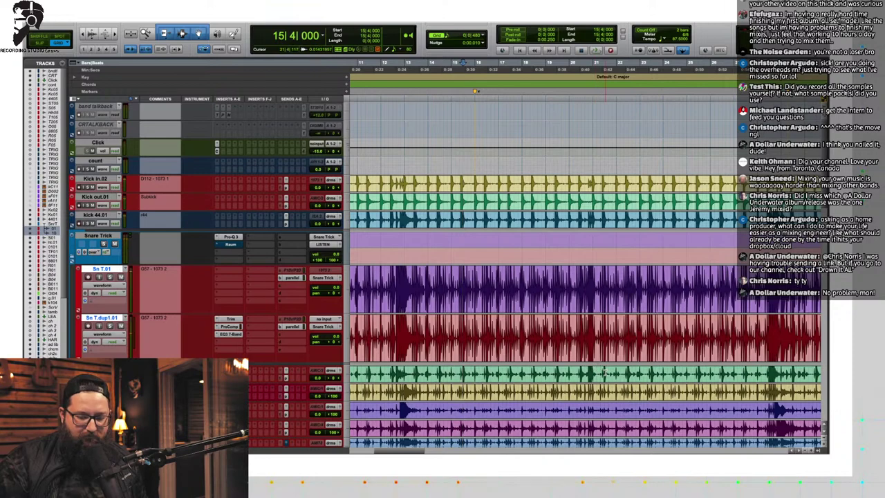
pyautogui.press('t')
pyautogui.press('t')
pyautogui.scroll(-4, 603, 372)
pyautogui.press('t')
pyautogui.press('t')
pyautogui.press('t')
pyautogui.press('t')
pyautogui.press('t')
pyautogui.press('t')
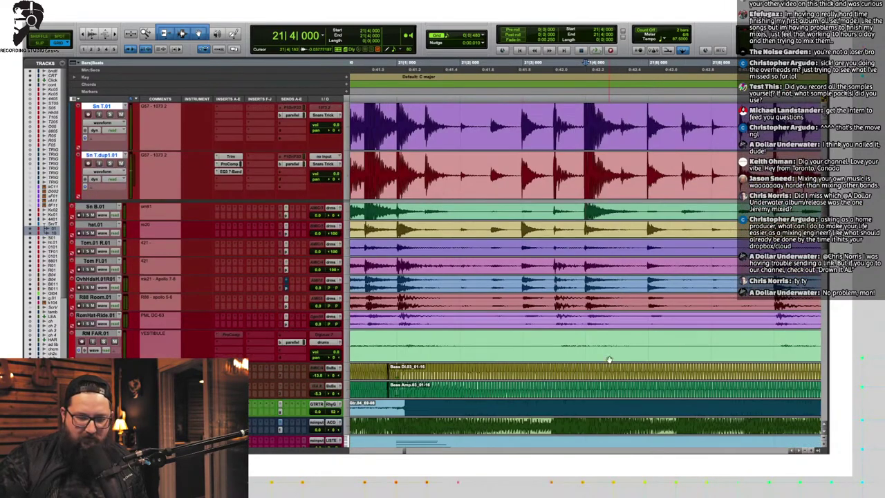
pyautogui.press('t')
pyautogui.press('t')
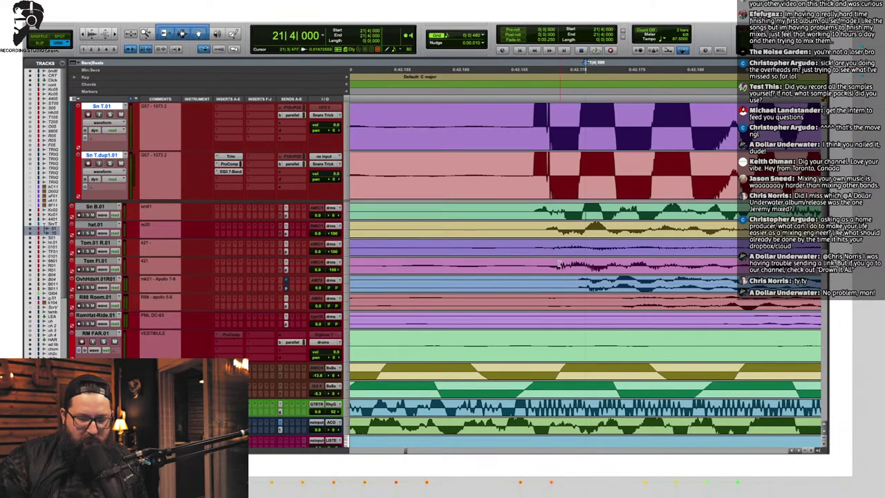
# Step: Examine the hit at bar 22 beat 1 closely in the snare tracks and the surrounding drum tracks
pyautogui.press('r')
pyautogui.press('r')
pyautogui.press('r')
pyautogui.press('r')
pyautogui.press('r')
pyautogui.press('r')
pyautogui.press('r')
pyautogui.press('r')
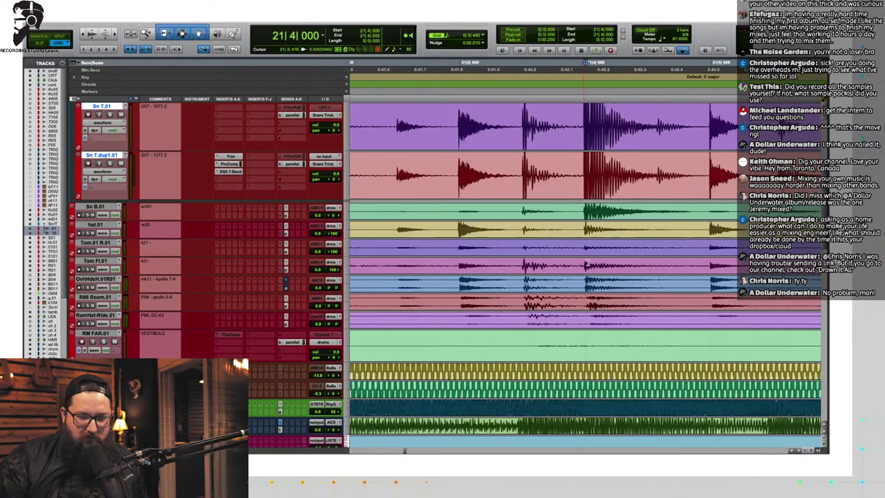
pyautogui.press('t')
pyautogui.press('t')
pyautogui.press('t')
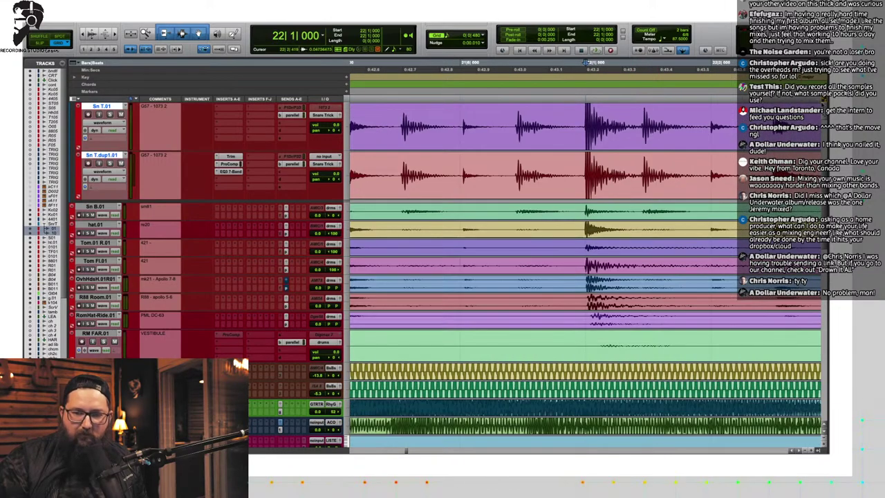
pyautogui.press('t')
pyautogui.press('t')
pyautogui.press('t')
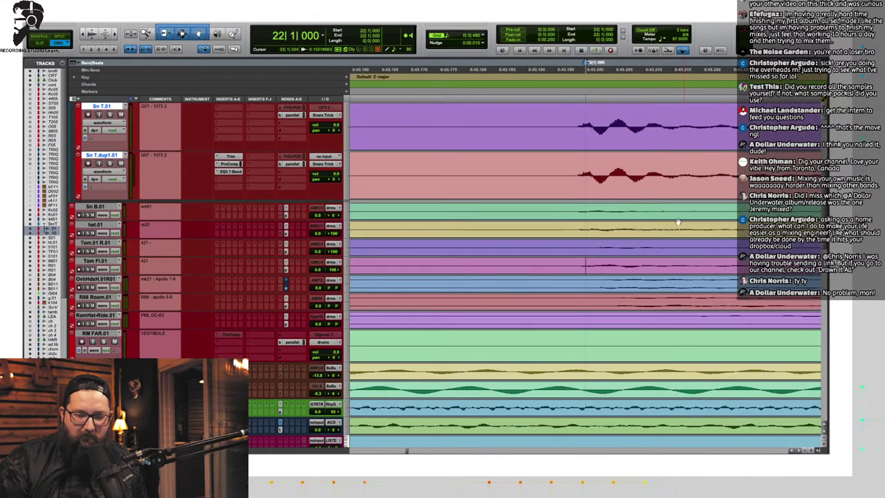
# Step: Compare the bar 22 beat 1 hit in enlarged waveforms, selecting the overhead clip and moving the selection to Tom Fl.01
pyautogui.press('r')
pyautogui.press('r')
pyautogui.press('r')
pyautogui.press('r')
pyautogui.press('r')
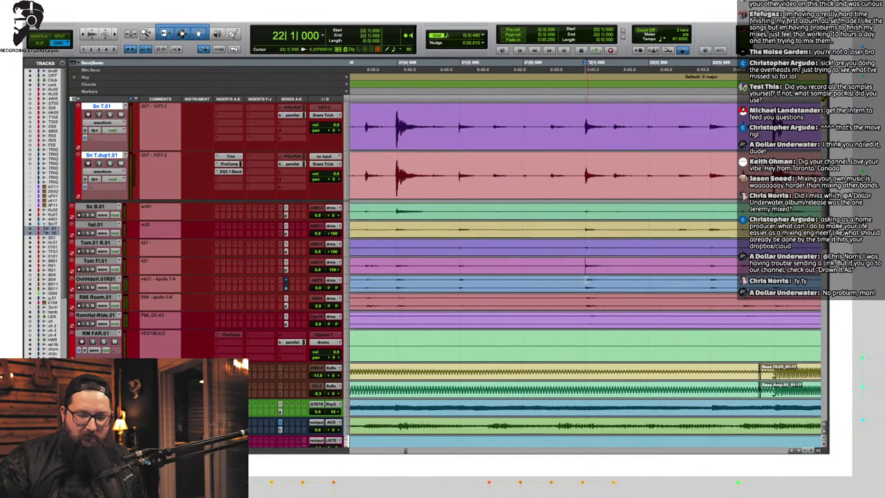
pyautogui.click(586, 280)
pyautogui.press('t')
pyautogui.press('t')
pyautogui.press('t')
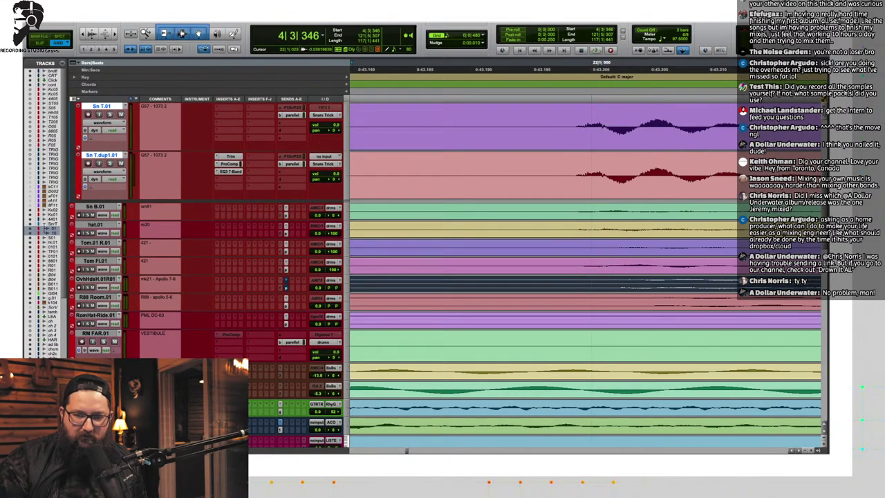
pyautogui.press('super+alt+bracketright')
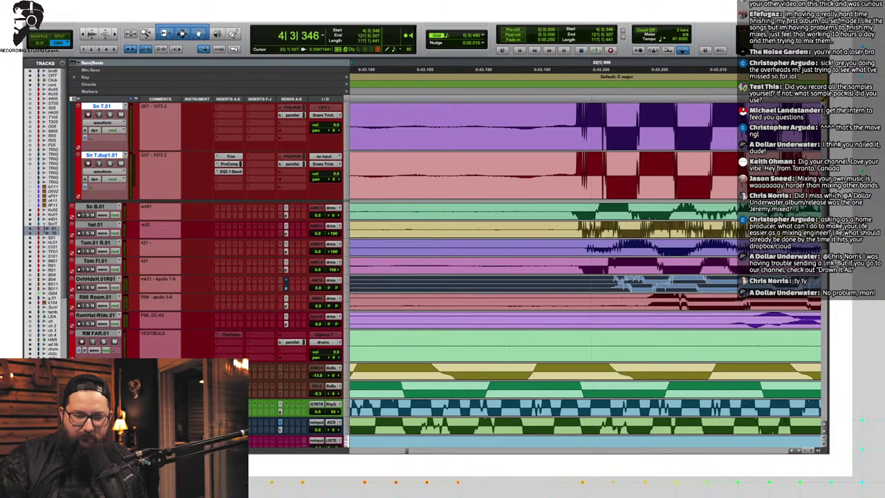
pyautogui.press('p')
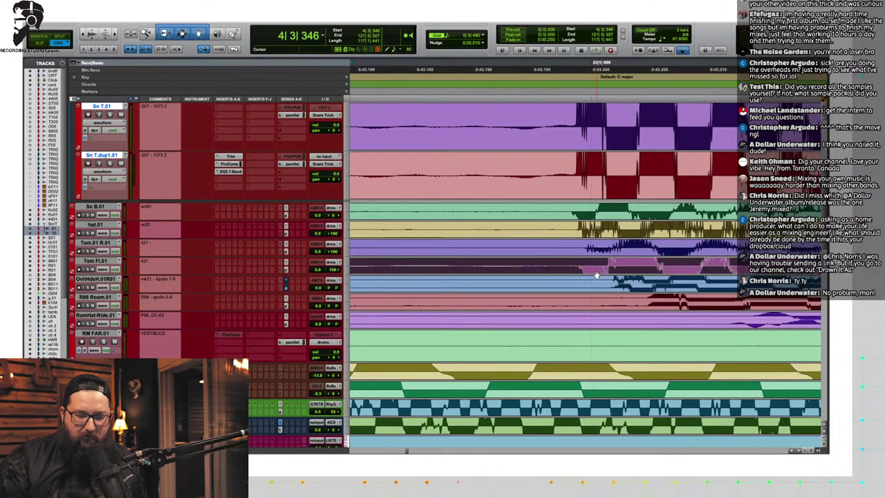
# Step: Compare the start of the bar 22 beat 1 hit in Sn B.01 with the top snare tracks, selecting the Sn B.01 clip
pyautogui.press('r')
pyautogui.press('r')
pyautogui.press('r')
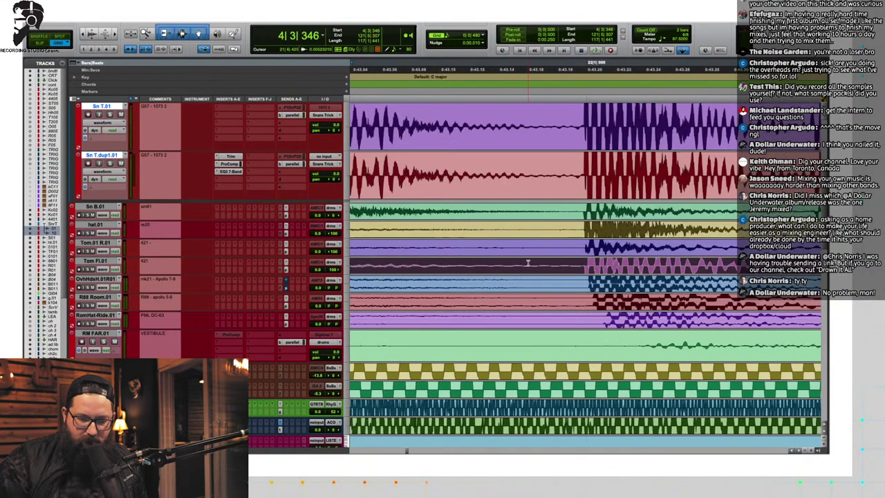
pyautogui.click(583, 210)
pyautogui.press('t')
pyautogui.press('t')
pyautogui.press('t')
pyautogui.press('t')
pyautogui.press('t')
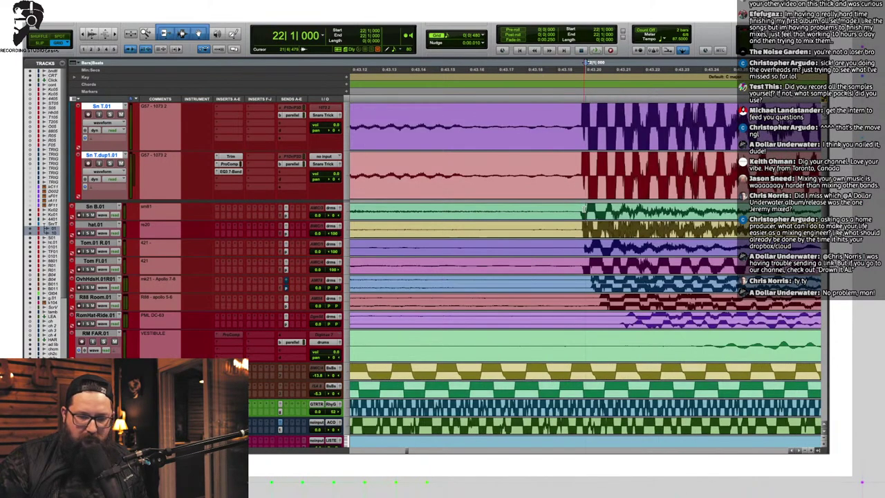
pyautogui.click(580, 217)
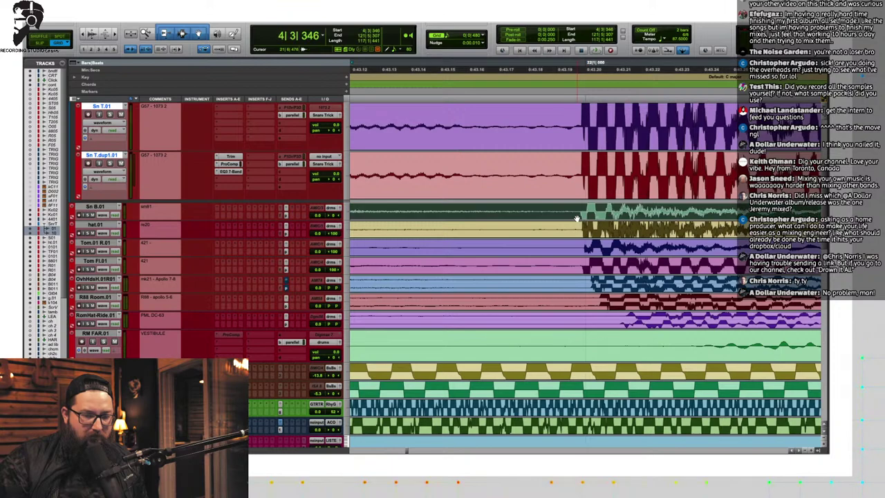
# Step: Insert the mono Trim plug-in on the Sn B.01 track and invert its polarity
pyautogui.press('r')
pyautogui.press('r')
pyautogui.press('r')
pyautogui.press('r')
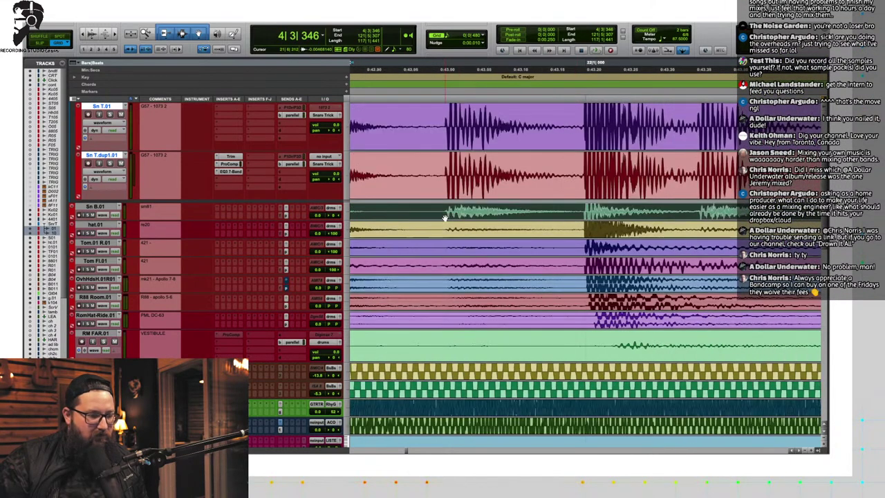
pyautogui.click(223, 211)
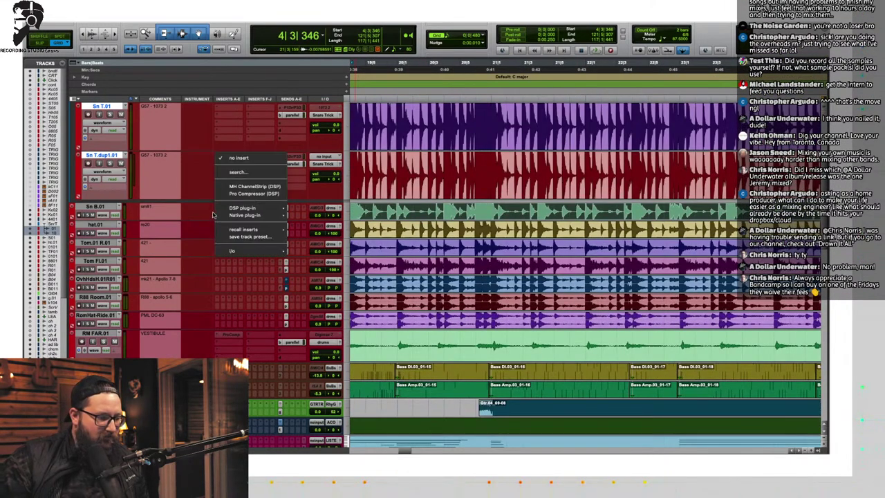
pyautogui.moveTo(250, 207)
pyautogui.moveTo(316, 274)
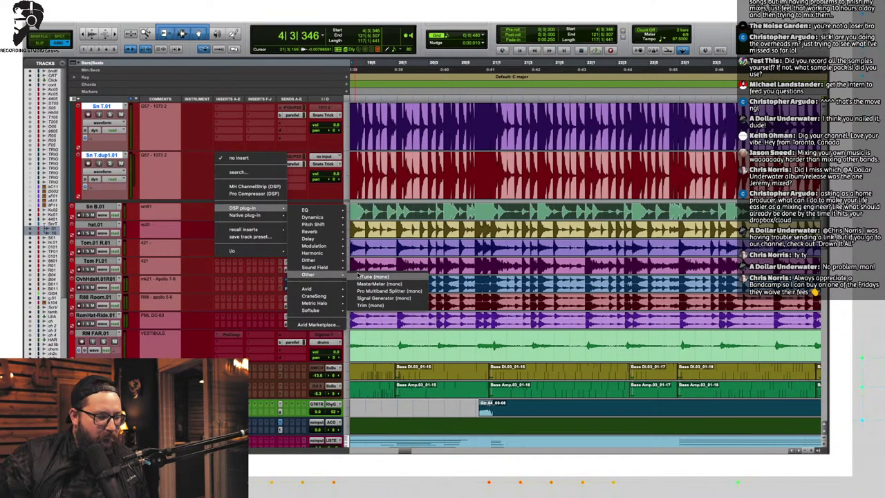
pyautogui.click(377, 305)
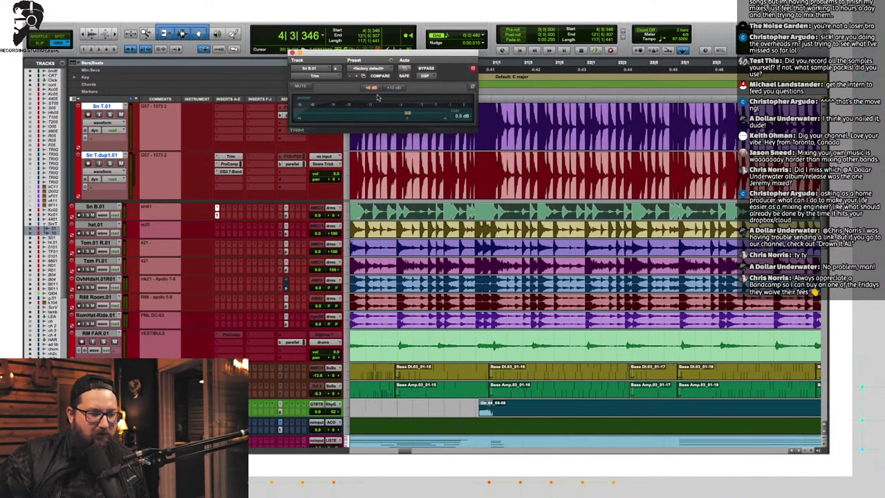
# Step: Play the drums and compare the sound with the Sn B.01 Trim plug-in bypassed and enabled
pyautogui.press('space')
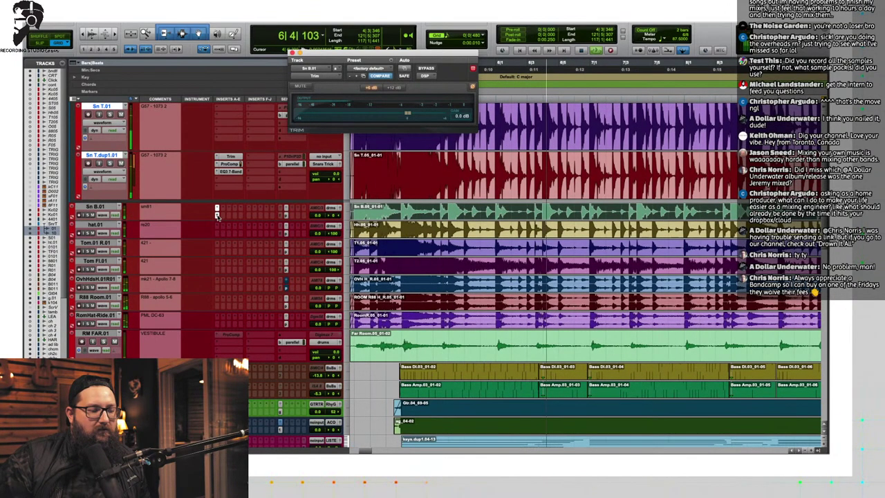
pyautogui.keyDown('super'); pyautogui.click(216, 215); pyautogui.keyUp('super')
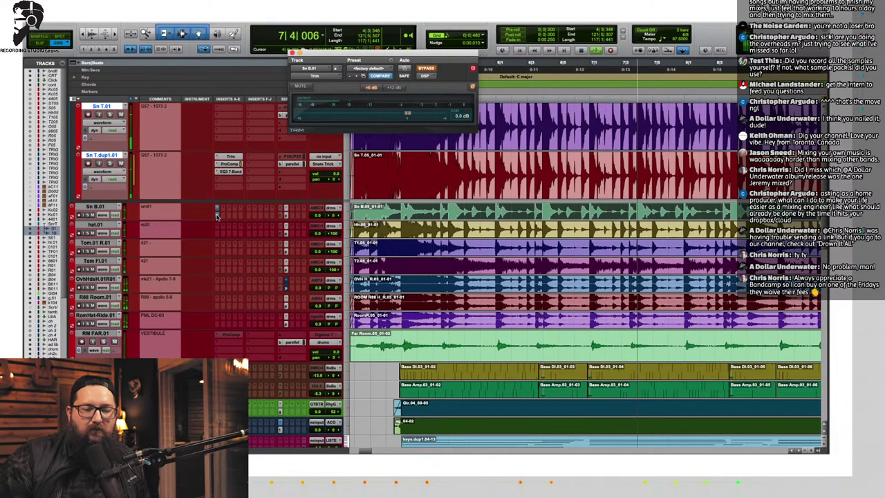
pyautogui.keyDown('super'); pyautogui.click(216, 215); pyautogui.keyUp('super')
pyautogui.press('space')
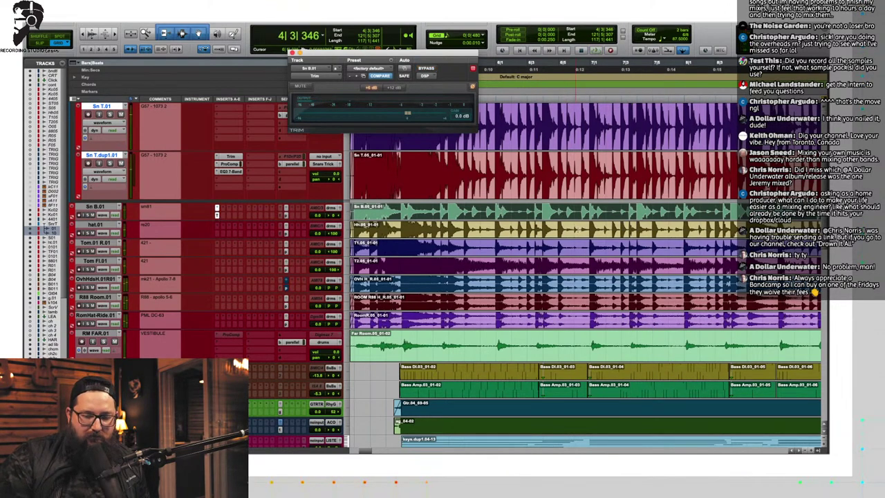
# Step: Copy the Trim insert from Sn B.01 to Tom Fl.01 and play the drums from bar 7
pyautogui.click(584, 231)
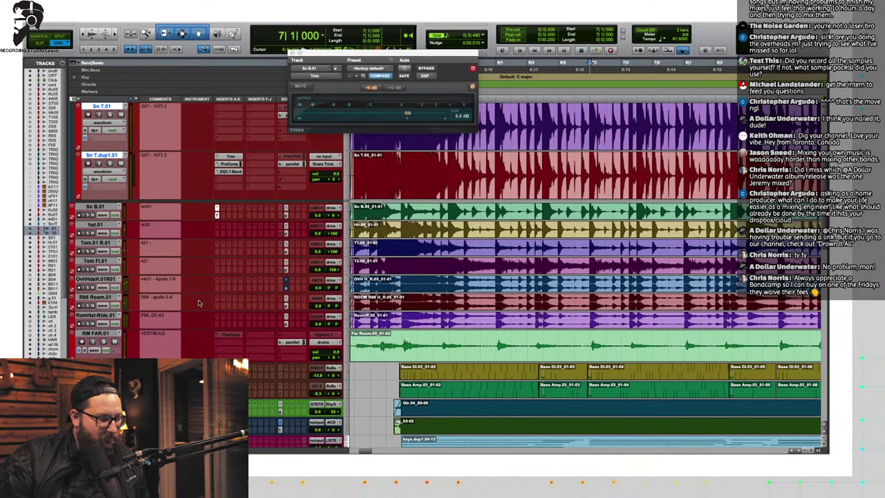
pyautogui.click(217, 208)
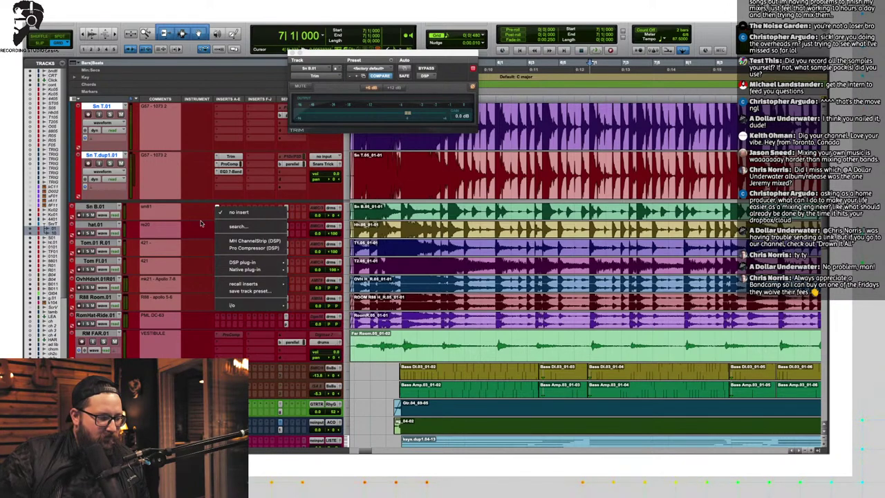
pyautogui.click(203, 222)
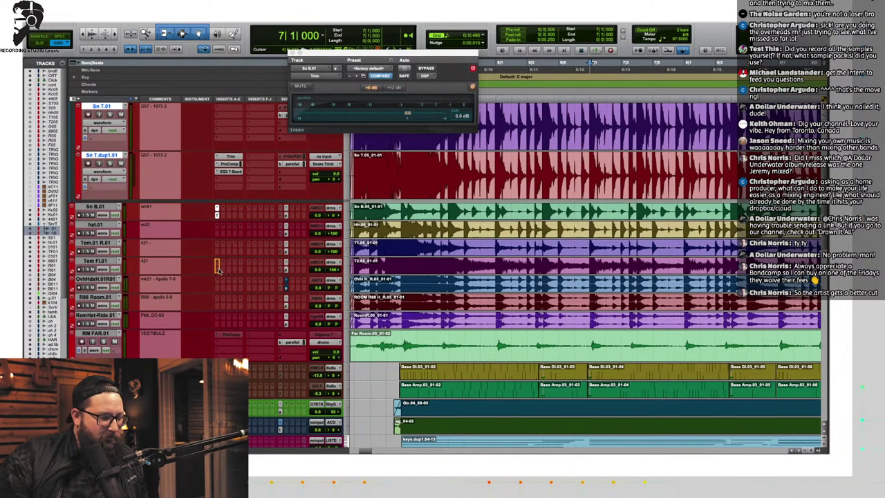
pyautogui.press('space')
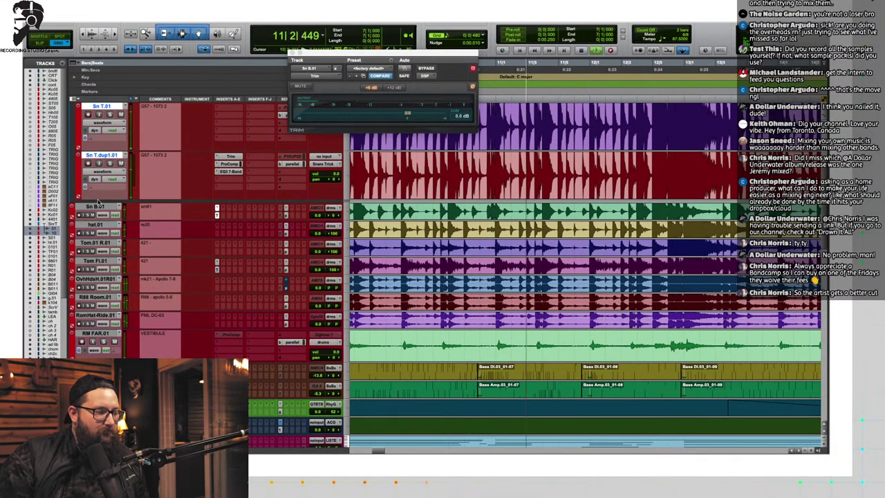
pyautogui.scroll(4, 87, 150)
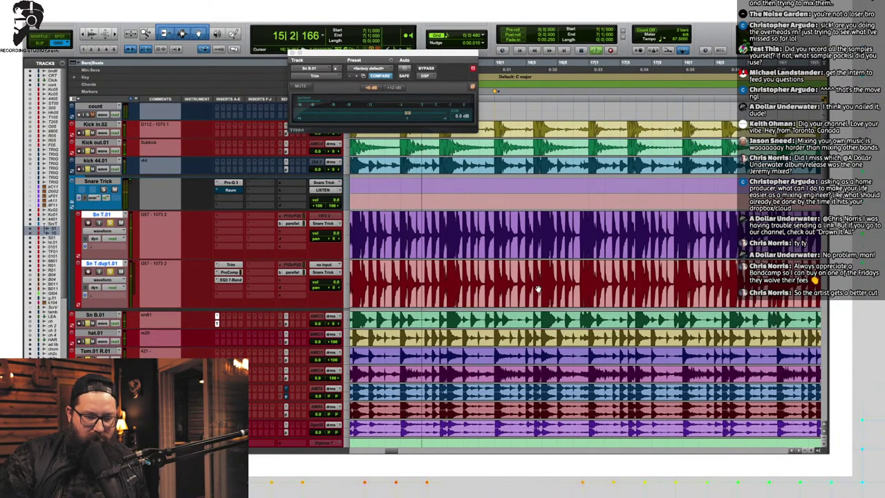
pyautogui.press('space')
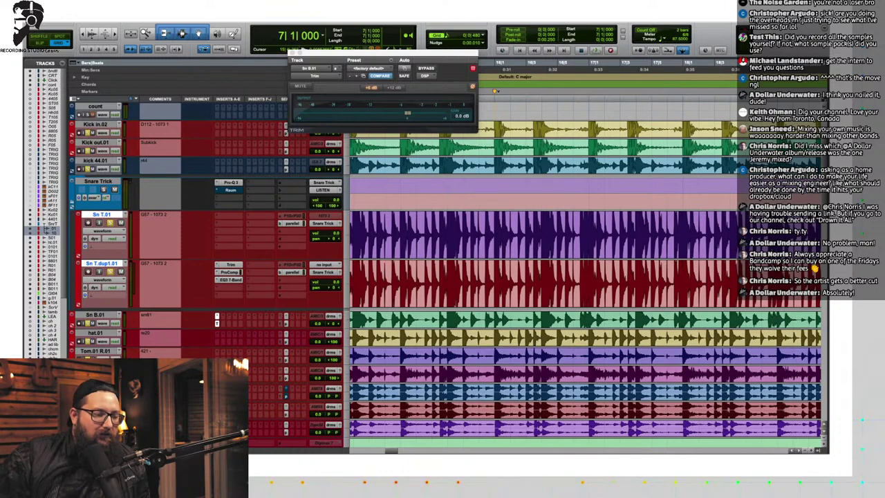
# Step: Select all tracks from Kick in.02 through vs 4
pyautogui.scroll(-15, 221, 166)
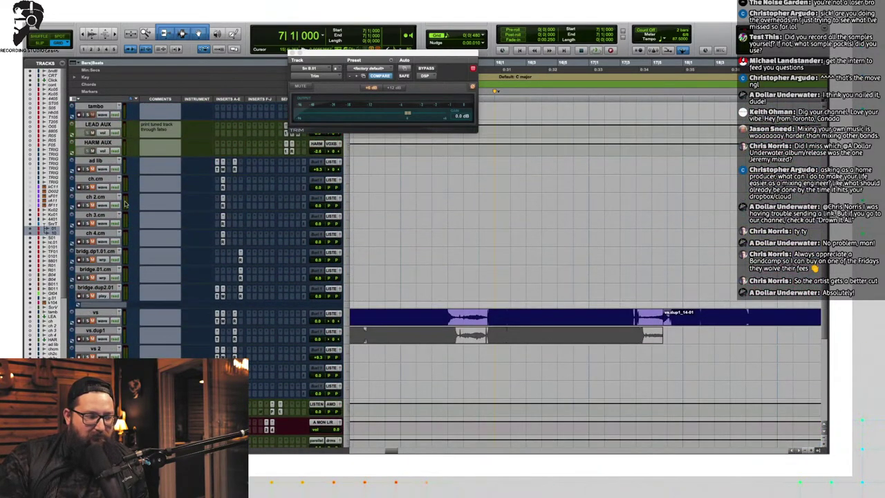
pyautogui.click(85, 180)
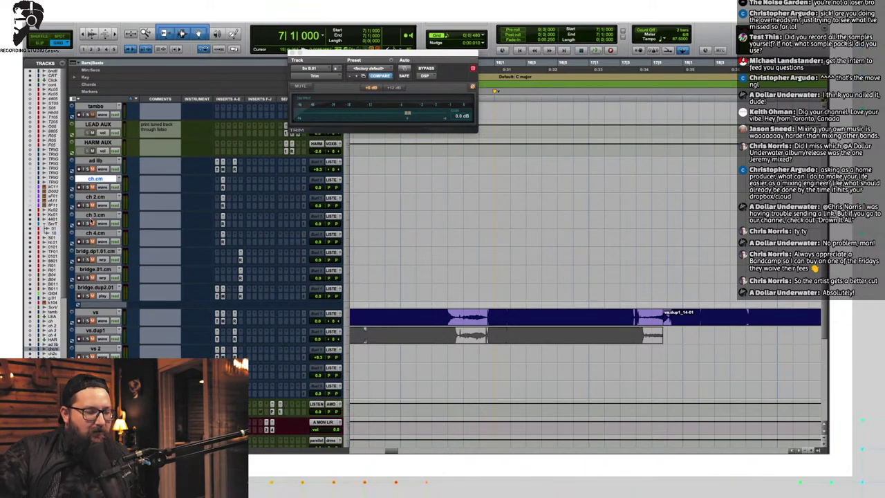
pyautogui.scroll(5, 83, 275)
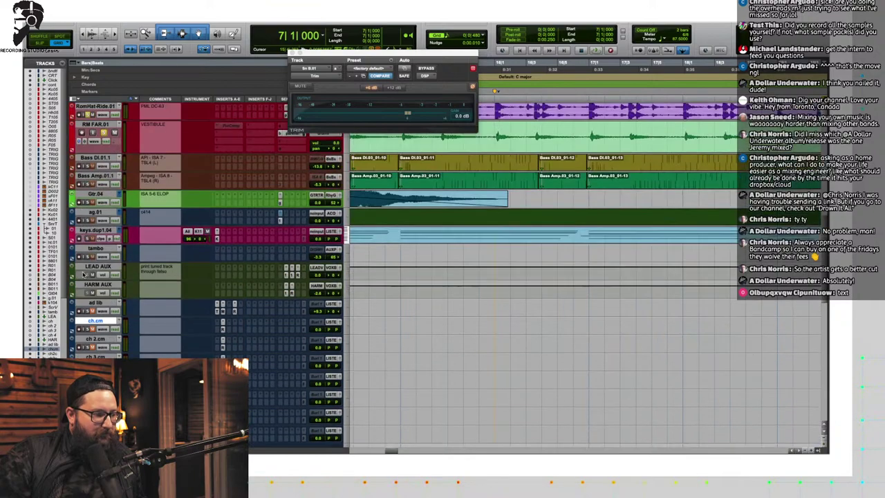
pyautogui.scroll(10, 82, 275)
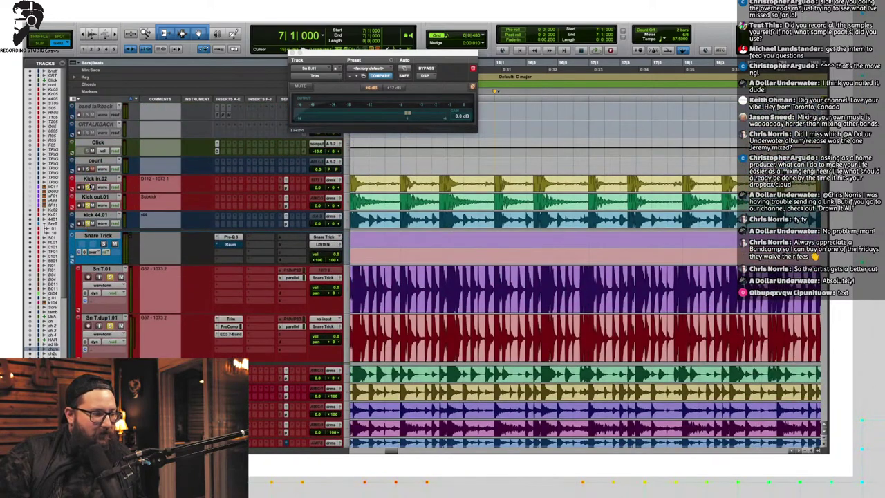
pyautogui.click(93, 179)
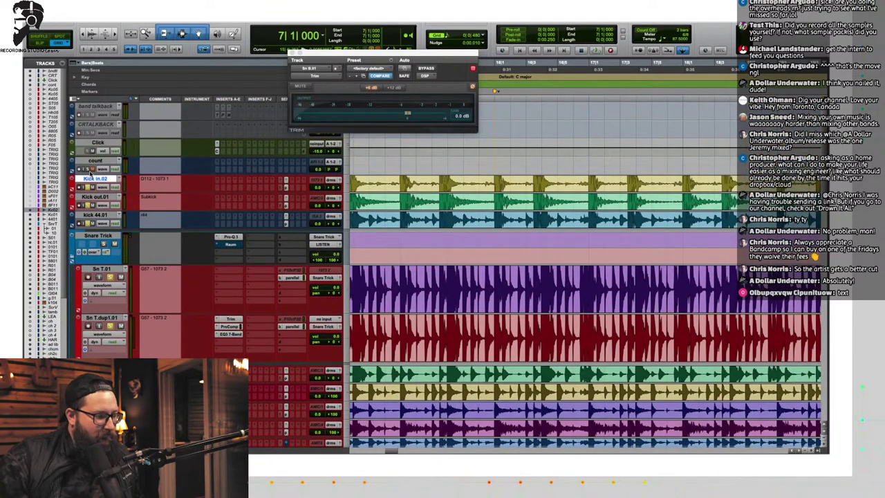
pyautogui.scroll(-10, 118, 228)
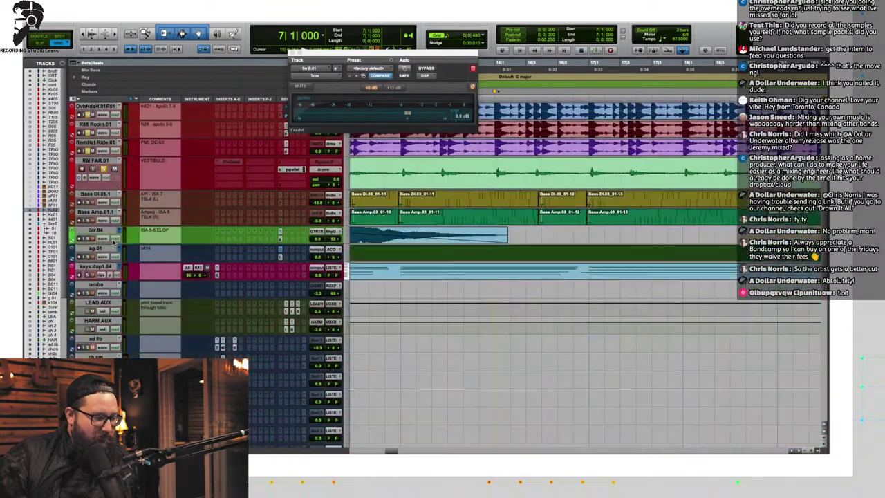
pyautogui.scroll(-10, 114, 241)
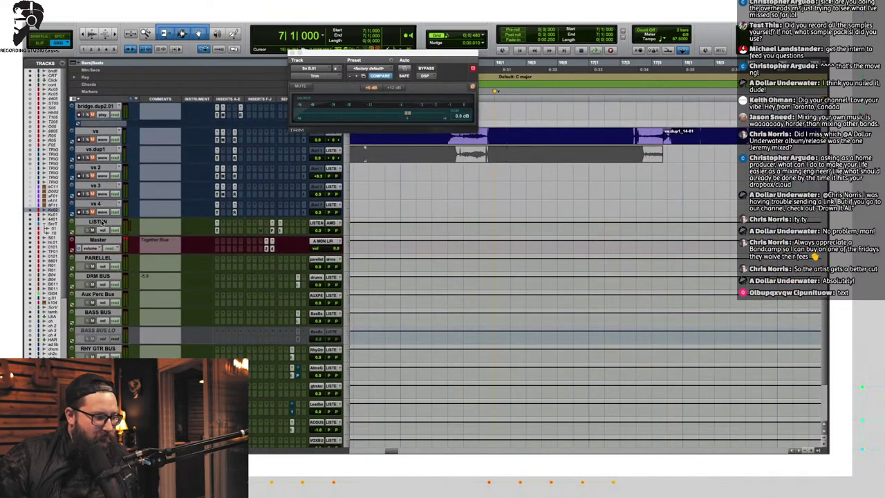
pyautogui.keyDown('shift'); pyautogui.click(100, 203); pyautogui.keyUp('shift')
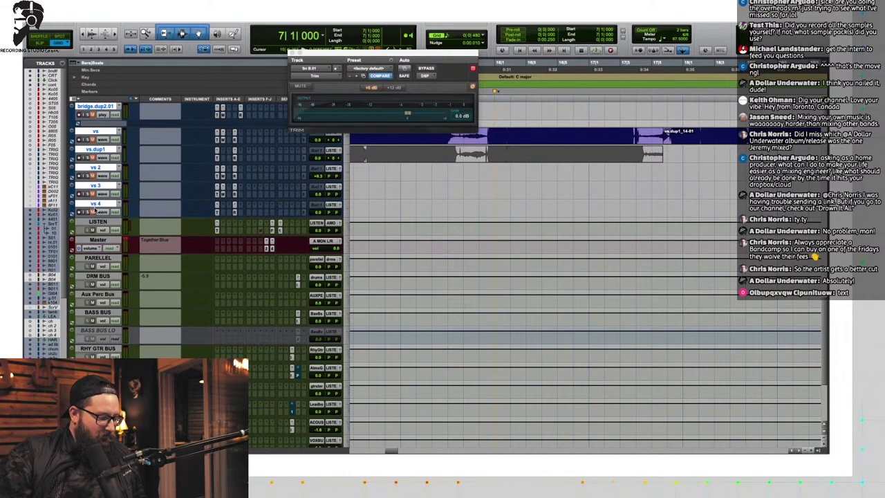
# Step: Open batch renaming for the selected tracks and turn off the Trim and Add sections
pyautogui.rightClick(100, 203)
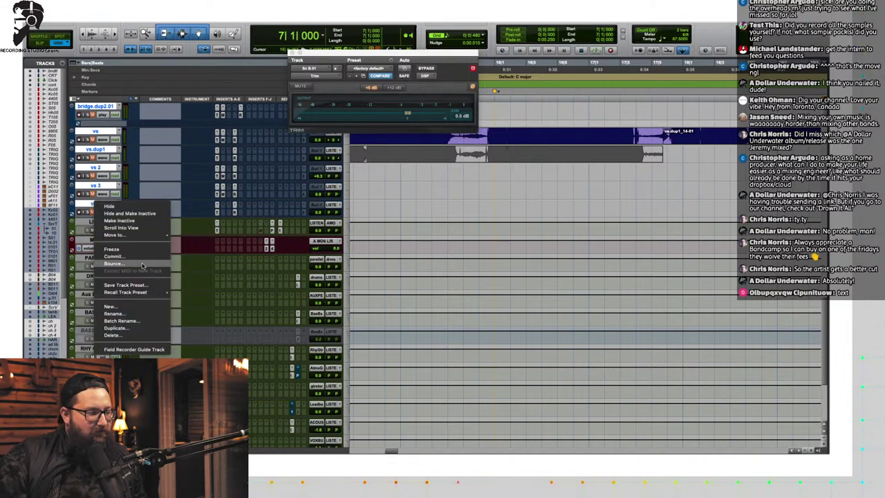
pyautogui.click(121, 321)
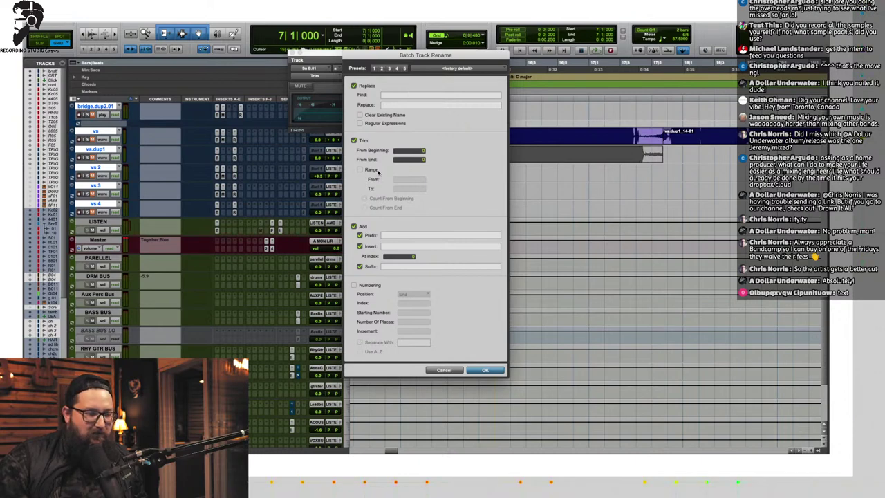
pyautogui.click(403, 235)
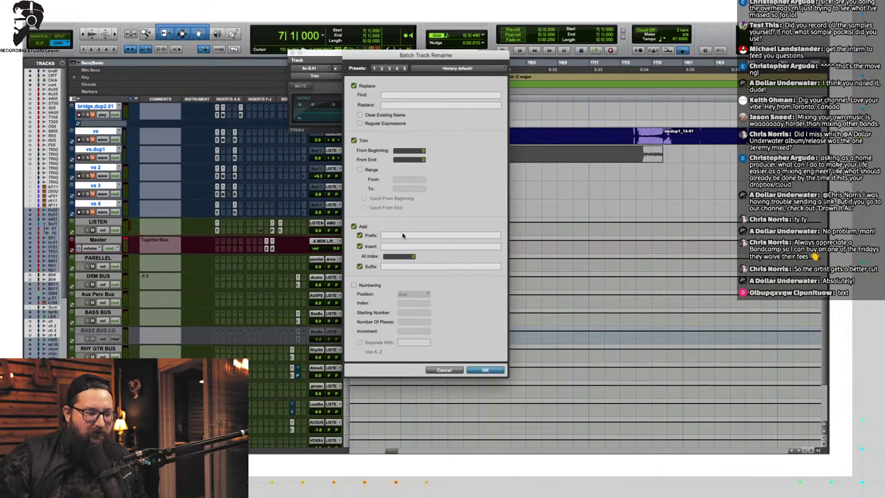
pyautogui.click(360, 246)
pyautogui.click(359, 266)
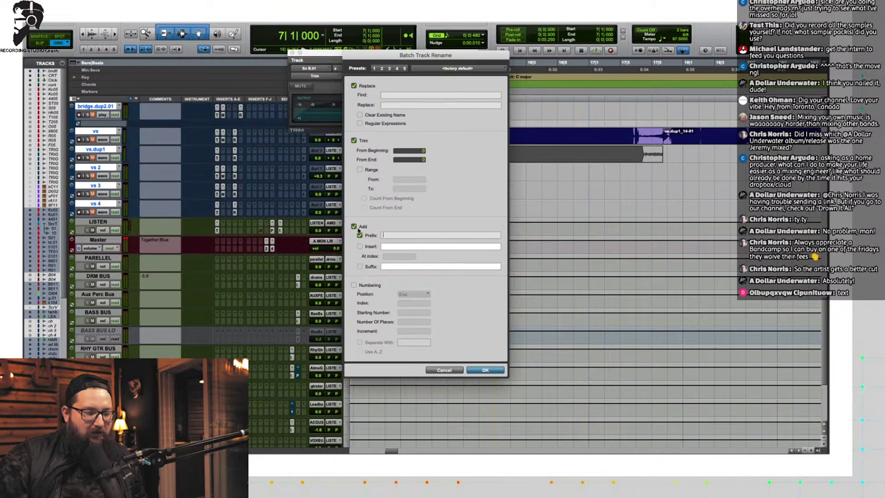
pyautogui.click(354, 141)
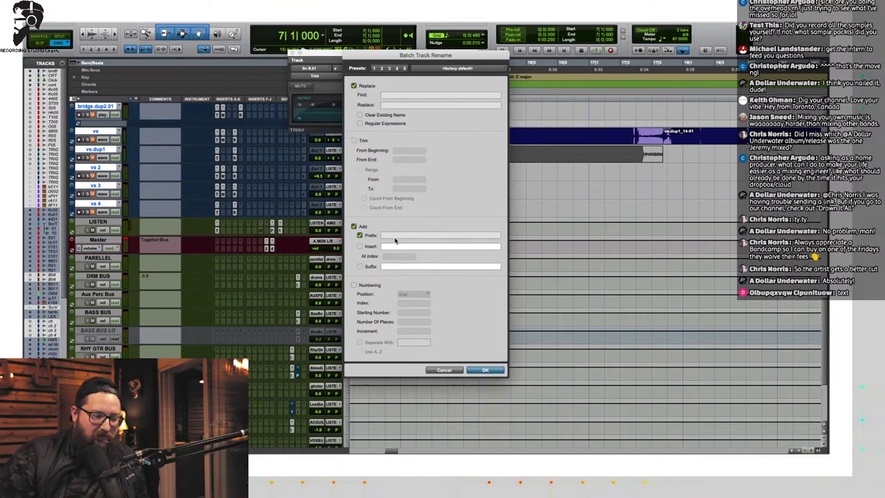
pyautogui.click(353, 226)
# Step: Number the selected track names at the beginning, with starting number 1 and increment 1, and apply the renaming
pyautogui.click(353, 284)
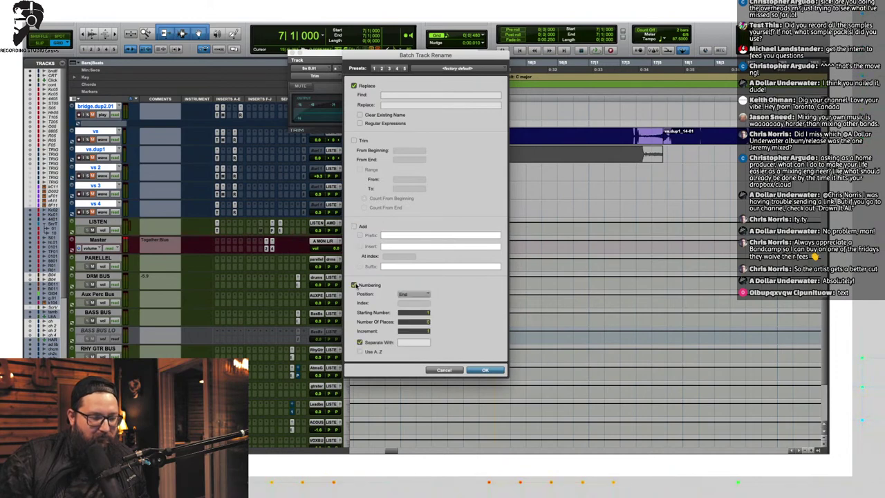
pyautogui.click(414, 293)
pyautogui.click(415, 287)
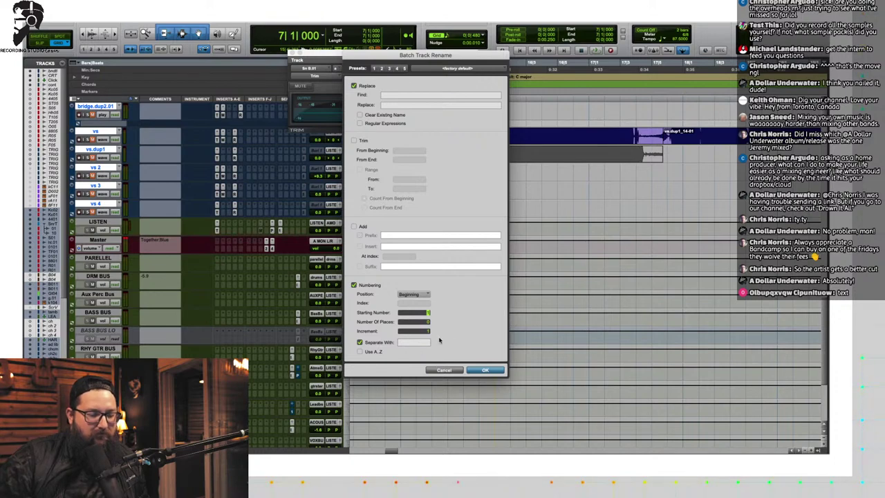
pyautogui.click(476, 371)
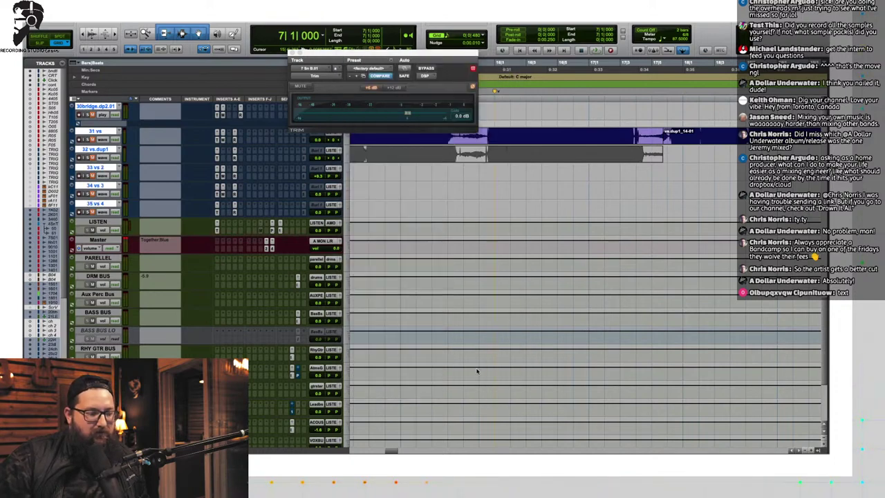
# Step: Look over the numbered tracks and view the song's whole timeline from the kick tracks to the vocals
pyautogui.scroll(10, 178, 243)
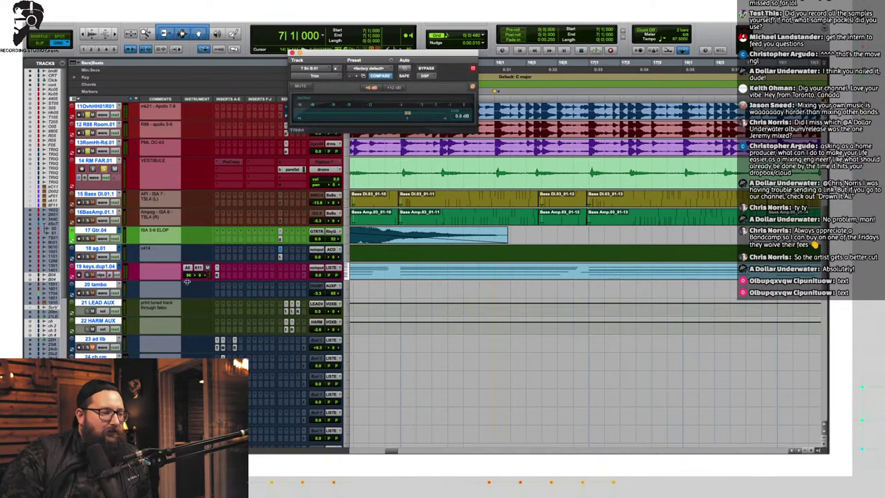
pyautogui.scroll(5, 227, 223)
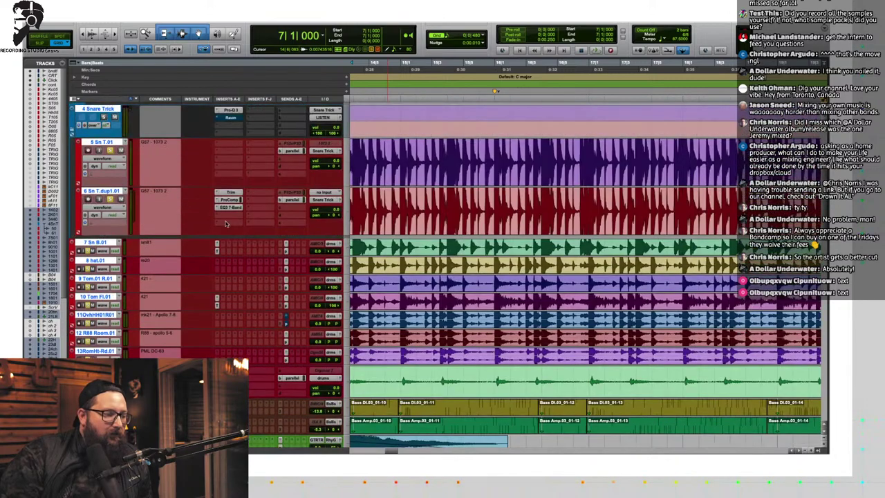
pyautogui.scroll(3, 122, 208)
pyautogui.scroll(3, 111, 174)
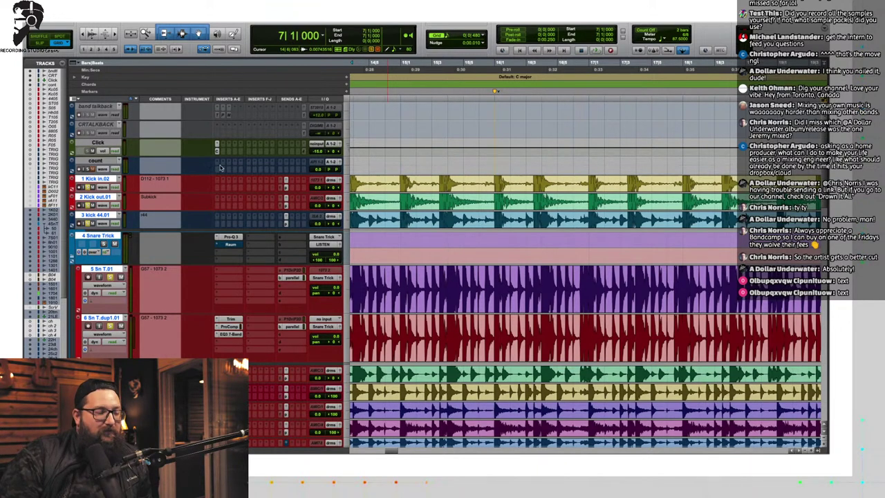
pyautogui.scroll(-6, 425, 189)
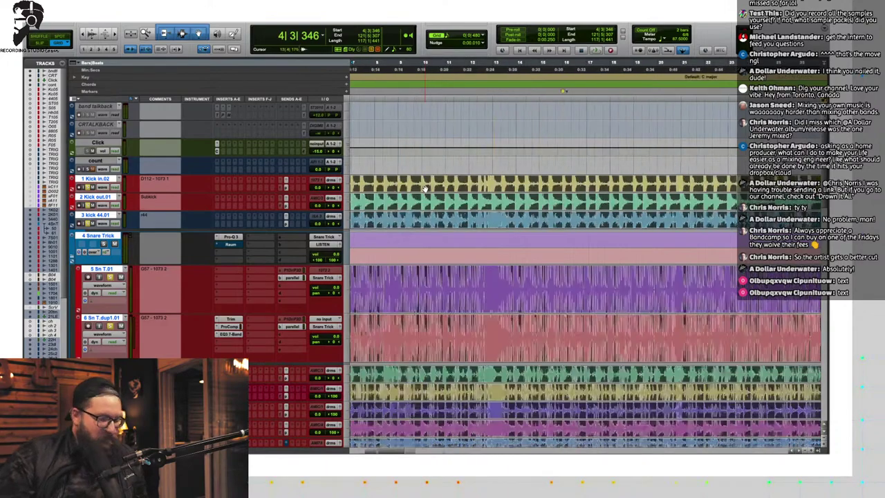
pyautogui.click(425, 190)
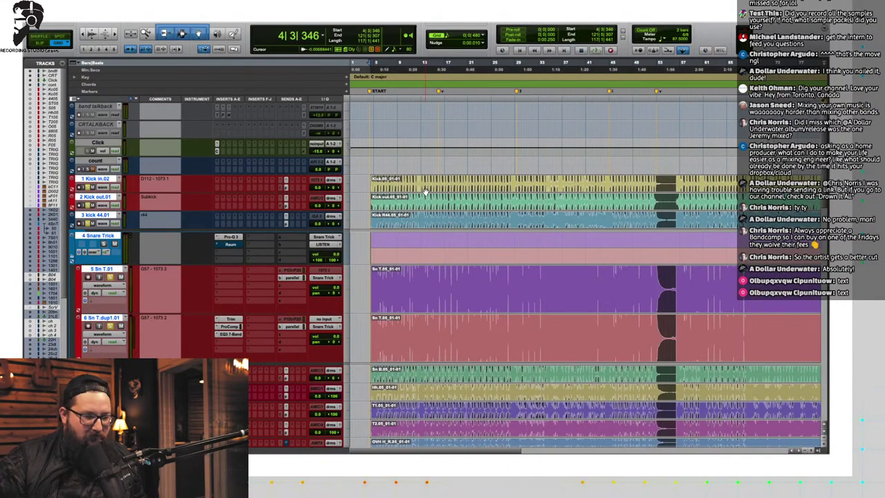
pyautogui.scroll(-10, 478, 260)
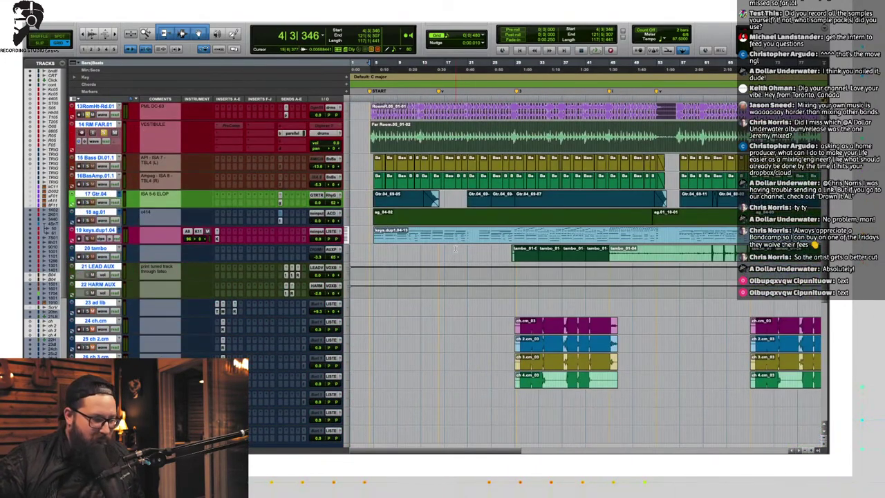
# Step: Extend the selection on the numbered tracks back to the session start and try to consolidate the clips
pyautogui.scroll(5, 448, 262)
pyautogui.hotkey('shift', 'Return')
pyautogui.press('r')
pyautogui.press('r')
pyautogui.press('r')
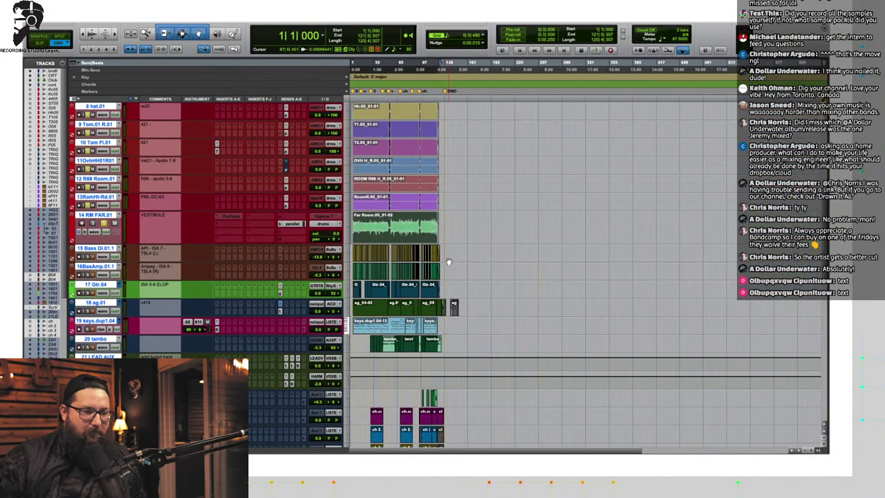
pyautogui.press('t')
pyautogui.press('t')
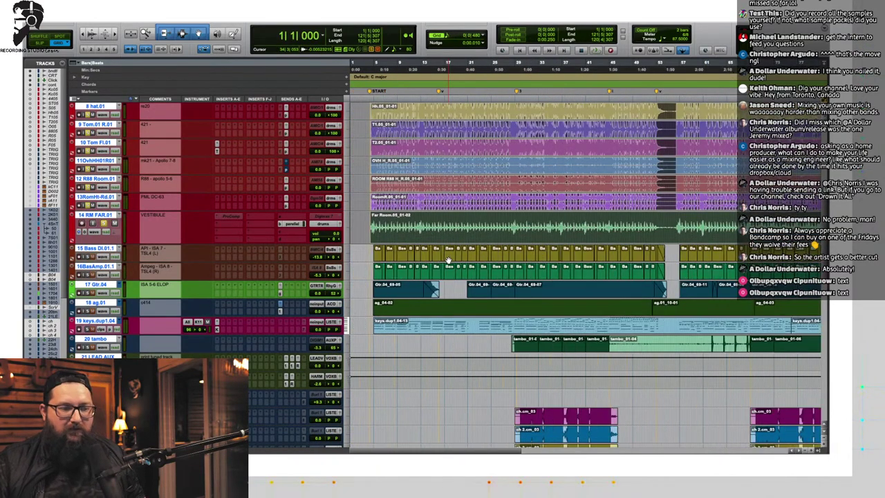
pyautogui.hotkey('alt', 'shift', '3')
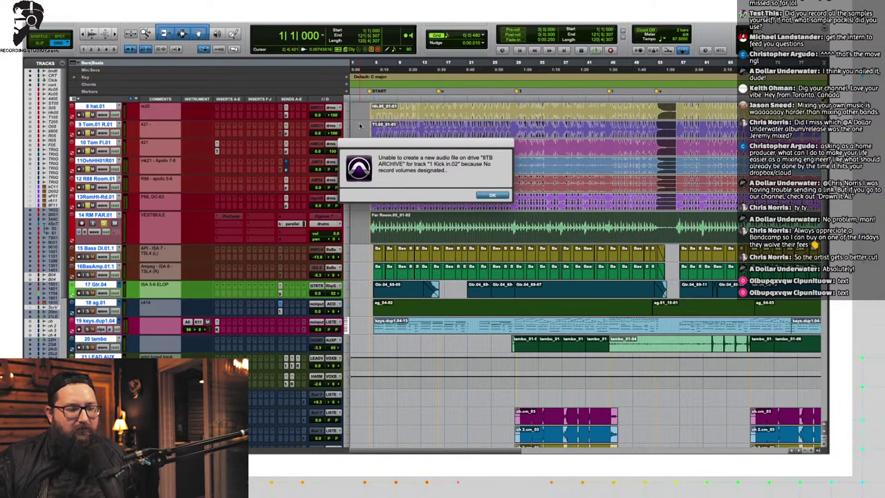
pyautogui.press('Return')
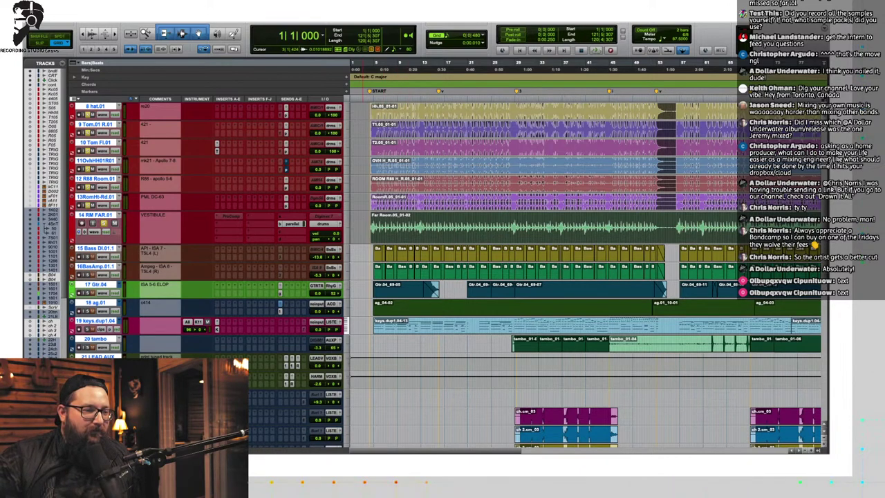
# Step: Check the tracks' root media folders in the Disk Allocation settings and leave without making changes
pyautogui.click(276, 1)
pyautogui.click(286, 30)
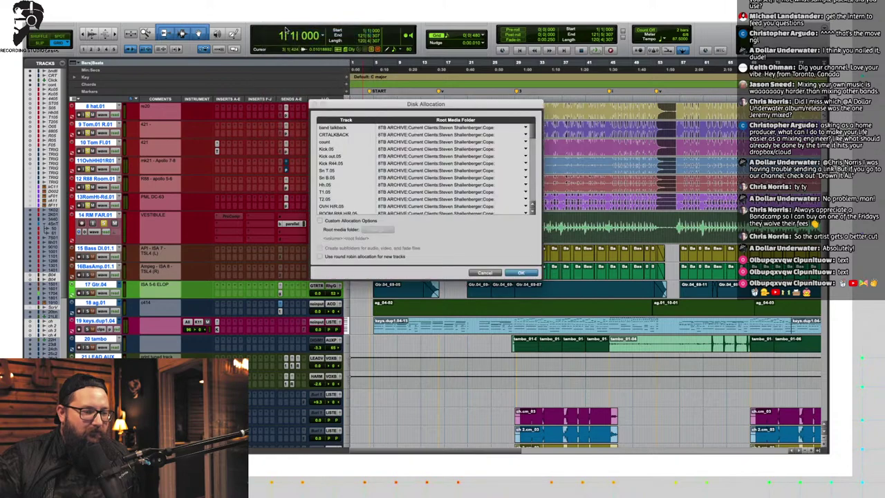
pyautogui.click(488, 274)
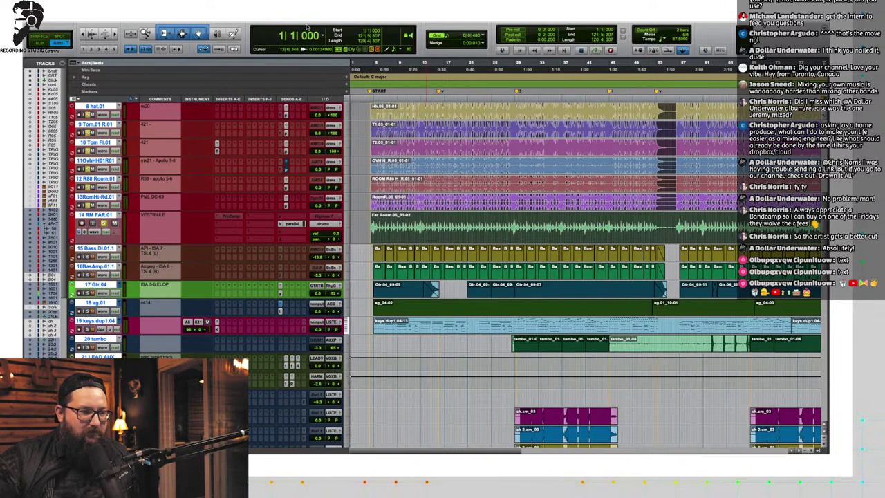
pyautogui.click(306, 2)
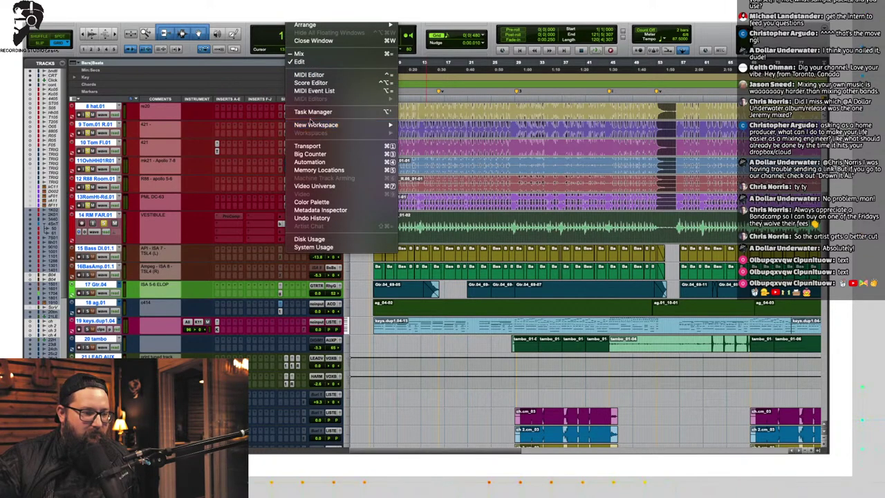
pyautogui.moveTo(309, 124)
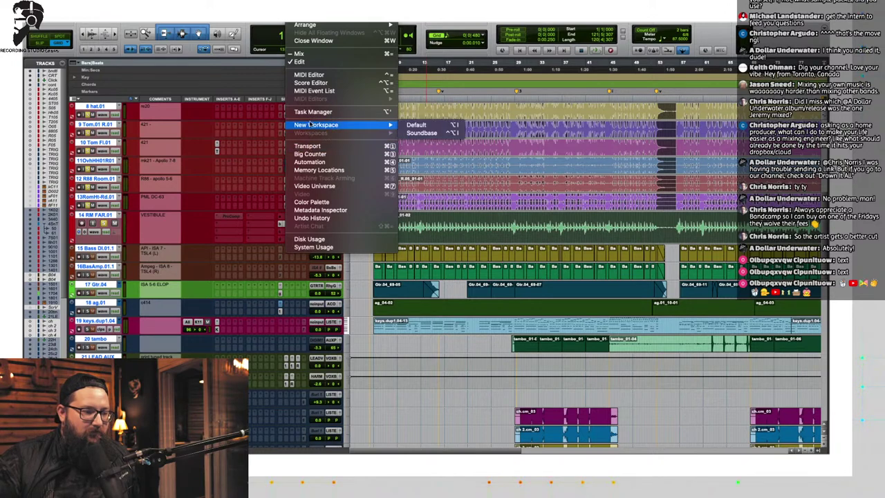
pyautogui.click(256, 200)
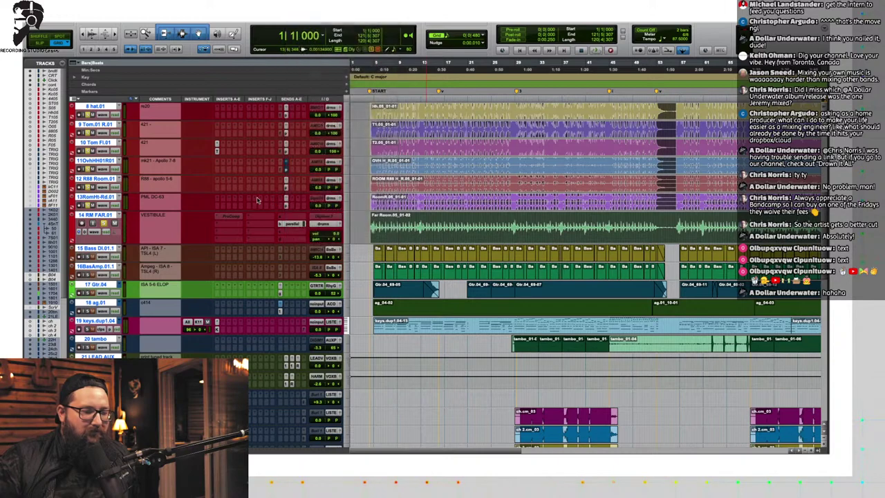
# Step: Select the full-length grouped drum clips and look over the numbered tracks from the kicks down to the vocals
pyautogui.click(411, 111)
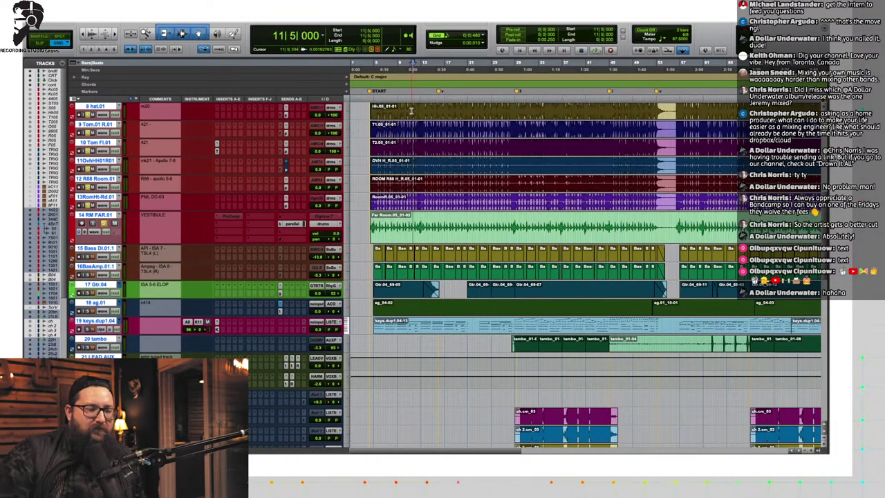
pyautogui.click(412, 114)
pyautogui.scroll(4, 411, 114)
pyautogui.scroll(5, 411, 113)
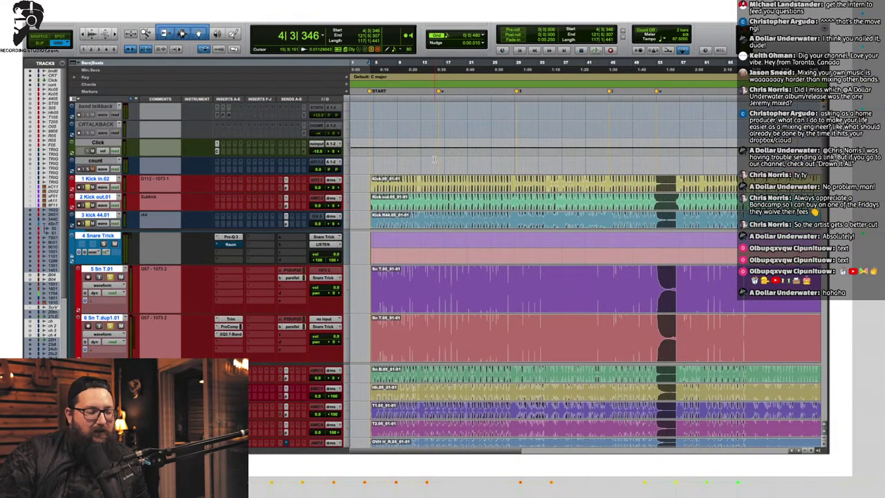
pyautogui.scroll(-1, 440, 171)
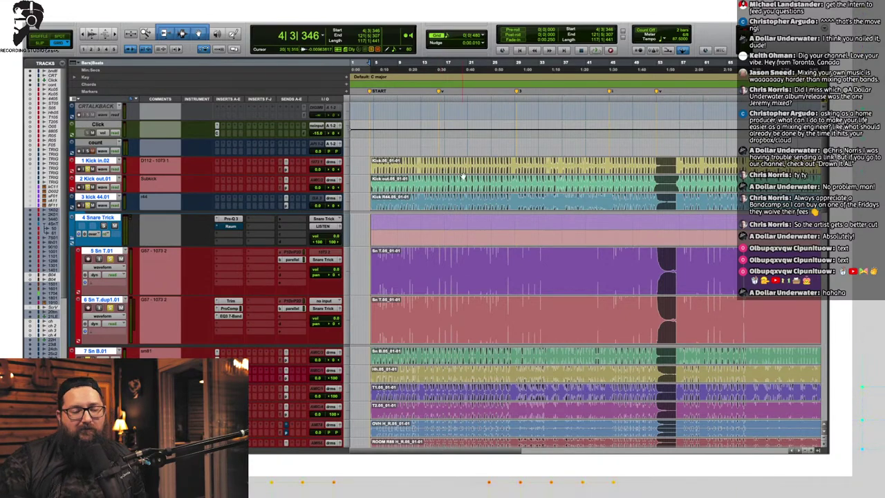
pyautogui.scroll(-10, 449, 170)
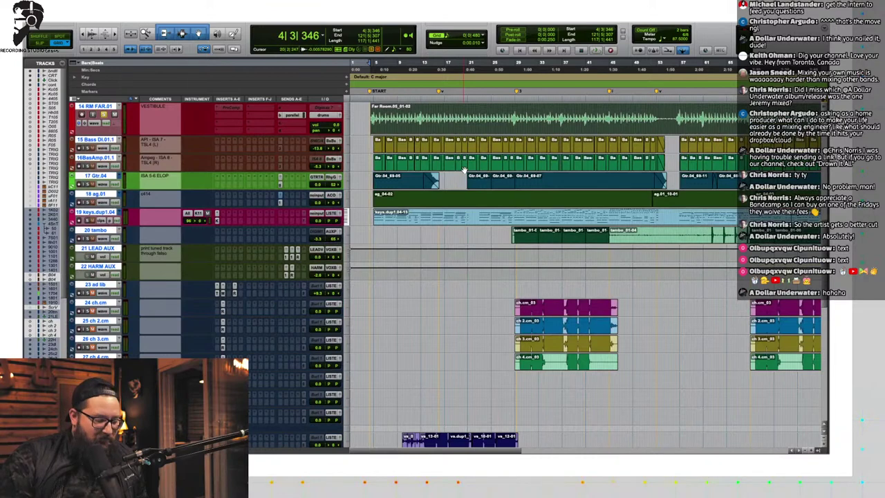
pyautogui.scroll(-3, 456, 247)
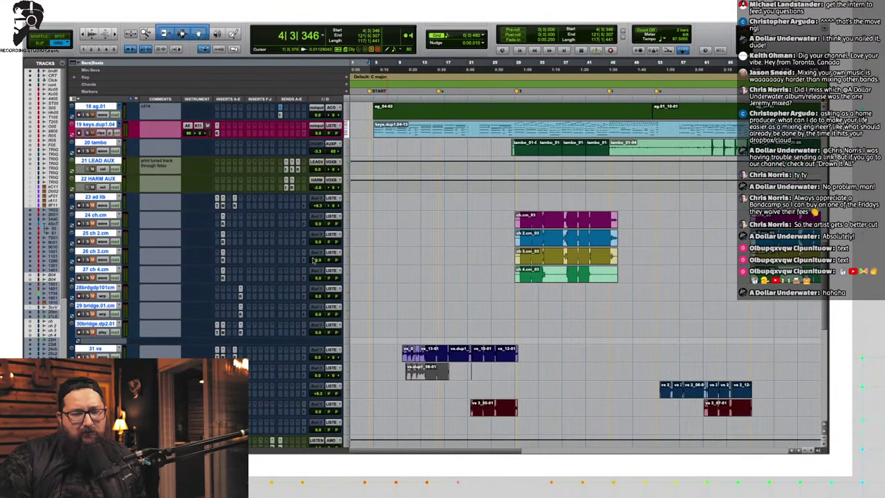
# Step: Examine the song's arrangement across the chorus vocals, acoustic guitar, verse vocals and drums, selecting the first chorus vocal clips
pyautogui.press('r')
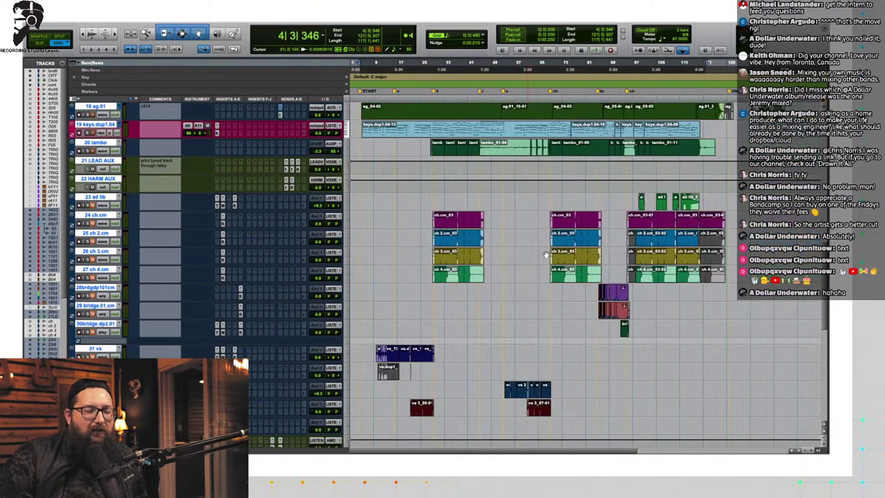
pyautogui.click(452, 224)
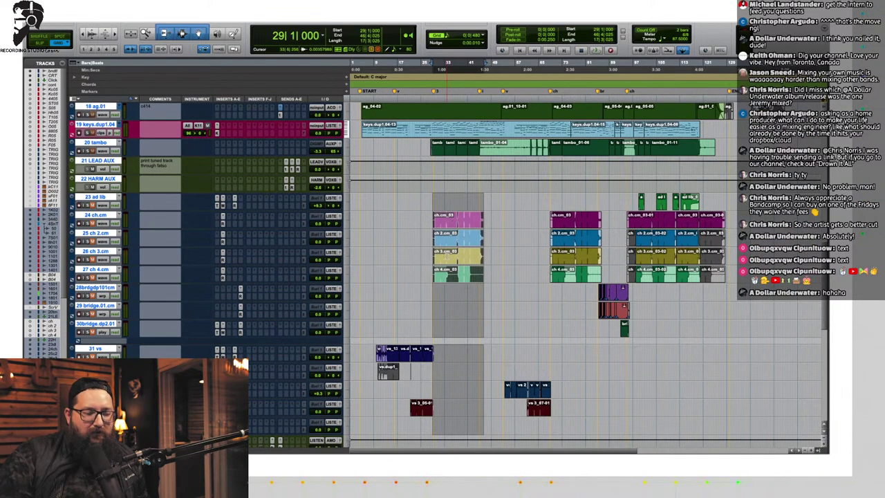
pyautogui.scroll(3, 416, 242)
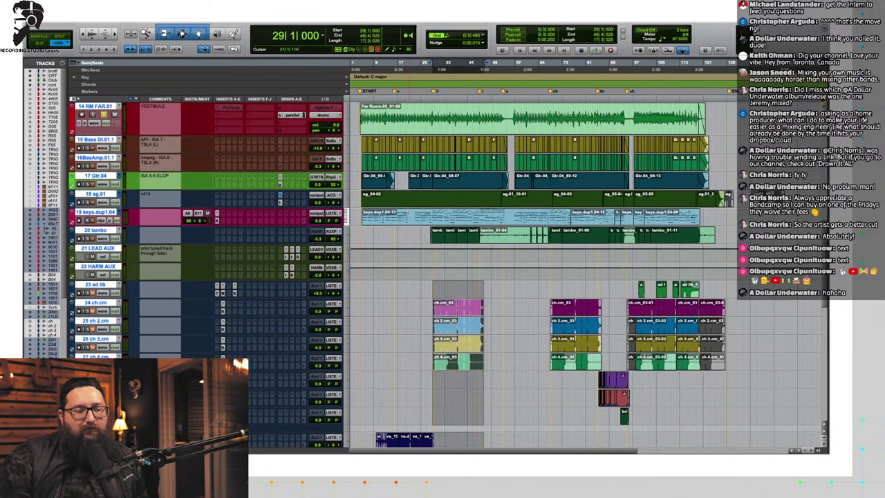
pyautogui.click(401, 199)
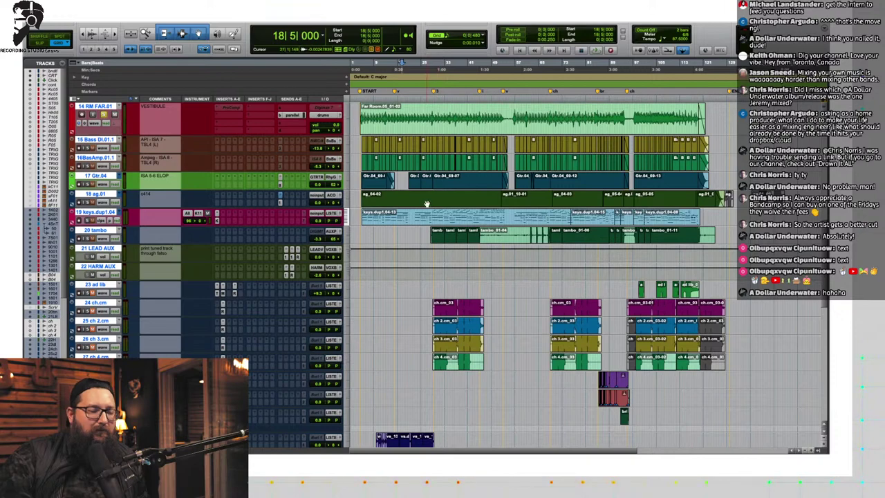
pyautogui.scroll(2, 427, 204)
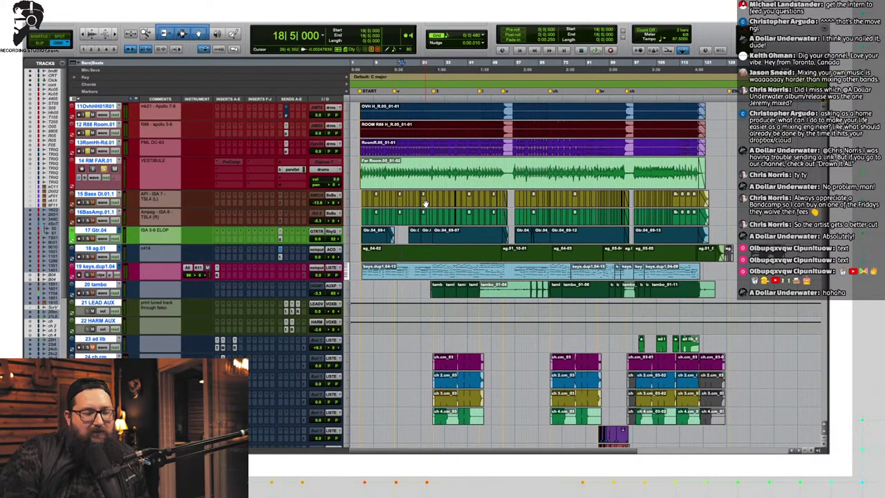
pyautogui.scroll(-10, 424, 203)
pyautogui.click(510, 184)
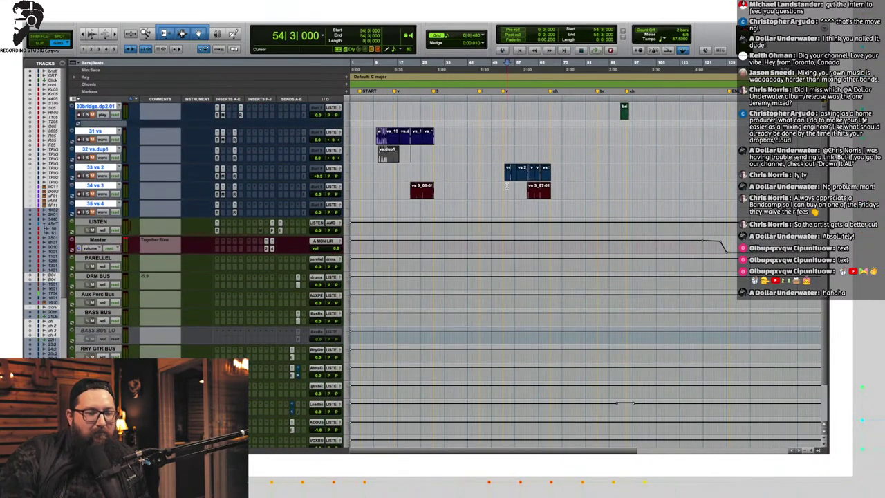
pyautogui.scroll(4, 513, 185)
pyautogui.scroll(5, 512, 185)
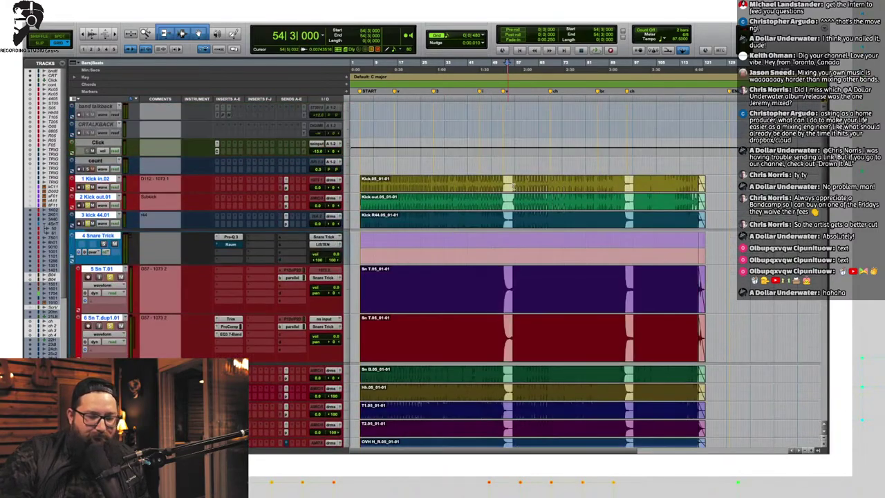
# Step: Play the song from bar 17 and check the levels on the room, bass, guitar and keys tracks
pyautogui.click(397, 179)
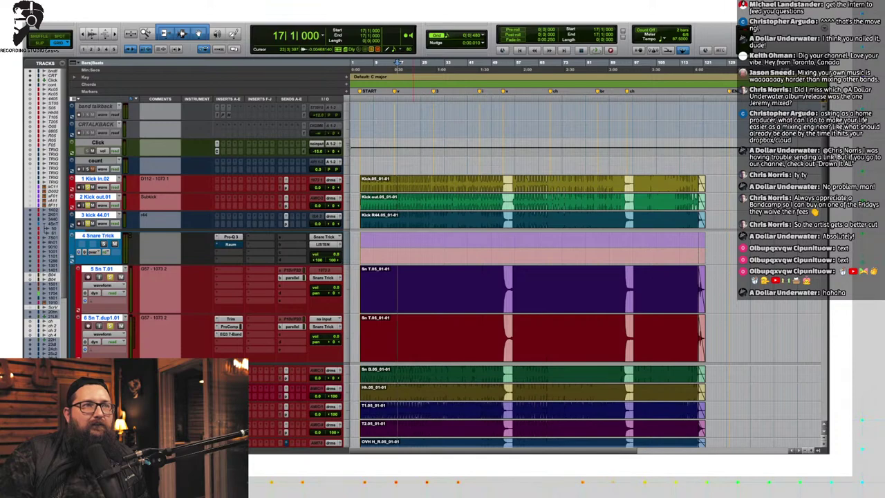
pyautogui.press('space')
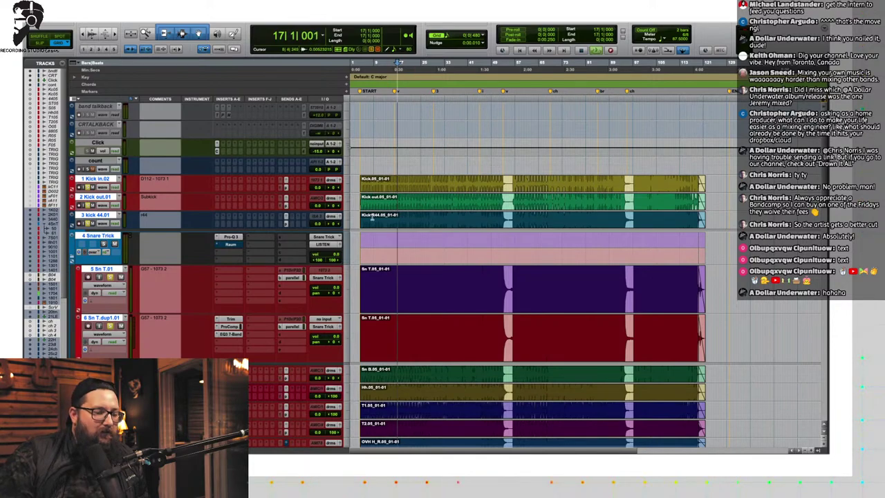
pyautogui.scroll(-10, 241, 194)
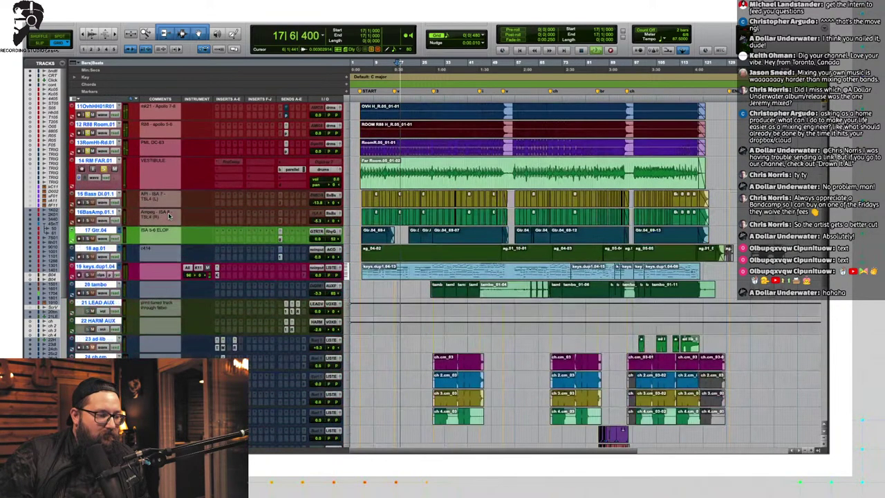
pyautogui.press('space')
pyautogui.press('space')
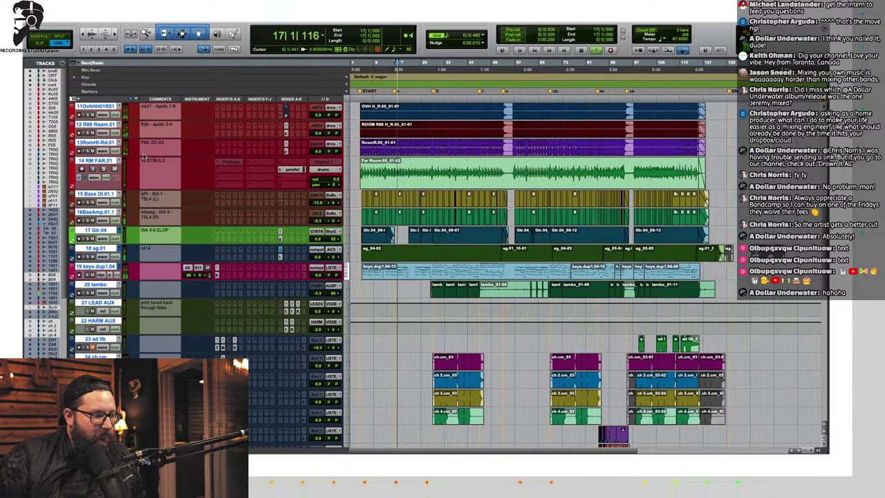
pyautogui.scroll(-2, 247, 279)
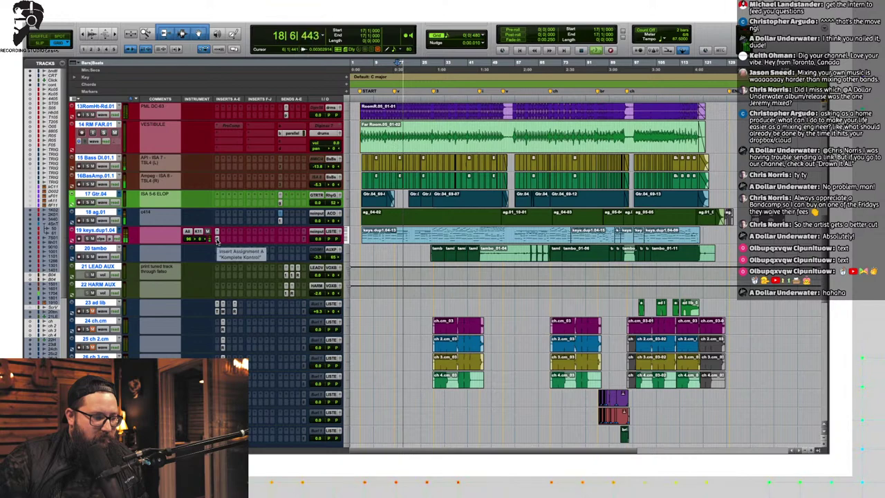
pyautogui.press('space')
# Step: Play from bar 17 and inspect the MBP insert on the LISTEN track, closing its window
pyautogui.scroll(-10, 183, 298)
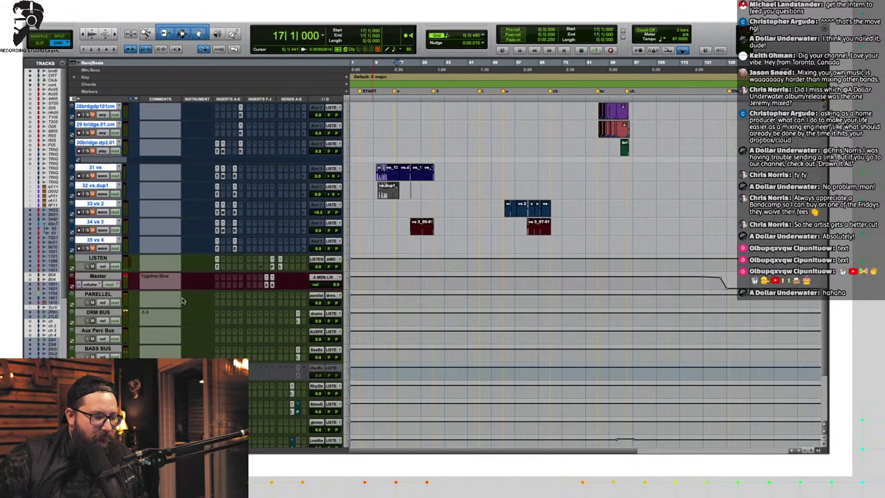
pyautogui.scroll(-5, 183, 299)
pyautogui.scroll(10, 268, 353)
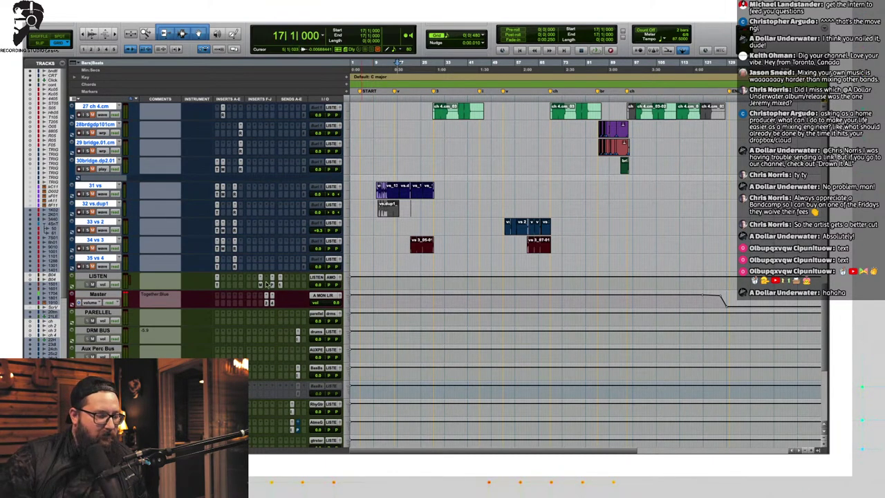
pyautogui.press('space')
pyautogui.click(260, 283)
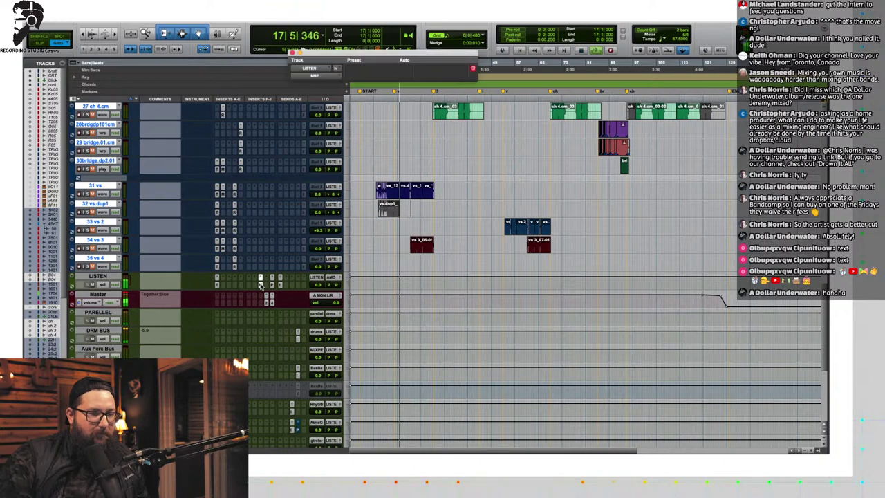
pyautogui.press('space')
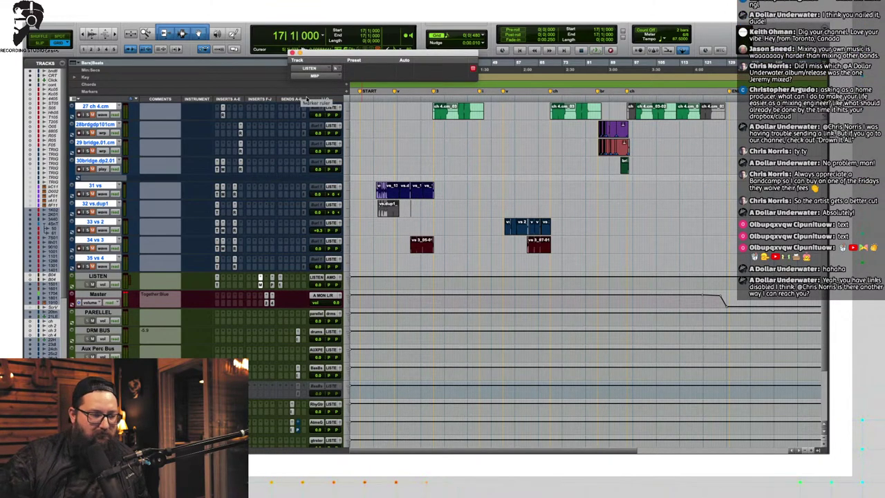
pyautogui.click(293, 53)
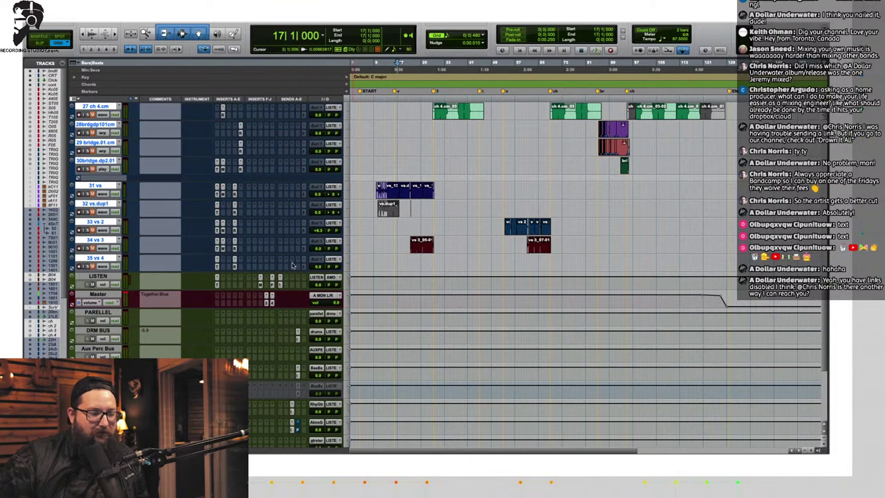
# Step: Play the song again from bar 17 and inspect the Trim insert on the LISTEN track along with the instrument tracks
pyautogui.press('space')
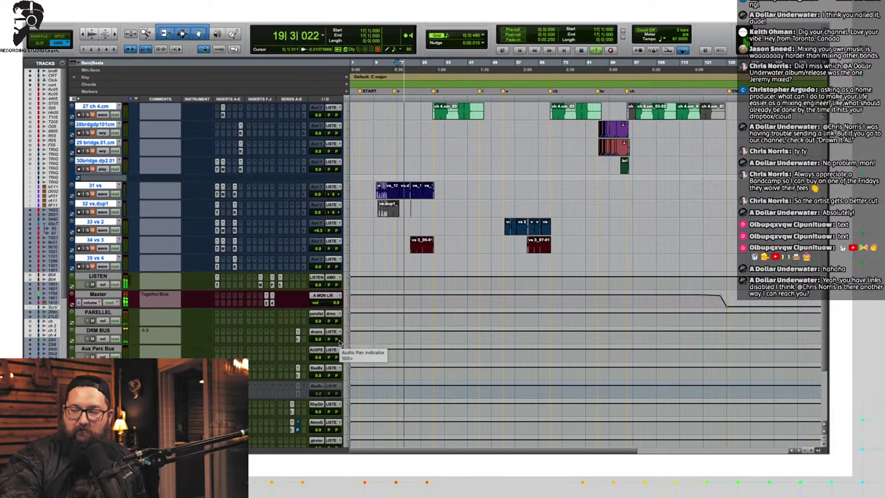
pyautogui.click(217, 284)
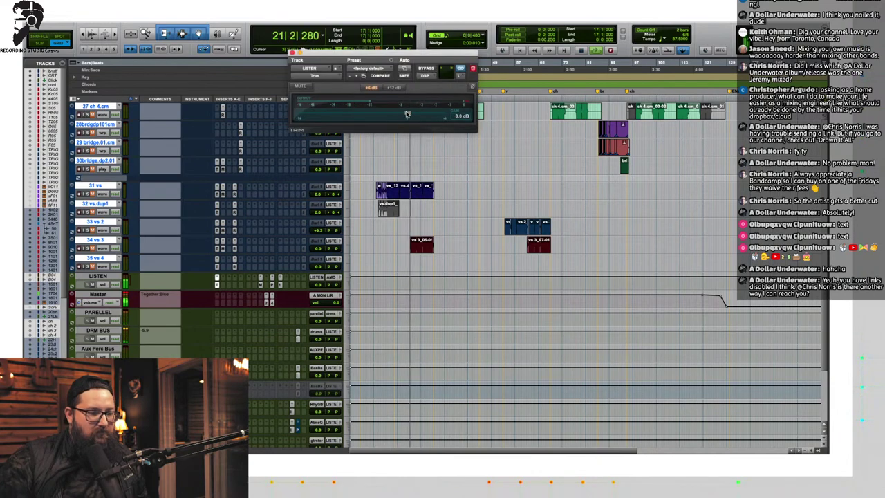
pyautogui.click(291, 52)
pyautogui.scroll(10, 180, 240)
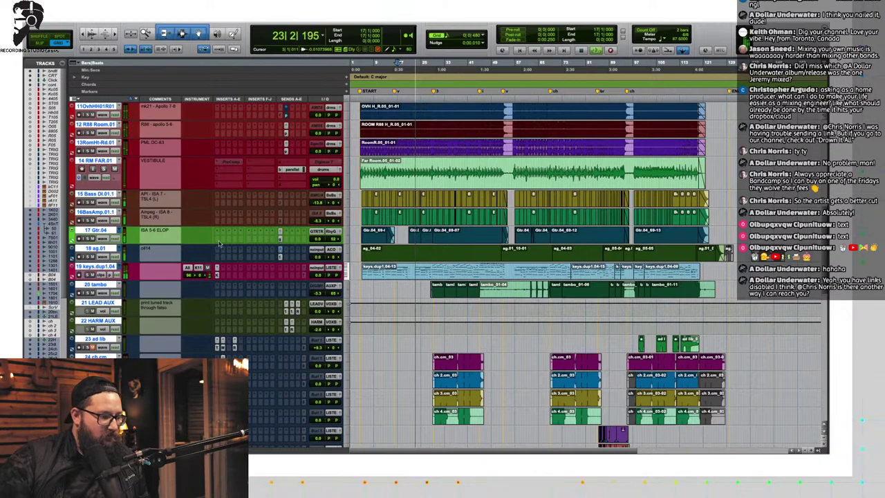
pyautogui.scroll(-3, 180, 240)
pyautogui.press('space')
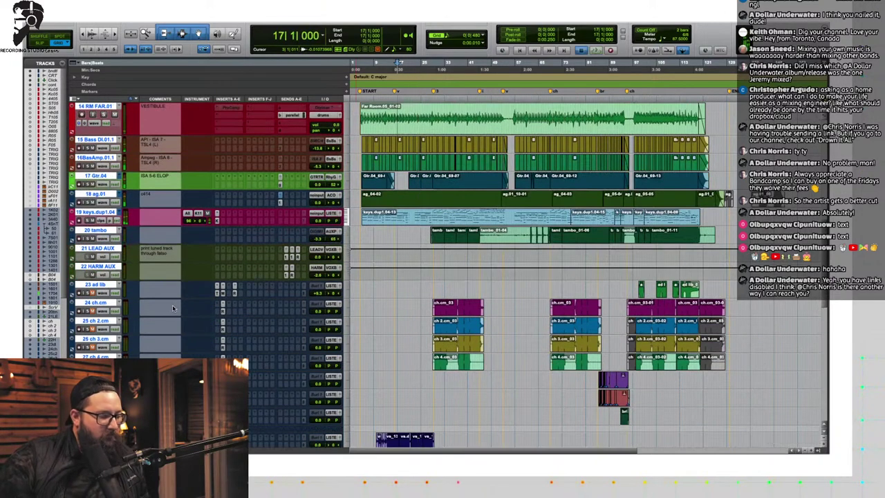
# Step: Insert a stereo FabFilter Pro-Q 3 on the DRM BUS track and pull in a band at the low end during playback
pyautogui.scroll(-3, 173, 308)
pyautogui.scroll(-3, 193, 304)
pyautogui.scroll(15, 190, 308)
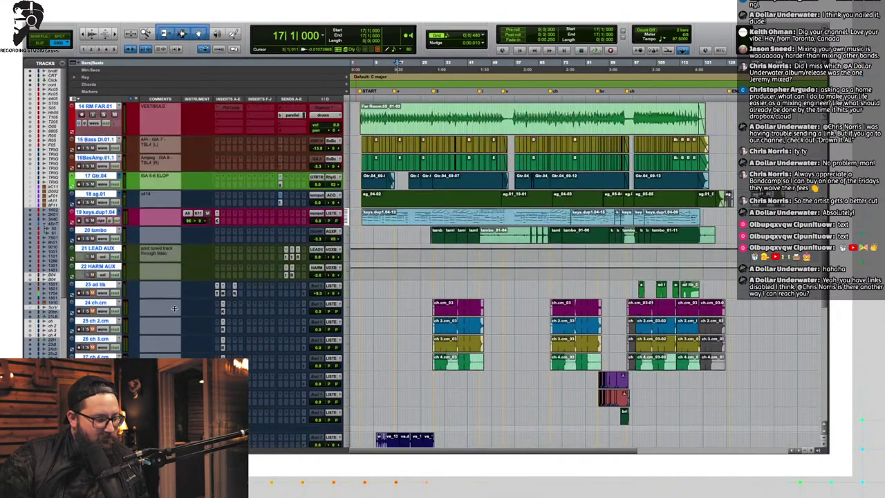
pyautogui.scroll(-6, 176, 277)
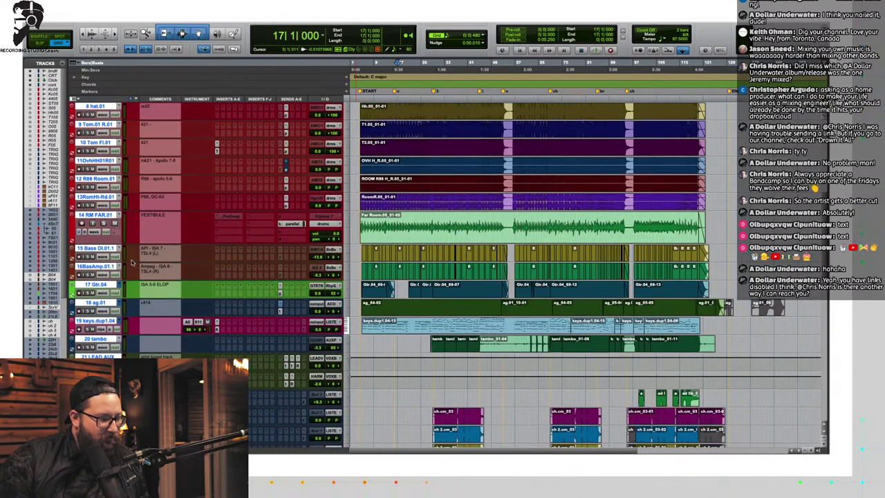
pyautogui.scroll(-8, 165, 291)
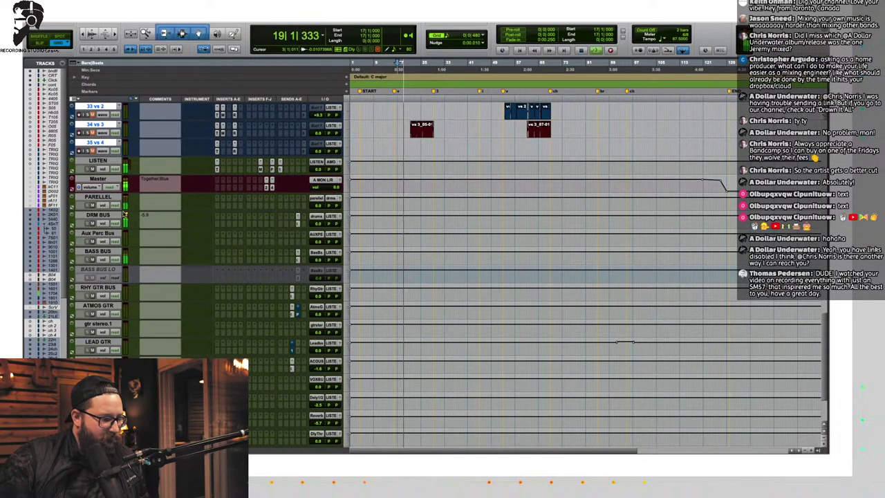
pyautogui.click(217, 218)
pyautogui.moveTo(249, 223)
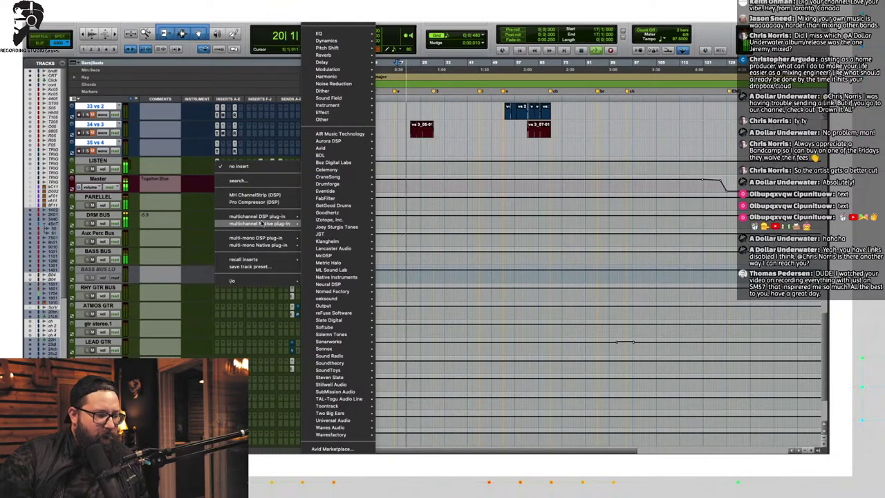
pyautogui.moveTo(332, 34)
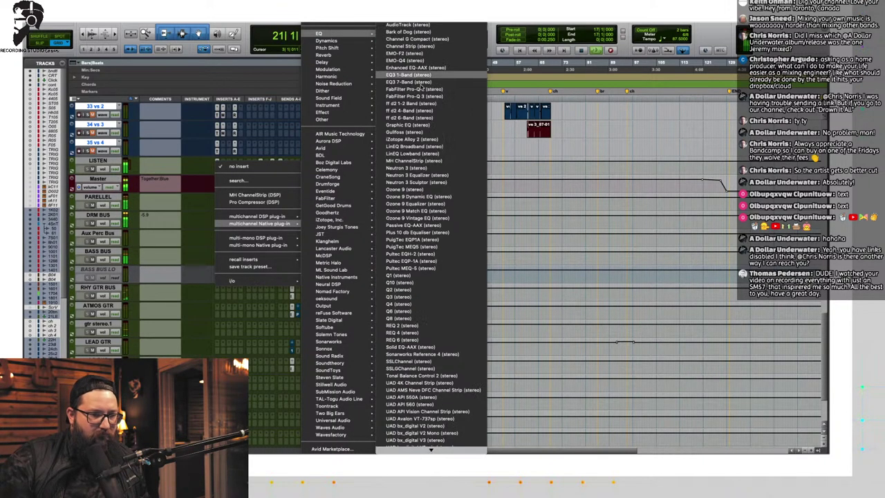
pyautogui.click(421, 96)
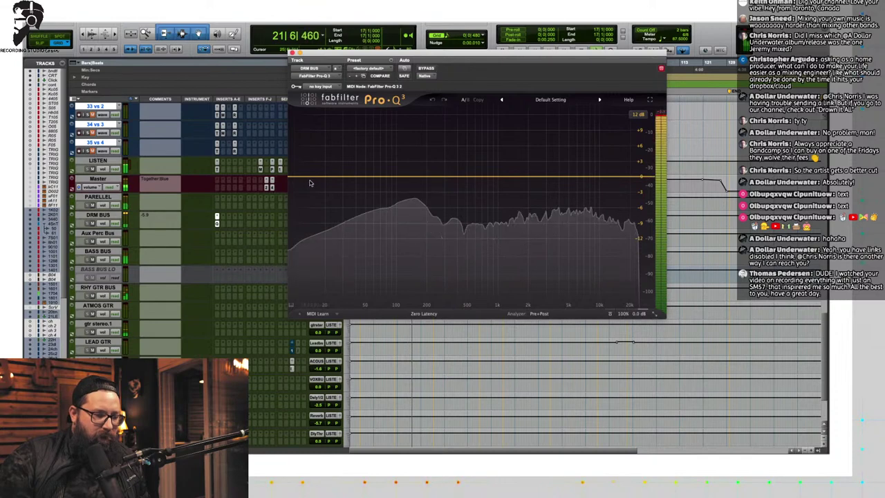
pyautogui.moveTo(309, 179); pyautogui.dragTo(353, 169)
pyautogui.click(292, 53)
# Step: Lower the Kick out.01 track's volume slightly and insert a mono FabFilter Pro-Q 3 on it
pyautogui.scroll(20, 207, 190)
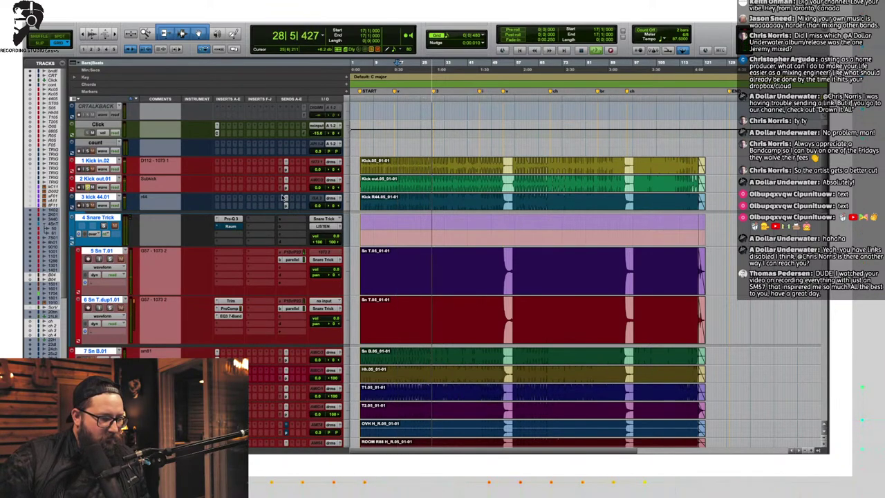
pyautogui.moveTo(319, 187); pyautogui.dragTo(316, 195)
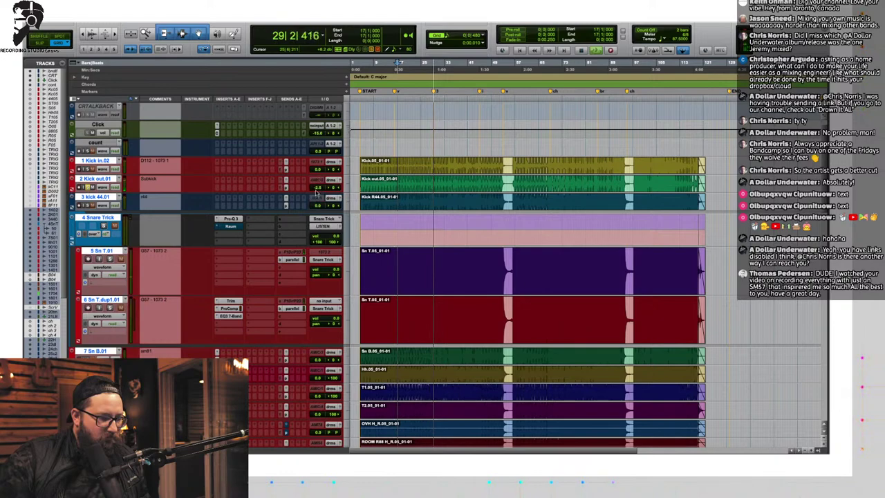
pyautogui.click(218, 180)
pyautogui.moveTo(245, 187)
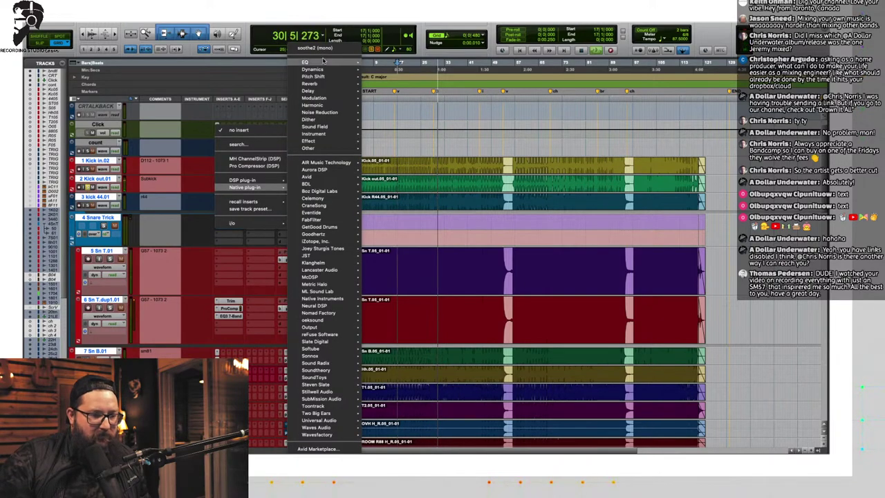
pyautogui.moveTo(318, 61)
pyautogui.click(406, 104)
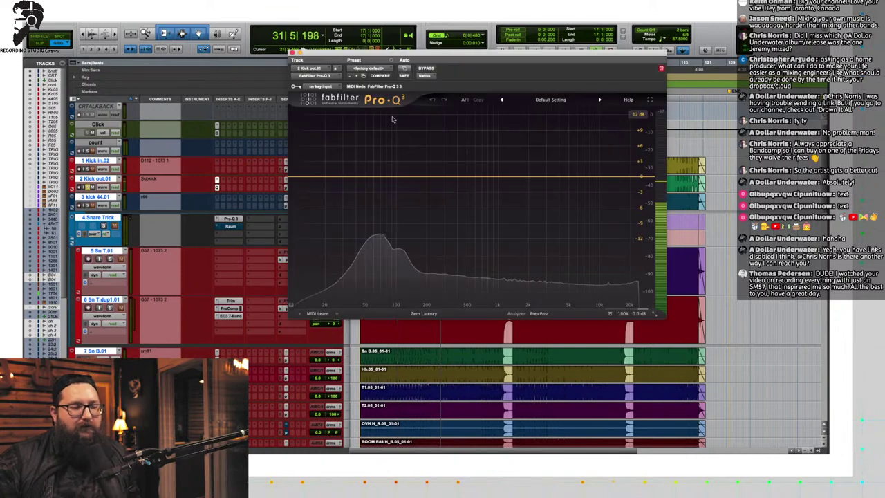
# Step: Filter Kick out.01 with a low cut at about 34 Hz and a high cut near 500 Hz, both 12 dB/oct
pyautogui.moveTo(306, 178); pyautogui.dragTo(348, 176)
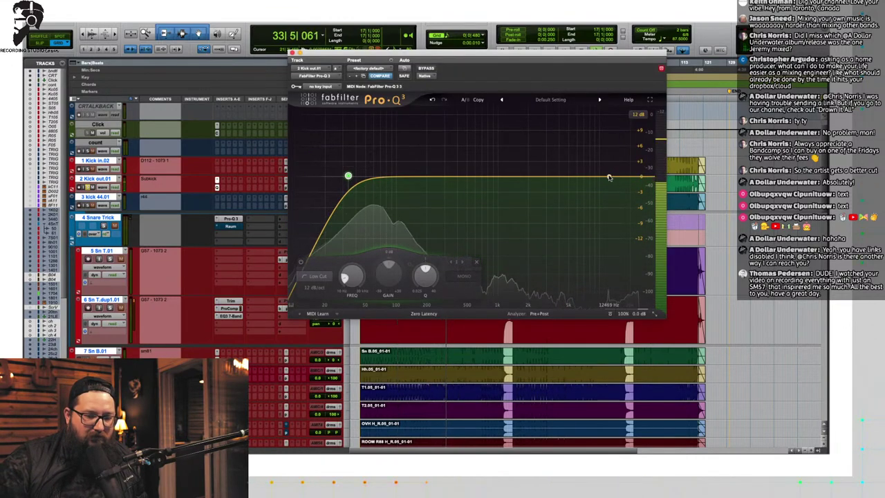
pyautogui.click(609, 177)
pyautogui.click(639, 176)
pyautogui.moveTo(639, 176); pyautogui.dragTo(463, 177)
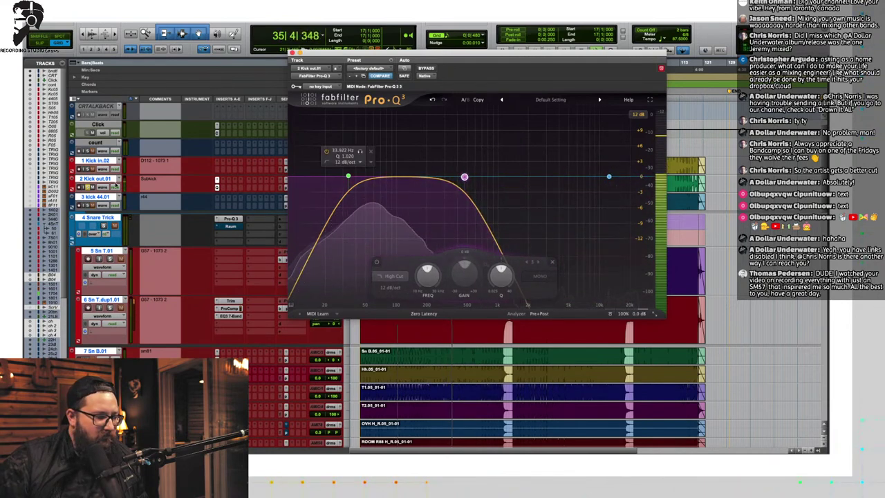
# Step: Switch the solo to kick 44.01, copy Kick out.01's Pro-Q 3 onto it, and move the high cut past 20 kHz
pyautogui.click(88, 187)
pyautogui.click(88, 205)
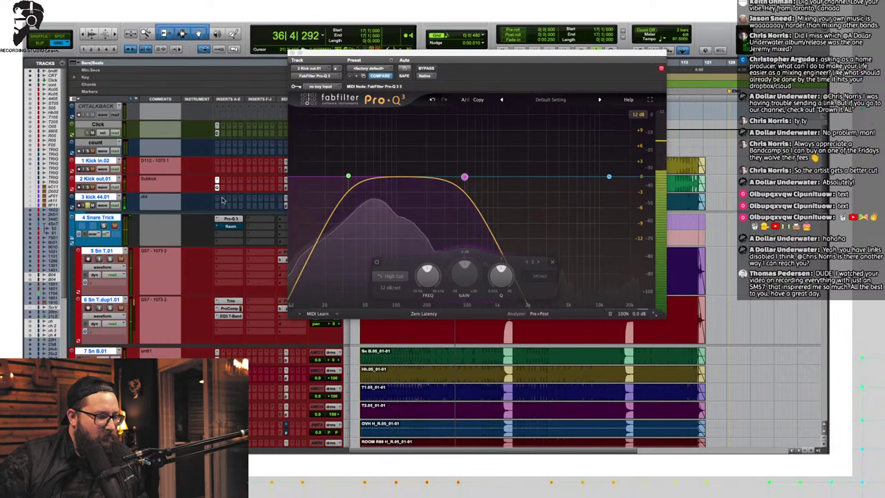
pyautogui.moveTo(217, 187); pyautogui.dragTo(217, 206)
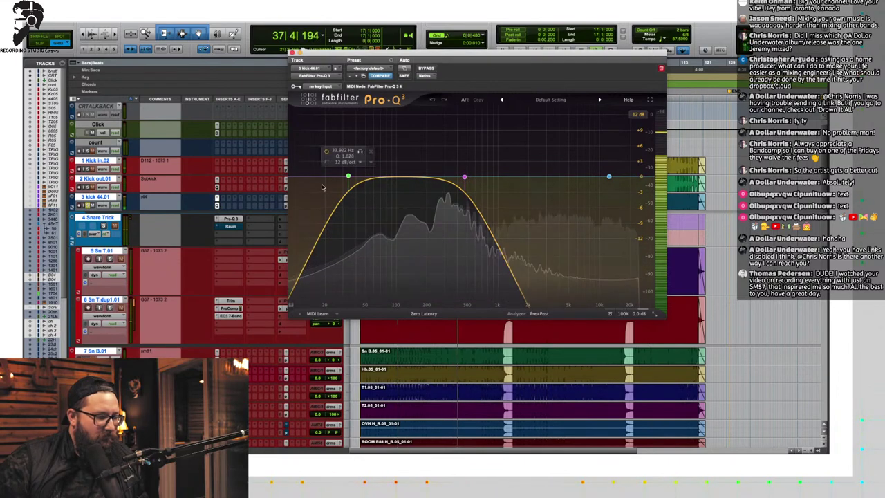
pyautogui.moveTo(464, 177); pyautogui.dragTo(648, 167)
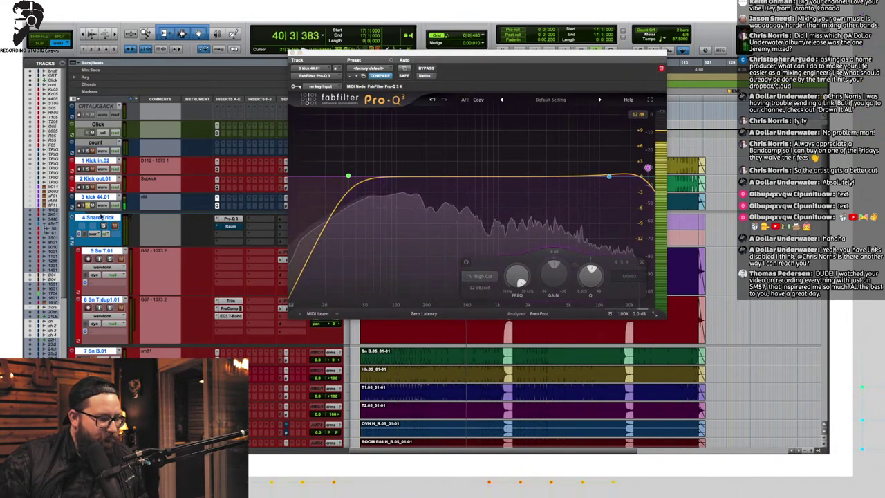
# Step: Insert FabFilter Pro-Q 3 on overhead track 11 and add a 12 dB/oct low cut at about 167 Hz
pyautogui.scroll(-3, 123, 338)
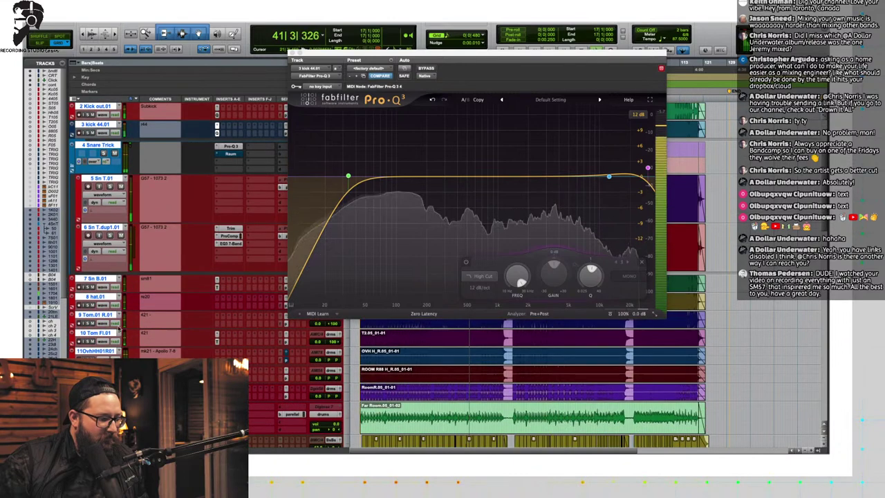
pyautogui.click(224, 355)
pyautogui.moveTo(277, 360)
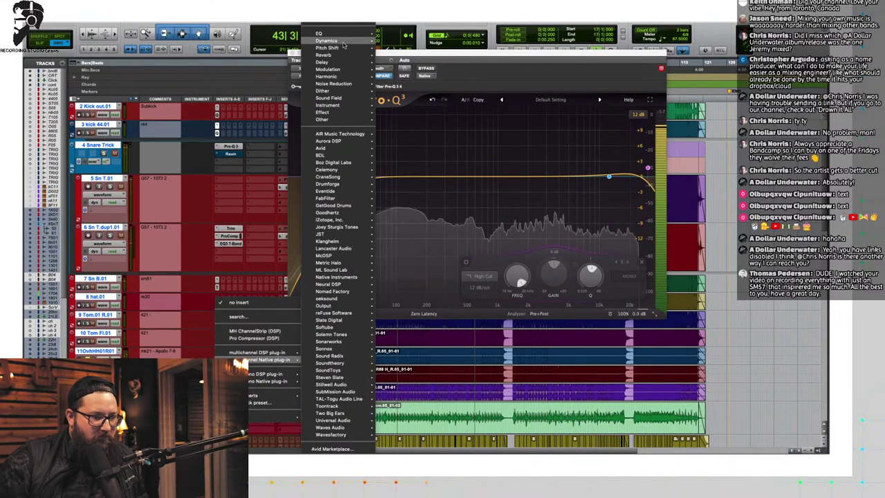
pyautogui.moveTo(325, 33)
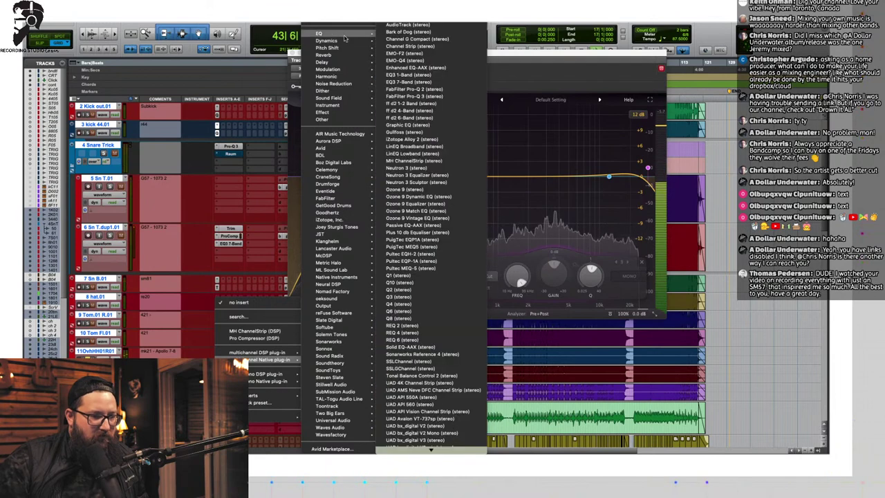
pyautogui.click(421, 97)
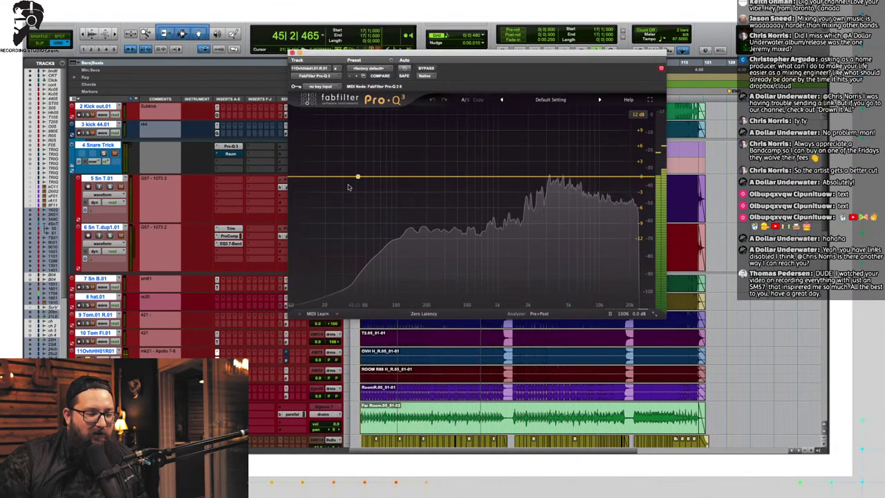
pyautogui.moveTo(306, 173); pyautogui.dragTo(418, 181)
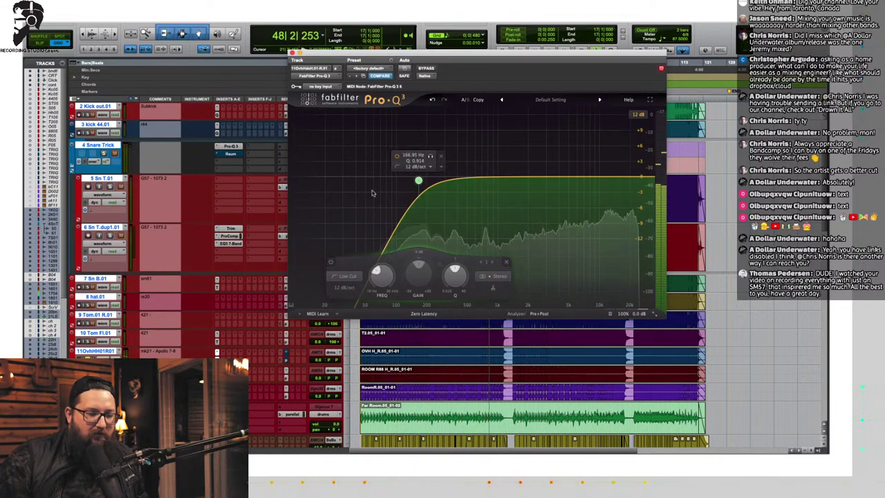
pyautogui.press('space')
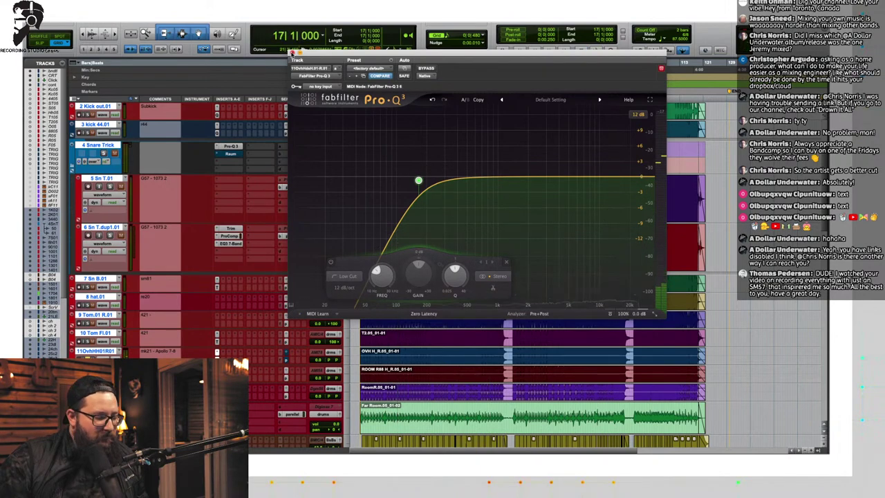
pyautogui.click(291, 53)
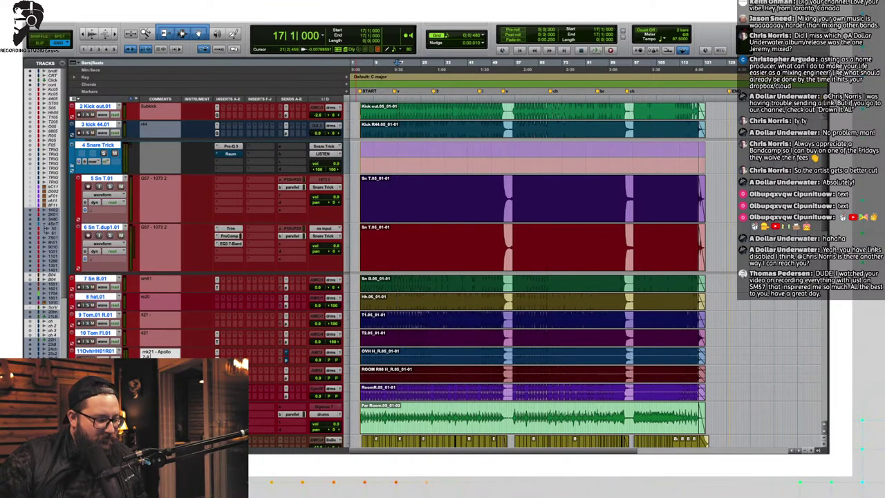
# Step: Copy the overheads' Pro-Q 3 low cut to the 12 R88 Room.01 track and restart playback from bar 17
pyautogui.click(154, 343)
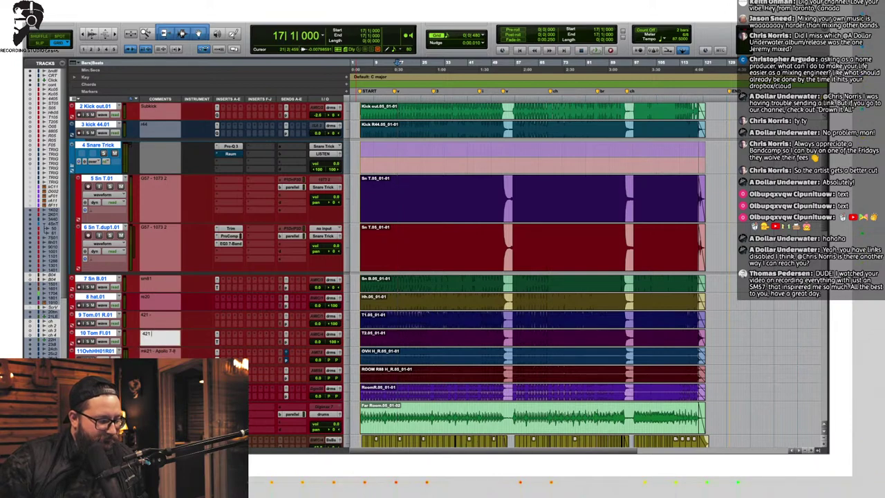
pyautogui.press('Return')
pyautogui.press('space')
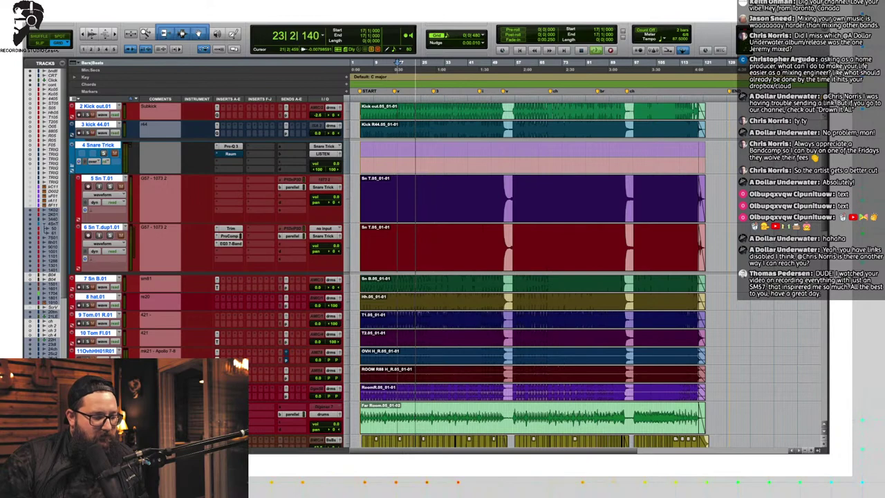
pyautogui.click(217, 370)
pyautogui.click(217, 370)
pyautogui.click(216, 370)
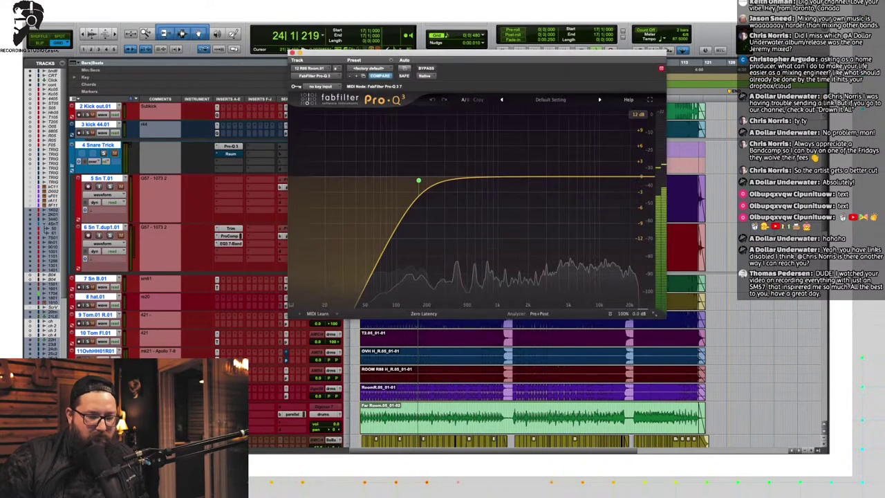
pyautogui.press('space')
pyautogui.press('space')
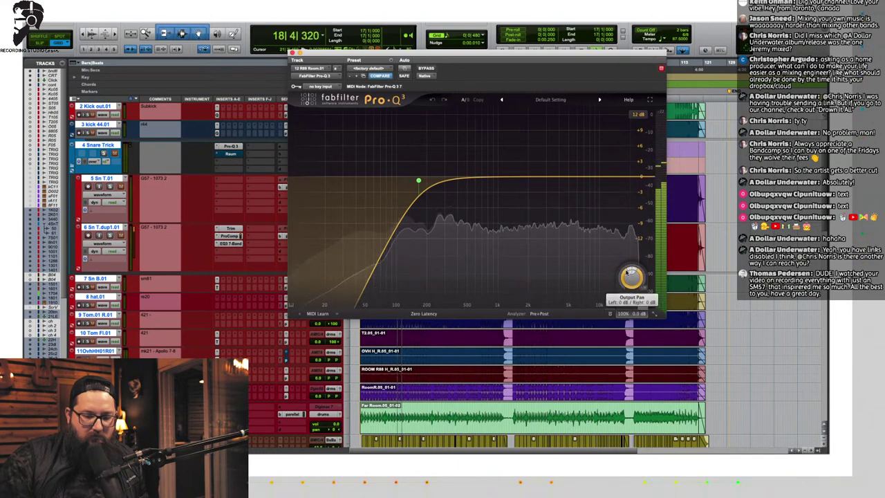
# Step: Reduce the right channel with the output pan in R88 Room's Pro-Q 3 while listening
pyautogui.moveTo(626, 272); pyautogui.dragTo(609, 287)
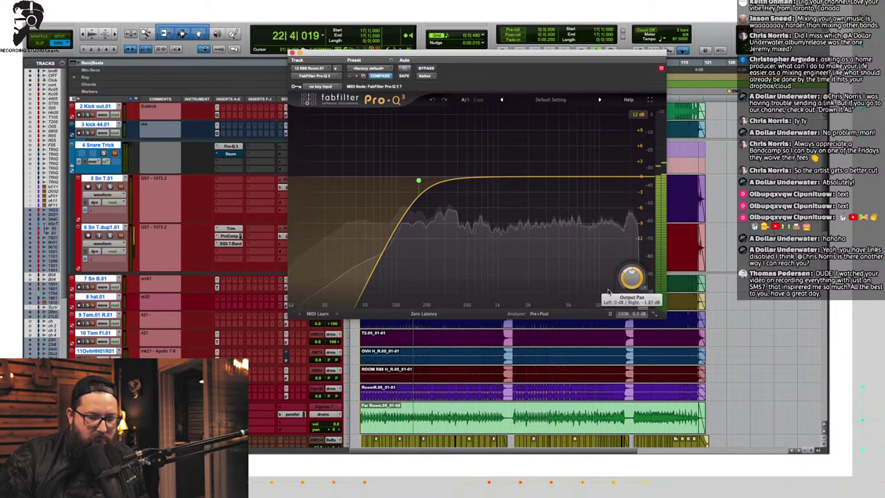
pyautogui.moveTo(609, 291); pyautogui.dragTo(607, 293)
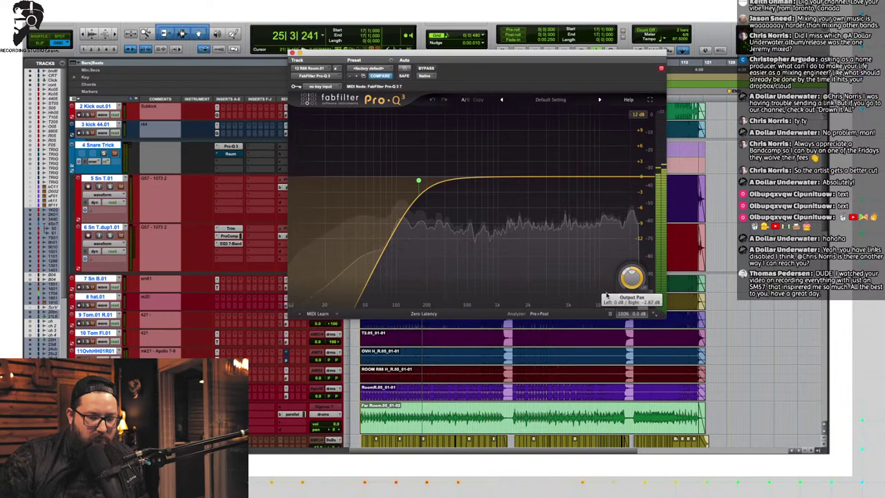
pyautogui.moveTo(606, 298); pyautogui.dragTo(605, 301)
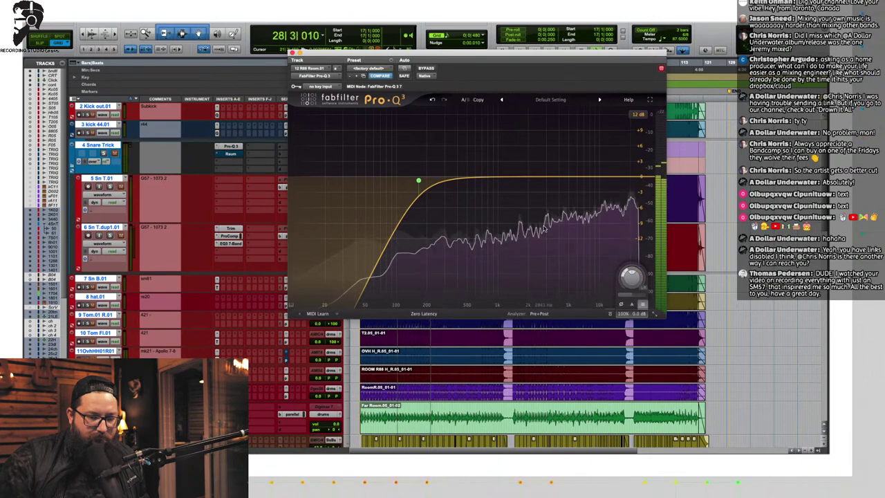
pyautogui.press('space')
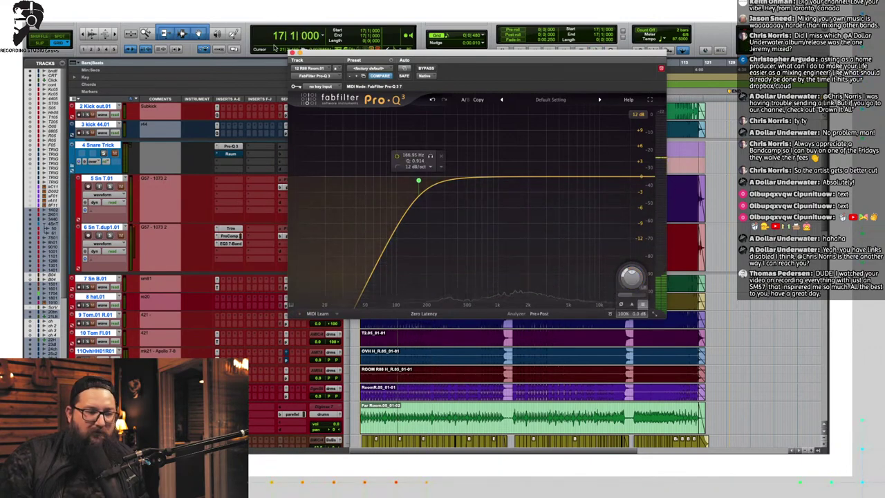
pyautogui.click(291, 53)
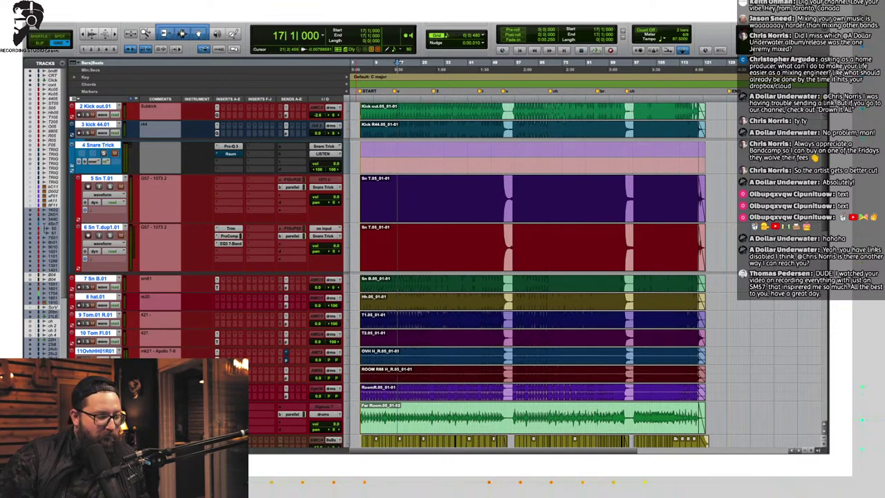
# Step: Copy the Pro-Q 3 low cut to the 13 RoomHat-Ride.01 track, adjust its output balance, and replay from bar 17
pyautogui.press('space')
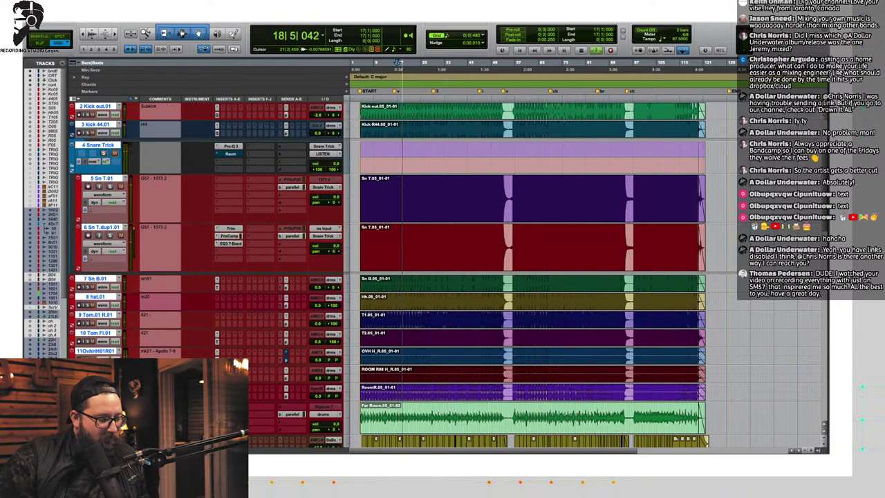
pyautogui.click(217, 388)
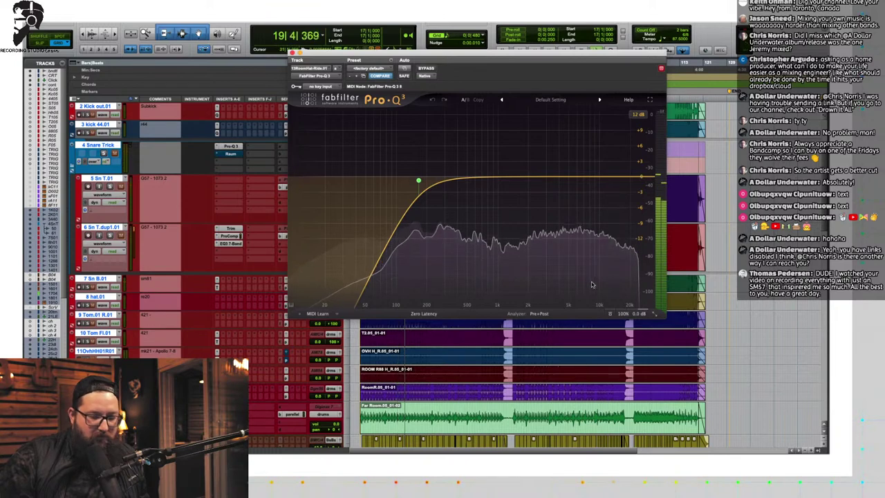
pyautogui.moveTo(638, 315)
pyautogui.moveTo(642, 275)
pyautogui.mouseDown()
pyautogui.moveTo(647, 248)
pyautogui.moveTo(643, 261)
pyautogui.mouseUp()
pyautogui.press('space')
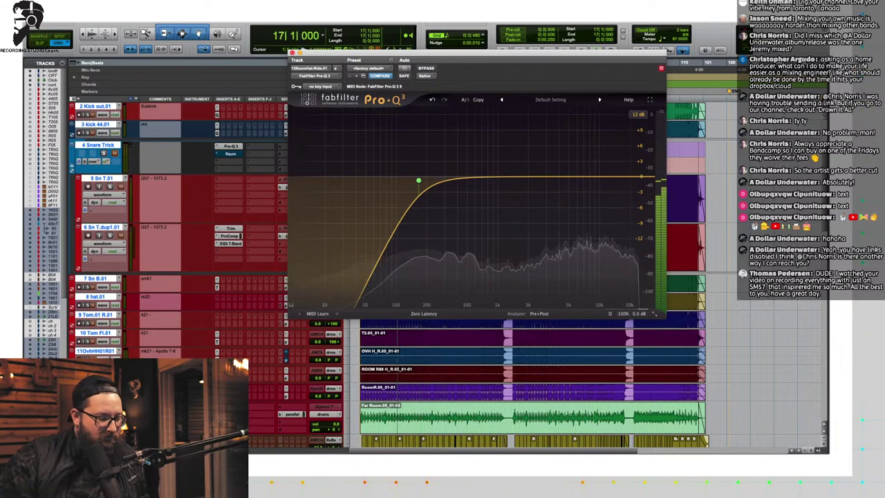
pyautogui.press('space')
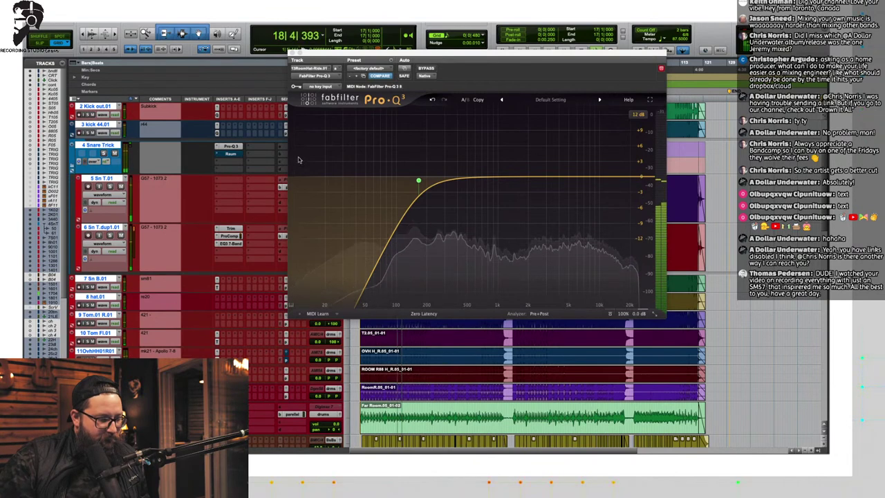
# Step: Close the Pro-Q 3 window, stop playback, and make the PARELLEL track inactive
pyautogui.click(291, 53)
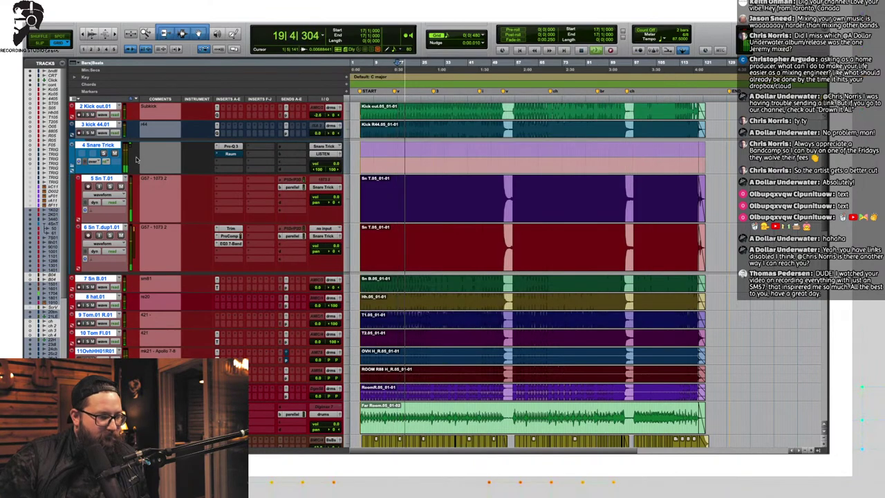
pyautogui.scroll(3, 118, 197)
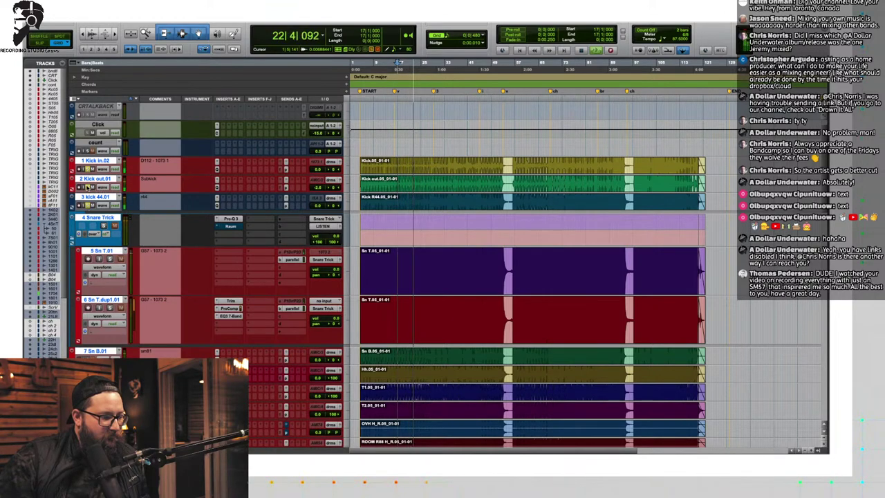
pyautogui.scroll(-10, 102, 333)
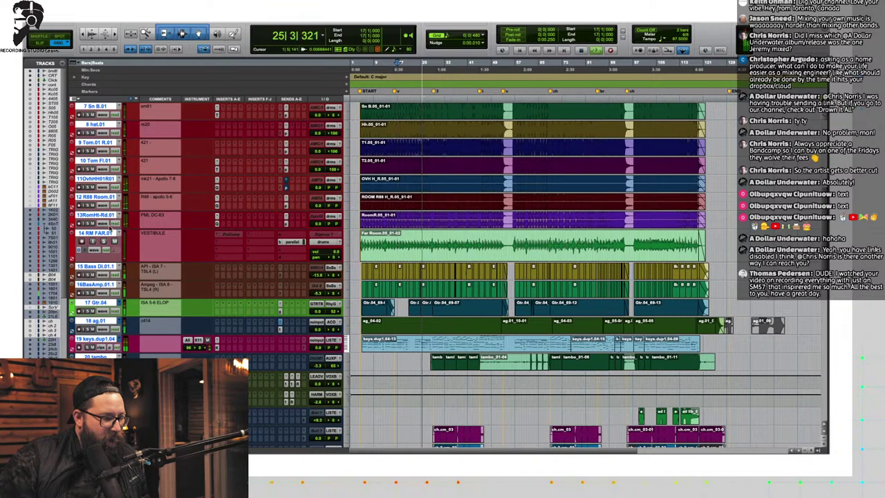
pyautogui.scroll(-15, 83, 277)
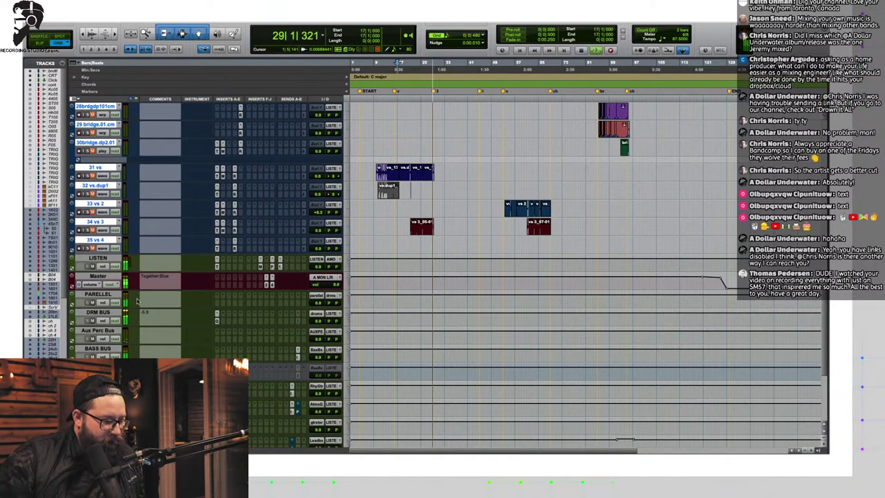
pyautogui.press('space')
pyautogui.rightClick(97, 295)
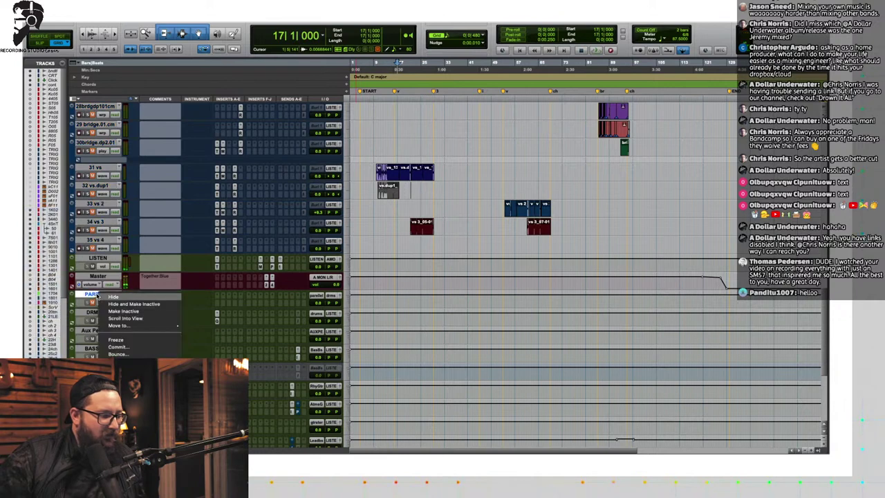
pyautogui.click(128, 305)
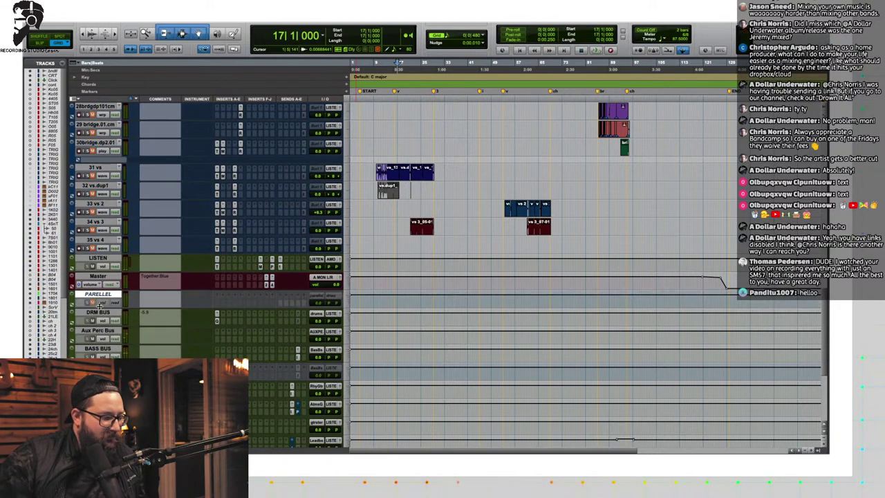
# Step: Play the session from bar 17 to listen to the drums without the PARELLEL track, and stop playback
pyautogui.press('space')
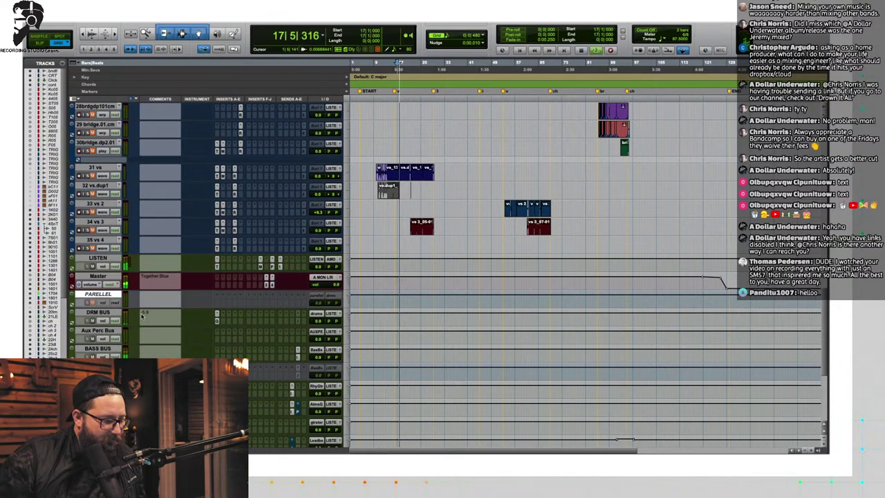
pyautogui.scroll(5, 132, 305)
pyautogui.scroll(10, 132, 305)
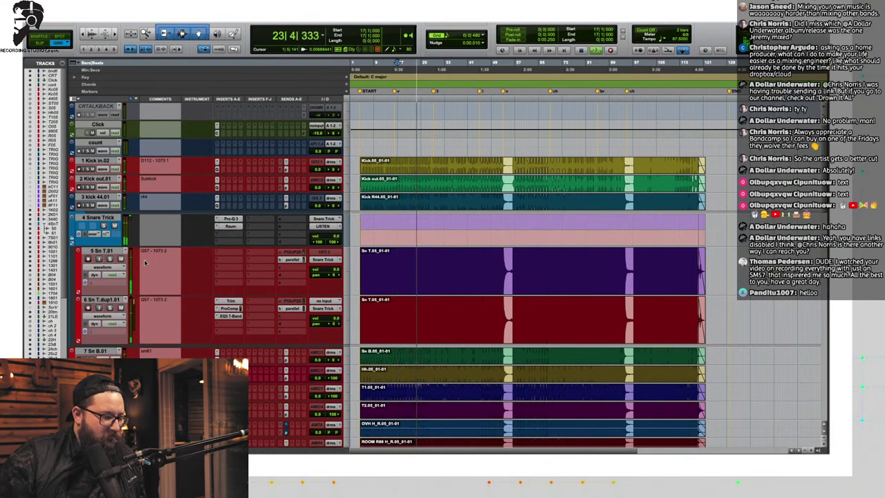
pyautogui.scroll(-5, 139, 249)
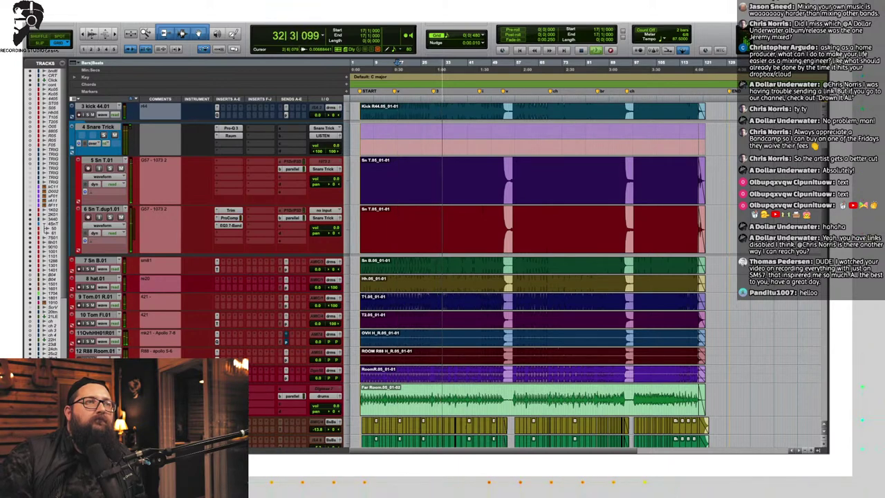
pyautogui.press('space')
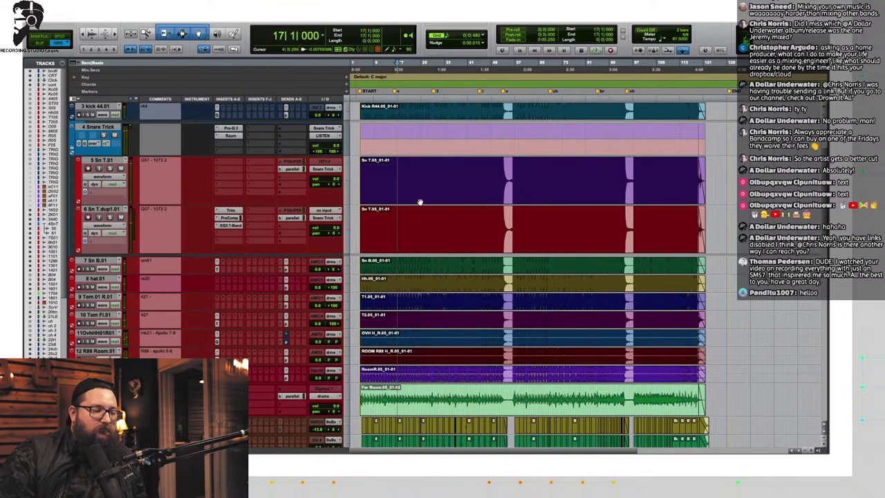
# Step: Place the playback start position at bar 28
pyautogui.scroll(-10, 423, 196)
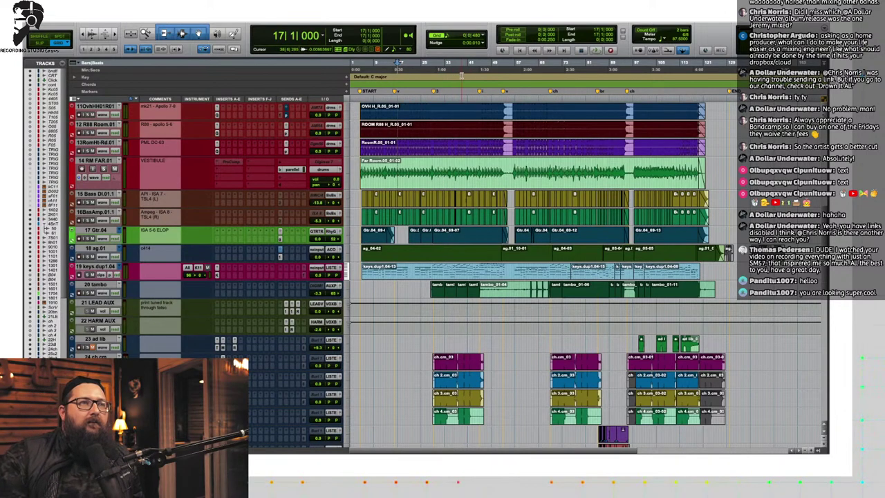
pyautogui.click(428, 108)
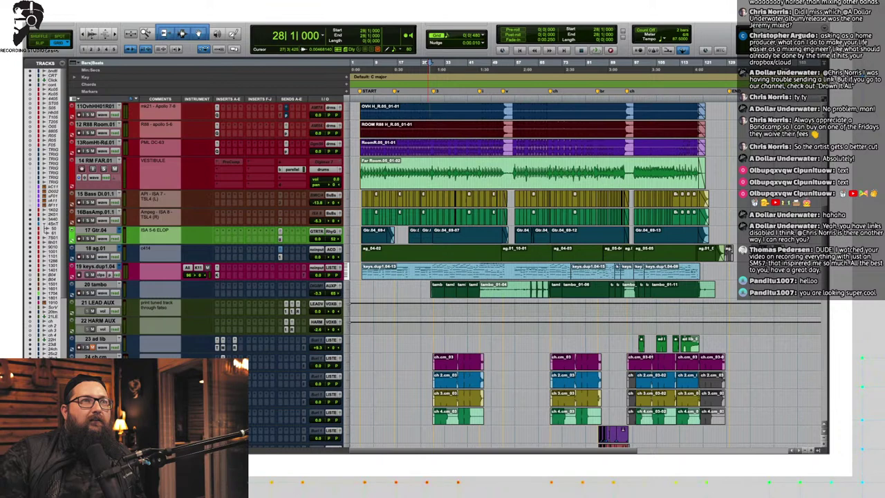
# Step: Play the session from bar 33 beat 4 to listen to the mix, and stop playback
pyautogui.click(446, 119)
pyautogui.click(445, 124)
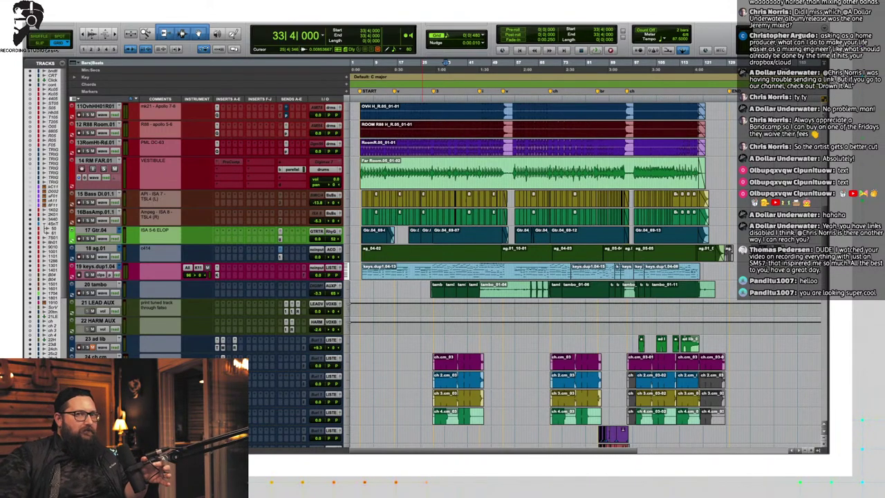
pyautogui.press('space')
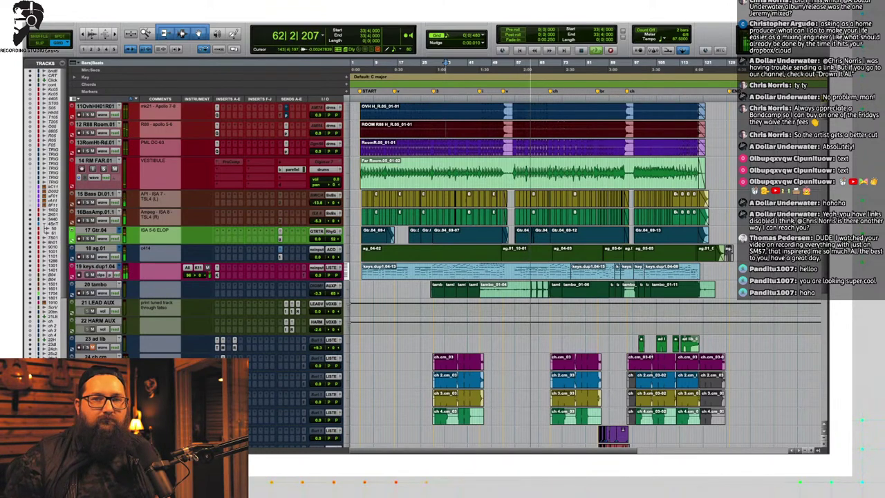
pyautogui.press('space')
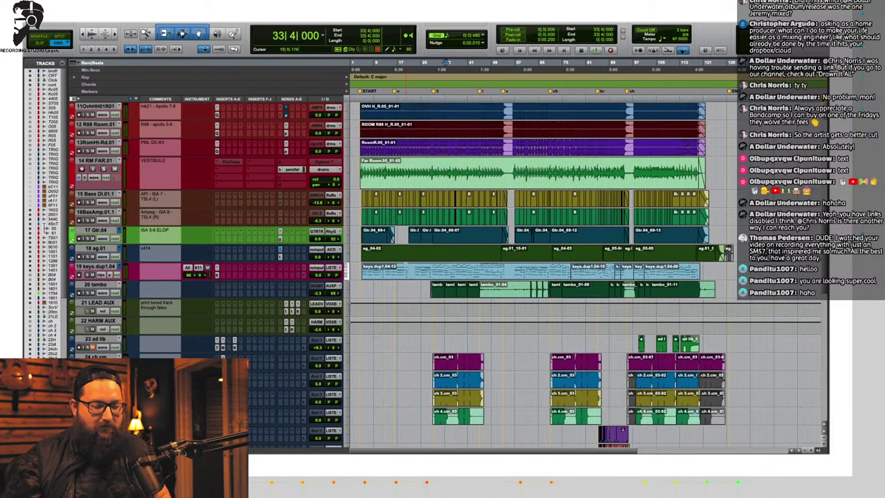
# Step: Listen to the song from bar 8 beat 5 while looking through the track list from drums to vocals
pyautogui.click(373, 284)
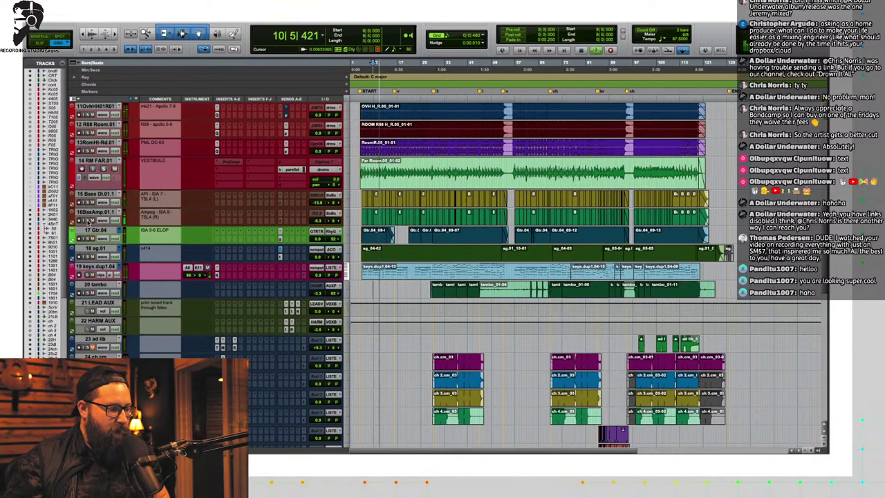
pyautogui.scroll(8, 90, 199)
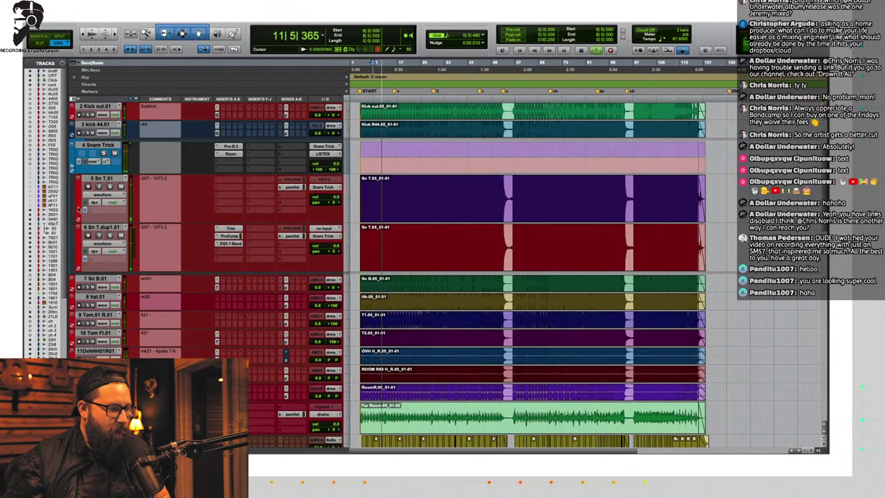
pyautogui.scroll(-2, 114, 310)
pyautogui.scroll(-10, 114, 310)
pyautogui.scroll(11, 104, 303)
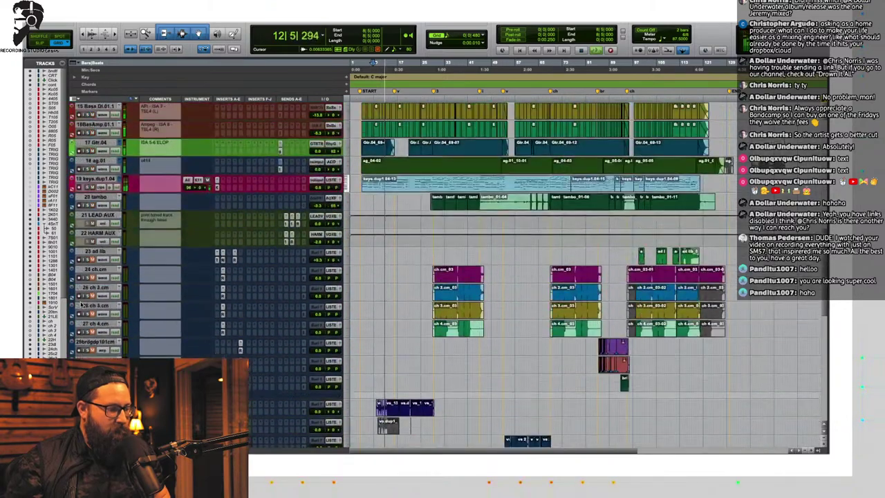
pyautogui.press('space')
pyautogui.scroll(6, 100, 290)
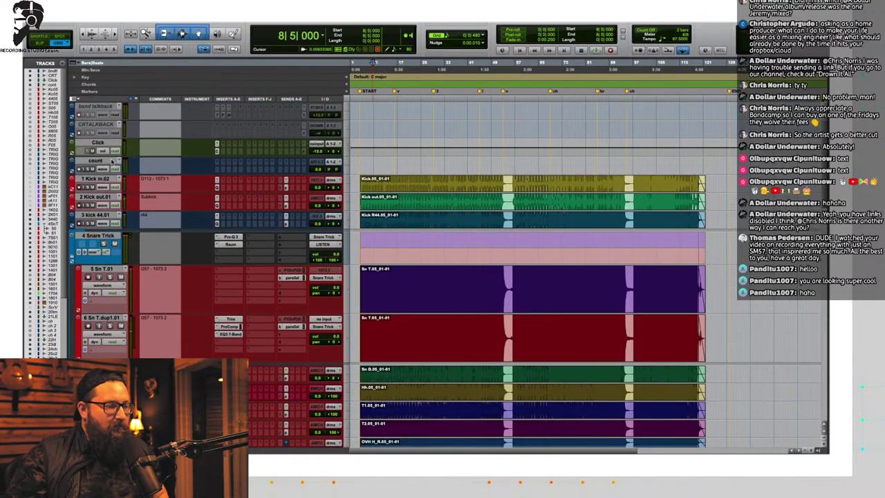
# Step: Move the three kick tracks into a new stereo routing folder named Kick, with the tracks routed to the folder
pyautogui.click(100, 180)
pyautogui.keyDown('shift'); pyautogui.click(97, 215); pyautogui.keyUp('shift')
pyautogui.rightClick(100, 216)
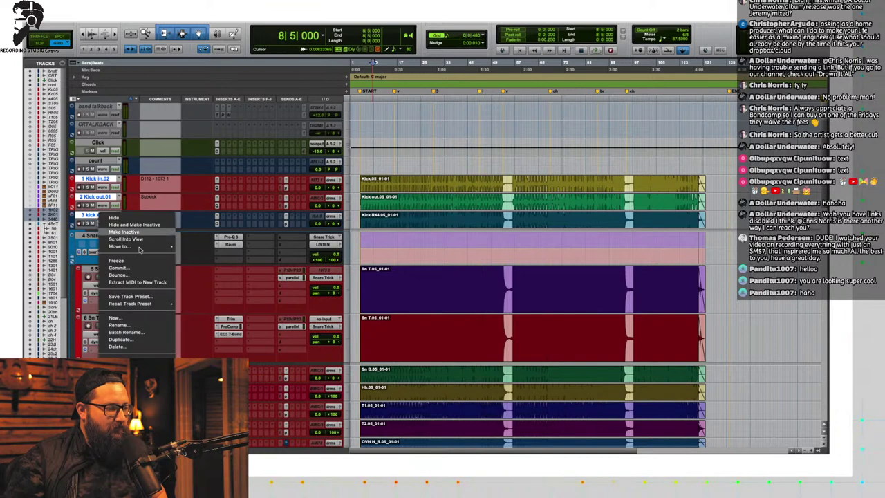
pyautogui.moveTo(138, 246)
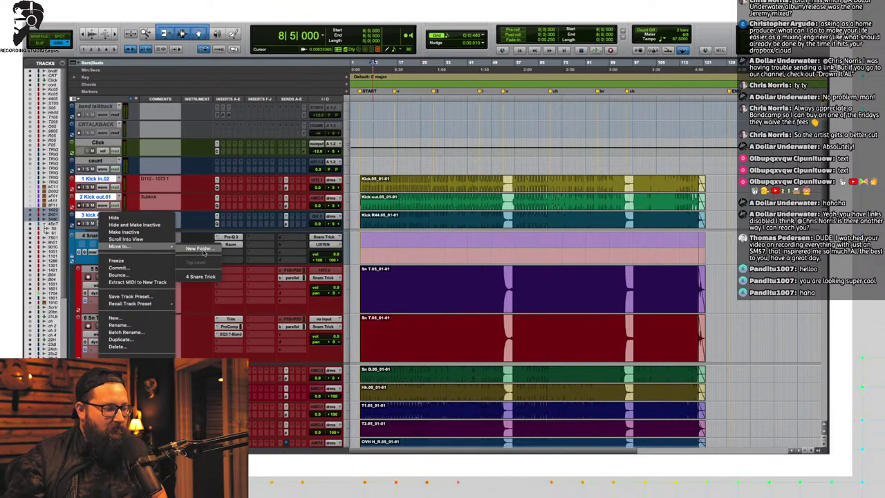
pyautogui.click(203, 249)
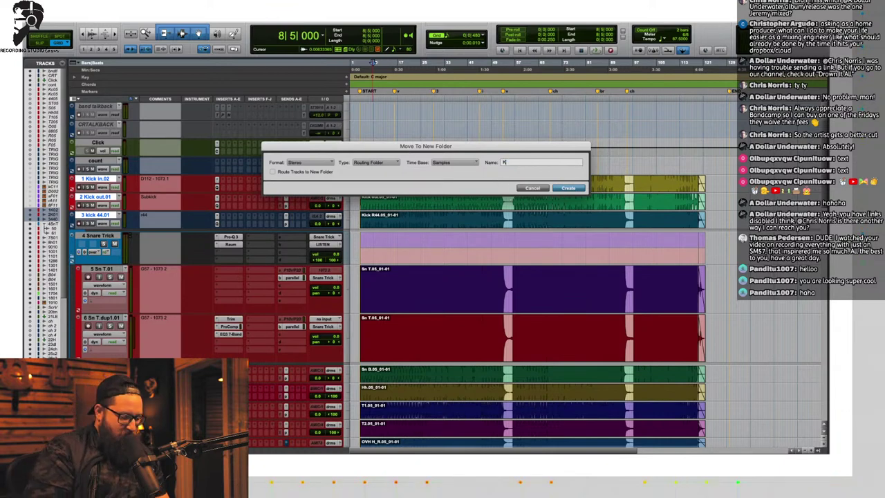
pyautogui.write('Kick')
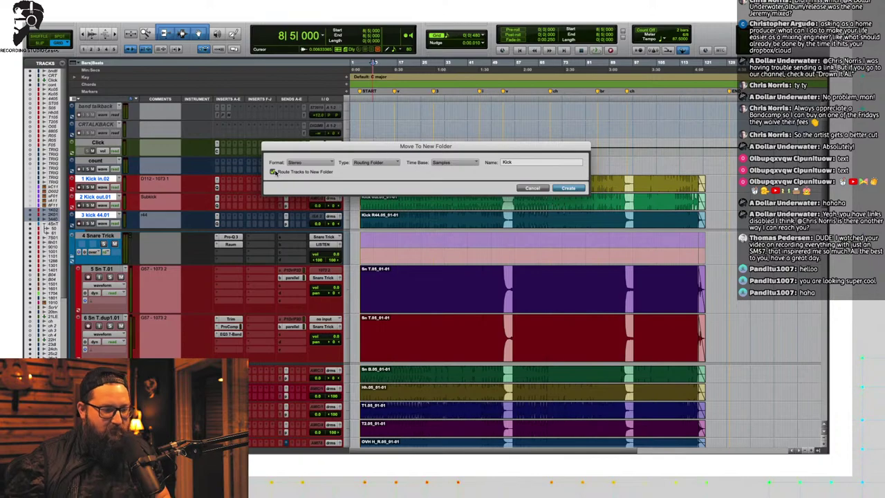
pyautogui.press('Return')
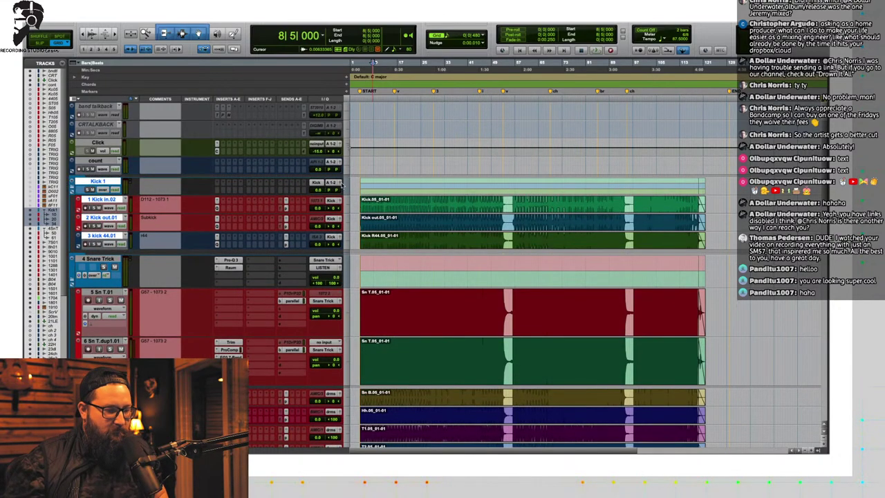
# Step: Route the new kick folder's output to the stereo drums bus
pyautogui.click(339, 184)
pyautogui.moveTo(343, 189)
pyautogui.scroll(-10, 406, 277)
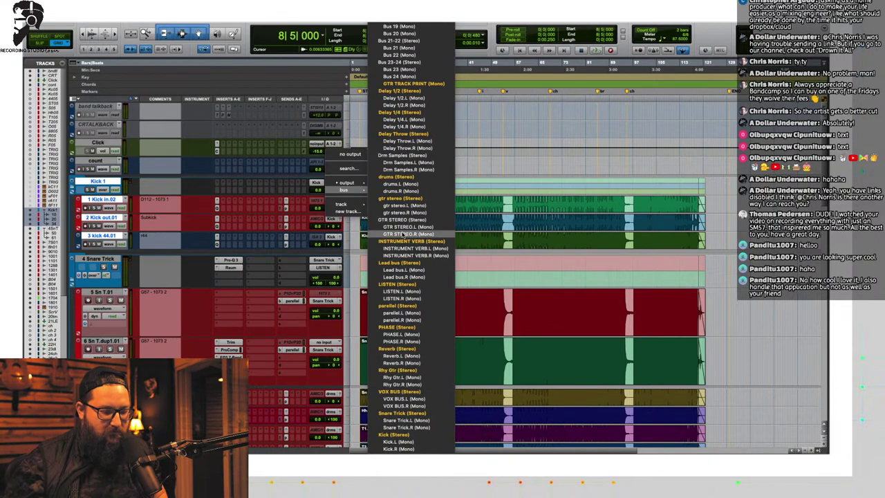
pyautogui.scroll(5, 410, 209)
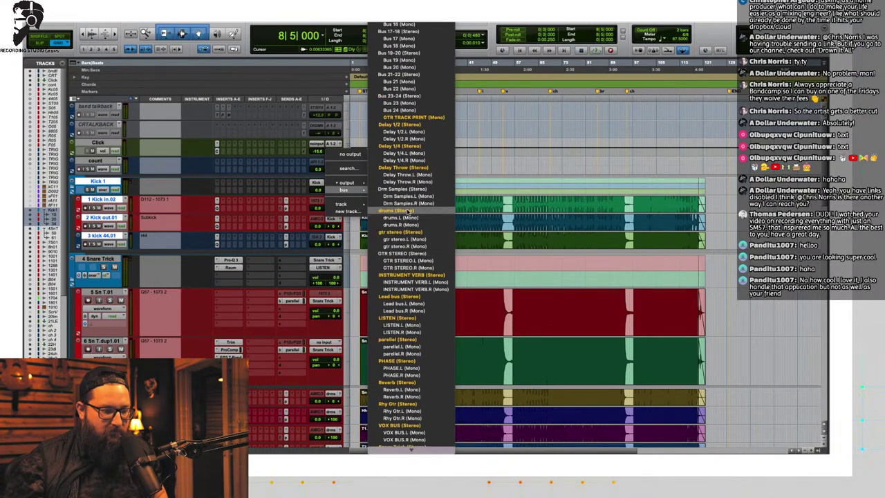
pyautogui.scroll(5, 409, 206)
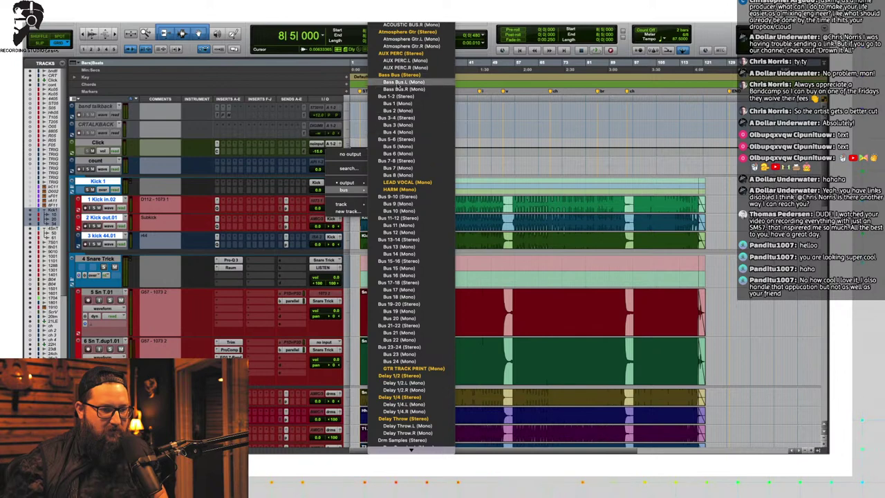
pyautogui.scroll(-3, 408, 370)
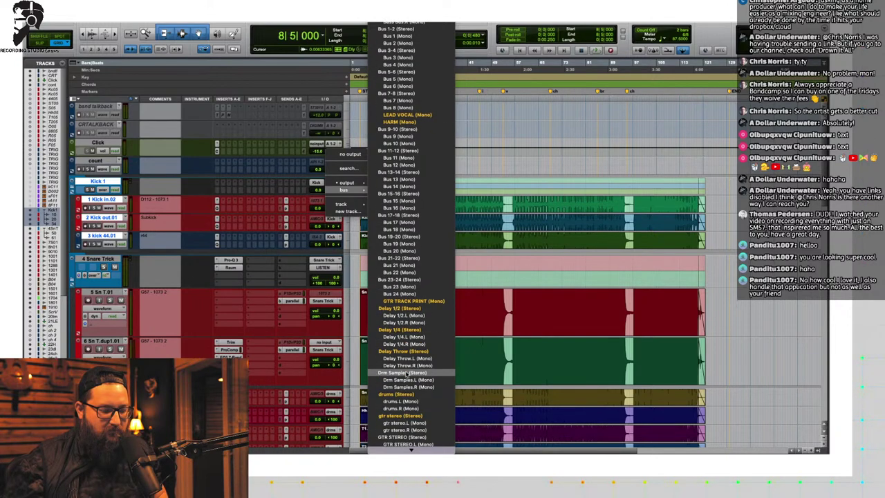
pyautogui.click(400, 396)
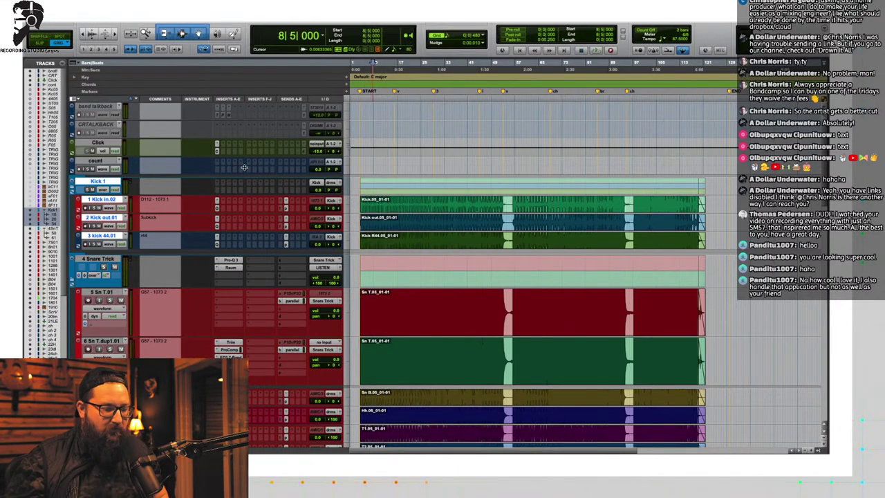
# Step: Solo the kick folder and audition it from bar 8 beat 5
pyautogui.press('space')
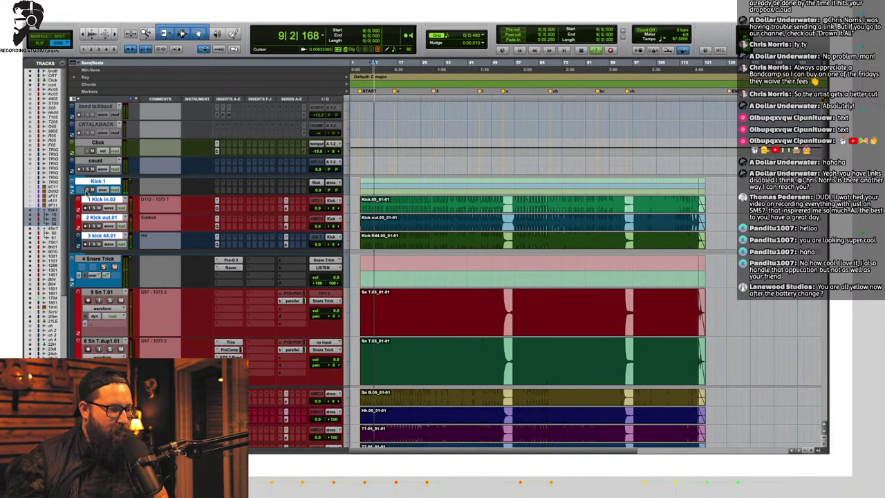
pyautogui.click(221, 183)
pyautogui.click(202, 186)
pyautogui.press('space')
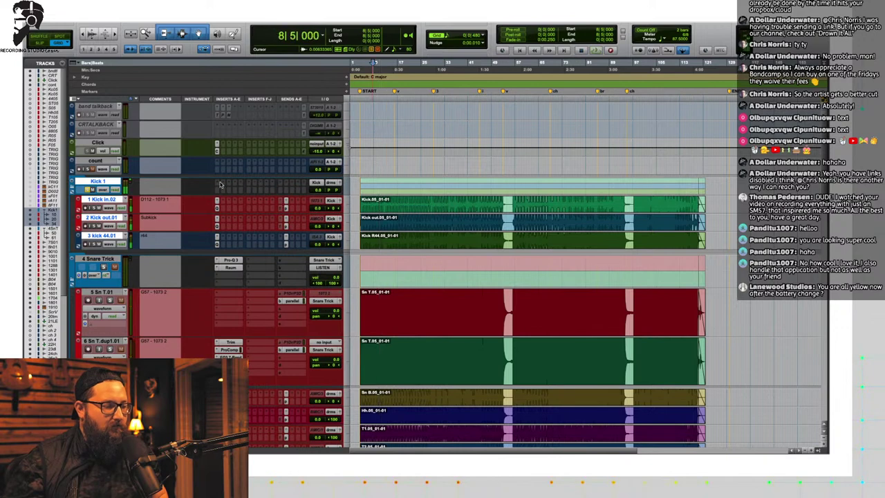
# Step: Insert the stereo BD BG-Drums plug-in on the kick folder's first insert slot and start playback
pyautogui.click(216, 184)
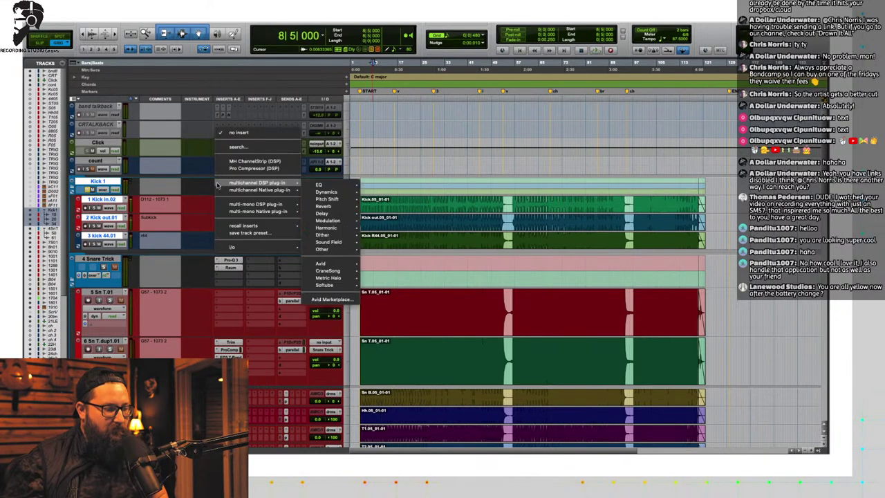
pyautogui.moveTo(257, 189)
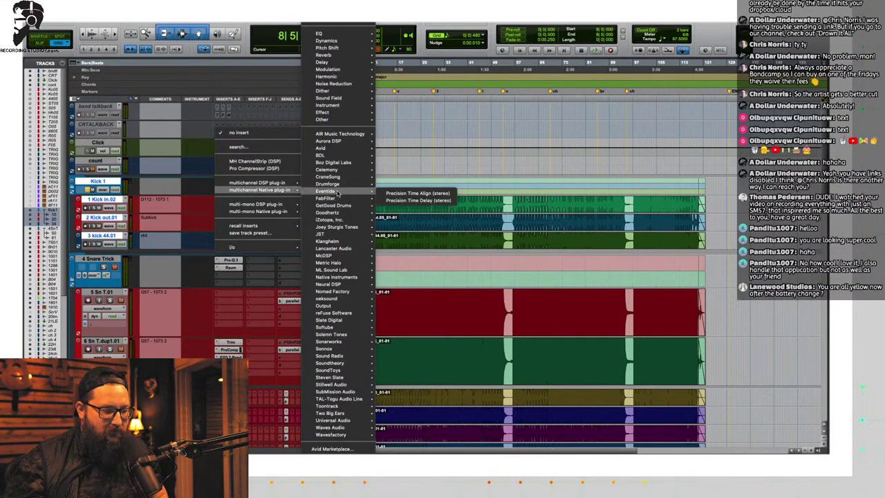
pyautogui.moveTo(332, 233)
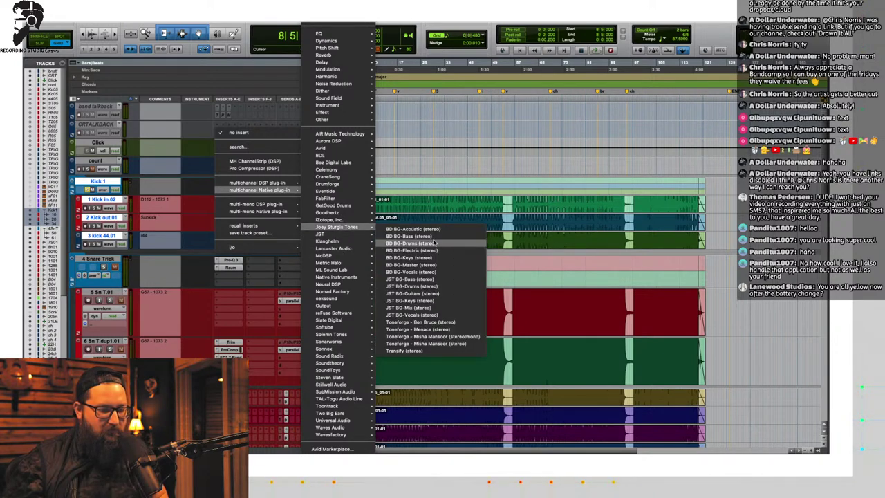
pyautogui.click(434, 242)
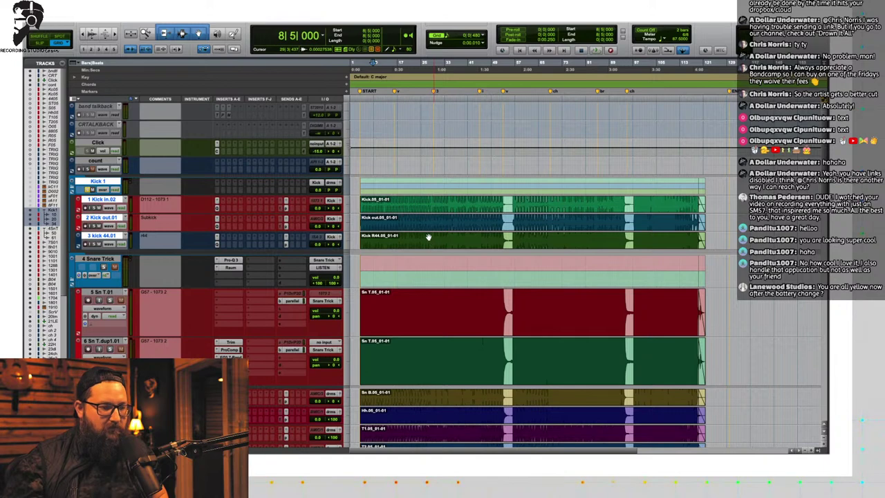
pyautogui.press('space')
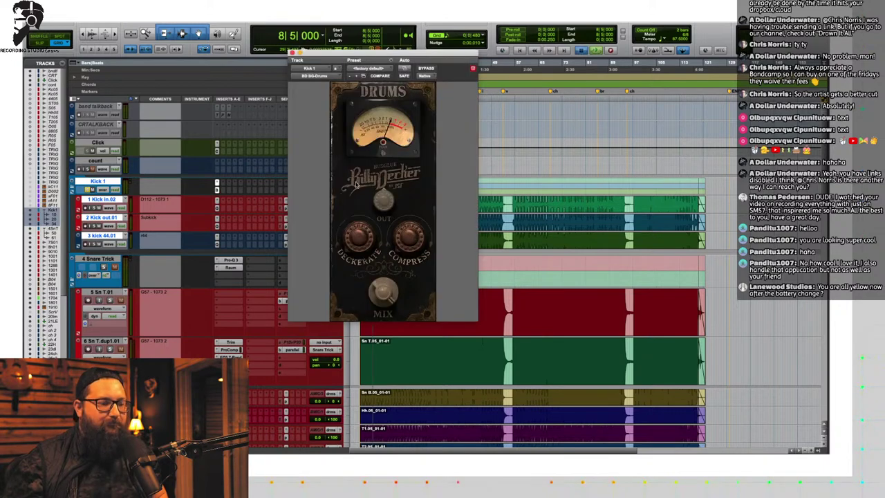
# Step: Adjust the Deckerate and Compress knobs of the kick folder's BD BG-Drums while listening, and stop playback
pyautogui.moveTo(357, 239); pyautogui.dragTo(358, 213)
pyautogui.moveTo(401, 244); pyautogui.dragTo(401, 233)
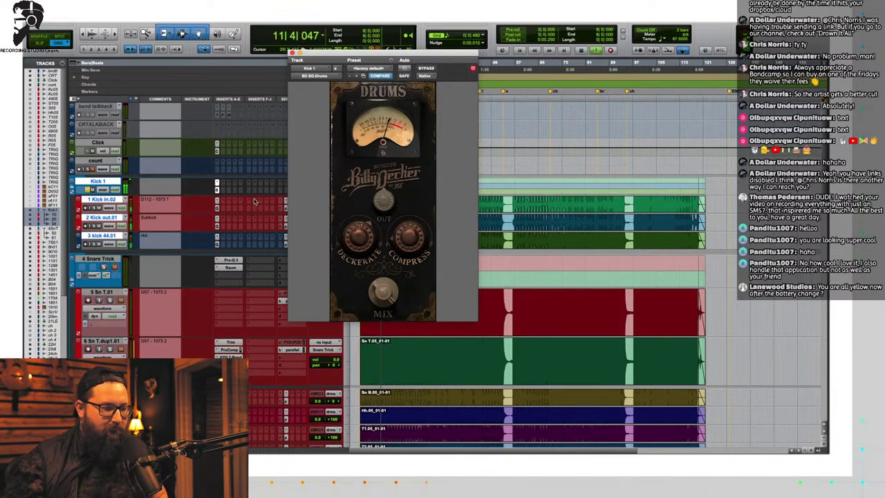
pyautogui.press('space')
# Step: Copy the kick folder's BD BG-Drums to the Snare Trick folder and place it ahead of Raum, auditioning Snare Trick in solo
pyautogui.click(217, 190)
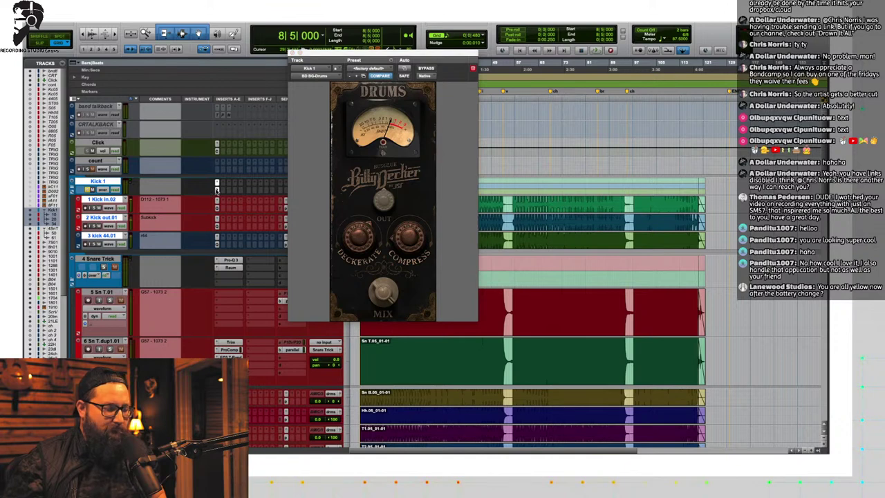
pyautogui.moveTo(224, 261); pyautogui.dragTo(215, 278)
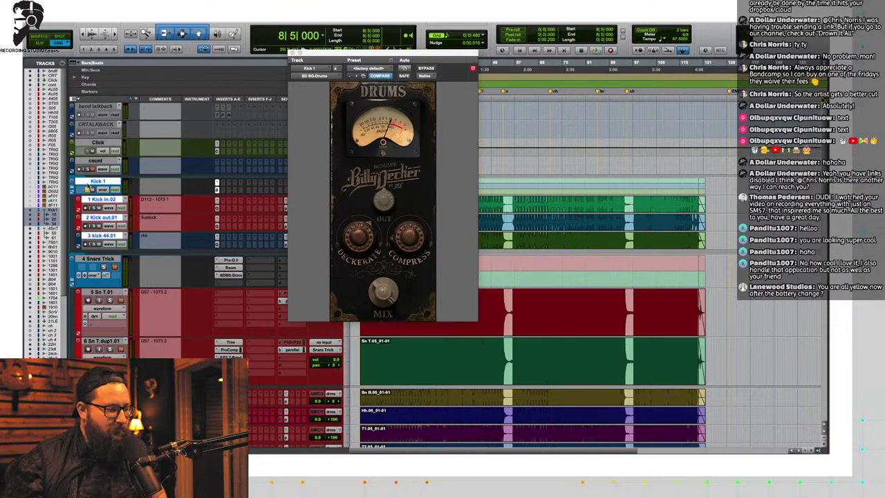
pyautogui.click(103, 267)
pyautogui.press('space')
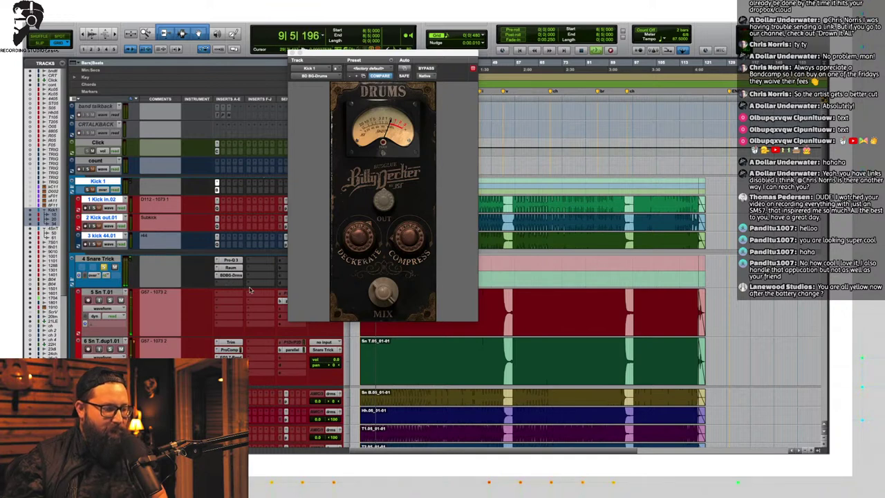
pyautogui.moveTo(239, 272); pyautogui.dragTo(239, 283)
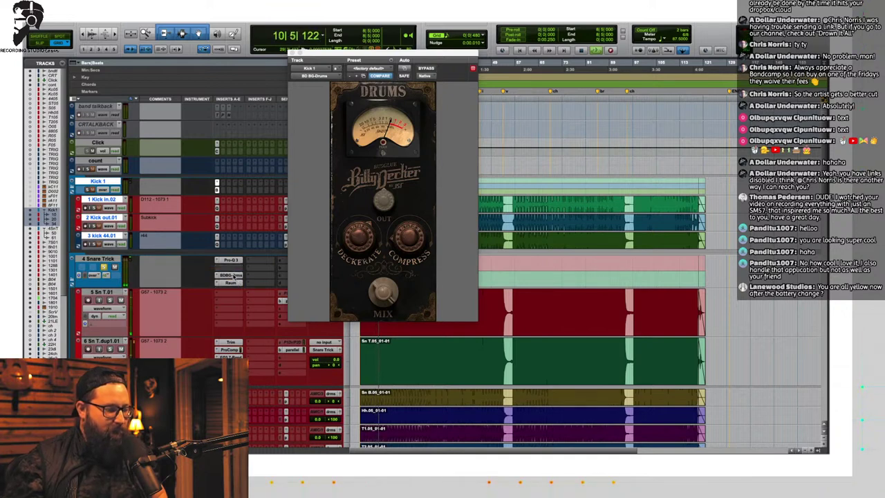
# Step: Adjust Deckerate in Snare Trick's BD BG-Drums, and close the plug-in after taking the folder out of solo
pyautogui.click(233, 276)
pyautogui.moveTo(350, 237); pyautogui.dragTo(354, 233)
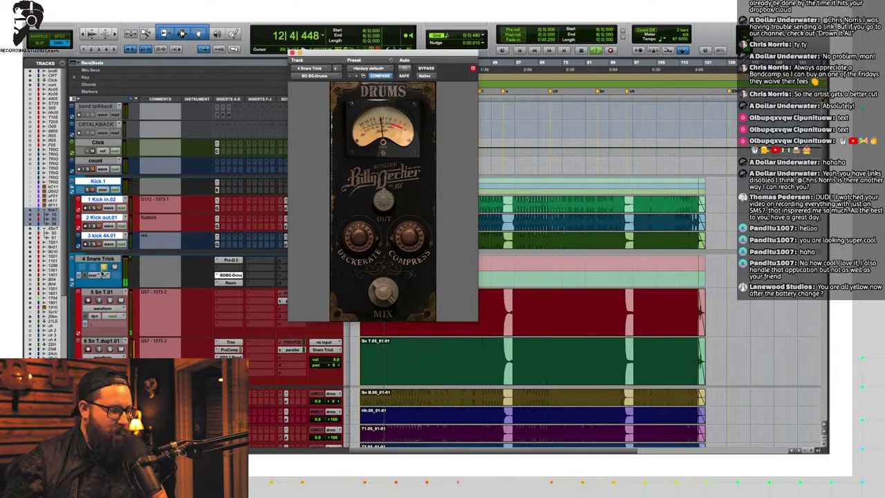
pyautogui.click(103, 268)
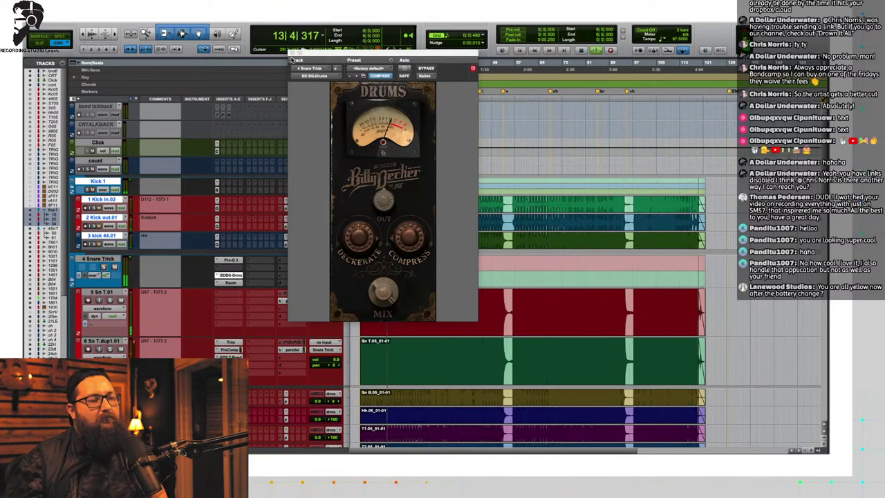
pyautogui.click(292, 60)
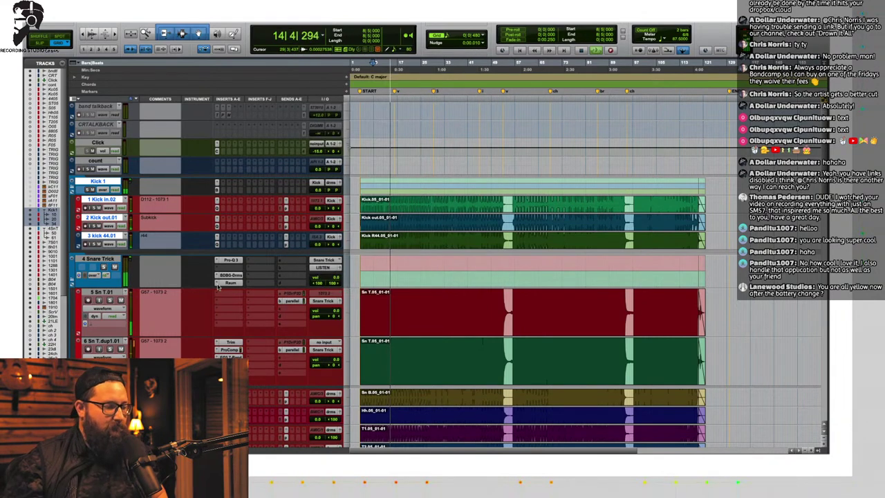
# Step: Review the drum tracks during playback and open the kick folder's BD BG-Drums to check its settings
pyautogui.scroll(-2, 207, 284)
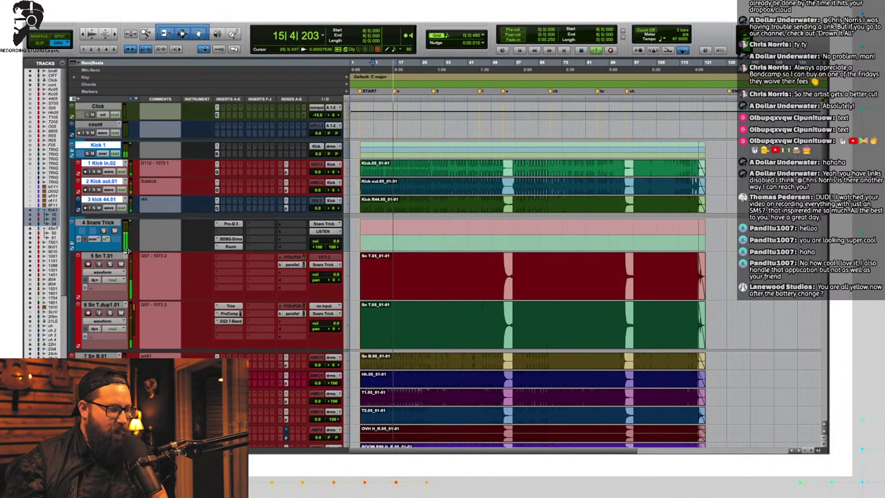
pyautogui.scroll(-5, 127, 252)
pyautogui.scroll(5, 163, 234)
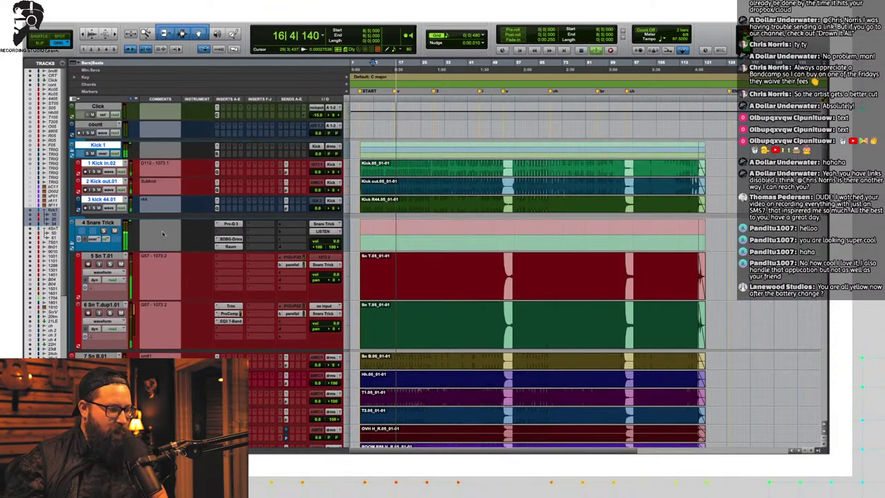
pyautogui.click(217, 150)
pyautogui.moveTo(387, 203)
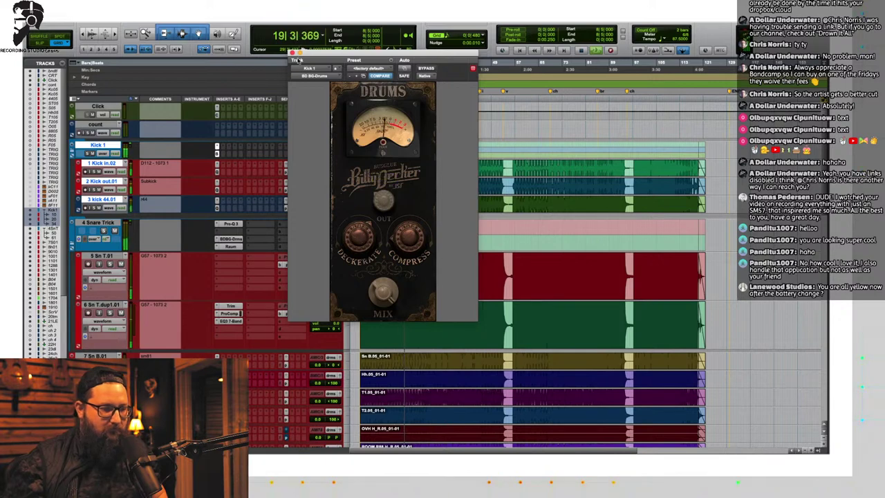
# Step: Close the kick folder's BD BG-Drums, open the one on overhead track OvhHH01R01, and audition that track in solo
pyautogui.click(291, 54)
pyautogui.scroll(-4, 219, 270)
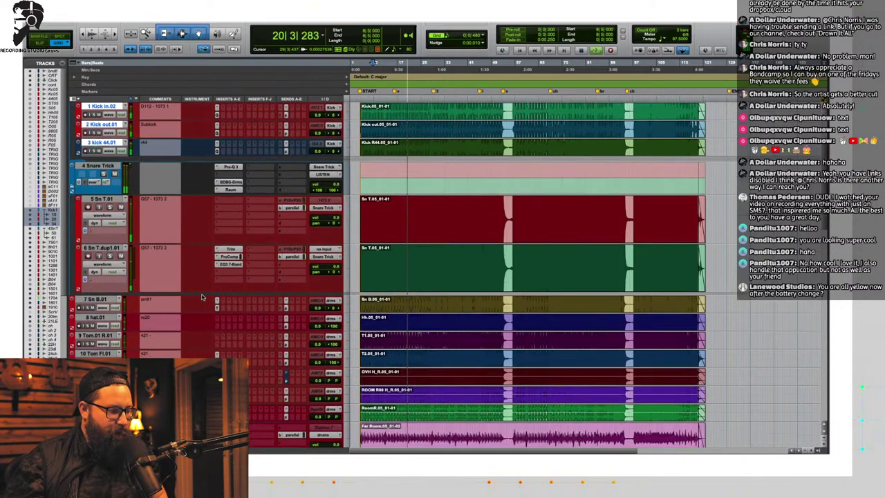
pyautogui.press('space')
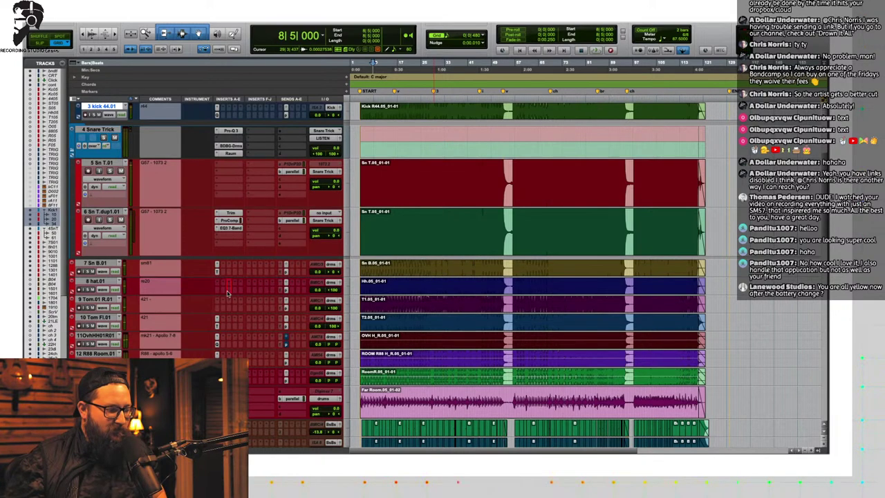
pyautogui.click(223, 341)
pyautogui.press('space')
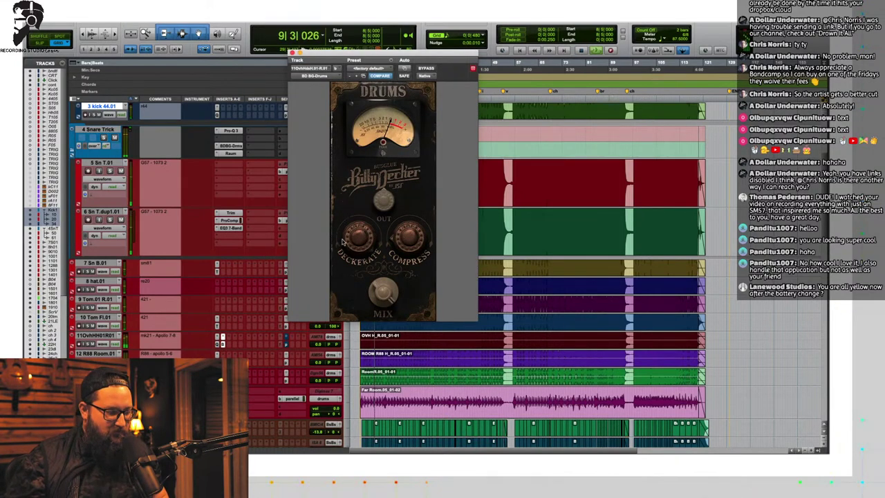
pyautogui.click(87, 344)
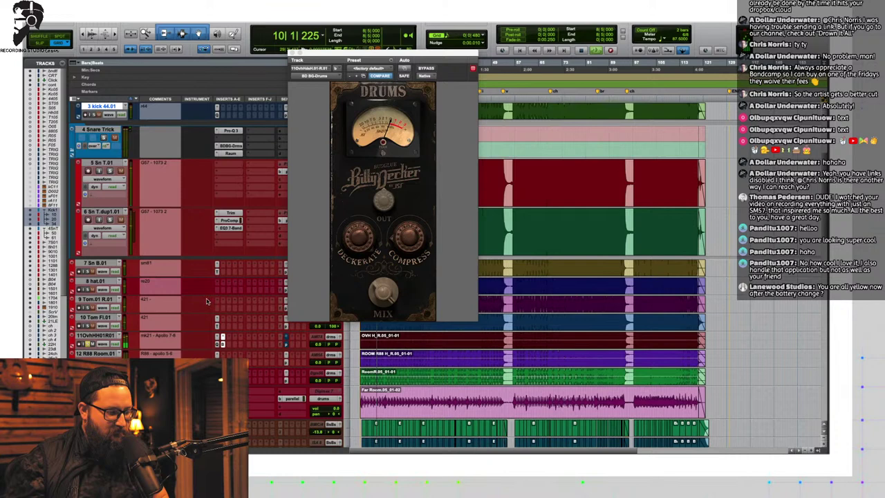
# Step: Check the overhead BD BG-Drums' Deckerate and Compress knobs, compare the sound bypassed and active, and take the track out of solo
pyautogui.click(366, 234)
pyautogui.moveTo(408, 243)
pyautogui.mouseDown()
pyautogui.moveTo(412, 225)
pyautogui.moveTo(410, 232)
pyautogui.mouseUp()
pyautogui.click(421, 69)
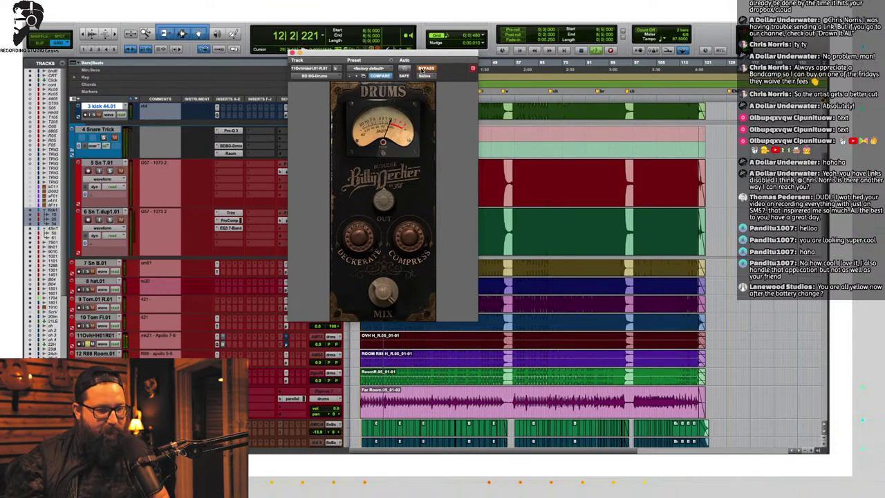
pyautogui.click(421, 70)
pyautogui.moveTo(381, 200)
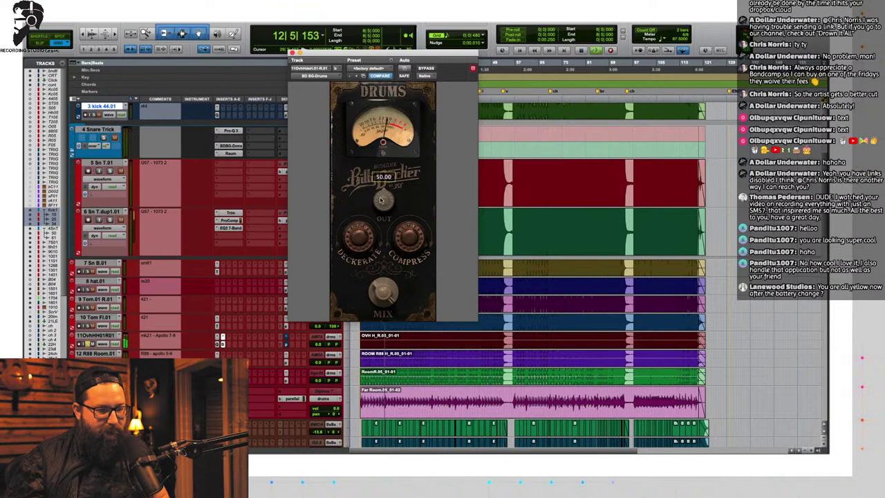
pyautogui.click(421, 68)
pyautogui.click(421, 69)
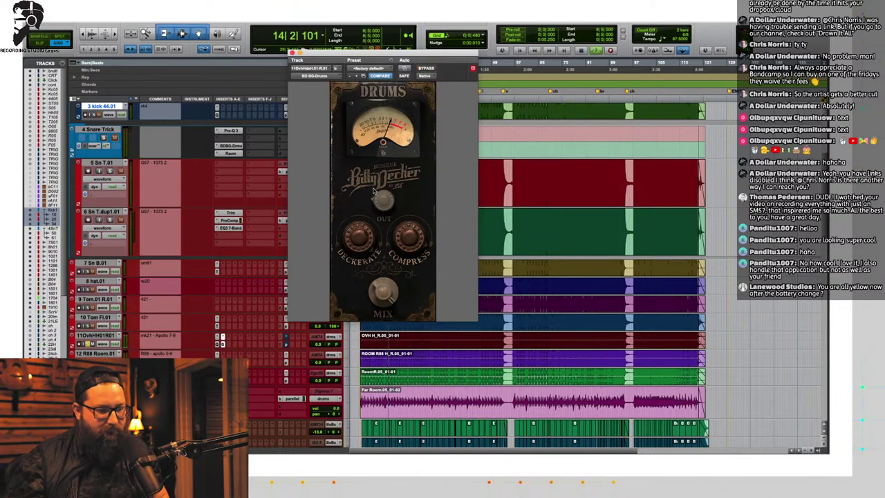
pyautogui.click(427, 69)
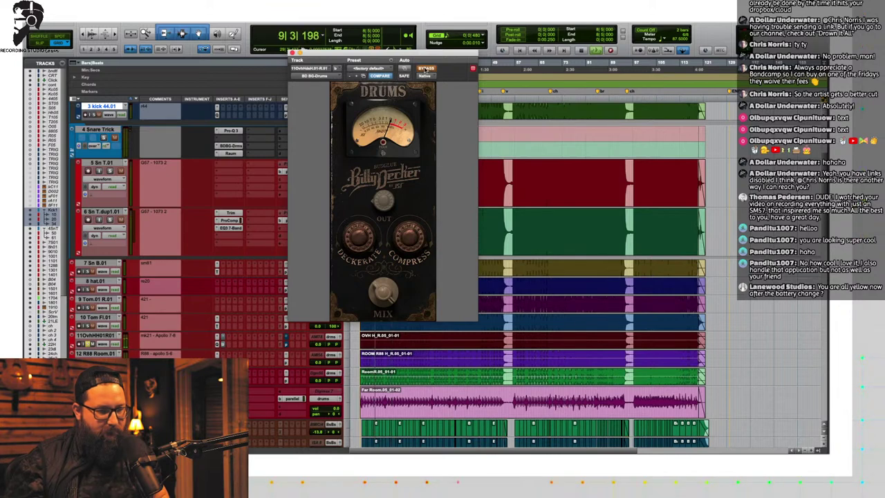
pyautogui.click(426, 69)
pyautogui.click(427, 69)
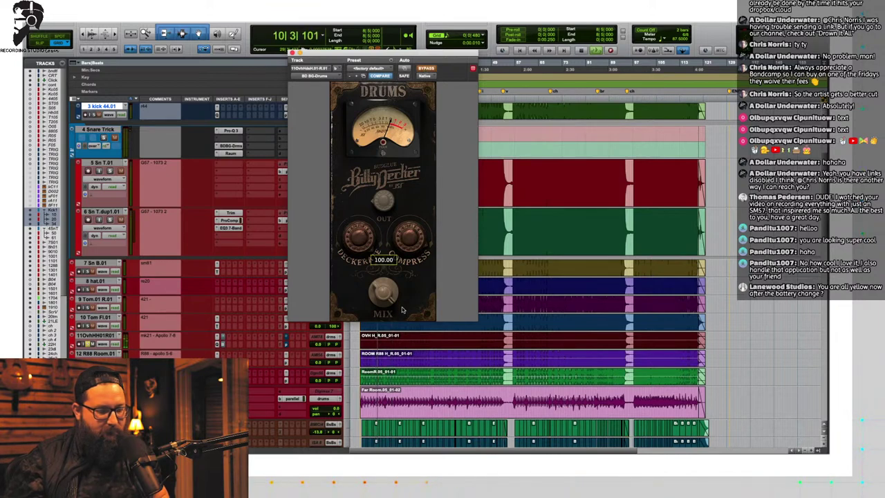
pyautogui.click(427, 69)
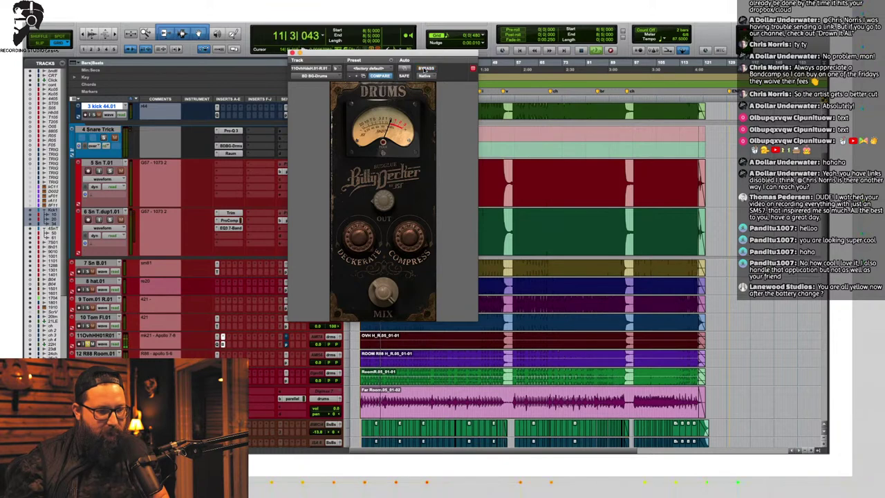
pyautogui.click(87, 345)
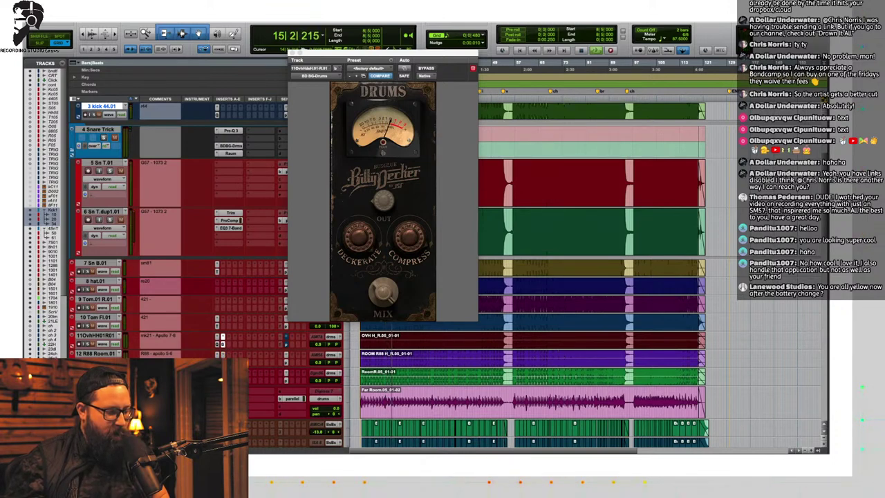
# Step: Check BD BG-Drums on the RoomHt-Rd.01 track, close the plug-in and stop playback
pyautogui.click(223, 380)
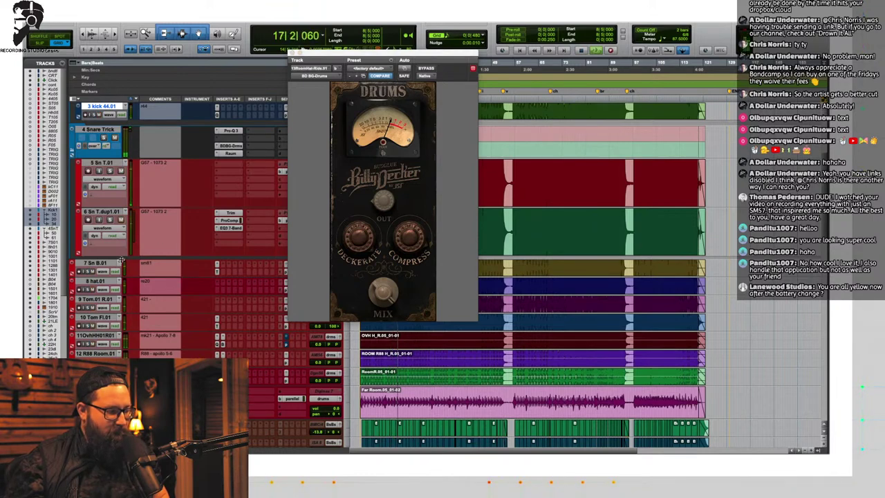
pyautogui.click(291, 52)
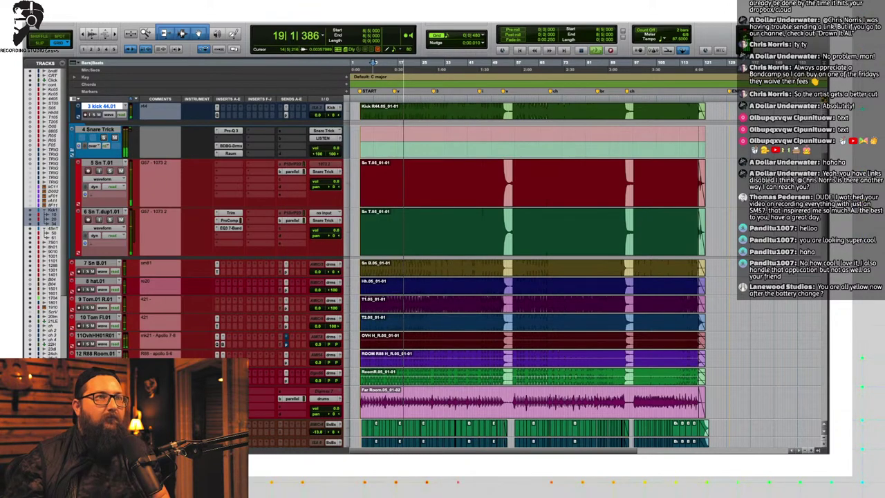
pyautogui.press('space')
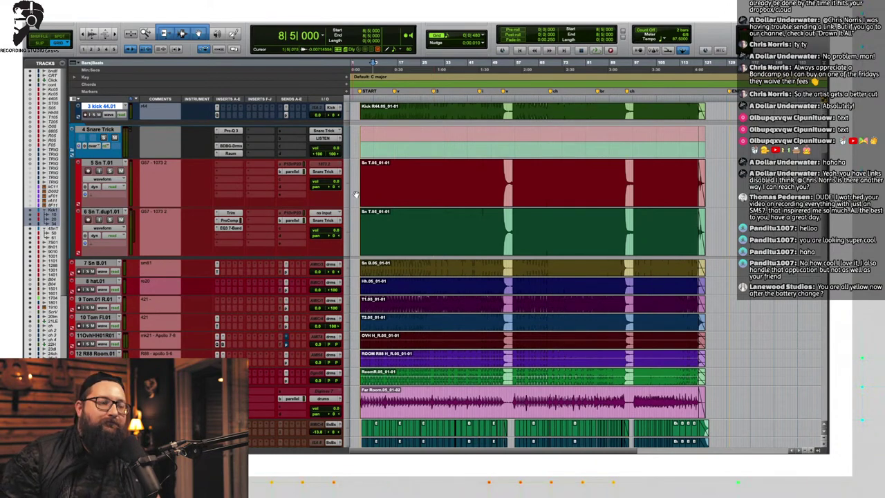
# Step: Play the song from bar 31 while reviewing all session tracks, audition the Bass DI track in solo, and stop playback
pyautogui.click(439, 110)
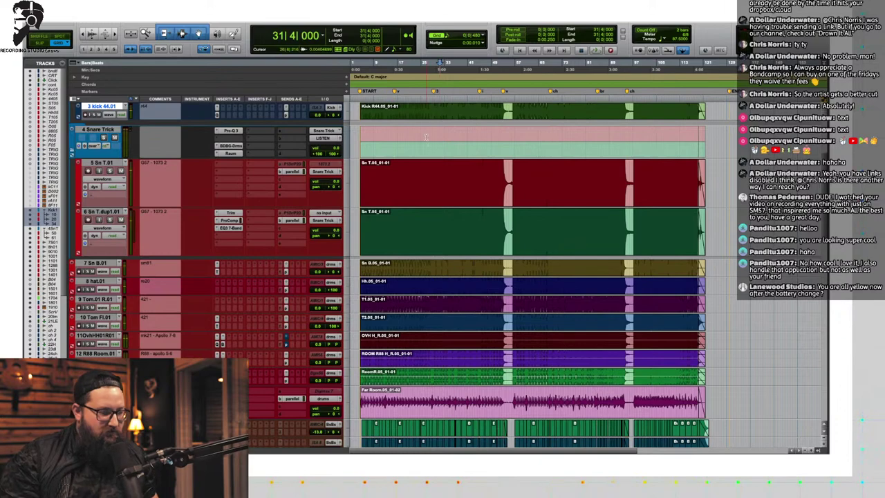
pyautogui.scroll(-15, 421, 181)
pyautogui.scroll(-6, 420, 181)
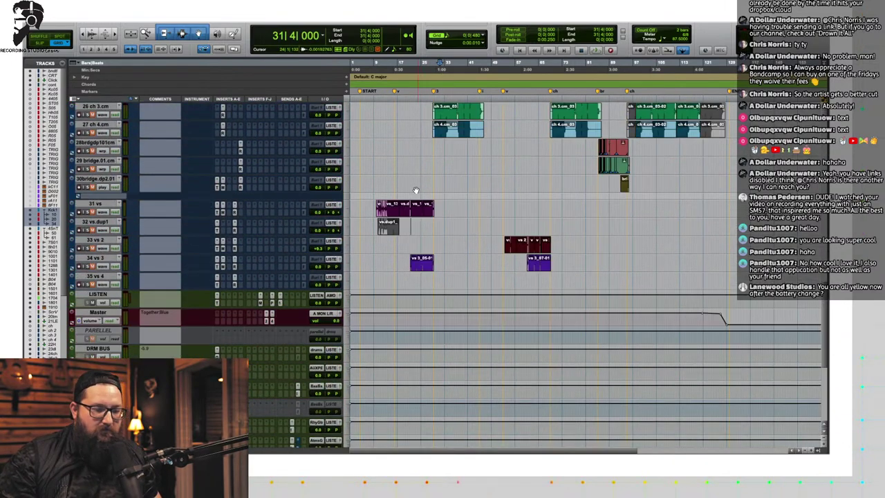
pyautogui.click(440, 143)
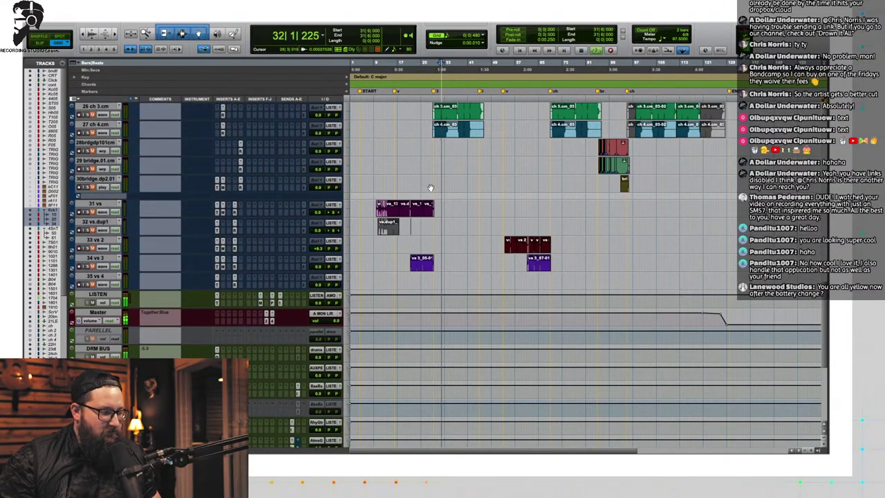
pyautogui.scroll(-7, 428, 189)
pyautogui.scroll(16, 420, 193)
pyautogui.scroll(15, 436, 189)
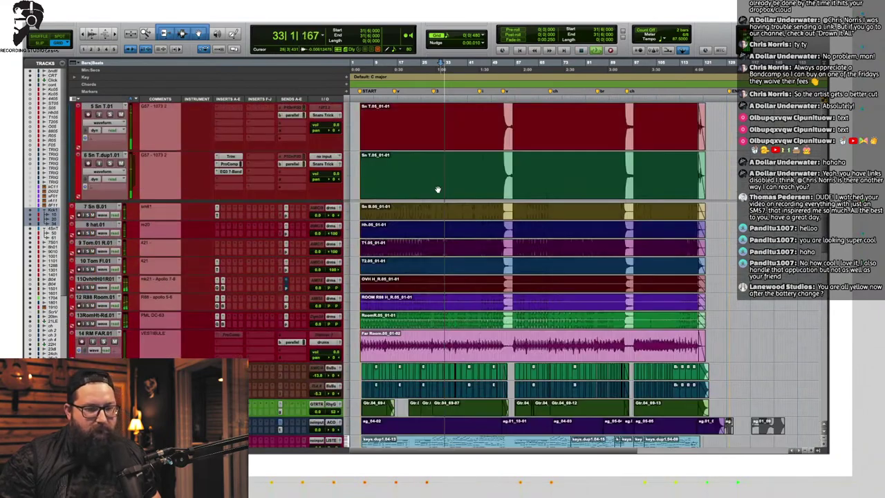
pyautogui.scroll(-10, 231, 266)
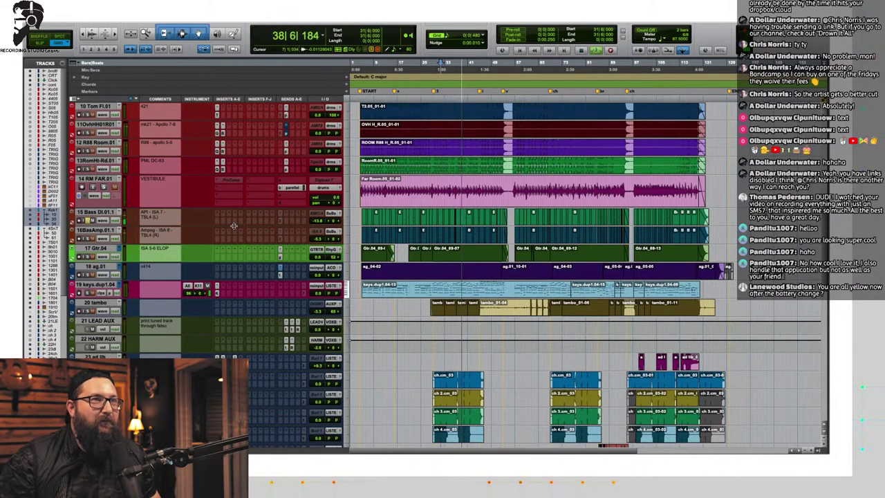
pyautogui.press('space')
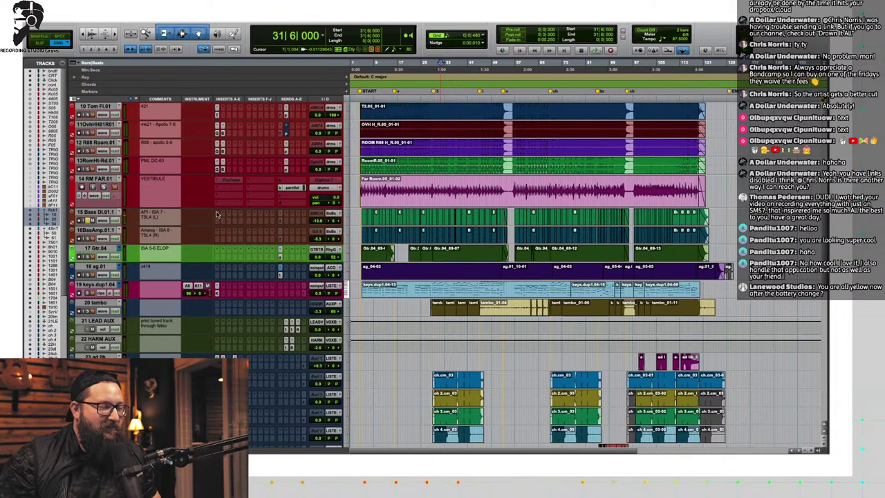
pyautogui.click(217, 213)
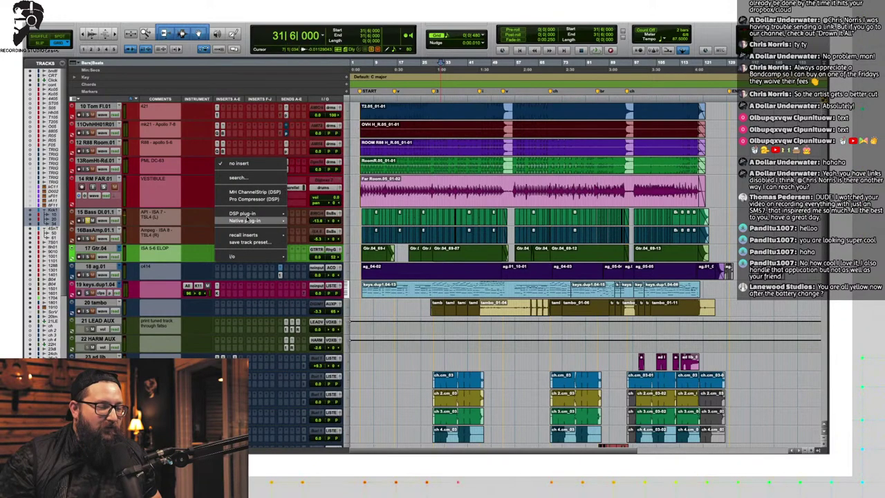
pyautogui.moveTo(247, 219)
pyautogui.moveTo(330, 72)
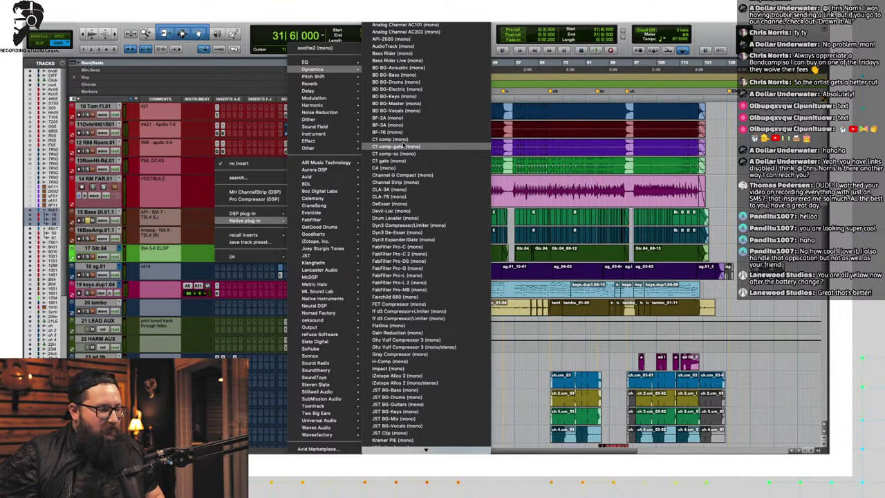
pyautogui.click(171, 217)
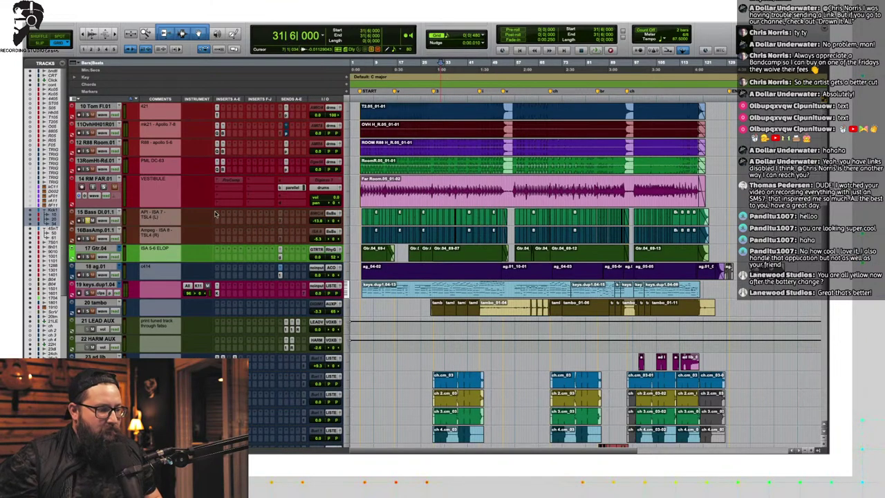
# Step: Insert a mono FabFilter Pro-Q 3 on the Bass DI track and point out the recording chain in its comments
pyautogui.click(215, 214)
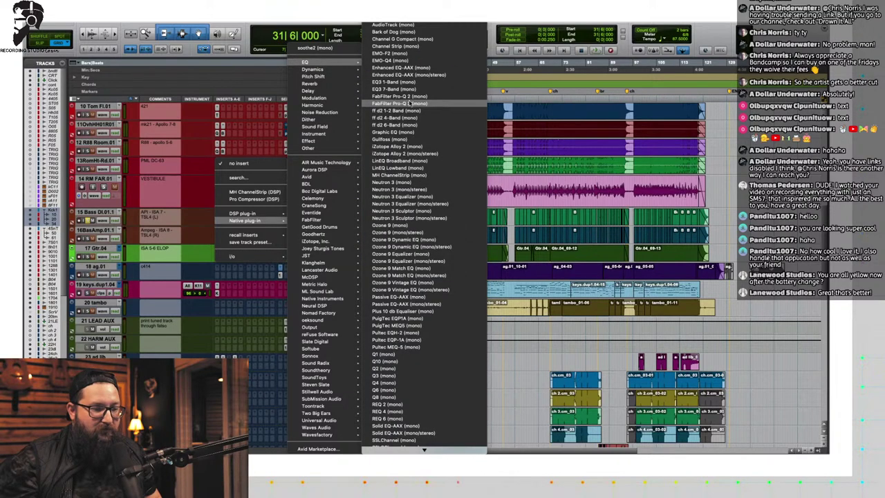
pyautogui.click(409, 103)
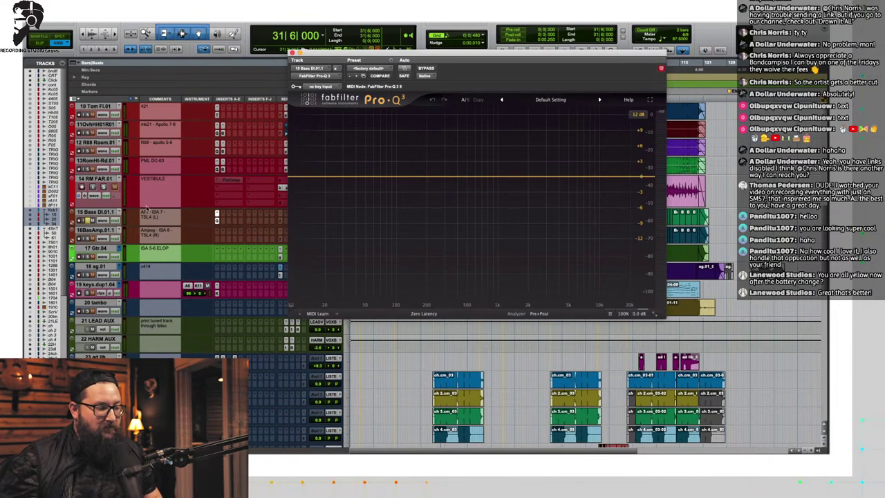
pyautogui.click(145, 213)
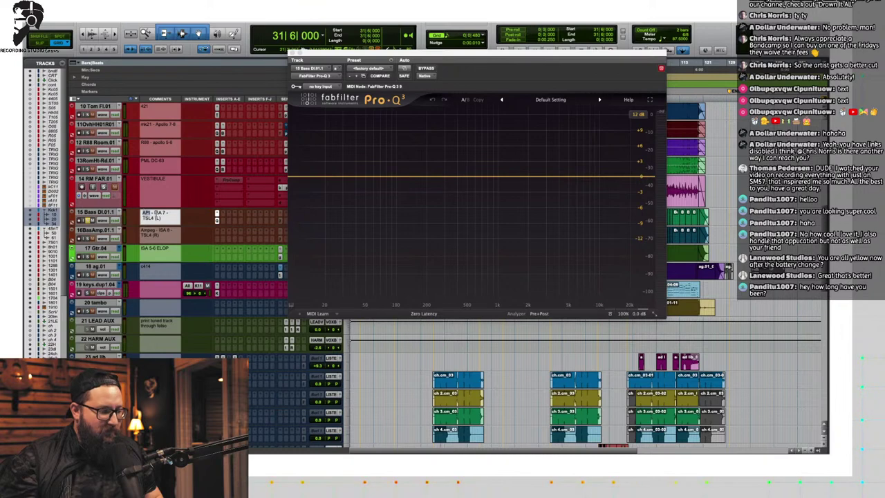
pyautogui.doubleClick(150, 218)
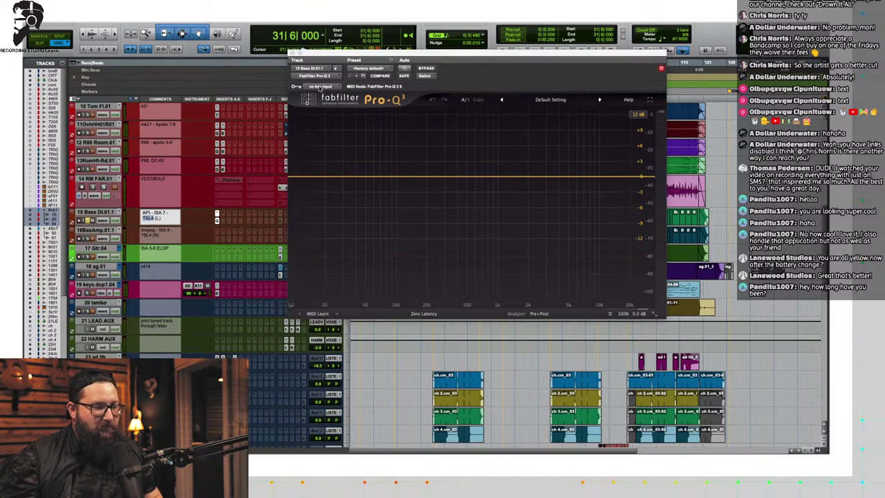
pyautogui.click(312, 54)
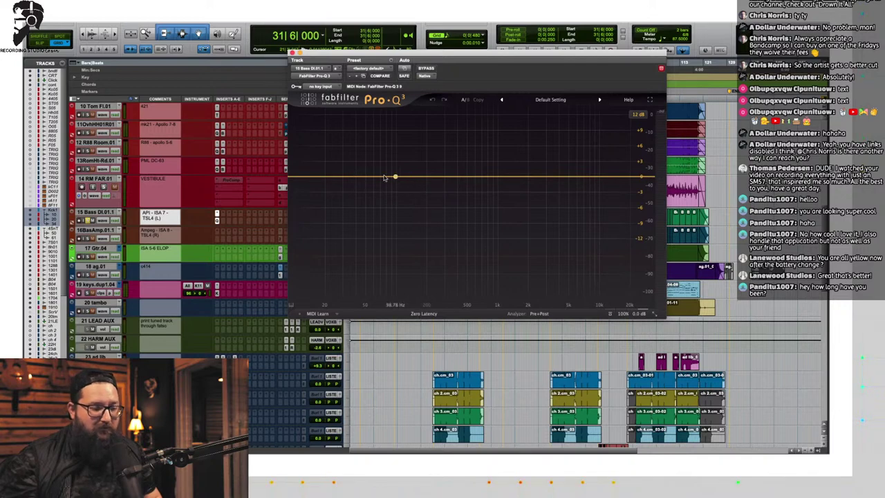
# Step: Add a 24 dB/oct low cut in the Bass DI's Pro-Q 3 and adjust its frequency while playing from bar 31
pyautogui.click(438, 352)
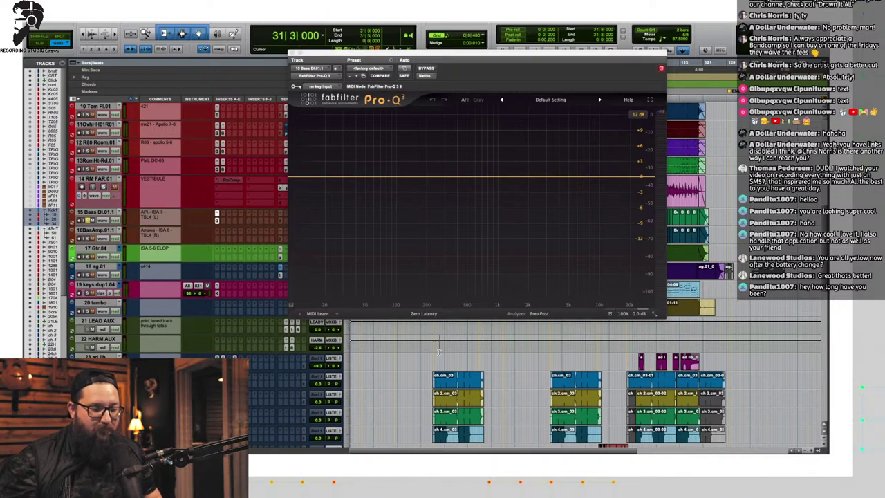
pyautogui.press('space')
pyautogui.doubleClick(341, 172)
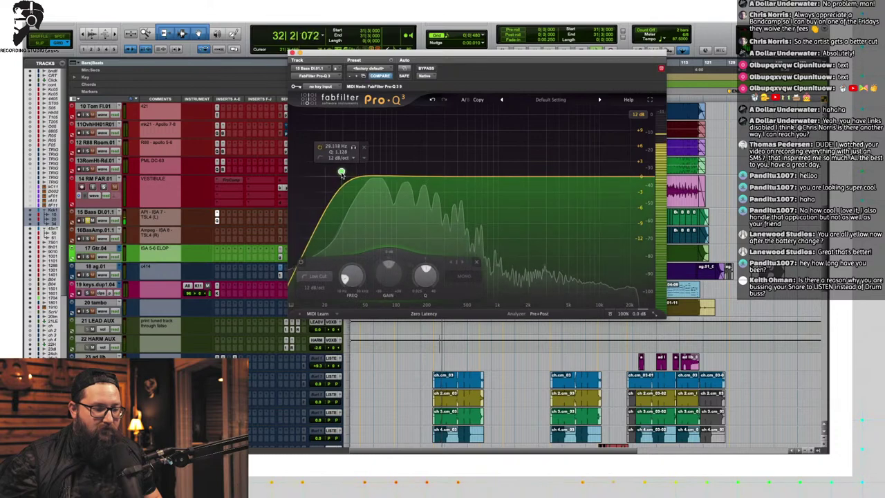
pyautogui.keyDown('alt'); pyautogui.keyDown('shift'); pyautogui.click(342, 173); pyautogui.keyUp('shift'); pyautogui.keyUp('alt')
pyautogui.moveTo(341, 173)
pyautogui.mouseDown()
pyautogui.moveTo(387, 177)
pyautogui.moveTo(354, 169)
pyautogui.mouseUp()
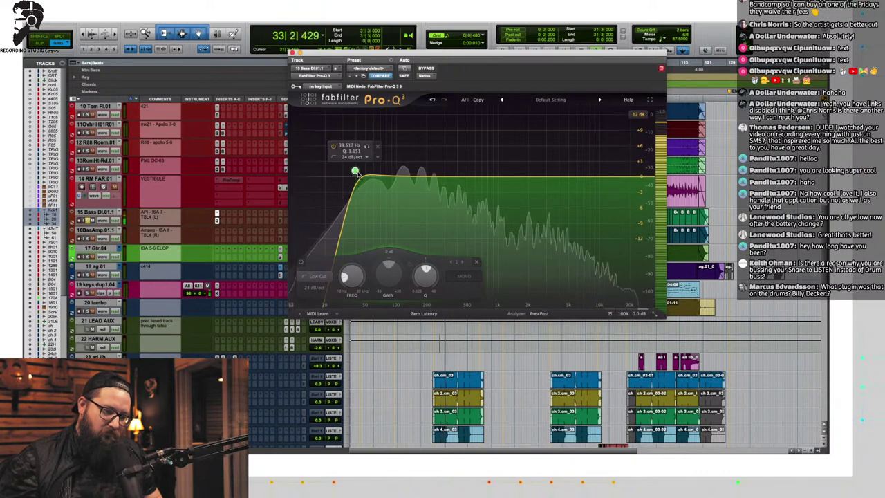
pyautogui.moveTo(356, 173)
pyautogui.mouseDown()
pyautogui.moveTo(393, 167)
pyautogui.moveTo(348, 168)
pyautogui.mouseUp()
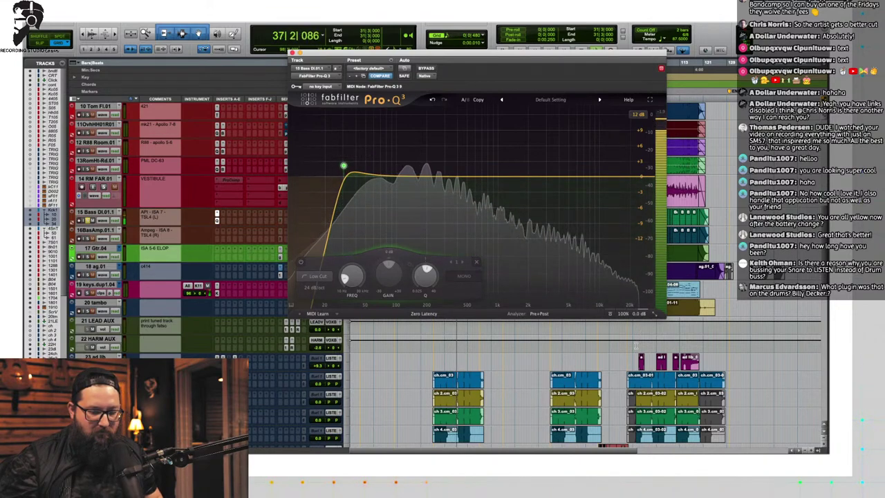
# Step: Play the bass from bar 85, raise the low cut to about 67 Hz with a Q of 1.235, and close Pro-Q 3
pyautogui.press('space')
pyautogui.click(597, 346)
pyautogui.press('space')
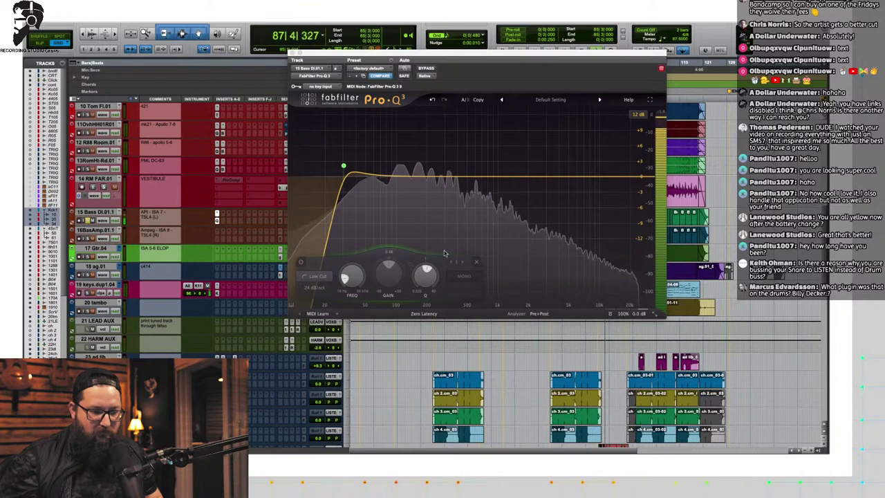
pyautogui.moveTo(344, 168)
pyautogui.moveTo(344, 168); pyautogui.dragTo(379, 169)
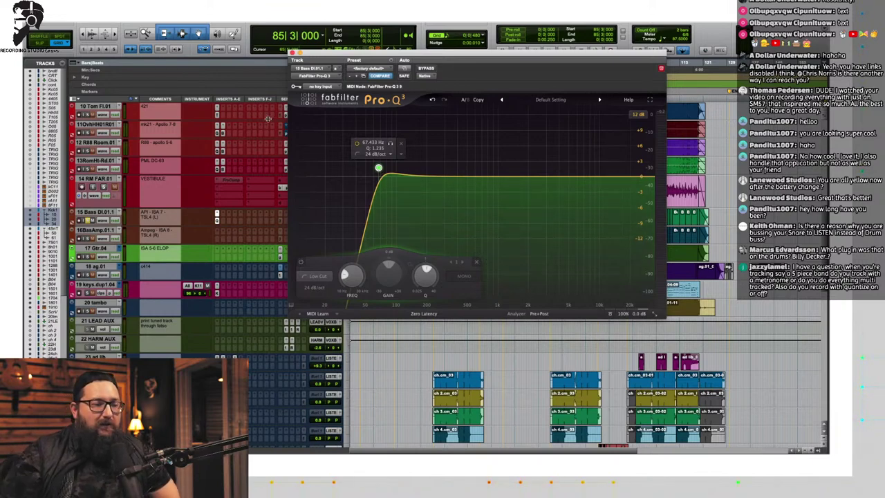
pyautogui.click(294, 53)
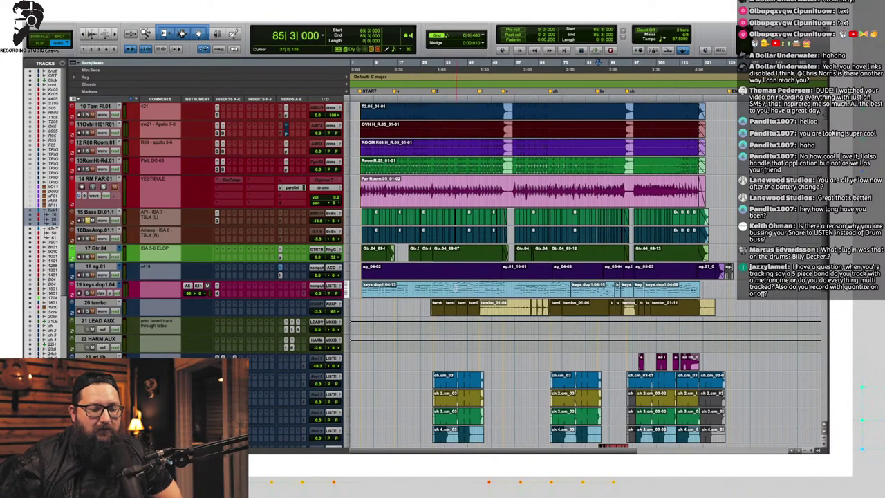
# Step: Place the playback position at bar 16 after looking over the drum tracks
pyautogui.click(456, 286)
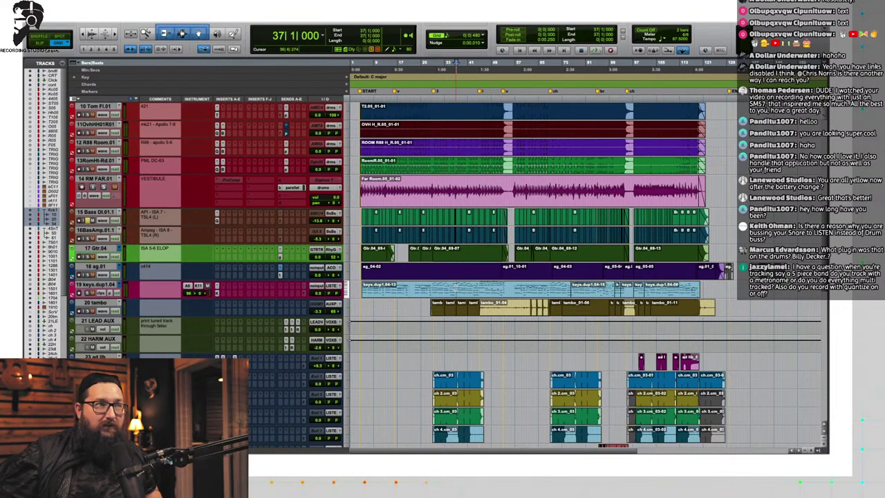
pyautogui.scroll(10, 455, 287)
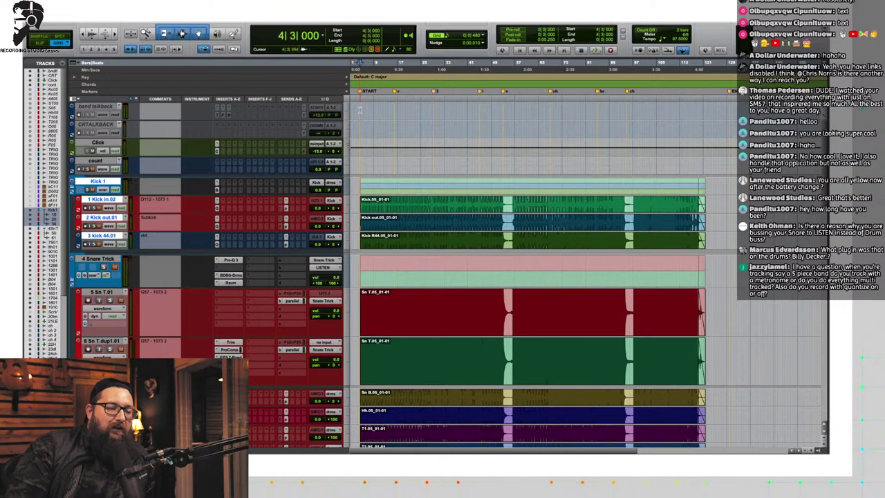
pyautogui.click(396, 116)
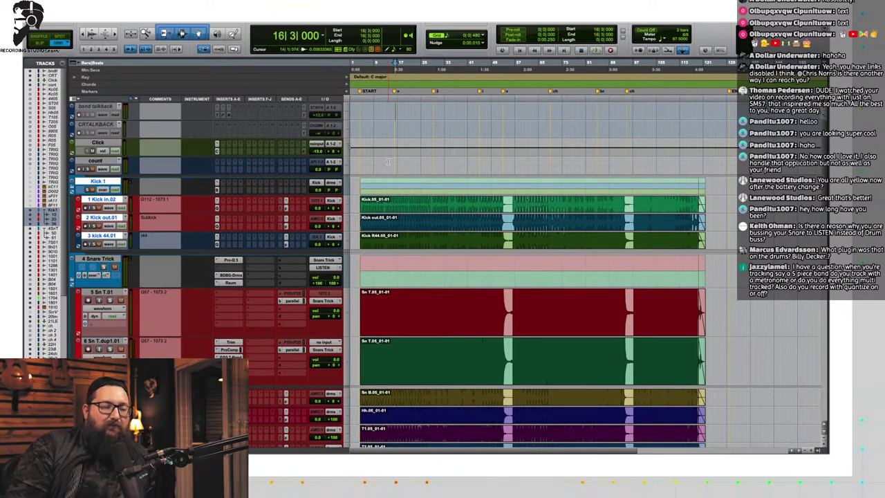
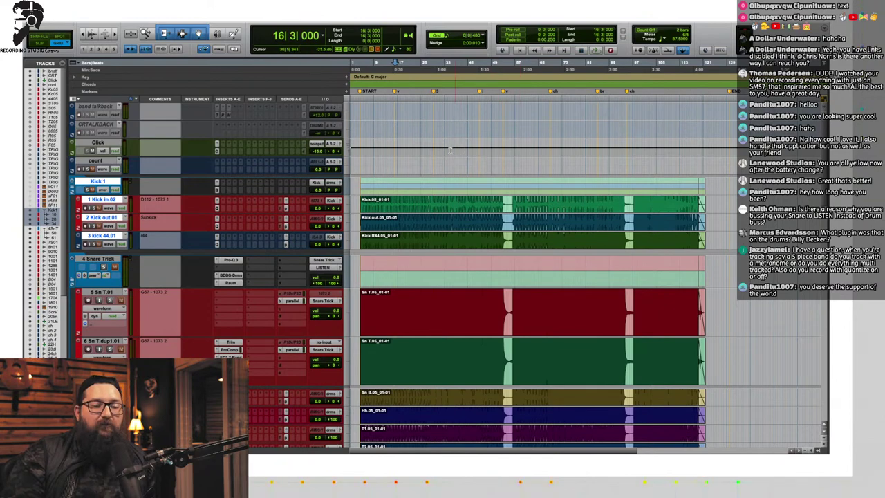
# Step: Audition the Bass DI and the Bass Amp tracks one after the other in solo from bar 16
pyautogui.scroll(-15, 450, 149)
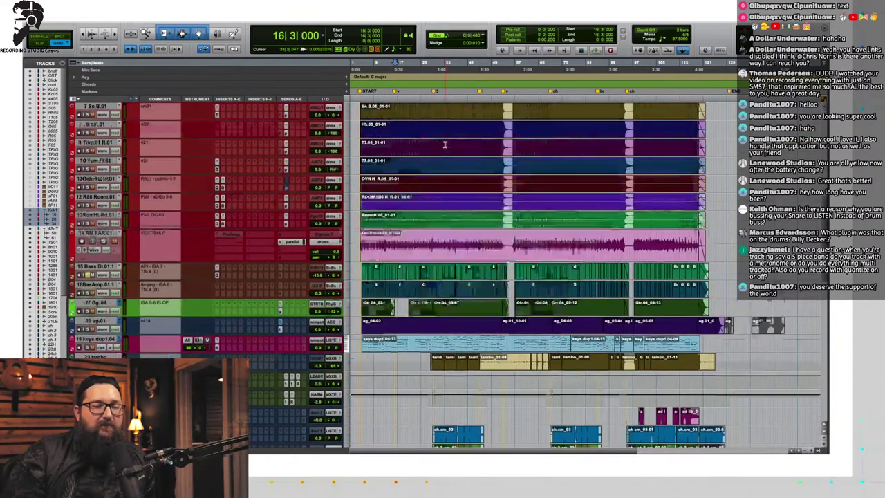
pyautogui.scroll(3, 445, 144)
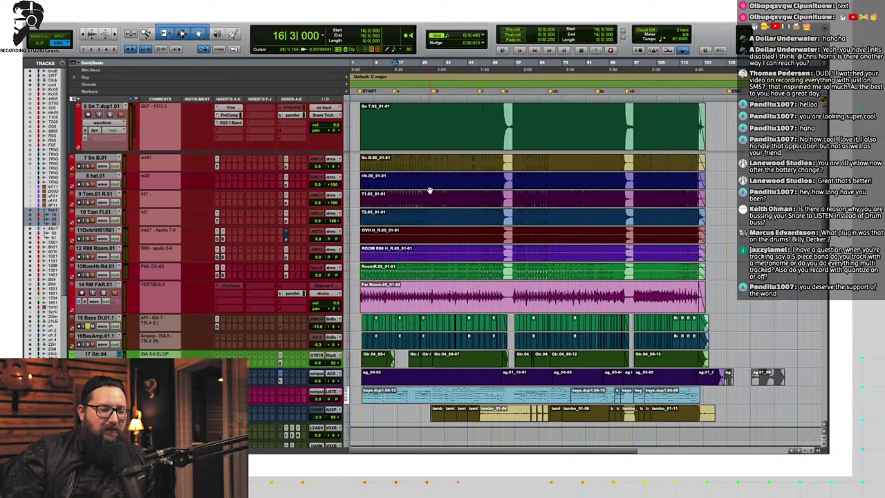
pyautogui.scroll(-5, 422, 270)
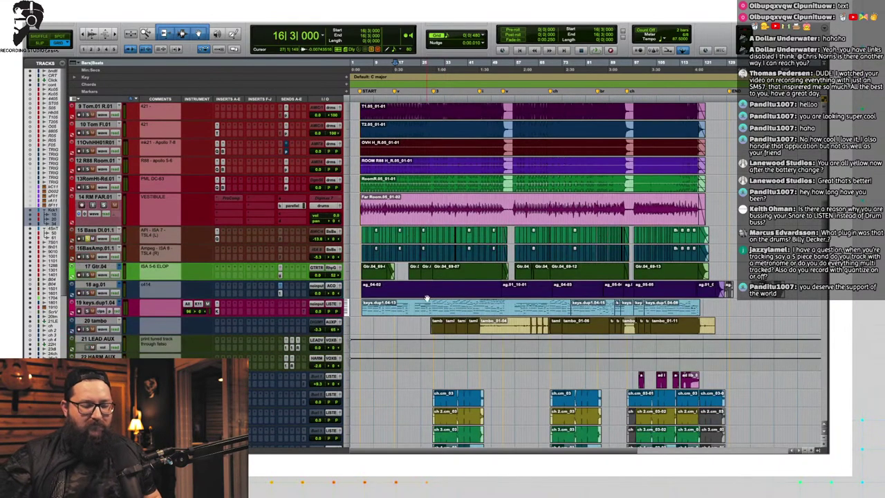
pyautogui.press('space')
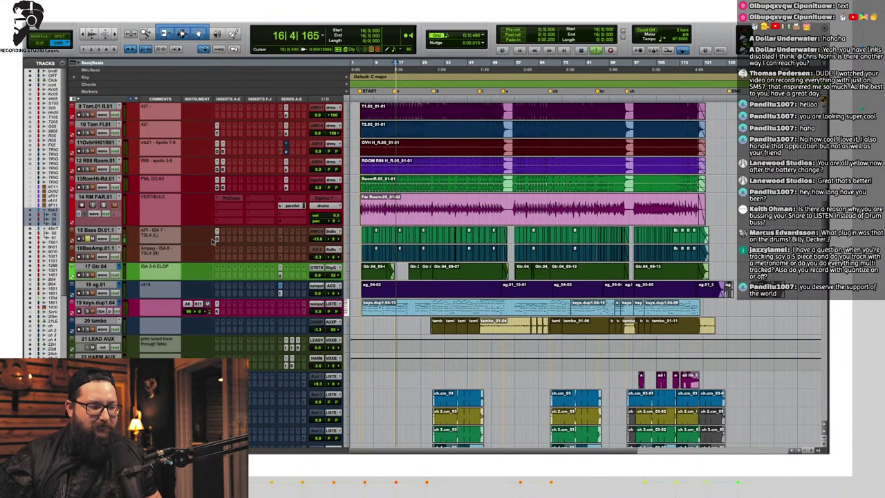
pyautogui.press('space')
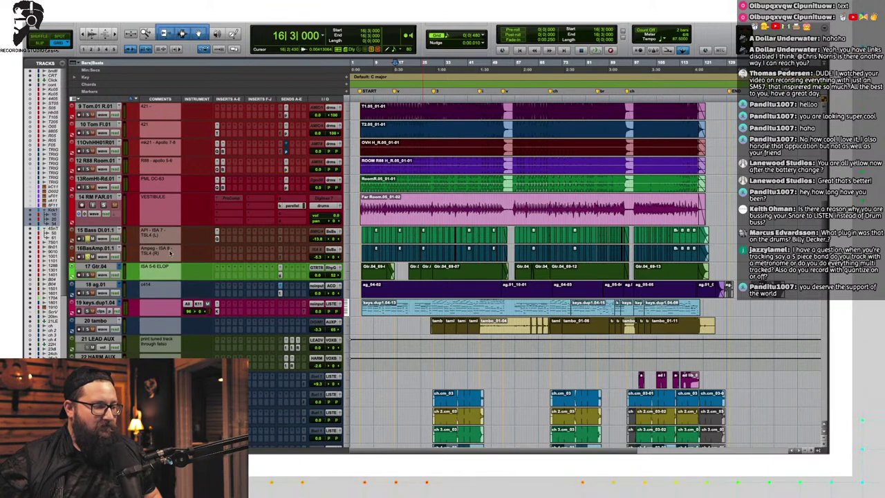
pyautogui.press('space')
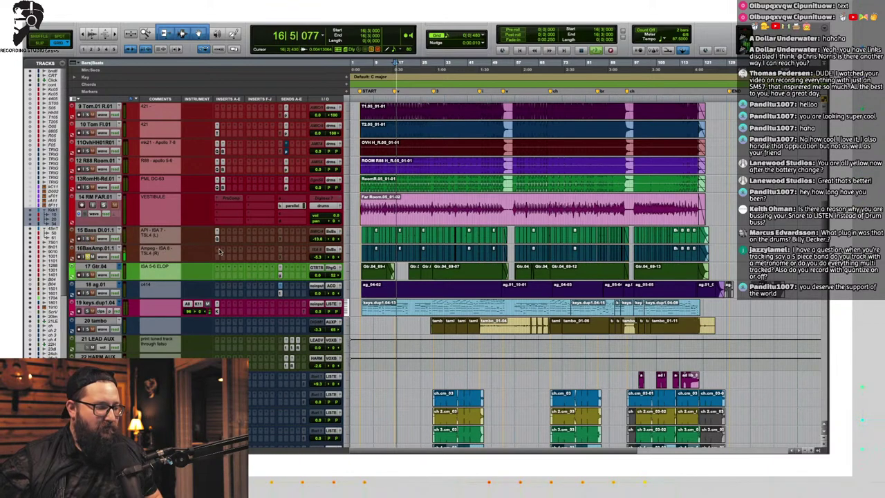
# Step: Insert a mono FabFilter Pro-Q 3 on the first insert slot of the Bass Amp track while the song plays
pyautogui.click(216, 249)
pyautogui.moveTo(216, 249)
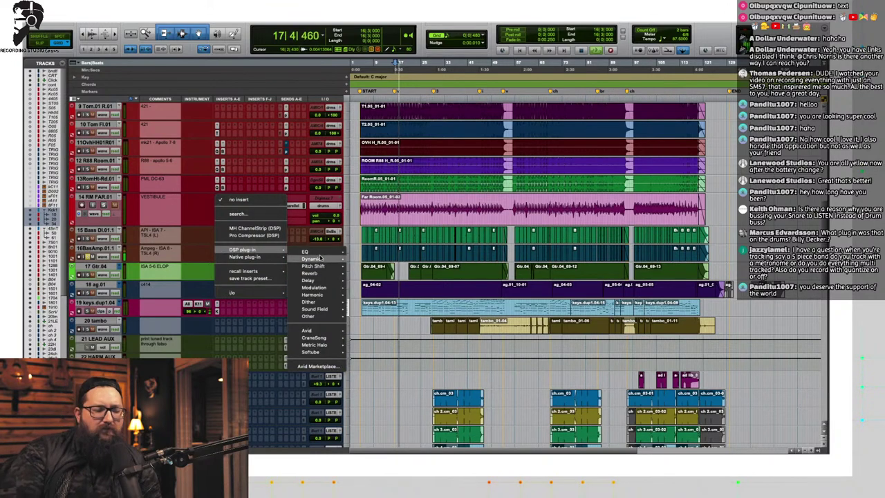
pyautogui.moveTo(329, 257)
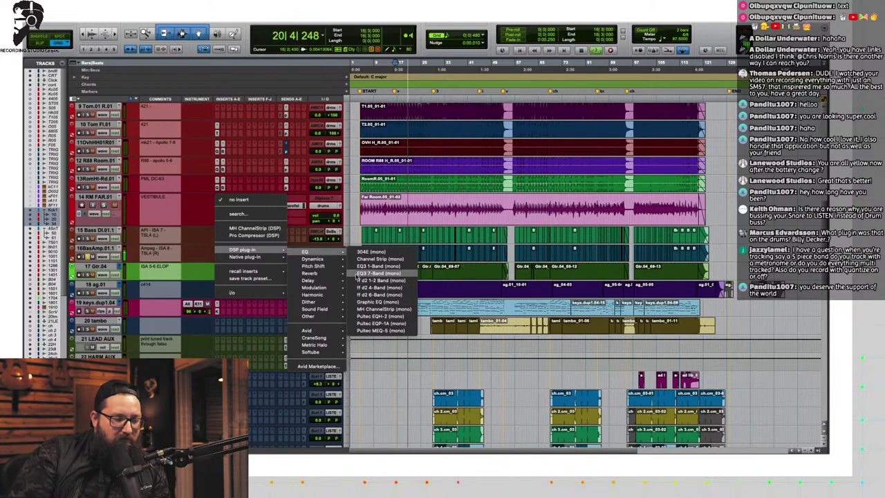
pyautogui.moveTo(265, 257)
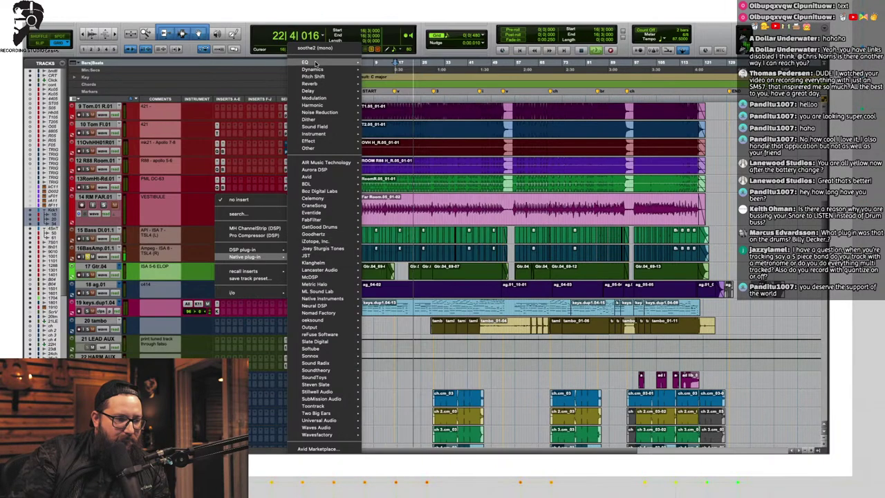
pyautogui.moveTo(341, 63)
pyautogui.click(407, 103)
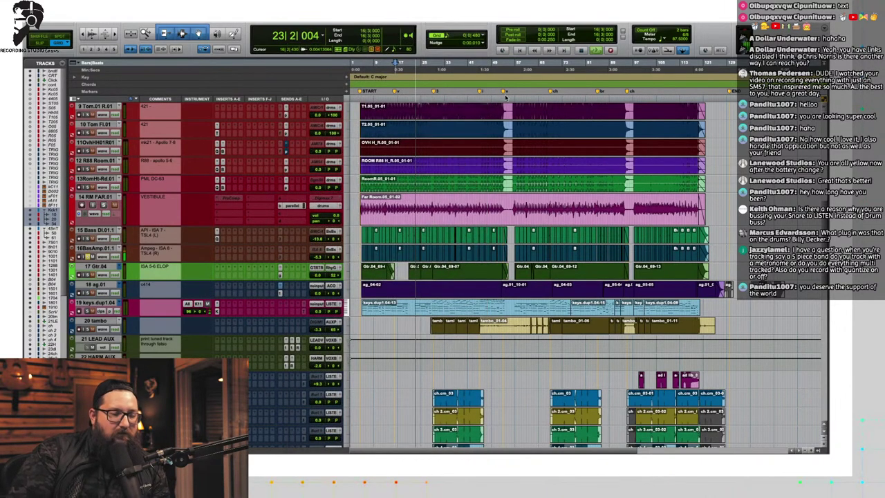
# Step: Add an 18 dB/oct low cut at about 33 Hz and a 12 dB/oct high cut at about 8272 Hz in the Bass Amp's Pro-Q 3
pyautogui.click(298, 178)
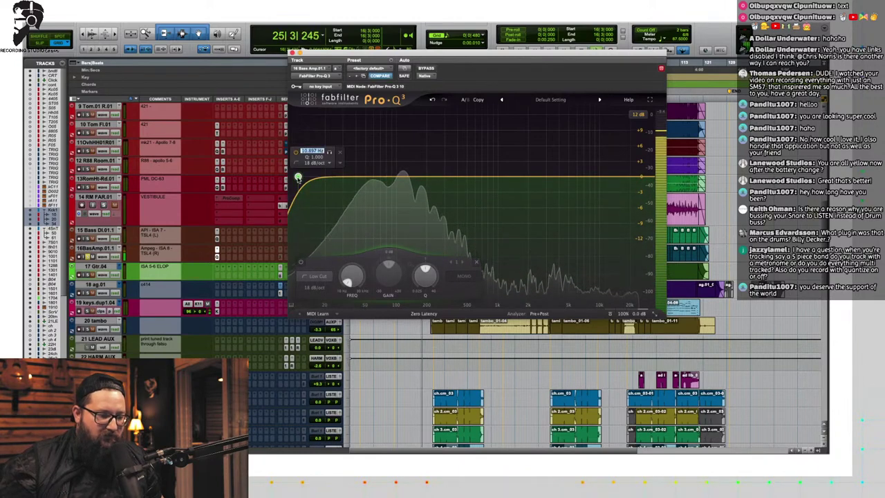
pyautogui.moveTo(297, 178); pyautogui.dragTo(346, 173)
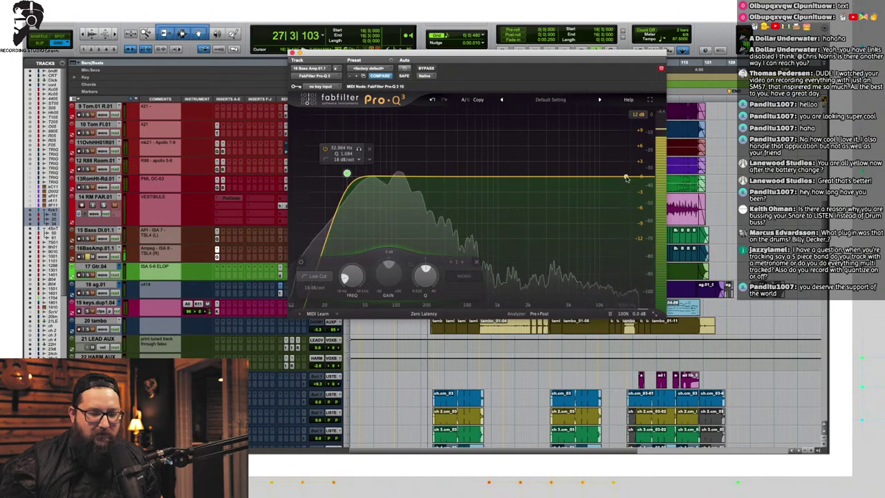
pyautogui.moveTo(632, 179); pyautogui.dragTo(591, 177)
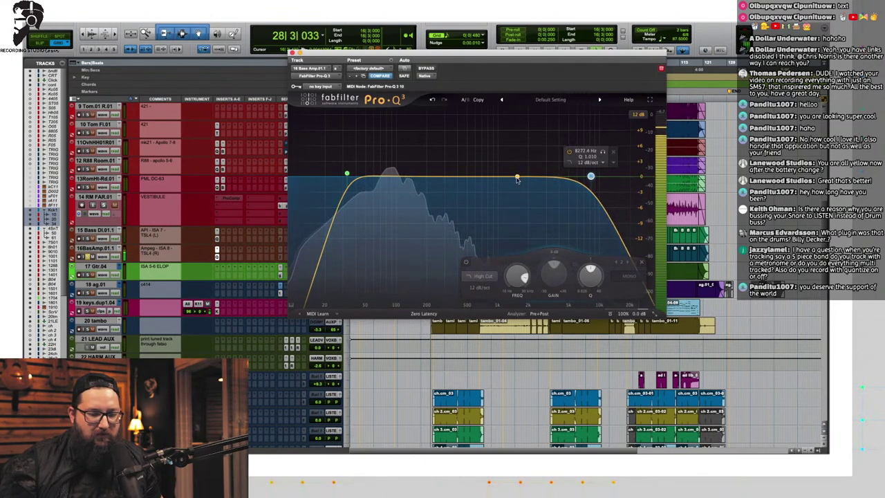
# Step: Add a bell boost of about 20 dB in the mids, steepen the high cut to 72 dB/oct, lower its frequency, and close Pro-Q 3
pyautogui.moveTo(517, 177); pyautogui.dragTo(513, 136)
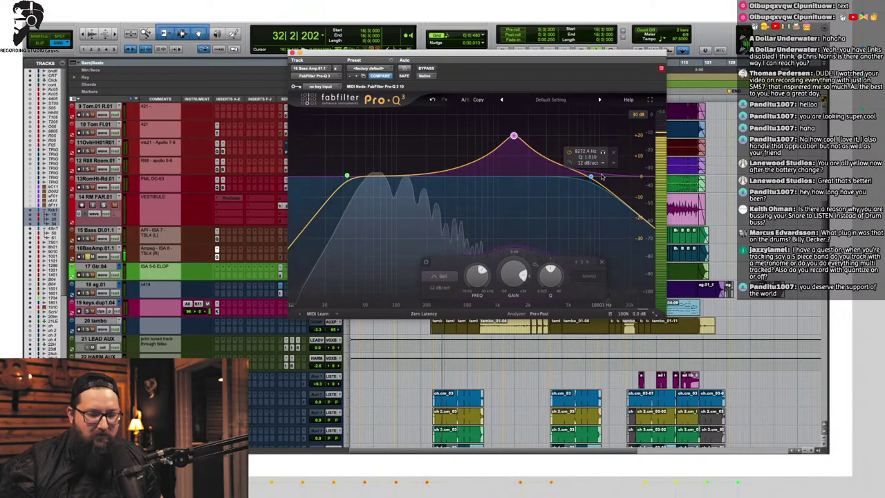
pyautogui.click(591, 177)
pyautogui.scroll(4, 591, 177)
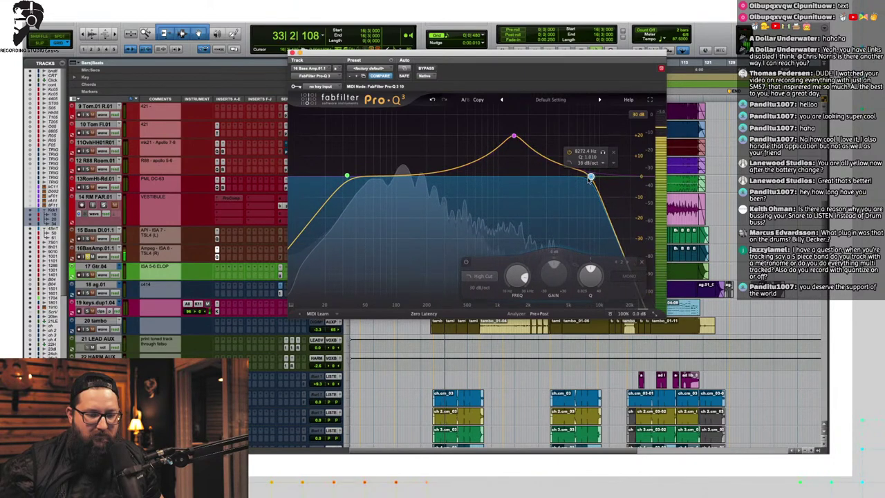
pyautogui.moveTo(590, 177); pyautogui.dragTo(588, 177)
pyautogui.scroll(2, 589, 178)
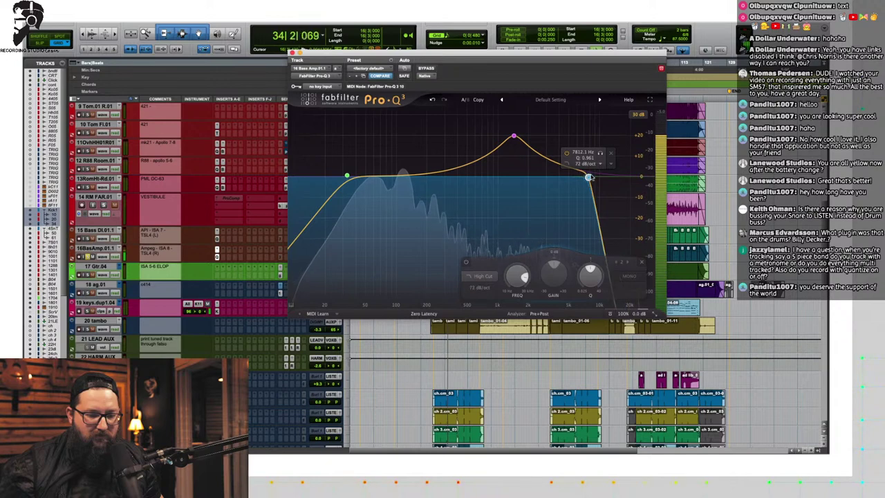
pyautogui.moveTo(588, 177); pyautogui.dragTo(580, 179)
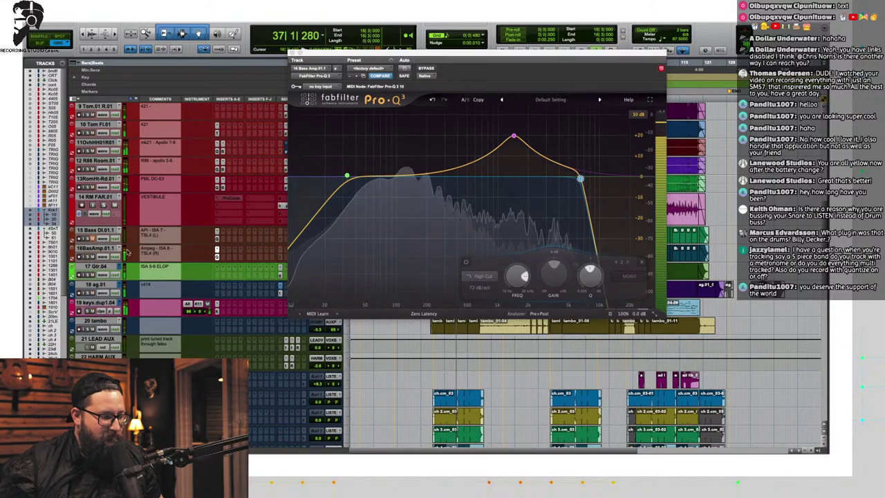
pyautogui.click(292, 54)
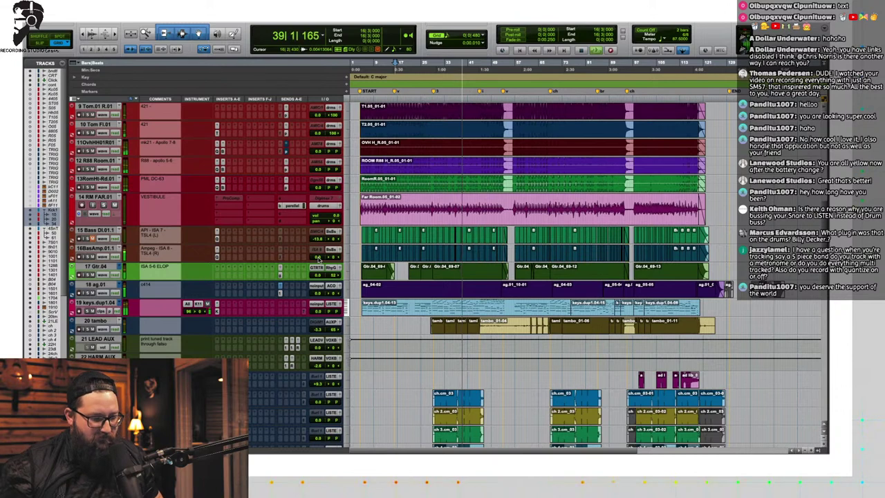
# Step: Insert a mono CLA-76 compressor after Pro-Q 3 on the Bass Amp track
pyautogui.click(218, 257)
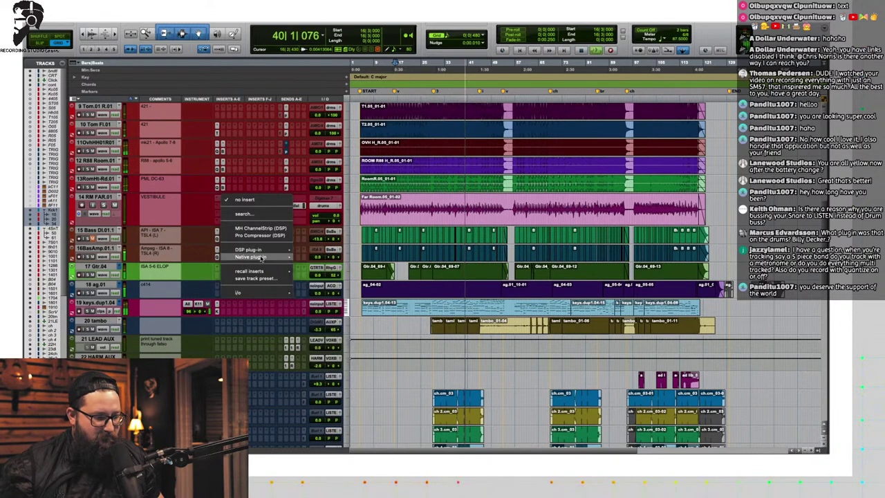
pyautogui.moveTo(261, 258)
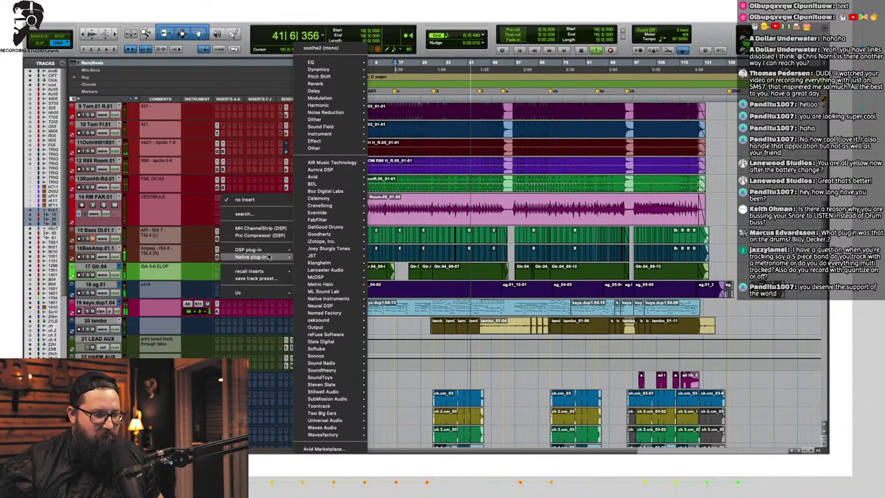
pyautogui.moveTo(320, 72)
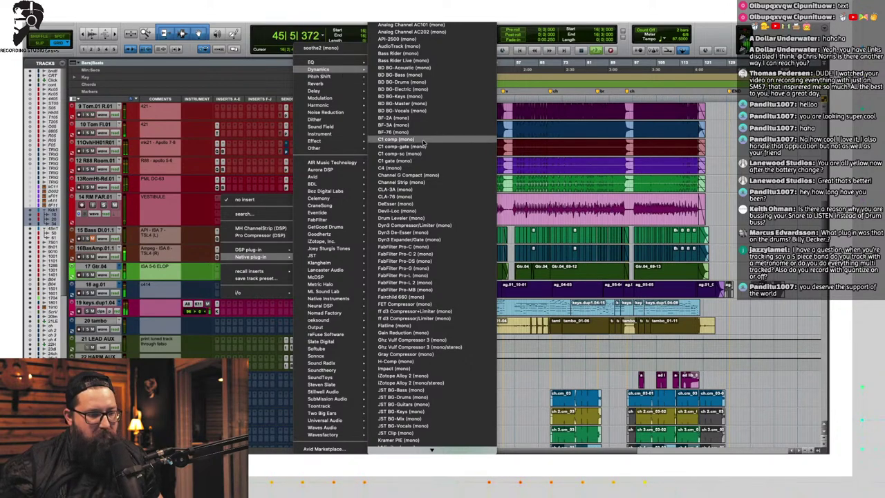
pyautogui.click(411, 198)
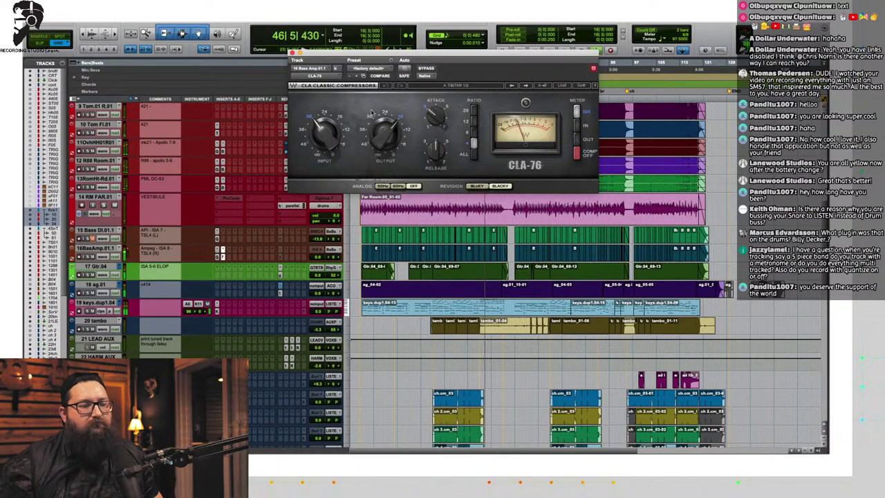
# Step: Adjust the CLA-76's attack, raise its input and balance its output, auditioning the Bass Amp in solo before stopping playback
pyautogui.moveTo(436, 117); pyautogui.dragTo(435, 110)
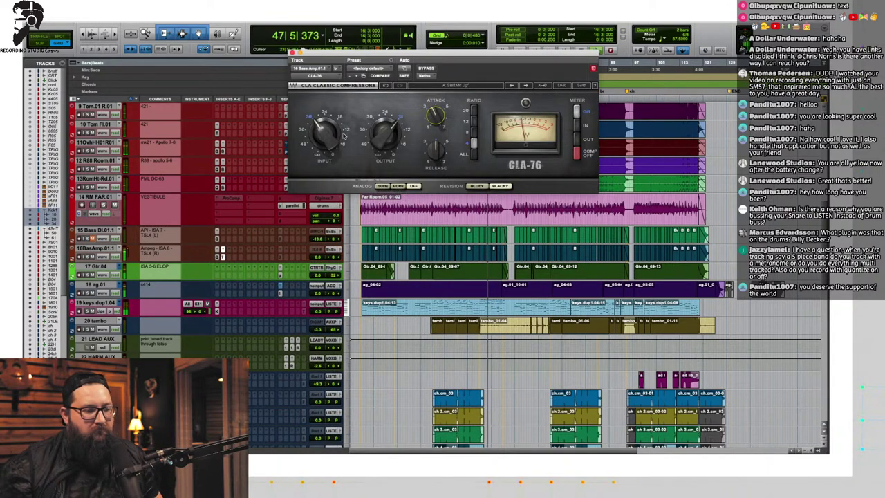
pyautogui.moveTo(325, 135); pyautogui.dragTo(324, 127)
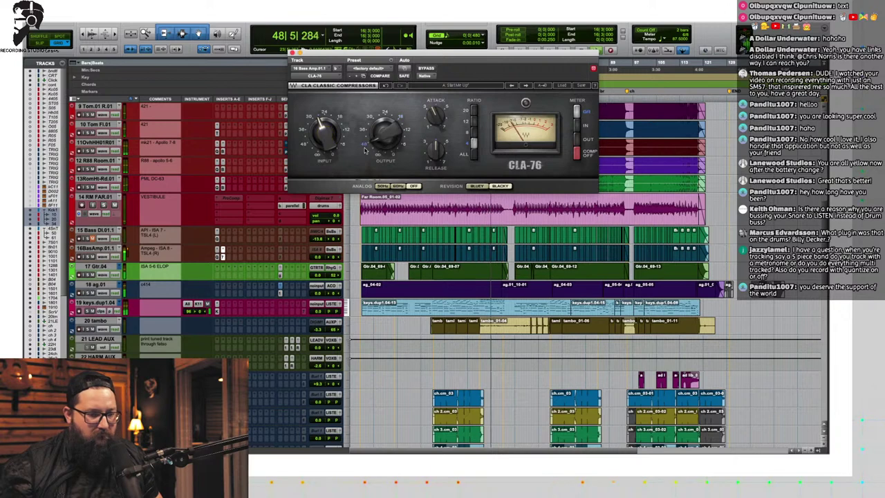
pyautogui.moveTo(386, 135); pyautogui.dragTo(385, 132)
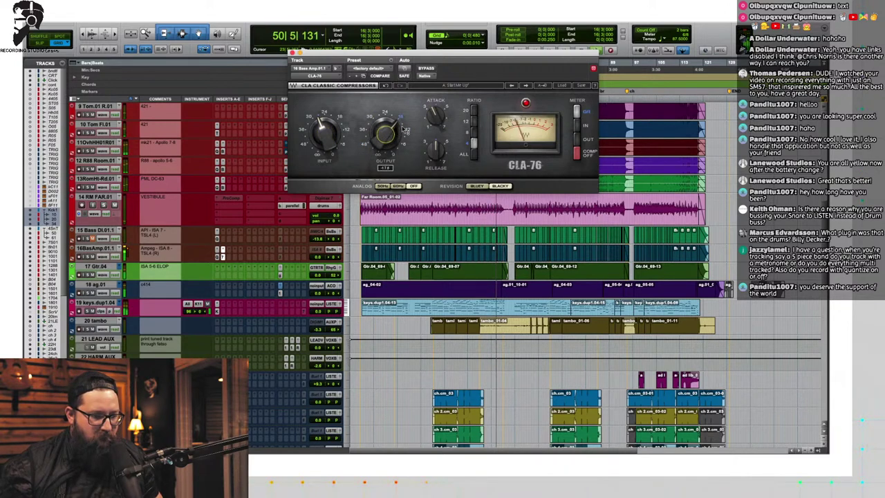
pyautogui.moveTo(386, 132); pyautogui.dragTo(386, 134)
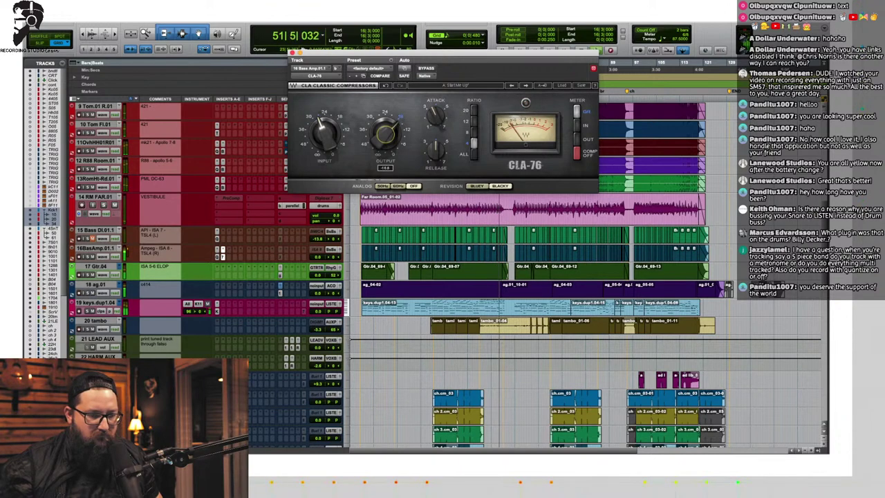
pyautogui.click(87, 257)
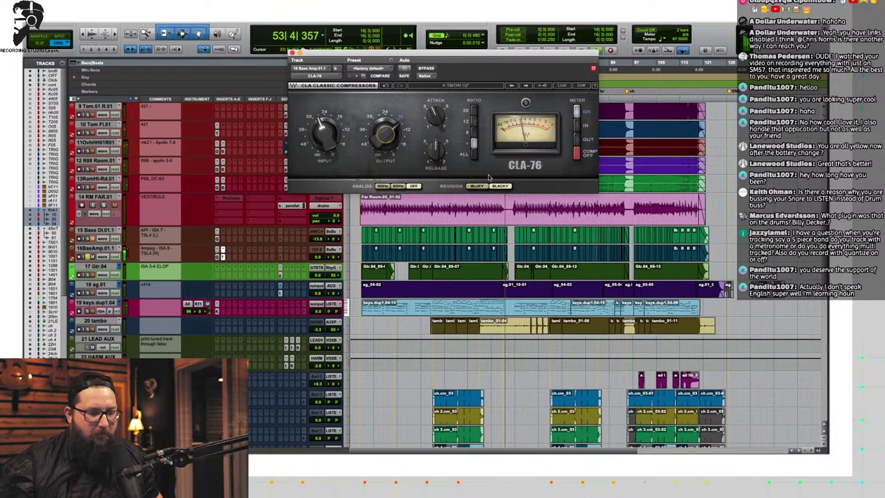
pyautogui.press('space')
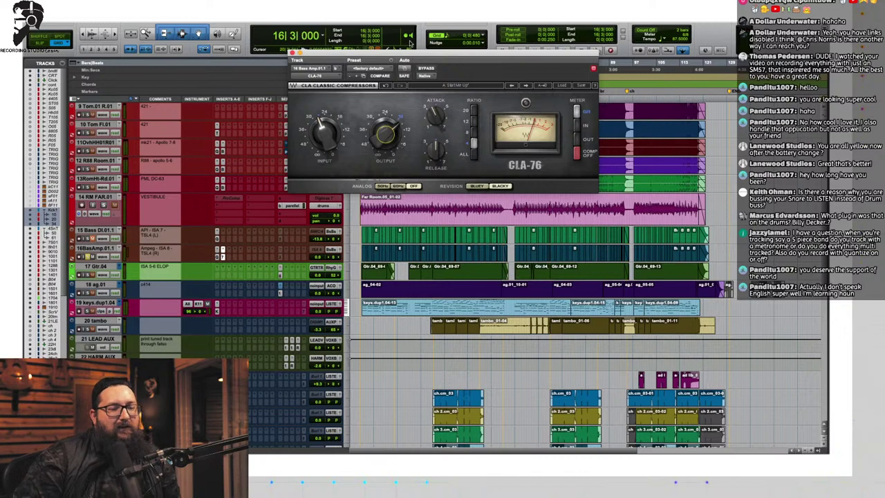
# Step: Deactivate the CLA-76 on the Bass Amp track and insert a mono UAD Teletronix LA-2A Legacy in the slot after it
pyautogui.click(220, 268)
pyautogui.click(185, 258)
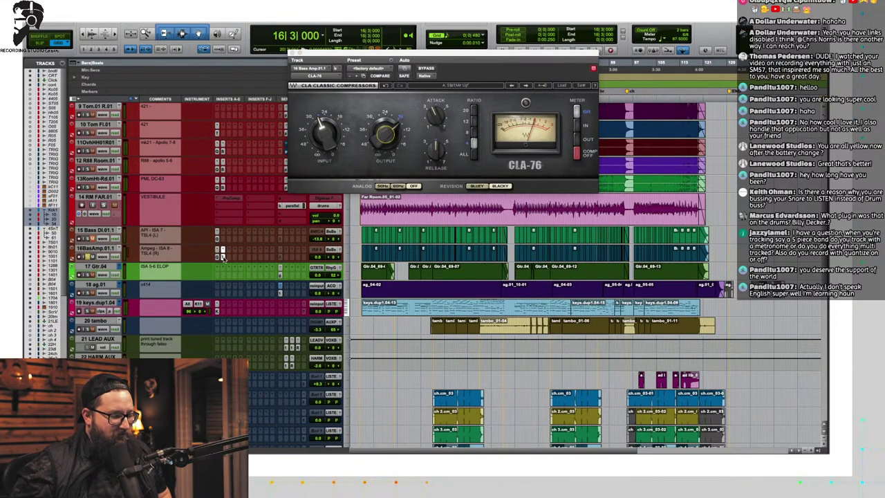
pyautogui.keyDown('ctrl'); pyautogui.keyDown('super'); pyautogui.click(223, 256); pyautogui.keyUp('super'); pyautogui.keyUp('ctrl')
pyautogui.click(229, 250)
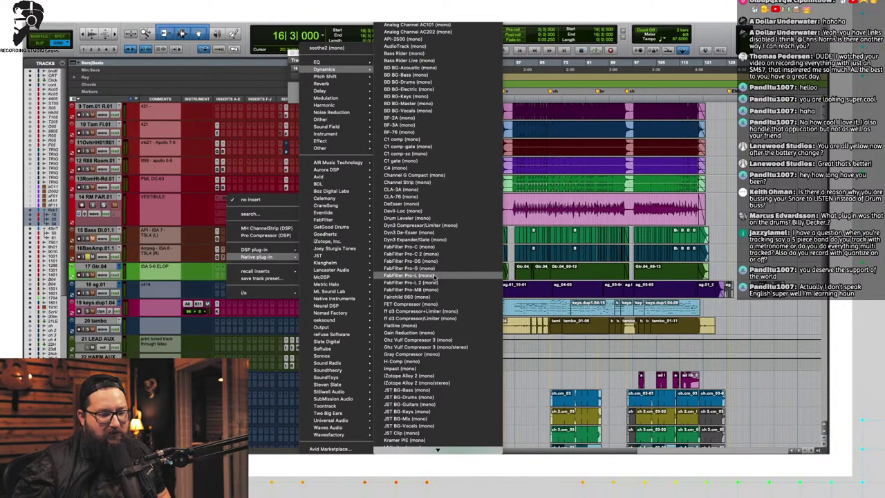
pyautogui.scroll(-10, 435, 280)
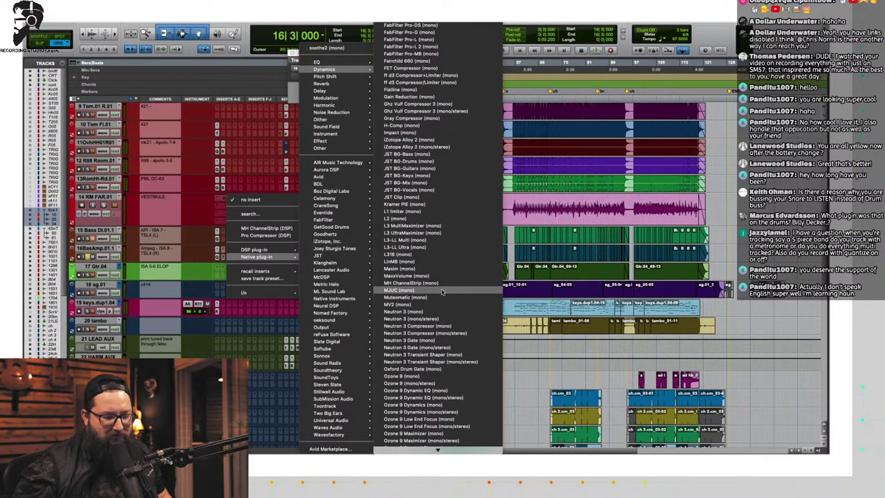
pyautogui.scroll(-6, 441, 291)
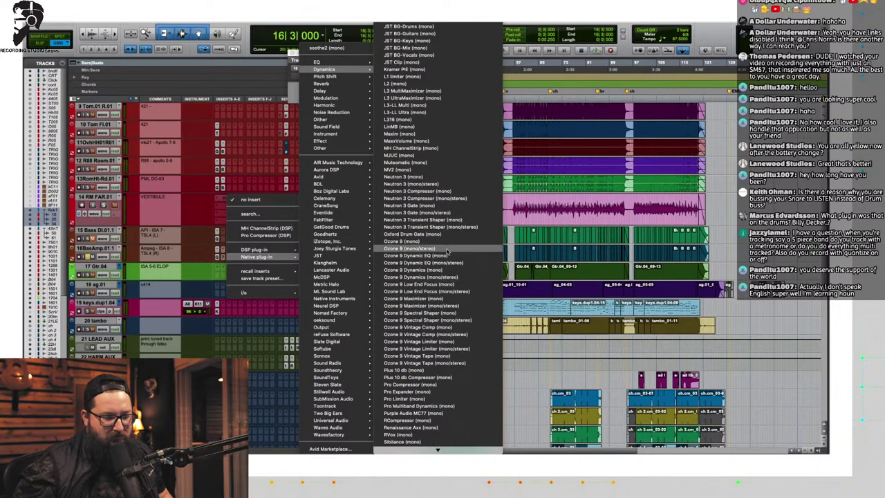
pyautogui.scroll(-6, 447, 251)
pyautogui.scroll(-8, 447, 254)
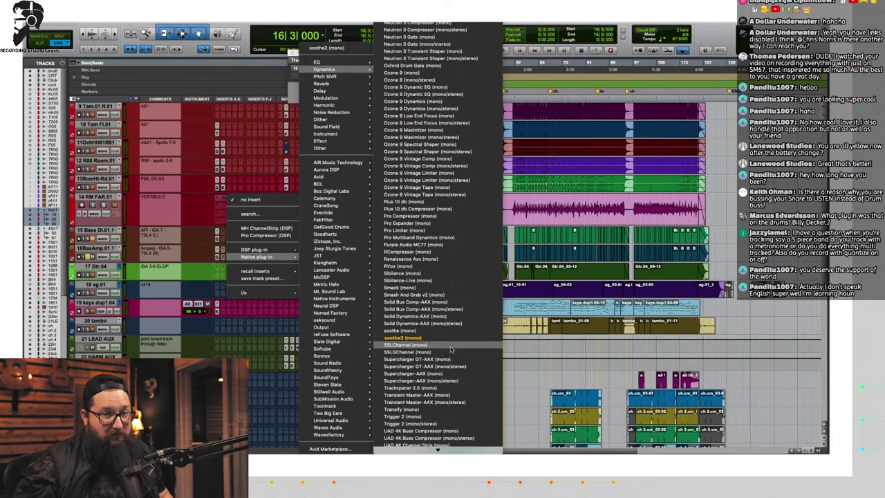
pyautogui.scroll(-6, 448, 356)
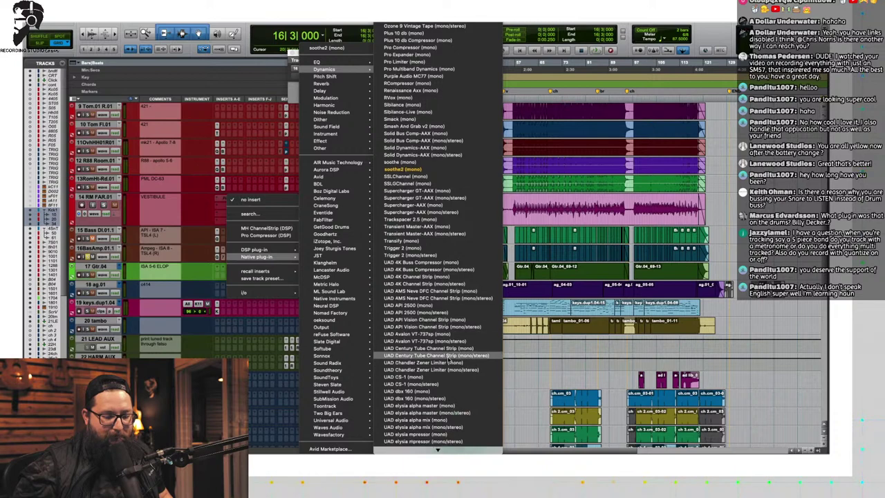
pyautogui.scroll(-5, 446, 358)
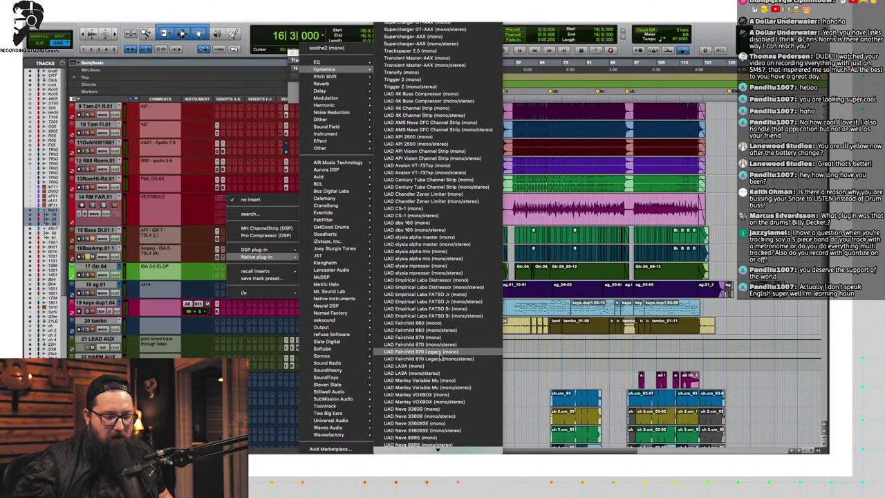
pyautogui.scroll(-8, 442, 406)
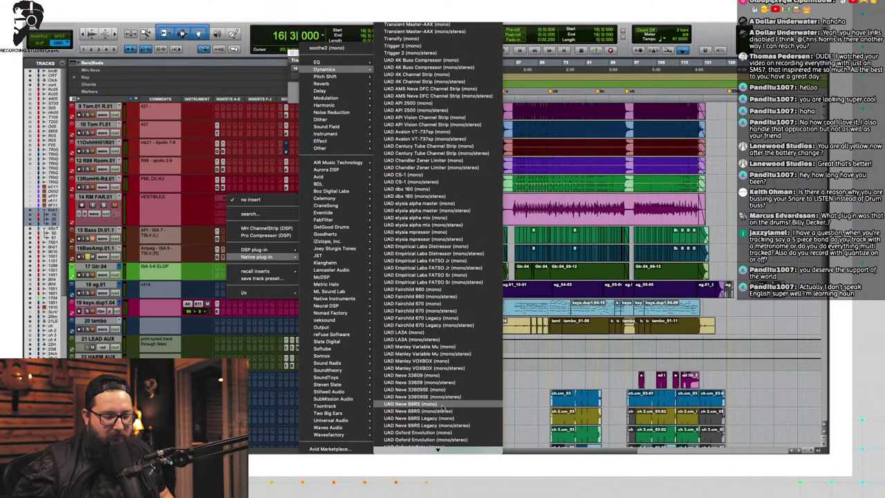
pyautogui.scroll(-9, 442, 408)
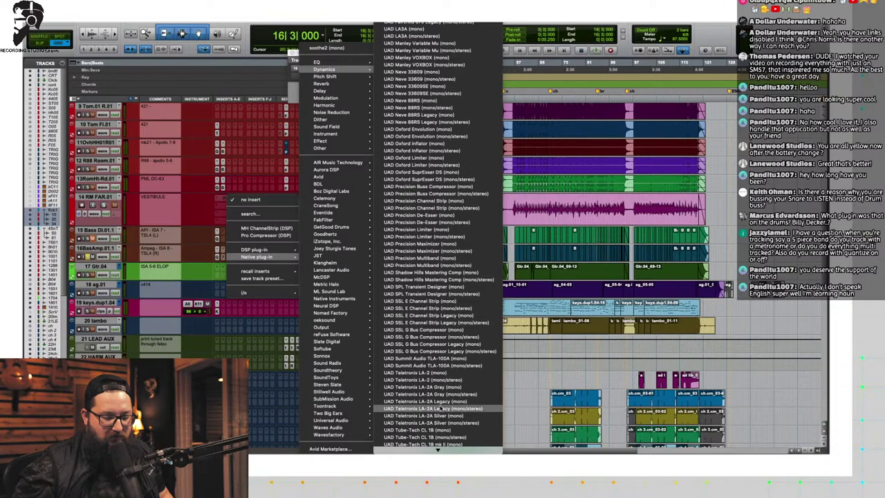
pyautogui.click(441, 401)
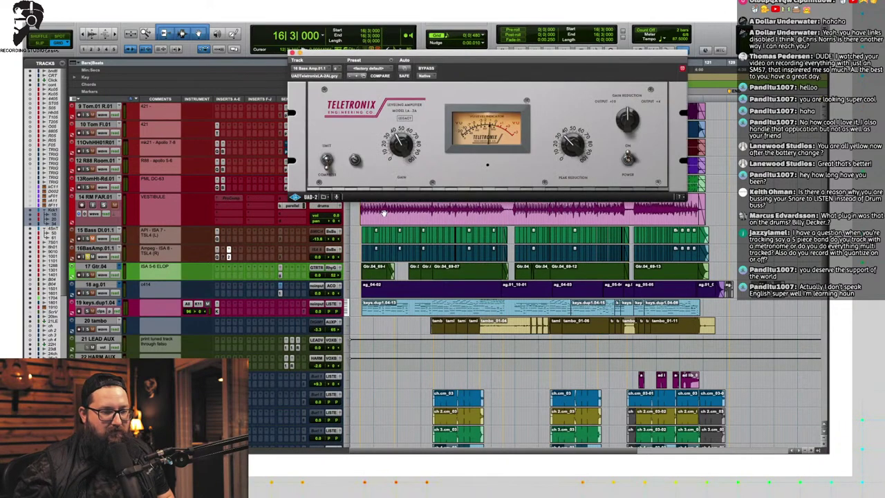
# Step: Raise the LA-2A's gain to about 50 and compare the Bass Amp with the compressor active and inactive
pyautogui.moveTo(407, 135); pyautogui.dragTo(409, 120)
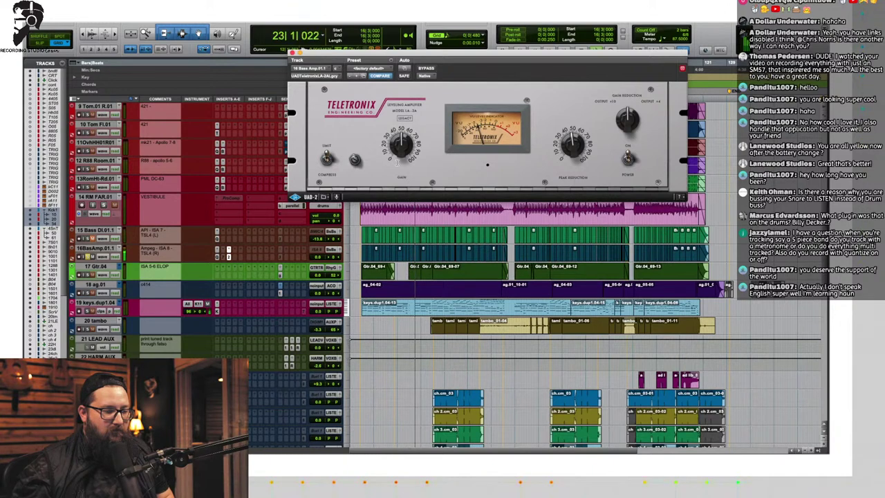
pyautogui.keyDown('ctrl'); pyautogui.keyDown('super'); pyautogui.click(228, 257); pyautogui.keyUp('super'); pyautogui.keyUp('ctrl')
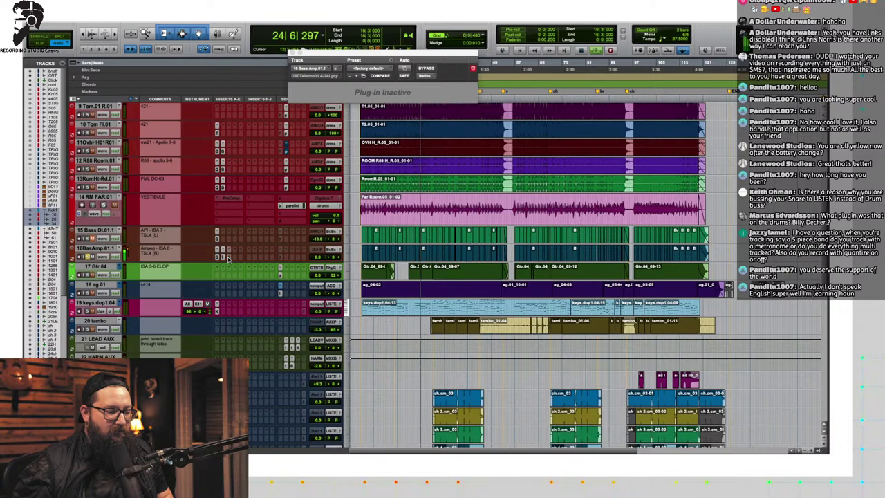
pyautogui.keyDown('ctrl'); pyautogui.keyDown('super'); pyautogui.click(228, 258); pyautogui.keyUp('super'); pyautogui.keyUp('ctrl')
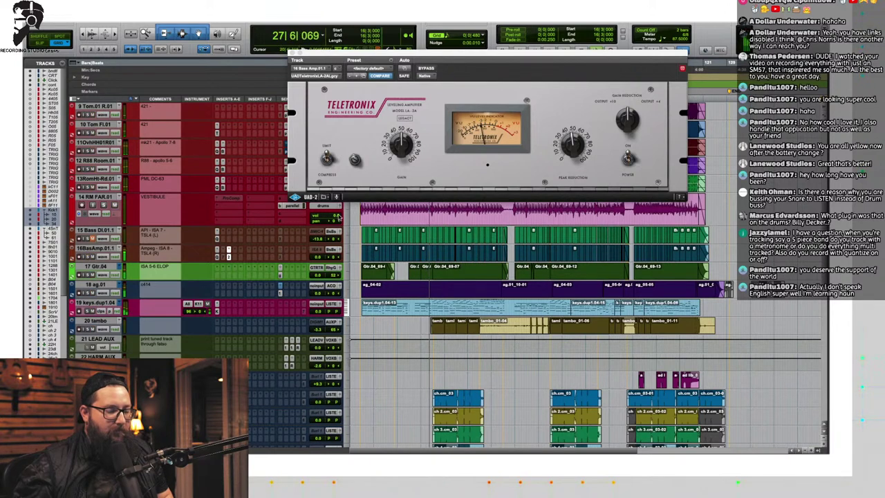
pyautogui.press('space')
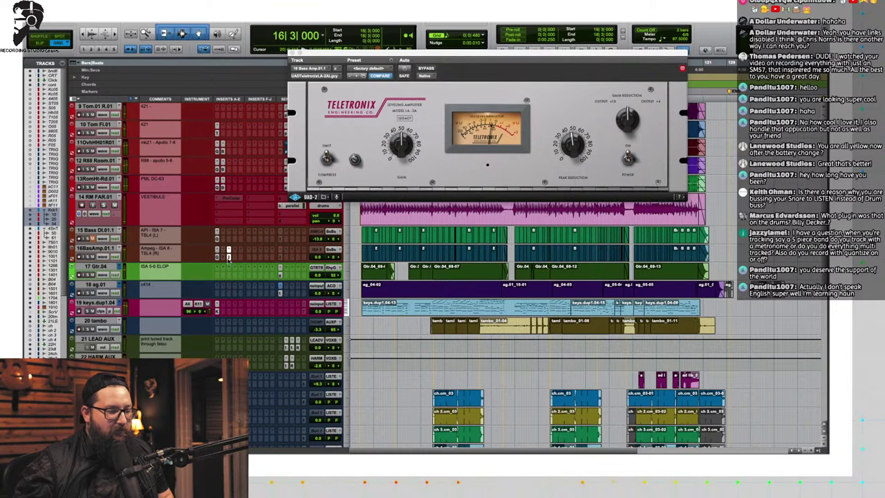
# Step: Reactivate the CLA-76 and compare it with the LA-2A on the Bass Amp during playback by toggling the LA-2A
pyautogui.keyDown('ctrl'); pyautogui.keyDown('super'); pyautogui.click(230, 257); pyautogui.keyUp('super'); pyautogui.keyUp('ctrl')
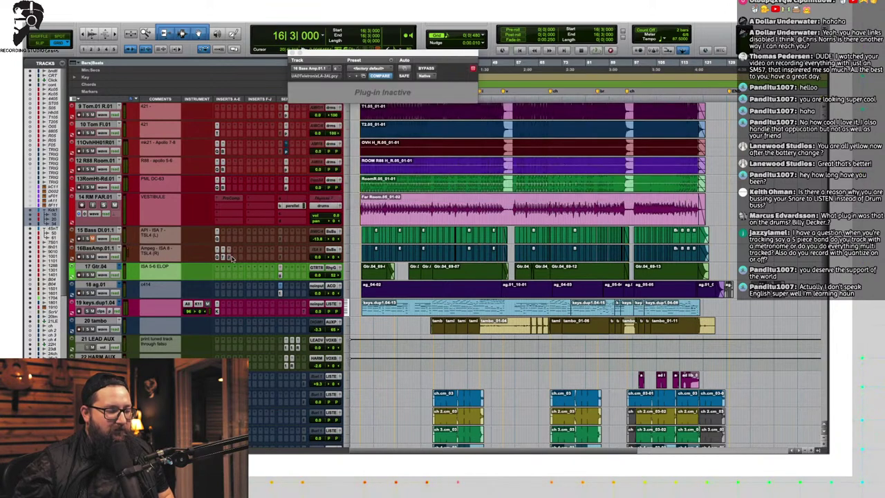
pyautogui.click(222, 257)
pyautogui.press('space')
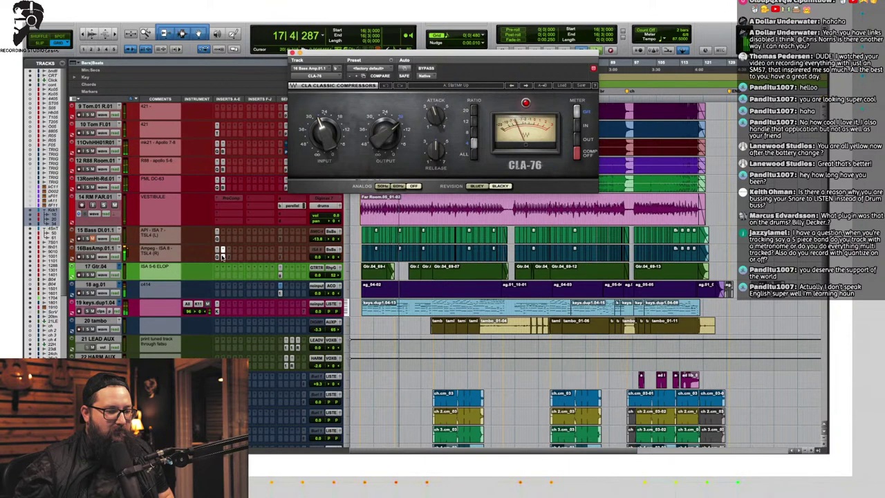
pyautogui.press('space')
pyautogui.click(230, 255)
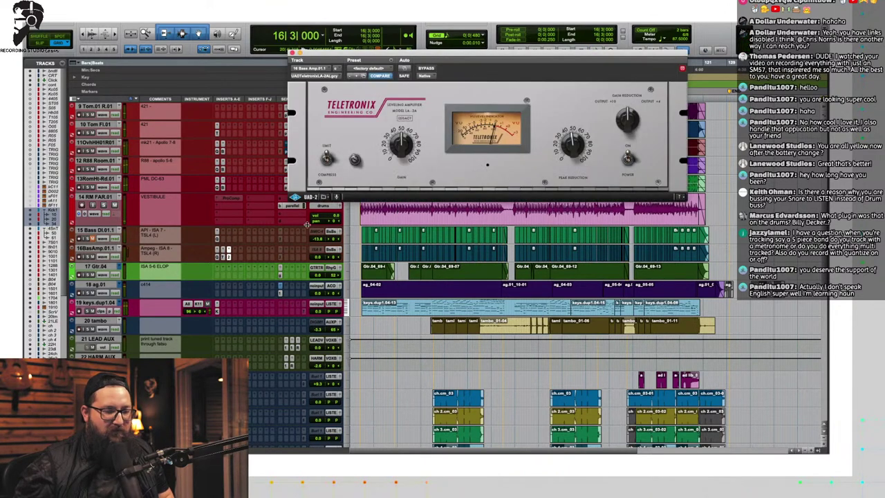
pyautogui.press('space')
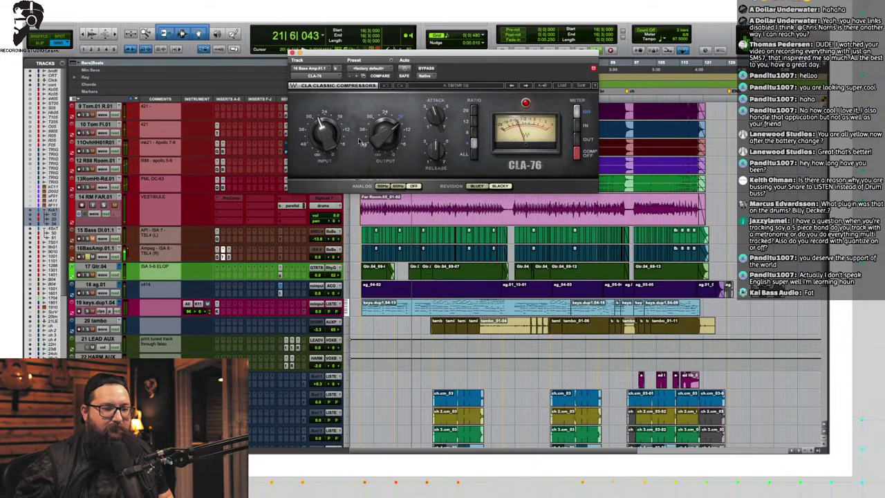
# Step: In the Bass Amp's Pro-Q 3, add a 13.88 dB bell boost at about 853 Hz and lower the existing mid bell to about 9 dB
pyautogui.click(226, 247)
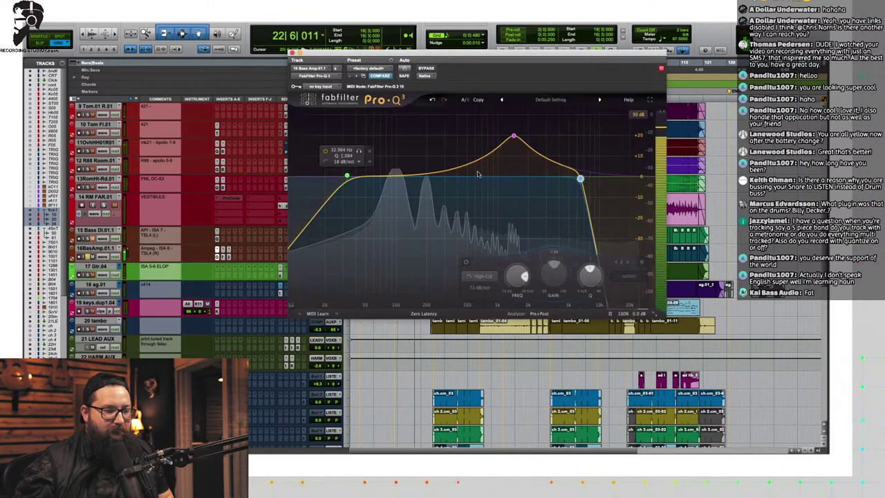
pyautogui.moveTo(470, 143); pyautogui.dragTo(513, 157)
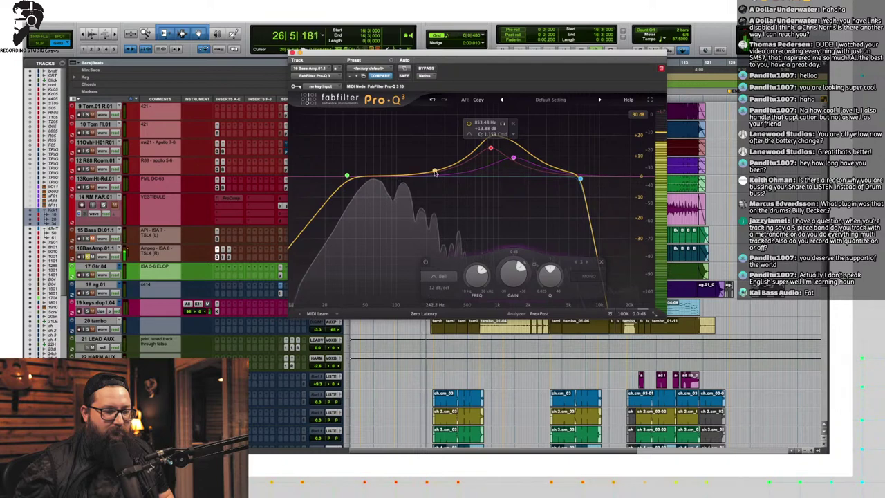
# Step: Add a narrow 96 dB/oct bell cut of about 11 dB at about 261 Hz with Q 9.146, checking the band in solo
pyautogui.moveTo(436, 179); pyautogui.dragTo(438, 98)
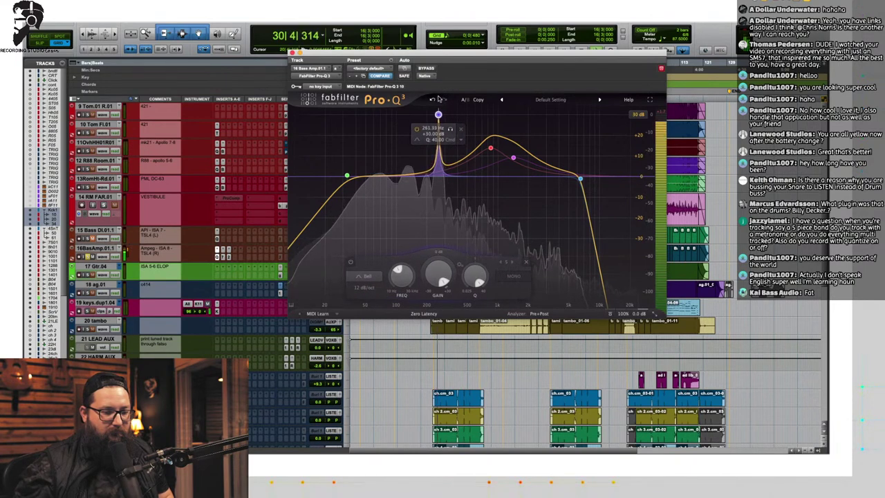
pyautogui.moveTo(440, 275); pyautogui.dragTo(438, 344)
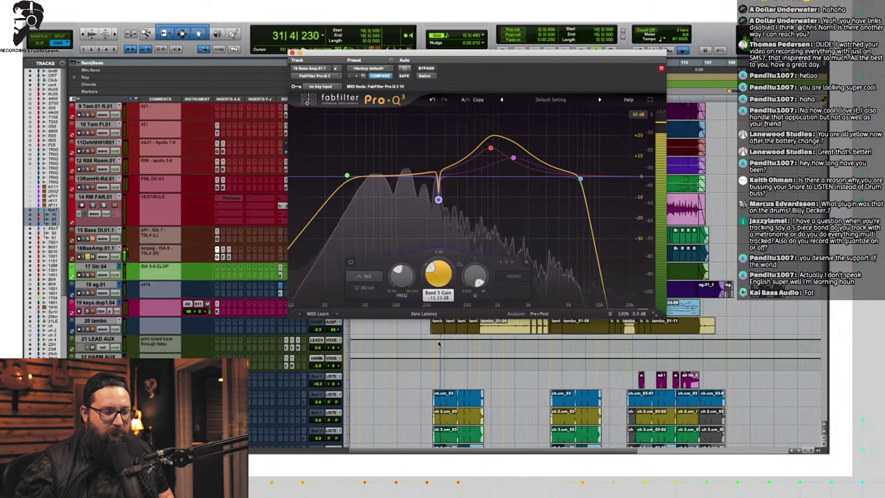
pyautogui.click(366, 287)
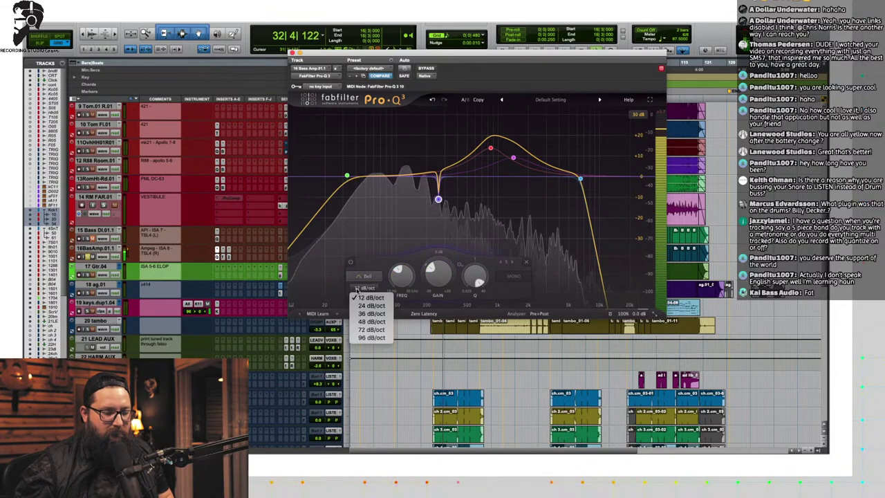
pyautogui.click(366, 337)
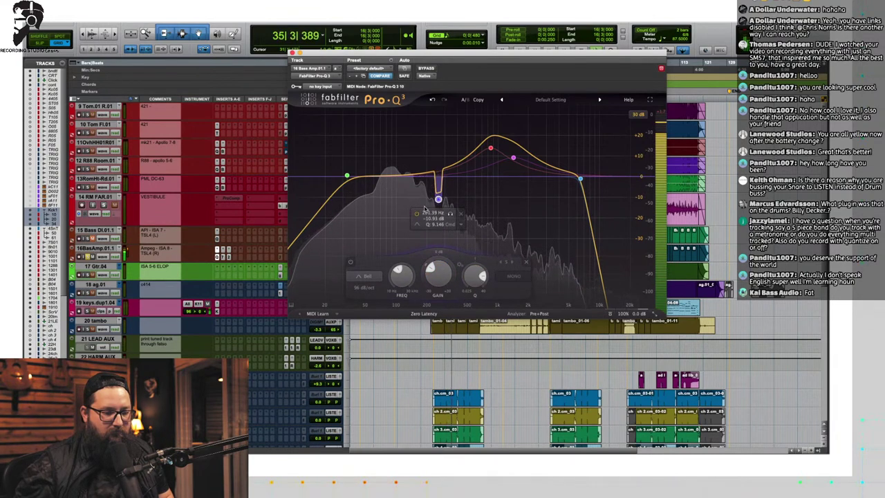
pyautogui.click(450, 215)
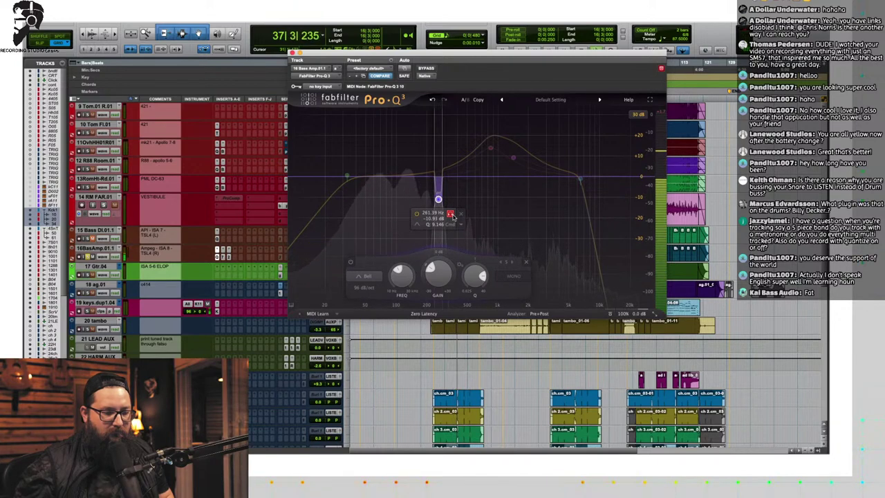
pyautogui.click(452, 216)
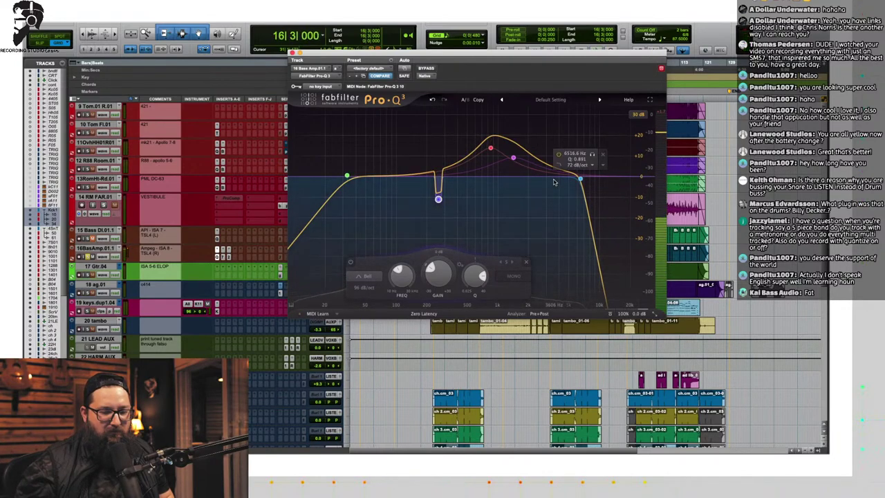
# Step: Audition the bass tracks and insert a UAD Teletronix LA-2A Legacy on the Bass DI track
pyautogui.press('space')
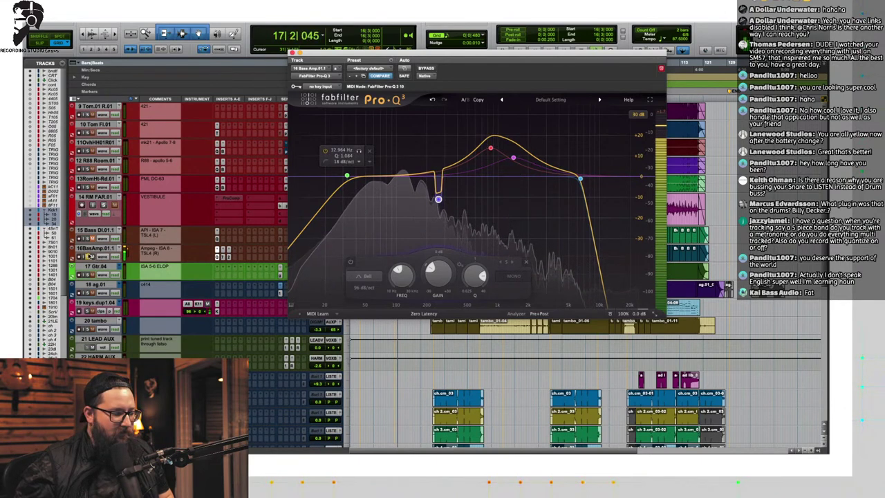
pyautogui.press('space')
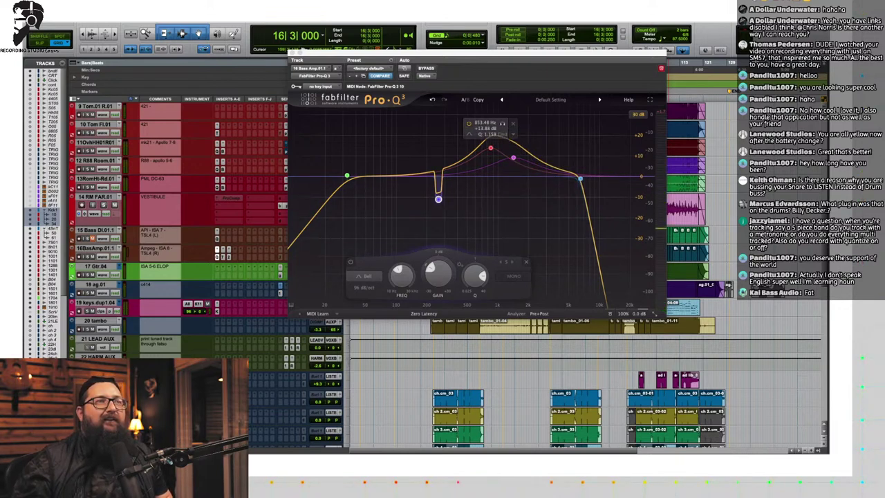
pyautogui.press('space')
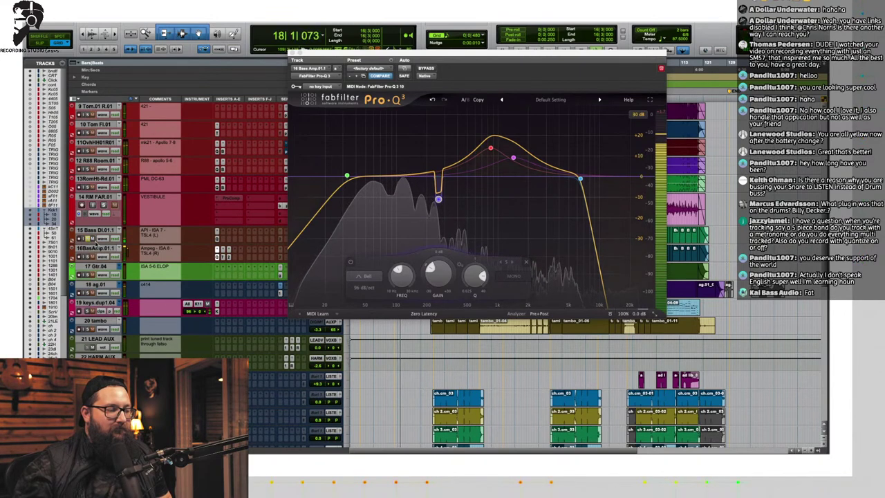
pyautogui.click(228, 239)
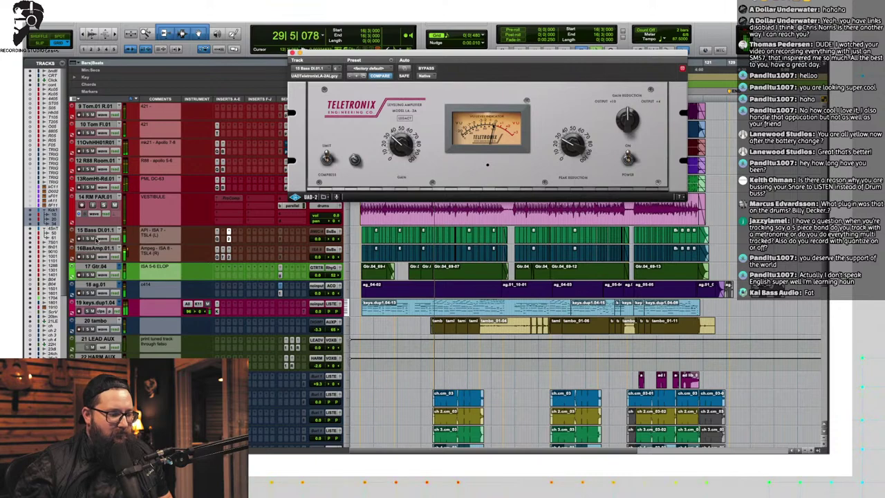
pyautogui.press('space')
pyautogui.scroll(-10, 101, 233)
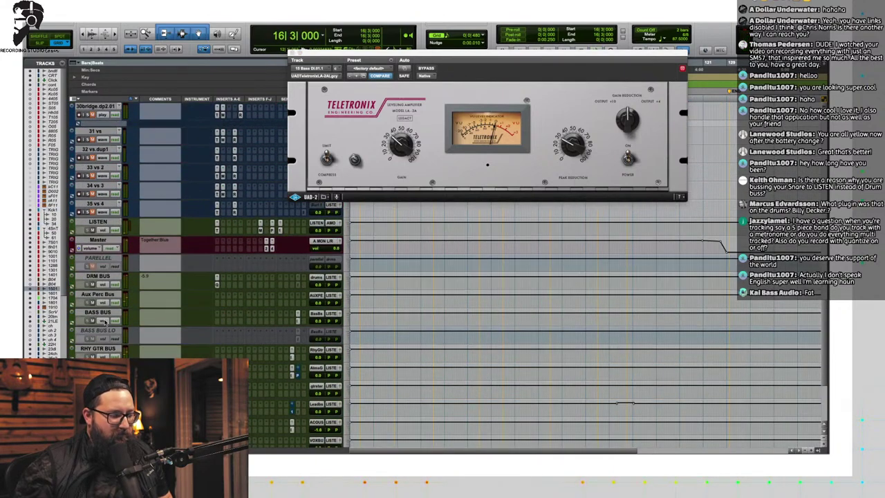
pyautogui.scroll(-3, 105, 322)
pyautogui.press('space')
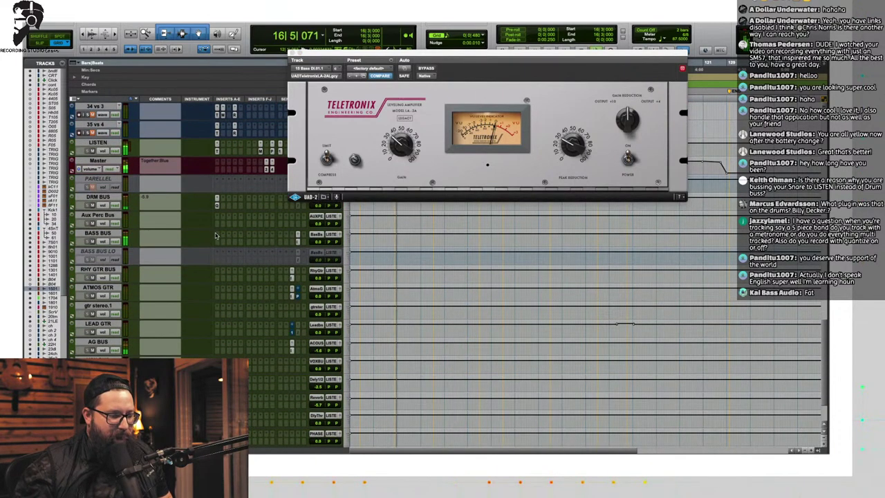
pyautogui.click(215, 236)
pyautogui.moveTo(256, 241)
pyautogui.moveTo(340, 37)
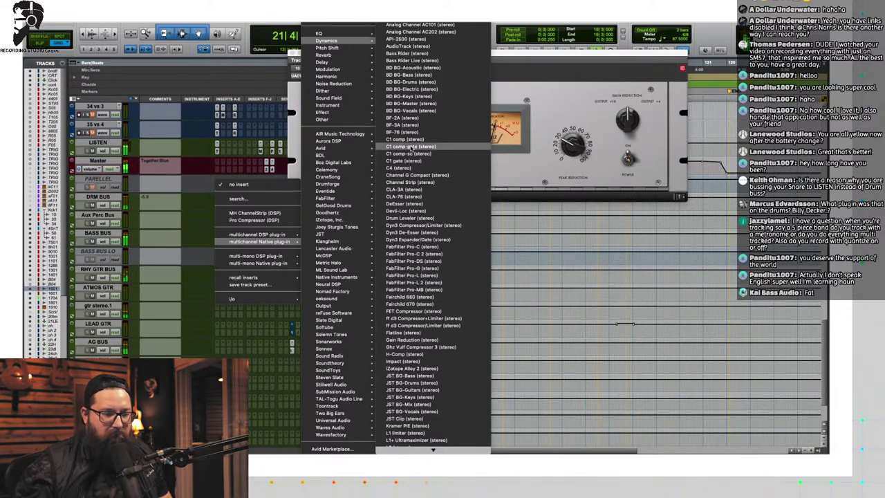
pyautogui.click(157, 253)
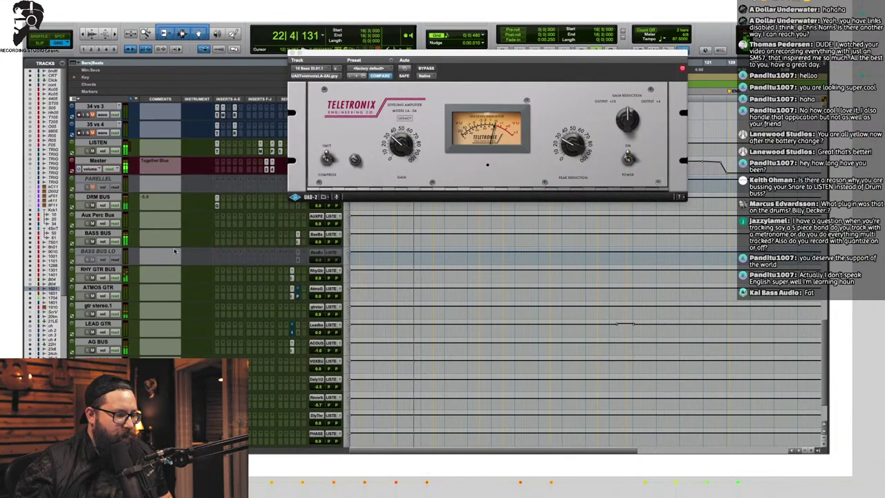
pyautogui.scroll(15, 173, 249)
pyautogui.scroll(1, 105, 302)
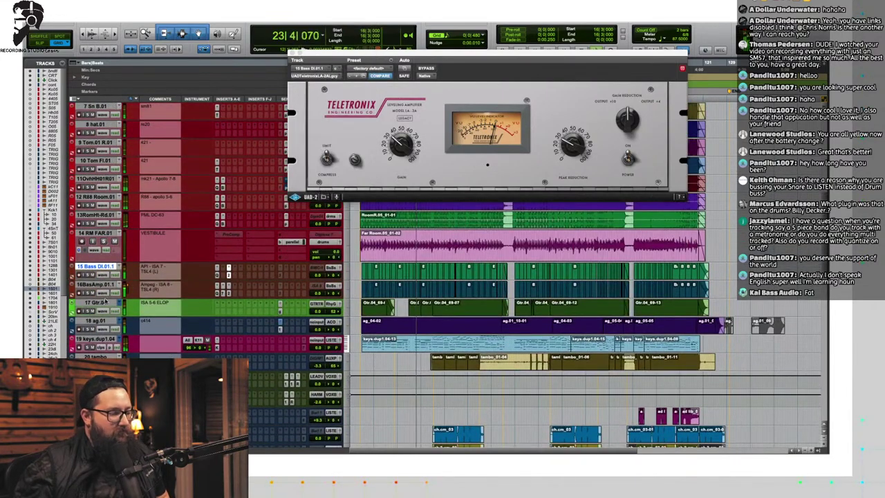
# Step: Extend the track selection from the Bass DI and BasAmp up to Kick 1, solo the selected tracks and close the LA-2A
pyautogui.scroll(10, 102, 284)
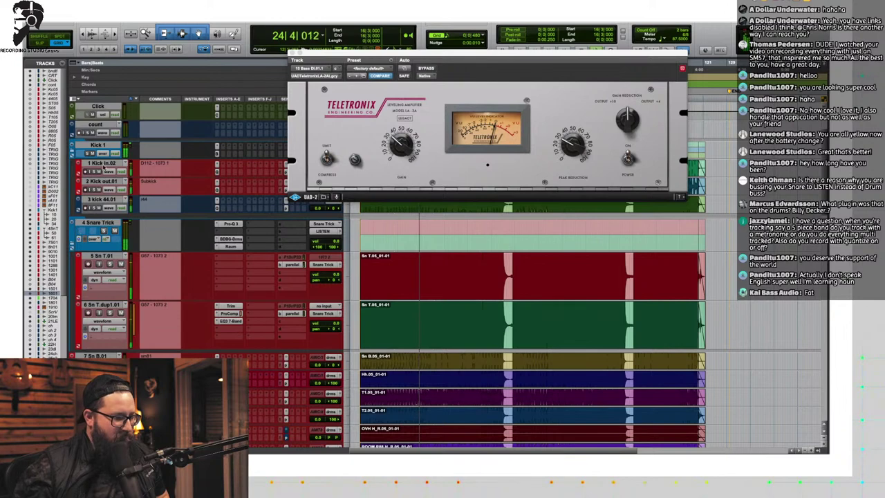
pyautogui.click(99, 144)
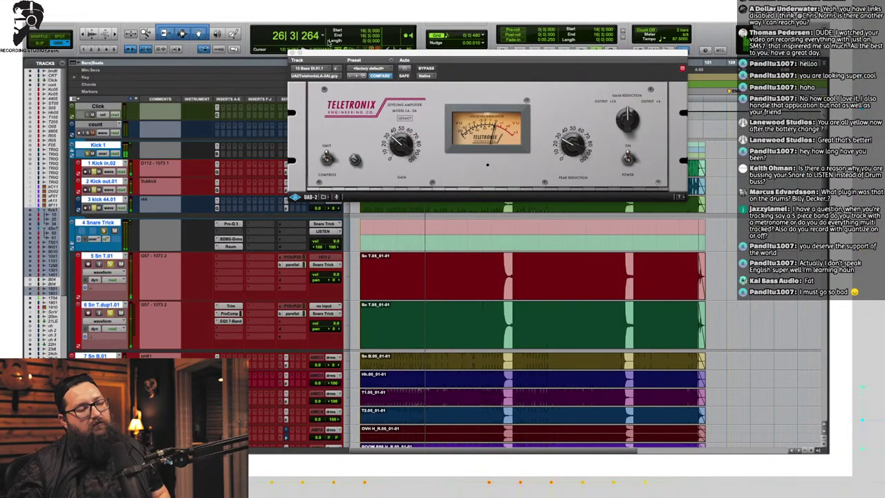
pyautogui.click(293, 54)
# Step: Insert the stereo JST BG-Drums plug-in on the DRM BUS
pyautogui.scroll(-10, 195, 265)
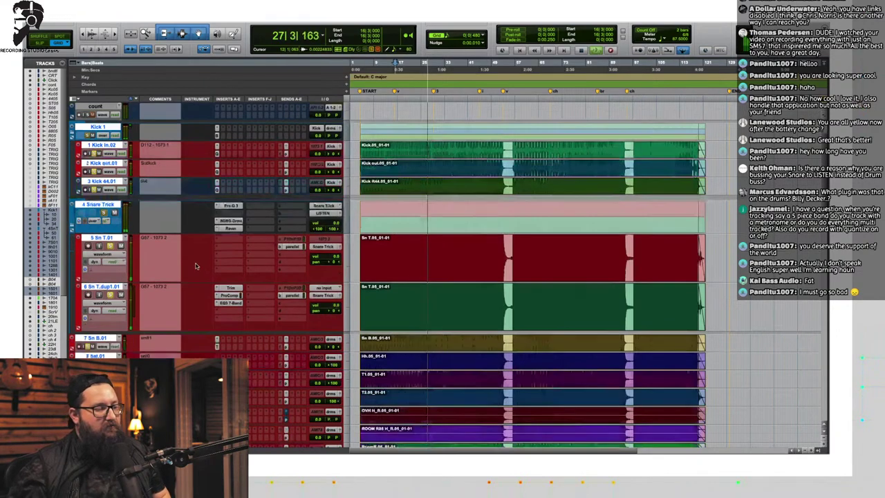
pyautogui.scroll(-15, 166, 261)
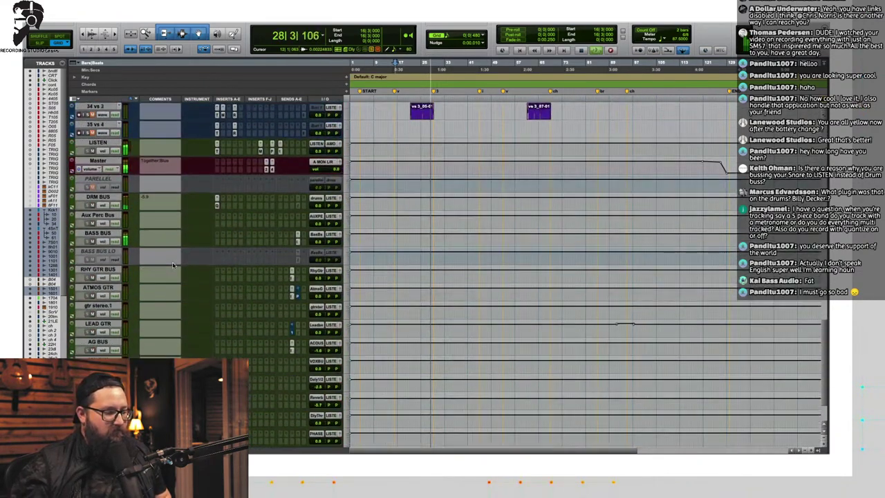
pyautogui.click(221, 200)
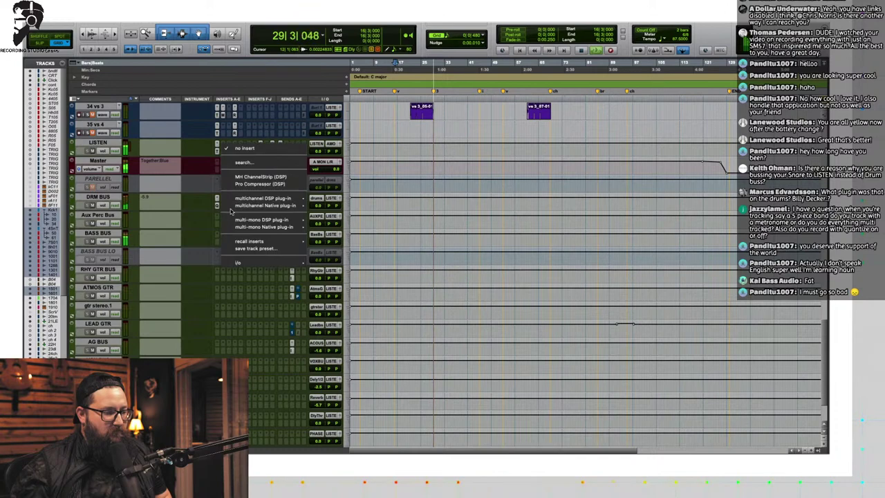
pyautogui.moveTo(276, 205)
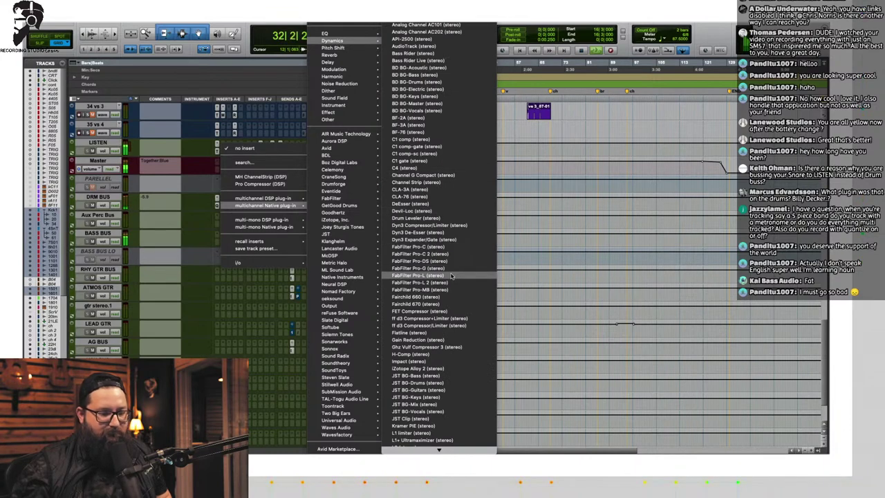
pyautogui.click(446, 383)
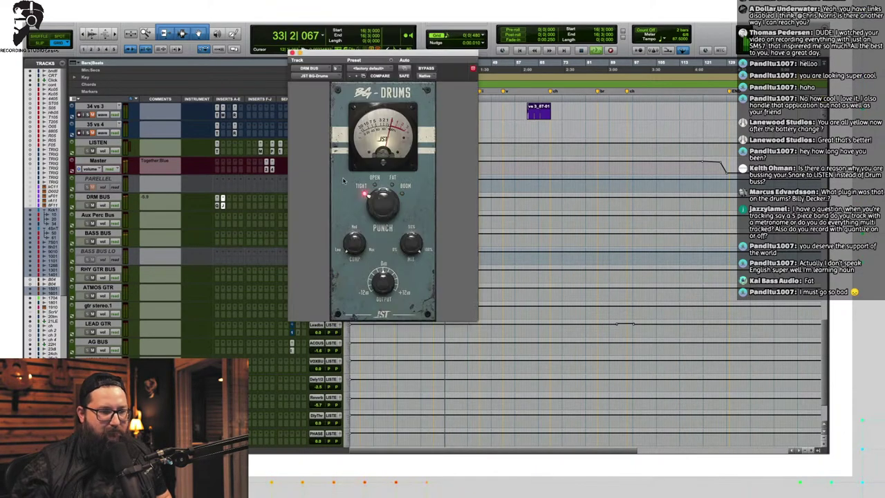
# Step: Replace the DRM BUS's JST BG-Drums with BD BG-Drums (stereo), reduce its Mix amount and close the plug-in
pyautogui.click(314, 76)
pyautogui.moveTo(335, 76)
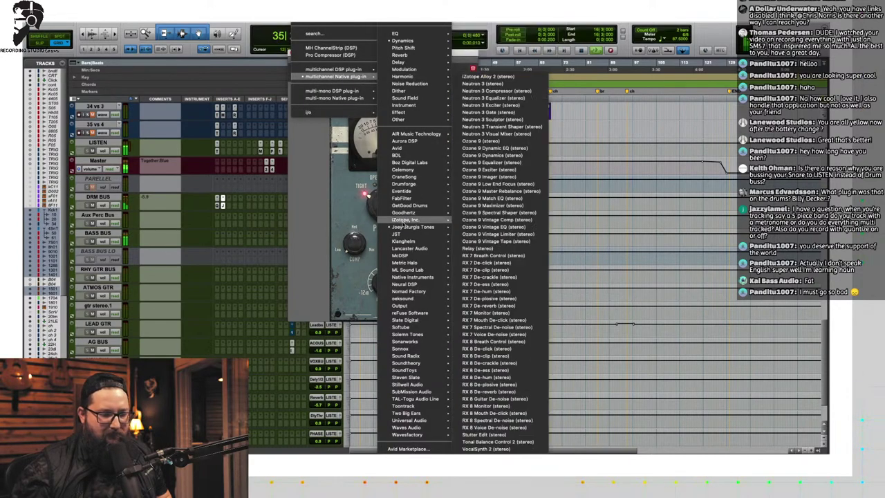
pyautogui.moveTo(405, 228)
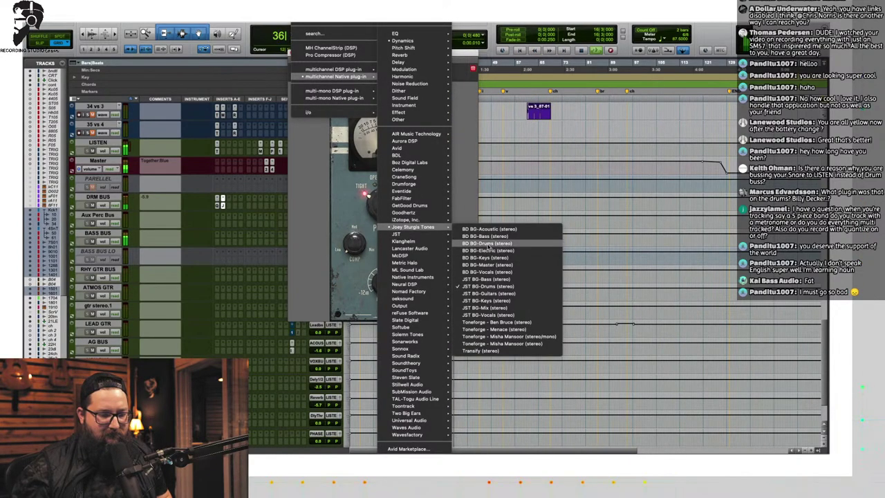
pyautogui.click(472, 247)
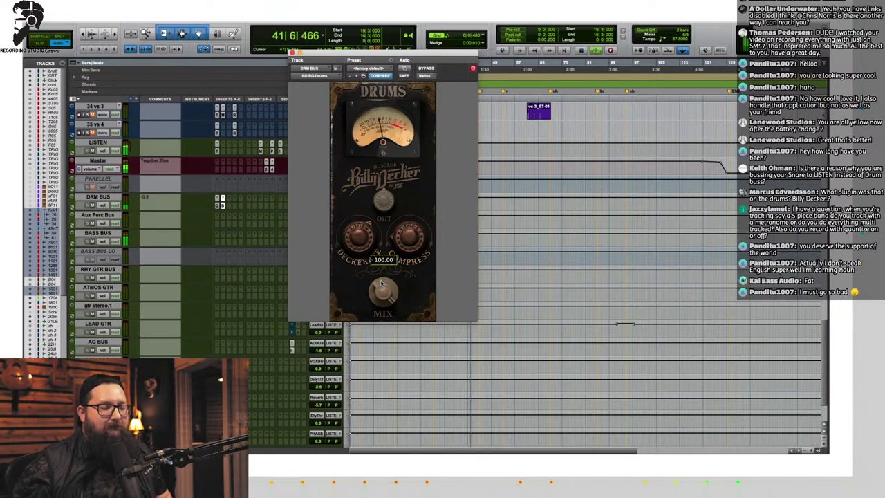
pyautogui.moveTo(380, 280); pyautogui.dragTo(378, 304)
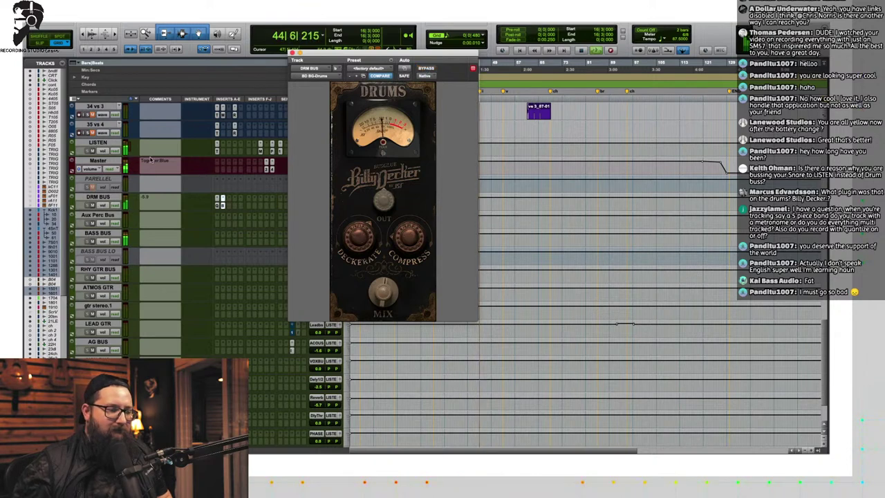
pyautogui.click(292, 52)
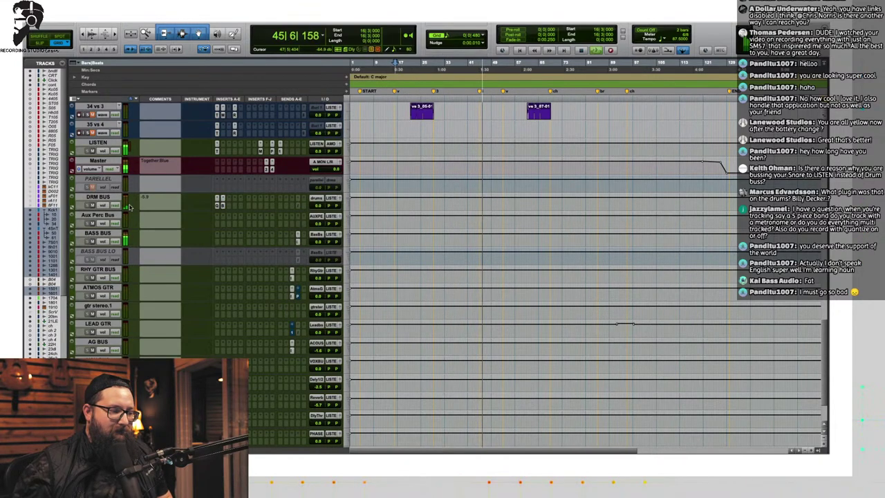
# Step: Stop playback and insert the stereo FabFilter Pro-MB in the second insert slot of the DRM BUS
pyautogui.scroll(15, 86, 207)
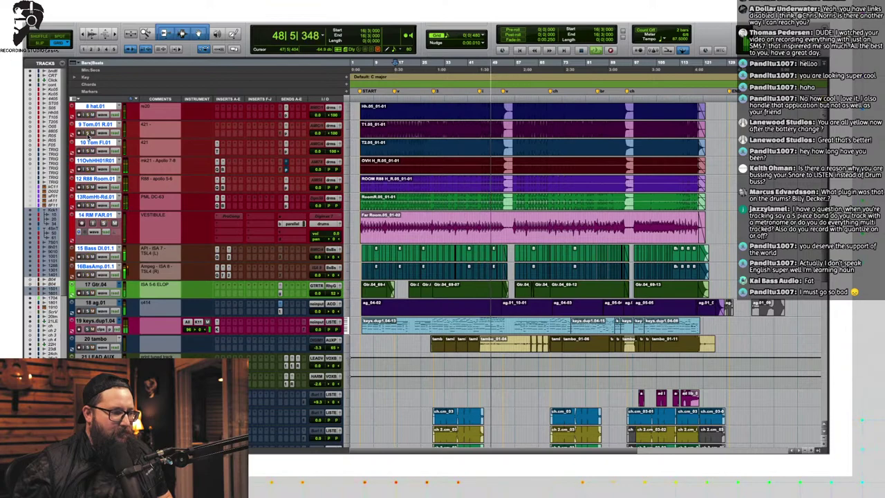
pyautogui.scroll(-15, 218, 257)
pyautogui.press('space')
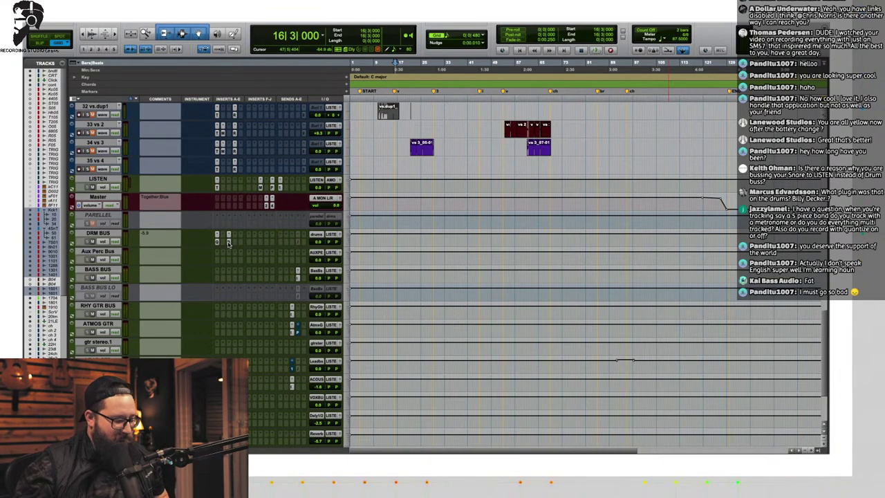
pyautogui.click(223, 237)
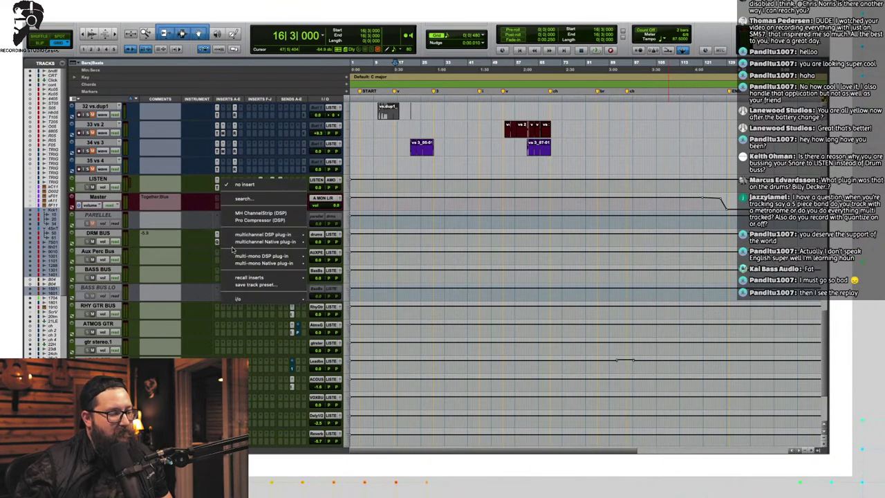
pyautogui.moveTo(272, 242)
pyautogui.moveTo(348, 40)
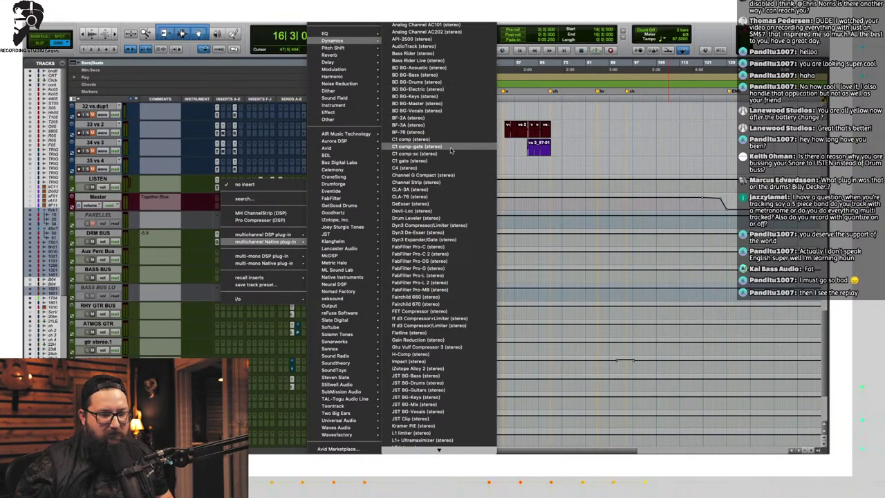
pyautogui.scroll(-5, 451, 240)
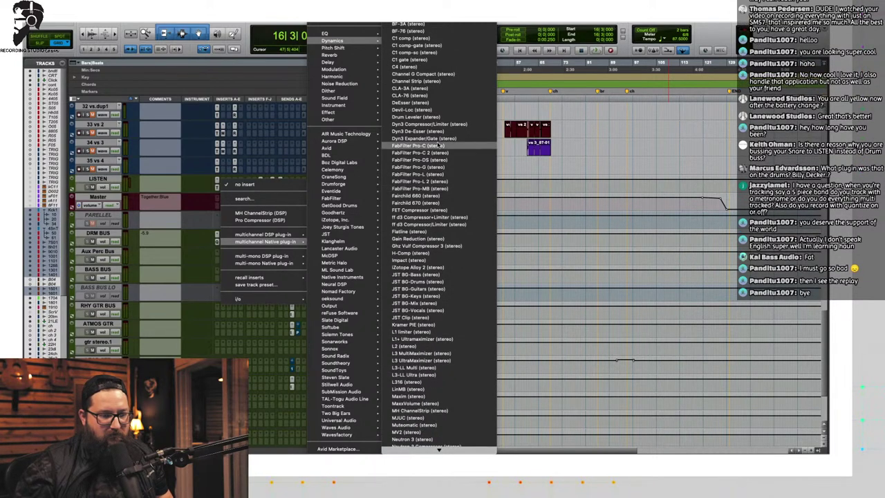
pyautogui.scroll(-2, 439, 147)
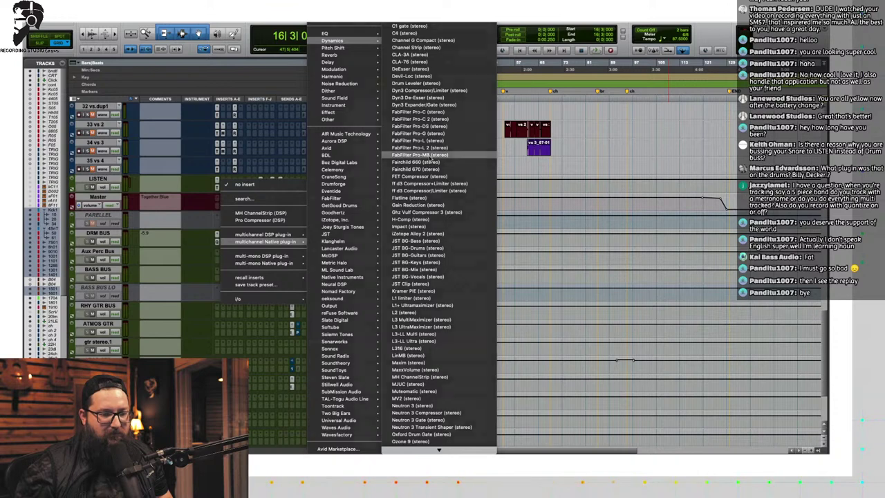
pyautogui.click(436, 156)
# Step: Load the drum preset Reveal The Room bM in the Pro-MB on the DRM BUS and play the mix
pyautogui.click(546, 100)
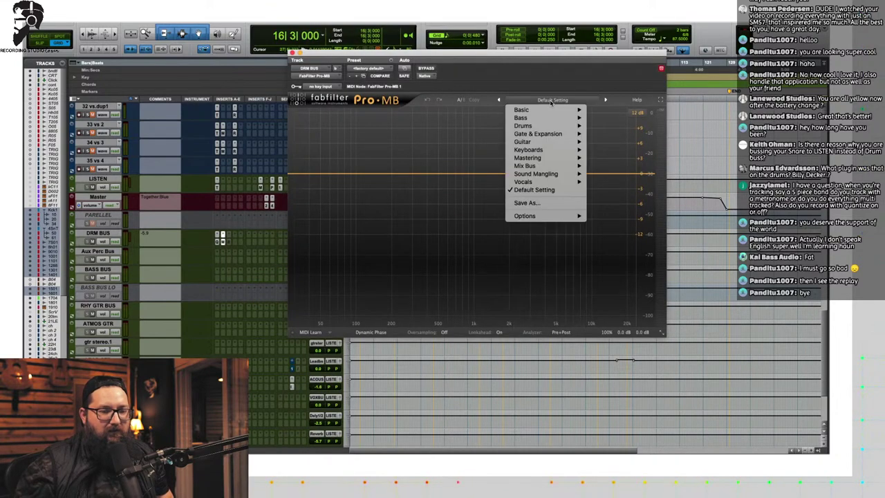
pyautogui.moveTo(543, 146)
pyautogui.moveTo(546, 126)
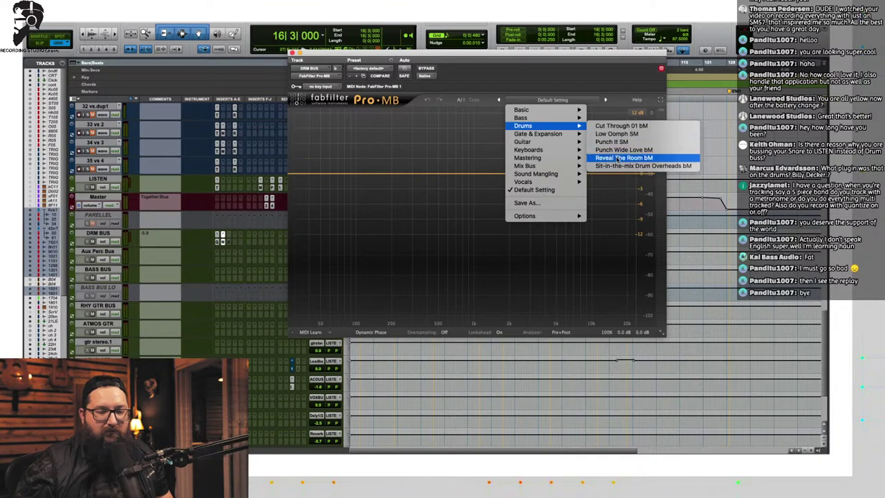
pyautogui.click(624, 158)
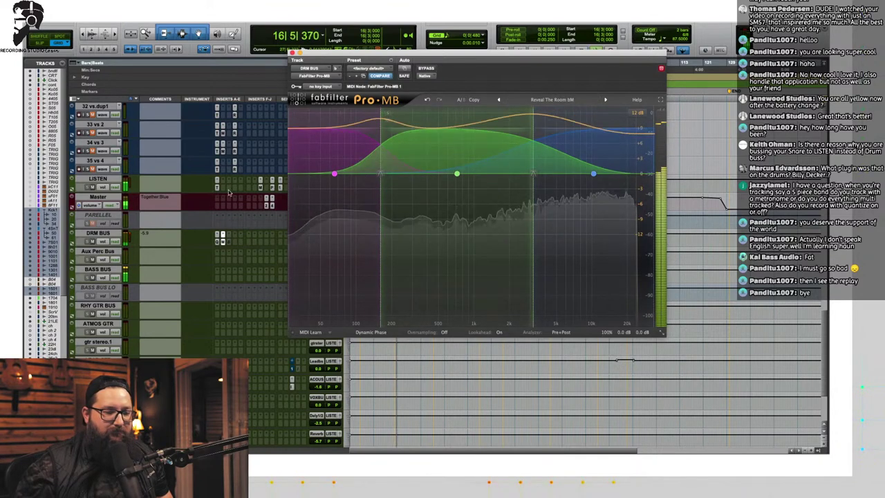
# Step: Lower the Pro-MB's input level to -7.5 dB and delete all of the preset's bands
pyautogui.moveTo(624, 332)
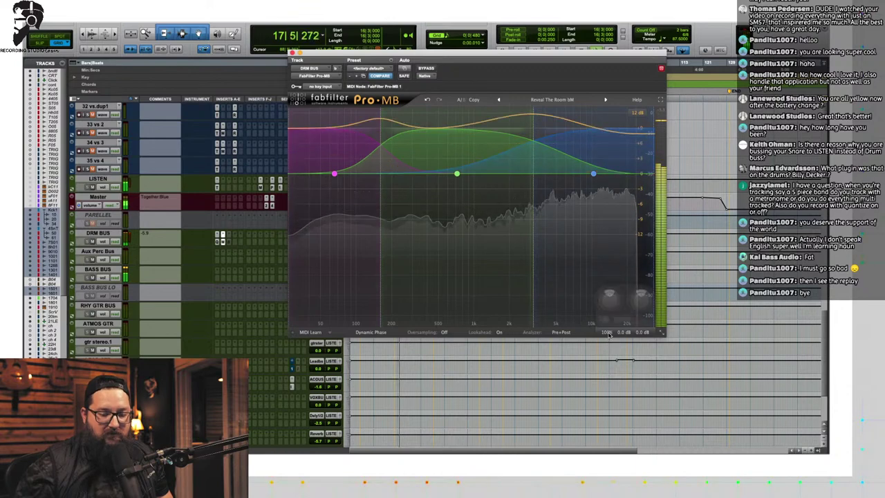
pyautogui.moveTo(625, 332); pyautogui.dragTo(626, 351)
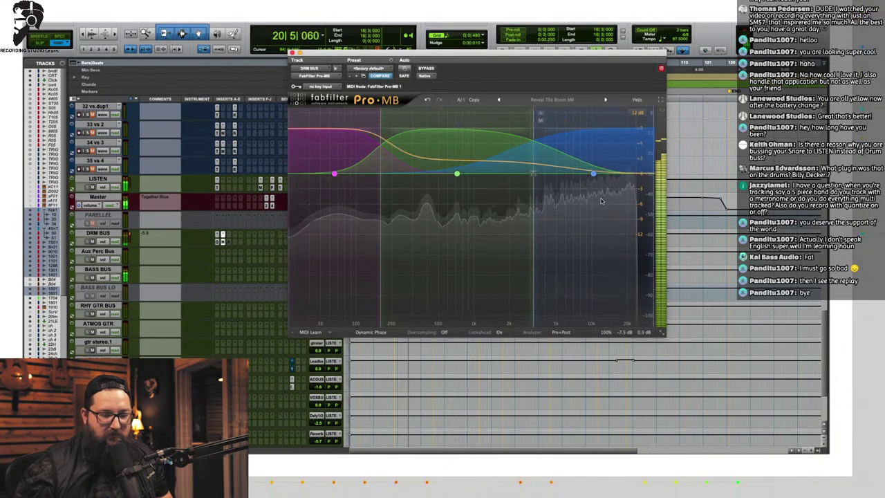
pyautogui.moveTo(614, 225); pyautogui.dragTo(253, 119)
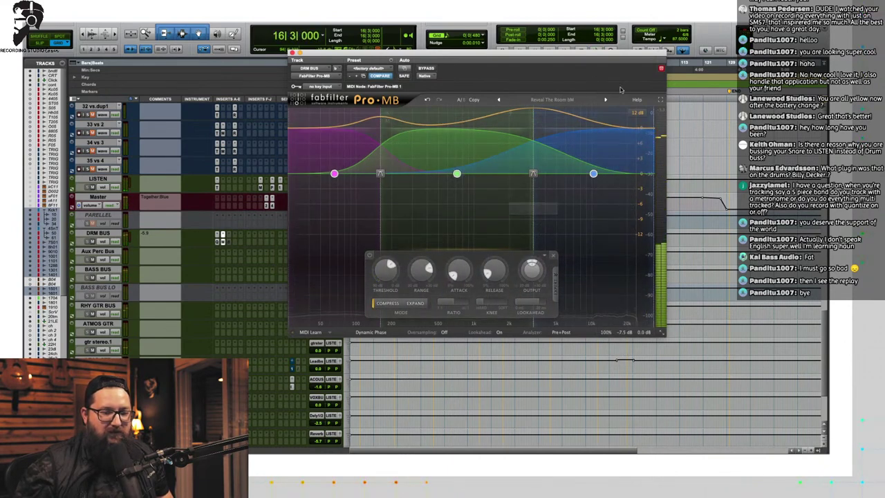
pyautogui.click(553, 256)
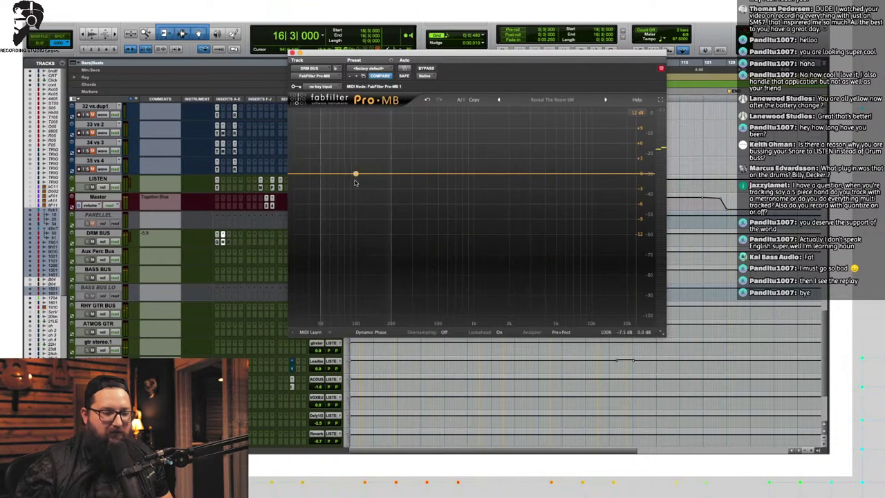
# Step: Create four compression bands in the Pro-MB, covering the lows, low mids, upper mids and highs
pyautogui.click(319, 173)
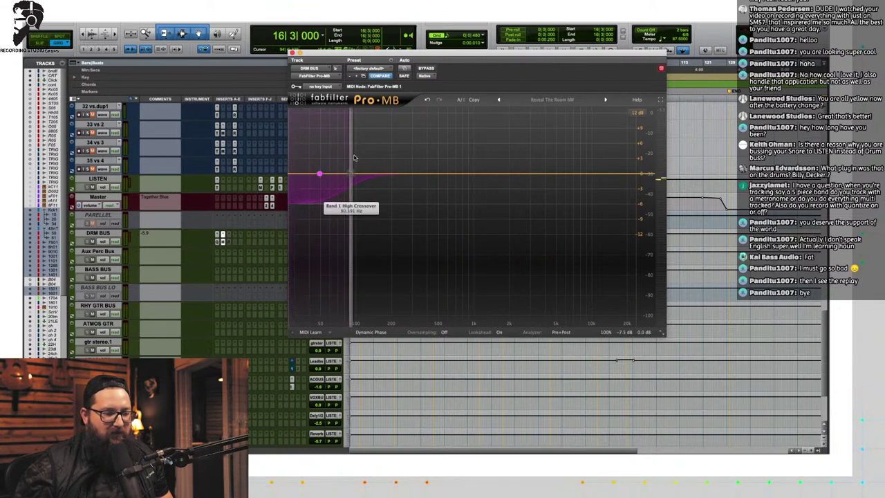
pyautogui.click(408, 173)
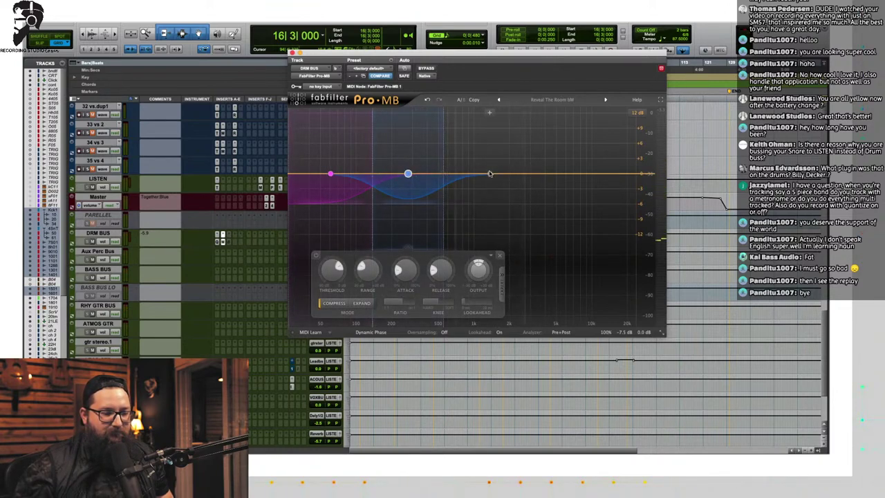
pyautogui.click(489, 173)
pyautogui.click(561, 173)
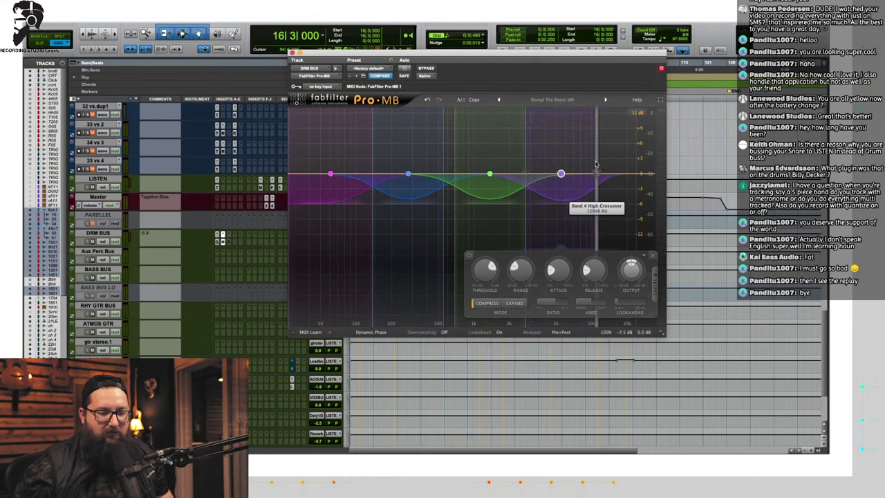
# Step: Extend band 4 to the top of the spectrum, set the band 3/4 crossover to about 3.7 kHz and fine-tune the 2/3 crossover
pyautogui.moveTo(595, 201); pyautogui.dragTo(652, 204)
pyautogui.moveTo(523, 160); pyautogui.dragTo(541, 160)
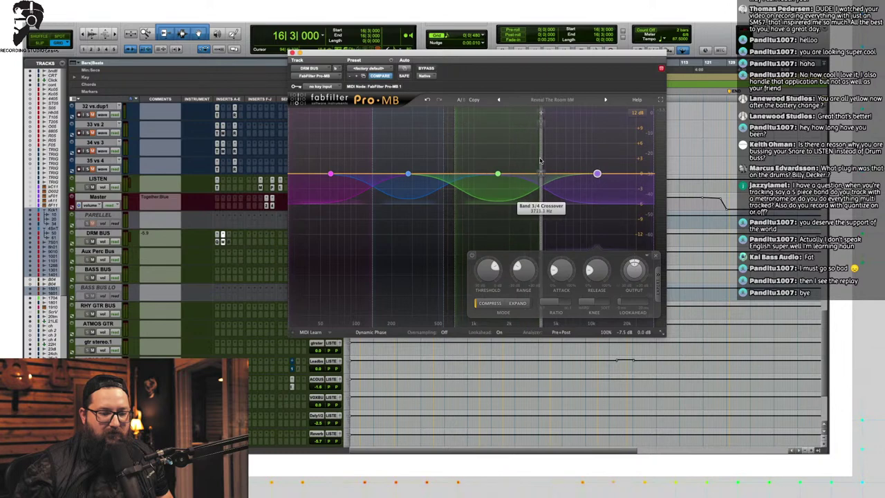
pyautogui.moveTo(461, 164); pyautogui.dragTo(455, 163)
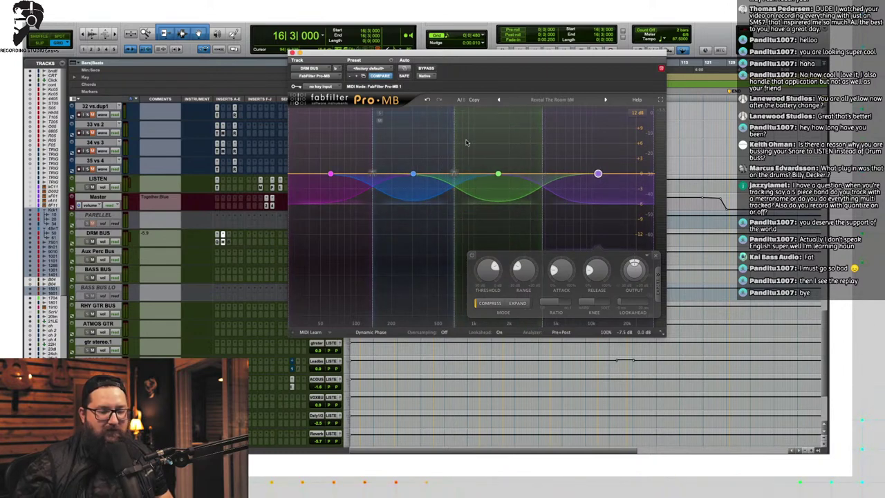
# Step: Play the song and compare the drum bus with the Pro-MB bypassed and active
pyautogui.press('space')
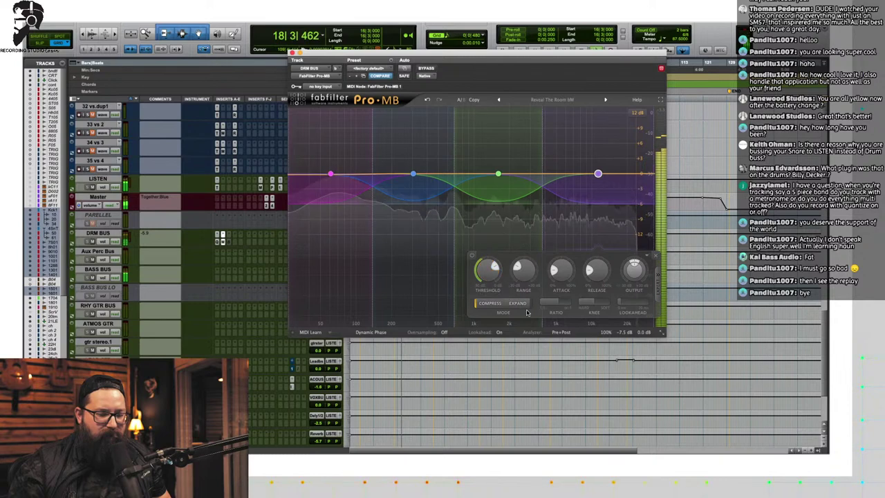
pyautogui.click(428, 68)
pyautogui.click(428, 68)
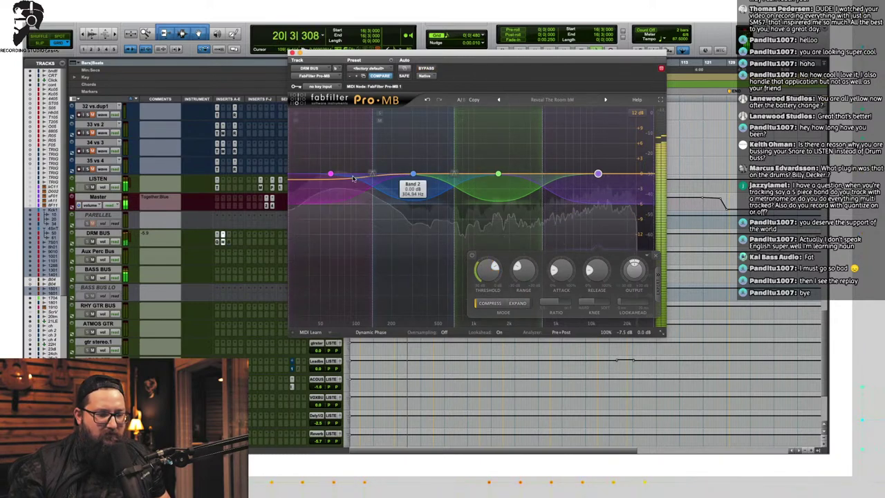
pyautogui.press('space')
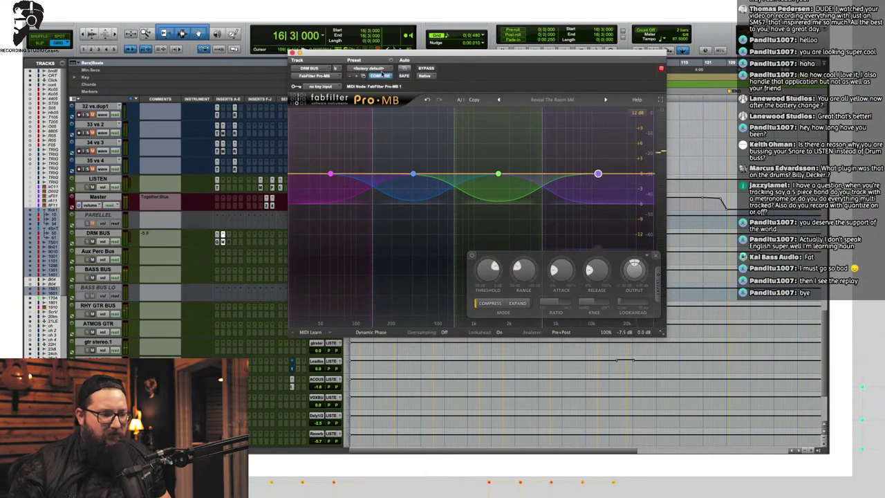
# Step: Select band 2 in the Pro-MB and audition its compression during a short playback
pyautogui.click(412, 174)
pyautogui.press('space')
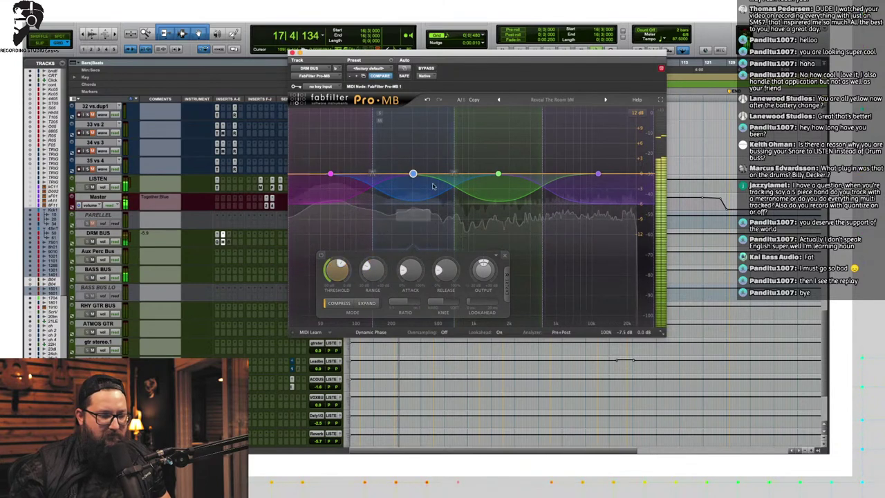
pyautogui.press('space')
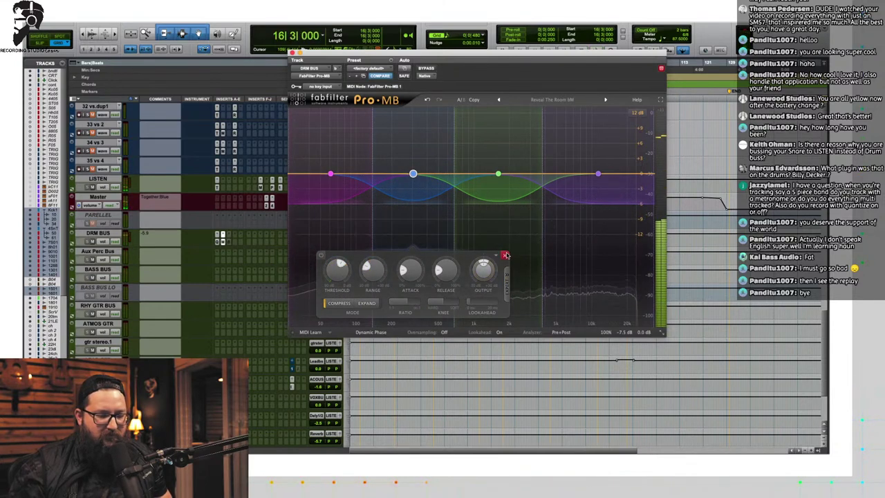
# Step: Close the band 2 controls and select the Pro-MB bands in turn, ending on the low band
pyautogui.click(505, 255)
pyautogui.click(413, 175)
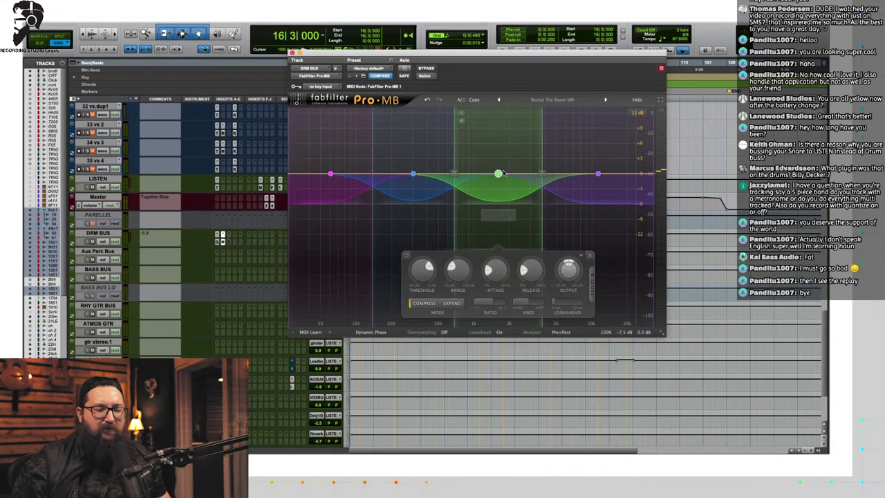
pyautogui.moveTo(597, 173); pyautogui.dragTo(598, 169)
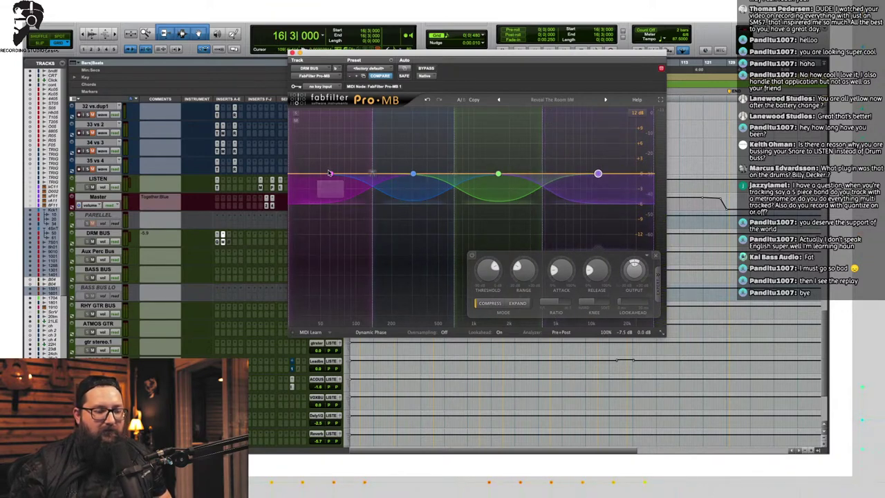
pyautogui.click(355, 200)
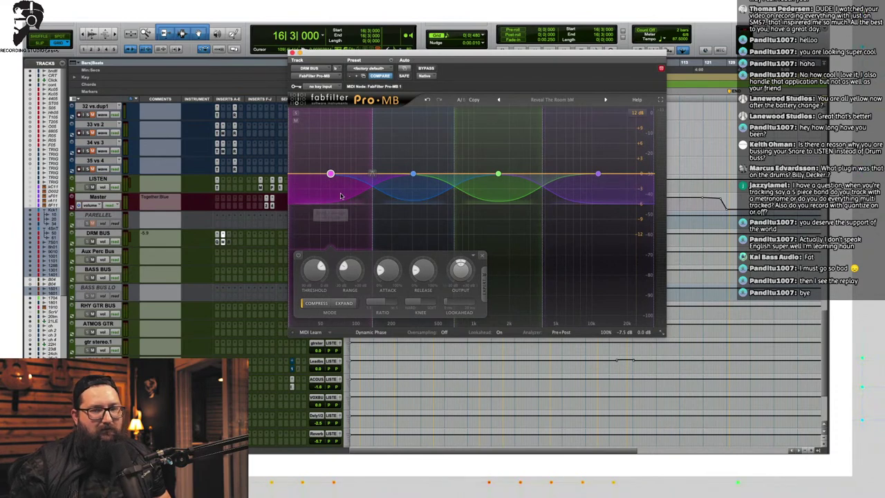
# Step: Play the song, lower the Pro-MB band 1/2 crossover to just under 100 Hz, bypass band 1 and check the high band
pyautogui.press('space')
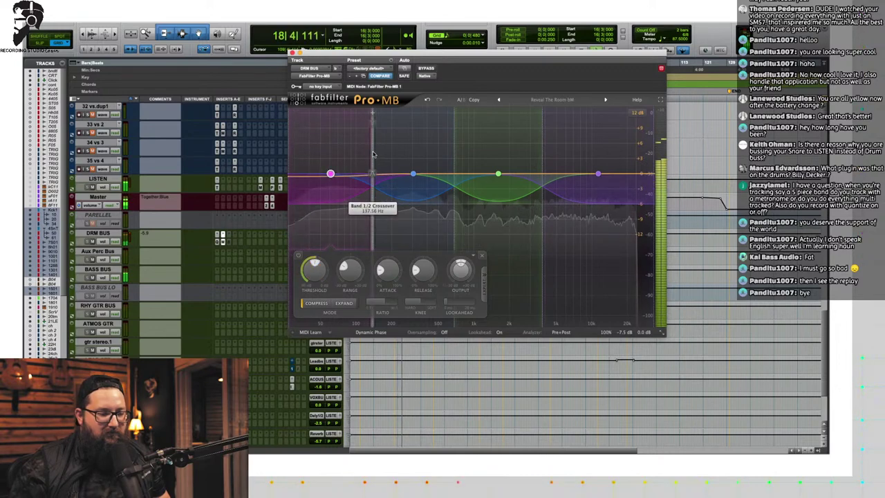
pyautogui.moveTo(330, 174)
pyautogui.mouseDown()
pyautogui.moveTo(320, 174)
pyautogui.moveTo(319, 135)
pyautogui.moveTo(319, 174)
pyautogui.mouseUp()
pyautogui.press('space')
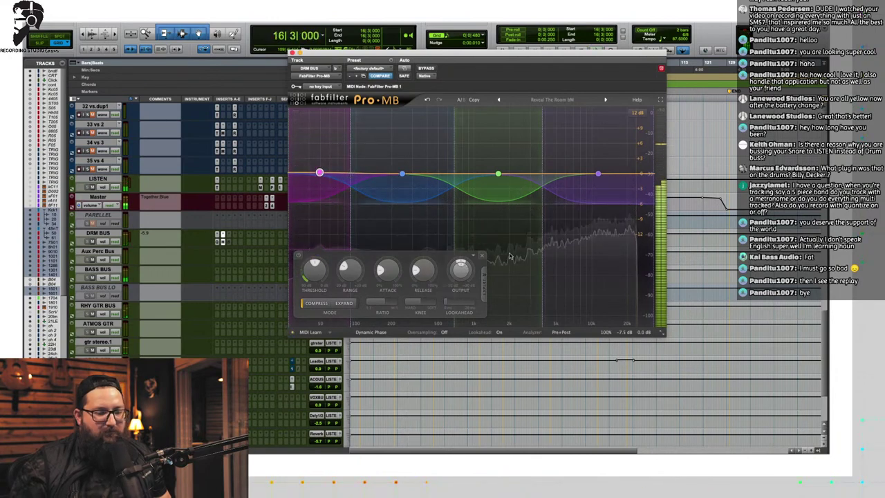
pyautogui.click(298, 256)
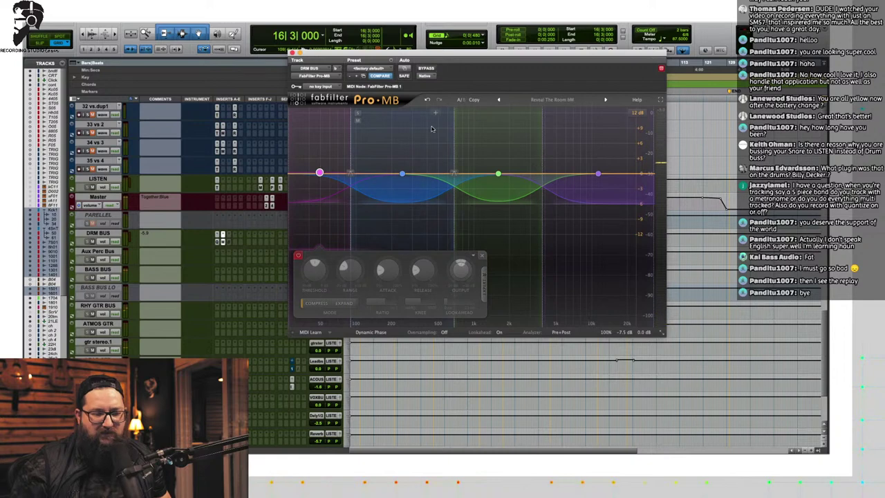
pyautogui.click(591, 232)
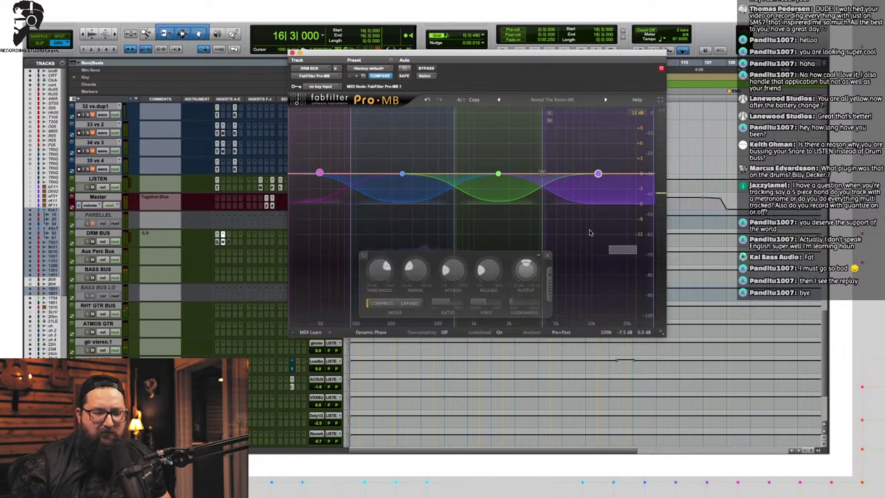
# Step: Remove the Pro-MB from the DRM BUS inserts and browse the multichannel native plug-ins for its next free slot without choosing one
pyautogui.click(223, 235)
pyautogui.click(235, 179)
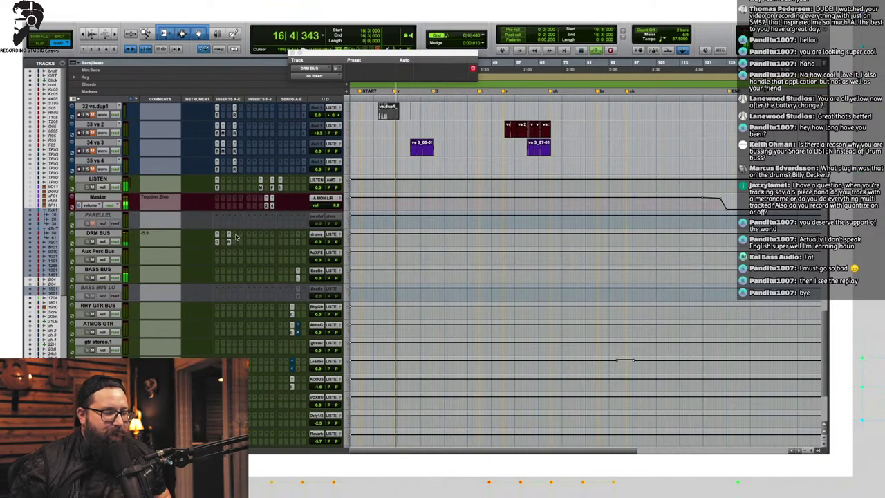
pyautogui.click(237, 236)
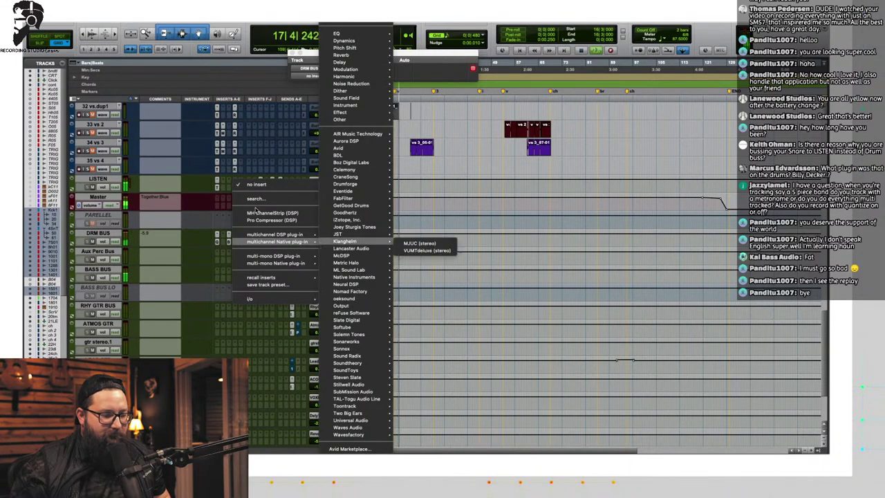
pyautogui.click(146, 184)
# Step: Play the passage from bar 16 several times to judge the drums while reviewing the drum tracks
pyautogui.scroll(5, 134, 228)
pyautogui.scroll(5, 131, 226)
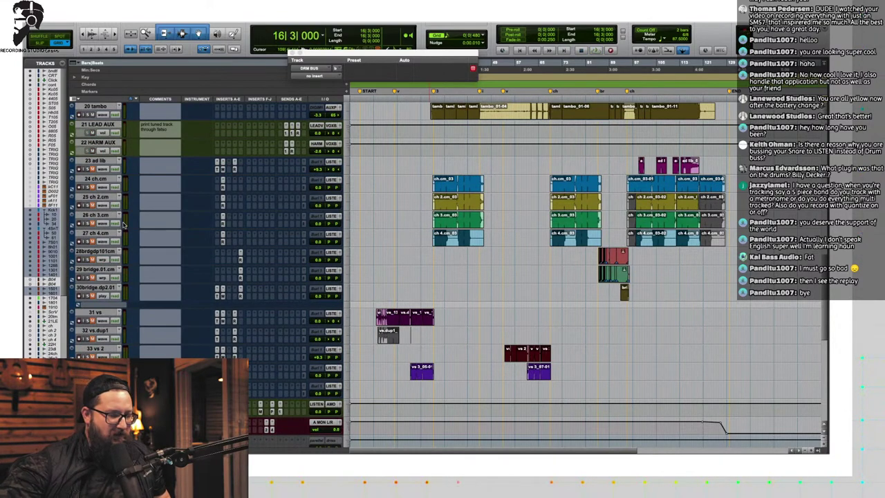
pyautogui.press('space')
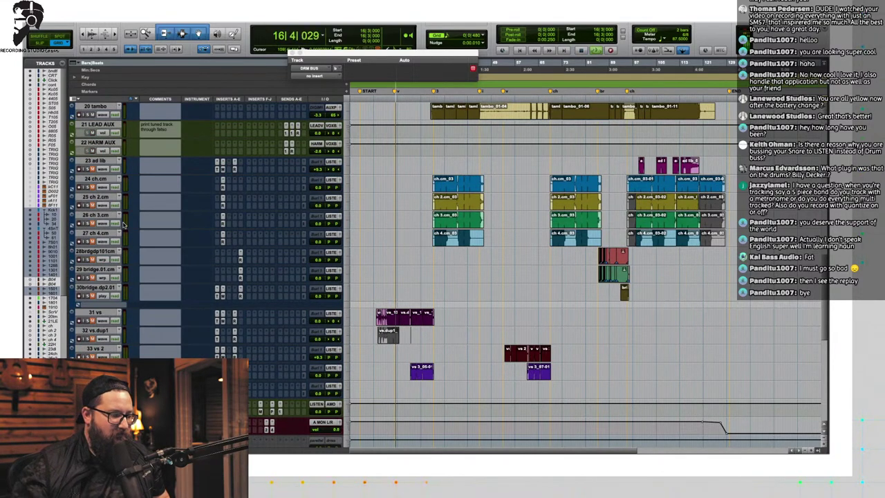
pyautogui.scroll(10, 211, 291)
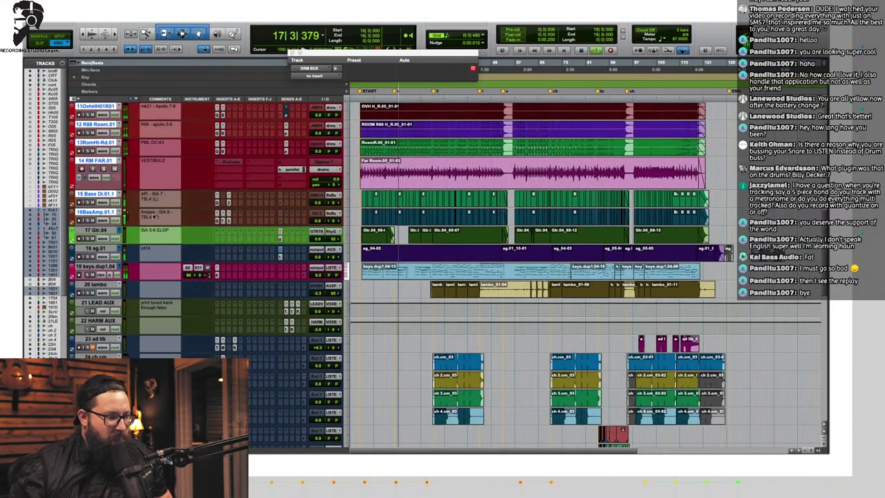
pyautogui.press('space')
pyautogui.scroll(-4, 96, 324)
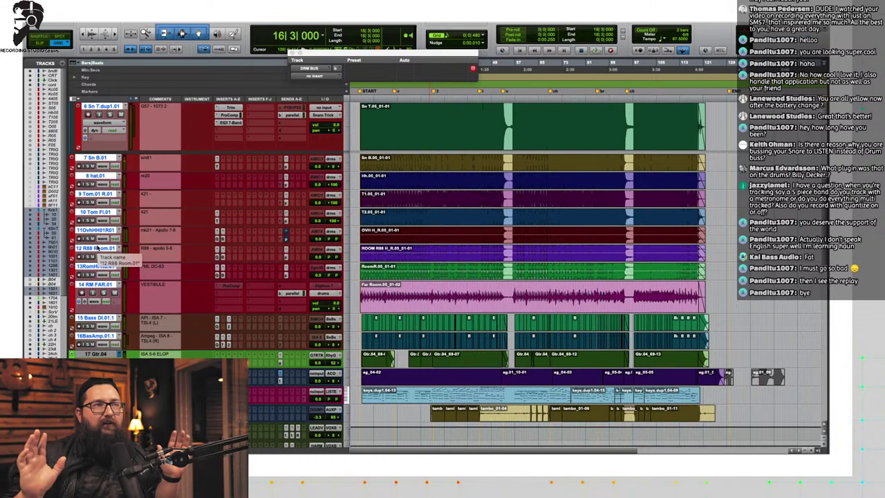
pyautogui.press('space')
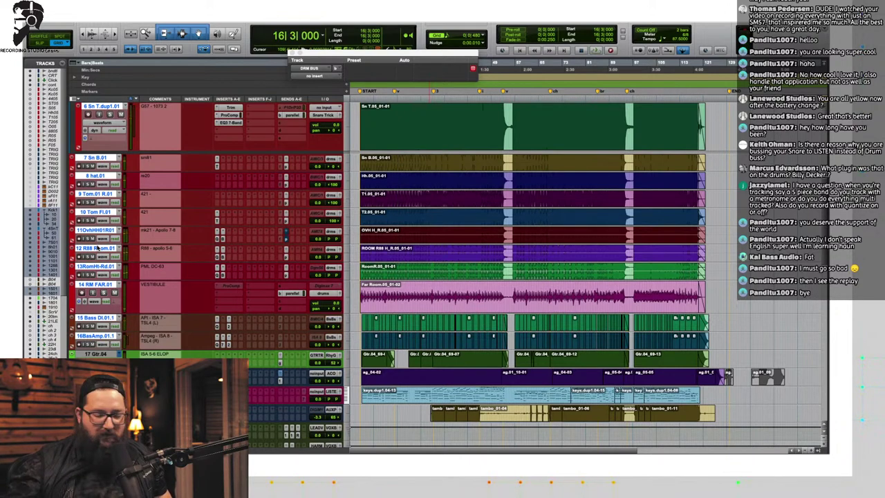
pyautogui.press('space')
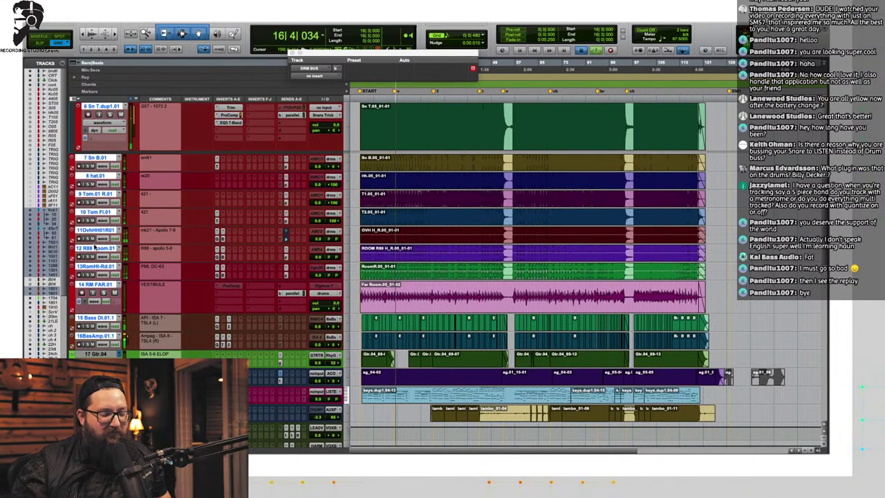
pyautogui.press('space')
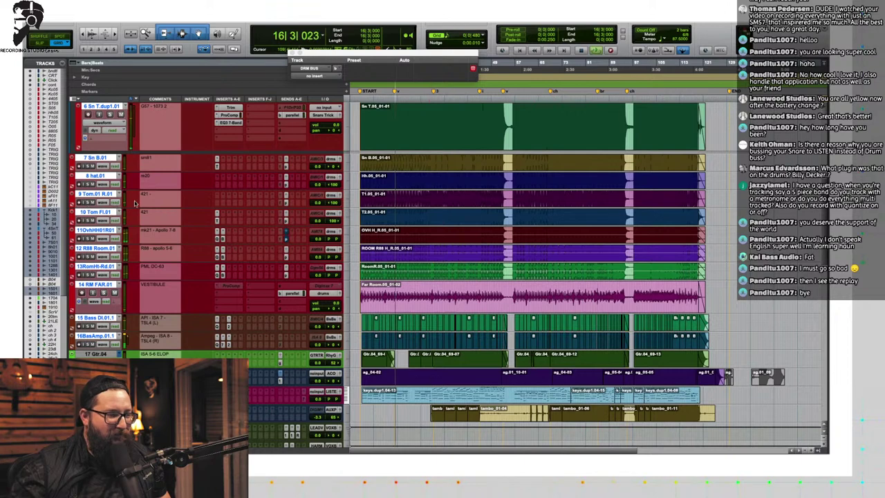
pyautogui.press('space')
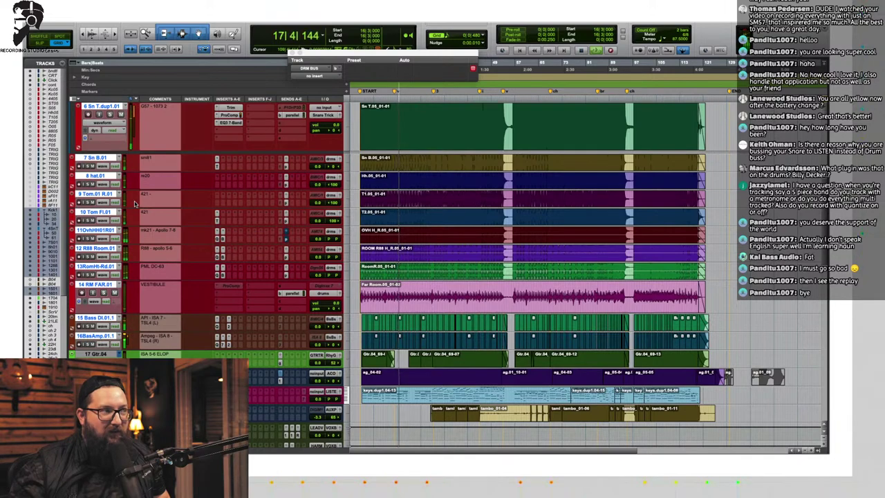
pyautogui.press('space')
# Step: Play the song while turning the overheads down to -31.0 dB, both room tracks fully down and the hi-hat to -11.0 dB
pyautogui.scroll(5, 151, 329)
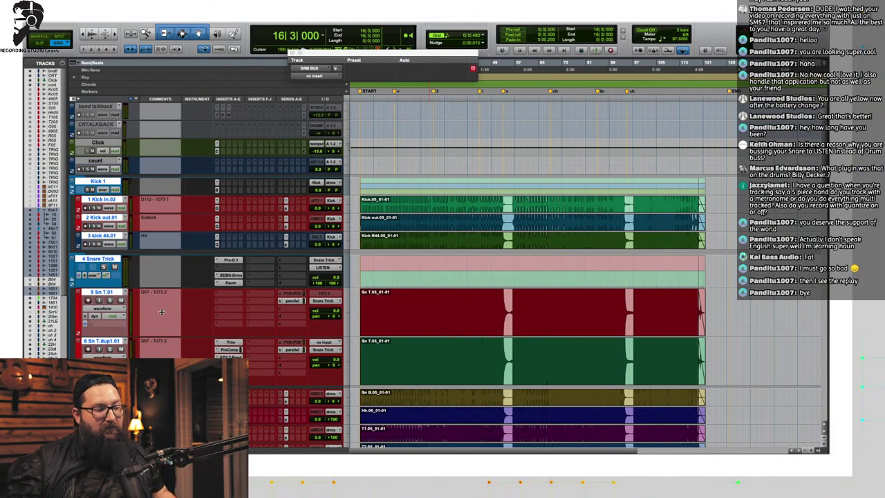
pyautogui.scroll(-10, 161, 312)
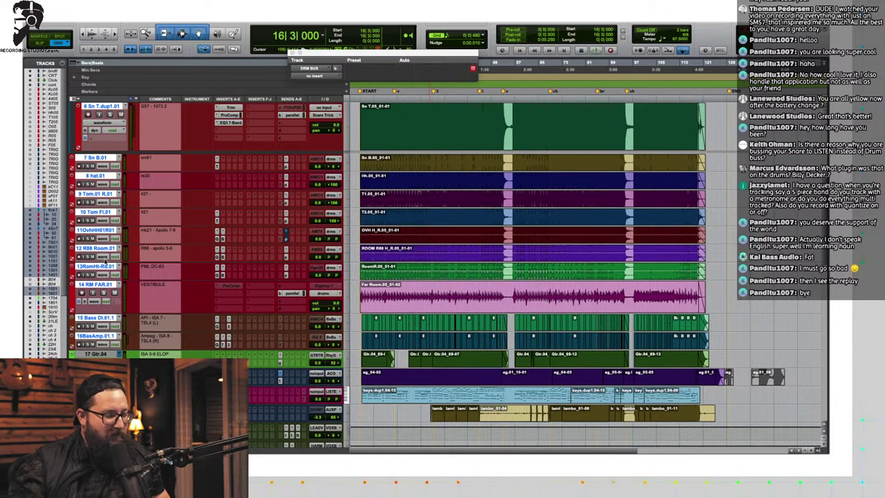
pyautogui.press('space')
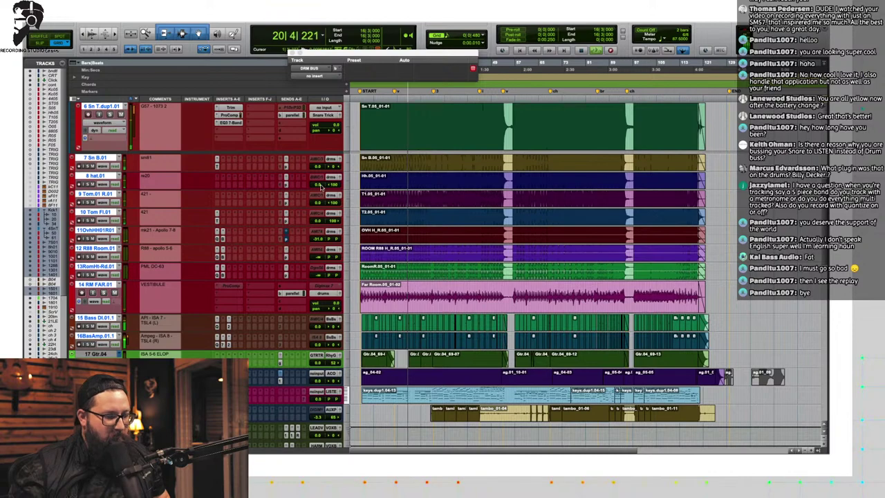
# Step: Insert FabFilter Pro-Q 3 (mono) in the first insert slot of the hat track
pyautogui.click(220, 178)
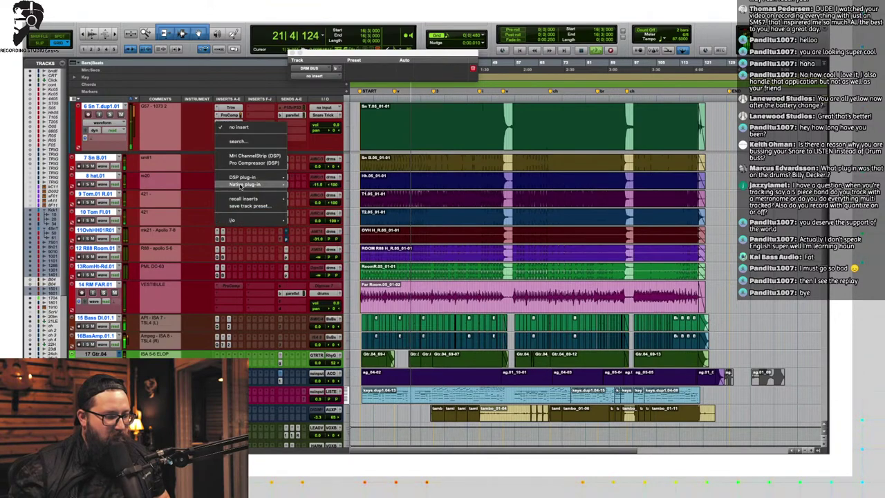
pyautogui.moveTo(240, 185)
pyautogui.moveTo(324, 62)
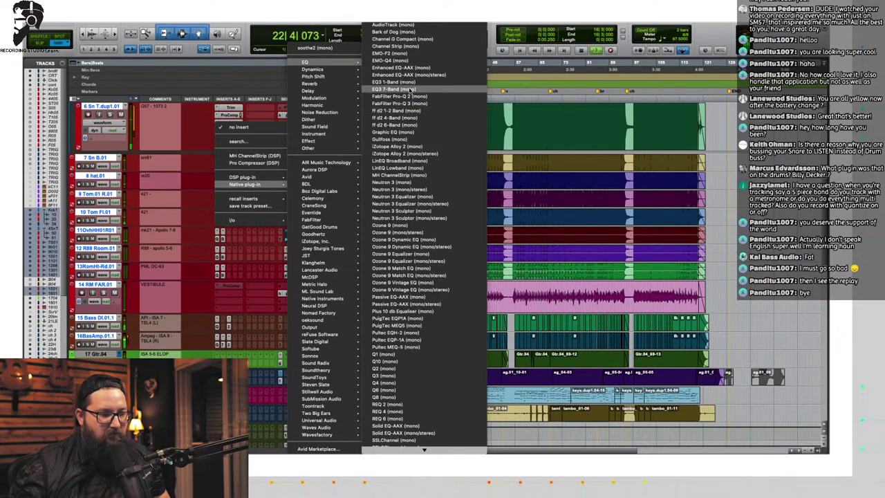
pyautogui.click(409, 103)
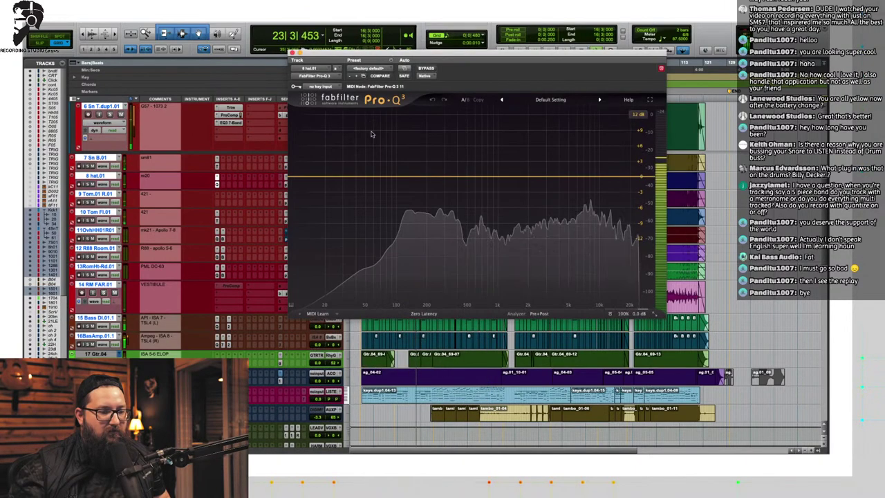
# Step: Shape the hat in Pro-Q 3 with a slight 128 Hz bell, a small dip near 5.9 kHz and a low cut around 350 Hz
pyautogui.moveTo(408, 173)
pyautogui.mouseDown()
pyautogui.moveTo(411, 149)
pyautogui.moveTo(406, 174)
pyautogui.mouseUp()
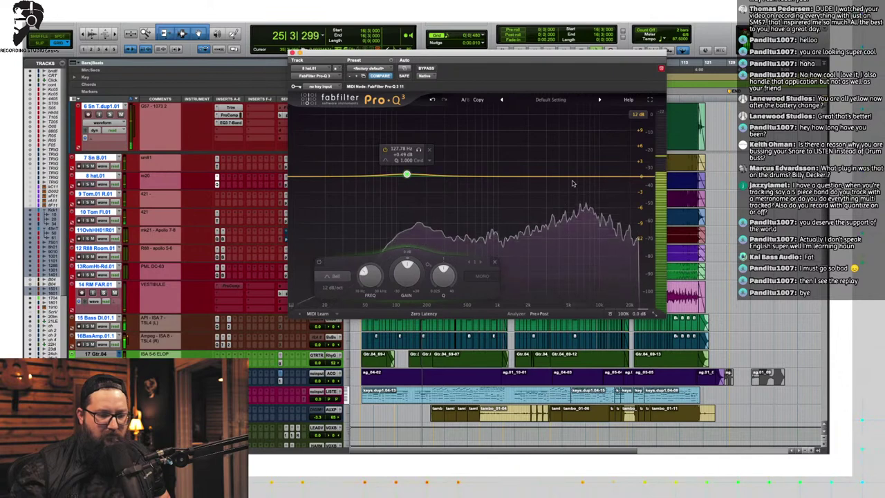
pyautogui.moveTo(572, 179); pyautogui.dragTo(583, 127)
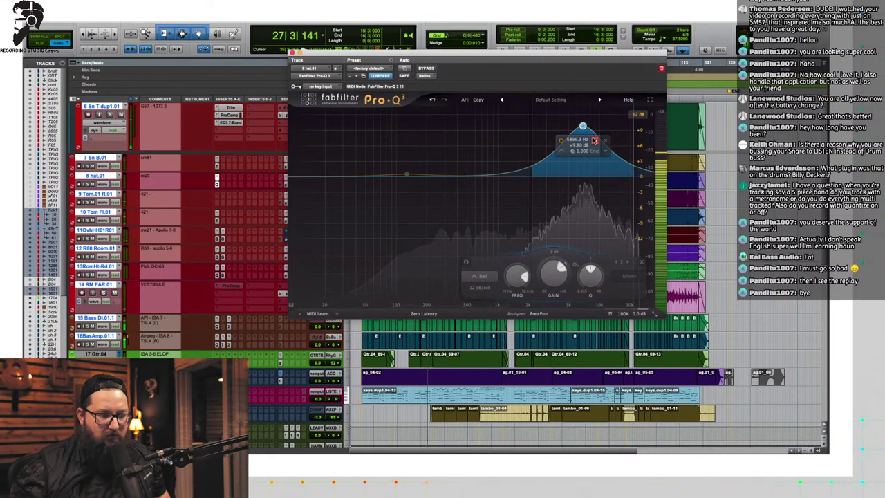
pyautogui.moveTo(582, 126); pyautogui.dragTo(579, 180)
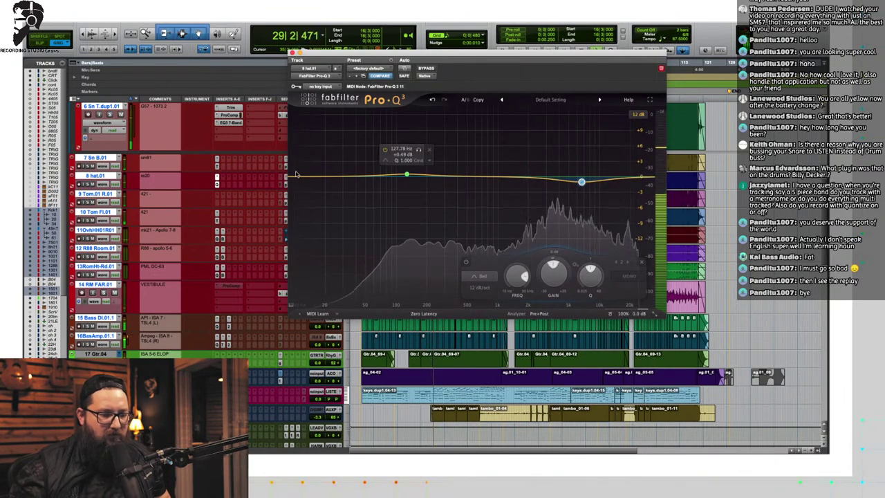
pyautogui.moveTo(296, 174); pyautogui.dragTo(453, 178)
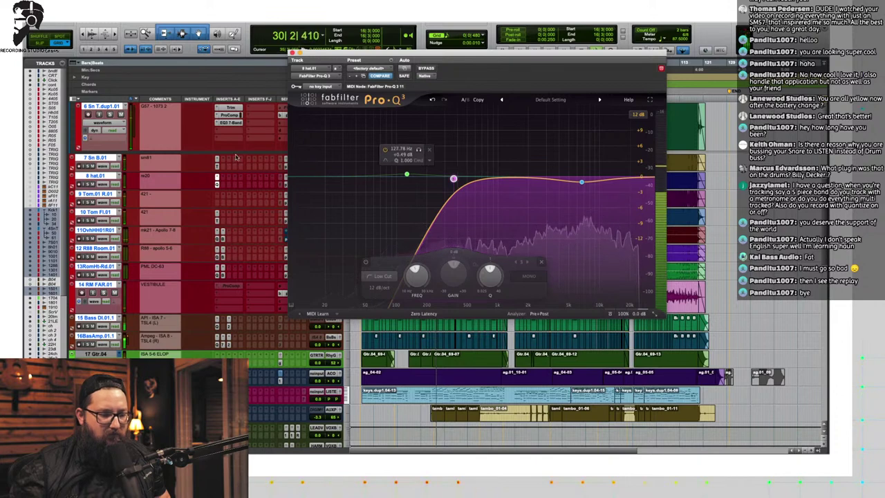
# Step: Compare the equalized hat soloed and in the full mix, and close the Pro-Q 3 window
pyautogui.click(88, 184)
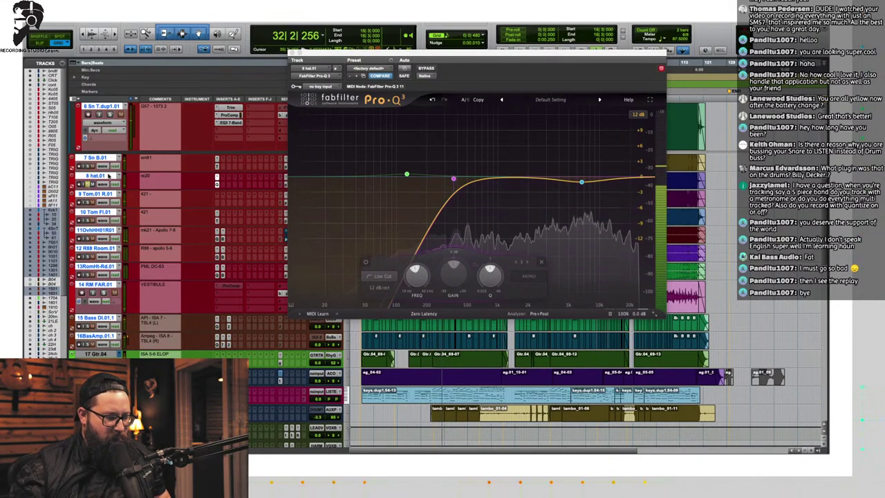
pyautogui.click(88, 184)
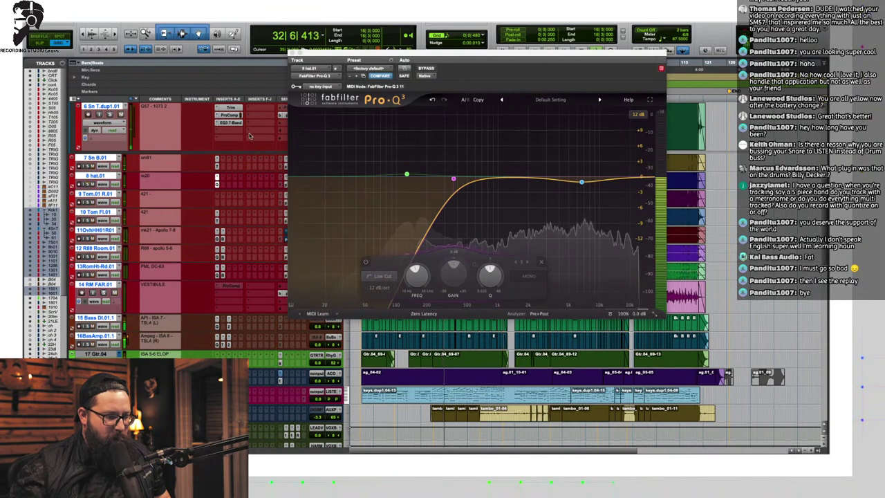
pyautogui.click(291, 52)
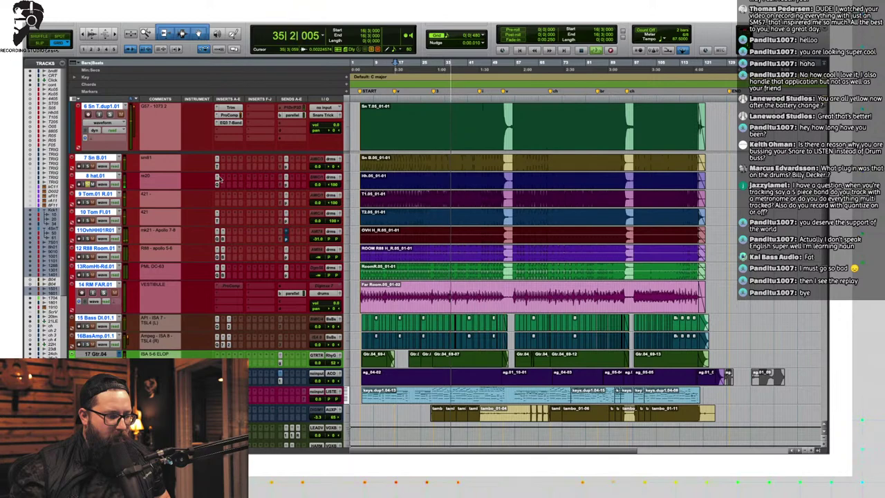
# Step: Insert soothe2 (mono) on the hat track
pyautogui.click(223, 178)
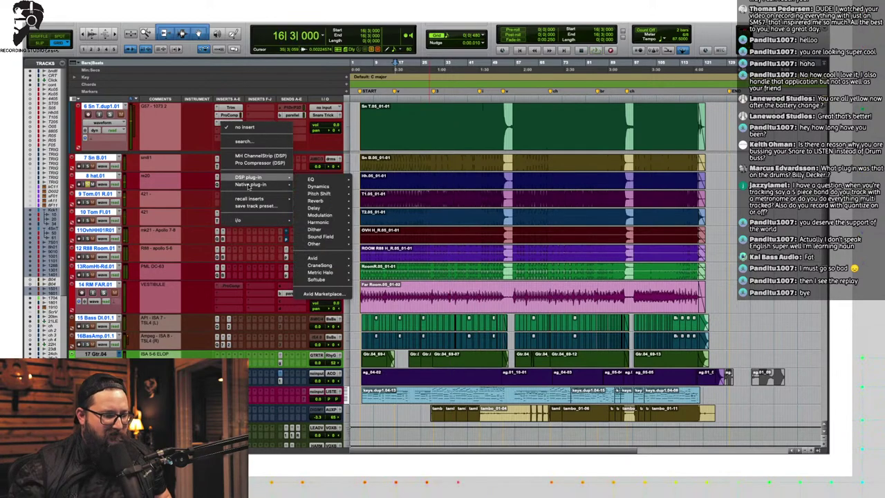
pyautogui.moveTo(251, 184)
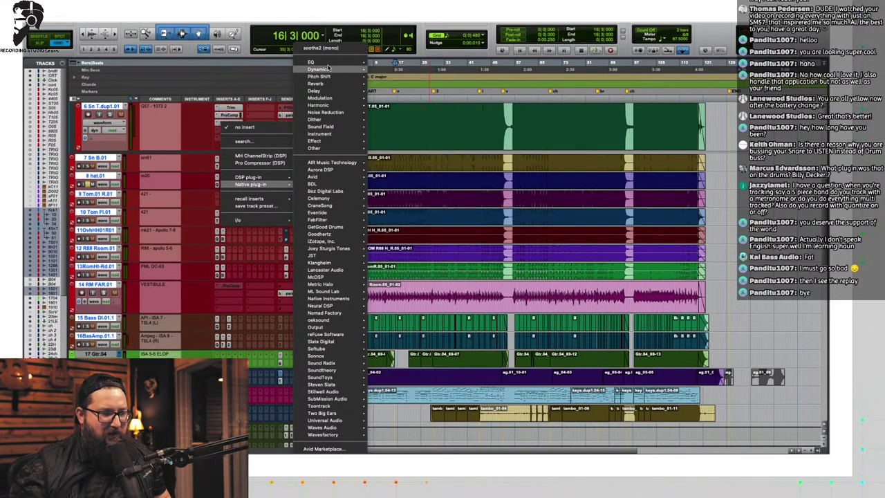
pyautogui.moveTo(329, 69)
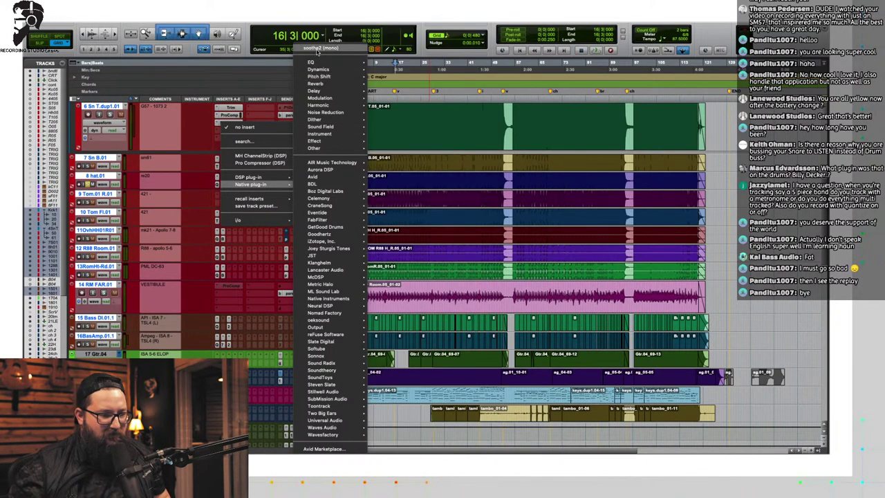
pyautogui.click(318, 49)
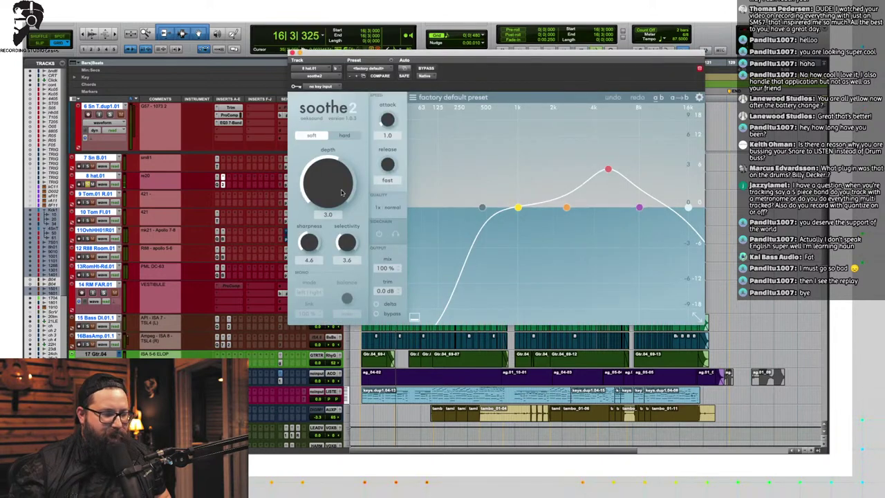
# Step: Audition soothe2's Hat designer drum preset against Harsh hi-hat during playback, and load Harsh hi-hat
pyautogui.click(412, 97)
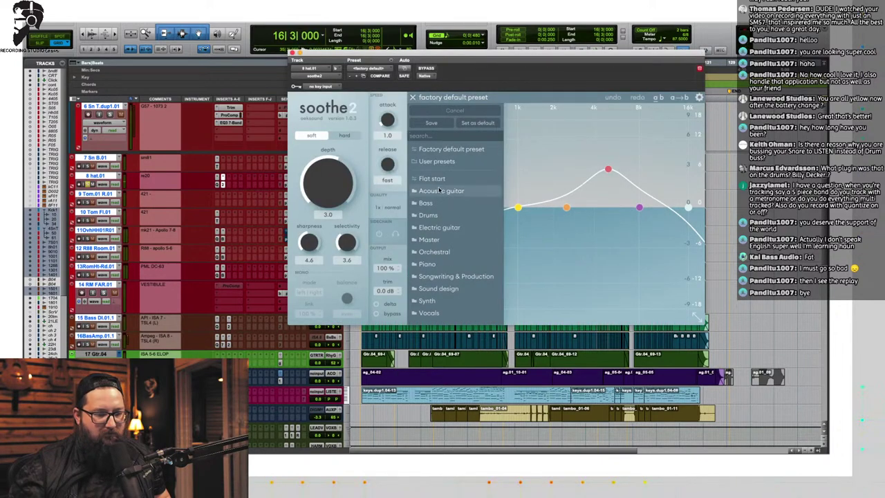
pyautogui.click(428, 215)
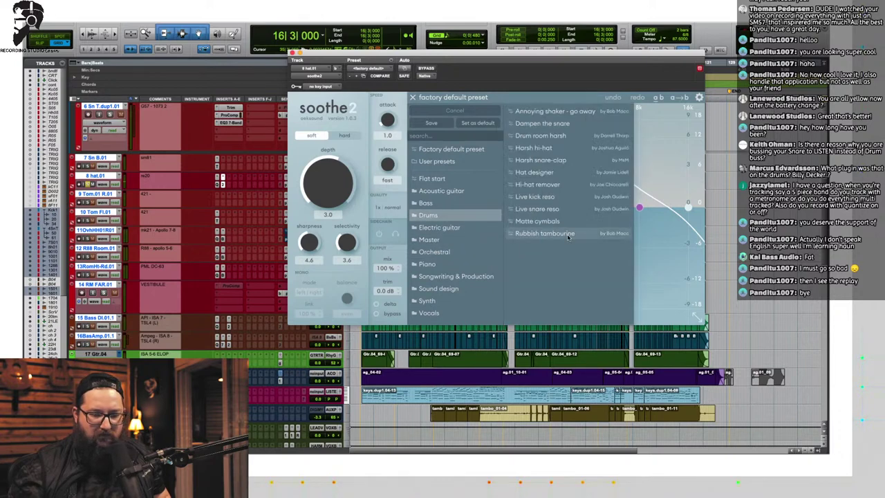
pyautogui.click(539, 172)
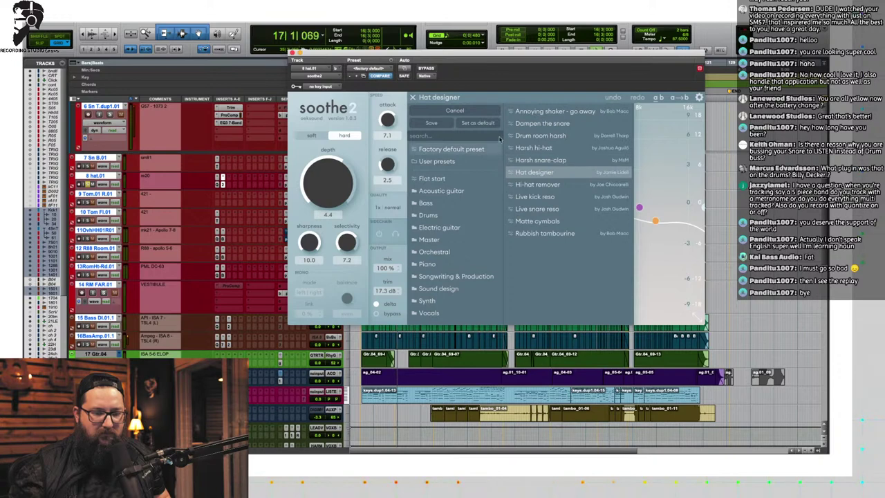
pyautogui.click(546, 148)
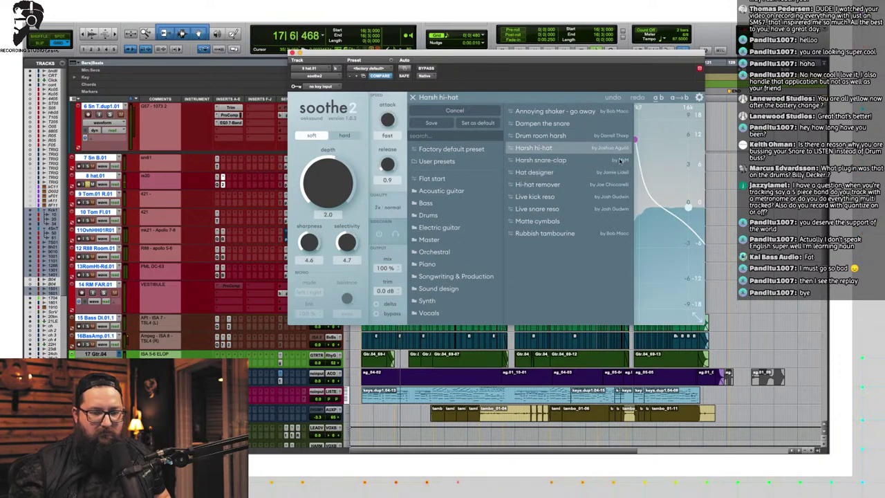
pyautogui.click(578, 170)
pyautogui.click(553, 147)
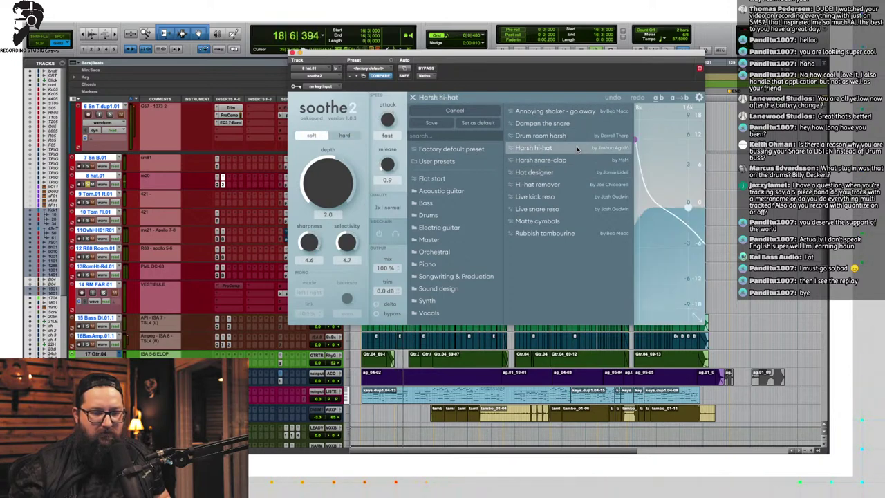
pyautogui.click(650, 127)
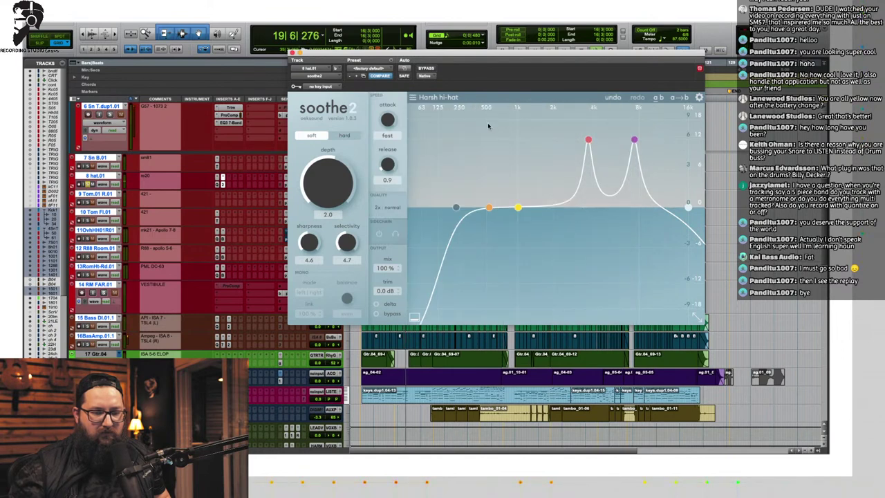
# Step: Move soothe2's band 3 to about 5.8 kHz, set the depth to about 5.3 and close the plug-in window
pyautogui.moveTo(587, 140); pyautogui.dragTo(618, 139)
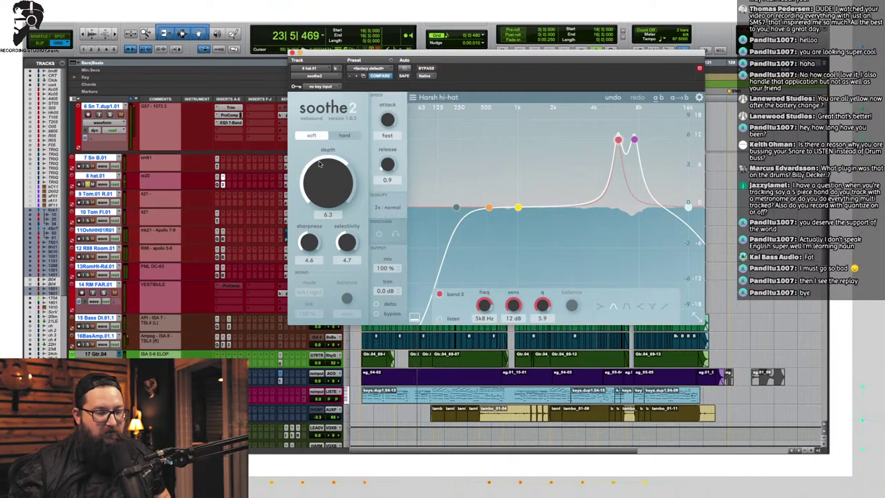
pyautogui.moveTo(320, 163); pyautogui.dragTo(317, 176)
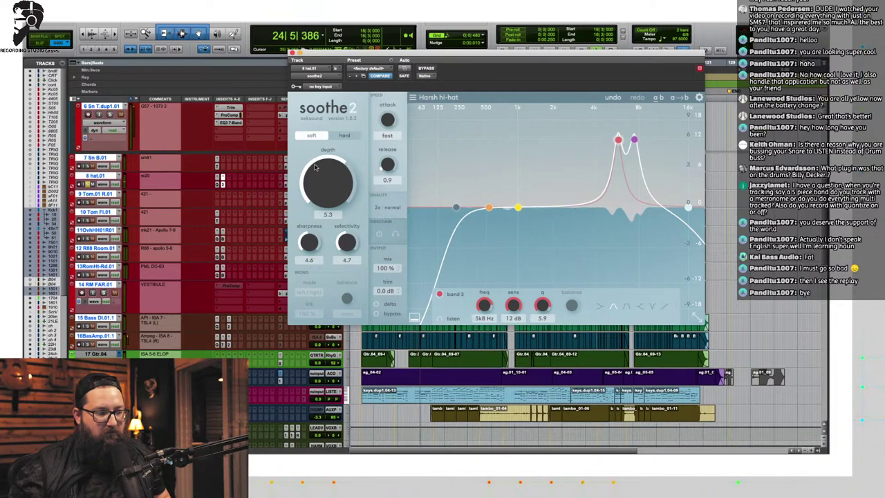
pyautogui.click(291, 53)
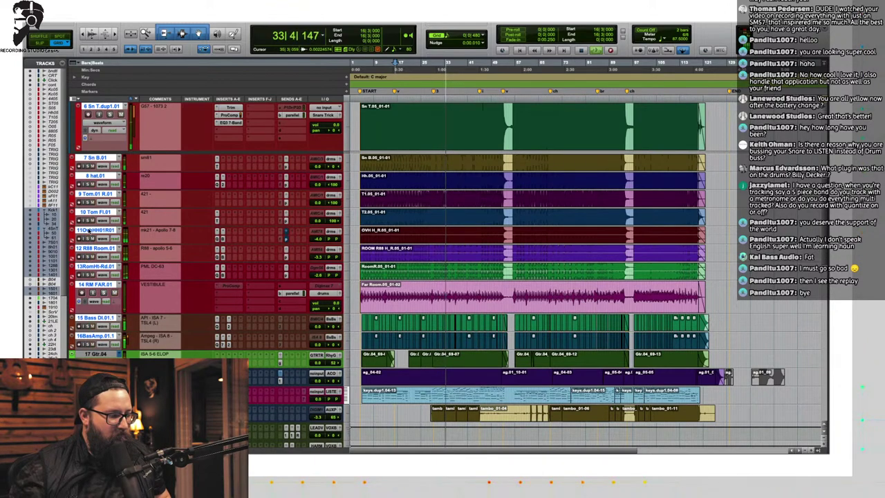
# Step: Insert the Sonnox Oxford Drum Gate on the soloed floor tom track and set it to match tom hits
pyautogui.press('space')
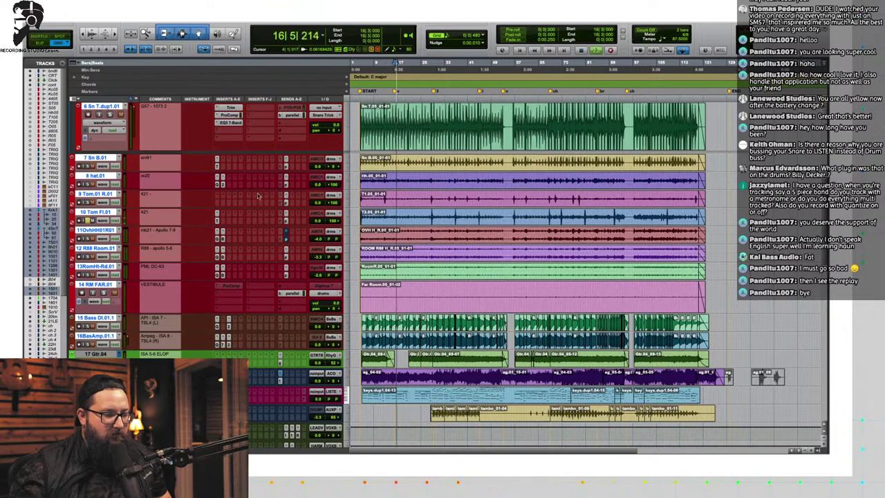
pyautogui.press('space')
pyautogui.click(223, 216)
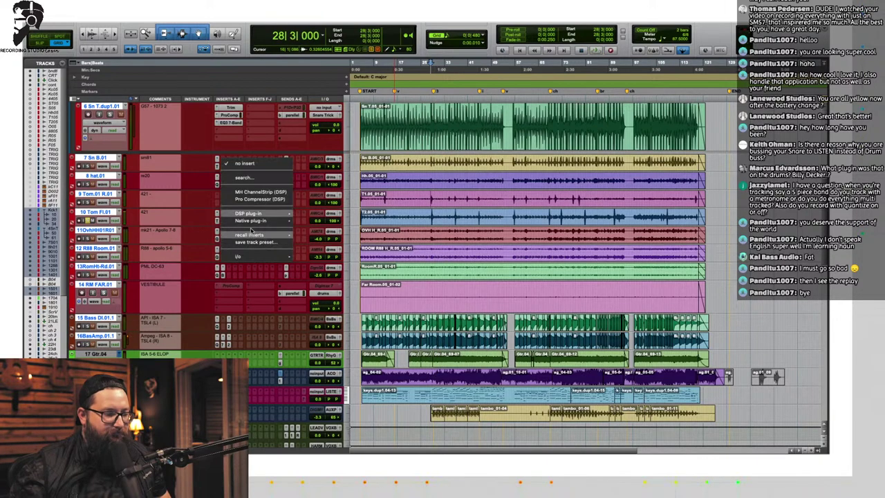
pyautogui.moveTo(252, 220)
pyautogui.moveTo(328, 234)
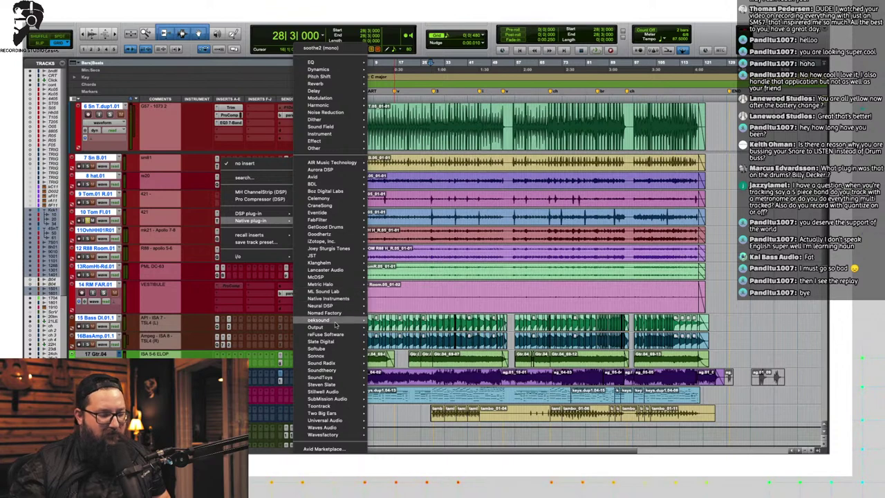
pyautogui.moveTo(337, 330)
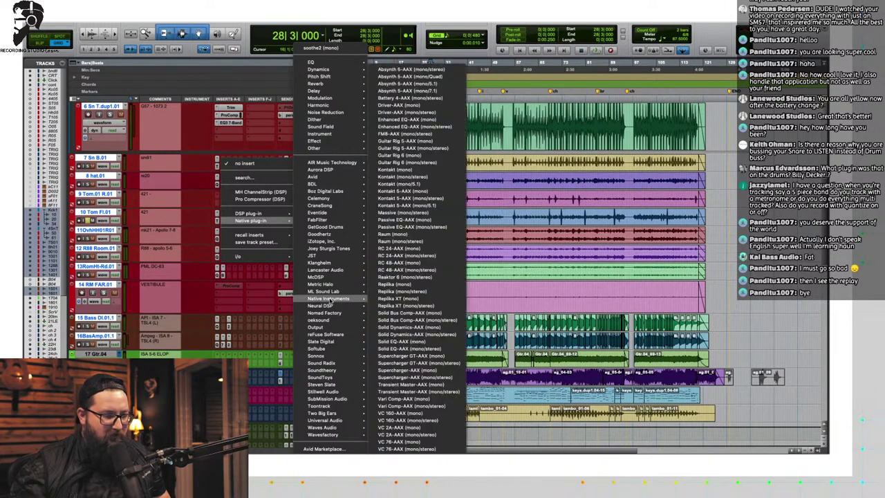
pyautogui.moveTo(333, 256)
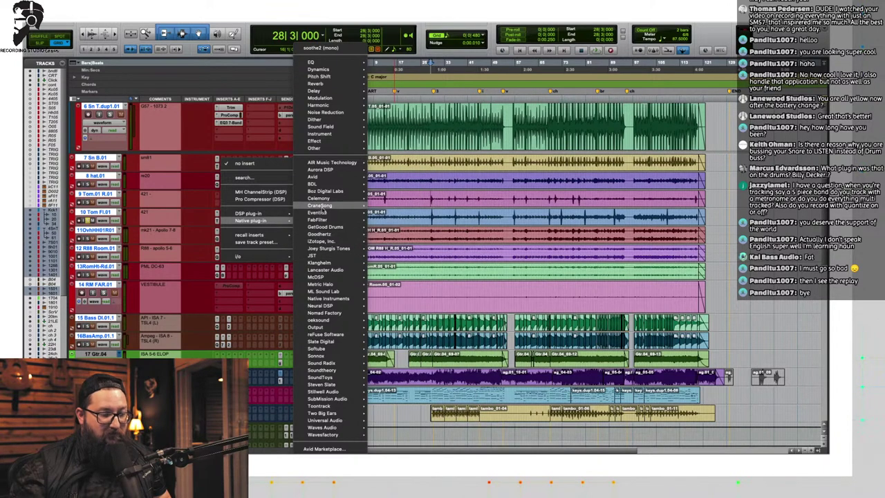
pyautogui.moveTo(324, 208)
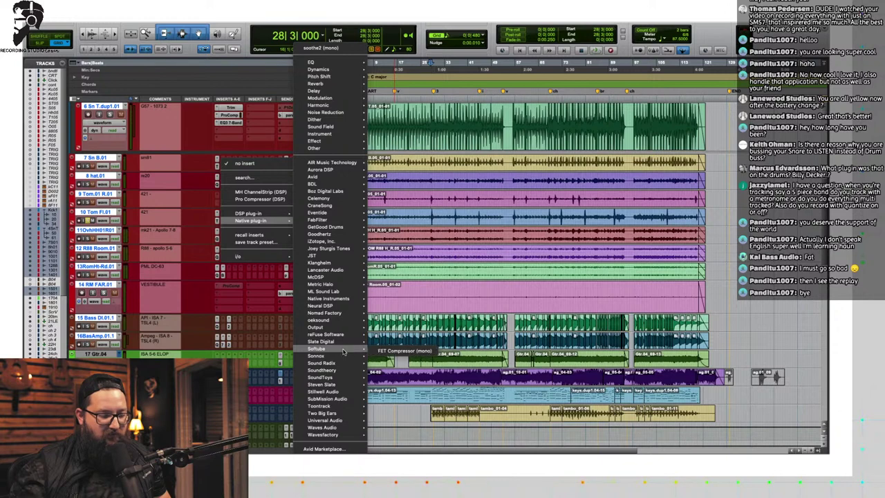
pyautogui.moveTo(343, 355)
pyautogui.click(390, 357)
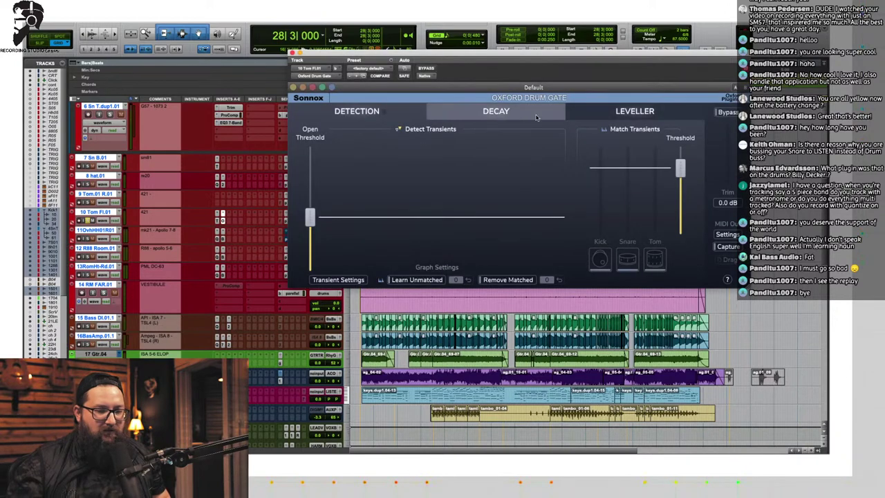
pyautogui.click(656, 259)
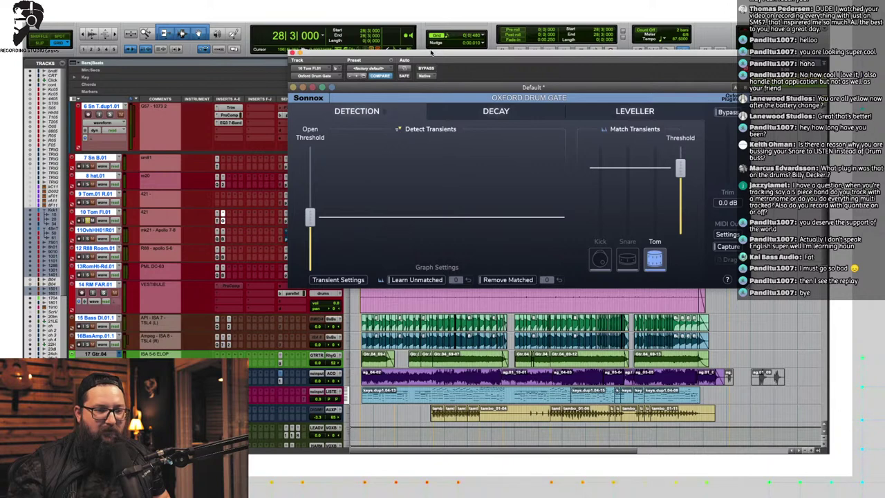
# Step: Raise the Drum Gate's open threshold above the bleed while the floor tom plays
pyautogui.moveTo(432, 52); pyautogui.dragTo(339, 37)
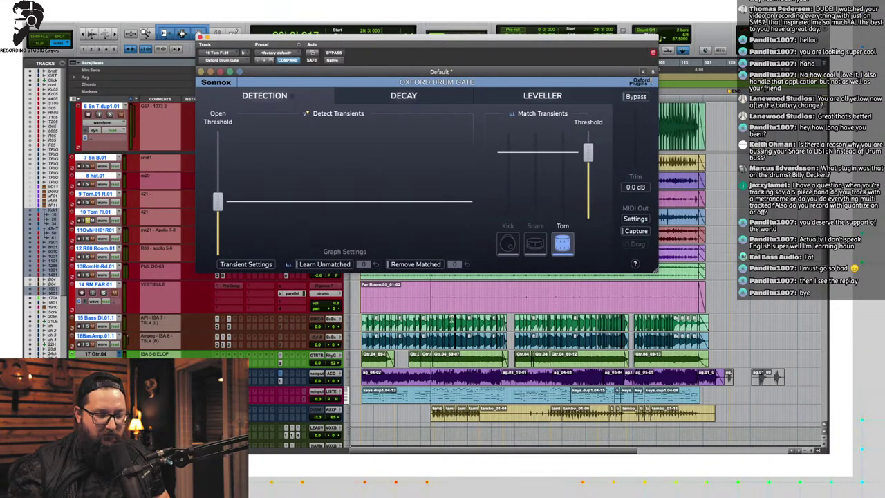
pyautogui.scroll(5, 526, 332)
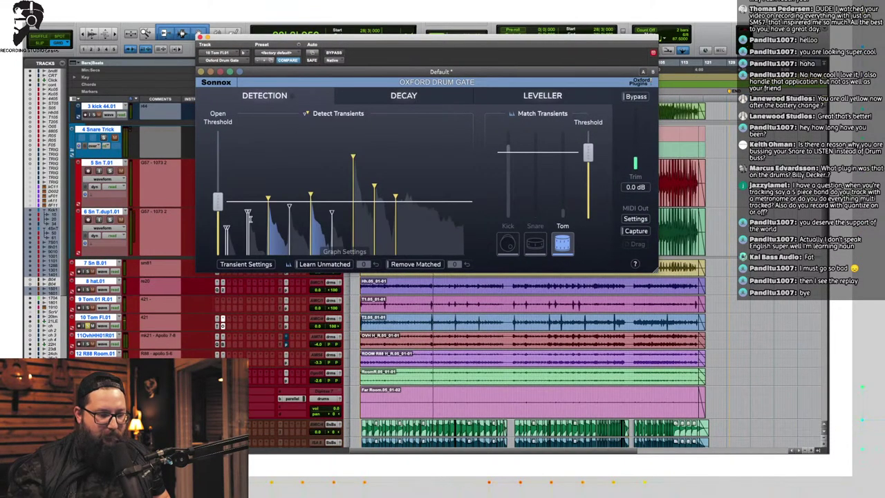
pyautogui.moveTo(217, 201); pyautogui.dragTo(217, 183)
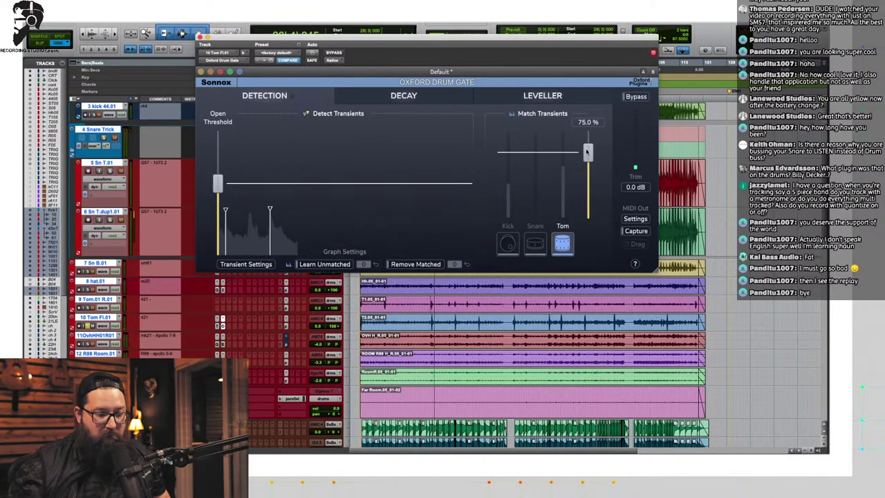
# Step: Play the floor tom hits from the T2 clip and lower the Drum Gate's match threshold well below 75%
pyautogui.moveTo(427, 320); pyautogui.dragTo(442, 320)
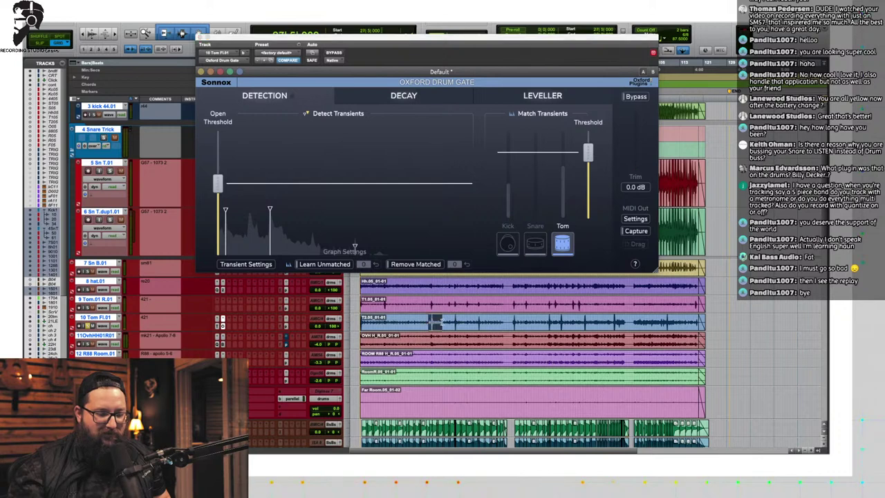
pyautogui.press('t')
pyautogui.press('t')
pyautogui.press('t')
pyautogui.press('t')
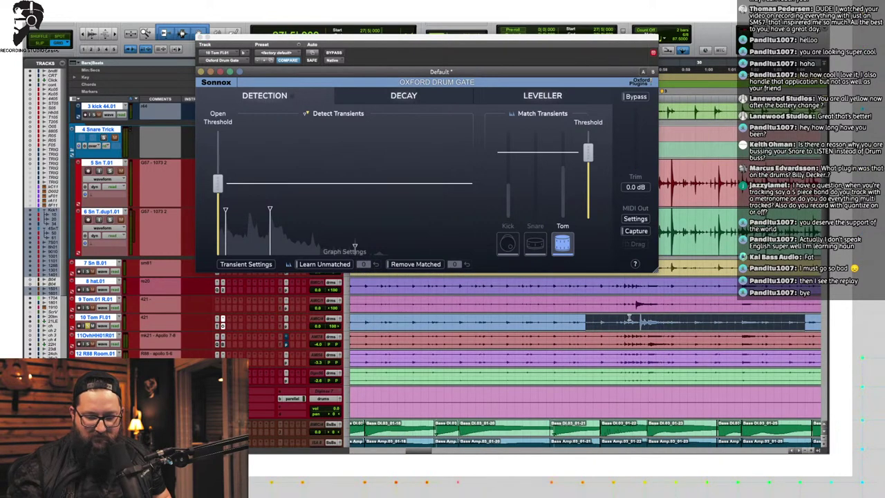
pyautogui.click(629, 317)
pyautogui.moveTo(588, 153); pyautogui.dragTo(589, 174)
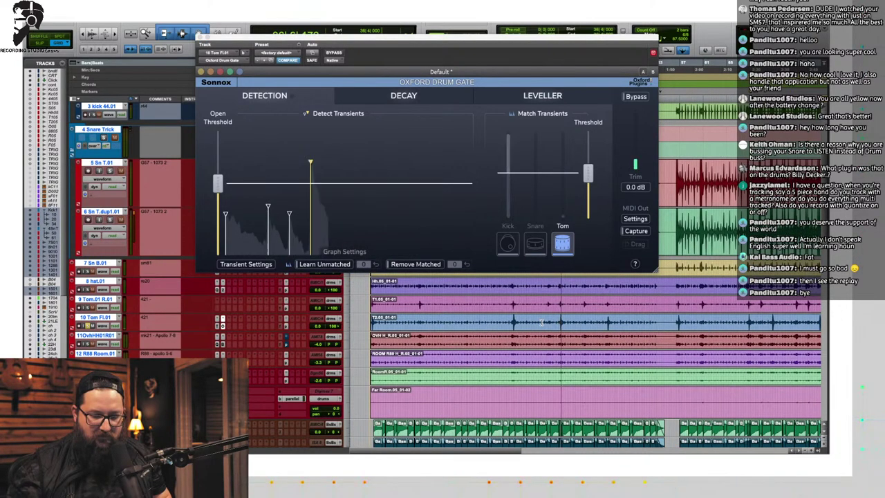
pyautogui.moveTo(588, 174); pyautogui.dragTo(588, 186)
pyautogui.press('space')
pyautogui.press('space')
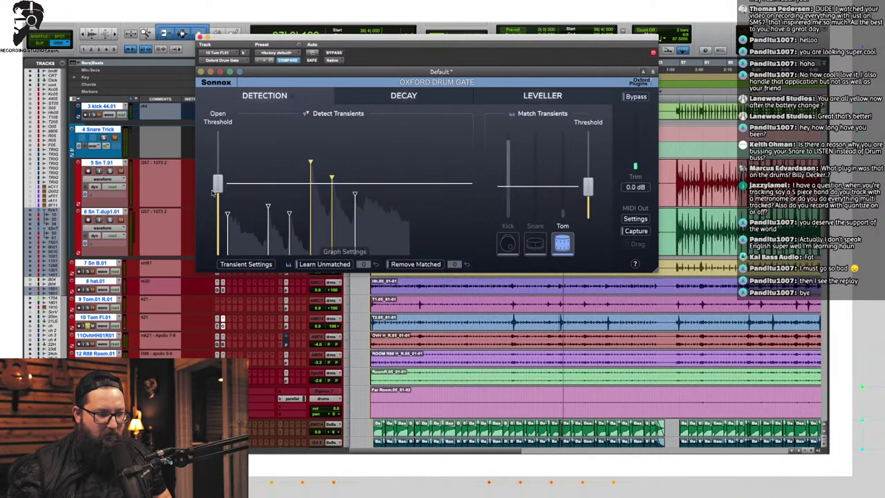
# Step: Teach the Drum Gate the unmatched floor tom hit with Learn Unmatched and play further tom hits
pyautogui.click(321, 264)
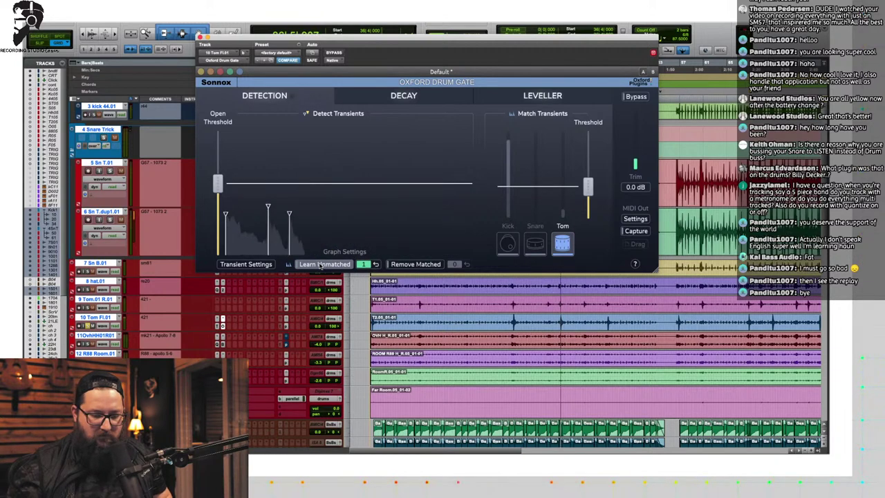
pyautogui.click(320, 265)
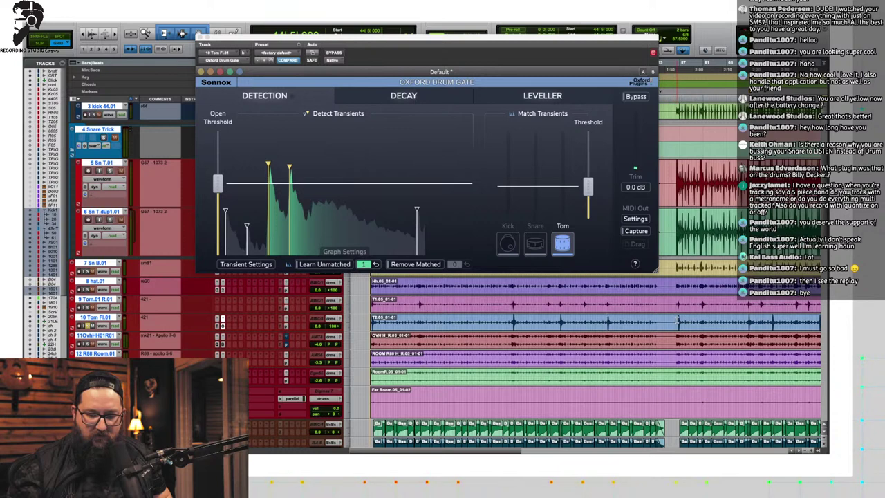
pyautogui.press('space')
# Step: Close the Drum Gate window and remove the plug-in from the floor tom track
pyautogui.click(476, 330)
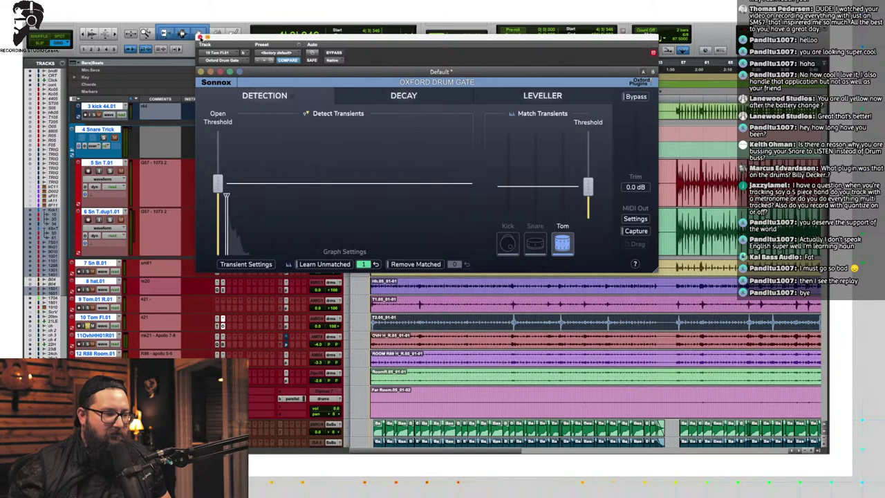
pyautogui.click(199, 36)
pyautogui.click(222, 321)
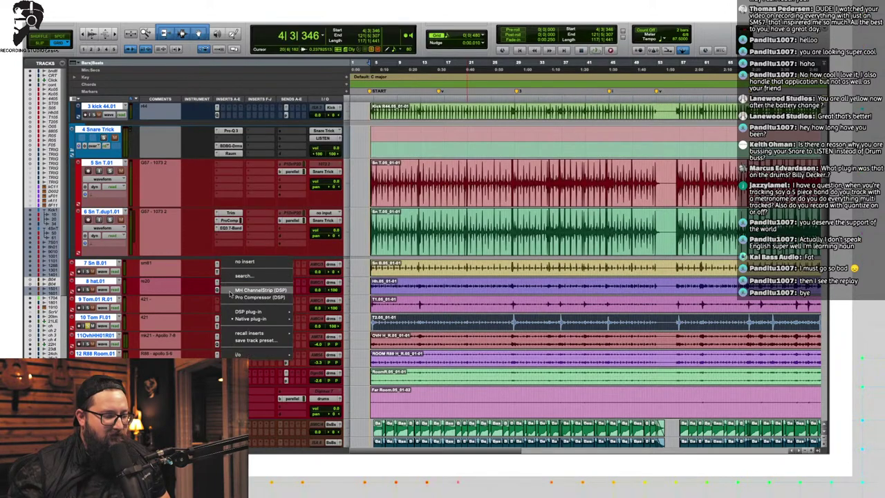
pyautogui.click(307, 270)
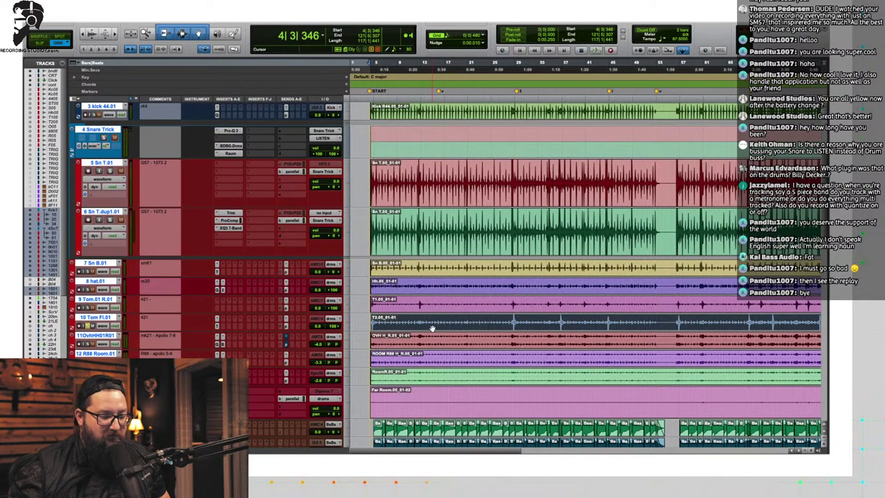
# Step: Switch to Slip mode and split the floor tom clip just before its first hit at 4|5|455
pyautogui.press('t')
pyautogui.press('t')
pyautogui.click(458, 320)
pyautogui.press('t')
pyautogui.press('t')
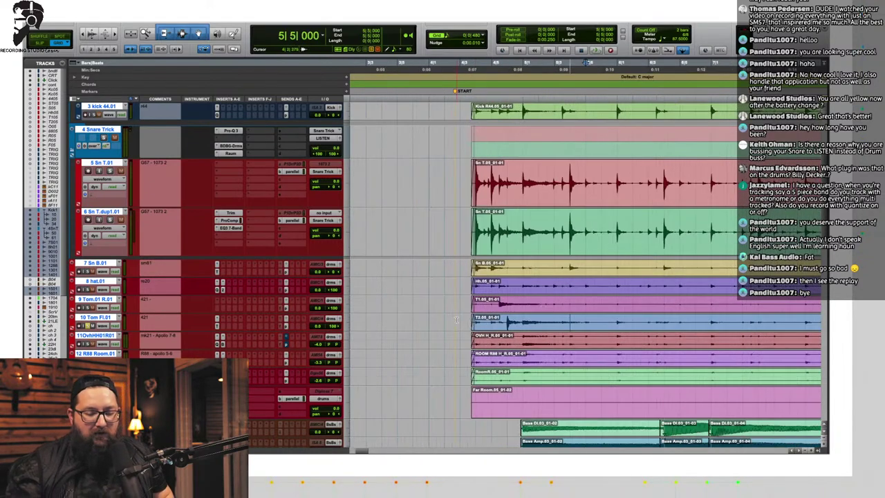
pyautogui.press('t')
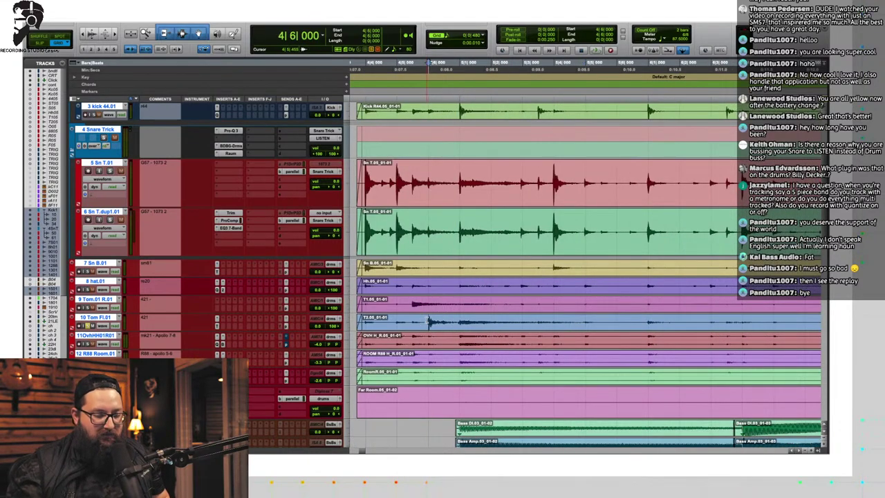
pyautogui.press('`')
pyautogui.press('`')
pyautogui.click(427, 323)
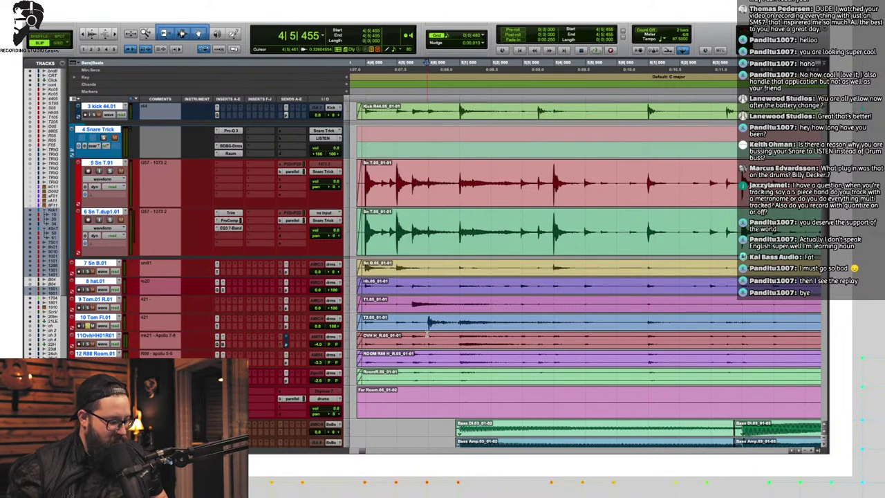
pyautogui.press('b')
# Step: Mute the floor tom clip that precedes the first hit and place the edit cursor at 4|5|120
pyautogui.click(417, 332)
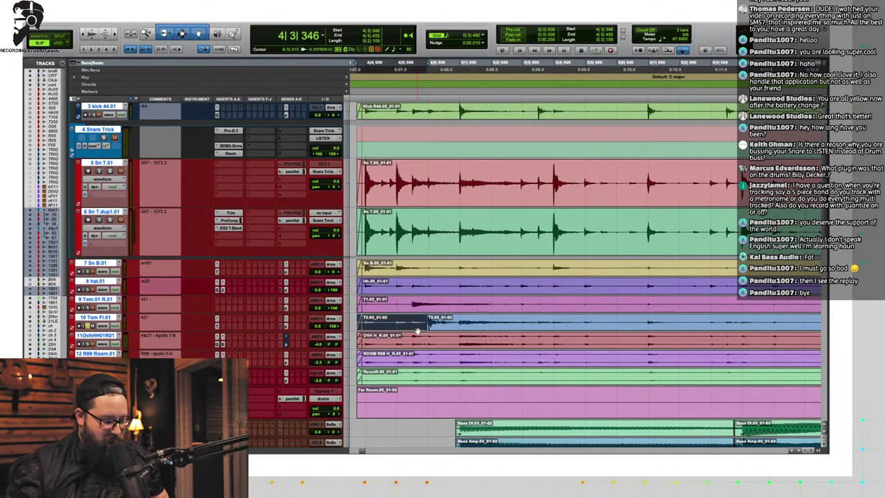
pyautogui.press('super+n')
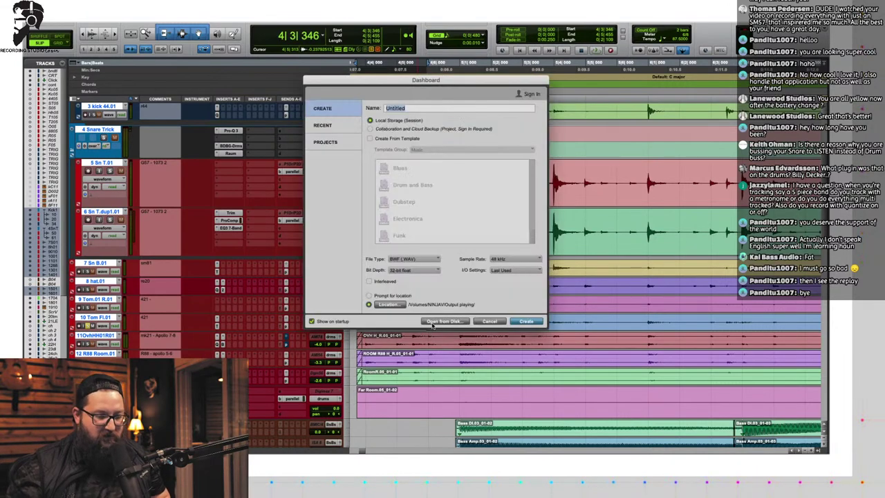
pyautogui.click(483, 321)
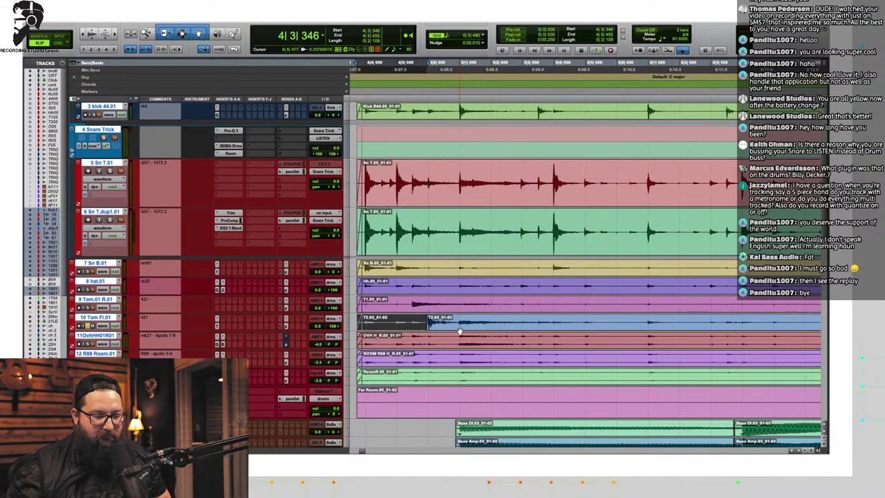
pyautogui.click(449, 320)
pyautogui.click(404, 318)
# Step: Solo the rack tom alongside the floor tom and play the opening tom fill
pyautogui.press('space')
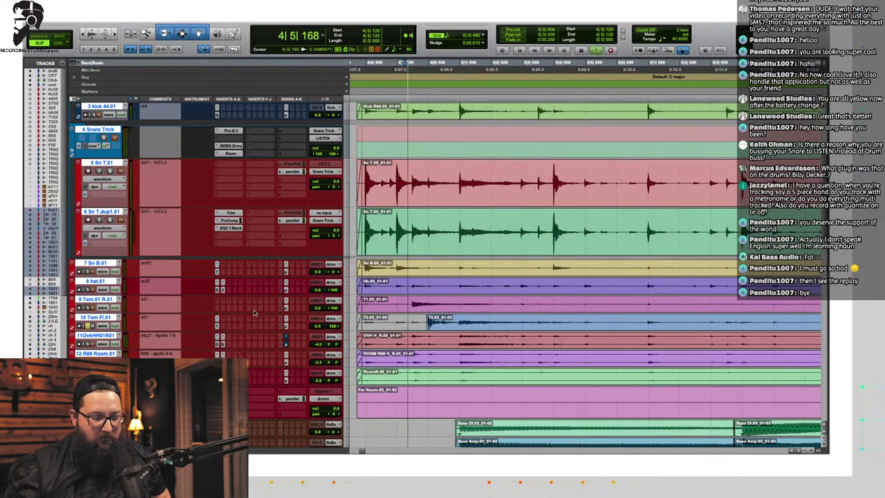
pyautogui.press('space')
pyautogui.press('space')
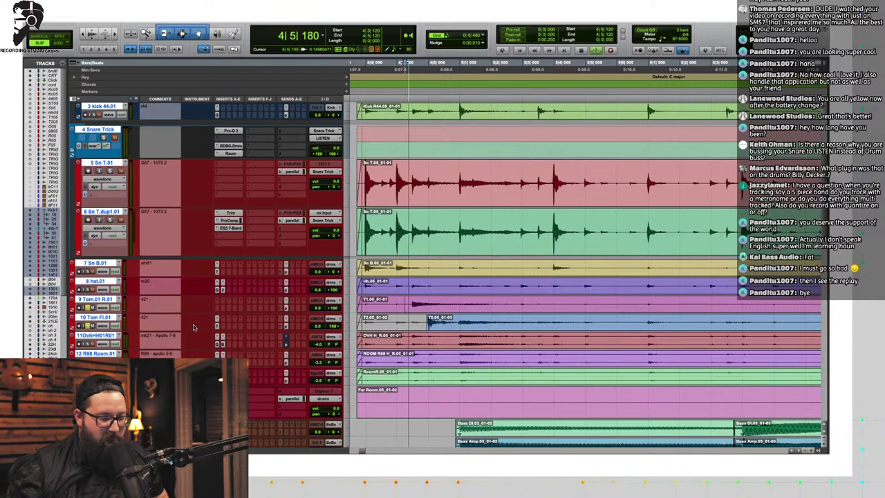
pyautogui.press('space')
# Step: Split the rack tom clip at 4|5|223 and both tom clips at 4|6|445, and select the rack tom clip before the first hit
pyautogui.click(412, 302)
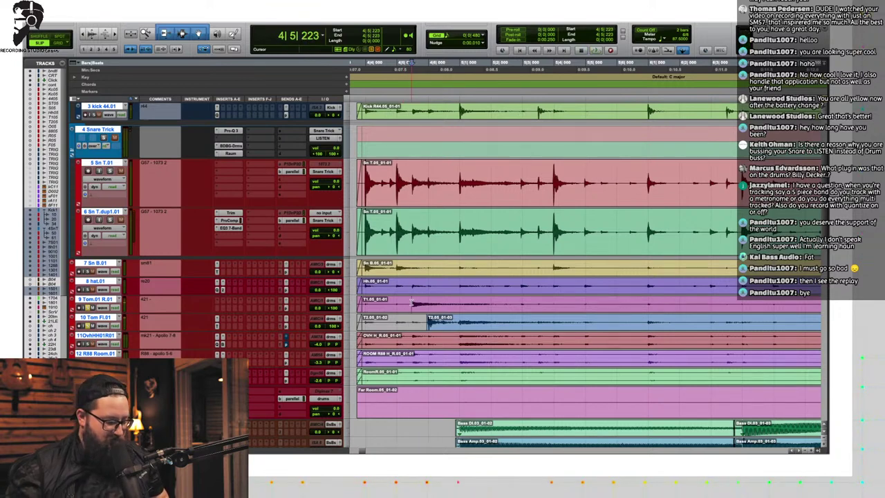
pyautogui.press('b')
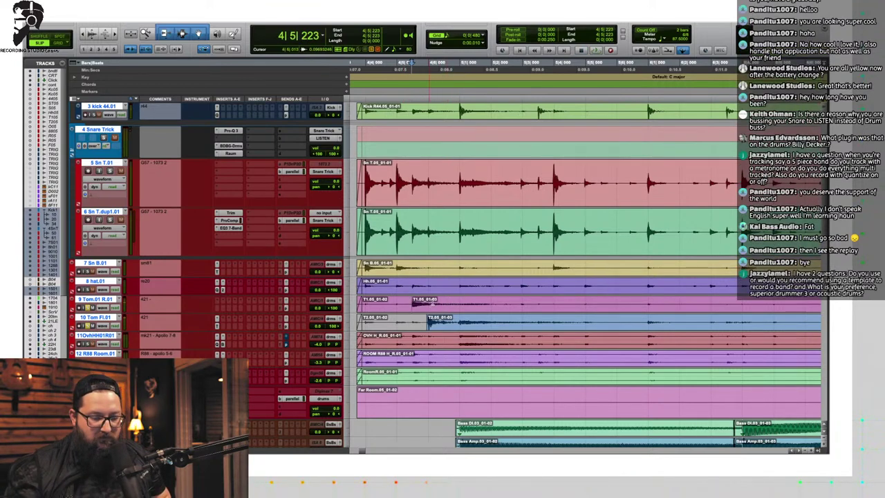
pyautogui.click(456, 300)
pyautogui.press('b')
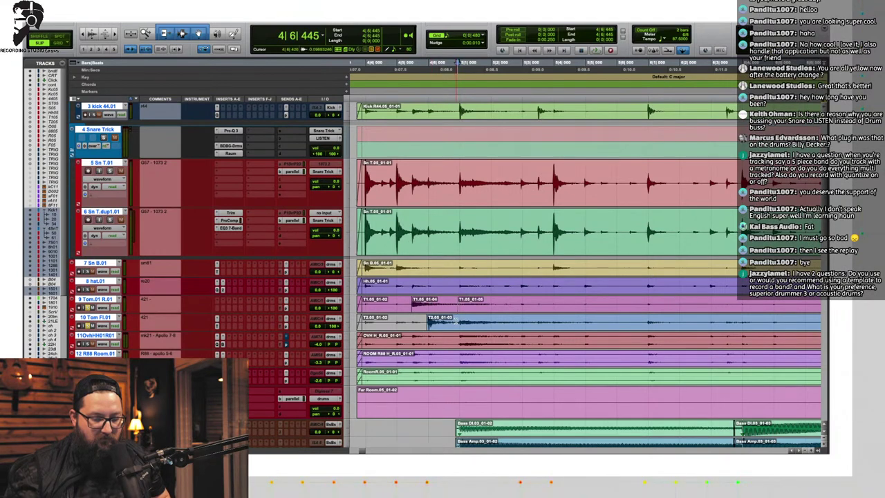
pyautogui.press('space')
pyautogui.press('space')
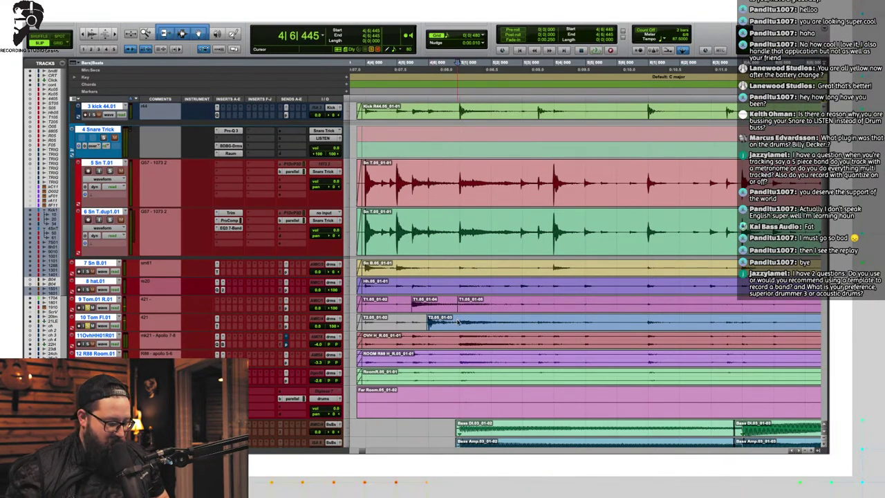
pyautogui.press('b')
pyautogui.click(394, 311)
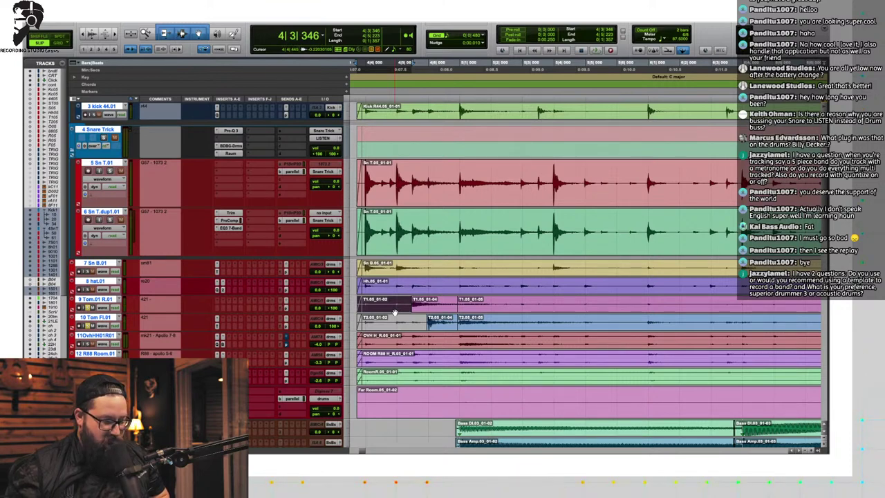
# Step: Split the rack tom clip before its next hit at 12|5|204 and play the toms from 12|4|272
pyautogui.hscroll(15, 456, 313)
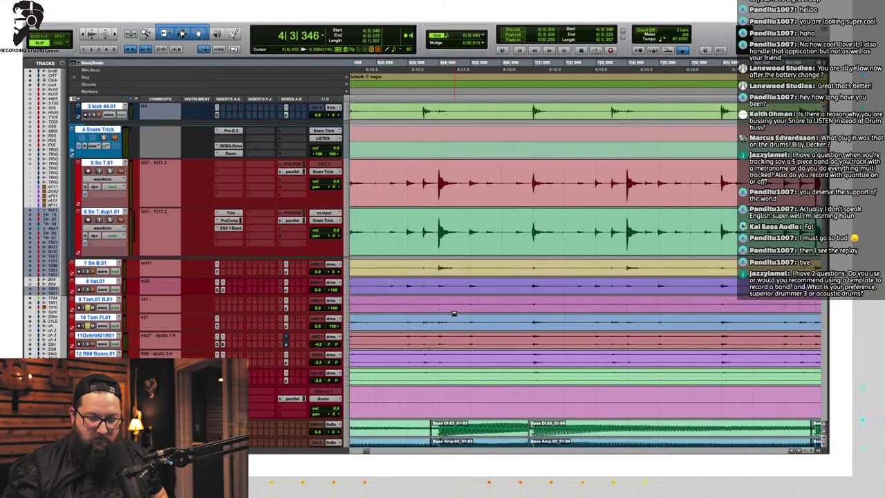
pyautogui.scroll(-6, 460, 313)
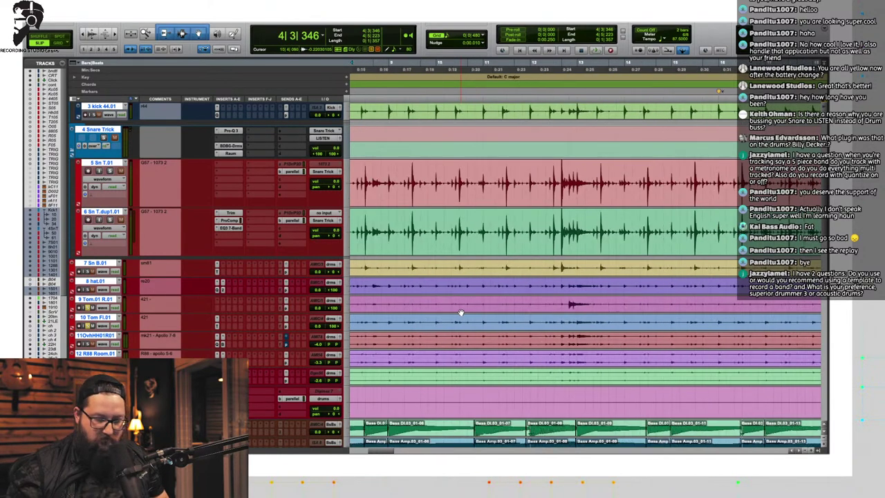
pyautogui.click(488, 304)
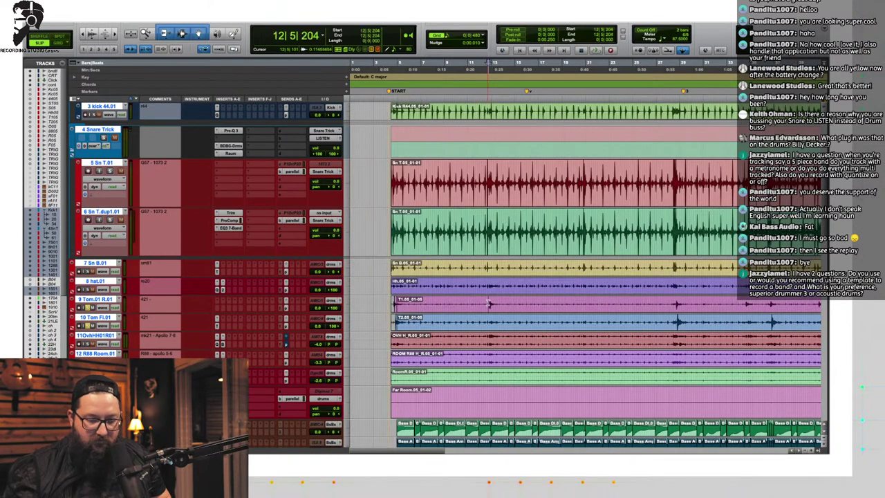
pyautogui.press('b')
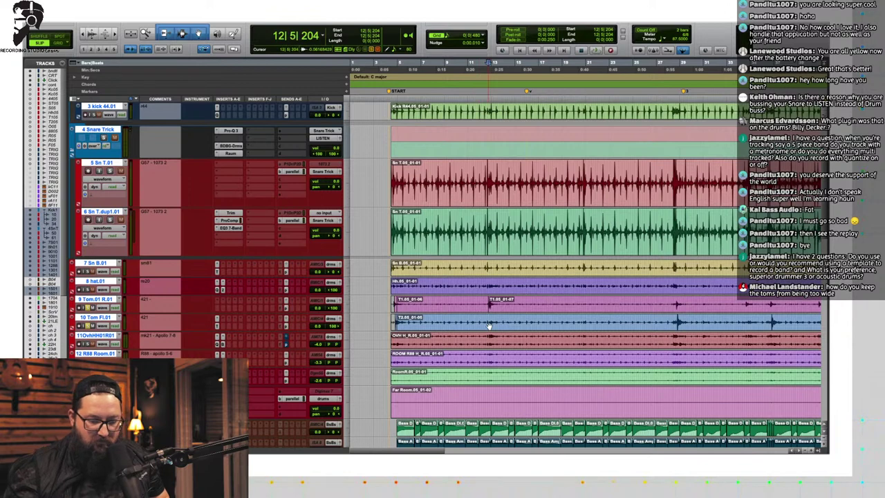
pyautogui.click(488, 325)
pyautogui.click(487, 320)
pyautogui.press('space')
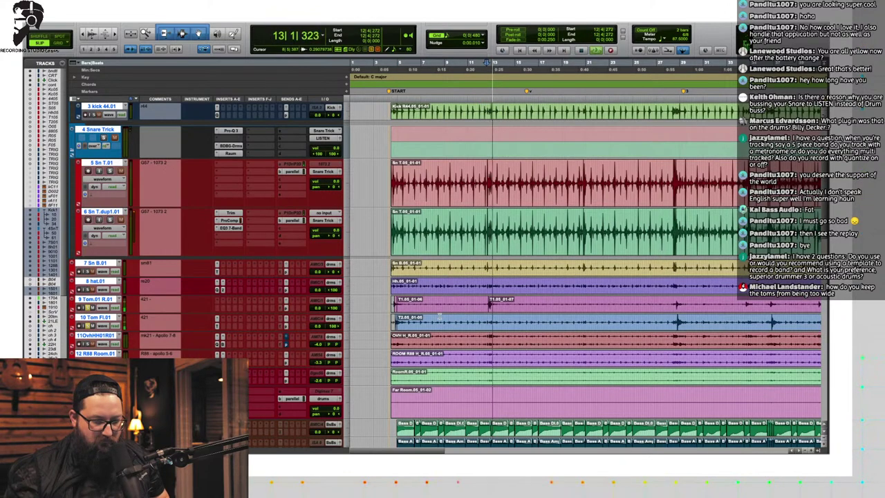
pyautogui.press('space')
# Step: Play the toms from 28|3|019 and split the rack tom clip before its hit at 28|4|363
pyautogui.click(672, 319)
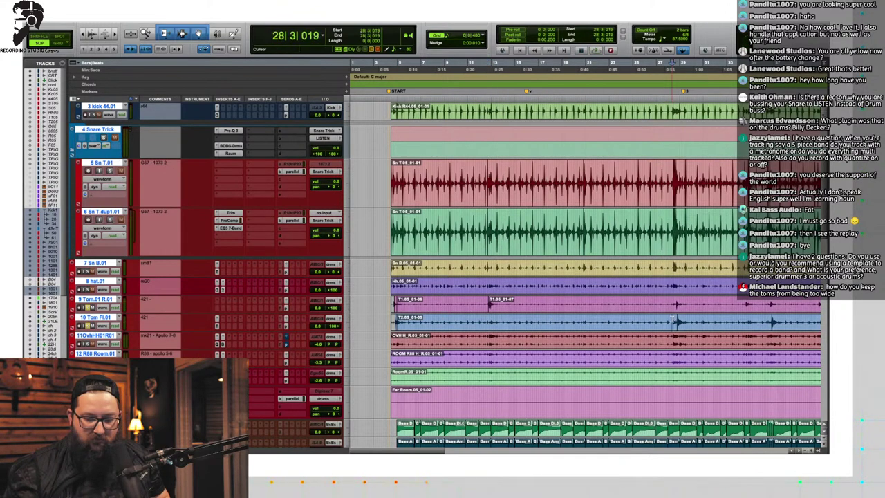
pyautogui.press('space')
pyautogui.press('space')
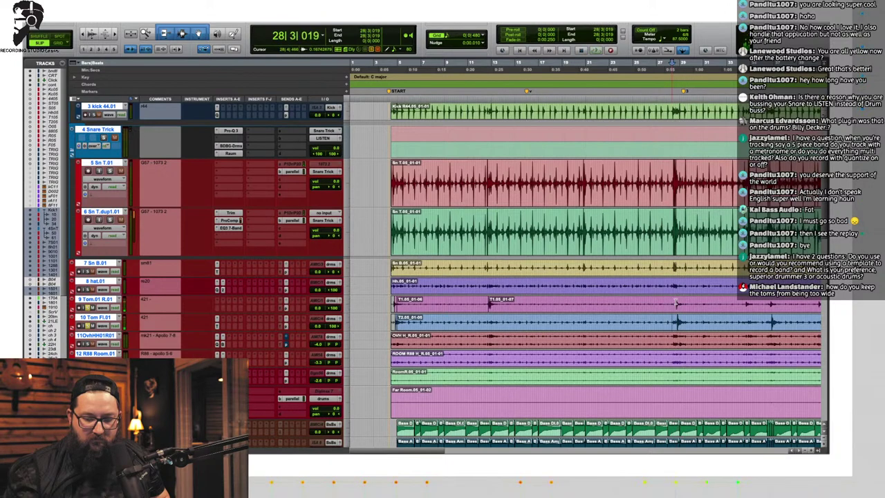
pyautogui.press('space')
pyautogui.press('b')
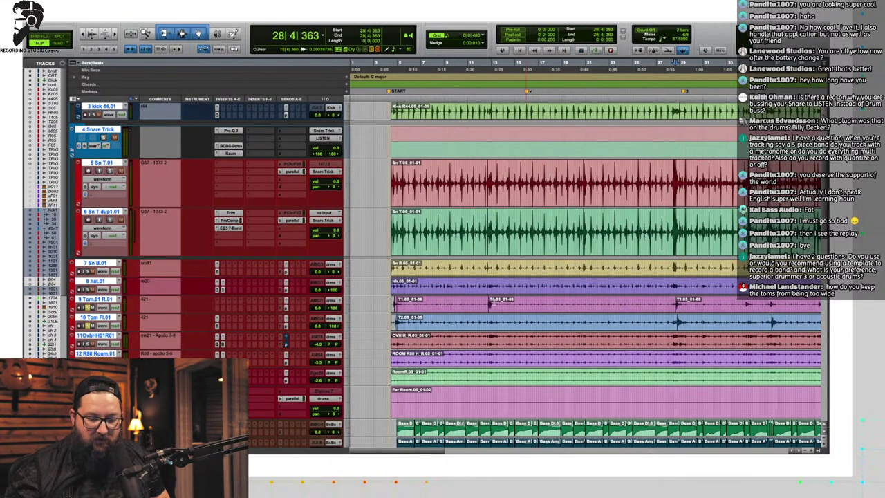
# Step: Split the rack tom clip after its hit at 13|2|104, and the floor tom clip before the hits at 28|3|019 and 36|2|442
pyautogui.click(494, 303)
pyautogui.press('b')
pyautogui.click(672, 320)
pyautogui.press('b')
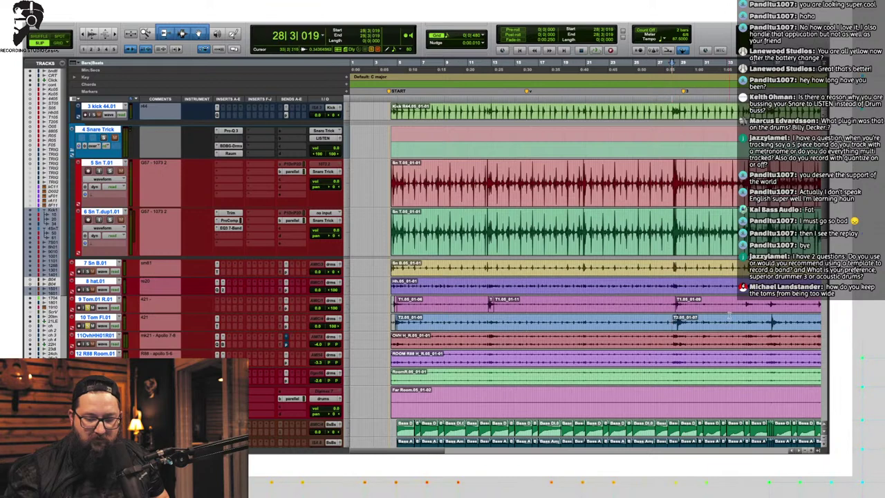
pyautogui.click(766, 316)
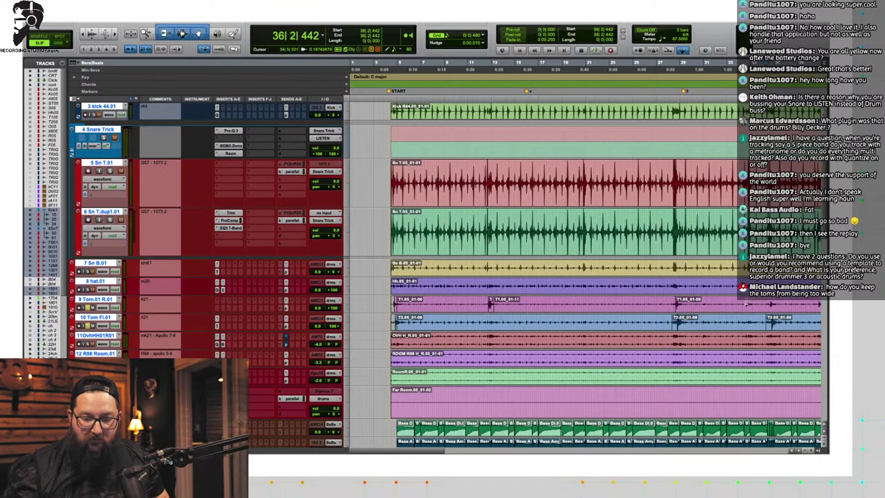
# Step: Split the rack tom clip at 34|4|295 and 35|3|059 around the hit, and after the earlier hit at 29|3|334
pyautogui.click(745, 302)
pyautogui.click(760, 302)
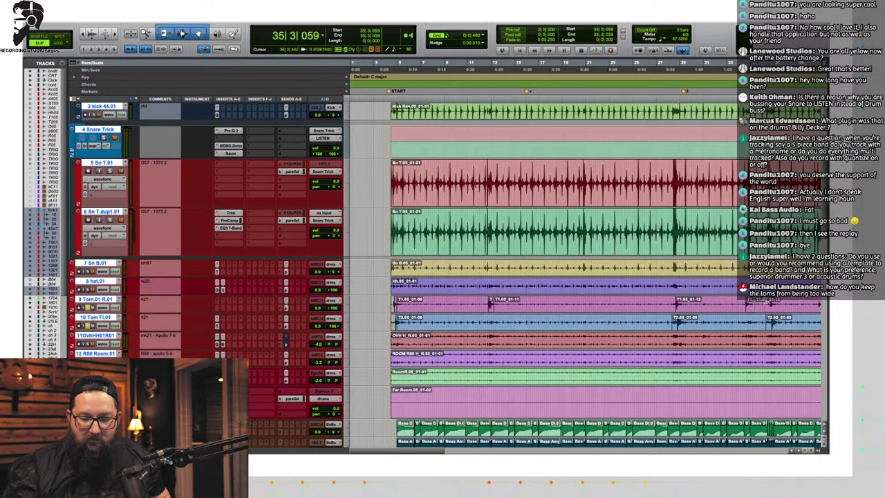
pyautogui.click(687, 301)
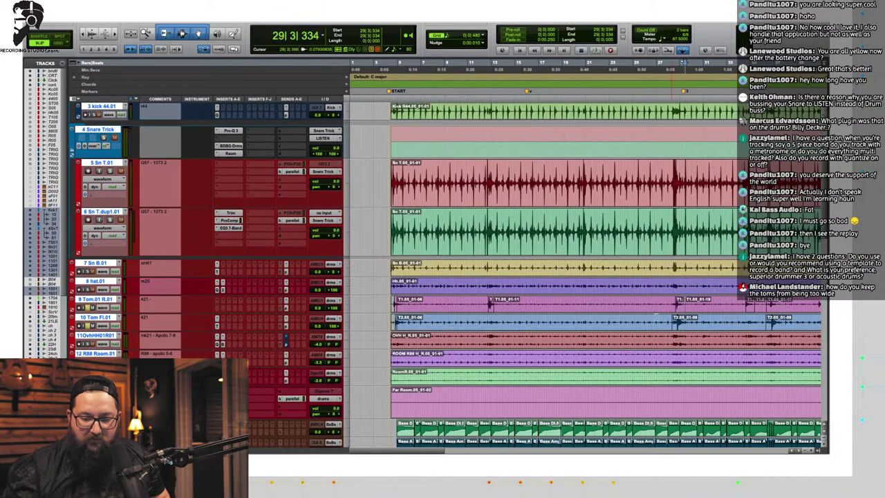
# Step: Mute the floor tom clip from 4|6|445 to 28|3|019 and the rack tom clips between the hits up to bar 28
pyautogui.doubleClick(631, 326)
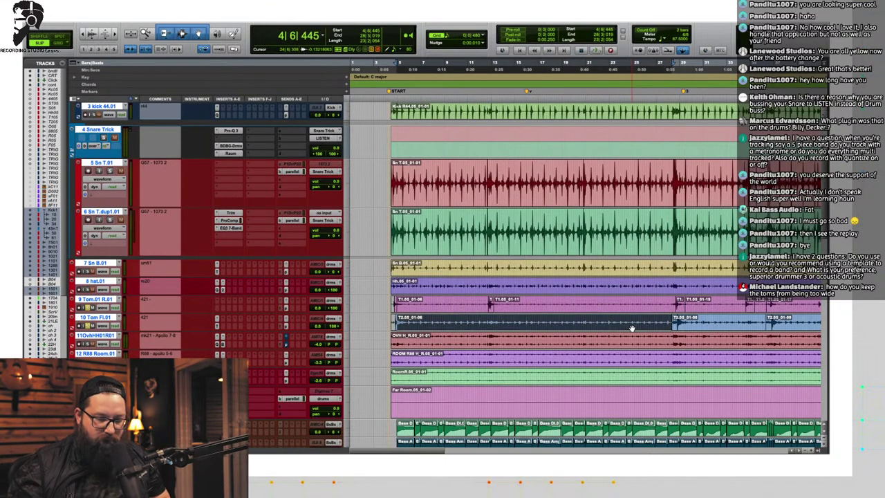
pyautogui.click(459, 308)
pyautogui.press('super+m')
pyautogui.click(531, 308)
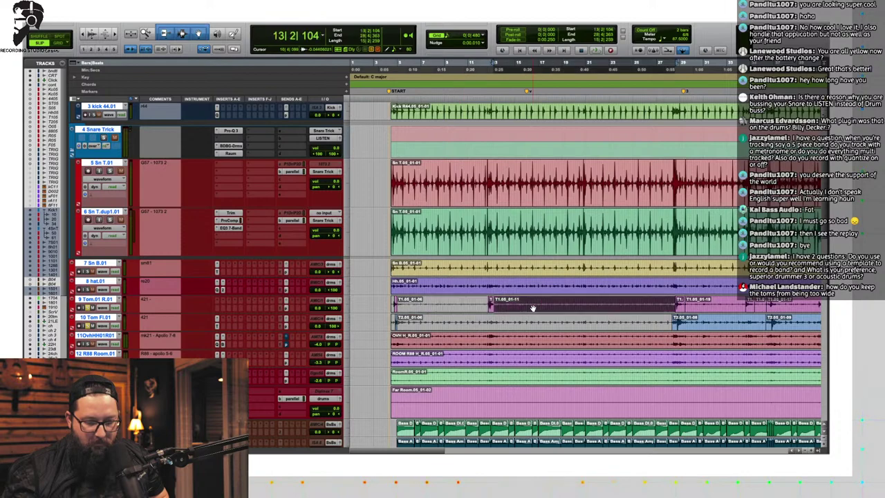
pyautogui.press('super+m')
# Step: Mute the rack tom clips between the hits starting at 29|3|334 and 35|3|059
pyautogui.hscroll(5, 558, 312)
pyautogui.click(430, 309)
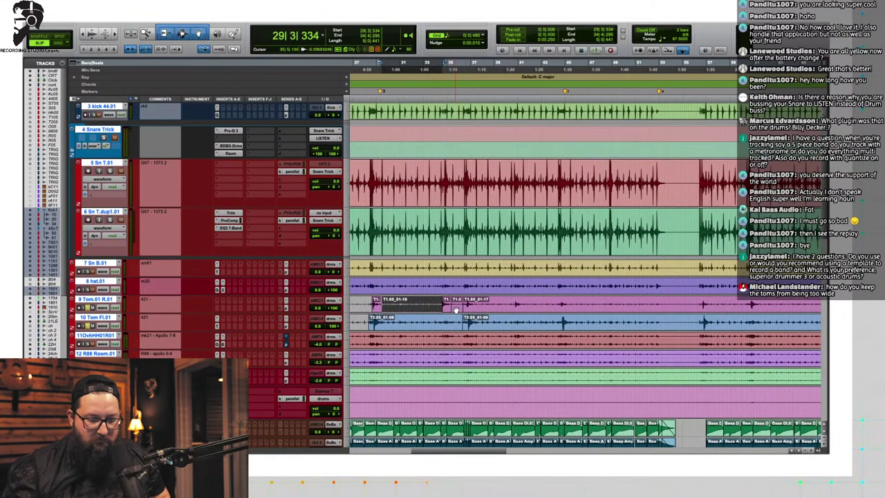
pyautogui.press('super+m')
pyautogui.click(456, 309)
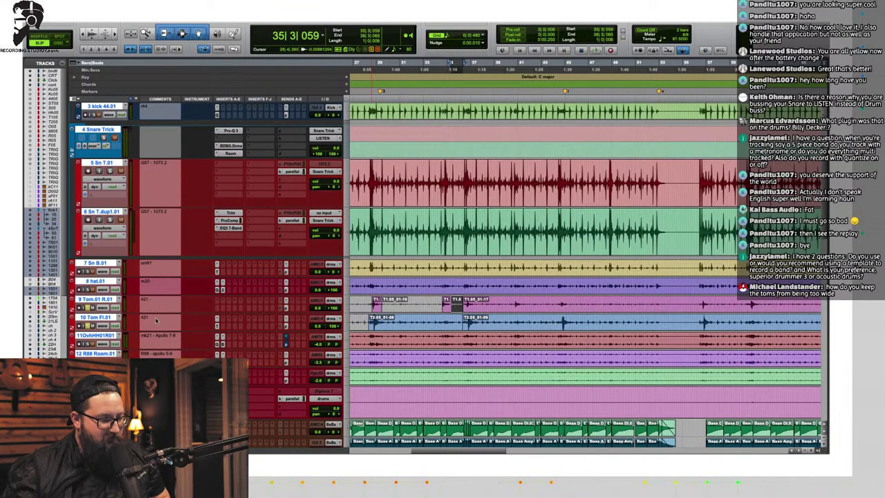
# Step: Separate the rack tom section from 37|1|309 to 40|5|055 and mute it
pyautogui.moveTo(467, 304); pyautogui.dragTo(514, 304)
pyautogui.press('super+e')
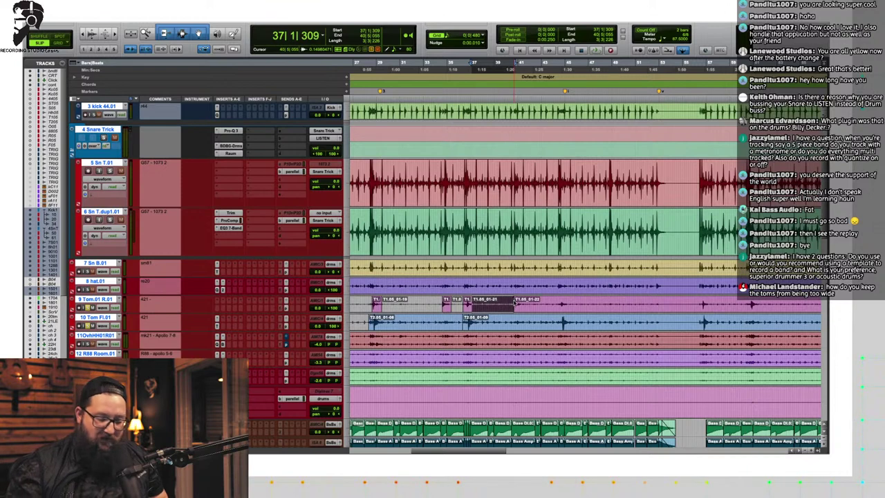
pyautogui.press('super+m')
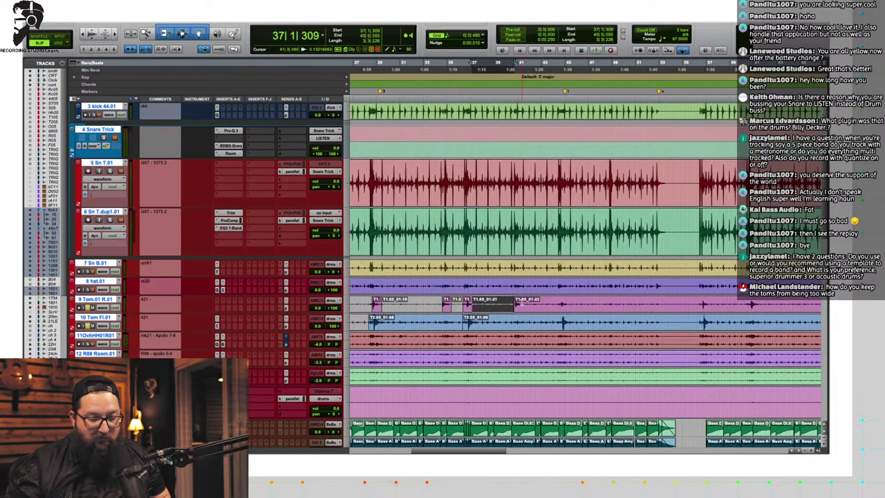
# Step: Separate and mute the rack tom bleed between the hits after bar 41 and from 45|2|287 to 56|4|111
pyautogui.moveTo(518, 304); pyautogui.dragTo(698, 299)
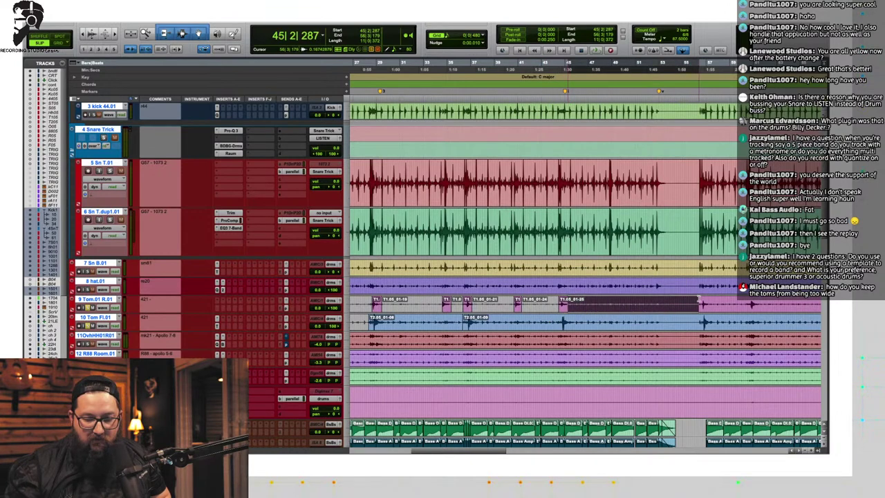
pyautogui.press('b')
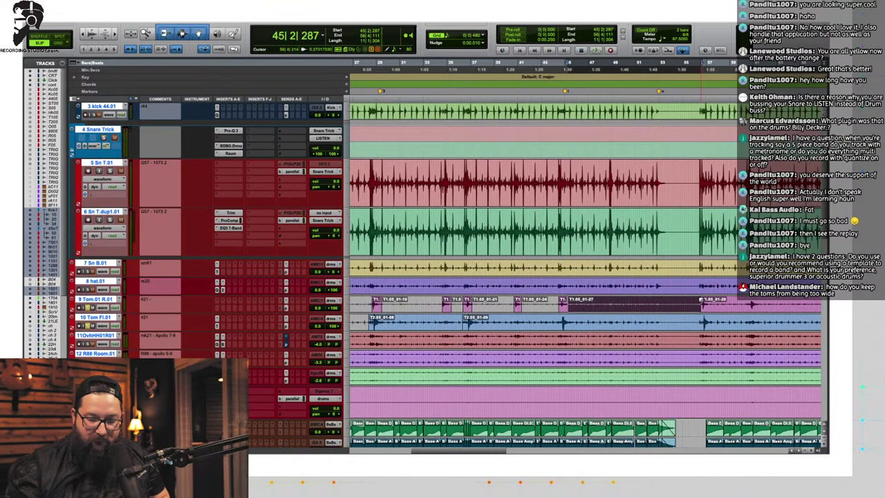
pyautogui.press('super+m')
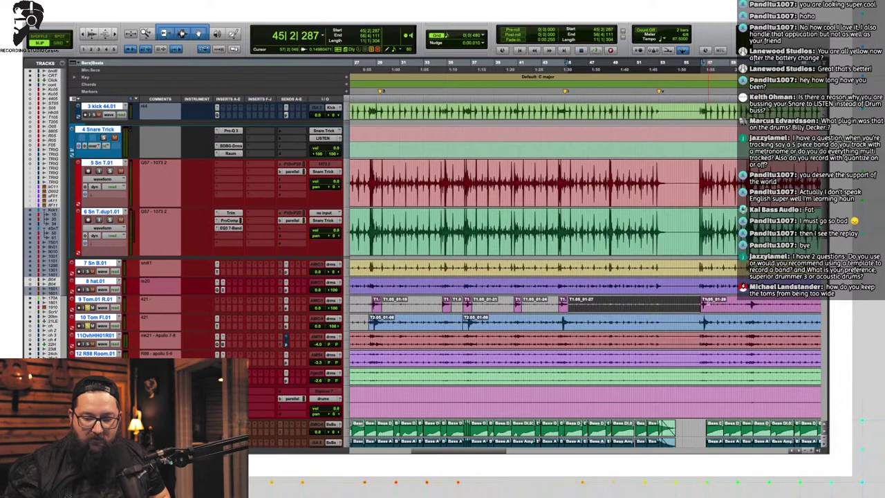
# Step: Separate and mute the floor tom bleed from 57|4|220 to 60|2|270 and from 45|6|016 to 56|2|350
pyautogui.moveTo(708, 302)
pyautogui.mouseDown()
pyautogui.moveTo(747, 304)
pyautogui.moveTo(743, 322)
pyautogui.mouseUp()
pyautogui.press('b')
pyautogui.press('super+m')
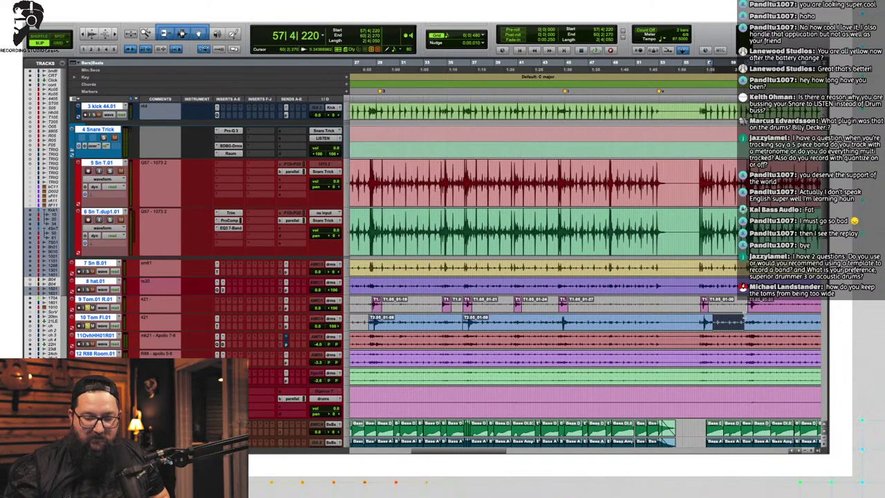
pyautogui.press('b')
pyautogui.click(696, 321)
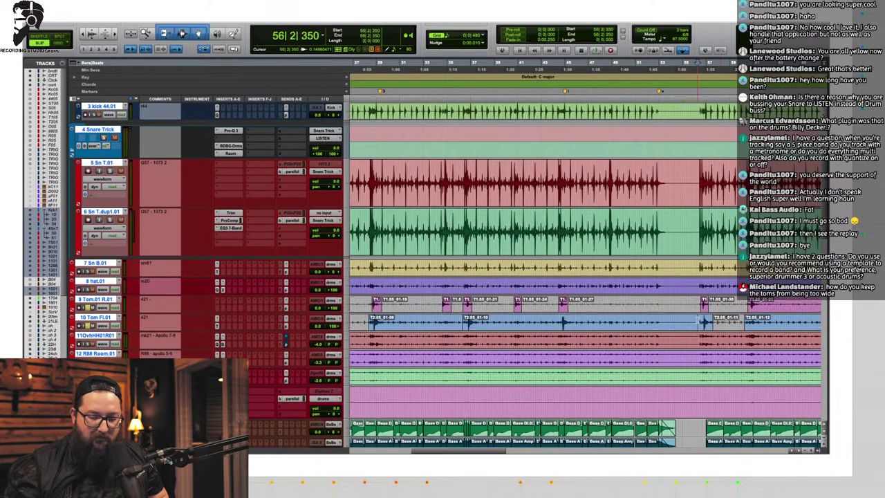
pyautogui.click(573, 319)
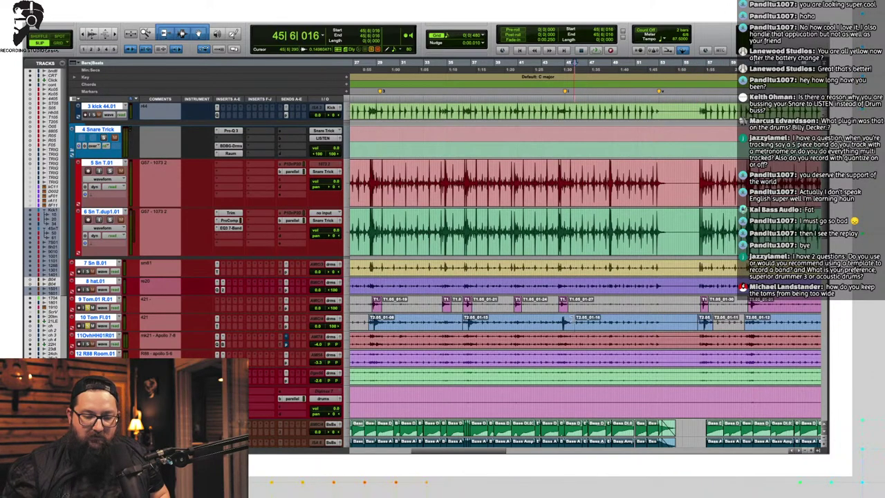
pyautogui.doubleClick(584, 323)
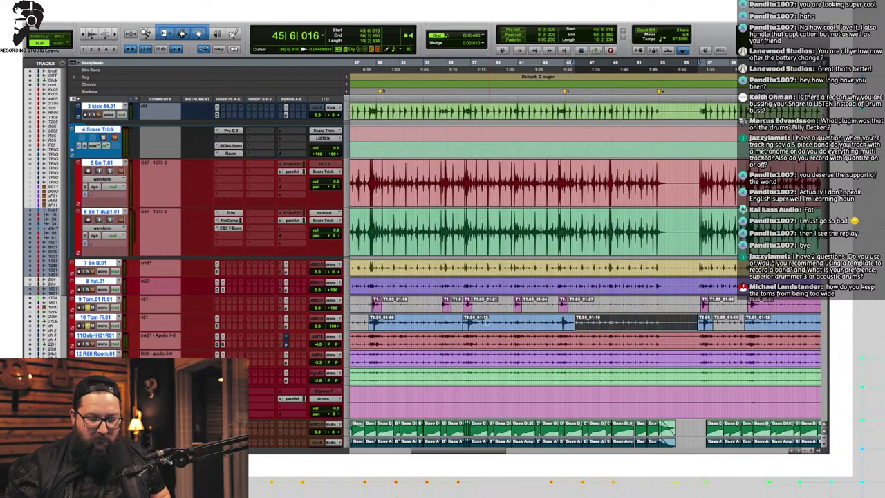
# Step: Separate and mute the floor tom bleed from 37|5|141 to 44|3|420 and from 29|4|369 to 36|2|442
pyautogui.doubleClick(479, 318)
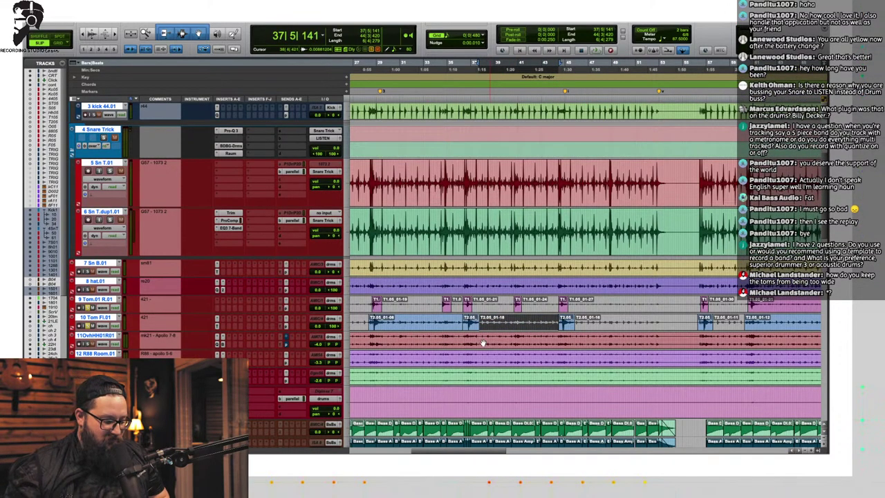
pyautogui.click(438, 332)
pyautogui.click(381, 320)
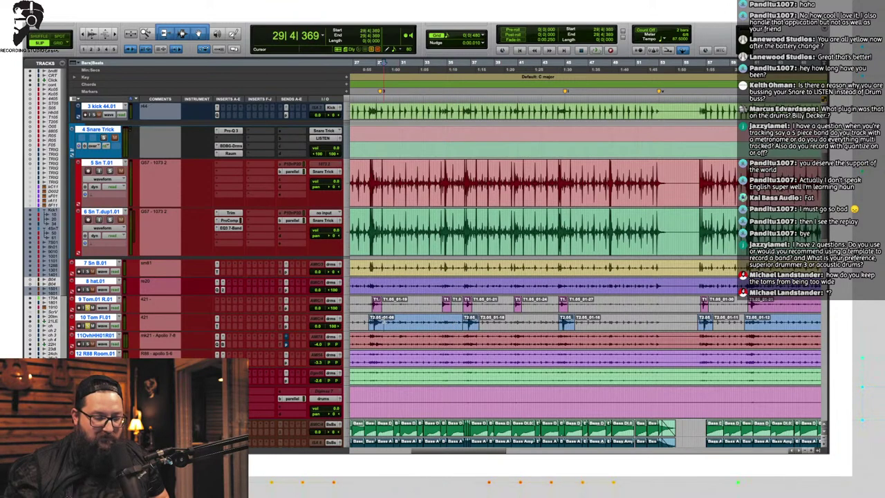
pyautogui.doubleClick(397, 327)
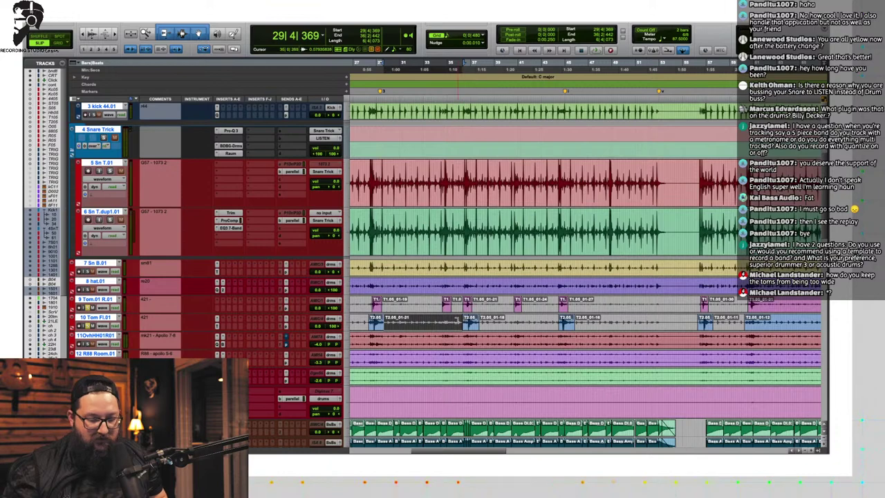
# Step: Separate the rack and floor tom tracks from 61|4|037 to 68|3|145 and mute both sections
pyautogui.hscroll(5, 482, 322)
pyautogui.hscroll(3, 546, 306)
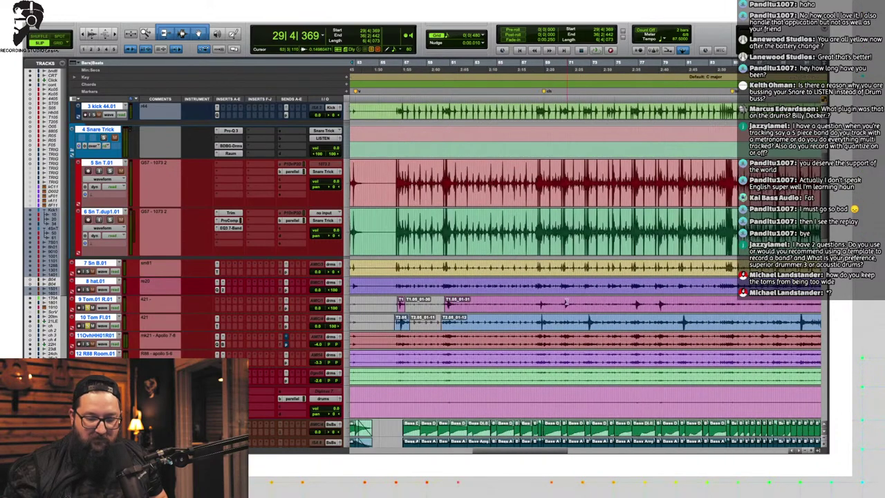
pyautogui.moveTo(456, 303); pyautogui.dragTo(536, 323)
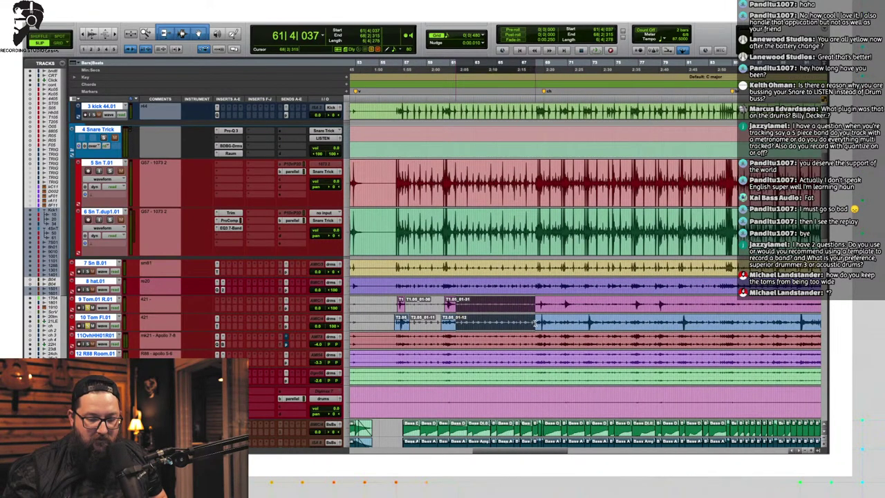
pyautogui.press('super+e')
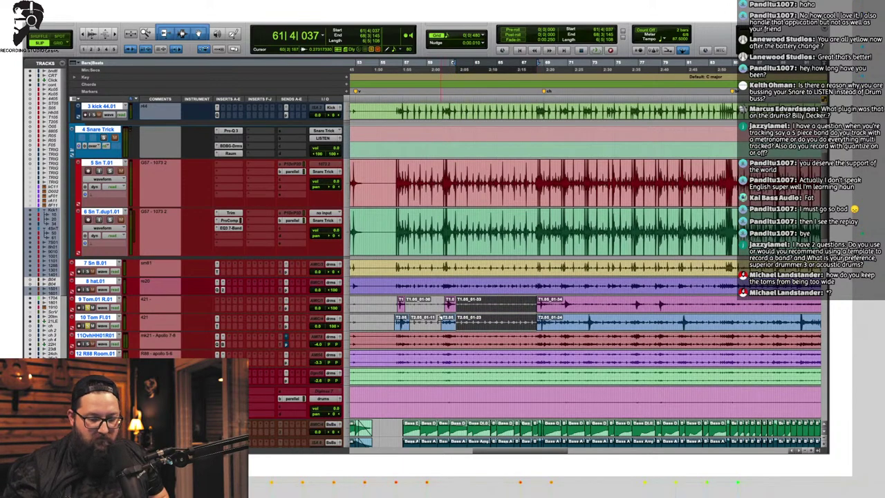
# Step: Audition the short floor tom clip from 60|2|270 to 61|4|037 and mute it
pyautogui.click(448, 328)
pyautogui.press('space')
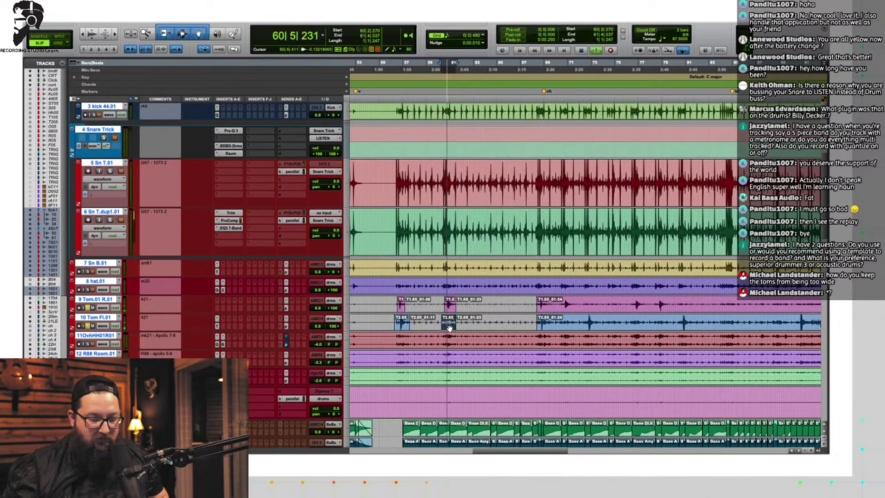
pyautogui.press('space')
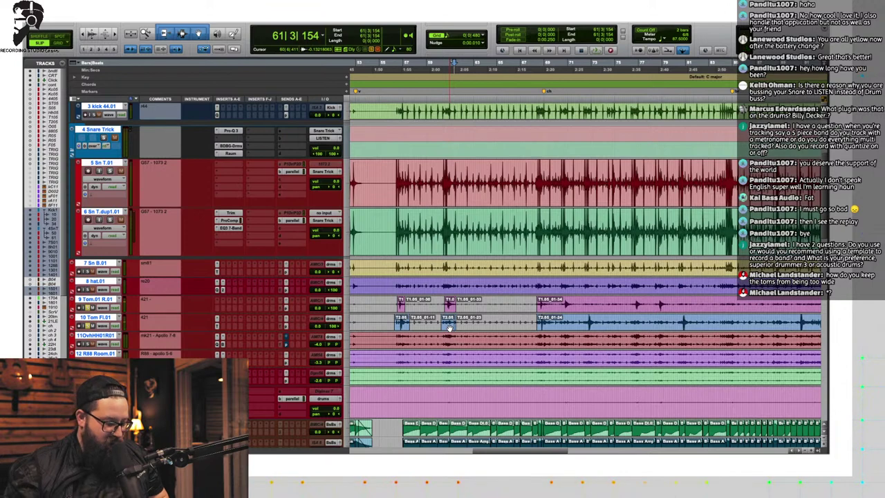
# Step: Audition the tom hit from 69|1|389 and separate both tom tracks from 69|2|115 to 70|5|124
pyautogui.click(545, 304)
pyautogui.press('space')
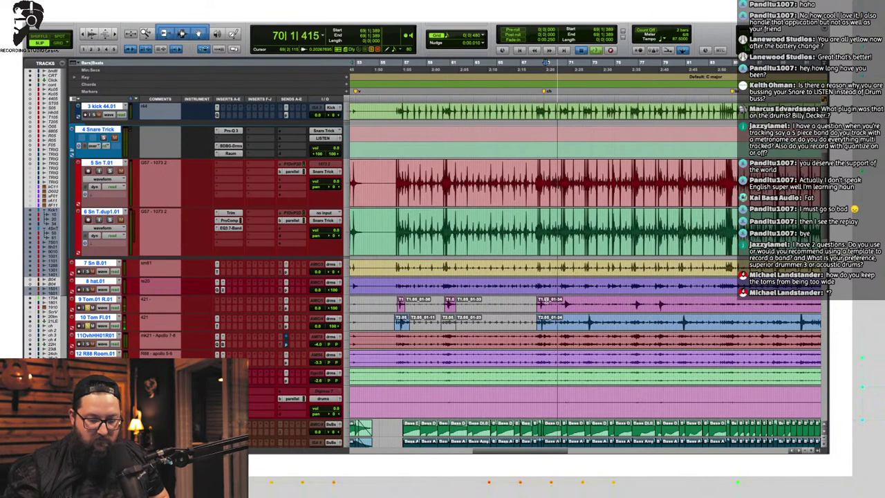
pyautogui.press('space')
pyautogui.press('b')
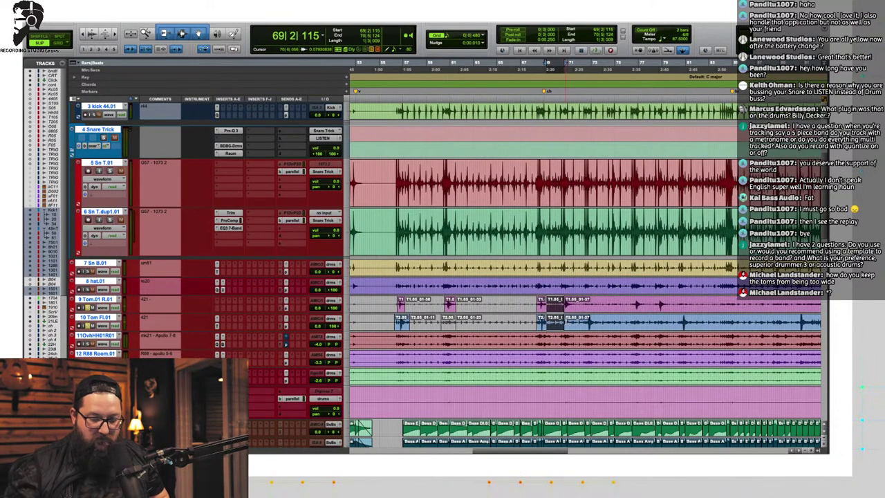
# Step: Extend the floor tom bleed clip to span 69|2|115 to 72|4|409 and mute it along with the rack tom clip starting at 69|2|115
pyautogui.moveTo(568, 320); pyautogui.dragTo(575, 320)
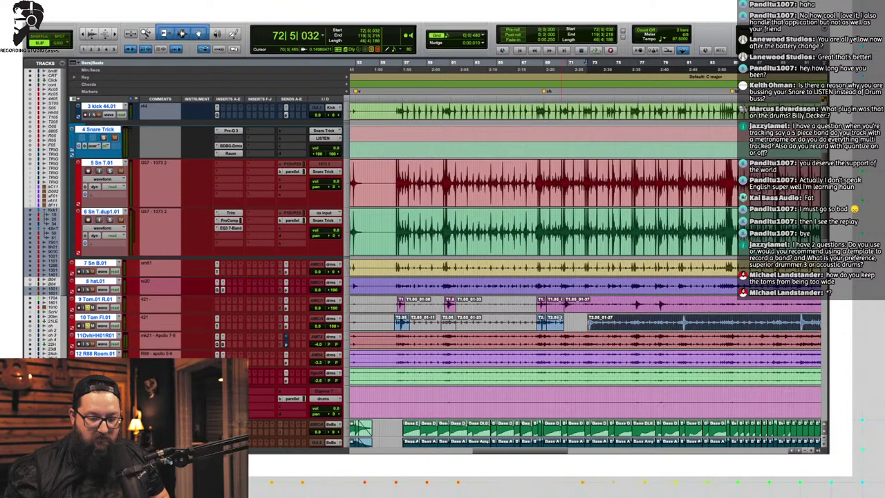
pyautogui.click(575, 323)
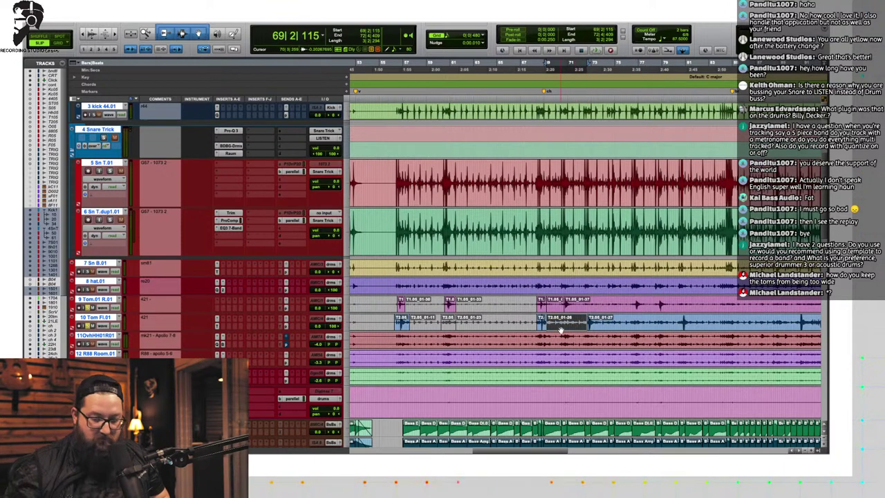
pyautogui.moveTo(588, 323); pyautogui.dragTo(581, 323)
pyautogui.click(557, 304)
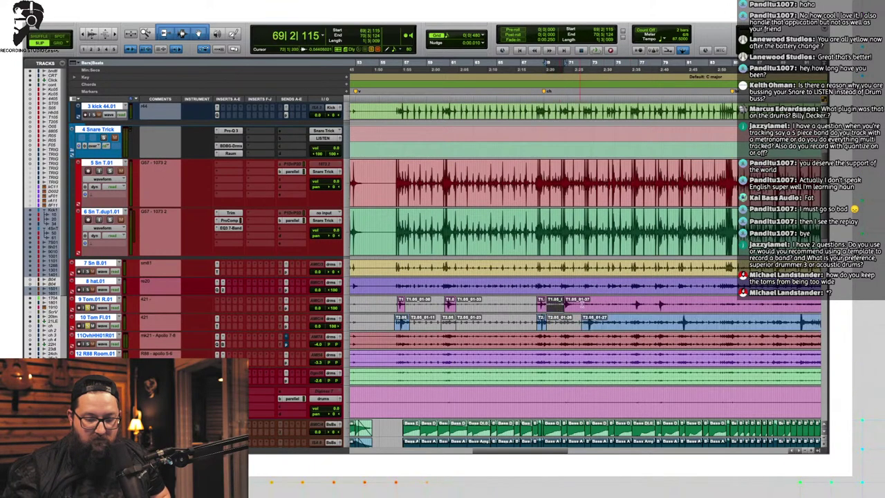
# Step: Separate the rack tom clip at 71|3|162, just before the hit near bar 77, at 77|4|025 and at 78|5|066
pyautogui.click(566, 304)
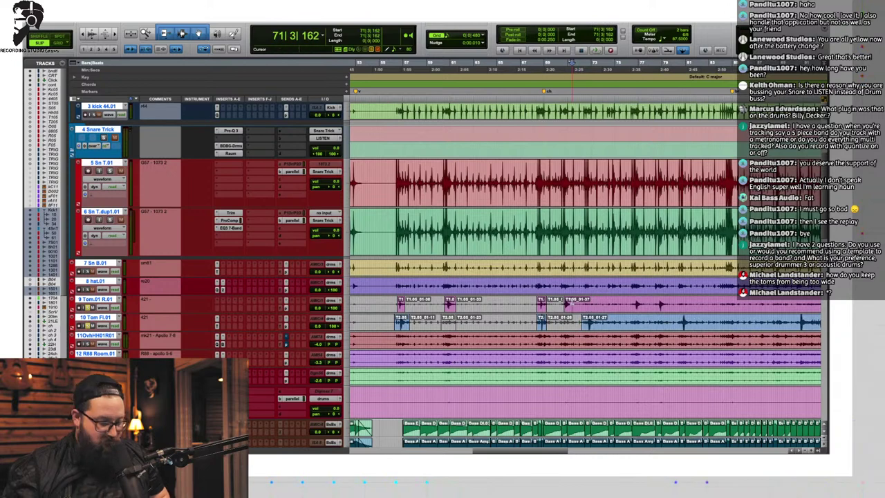
pyautogui.click(632, 303)
pyautogui.press('b')
pyautogui.click(644, 302)
pyautogui.press('b')
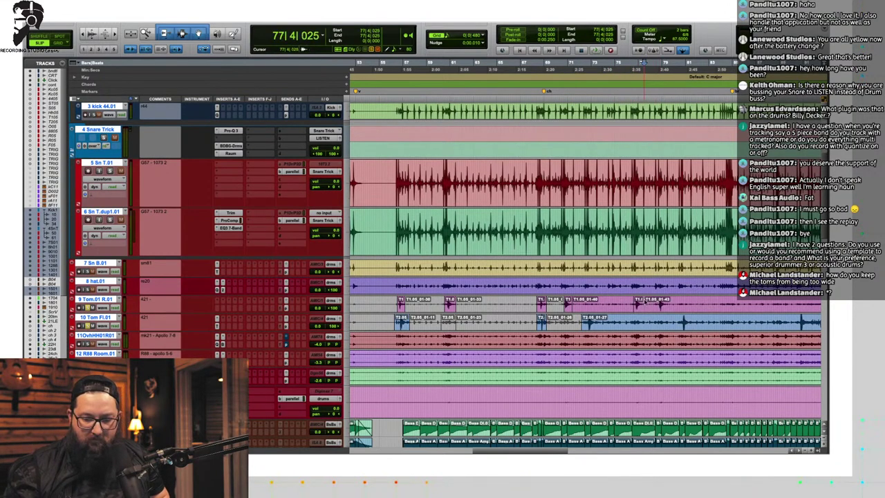
pyautogui.click(657, 301)
pyautogui.press('b')
# Step: Separate the floor tom clip at 80|4|249 and 73|5|141 and mute the section between the two cuts
pyautogui.click(682, 319)
pyautogui.press('b')
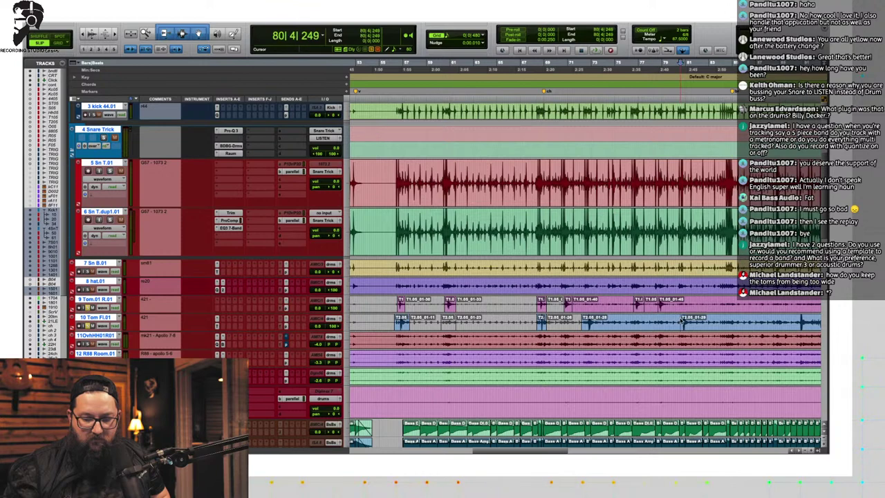
pyautogui.click(599, 320)
pyautogui.press('b')
pyautogui.click(611, 324)
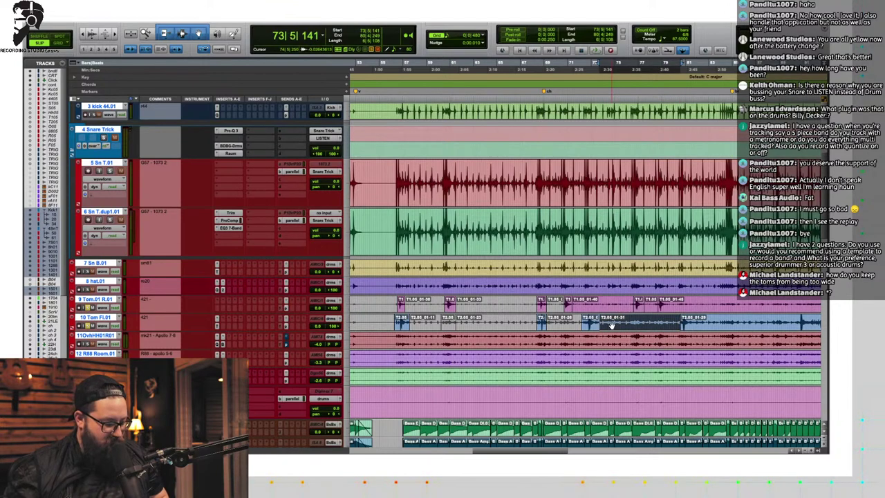
# Step: Mute the rack tom clips starting at 71|3|162 and 77|4|025, and separate and mute the section from 79|3|414 to 118|2|292
pyautogui.click(622, 304)
pyautogui.click(650, 309)
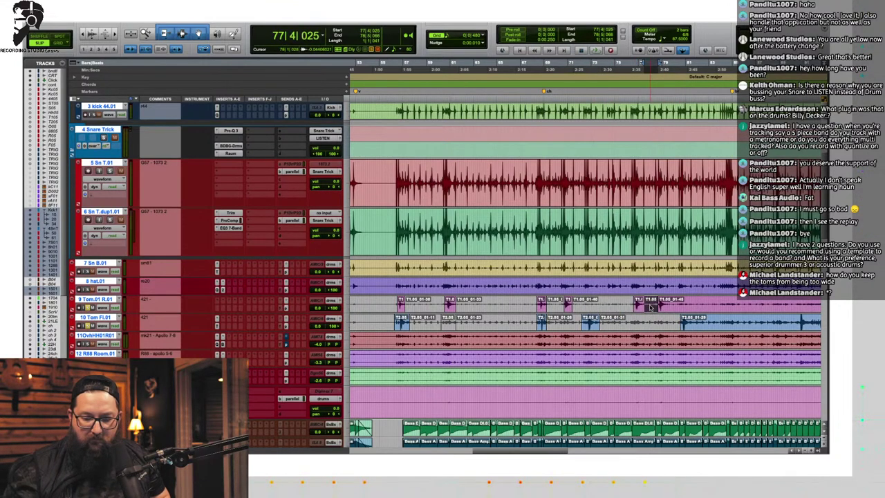
pyautogui.click(670, 302)
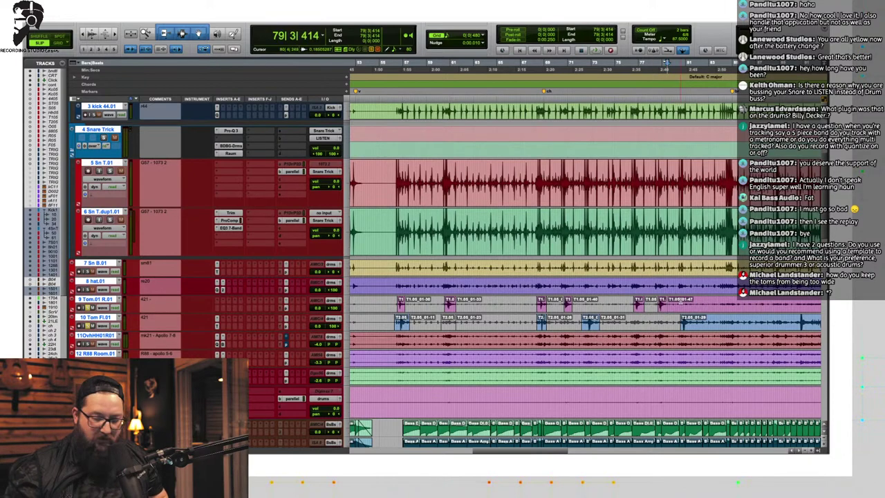
pyautogui.hscroll(15, 695, 297)
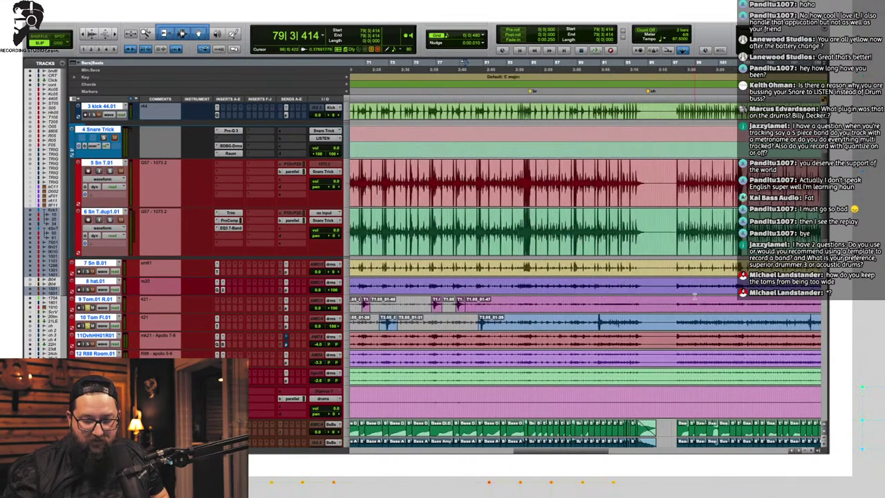
pyautogui.click(620, 304)
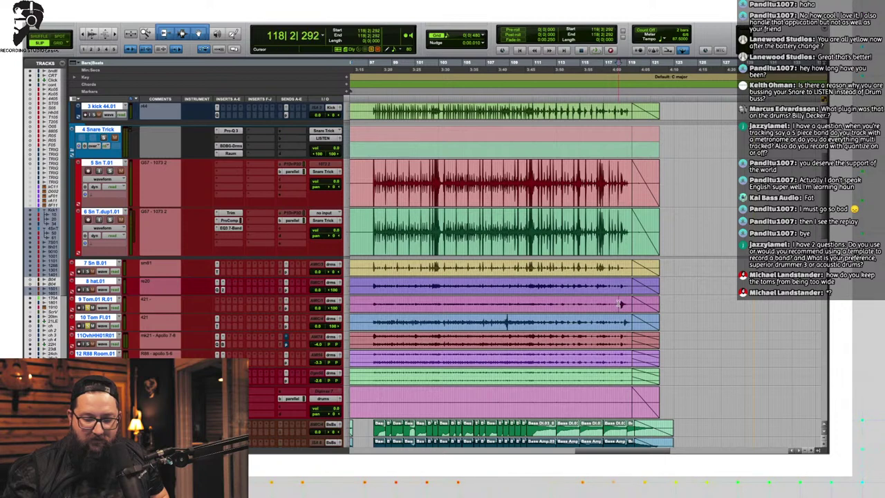
pyautogui.click(566, 311)
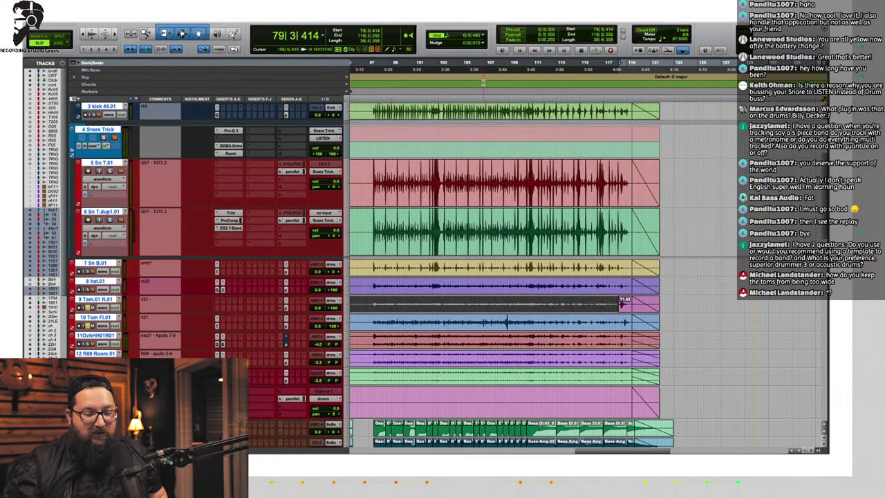
# Step: Separate the floor tom clip at 108|3|476 and 108|6|376 and mute the section from 108|6|376 to the end
pyautogui.hscroll(-5, 536, 315)
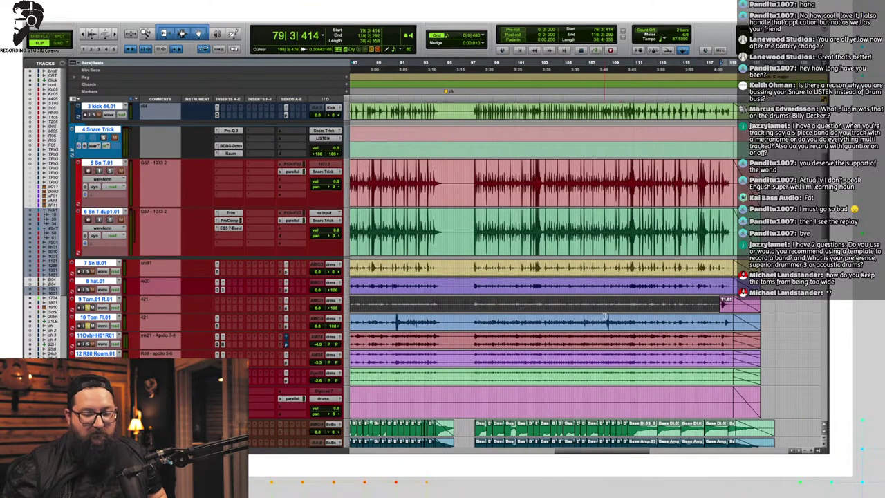
pyautogui.click(605, 317)
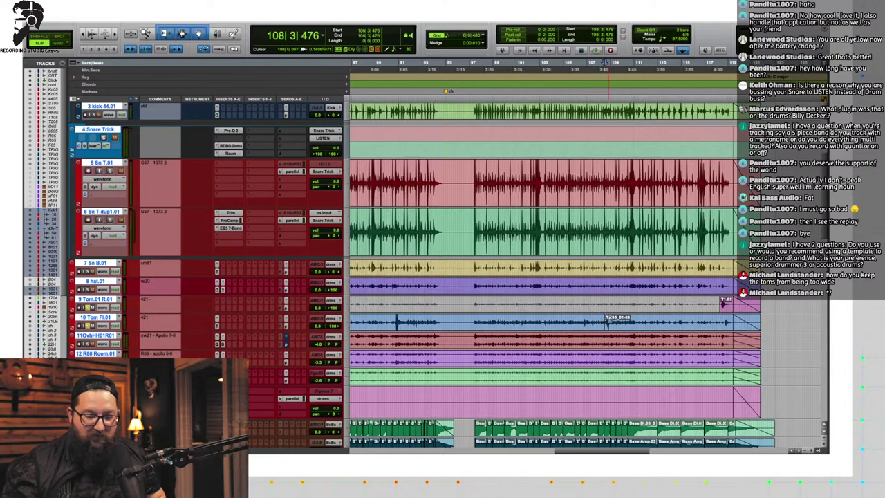
pyautogui.click(622, 326)
# Step: Separate the floor tom clip at 91|1|309 and mute the section from there to 108|3|476
pyautogui.hscroll(-8, 577, 329)
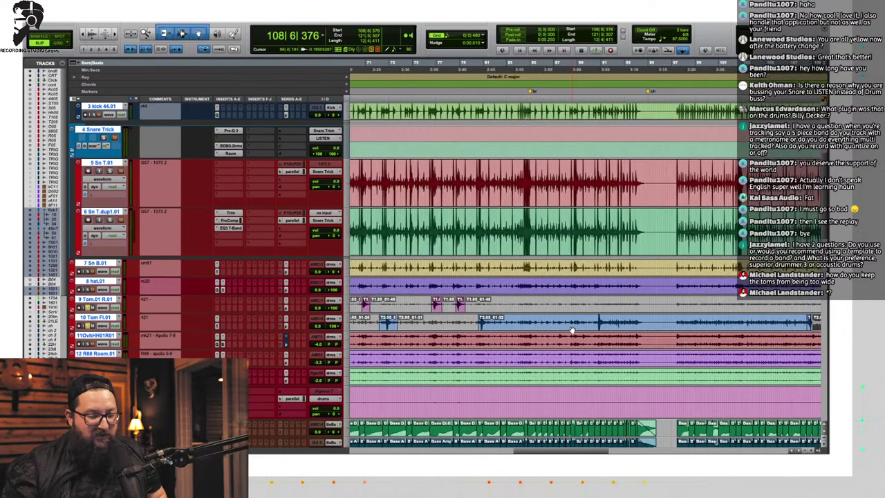
pyautogui.click(600, 320)
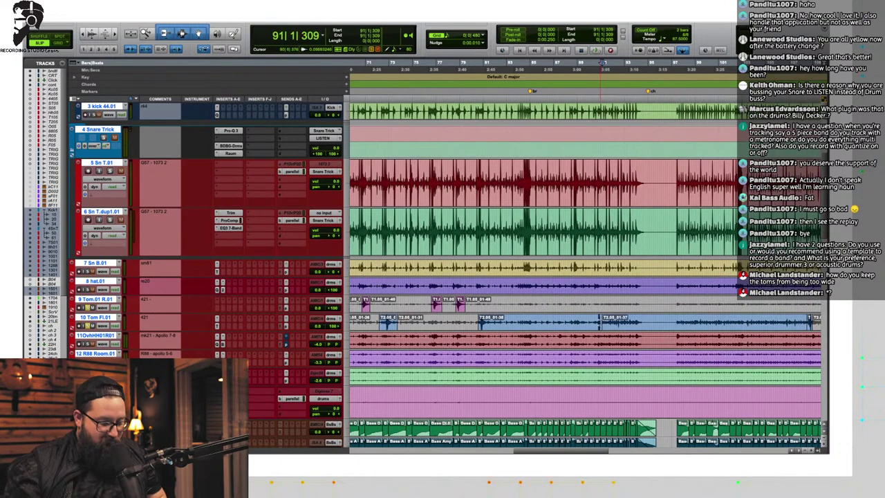
pyautogui.click(615, 328)
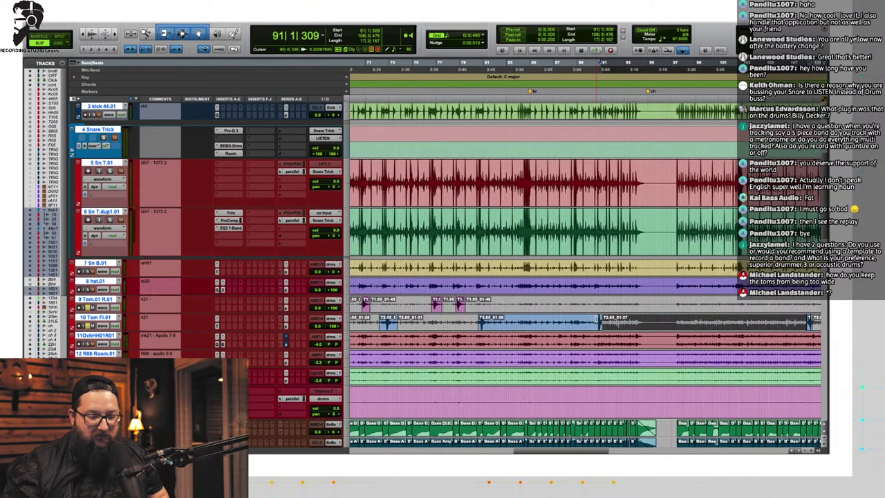
# Step: Separate the floor tom clip from 81|3|116 to 90|4|409 and mute that section
pyautogui.click(596, 319)
pyautogui.click(487, 62)
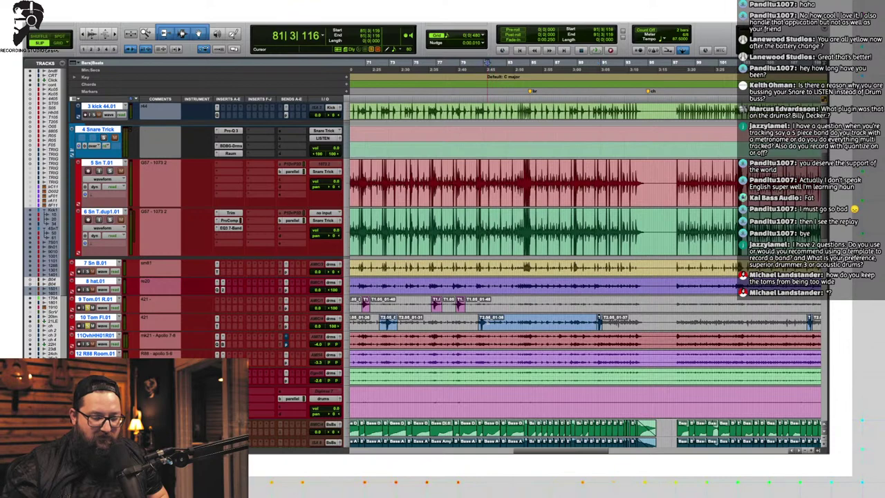
pyautogui.click(506, 330)
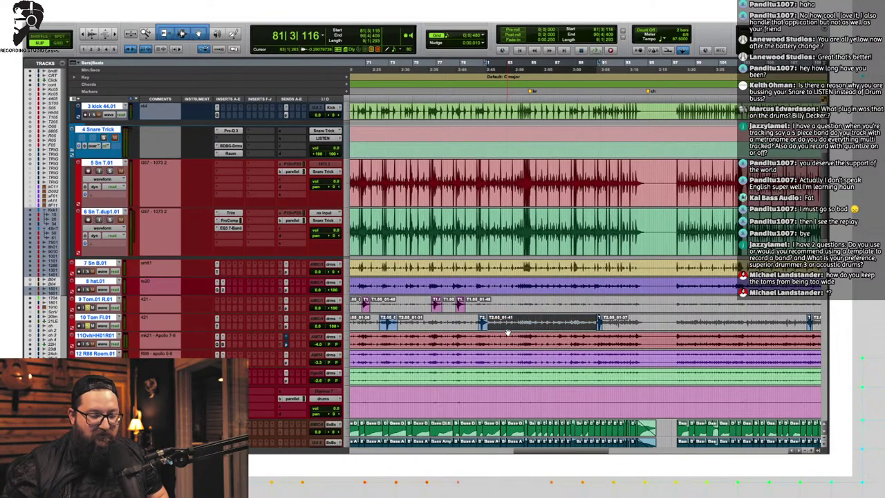
# Step: Separate the floor tom clip at 118|5|089, unmute the section from there to the end and audition it
pyautogui.hscroll(5, 573, 320)
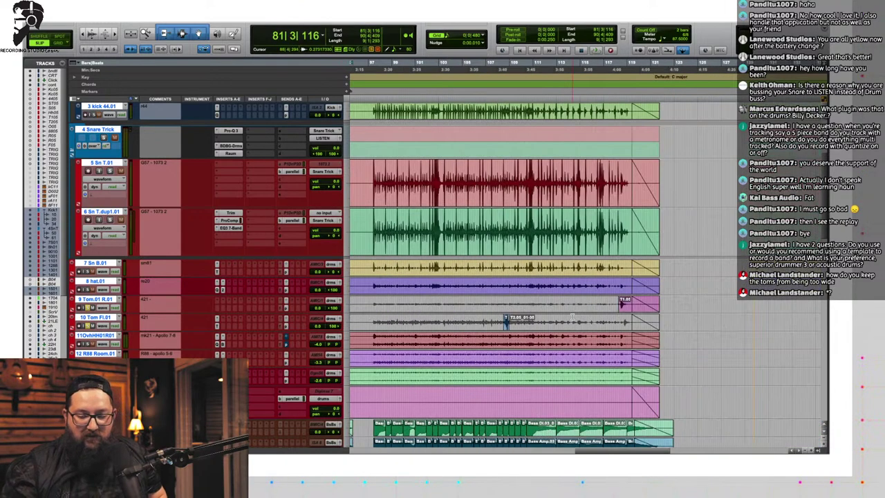
pyautogui.click(626, 320)
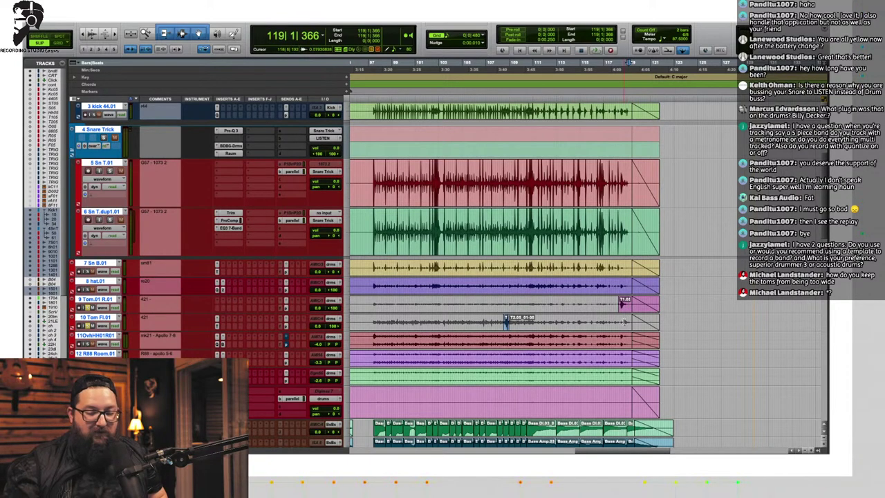
pyautogui.click(624, 321)
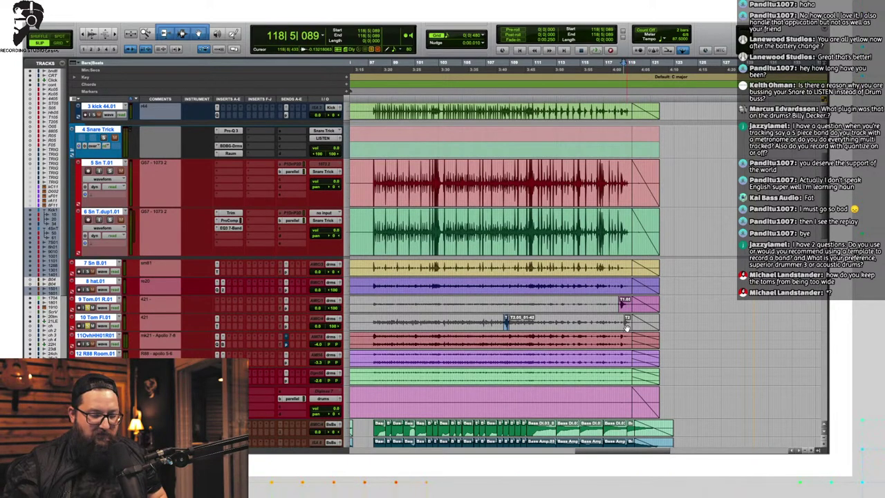
pyautogui.hotkey('shift', 'Tab')
pyautogui.press('space')
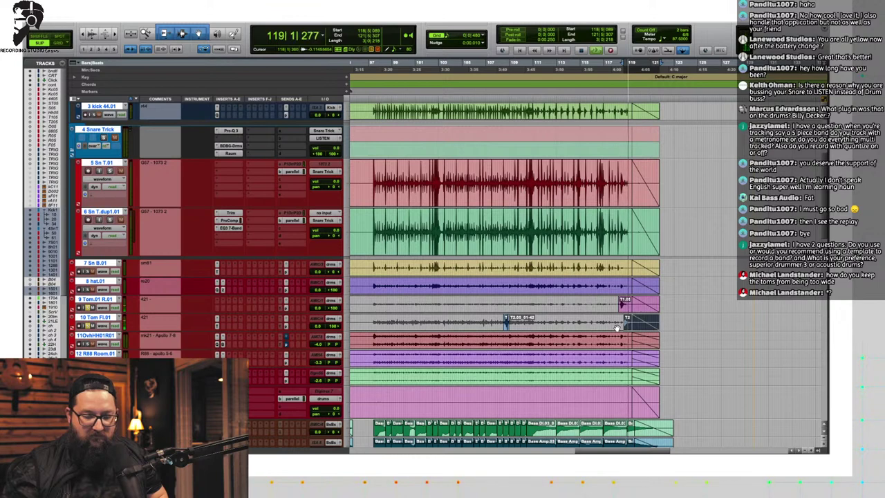
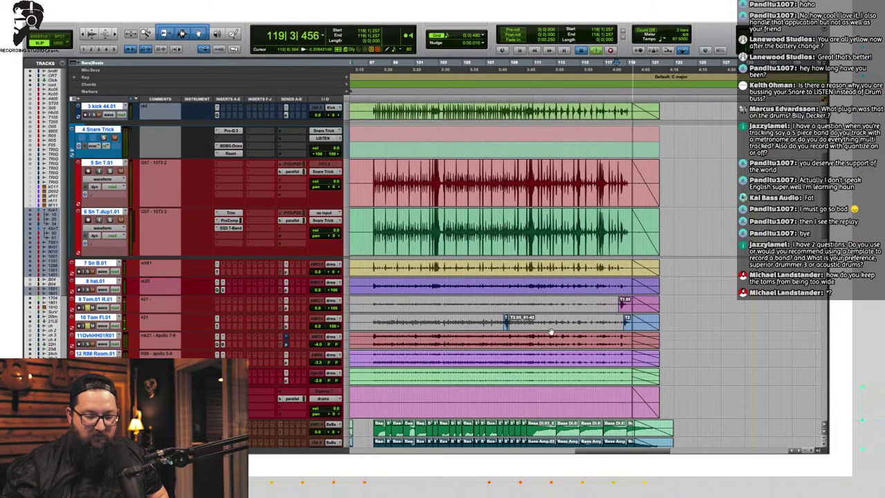
pyautogui.press('space')
# Step: Trim the floor tom clip in bar 108 to start at 108|5|209 and end at 109|1|012, auditioning its start
pyautogui.click(505, 327)
pyautogui.press('t')
pyautogui.press('t')
pyautogui.press('t')
pyautogui.press('t')
pyautogui.press('t')
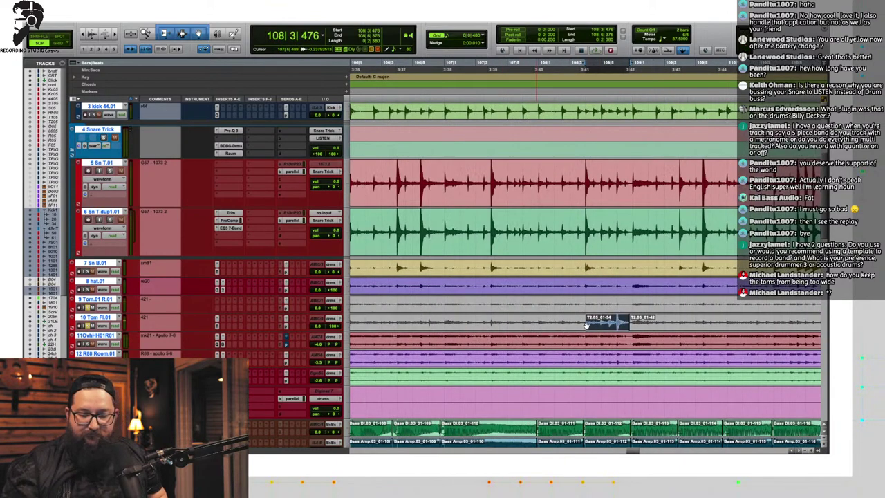
pyautogui.moveTo(585, 321); pyautogui.dragTo(640, 321)
pyautogui.press('space')
pyautogui.press('space')
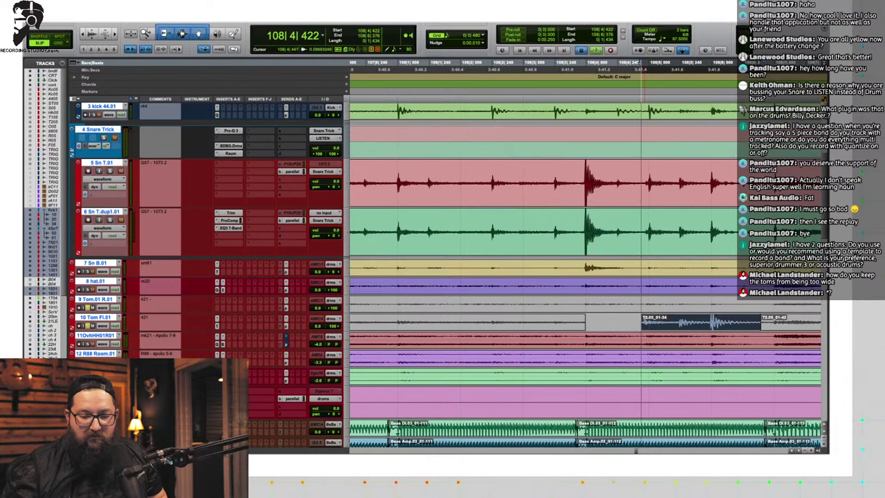
pyautogui.press('space')
pyautogui.moveTo(645, 323); pyautogui.dragTo(676, 322)
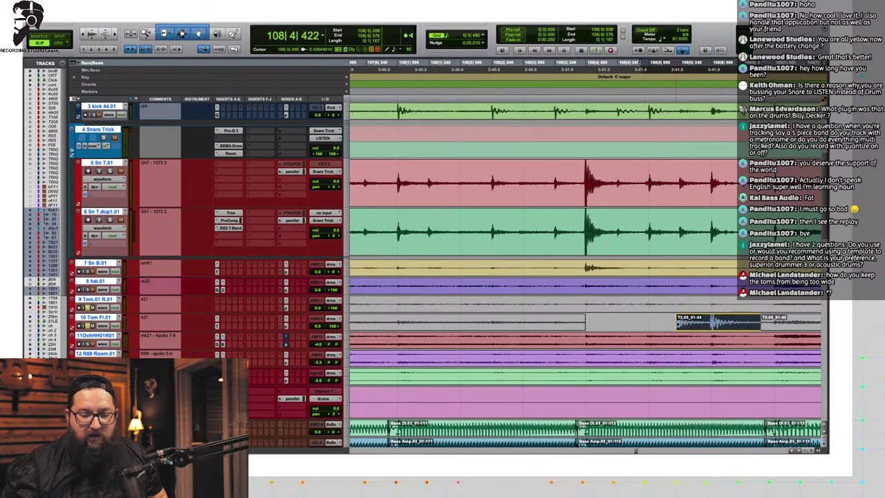
pyautogui.press('space')
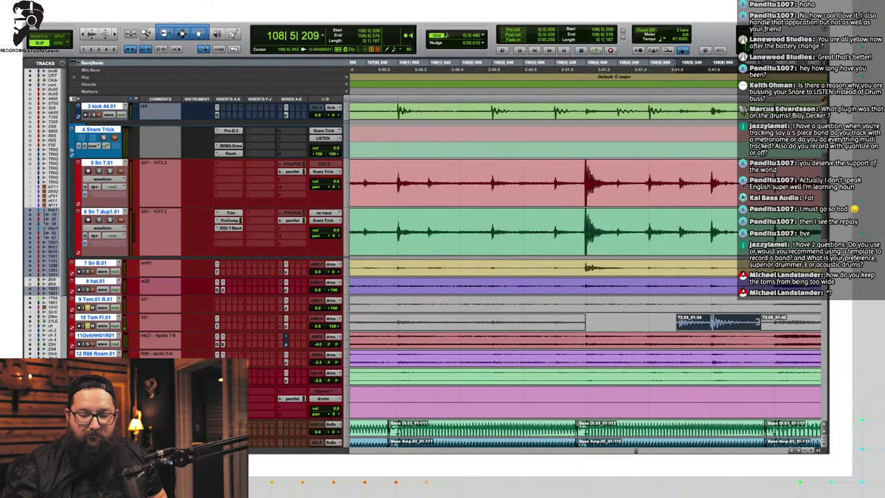
pyautogui.moveTo(760, 323); pyautogui.dragTo(776, 322)
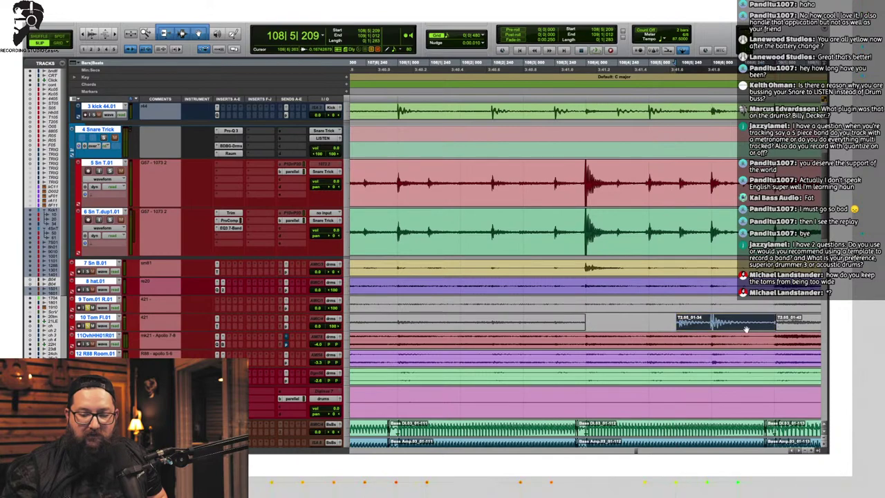
# Step: Trim the floor tom clip before 91|1|309 around its hits, with a fade-in from 90|5|286 to 90|5|431 and a fade-out
pyautogui.press('r')
pyautogui.press('r')
pyautogui.press('r')
pyautogui.press('r')
pyautogui.press('r')
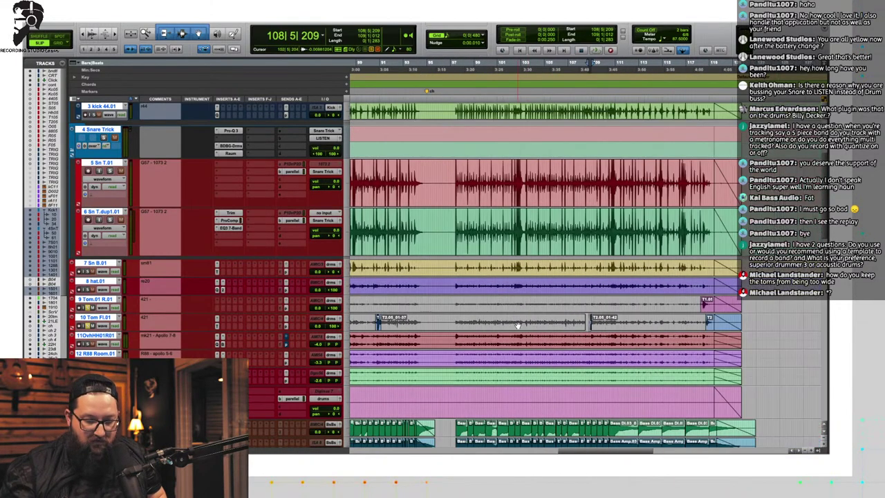
pyautogui.press('r')
pyautogui.click(492, 325)
pyautogui.press('t')
pyautogui.press('t')
pyautogui.press('t')
pyautogui.press('t')
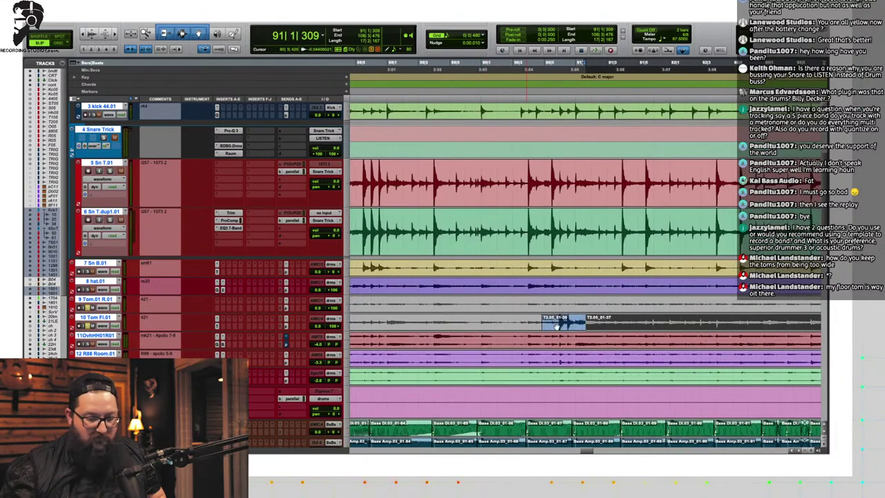
pyautogui.click(424, 320)
pyautogui.press('space')
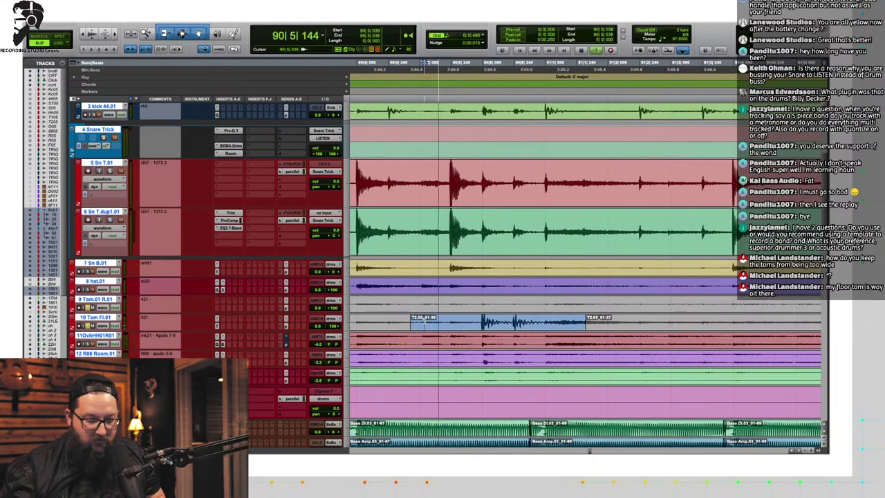
pyautogui.press('space')
pyautogui.press('space')
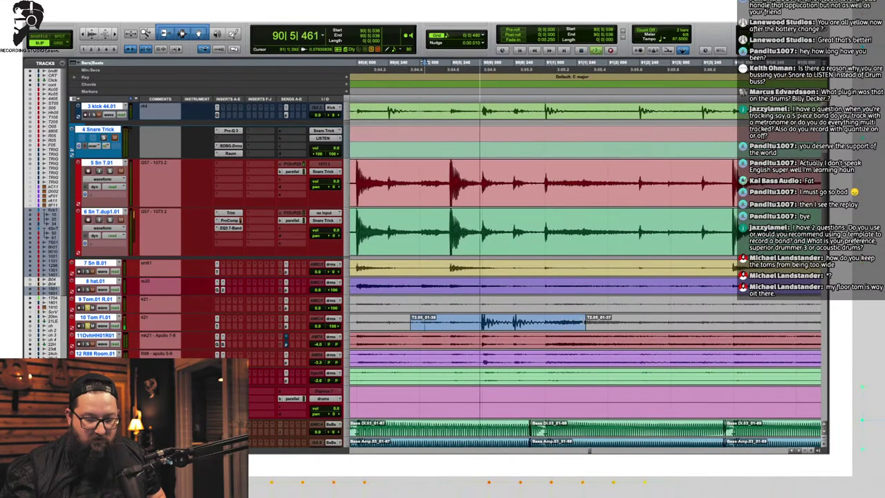
pyautogui.moveTo(584, 319); pyautogui.dragTo(533, 317)
pyautogui.moveTo(413, 320); pyautogui.dragTo(474, 323)
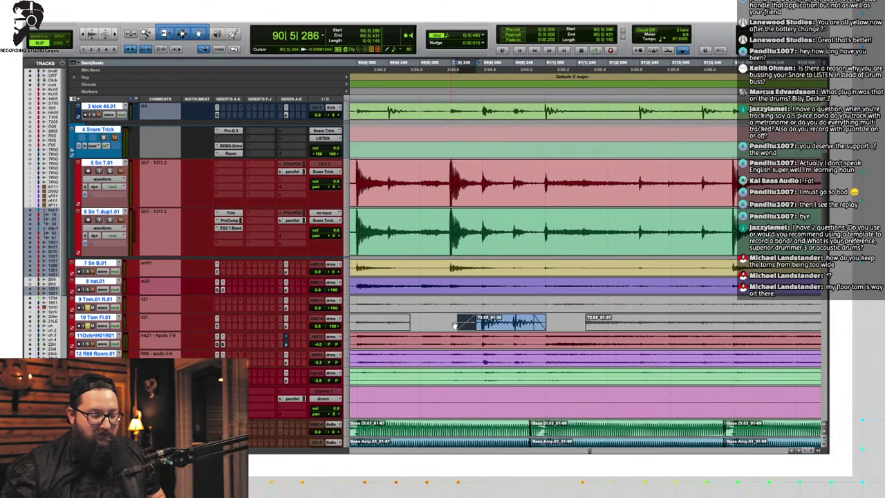
# Step: Trim the start of the floor tom clip at 80|4|249 to 80|5|471, just before its hits
pyautogui.press('r')
pyautogui.press('r')
pyautogui.press('r')
pyautogui.press('r')
pyautogui.hscroll(-5, 454, 324)
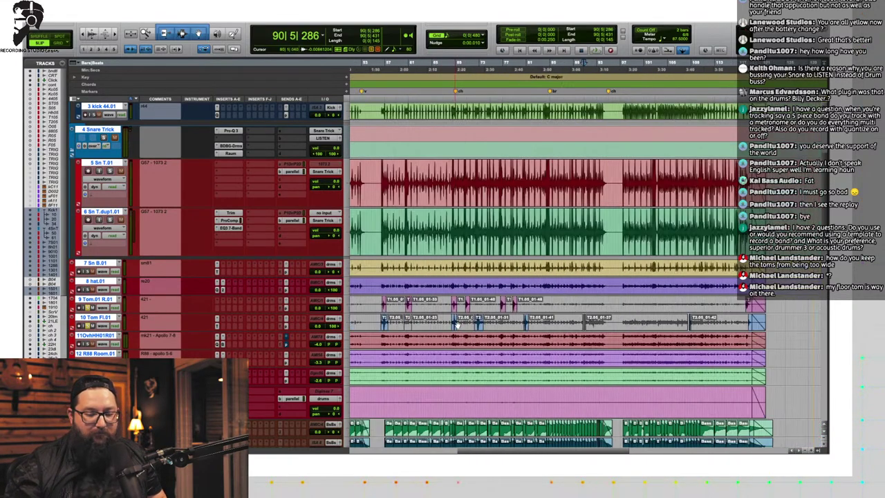
pyautogui.press('t')
pyautogui.press('t')
pyautogui.press('t')
pyautogui.press('t')
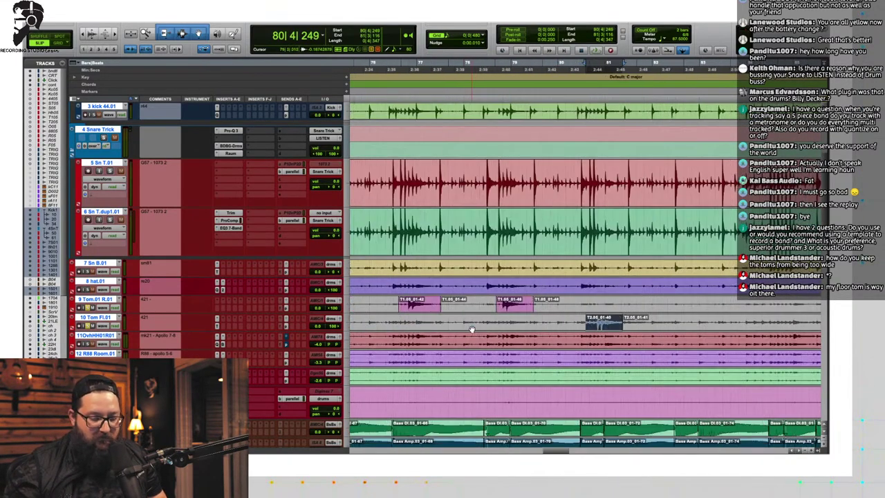
pyautogui.press('r')
pyautogui.press('r')
pyautogui.press('r')
pyautogui.press('t')
pyautogui.press('t')
pyautogui.press('t')
pyautogui.press('t')
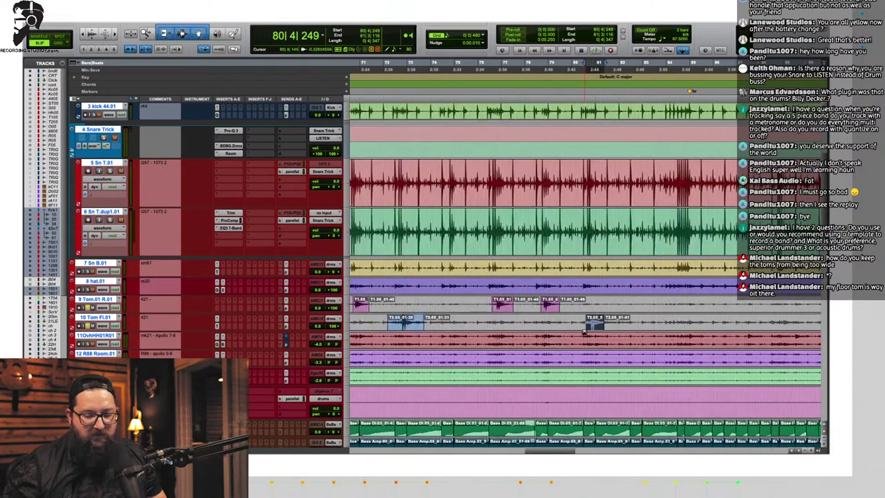
pyautogui.moveTo(589, 323); pyautogui.dragTo(633, 323)
# Step: Separate the floor tom clip at 80|6|474, mute its tail to 81|3|116 and fade out the hits from 80|6|409
pyautogui.click(673, 317)
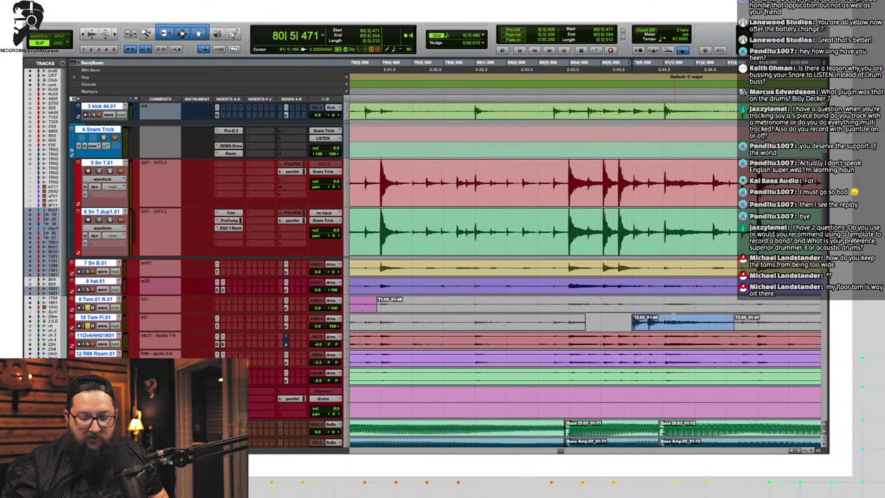
pyautogui.click(664, 318)
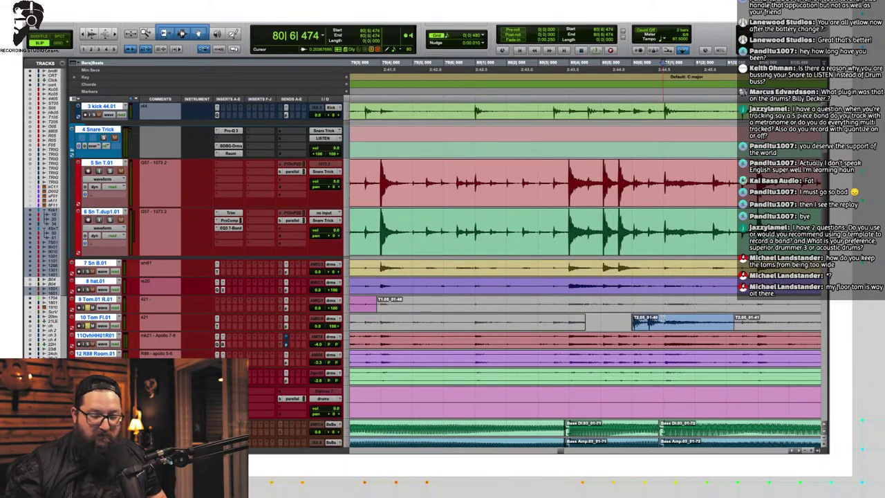
pyautogui.click(682, 328)
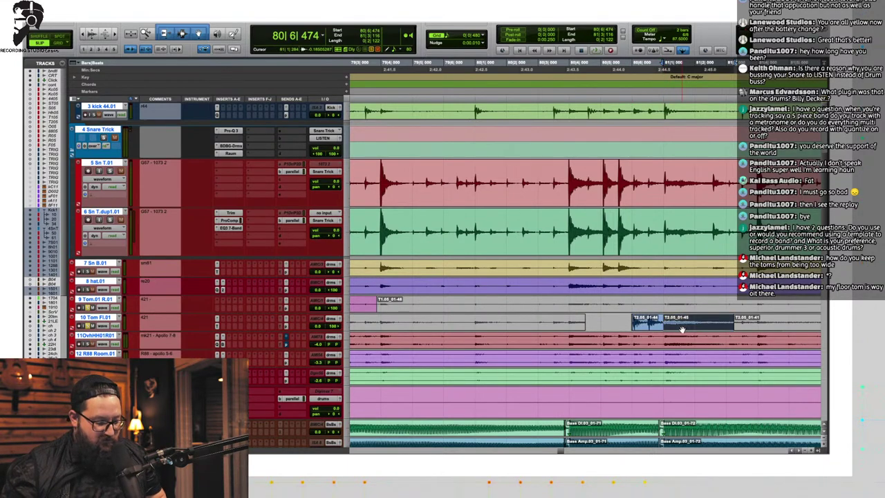
pyautogui.moveTo(662, 317); pyautogui.dragTo(659, 318)
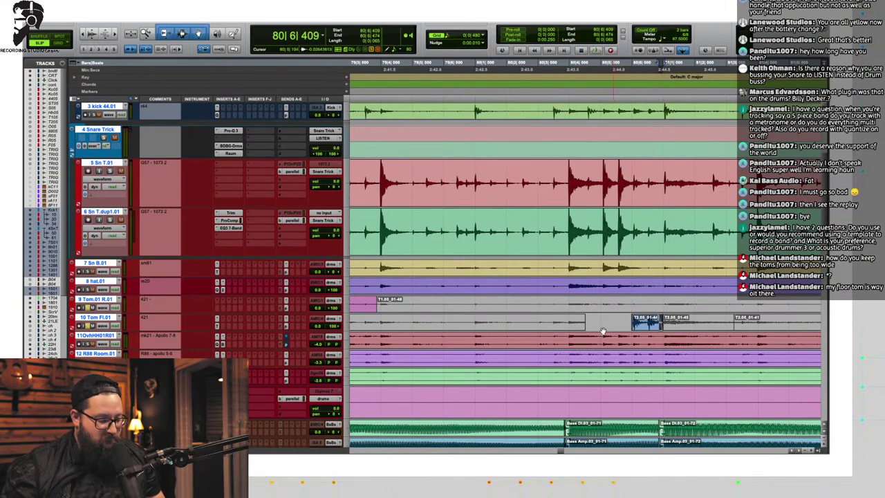
# Step: Trim the start of the rack tom clip at 78|5|066 to 78|5|401 and add a fade-in ending at 78|5|440
pyautogui.press('r')
pyautogui.press('r')
pyautogui.press('r')
pyautogui.click(553, 306)
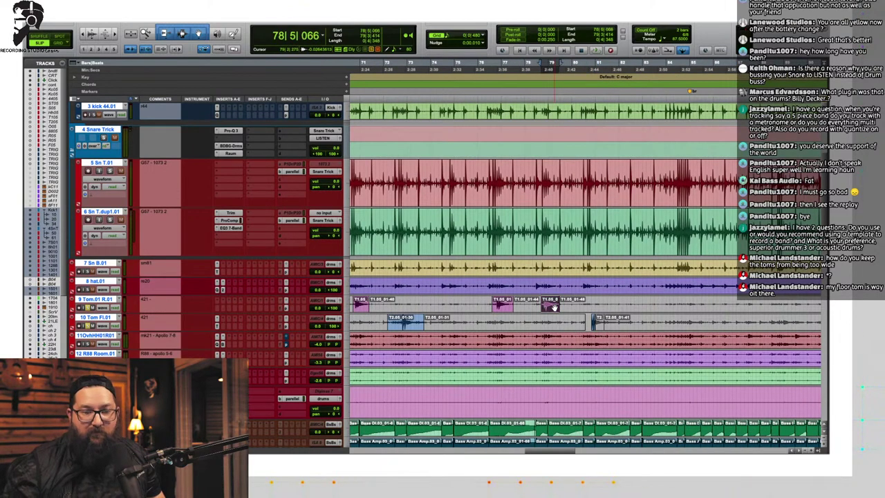
pyautogui.press('t')
pyautogui.press('t')
pyautogui.press('t')
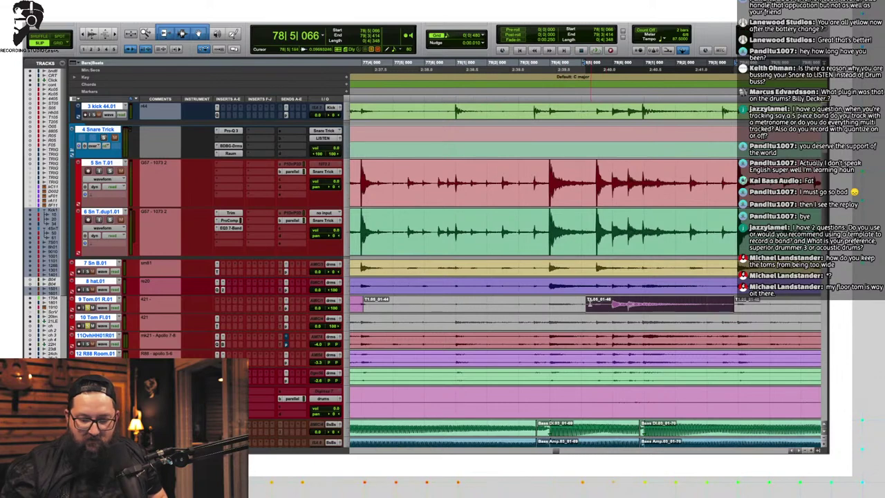
pyautogui.moveTo(588, 302); pyautogui.dragTo(607, 303)
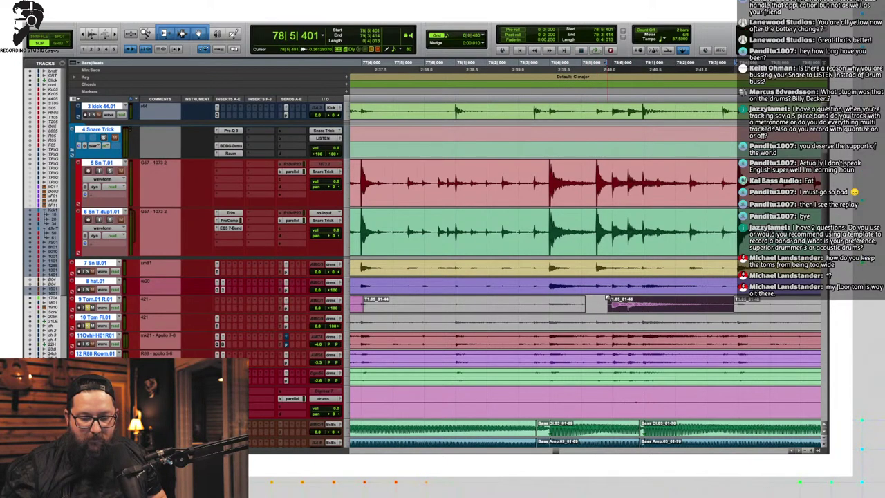
pyautogui.moveTo(608, 298); pyautogui.dragTo(610, 298)
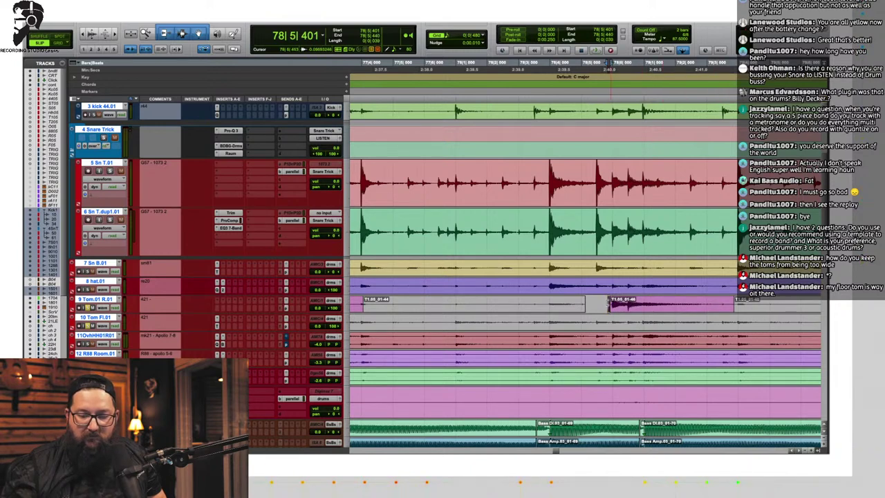
# Step: Audition the trimmed rack tom clip, separate it at 79|1|259 and mute the tail from there to 79|3|414
pyautogui.press('space')
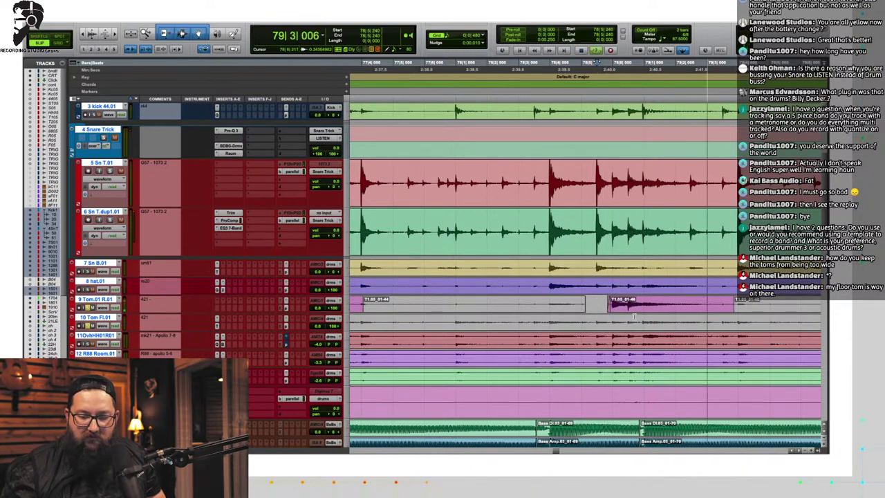
pyautogui.press('space')
pyautogui.click(642, 302)
pyautogui.press('space')
pyautogui.press('space')
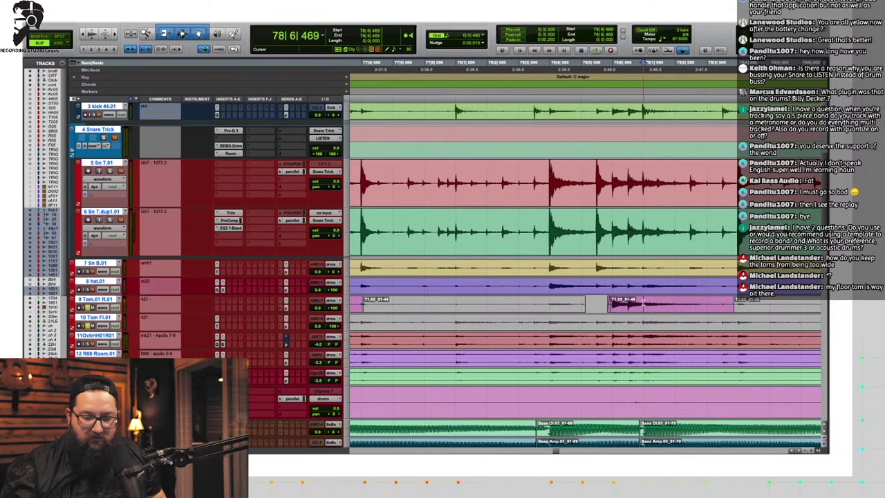
pyautogui.press('space')
pyautogui.press('space')
pyautogui.click(661, 304)
pyautogui.press('b')
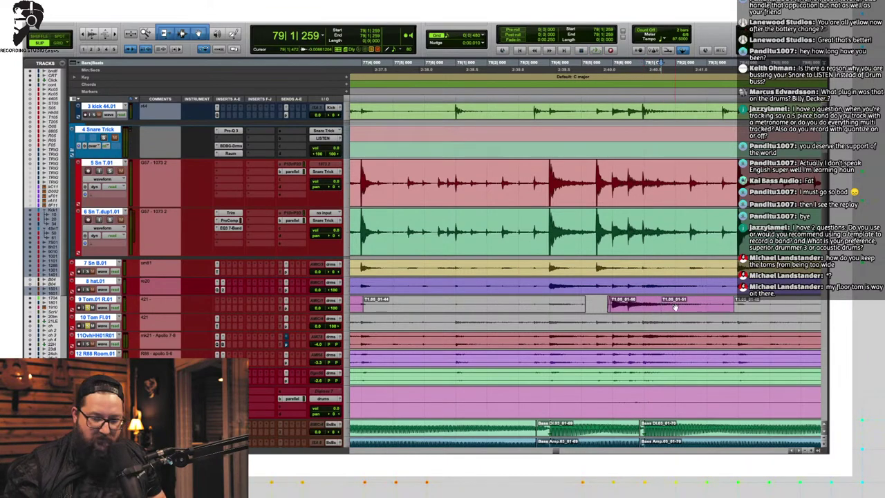
pyautogui.click(683, 307)
pyautogui.hotkey('ctrl', 'm')
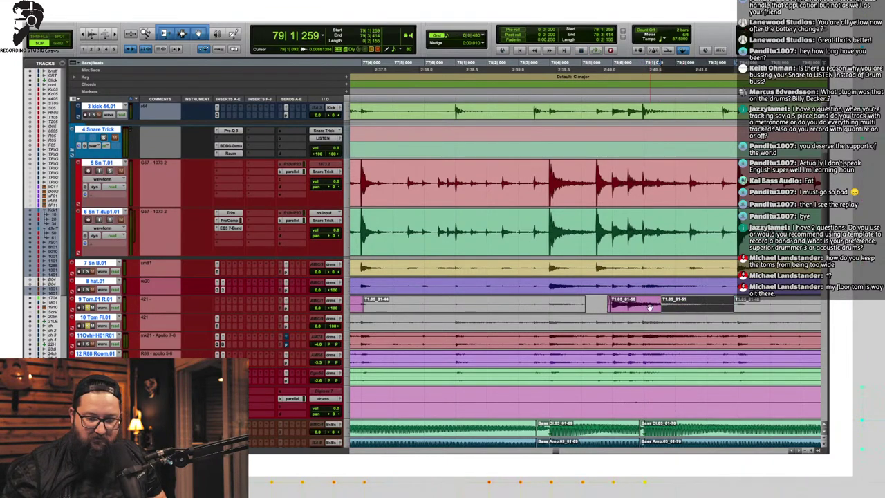
# Step: Trim the start of the rack tom clip at 76|4|329 to 76|5|428, just before its hits
pyautogui.press('r')
pyautogui.press('r')
pyautogui.press('r')
pyautogui.click(550, 308)
pyautogui.press('t')
pyautogui.press('t')
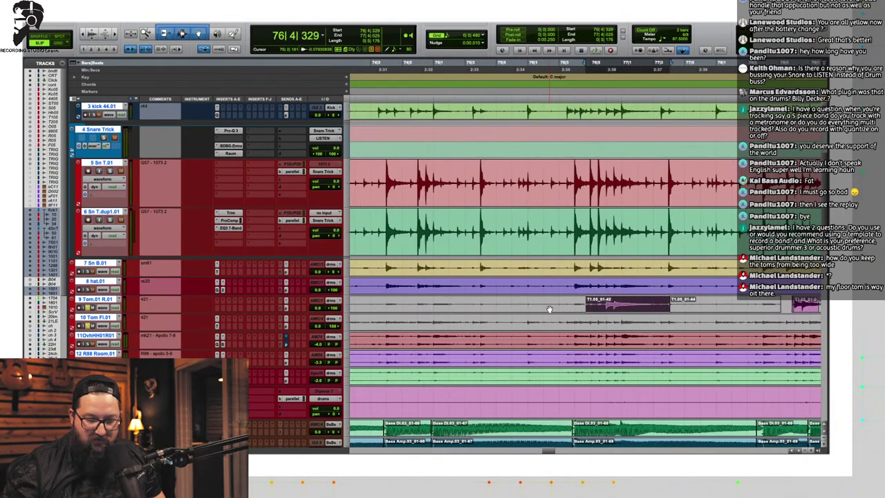
pyautogui.press('t')
pyautogui.press('space')
pyautogui.press('space')
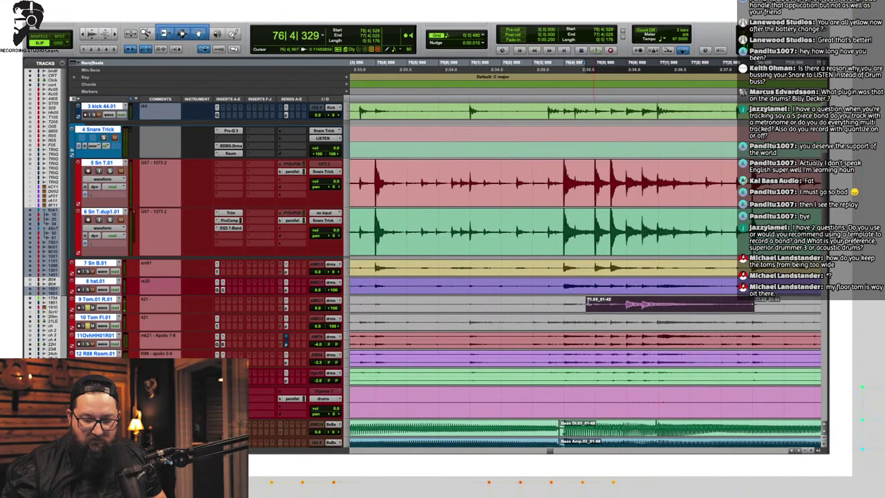
pyautogui.moveTo(588, 302); pyautogui.dragTo(625, 303)
# Step: Audition the trimmed rack tom clip at 76|5|428, separate it at 77|1|402 and mute the tail from there to 77|4|025
pyautogui.press('space')
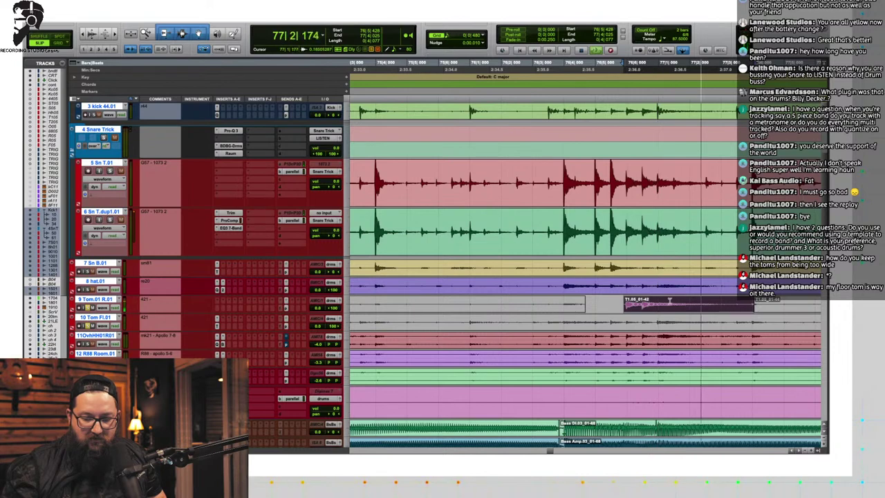
pyautogui.press('space')
pyautogui.click(675, 302)
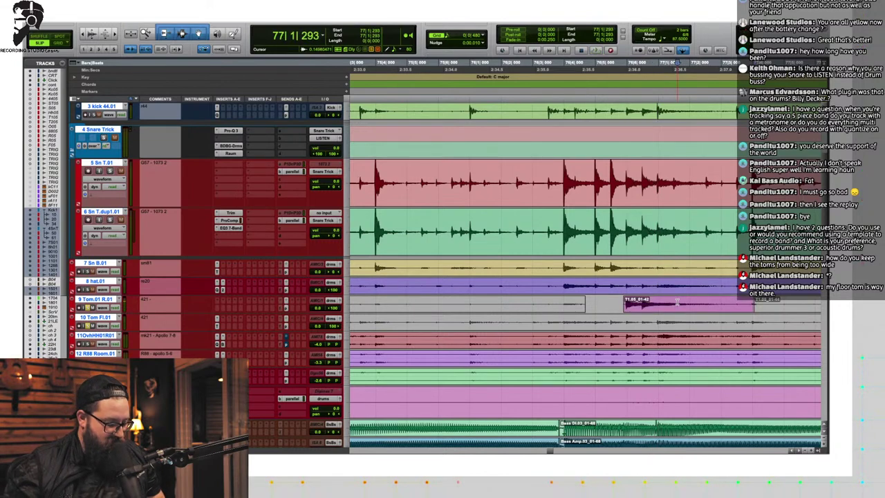
pyautogui.doubleClick(689, 304)
pyautogui.click(684, 301)
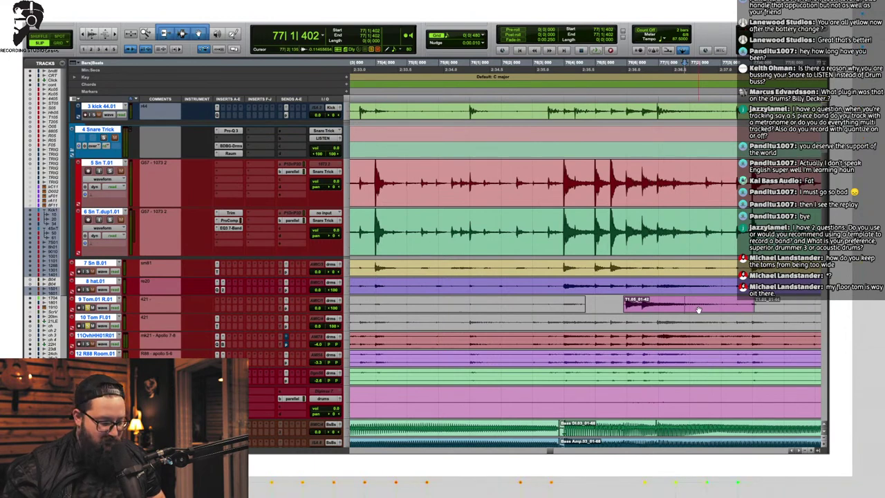
pyautogui.press('b')
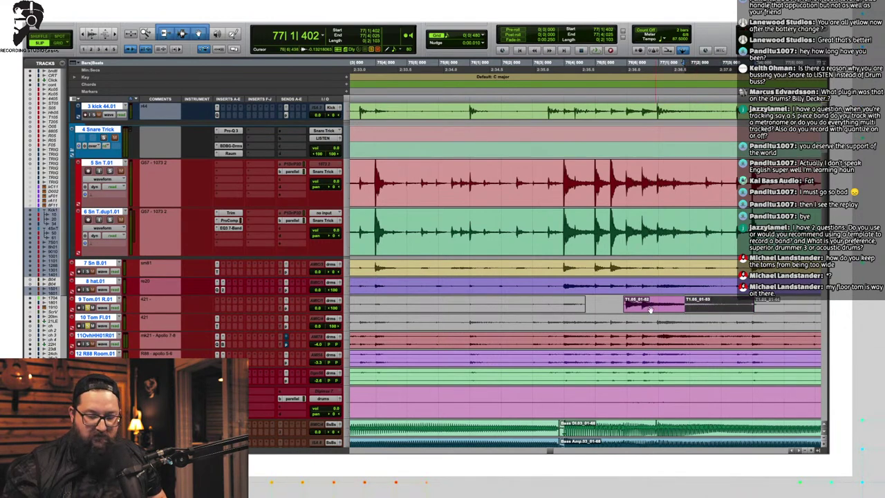
# Step: Audition the floor tom clip at 72|2|029 and trim its start to just before its hits
pyautogui.press('r')
pyautogui.press('r')
pyautogui.click(503, 327)
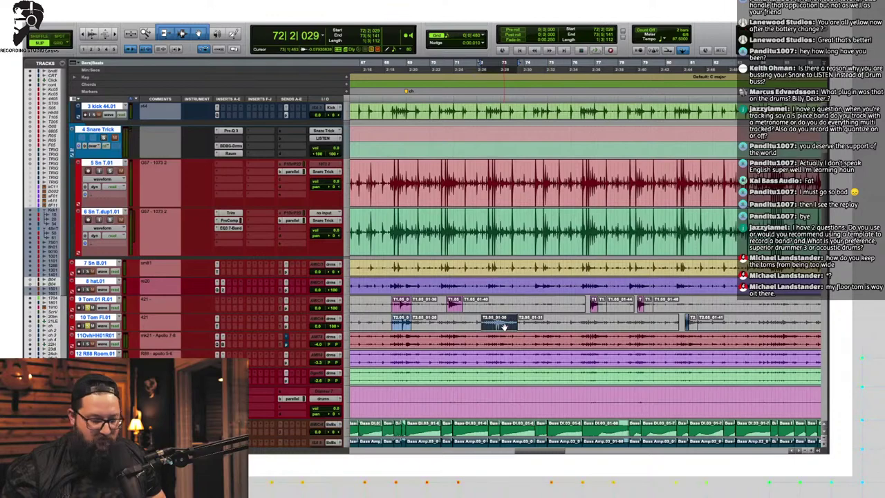
pyautogui.press('space')
pyautogui.press('t')
pyautogui.press('t')
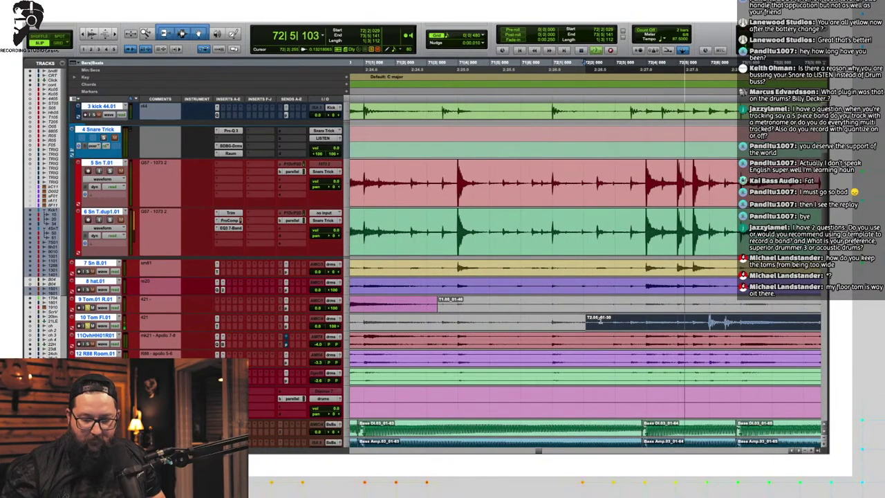
pyautogui.press('space')
pyautogui.moveTo(587, 320); pyautogui.dragTo(708, 319)
# Step: Separate the trimmed floor tom clip at 73|1|000 and mute the tail from there to 73|5|141
pyautogui.click(739, 318)
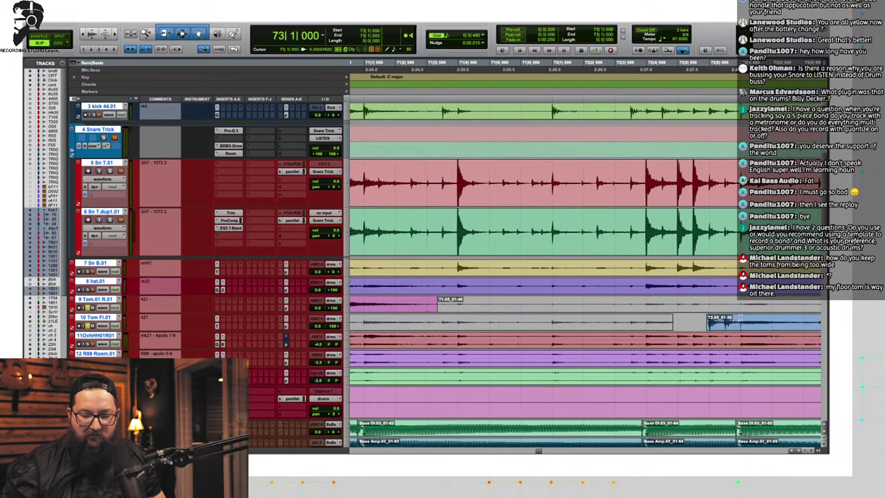
pyautogui.press('b')
pyautogui.click(766, 328)
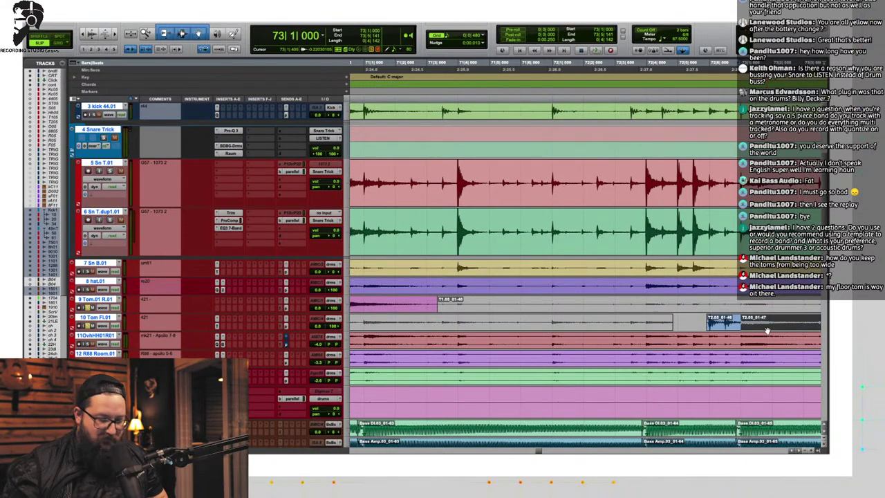
# Step: Trim both ends of the rack tom clip around bar 71 so it runs from 70|5|459 to 71|2|307
pyautogui.press('r')
pyautogui.press('r')
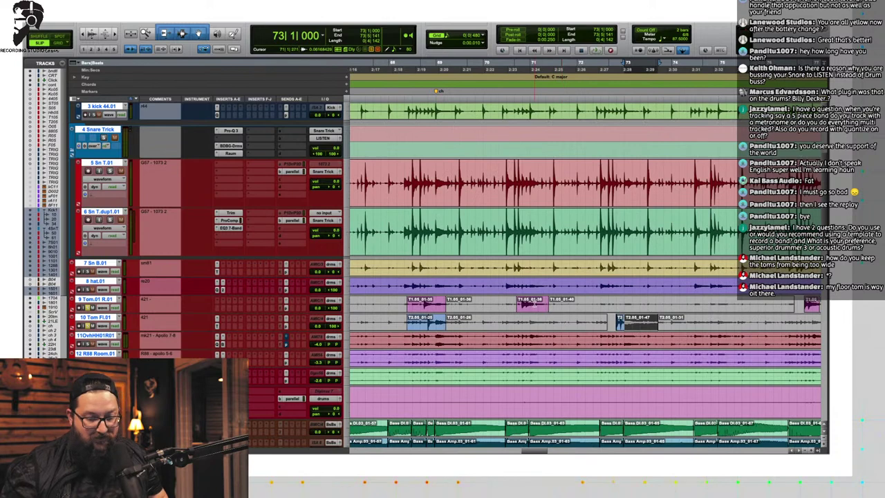
pyautogui.click(535, 308)
pyautogui.press('t')
pyautogui.press('t')
pyautogui.moveTo(585, 304); pyautogui.dragTo(607, 304)
pyautogui.moveTo(710, 302); pyautogui.dragTo(691, 302)
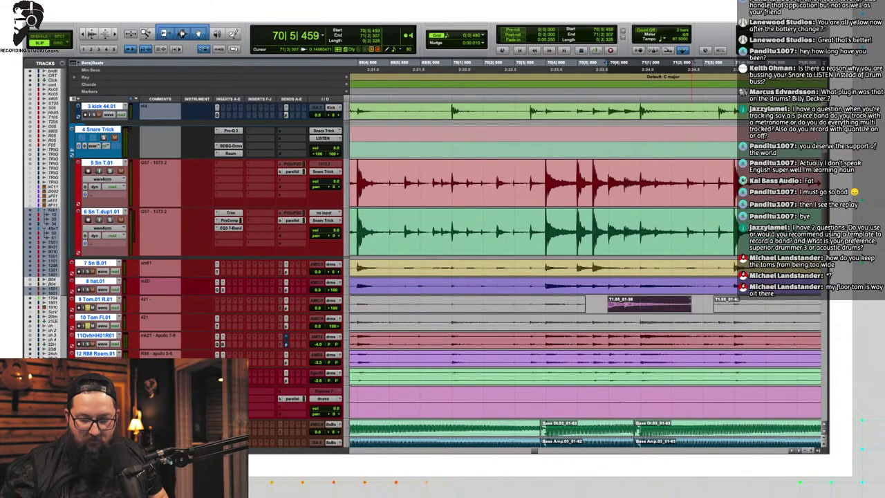
# Step: Trim the starts of the floor and rack tom clips at 68|3|145 to just before their hits, with the rack tom starting at 68|5|189
pyautogui.press('r')
pyautogui.press('r')
pyautogui.press('r')
pyautogui.click(538, 326)
pyautogui.press('t')
pyautogui.press('t')
pyautogui.press('t')
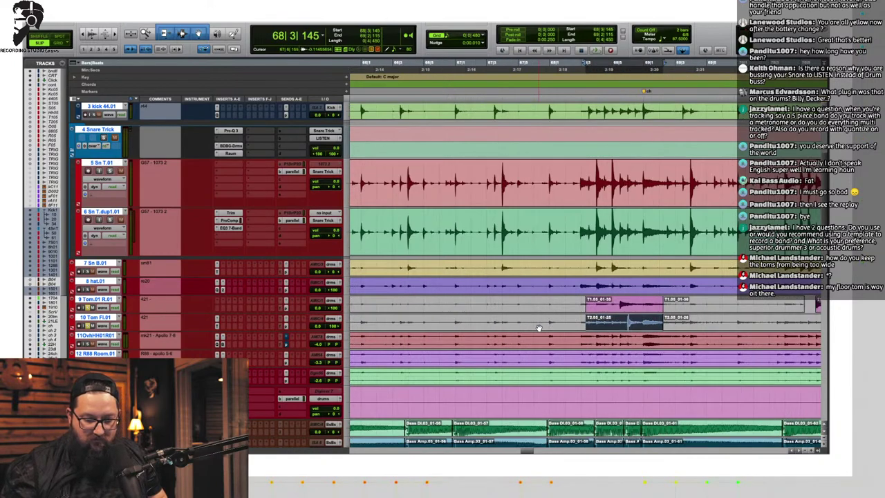
pyautogui.moveTo(590, 322); pyautogui.dragTo(653, 322)
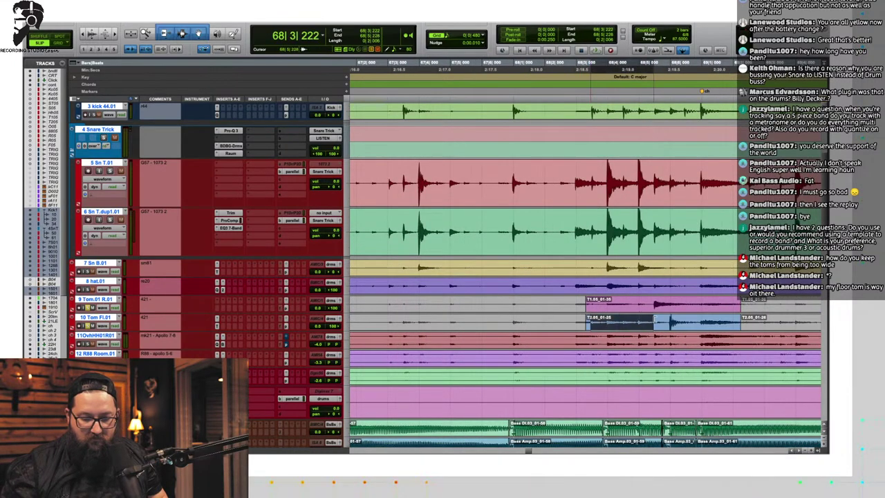
pyautogui.moveTo(581, 322); pyautogui.dragTo(666, 318)
pyautogui.moveTo(580, 302); pyautogui.dragTo(651, 304)
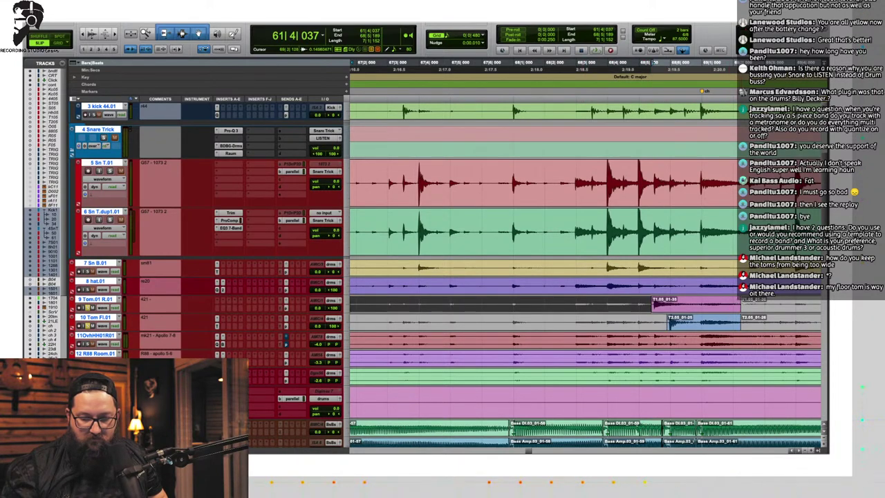
# Step: Shorten the ends of the rack and floor tom clips before bar 69 to about 68|6|444 and audition them from 68|3|389
pyautogui.moveTo(743, 305); pyautogui.dragTo(699, 322)
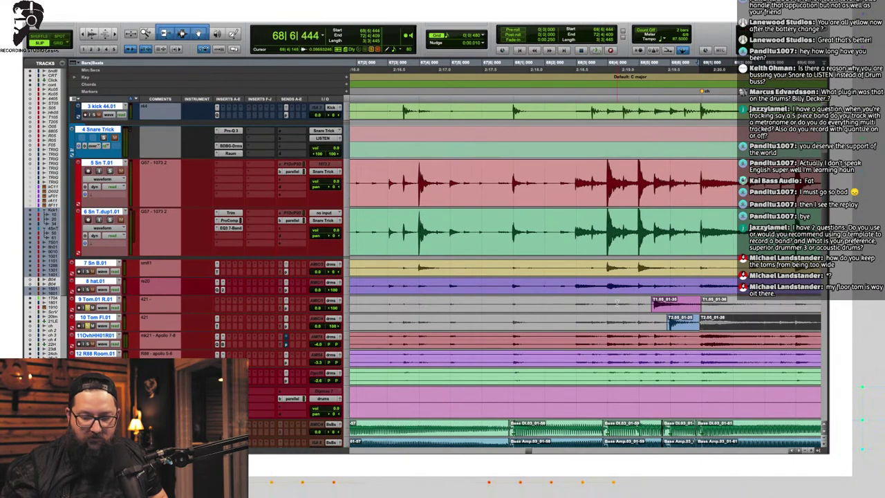
pyautogui.click(604, 304)
pyautogui.press('space')
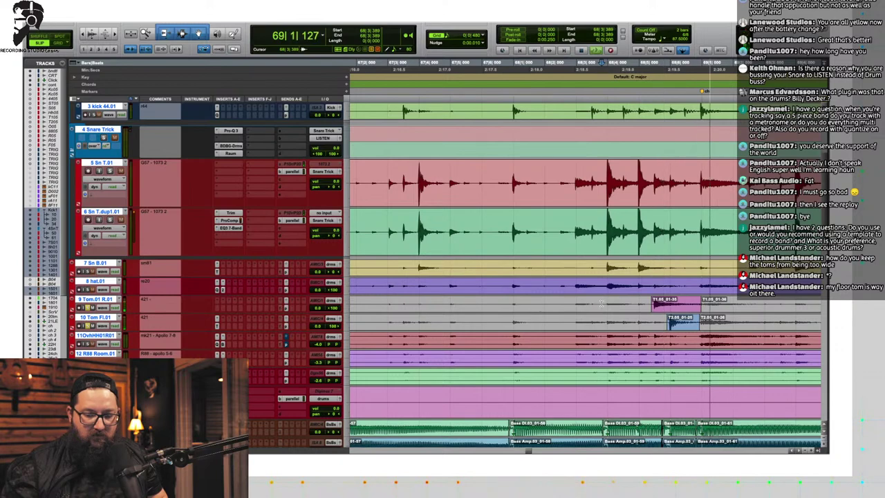
pyautogui.press('space')
# Step: Select the rack tom clip at 60|4|134
pyautogui.press('r')
pyautogui.press('r')
pyautogui.press('r')
pyautogui.press('r')
pyautogui.click(499, 310)
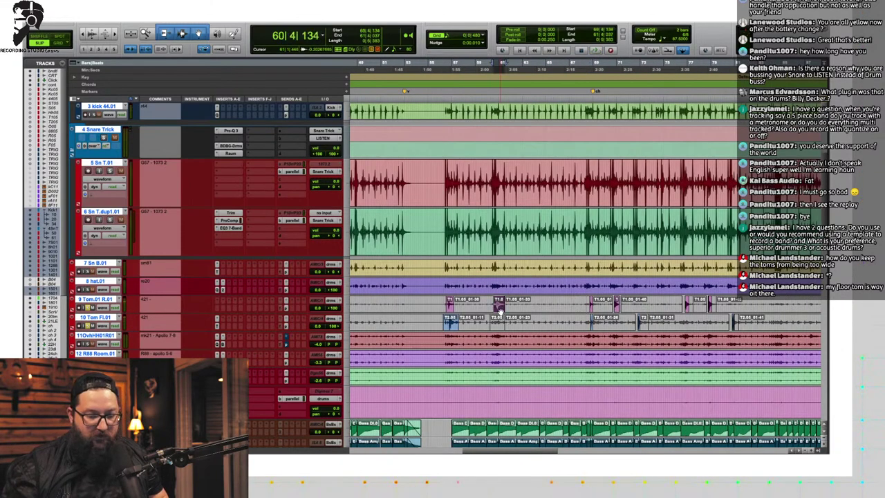
# Step: Tighten the start and end boundaries of the rack tom clip around the fill at bar 60, and play it back
pyautogui.press('t')
pyautogui.press('t')
pyautogui.press('t')
pyautogui.press('t')
pyautogui.moveTo(583, 307); pyautogui.dragTo(637, 306)
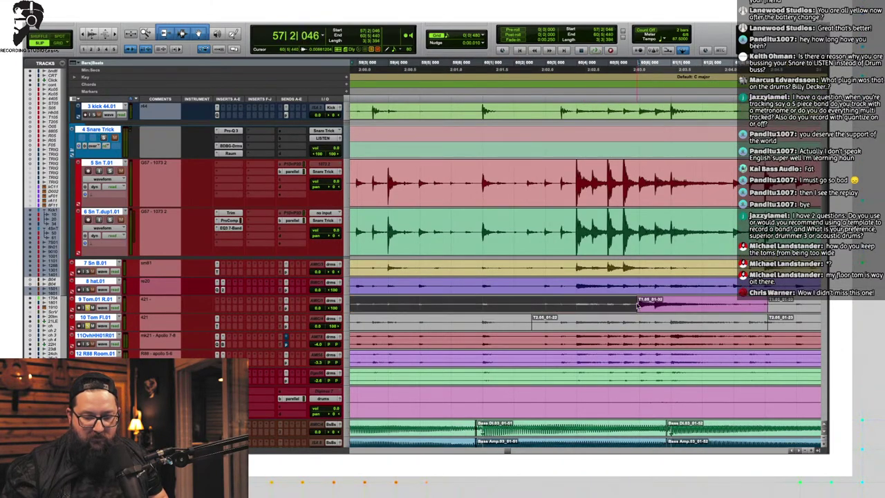
pyautogui.click(606, 300)
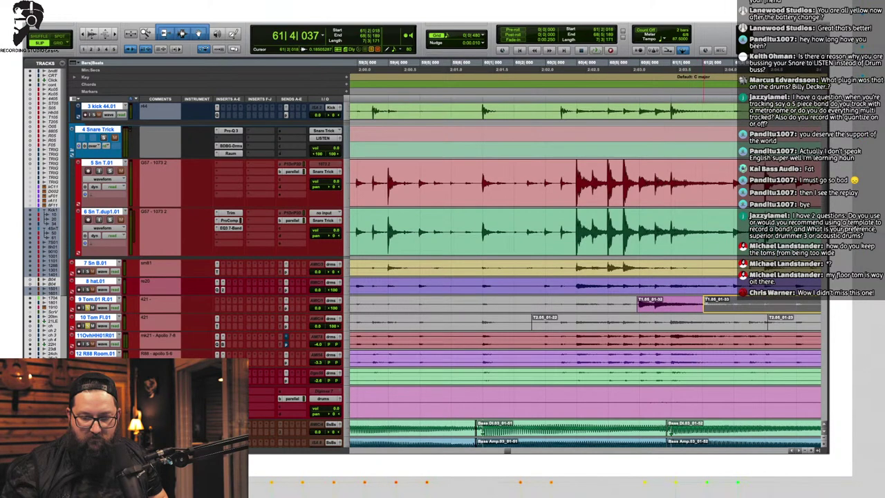
pyautogui.press('space')
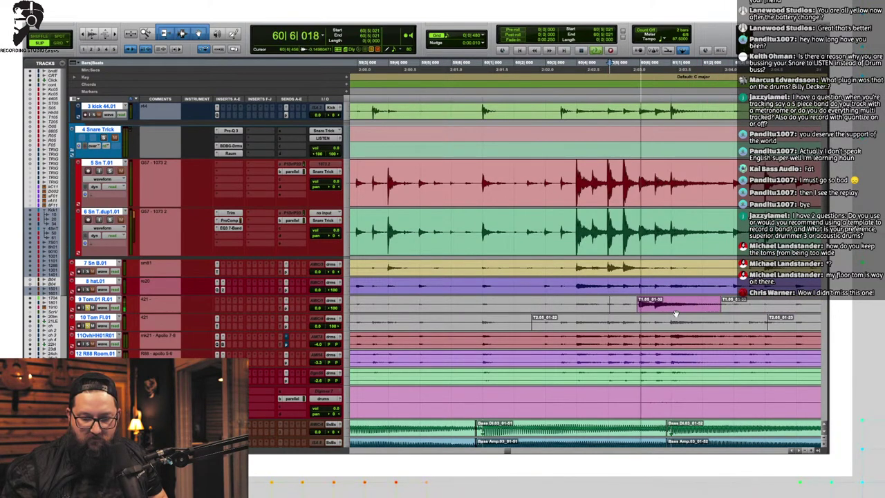
# Step: Trim the rack and floor tom clips at the bar 56 fill so they start and end tightly around the hits
pyautogui.press('r')
pyautogui.press('r')
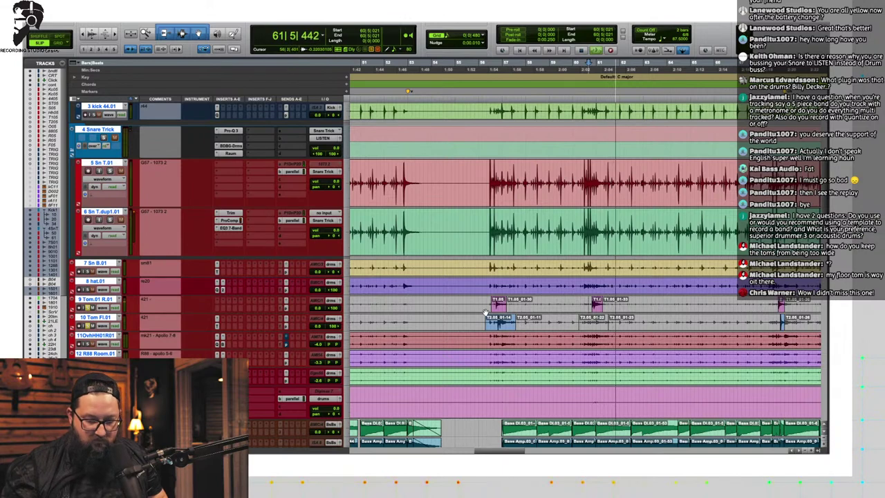
pyautogui.moveTo(485, 321); pyautogui.dragTo(492, 305)
pyautogui.press('t')
pyautogui.press('t')
pyautogui.press('t')
pyautogui.moveTo(583, 302); pyautogui.dragTo(612, 320)
pyautogui.moveTo(755, 320); pyautogui.dragTo(643, 306)
# Step: Tighten the starts and ends of the rack and floor tom clips around the fill at bar 44
pyautogui.press('r')
pyautogui.press('r')
pyautogui.press('r')
pyautogui.press('r')
pyautogui.press('r')
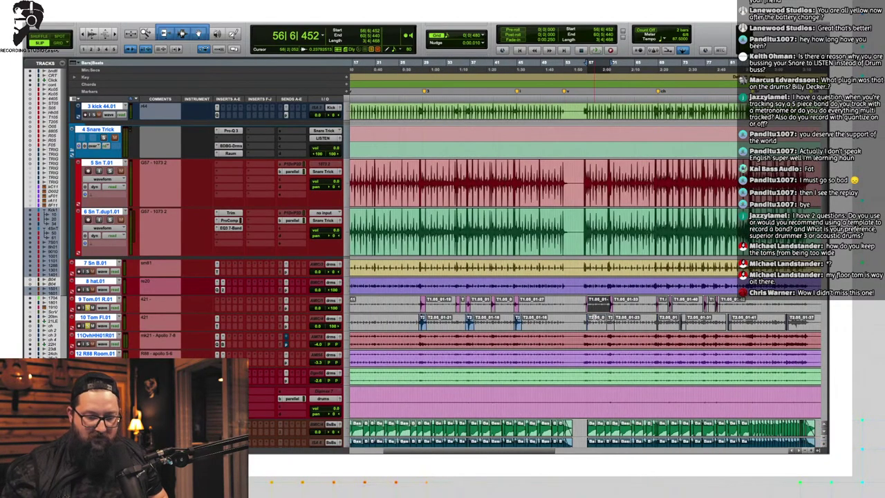
pyautogui.click(517, 309)
pyautogui.press('t')
pyautogui.press('t')
pyautogui.press('t')
pyautogui.press('t')
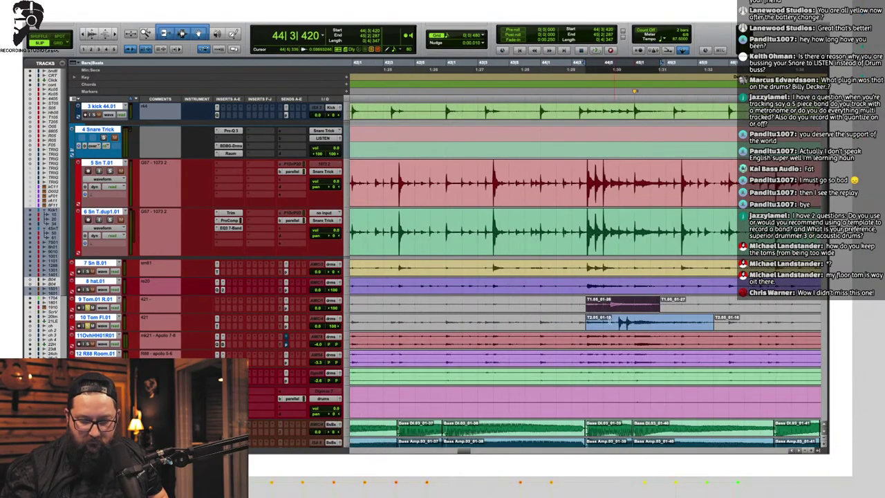
pyautogui.moveTo(584, 322); pyautogui.dragTo(651, 304)
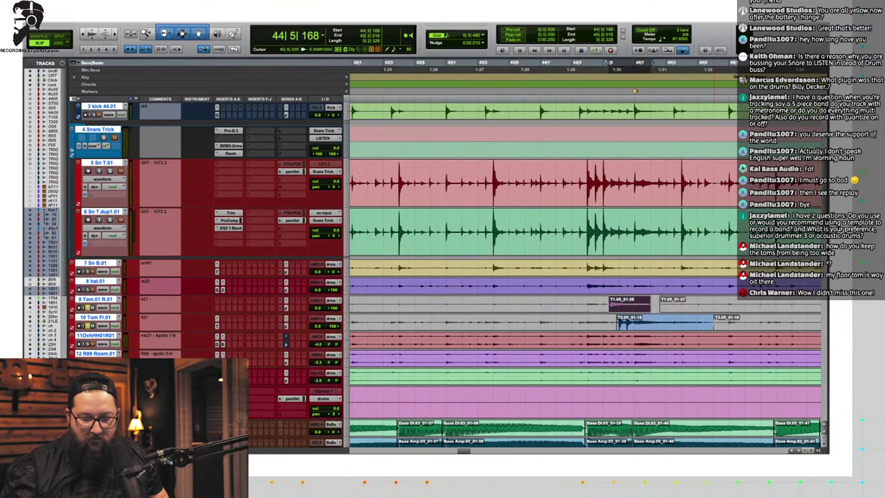
pyautogui.moveTo(716, 322); pyautogui.dragTo(637, 305)
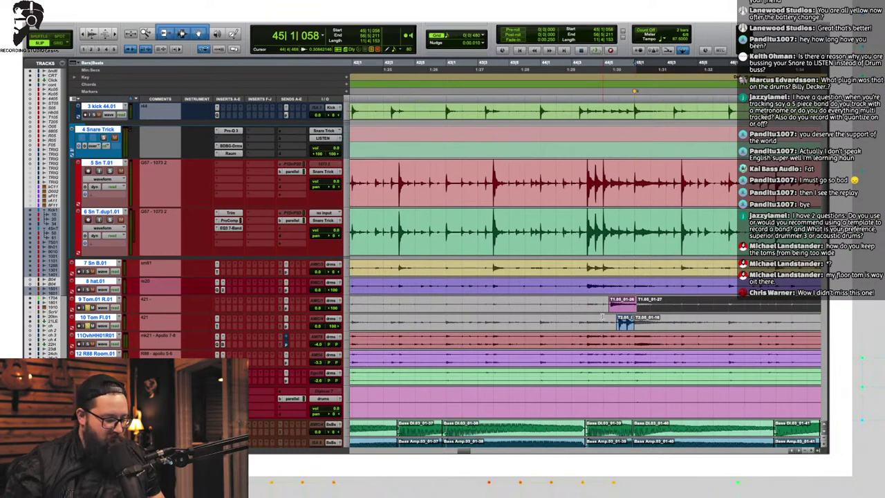
# Step: Tighten both boundaries of the rack tom clip around the hit leading into bar 41, and audition the edit
pyautogui.hscroll(-5, 602, 317)
pyautogui.hscroll(-4, 580, 315)
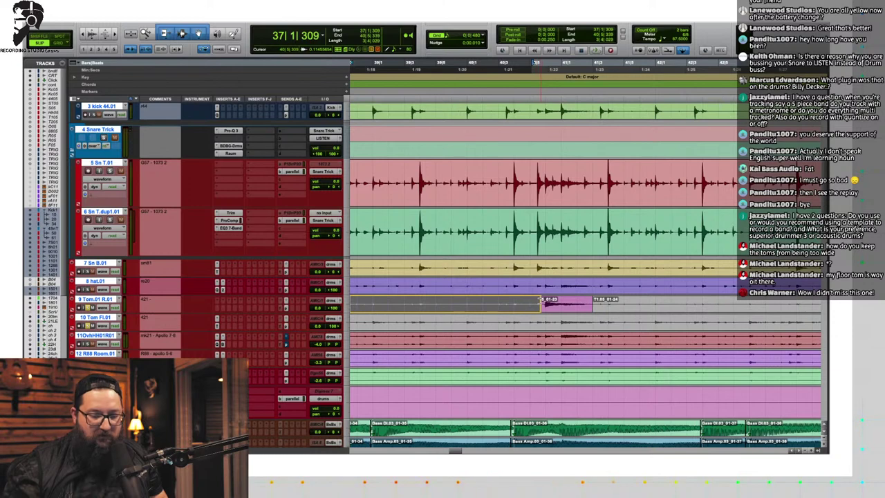
pyautogui.moveTo(540, 304); pyautogui.dragTo(545, 304)
pyautogui.click(596, 304)
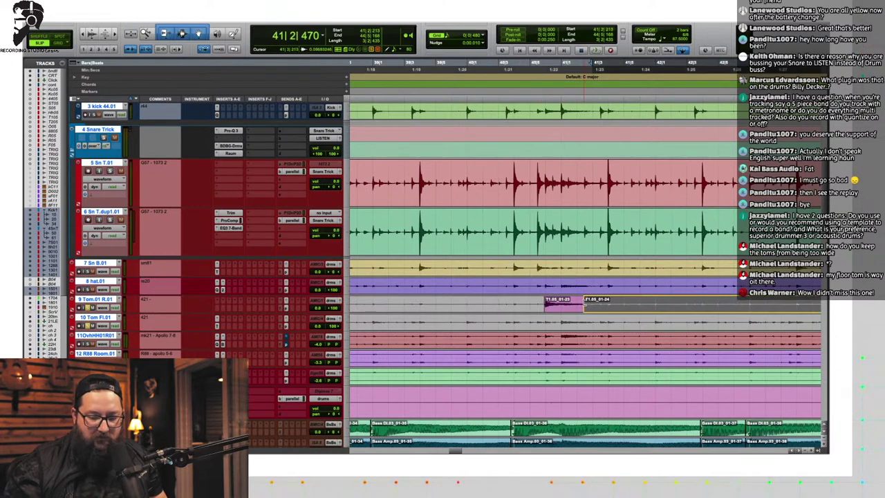
pyautogui.click(525, 304)
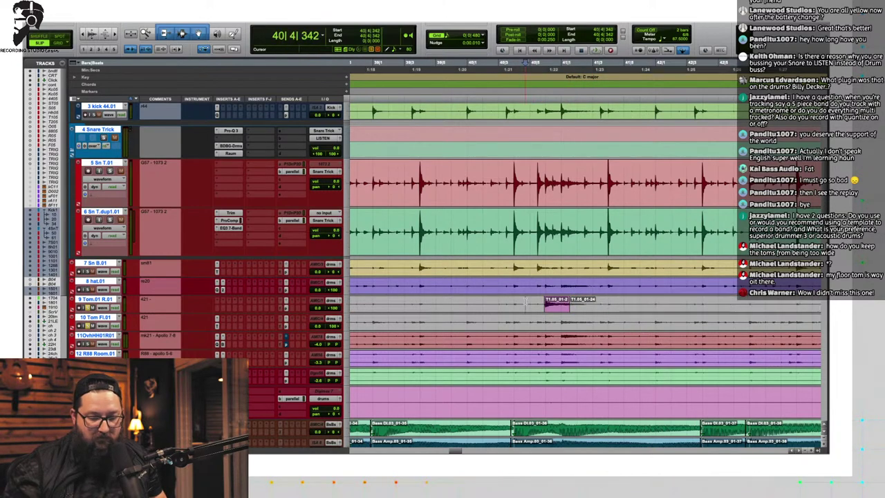
pyautogui.press('space')
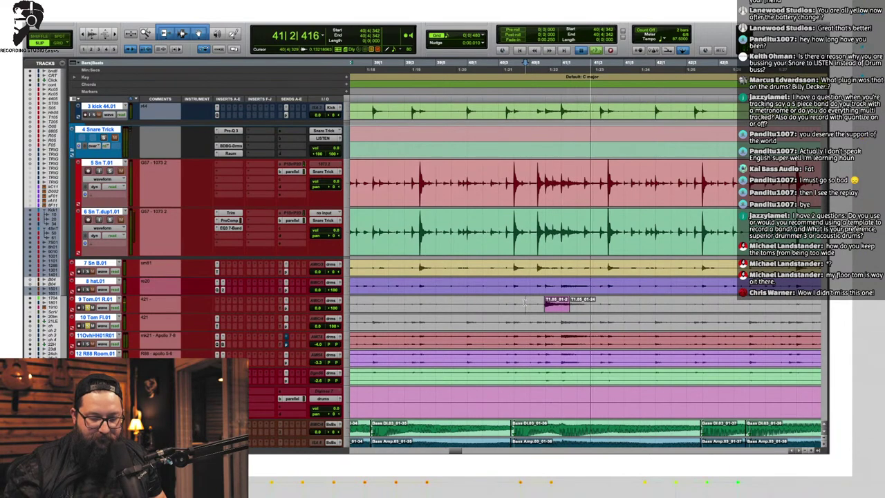
pyautogui.press('space')
# Step: Shorten the rack and floor tom clips of the bar 36 fill, starting them at about 36|5|174 and 36|5|432
pyautogui.hscroll(-10, 524, 302)
pyautogui.hscroll(-3, 546, 315)
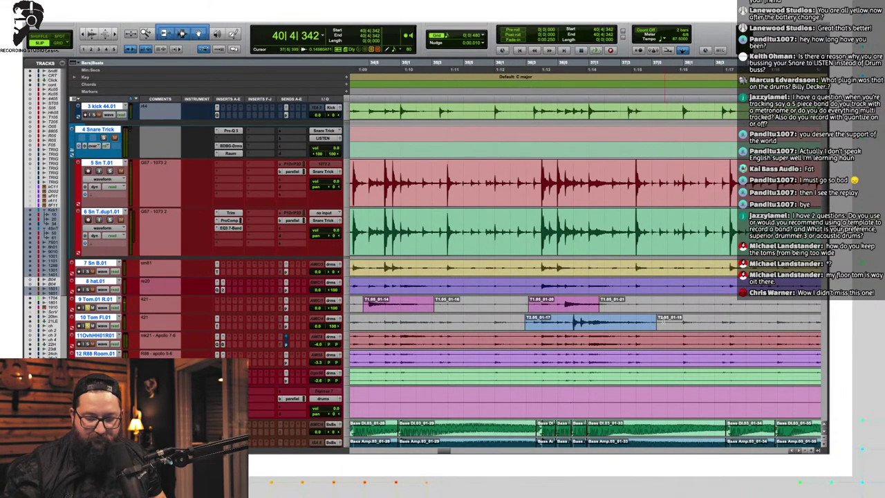
pyautogui.moveTo(659, 322); pyautogui.dragTo(587, 304)
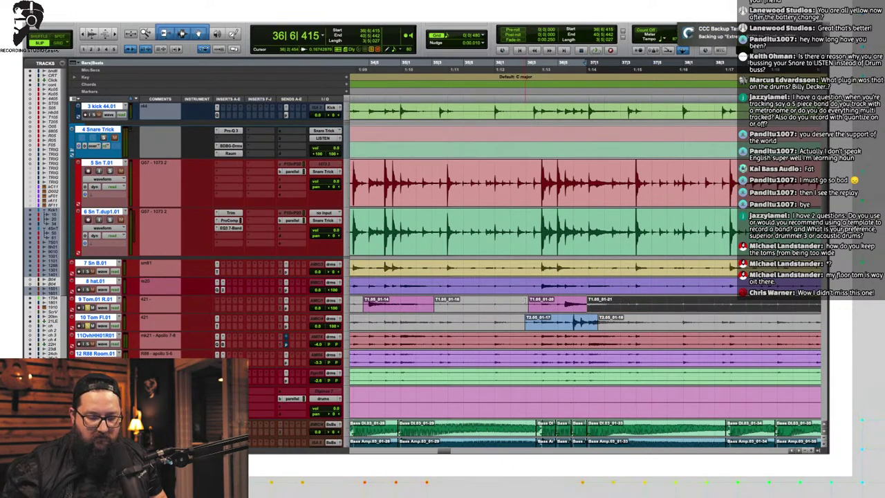
pyautogui.moveTo(528, 305); pyautogui.dragTo(563, 301)
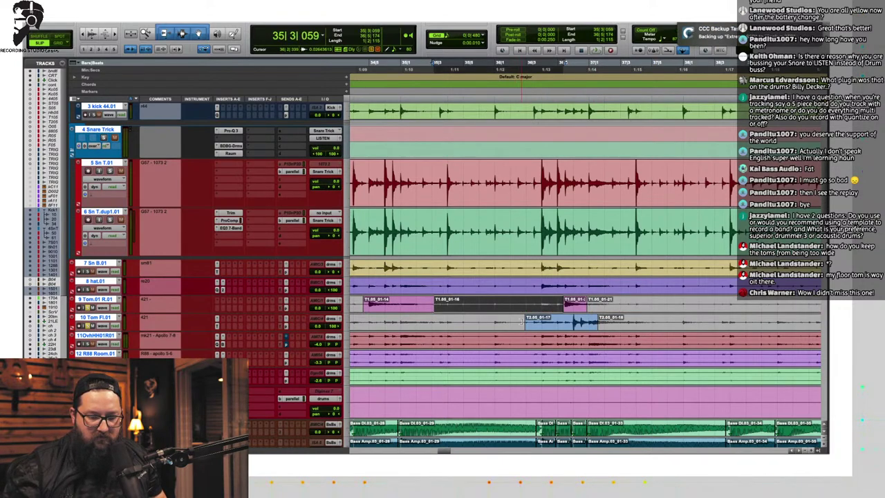
pyautogui.moveTo(524, 321); pyautogui.dragTo(572, 321)
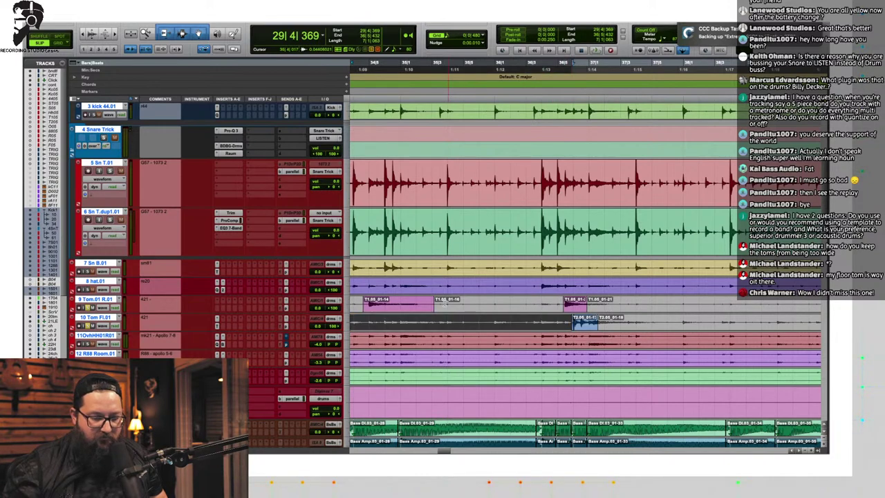
# Step: Trim the rack tom clip at bar 34 to start at about 34|4|462 and end at about 34|6|082
pyautogui.moveTo(436, 303); pyautogui.dragTo(387, 304)
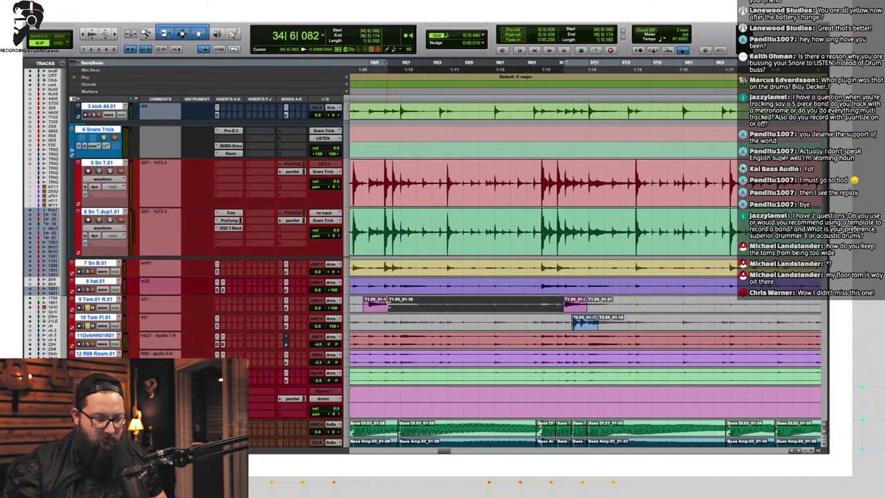
pyautogui.hscroll(-5, 394, 307)
pyautogui.click(544, 304)
pyautogui.press('space')
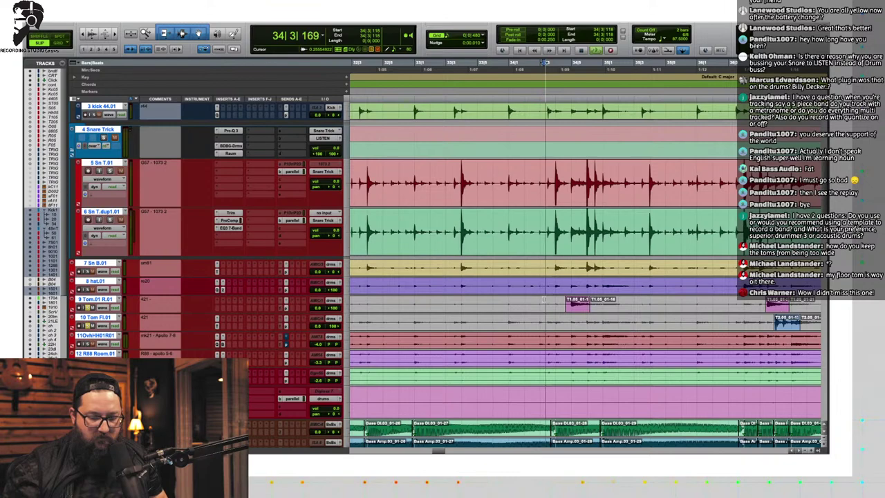
pyautogui.press('t')
pyautogui.press('t')
pyautogui.press('space')
pyautogui.press('space')
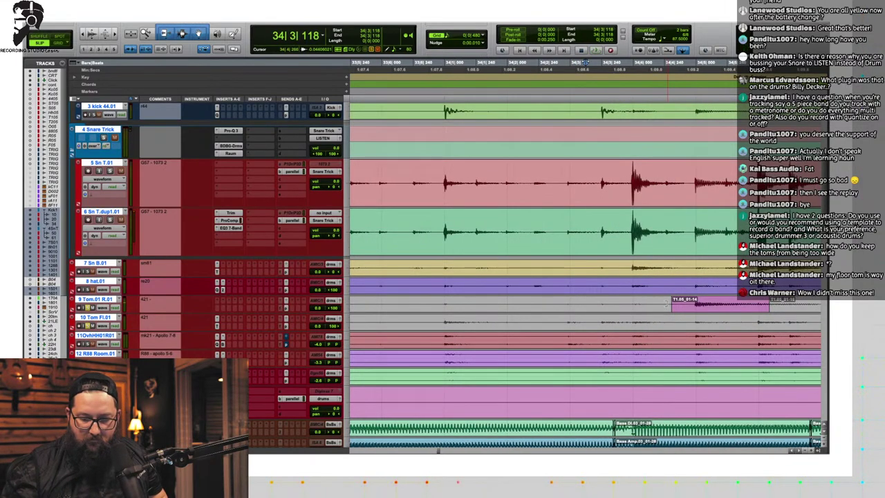
pyautogui.moveTo(667, 304); pyautogui.dragTo(694, 303)
# Step: Tighten the floor and rack tom clips around the fill at bar 28, ending the rack clip at about 28|6|460
pyautogui.press('r')
pyautogui.press('r')
pyautogui.press('r')
pyautogui.press('r')
pyautogui.press('r')
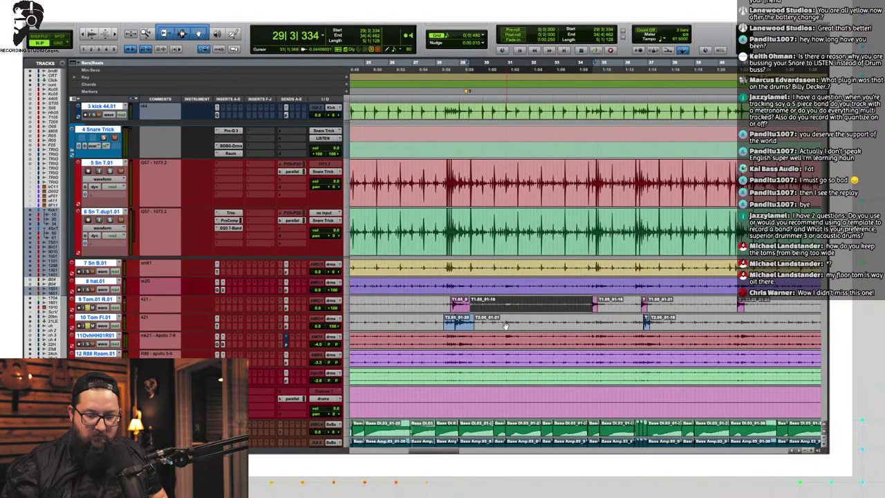
pyautogui.click(523, 326)
pyautogui.press('t')
pyautogui.press('t')
pyautogui.press('t')
pyautogui.press('t')
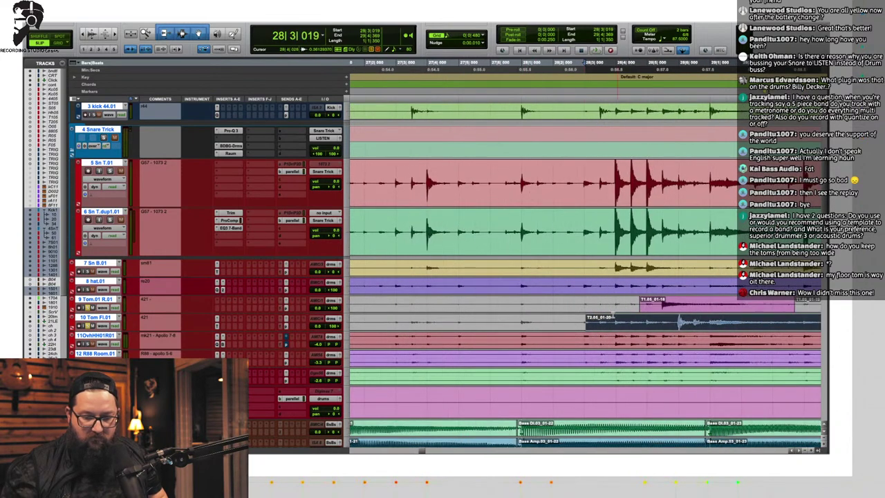
pyautogui.moveTo(581, 321); pyautogui.dragTo(677, 325)
pyautogui.moveTo(635, 300); pyautogui.dragTo(709, 309)
pyautogui.click(726, 300)
# Step: Shorten the end of the floor tom clip at the bar 28 fill to about 28|6|463
pyautogui.press('r')
pyautogui.press('r')
pyautogui.press('r')
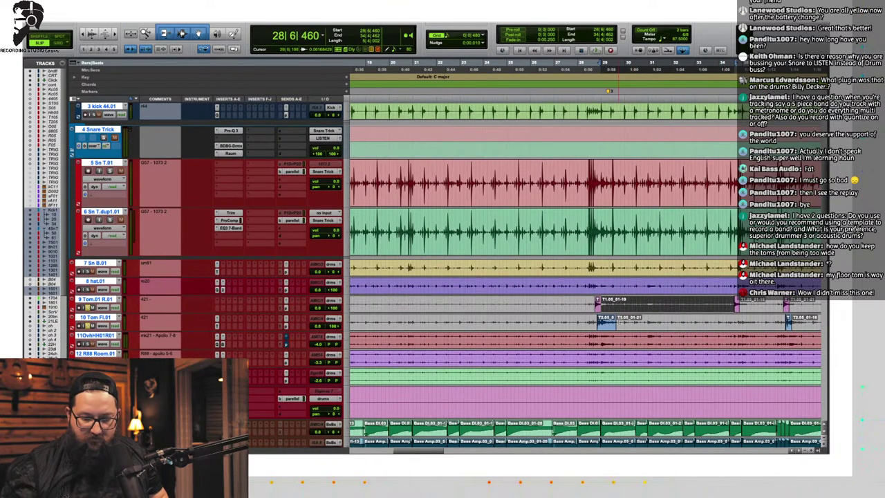
pyautogui.click(606, 323)
pyautogui.press('t')
pyautogui.press('t')
pyautogui.press('t')
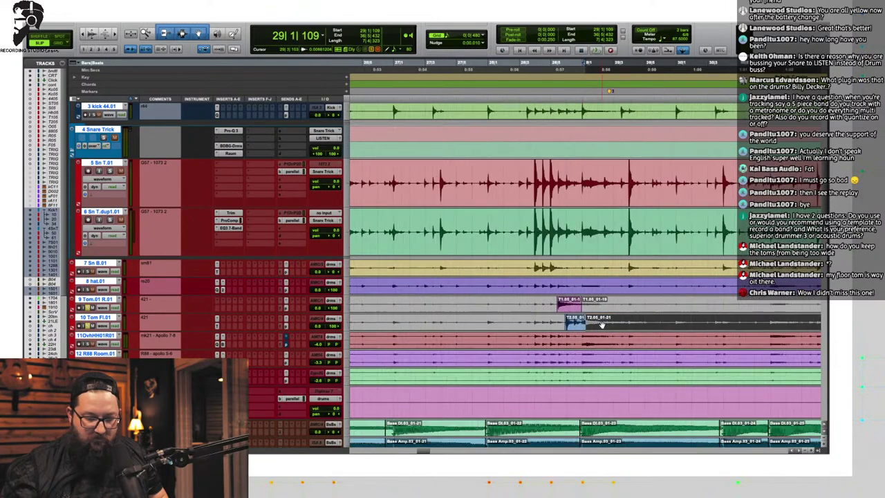
pyautogui.moveTo(587, 322); pyautogui.dragTo(572, 321)
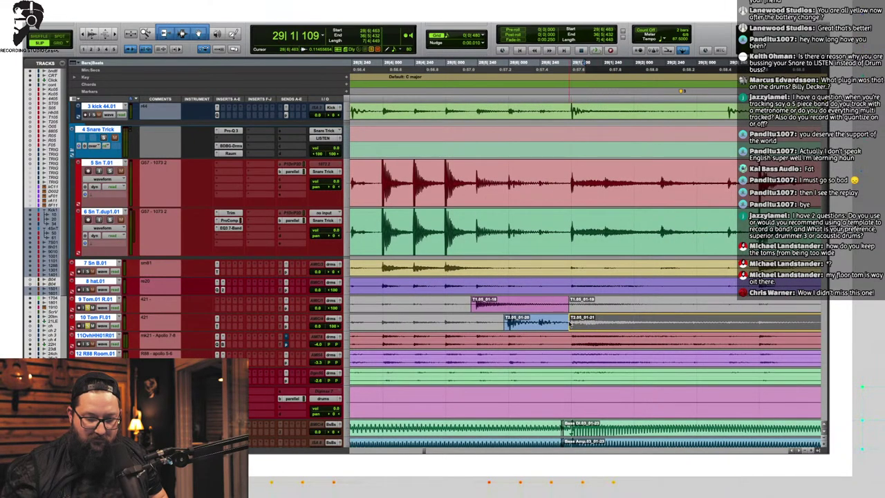
# Step: Check the boundaries of the rack and floor tom clips at the bar 28 fill up close
pyautogui.press('r')
pyautogui.press('r')
pyautogui.press('r')
pyautogui.press('r')
pyautogui.press('r')
pyautogui.press('r')
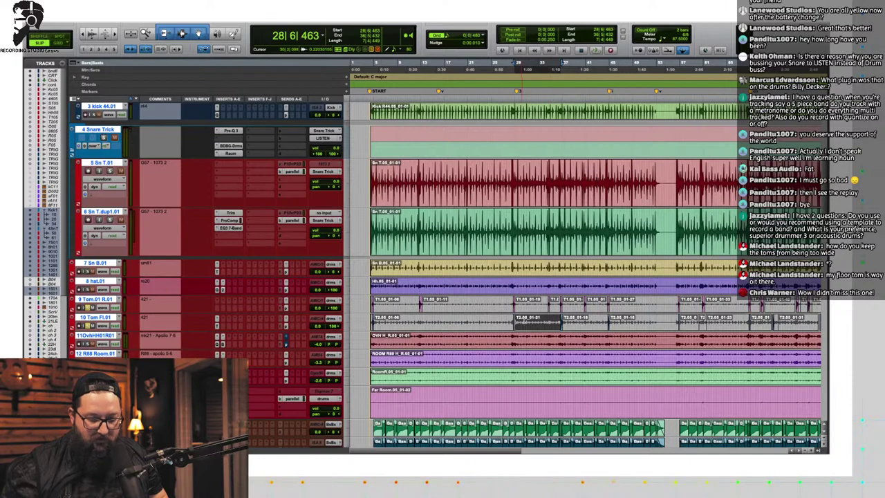
pyautogui.click(512, 316)
pyautogui.press('t')
pyautogui.press('t')
pyautogui.press('t')
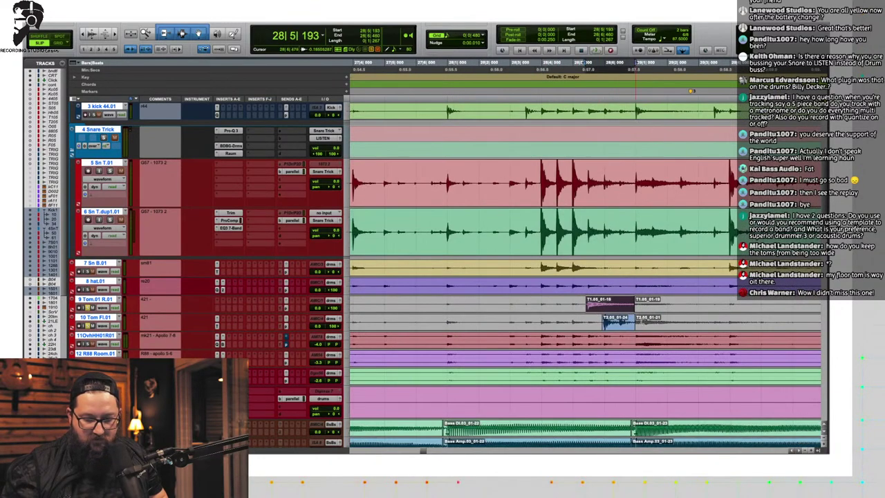
# Step: Trim the rack tom clip of the bar 12 fill at its start, and end it at about 13|1|326
pyautogui.press('r')
pyautogui.press('r')
pyautogui.press('r')
pyautogui.press('r')
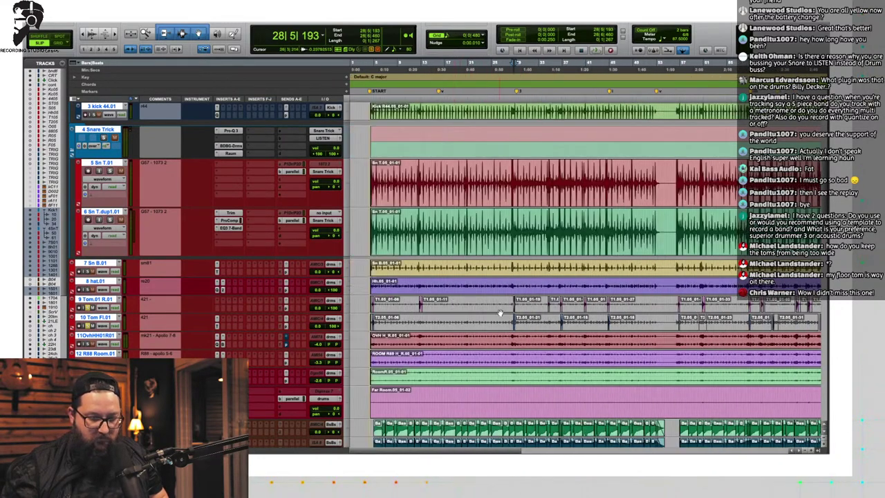
pyautogui.click(419, 309)
pyautogui.press('t')
pyautogui.press('t')
pyautogui.press('t')
pyautogui.press('t')
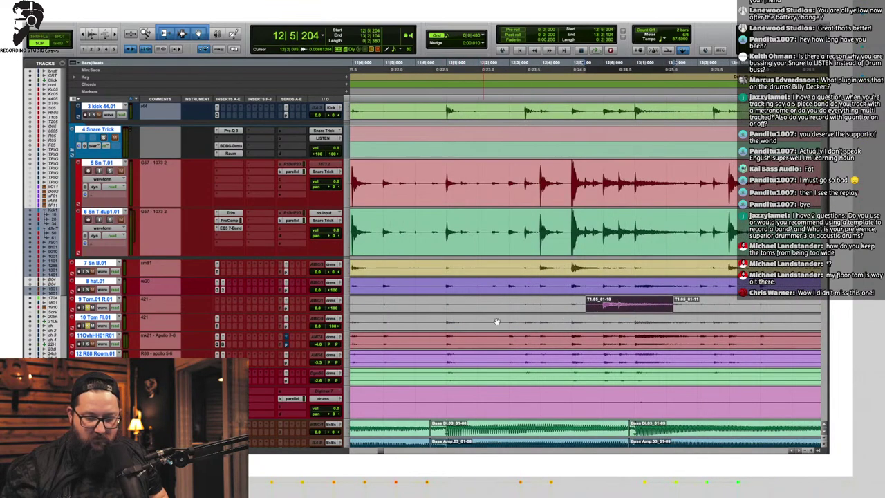
pyautogui.moveTo(675, 305); pyautogui.dragTo(657, 305)
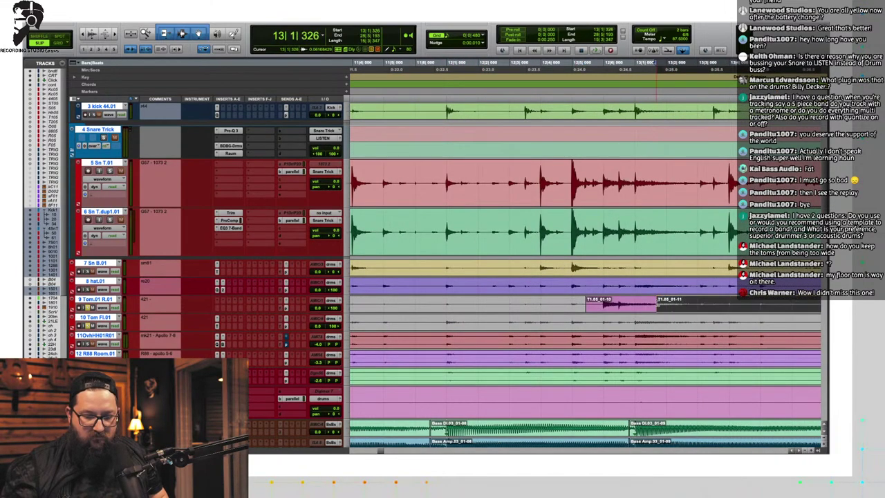
pyautogui.moveTo(585, 304); pyautogui.dragTo(593, 304)
# Step: Inspect the rack and floor tom clip boundaries of the opening fill at bar 4
pyautogui.press('r')
pyautogui.press('r')
pyautogui.press('r')
pyautogui.press('r')
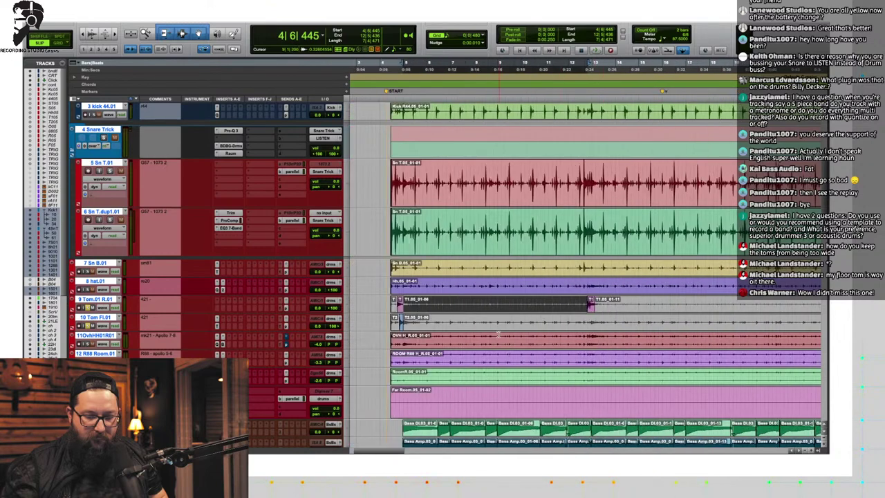
pyautogui.click(395, 310)
pyautogui.press('t')
pyautogui.press('t')
pyautogui.press('t')
pyautogui.press('t')
pyautogui.press('t')
pyautogui.press('t')
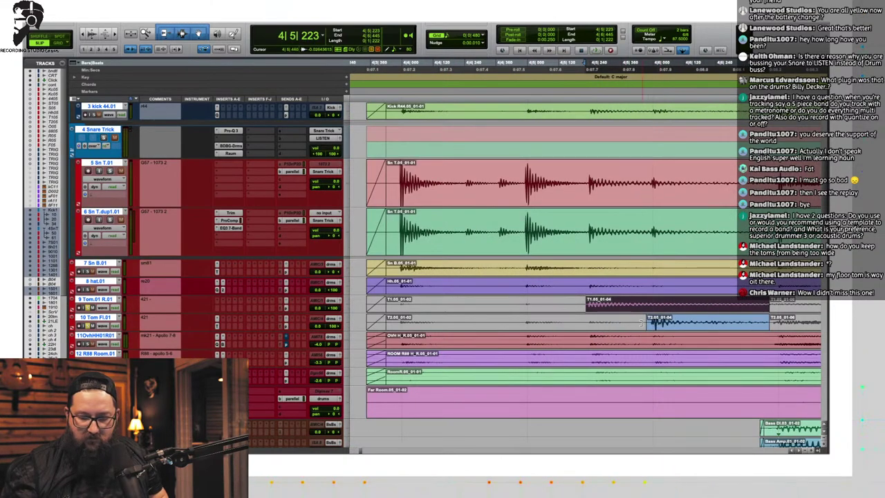
# Step: Select everything on the rack and floor tom tracks from about bar 112 back to bar 1, leaving out the final clips
pyautogui.press('r')
pyautogui.press('r')
pyautogui.press('r')
pyautogui.press('r')
pyautogui.press('r')
pyautogui.press('r')
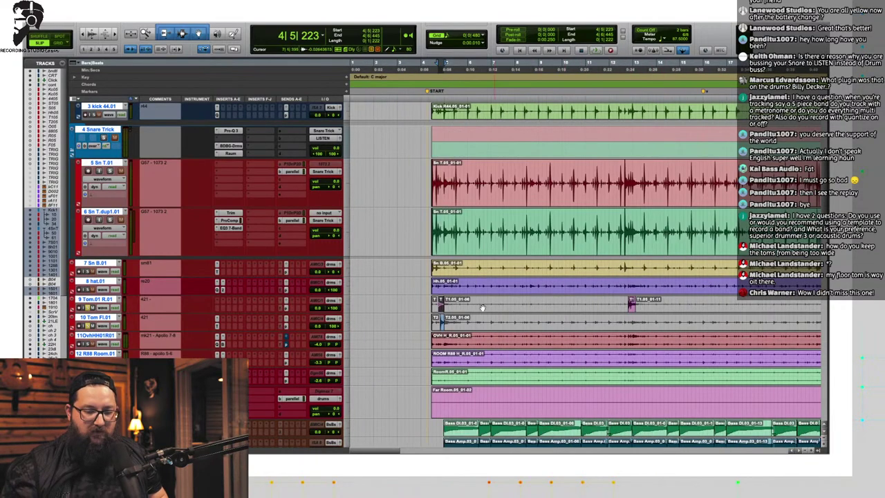
pyautogui.press('r')
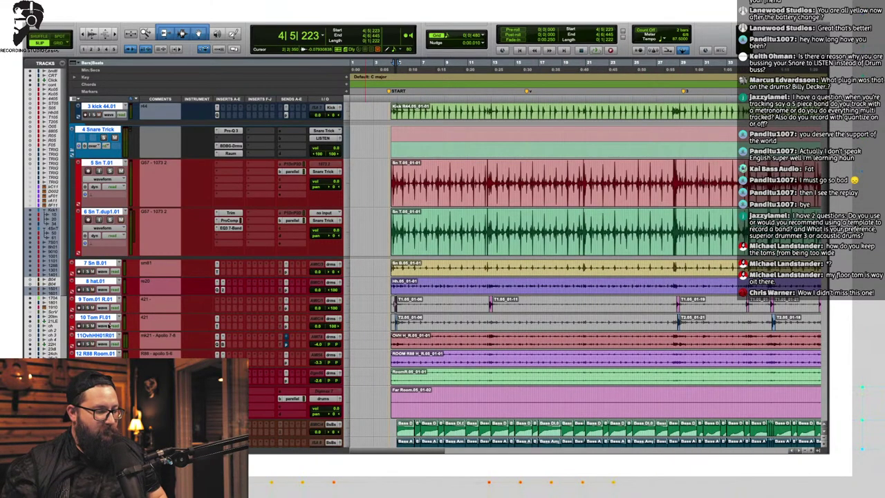
pyautogui.press('r')
pyautogui.press('r')
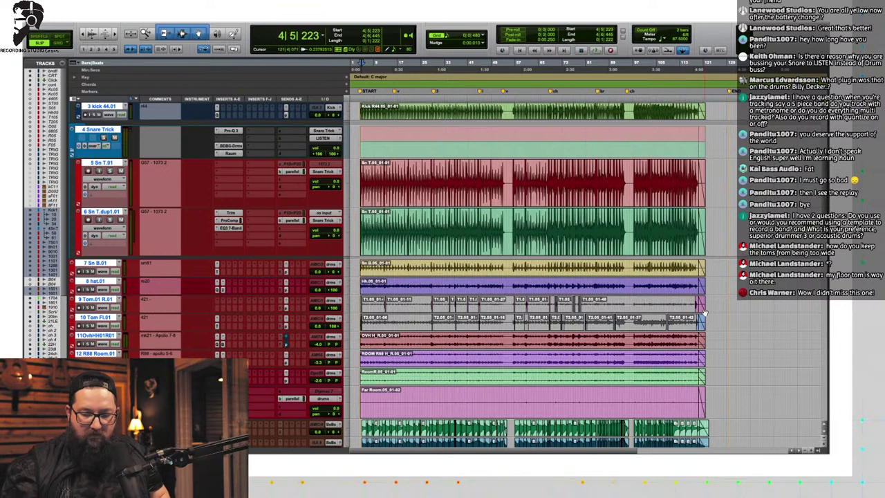
pyautogui.moveTo(677, 308); pyautogui.dragTo(352, 317)
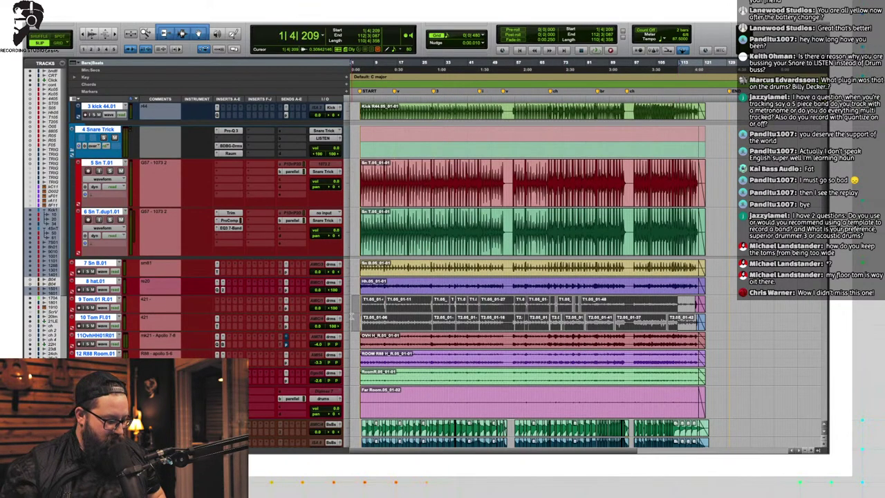
# Step: Apply batch fades to the selected rack and floor tom clips, creating new fade-ins, centered crossfades and fade-outs
pyautogui.press('super+f')
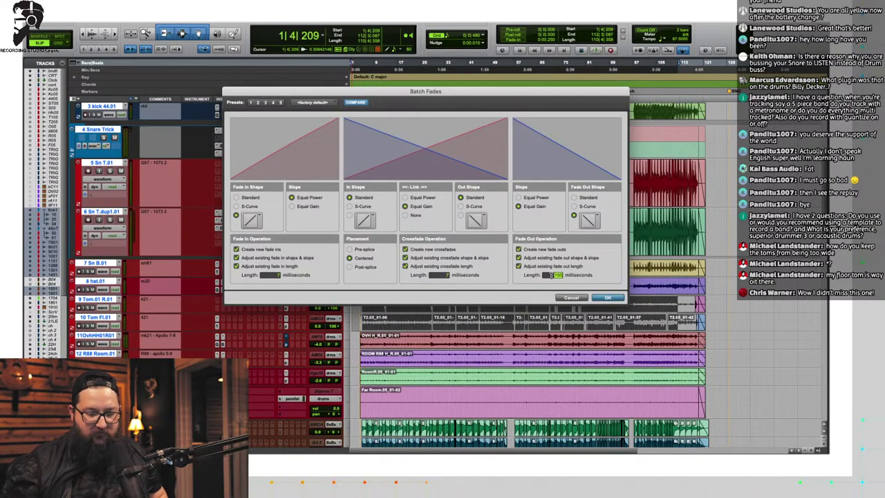
pyautogui.press('Return')
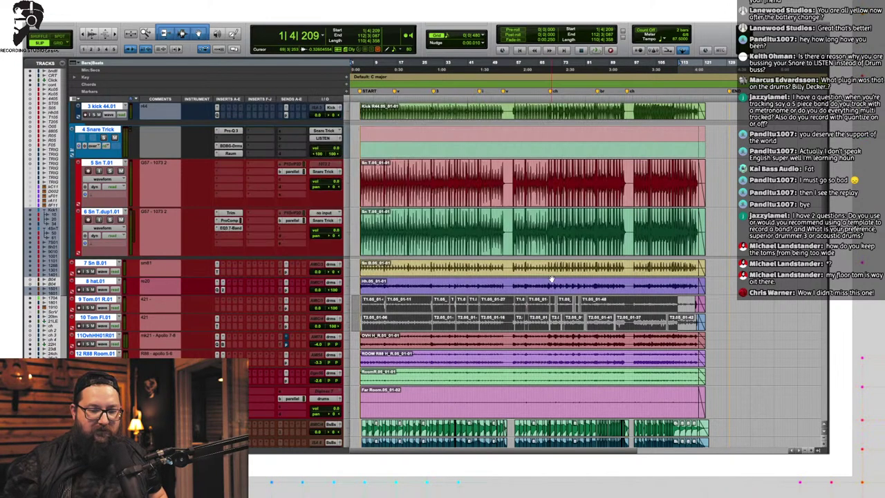
# Step: Audition the faded toms from the start of the song, placing the cursor just before the opening fill in bar 4
pyautogui.click(359, 308)
pyautogui.press('space')
pyautogui.press('t')
pyautogui.press('t')
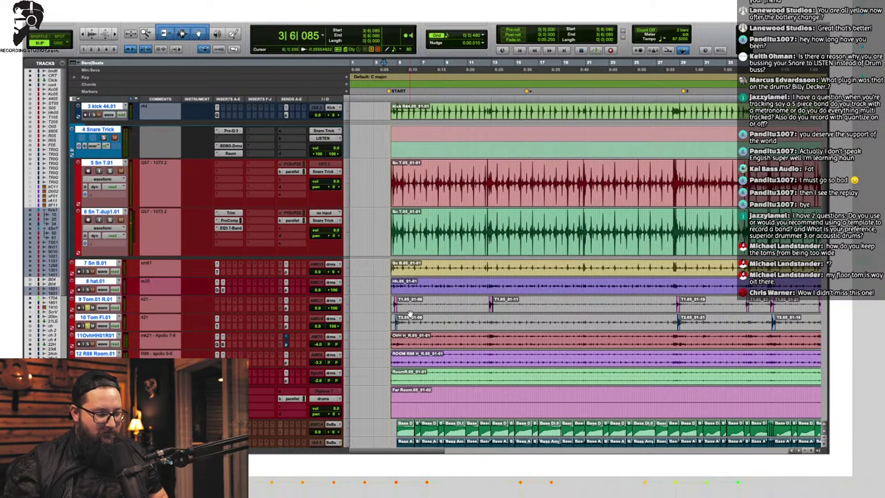
pyautogui.press('t')
pyautogui.press('t')
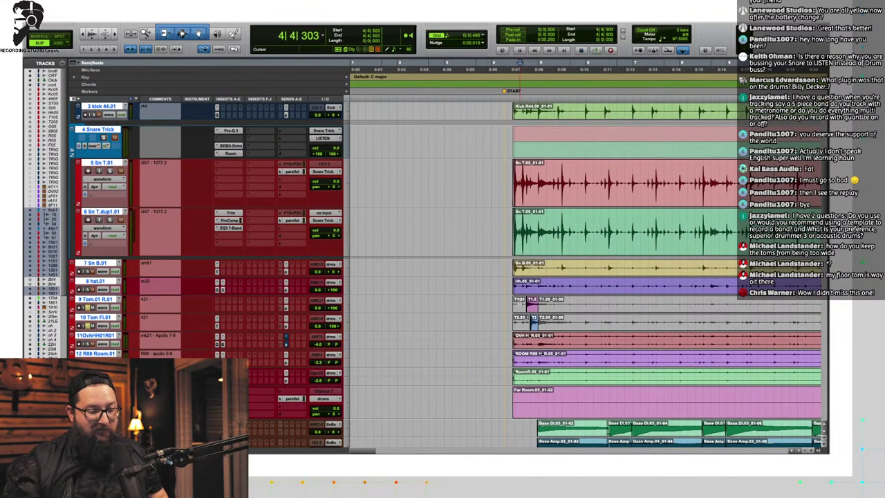
# Step: Insert the mono FabFilter Saturn plug-in in the first insert slot of the rack tom track
pyautogui.click(217, 301)
pyautogui.moveTo(257, 308)
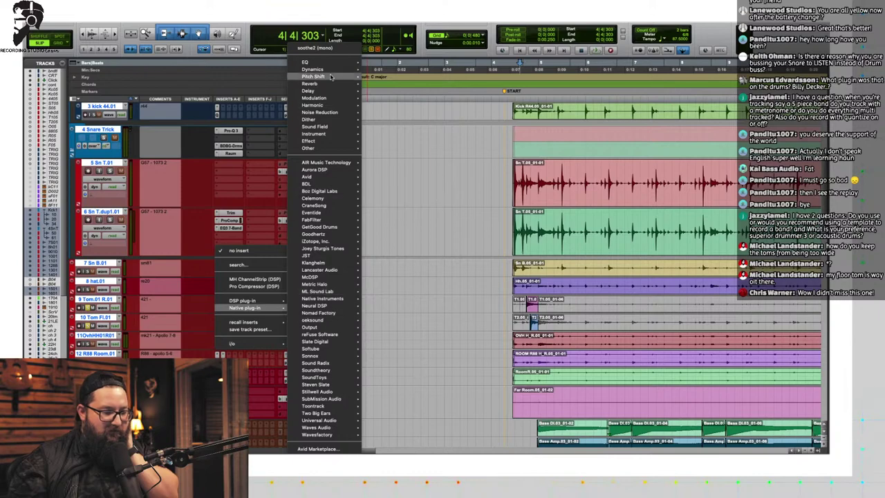
pyautogui.moveTo(325, 104)
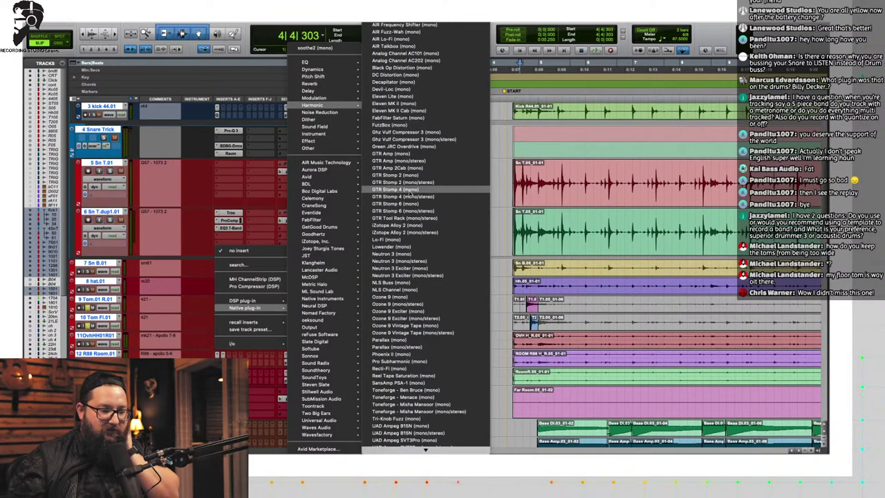
pyautogui.scroll(-10, 436, 397)
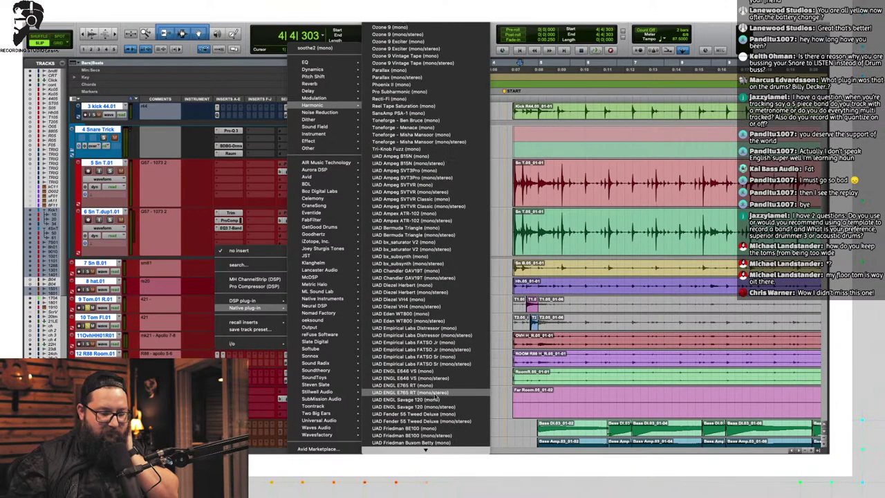
pyautogui.scroll(-8, 437, 398)
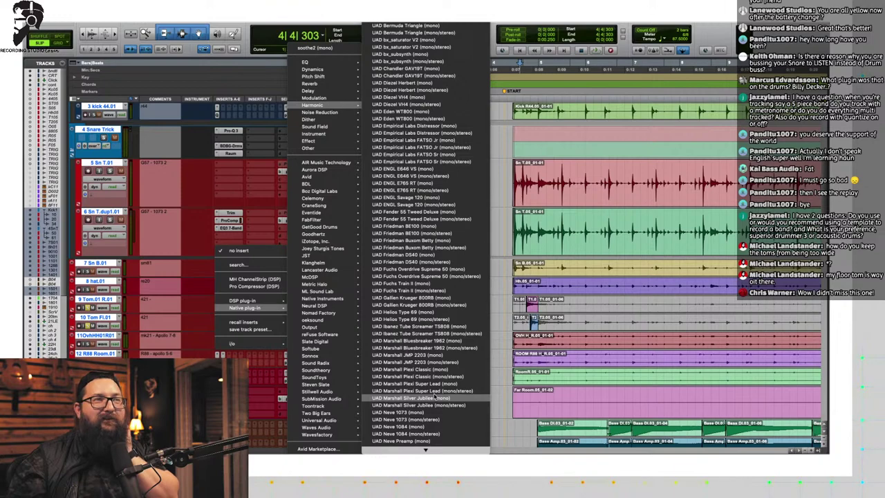
pyautogui.scroll(-15, 434, 398)
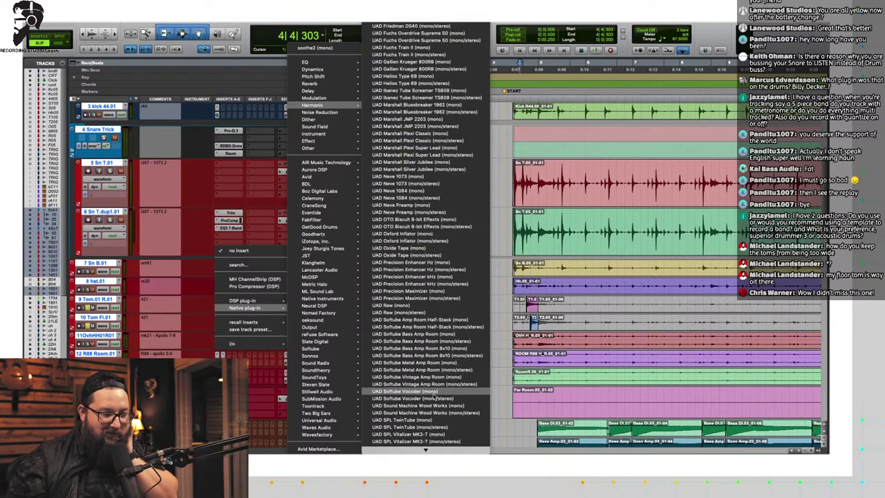
pyautogui.scroll(20, 431, 396)
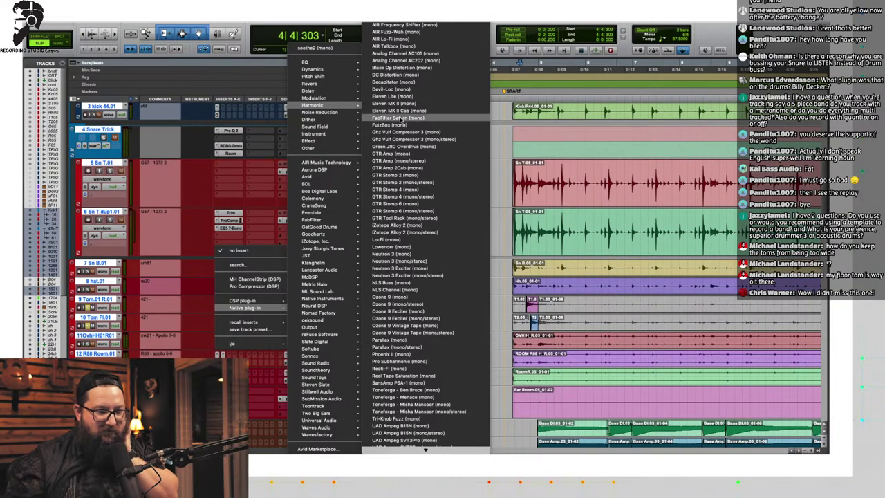
pyautogui.click(428, 118)
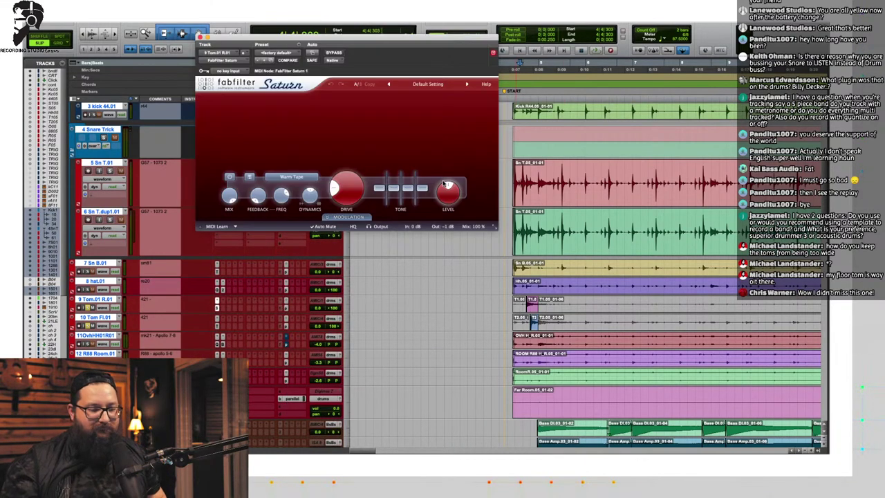
# Step: Load Saturn's drum preset "Liven up acoustic drums O" on the rack tom track
pyautogui.click(421, 84)
pyautogui.moveTo(432, 110)
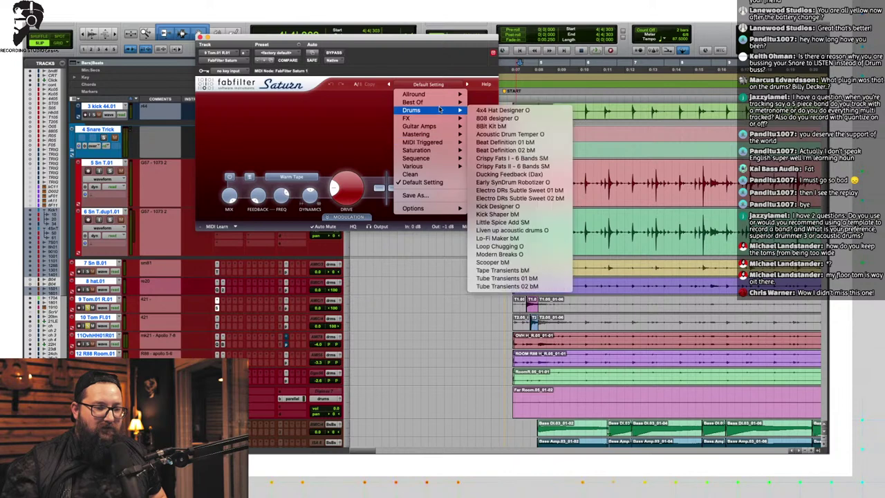
pyautogui.click(523, 230)
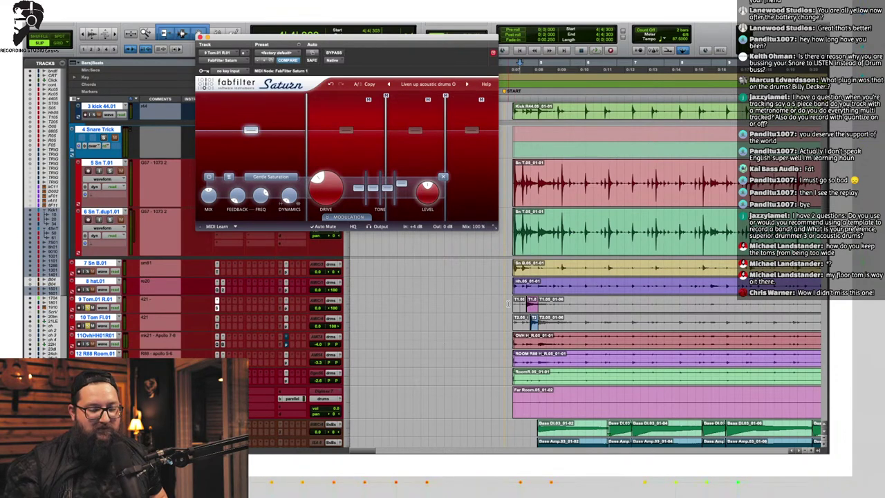
# Step: Play the opening fill repeatedly to hear the rack tom through the Saturn preset
pyautogui.press('space')
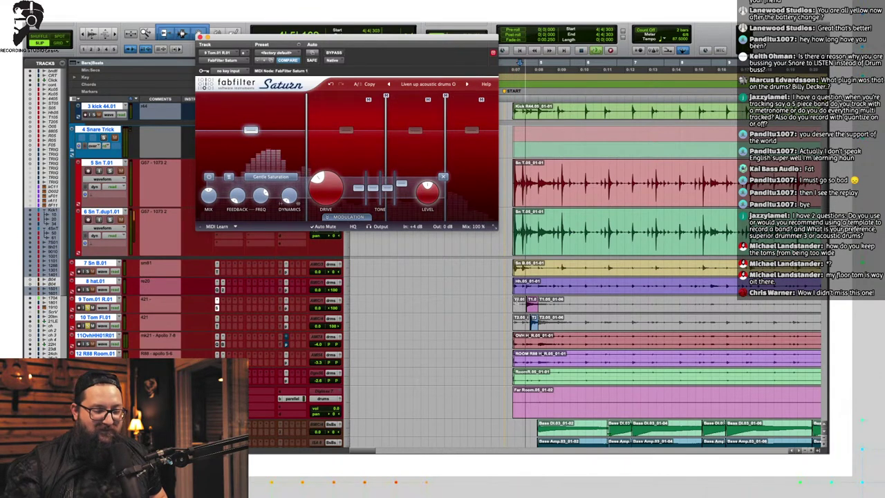
pyautogui.press('space')
pyautogui.press('space')
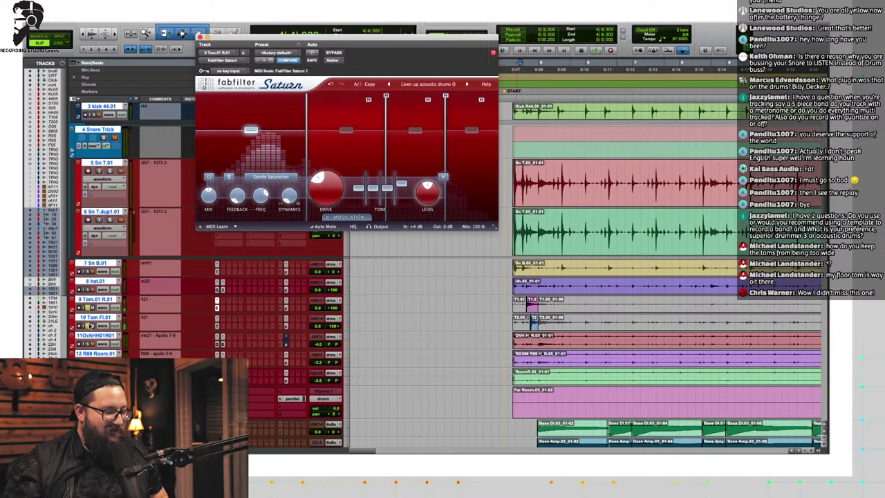
pyautogui.press('space')
pyautogui.press('space')
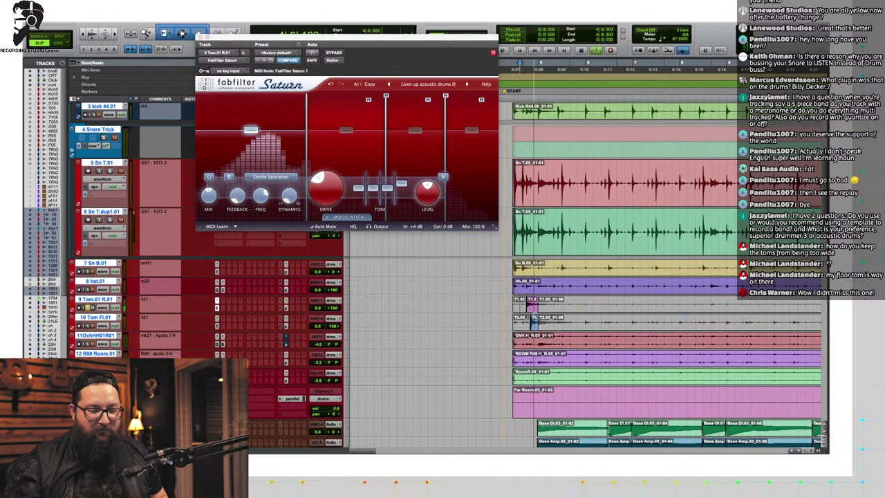
# Step: Compare the rack tom in the opening fill with Saturn bypassed and active
pyautogui.press('space')
pyautogui.click(332, 54)
pyautogui.press('space')
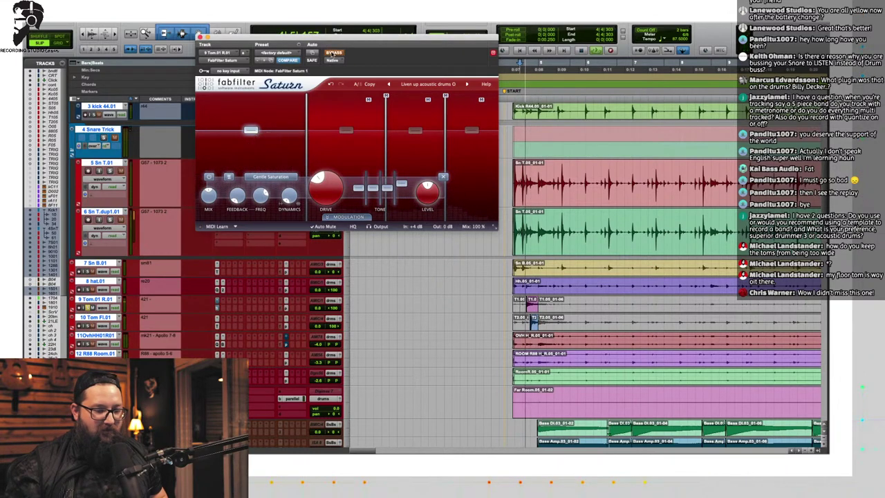
pyautogui.press('space')
pyautogui.click(332, 53)
pyautogui.press('space')
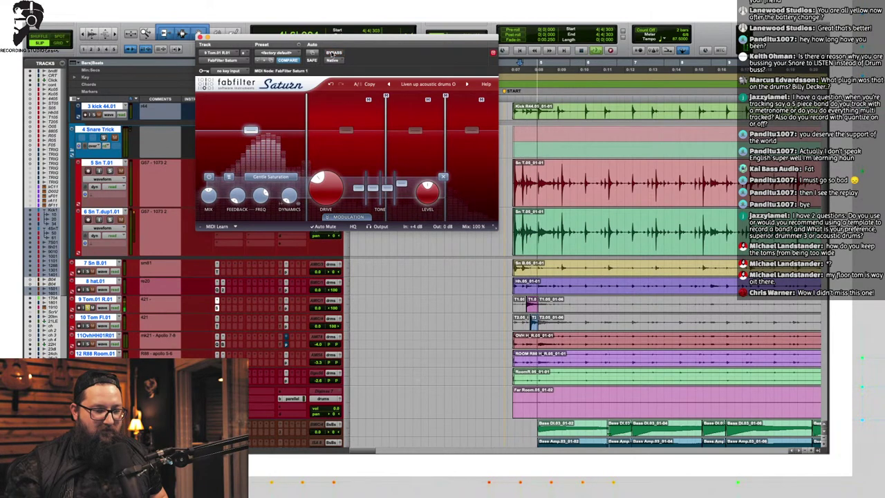
pyautogui.press('space')
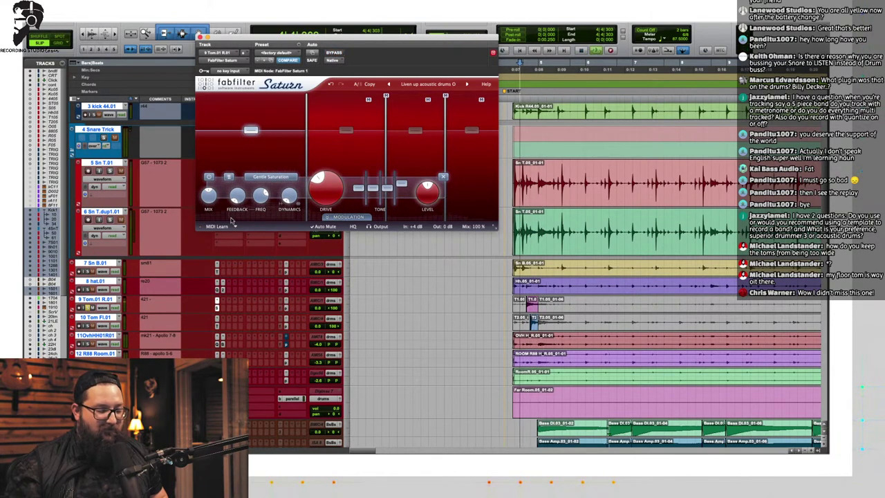
# Step: Copy the rack tom's Saturn insert to the second insert slot of the floor tom track, and leave no plug-in window open
pyautogui.click(222, 322)
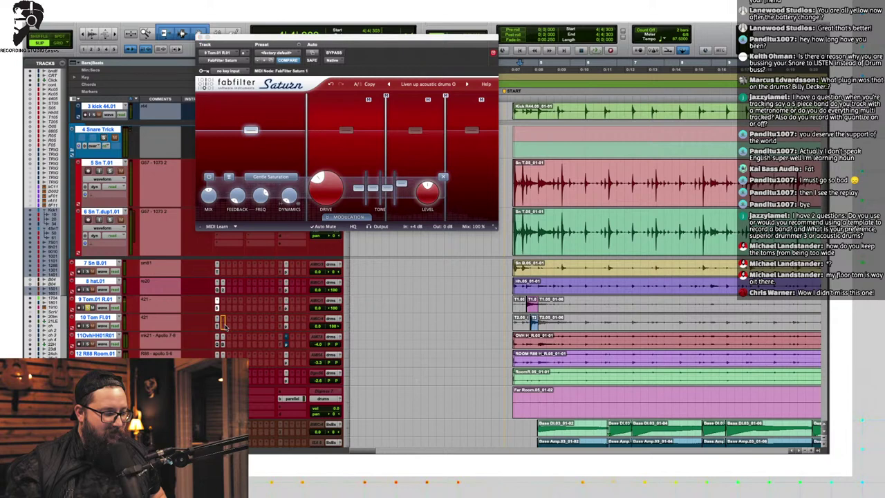
pyautogui.click(219, 326)
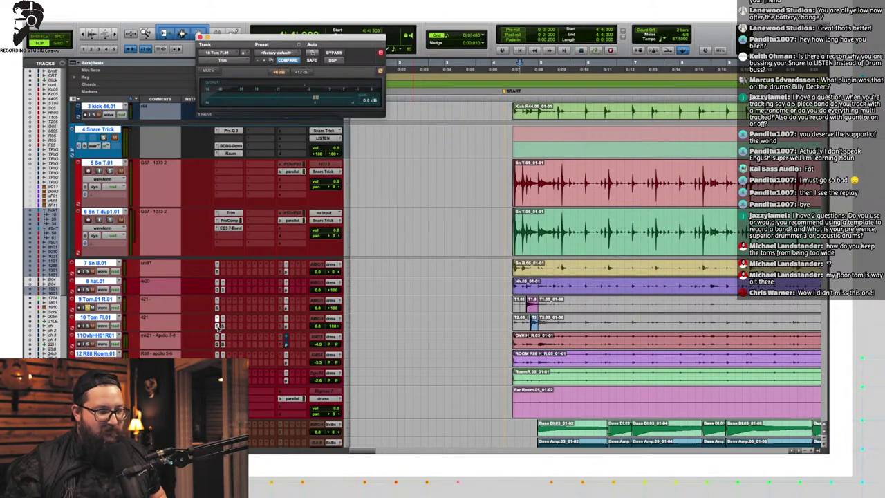
pyautogui.click(199, 36)
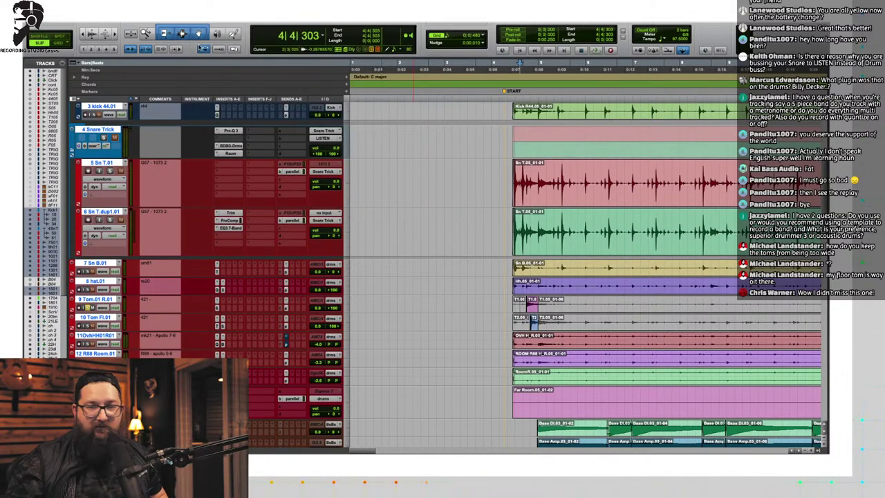
# Step: Play the opening fill in the full drum mix with both toms unsoloed
pyautogui.press('space')
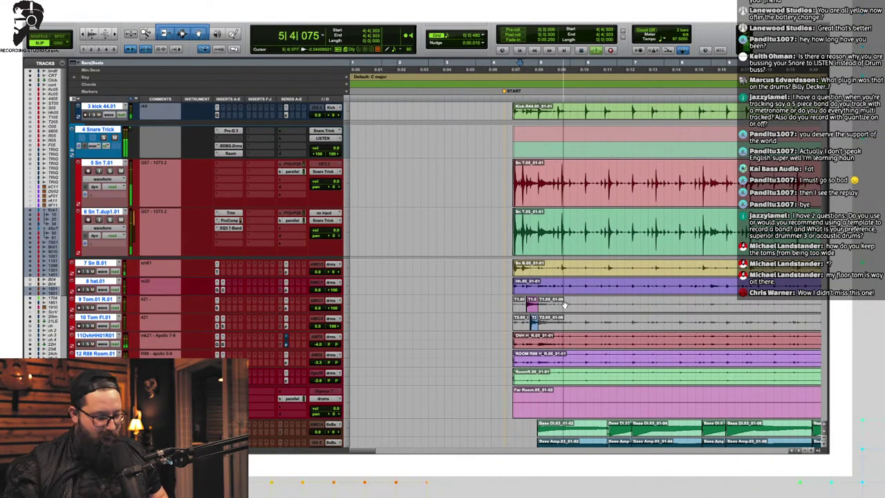
pyautogui.press('r')
pyautogui.press('r')
pyautogui.press('space')
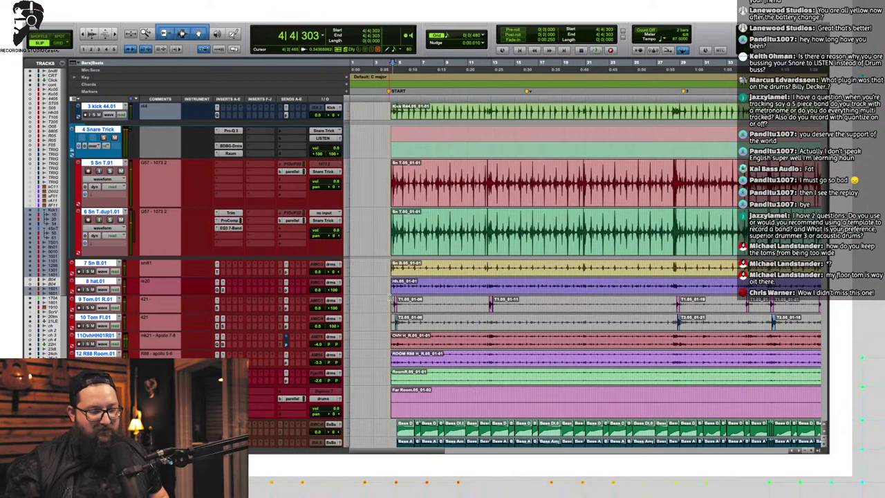
# Step: Compare the opening fill in the drum mix with Saturn on both tom tracks bypassed and active, starting from 4|3|088
pyautogui.press('space')
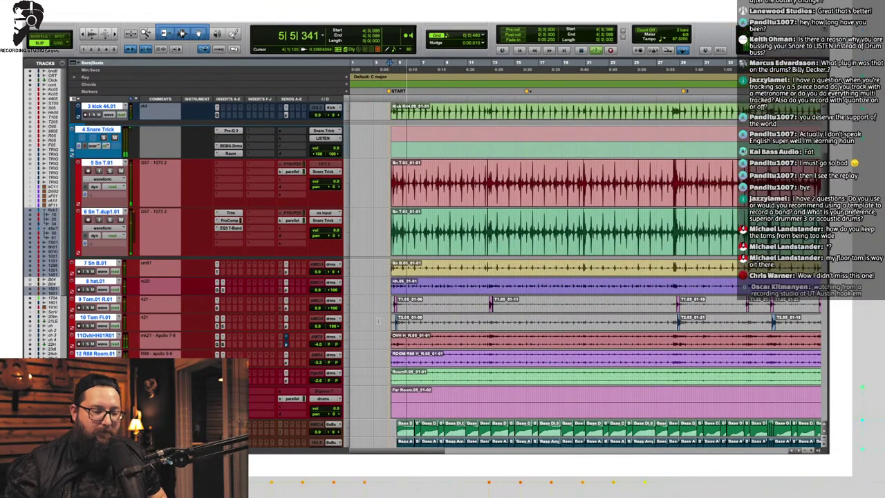
pyautogui.press('space')
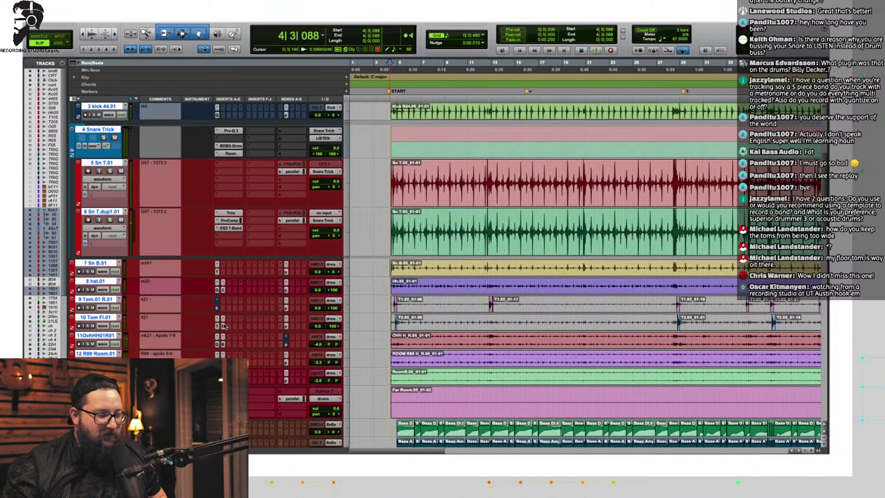
pyautogui.press('space')
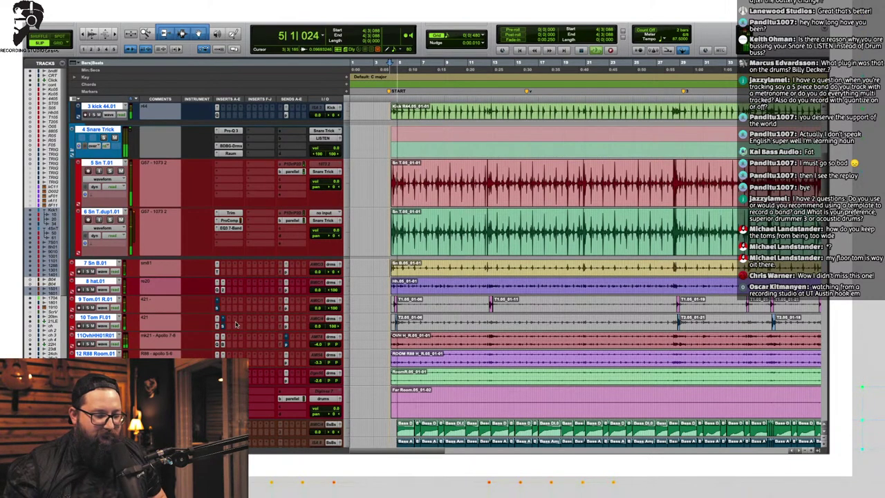
pyautogui.press('space')
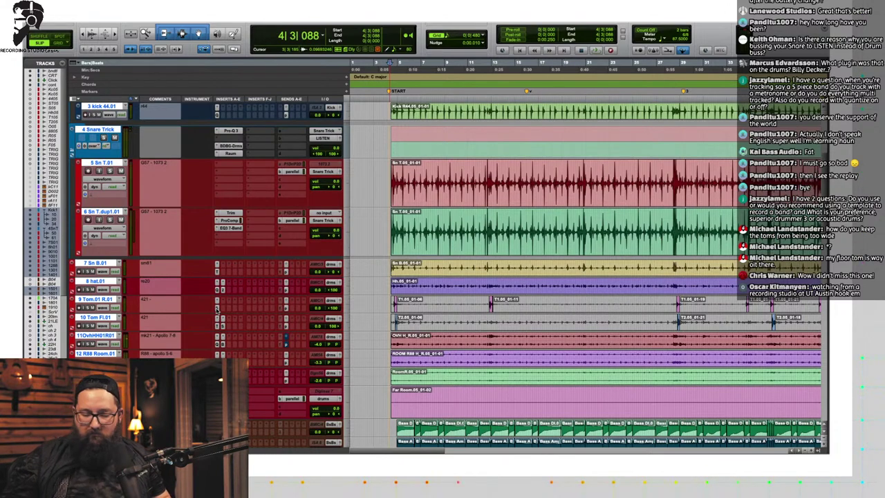
pyautogui.press('space')
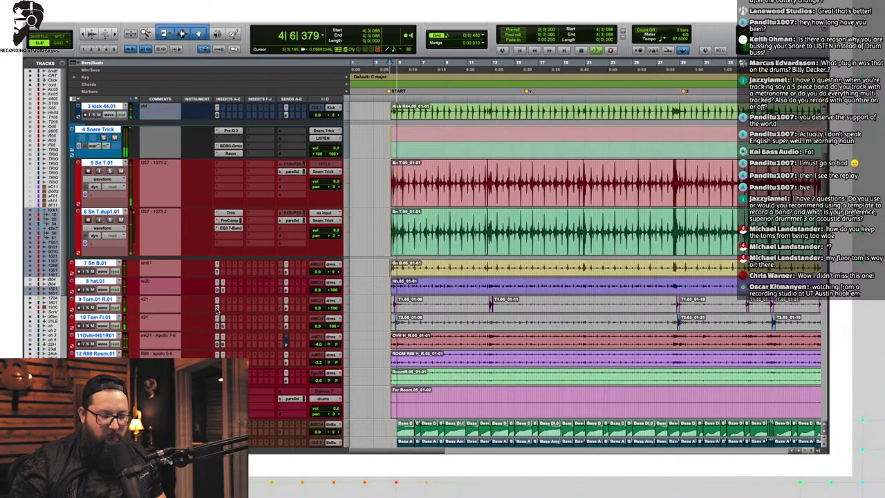
pyautogui.press('space')
# Step: Examine the settings of the first three saturation bands in the rack tom's Saturn plug-in
pyautogui.click(216, 309)
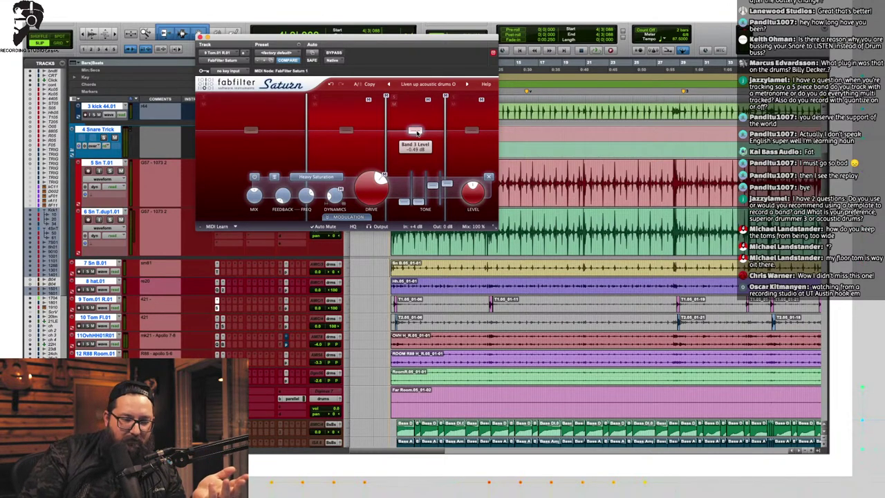
pyautogui.click(257, 131)
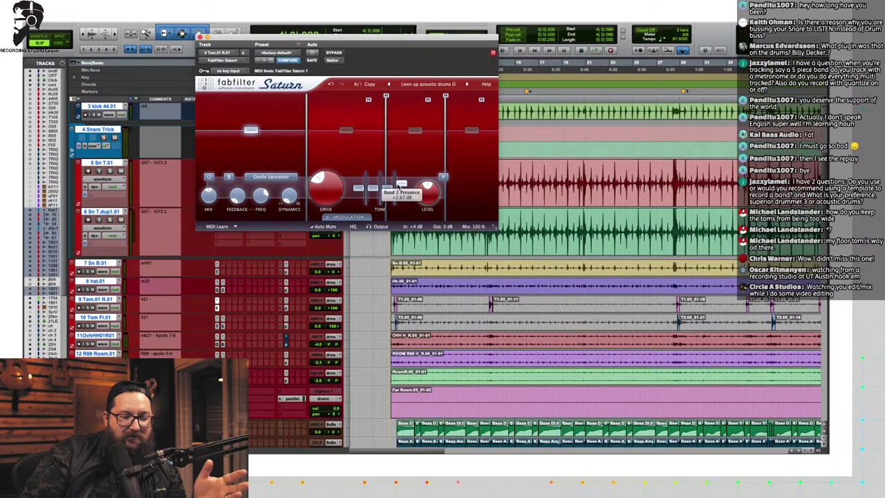
pyautogui.click(345, 130)
pyautogui.click(415, 130)
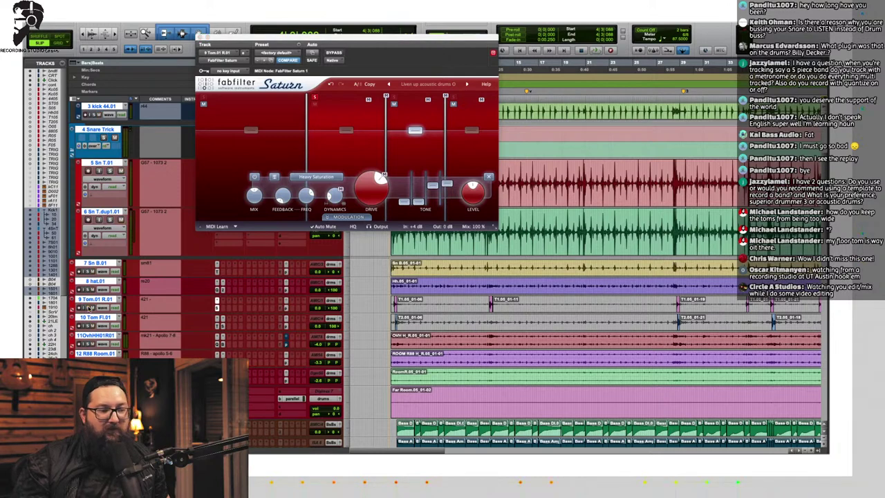
# Step: Play the opening fill with the rack tom's Saturn window closed, and bypass that Saturn insert
pyautogui.press('space')
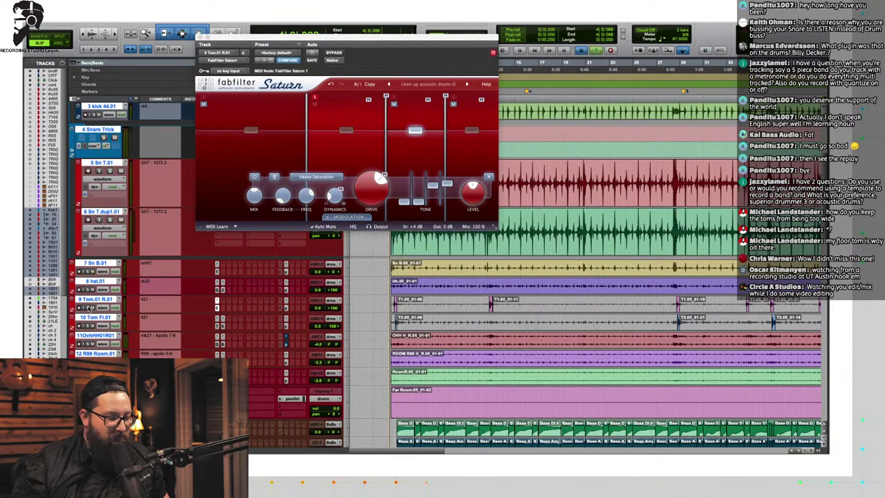
pyautogui.click(198, 36)
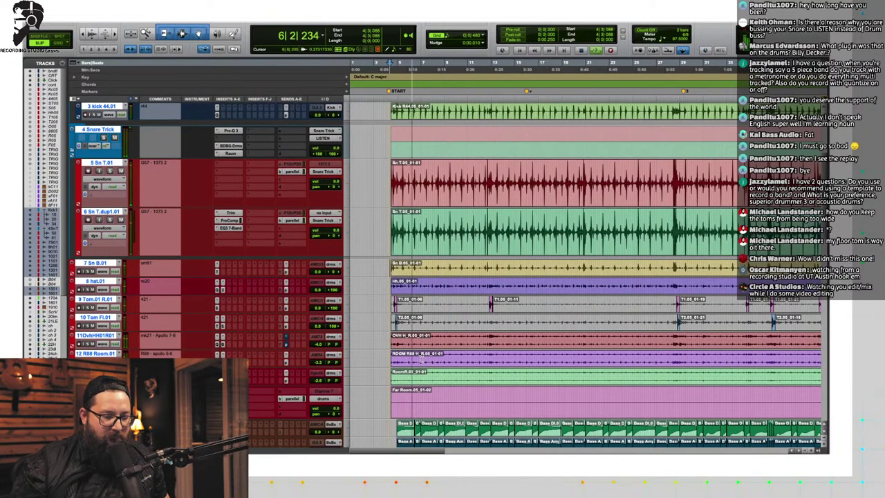
pyautogui.click(220, 301)
pyautogui.click(199, 302)
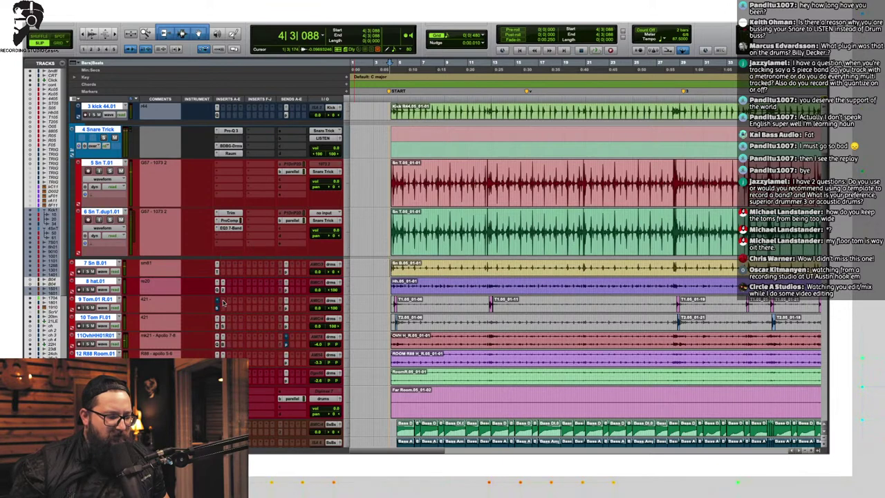
# Step: Insert the mono Waves NLS Channel plug-in on the rack tom track alongside its Saturn insert
pyautogui.click(221, 302)
pyautogui.moveTo(249, 308)
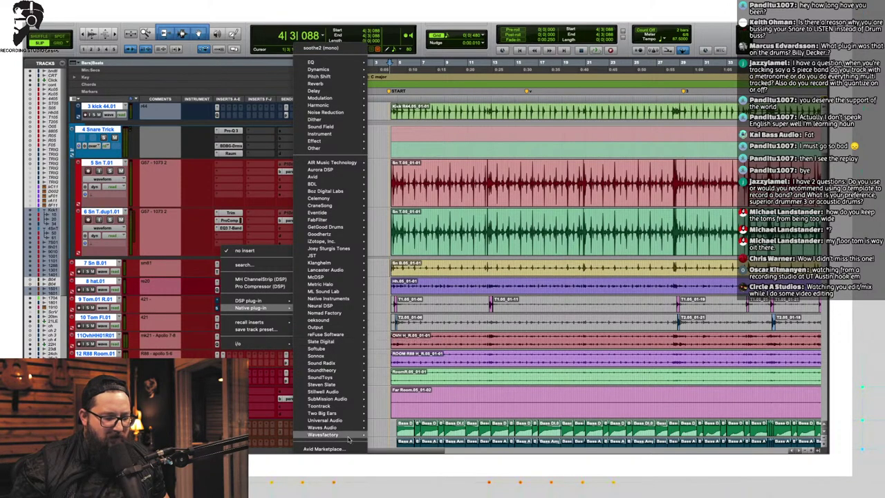
pyautogui.moveTo(322, 427)
pyautogui.scroll(-2, 392, 429)
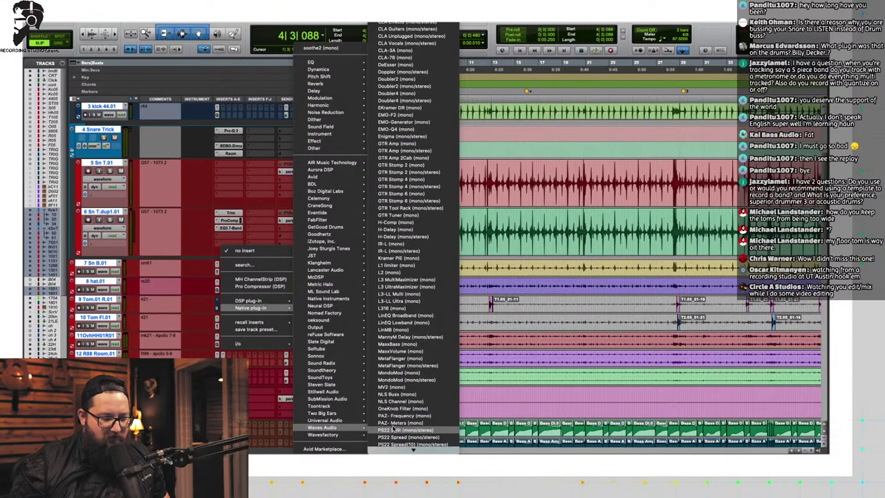
pyautogui.click(392, 402)
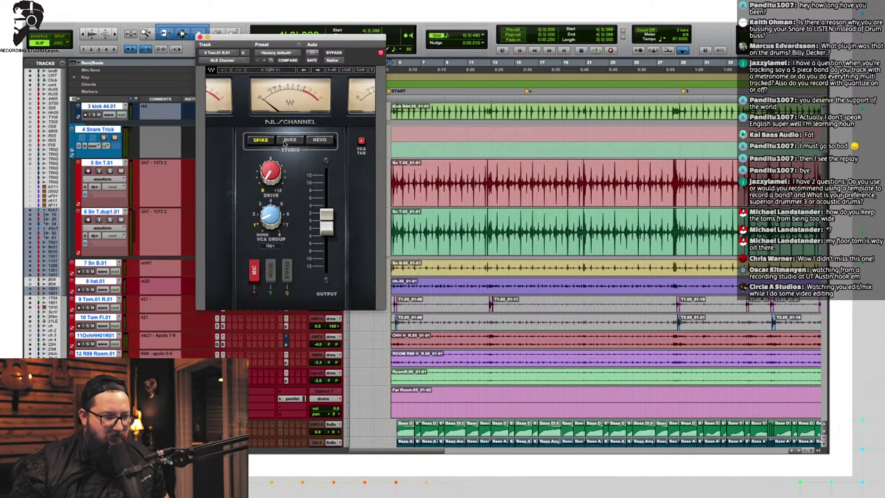
# Step: Audition the soloed rack tom through NLS Channel's Nevo console model with the drive raised
pyautogui.click(326, 142)
pyautogui.moveTo(272, 176); pyautogui.dragTo(271, 167)
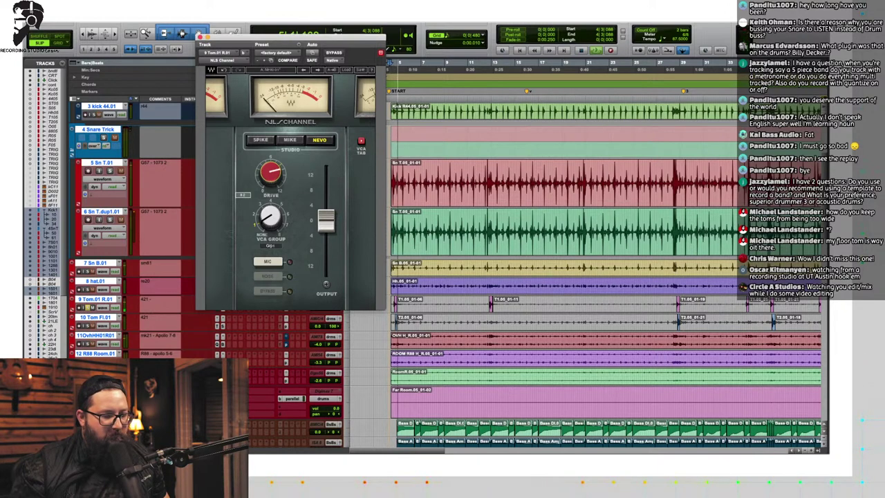
pyautogui.moveTo(269, 174); pyautogui.dragTo(269, 166)
pyautogui.press('space')
pyautogui.press('space')
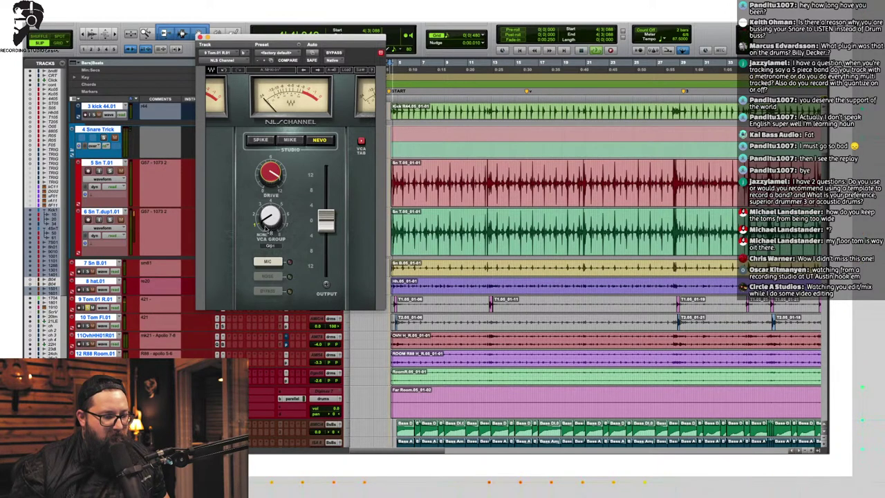
pyautogui.press('space')
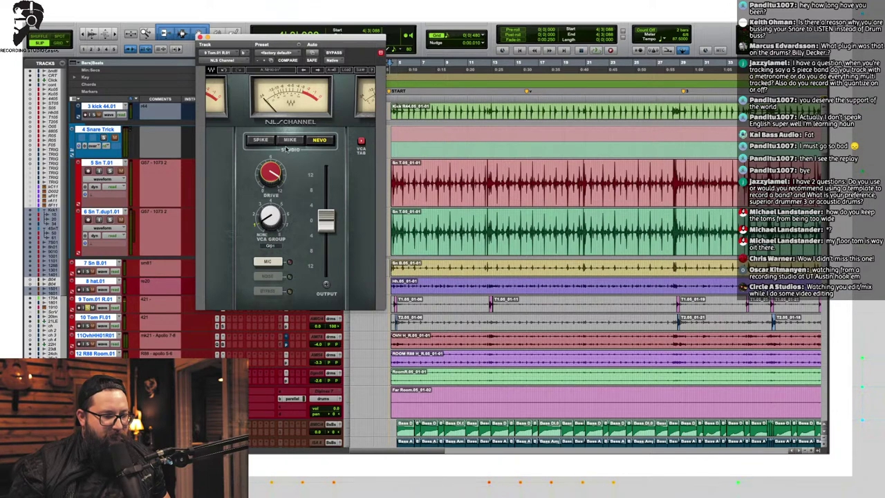
pyautogui.press('space')
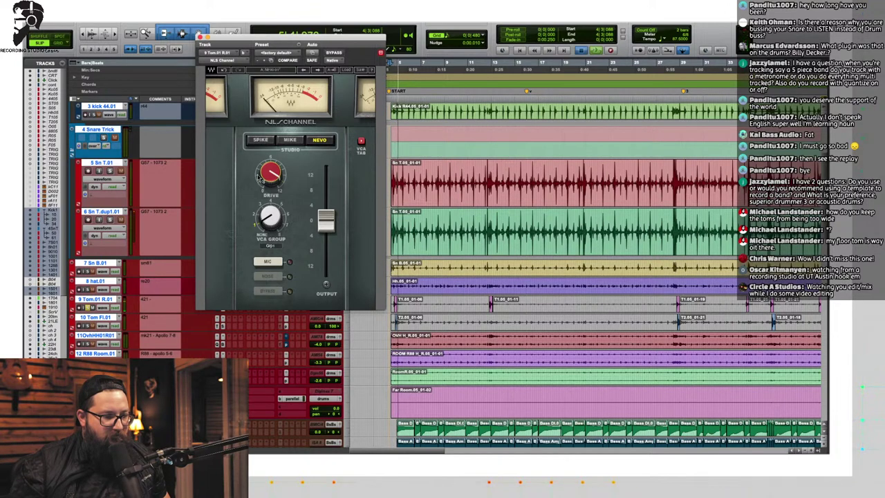
# Step: Try the Mike and Spike models on the rack tom, lower the drive, and make the NLS Channel insert inactive
pyautogui.click(287, 140)
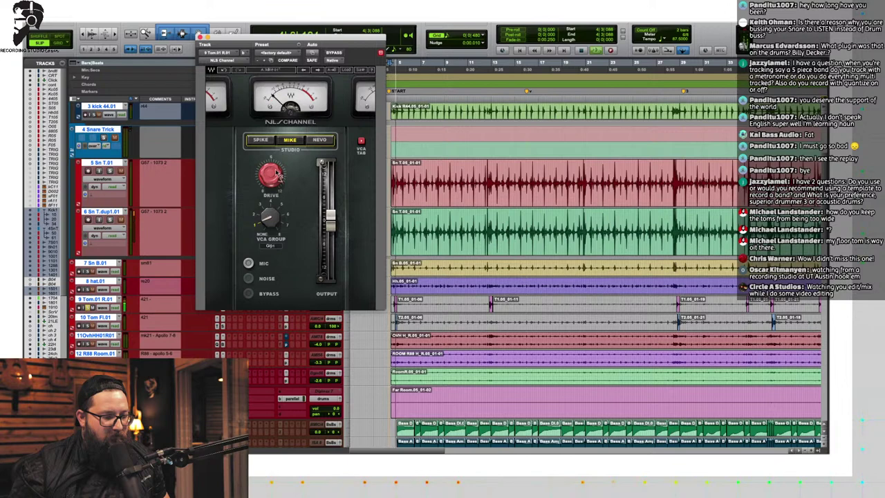
pyautogui.click(260, 139)
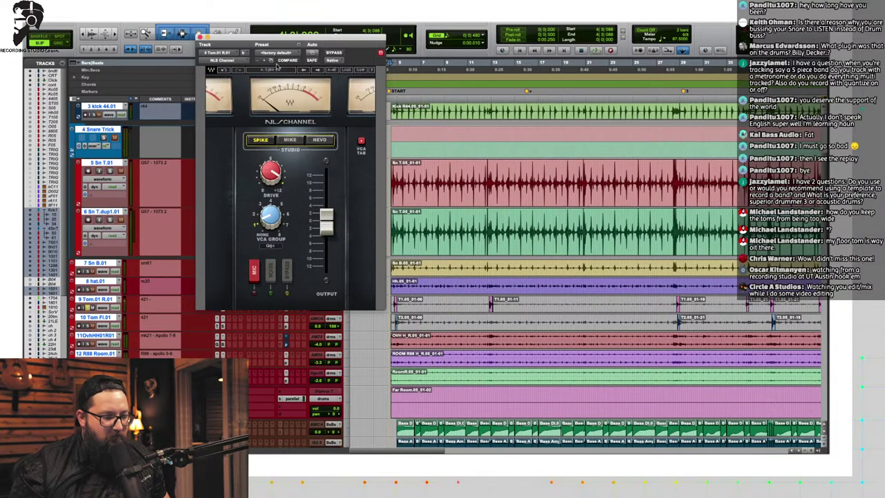
pyautogui.moveTo(282, 34); pyautogui.dragTo(345, 24)
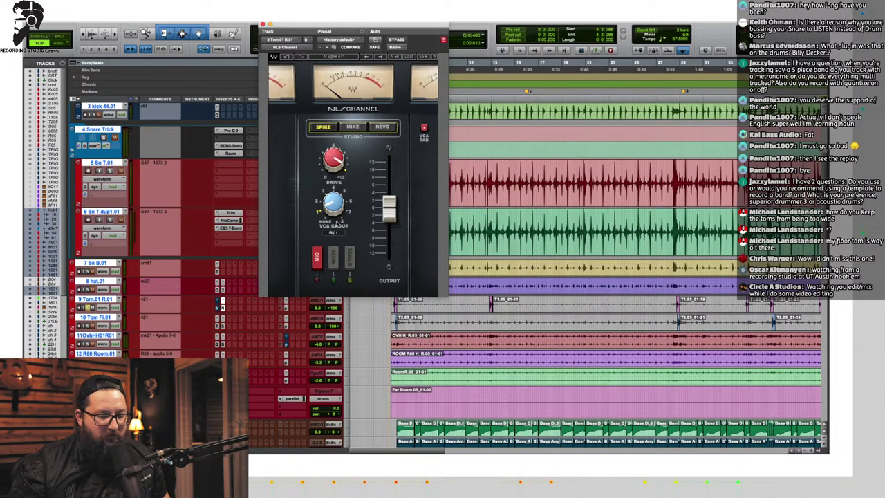
pyautogui.moveTo(335, 158); pyautogui.dragTo(335, 156)
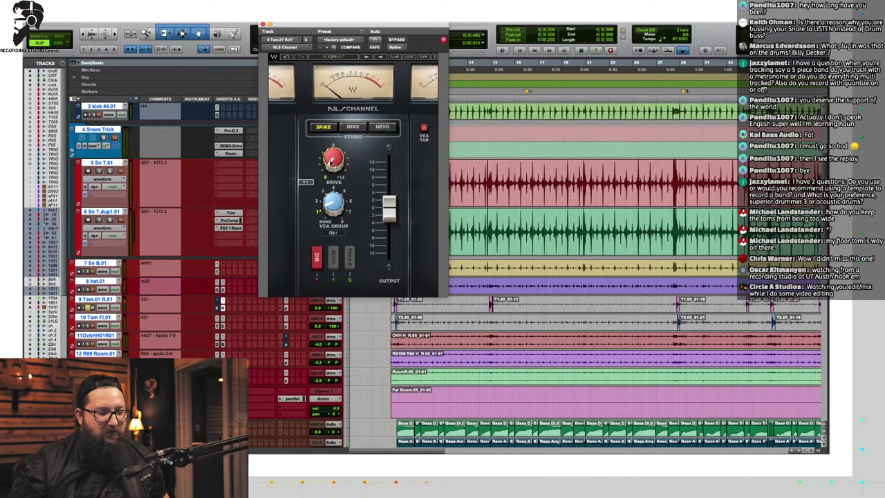
pyautogui.keyDown('ctrl'); pyautogui.keyDown('super'); pyautogui.click(220, 308); pyautogui.keyUp('super'); pyautogui.keyUp('ctrl')
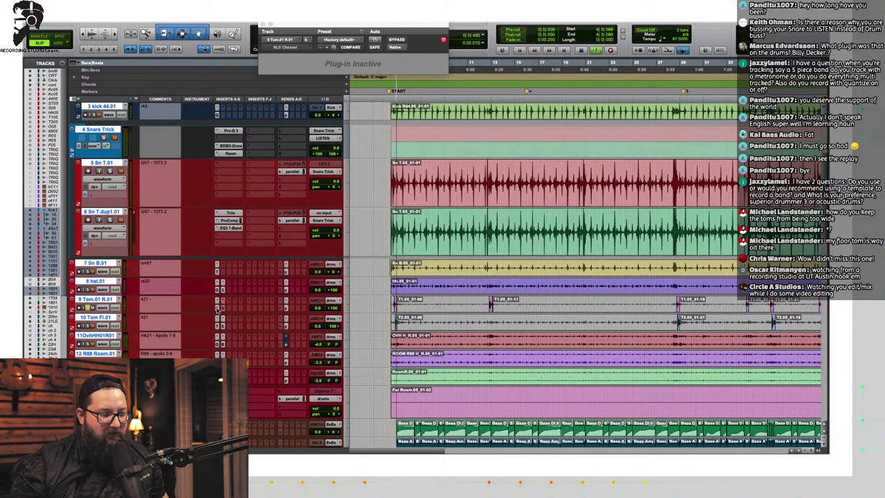
# Step: Check the rack tom with its Saturn plug-in open, unsolo it, and play the opening fill in the drum mix
pyautogui.click(219, 304)
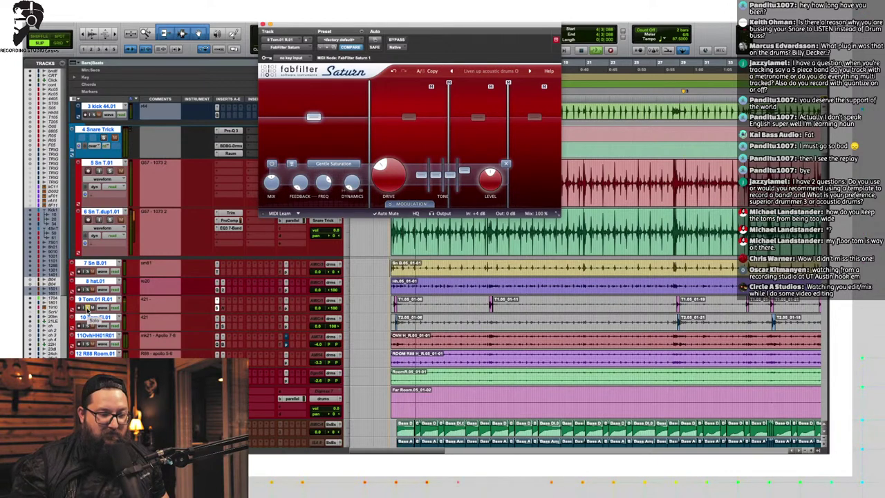
pyautogui.press('space')
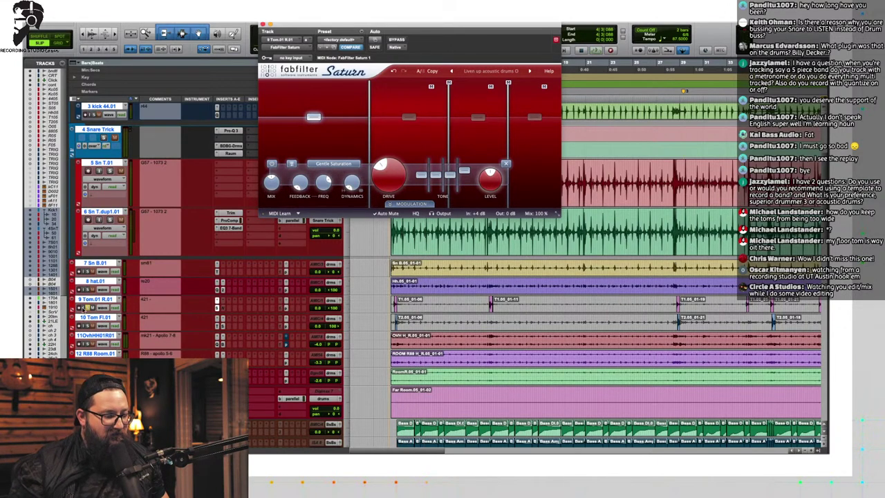
pyautogui.click(86, 309)
pyautogui.click(262, 24)
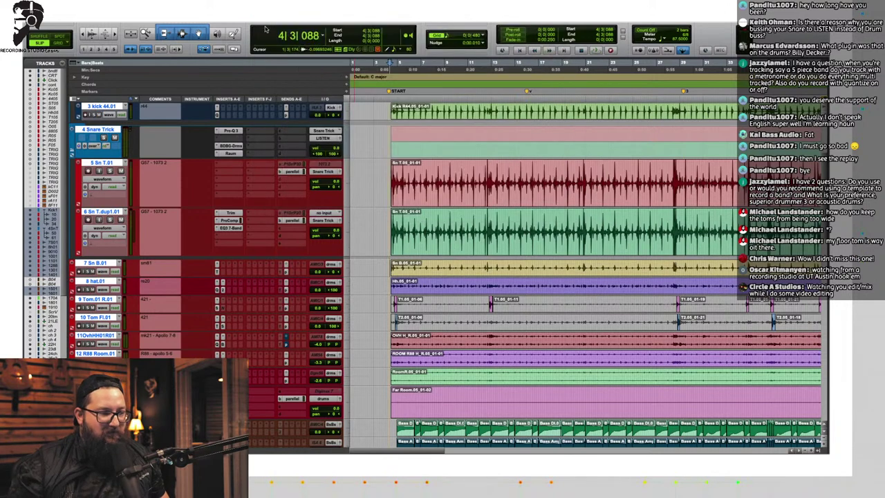
pyautogui.press('space')
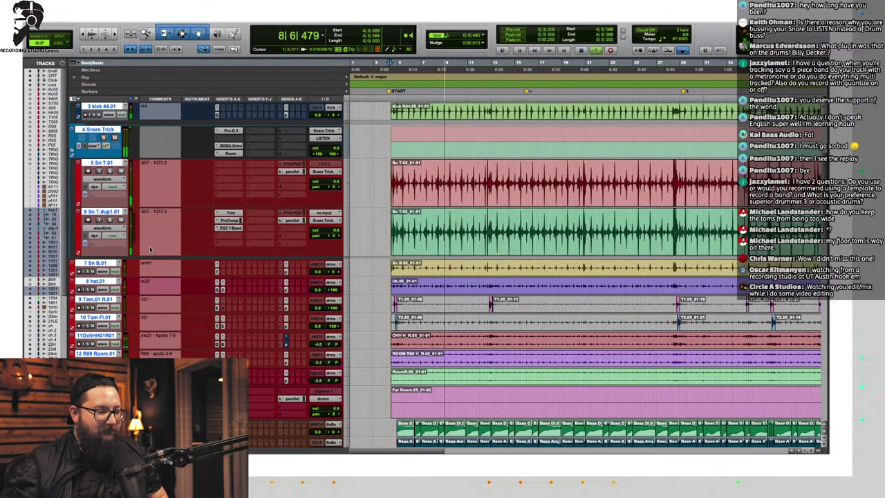
pyautogui.press('space')
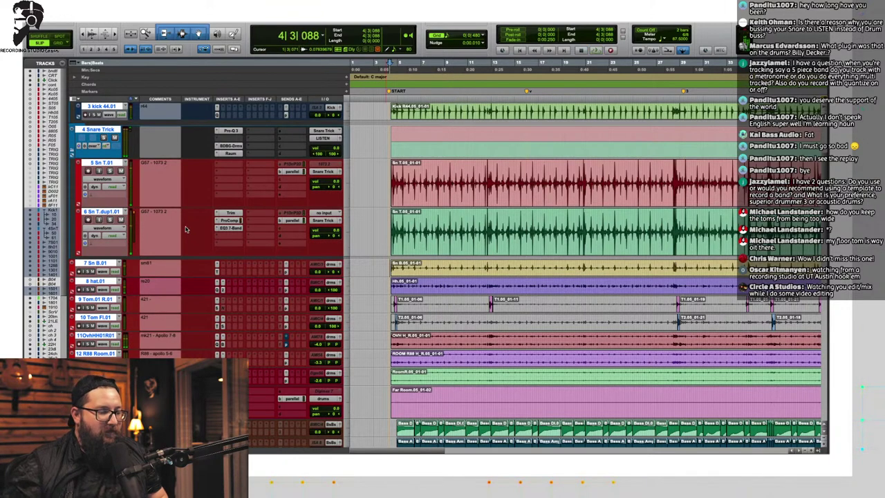
# Step: Examine the kick, snare, hat and tom waveforms around 10|3|196 closely enough to compare individual hits across the microphones
pyautogui.scroll(3, 186, 229)
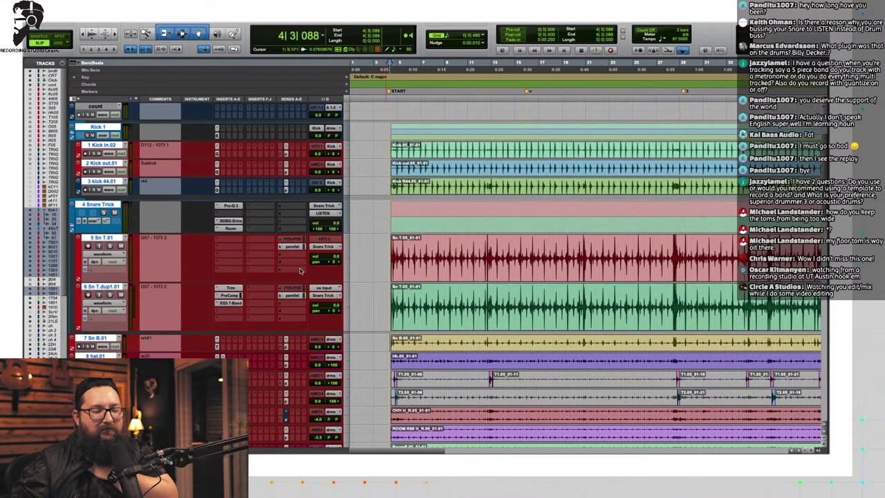
pyautogui.scroll(-6, 380, 245)
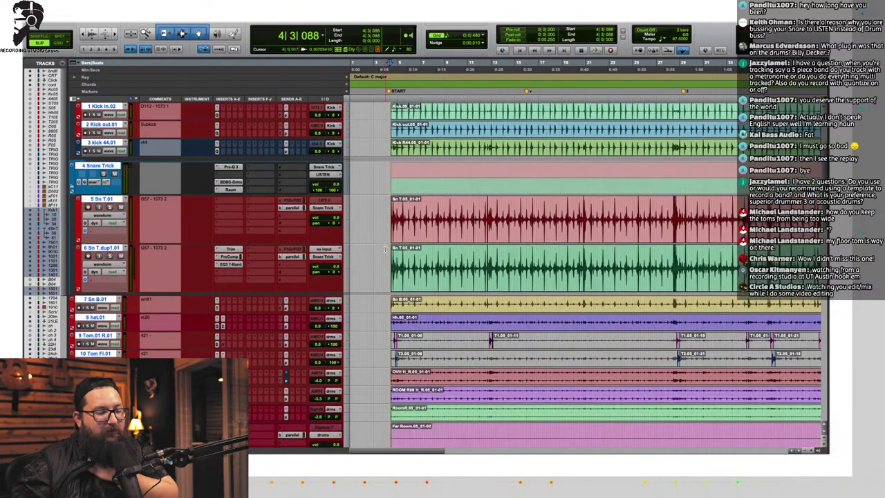
pyautogui.scroll(3, 374, 235)
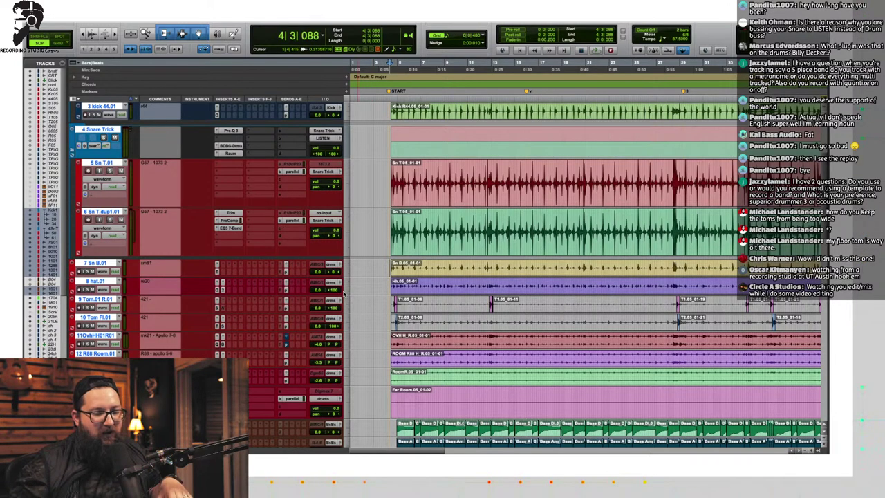
pyautogui.scroll(5, 429, 213)
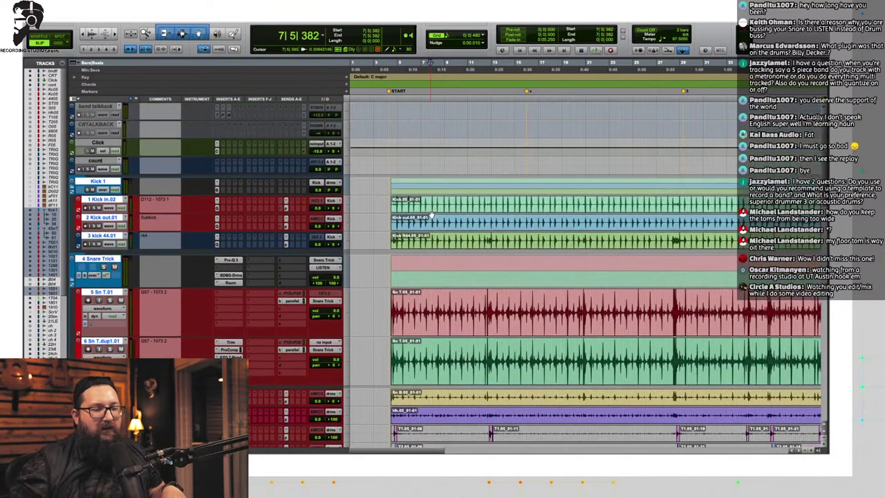
pyautogui.press('r')
pyautogui.press('r')
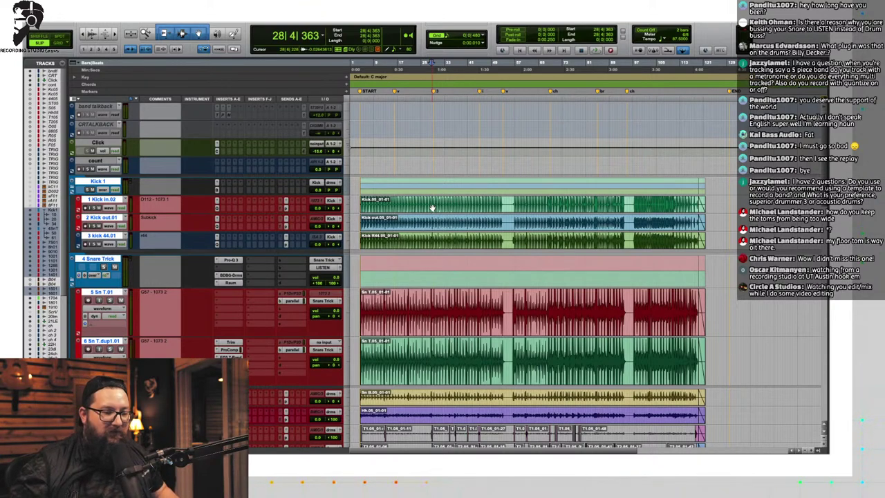
pyautogui.click(432, 208)
pyautogui.press('t')
pyautogui.press('t')
pyautogui.click(467, 201)
pyautogui.press('t')
pyautogui.press('t')
pyautogui.press('t')
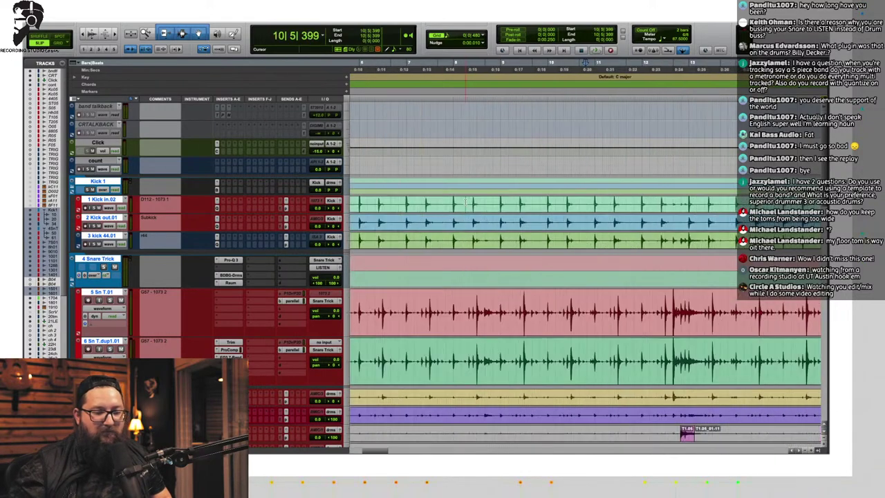
pyautogui.press('t')
pyautogui.press('t')
pyautogui.click(434, 203)
pyautogui.press('t')
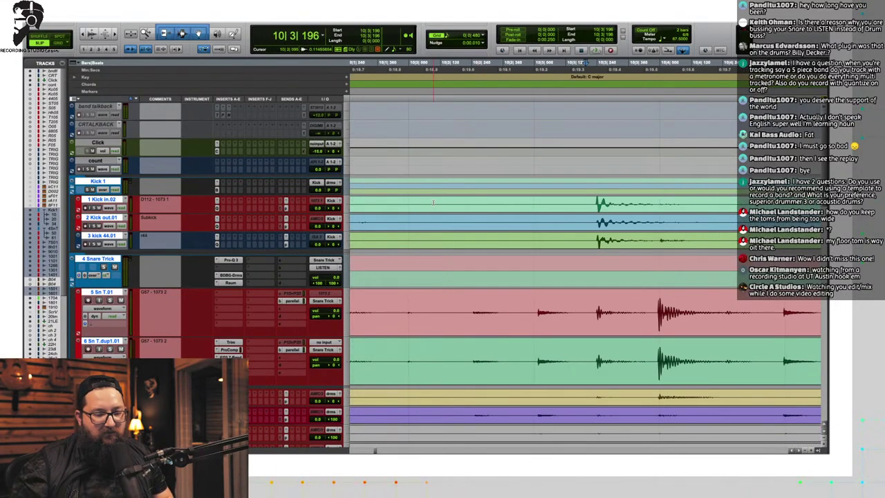
pyautogui.scroll(-3, 526, 263)
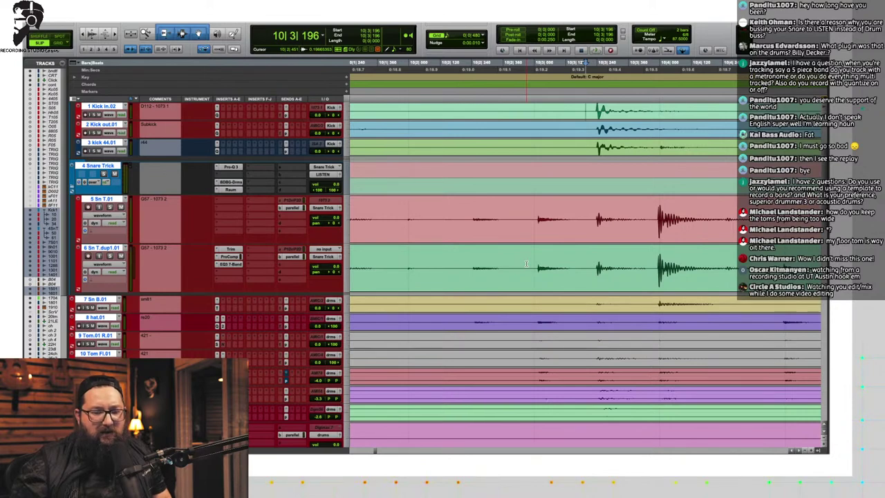
pyautogui.scroll(-2, 526, 264)
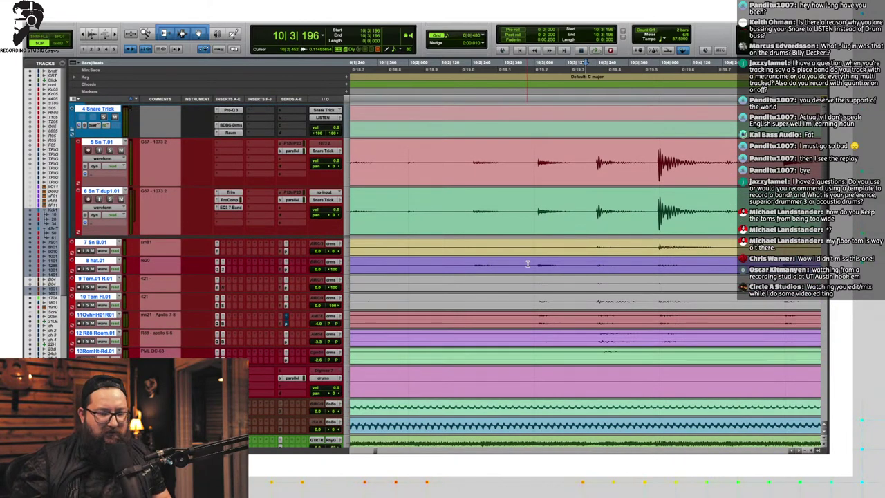
# Step: Inspect the snare hit at 10|3|470 up close on the snare top track, and return to a several-bar view
pyautogui.click(657, 157)
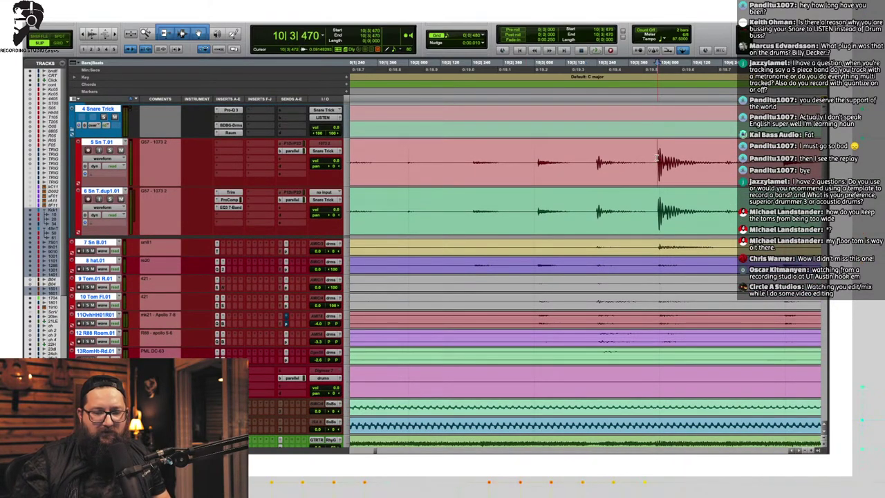
pyautogui.press('r')
pyautogui.press('t')
pyautogui.press('t')
pyautogui.press('t')
pyautogui.press('t')
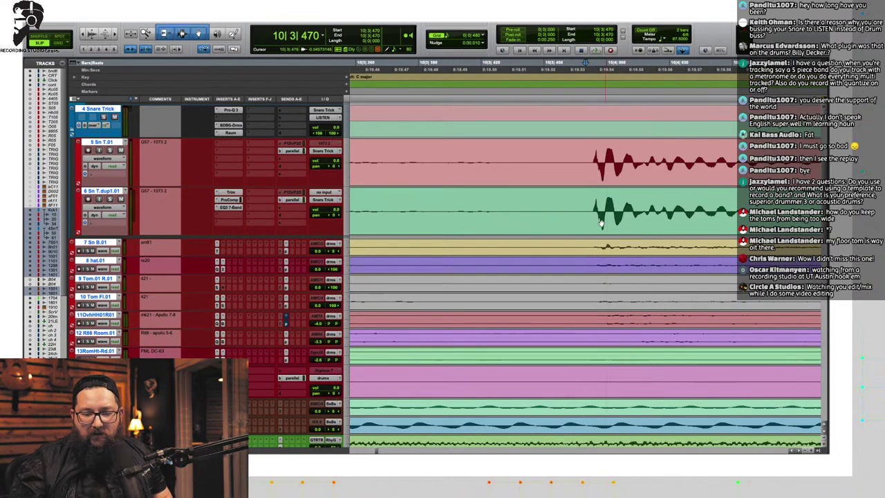
pyautogui.press('r')
pyautogui.press('r')
pyautogui.press('r')
pyautogui.press('r')
pyautogui.press('r')
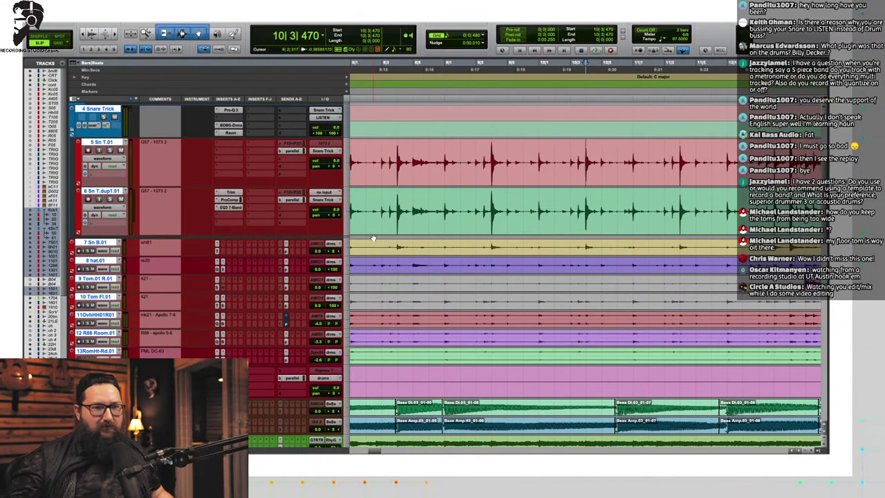
# Step: Solo the kick and Snare Trick groups and play them from 10|3|470
pyautogui.scroll(5, 242, 218)
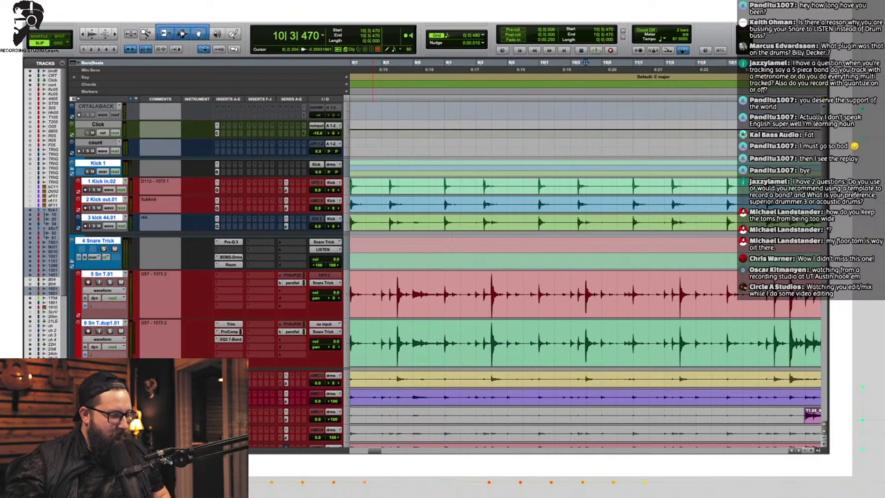
pyautogui.click(104, 249)
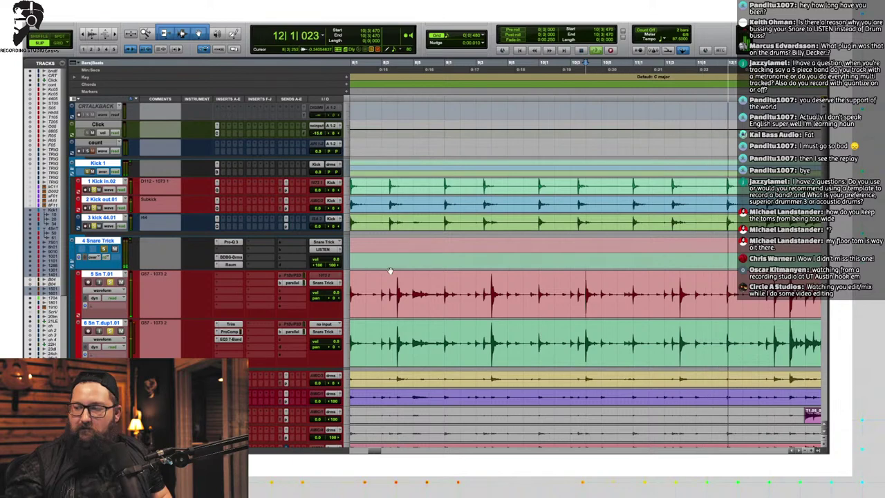
pyautogui.press('space')
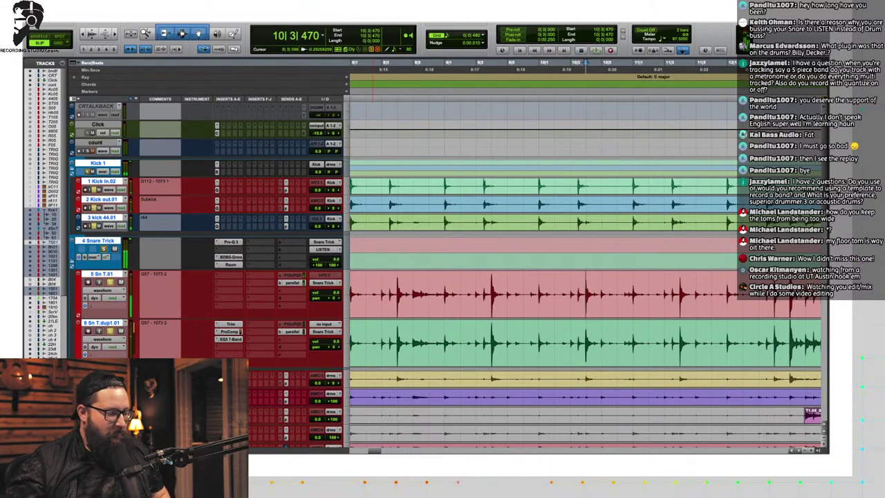
# Step: Duplicate the snare bottom track with its active and alternate playlists, automation, inserts, sends and group assignments
pyautogui.click(101, 373)
pyautogui.rightClick(102, 374)
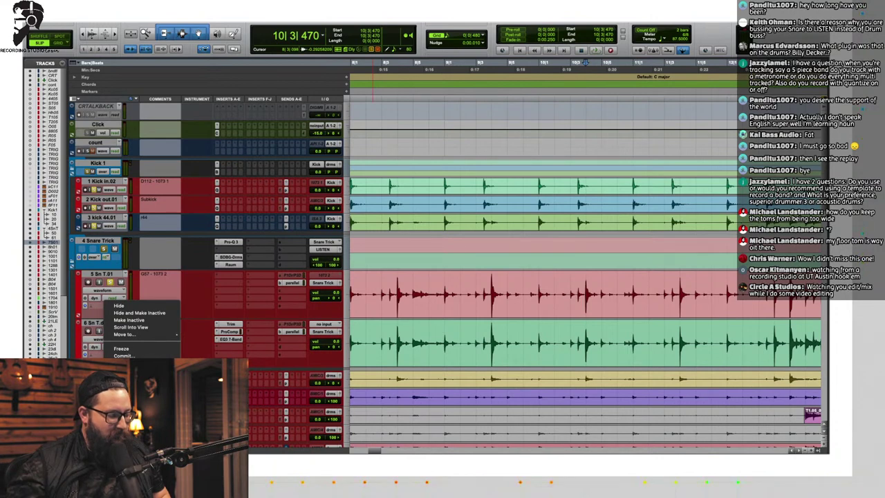
pyautogui.click(125, 392)
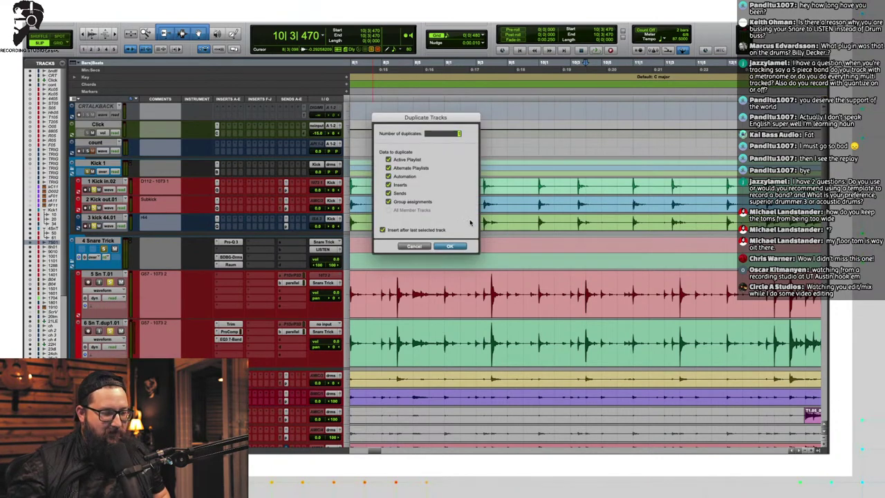
pyautogui.click(451, 246)
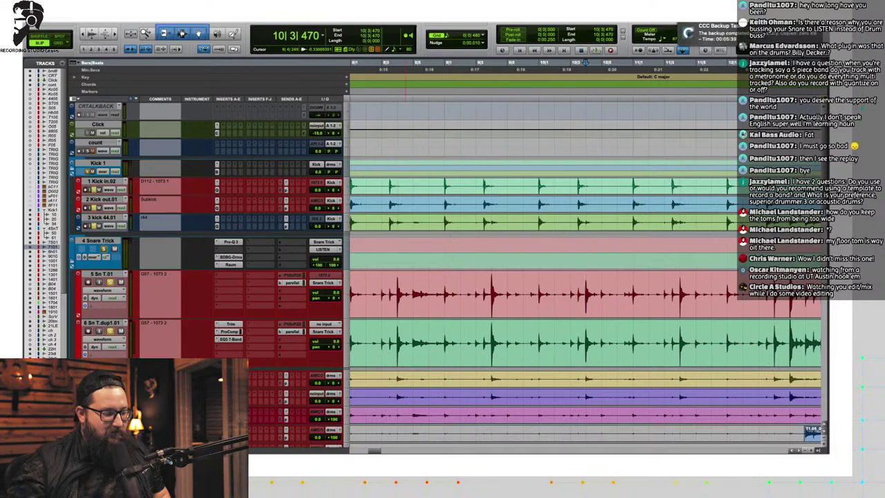
# Step: Lower the duplicated snare bottom track's volume to −∞ and play from 10|3|470
pyautogui.moveTo(315, 402); pyautogui.dragTo(318, 416)
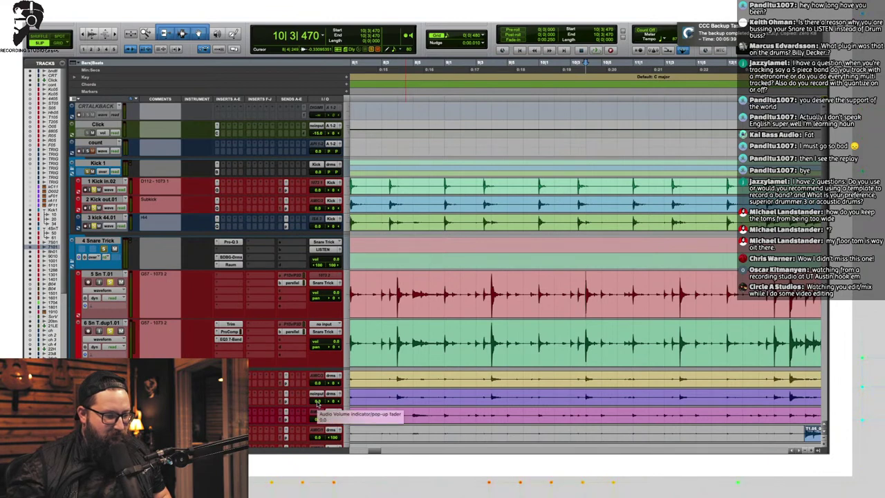
pyautogui.moveTo(316, 401); pyautogui.dragTo(320, 433)
pyautogui.press('space')
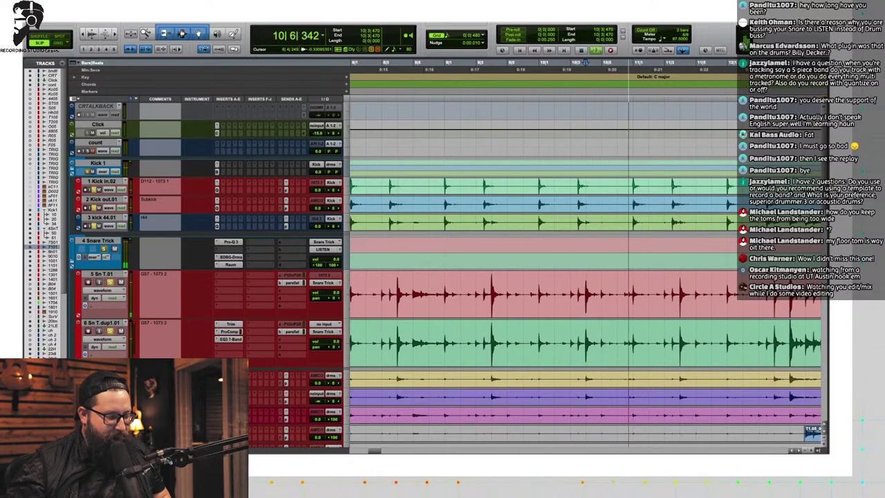
# Step: Insert the DSP Pro Compressor (mono) on the duplicated snare bottom track and lower its threshold to -38.6 dB during playback
pyautogui.click(230, 344)
pyautogui.moveTo(257, 393)
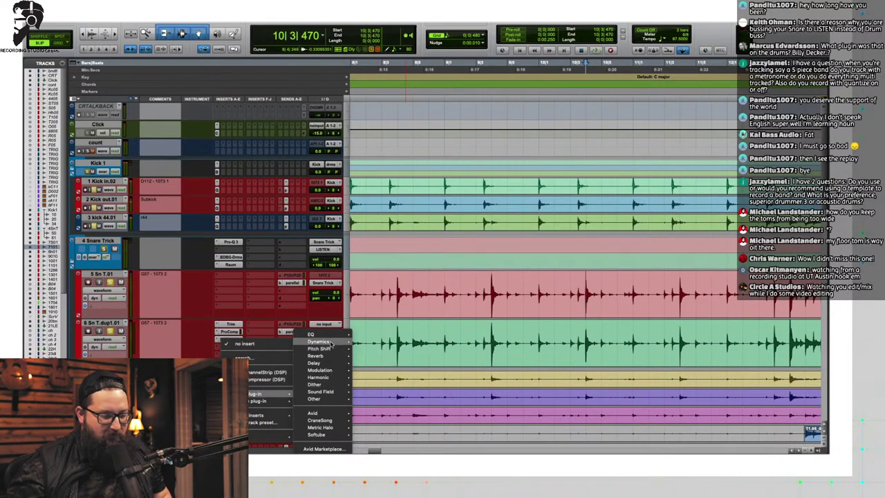
pyautogui.moveTo(331, 343)
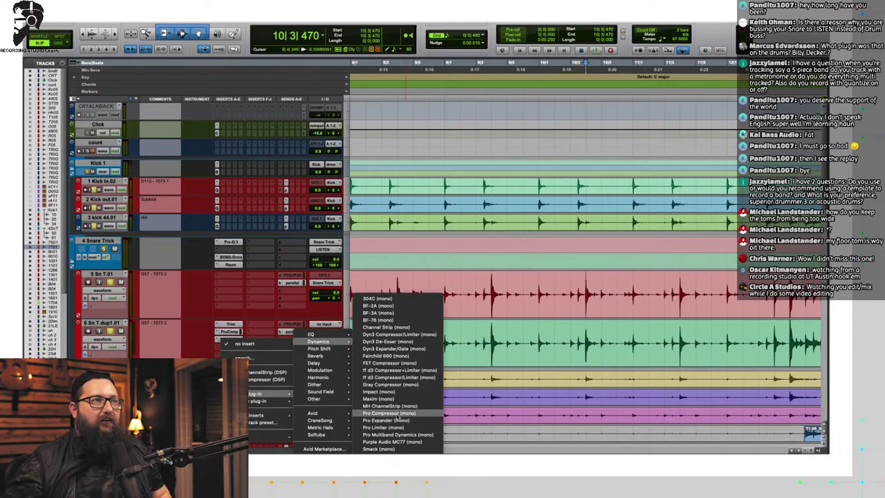
pyautogui.click(396, 413)
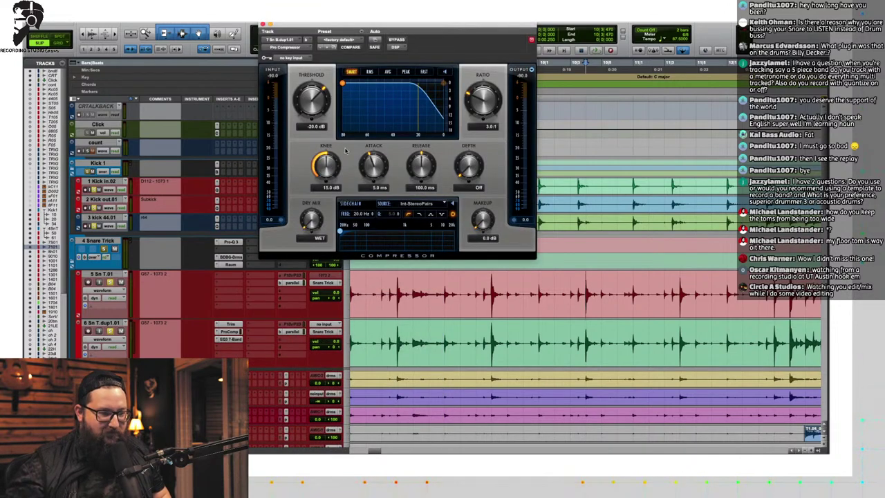
pyautogui.press('space')
pyautogui.moveTo(311, 104); pyautogui.dragTo(280, 250)
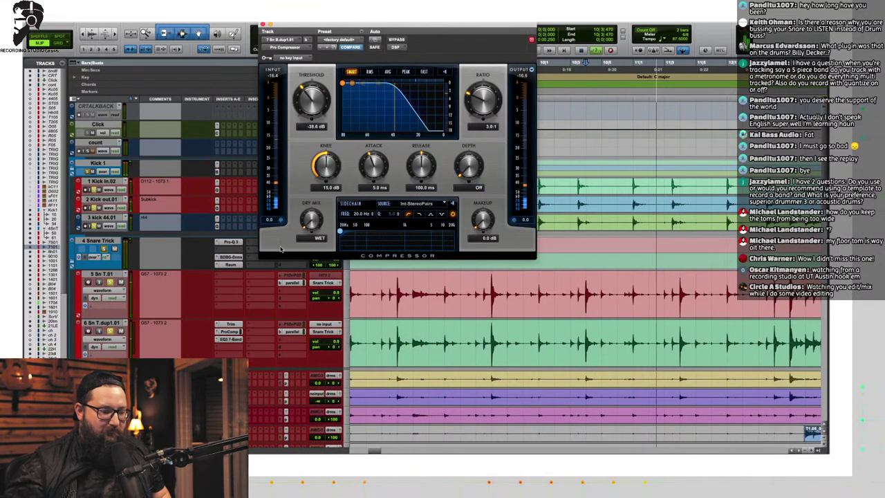
# Step: Replace the duplicated snare bottom's compressor with the native UAD Teletronix LA-2A Legacy (mono), turning Peak Reduction to 100 and raising Gain
pyautogui.click(230, 346)
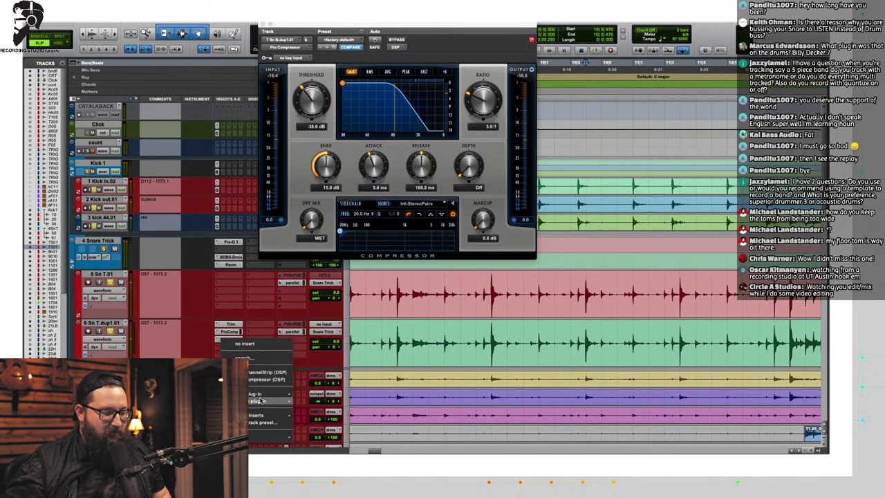
pyautogui.moveTo(327, 399)
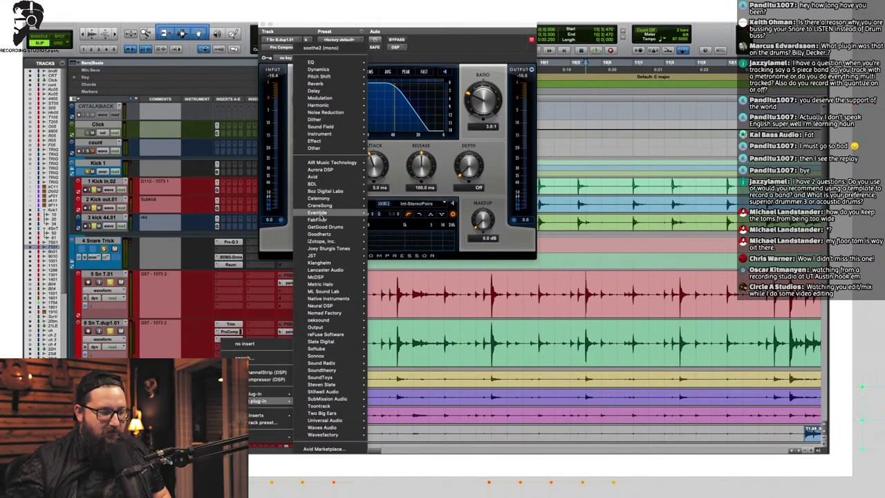
pyautogui.moveTo(324, 69)
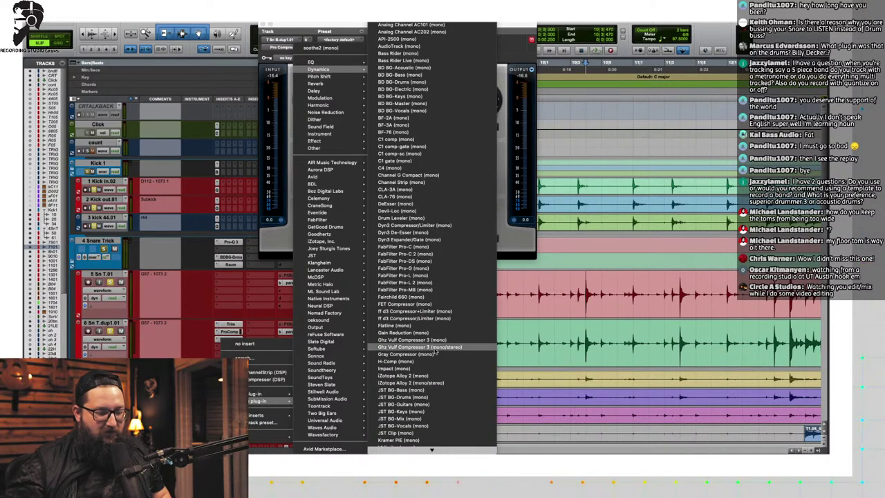
pyautogui.scroll(-4, 431, 389)
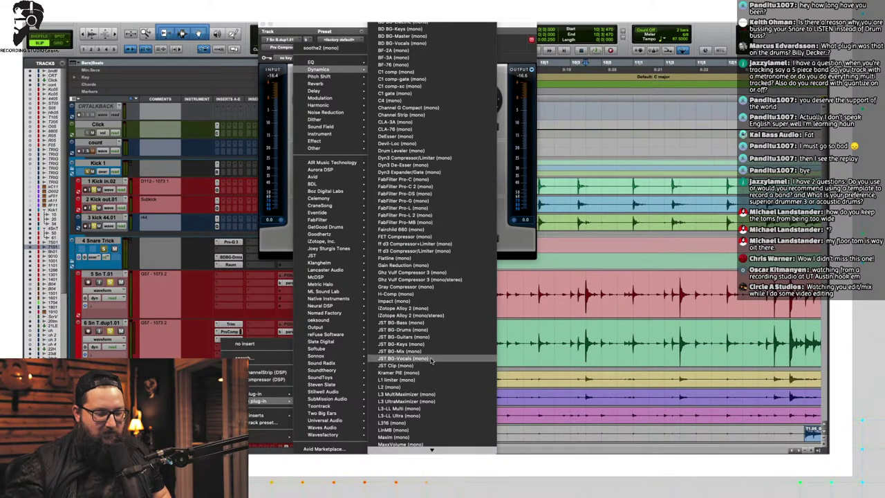
pyautogui.scroll(-12, 432, 363)
pyautogui.scroll(-6, 432, 360)
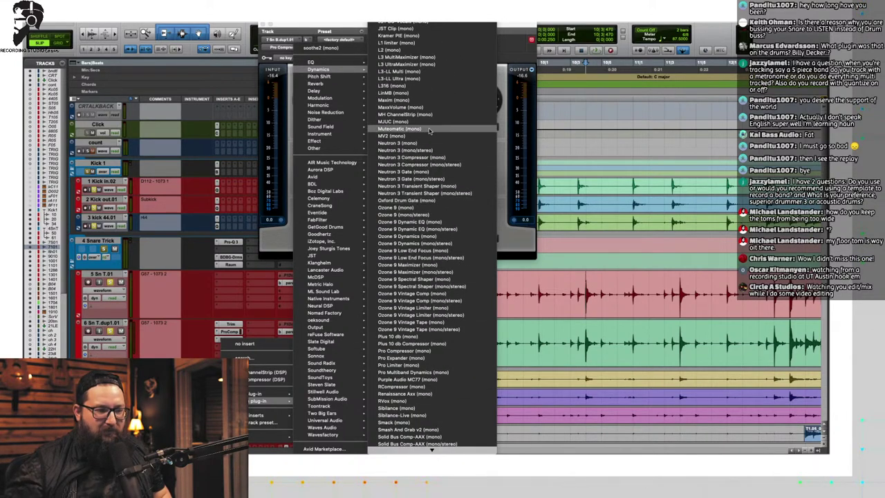
pyautogui.scroll(18, 430, 130)
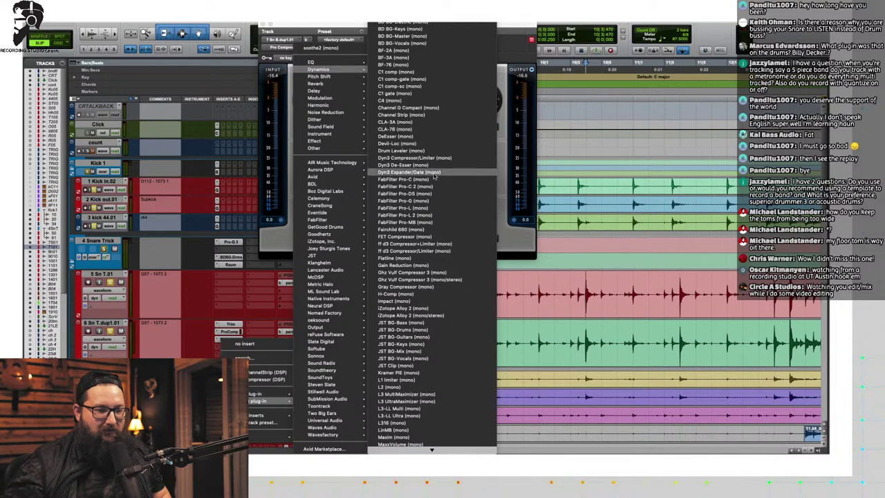
pyautogui.scroll(-20, 439, 207)
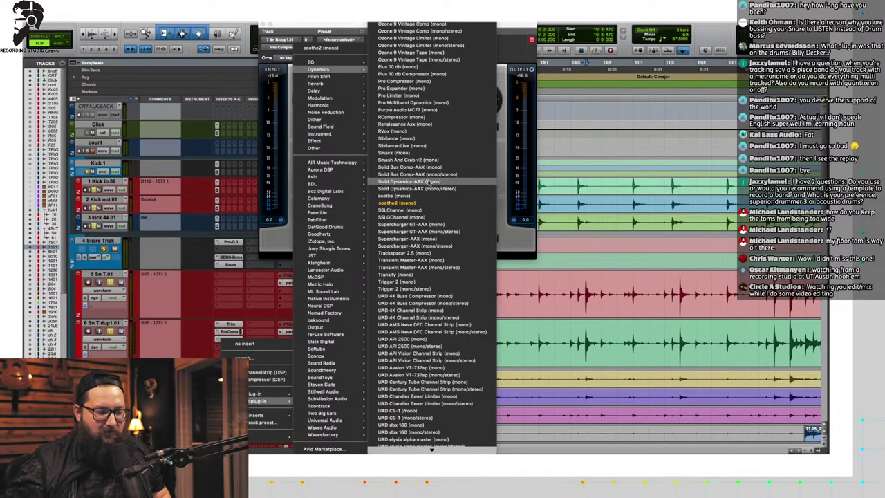
pyautogui.scroll(-18, 445, 299)
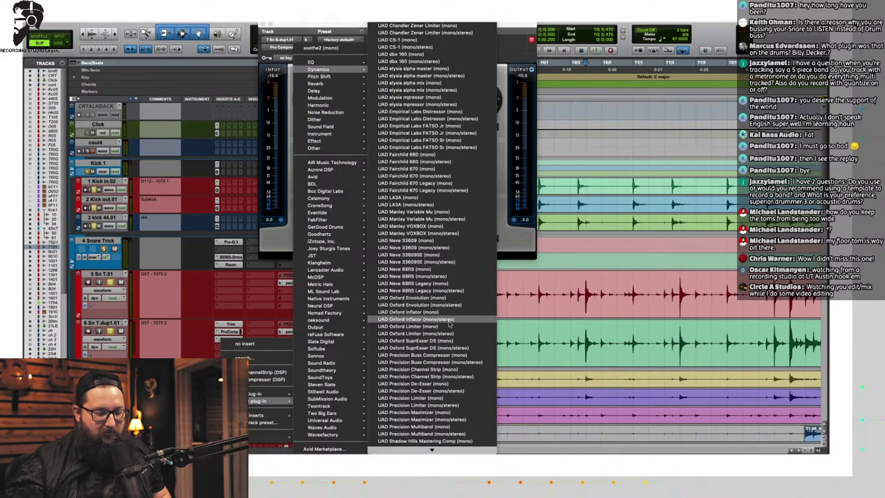
pyautogui.scroll(-10, 445, 322)
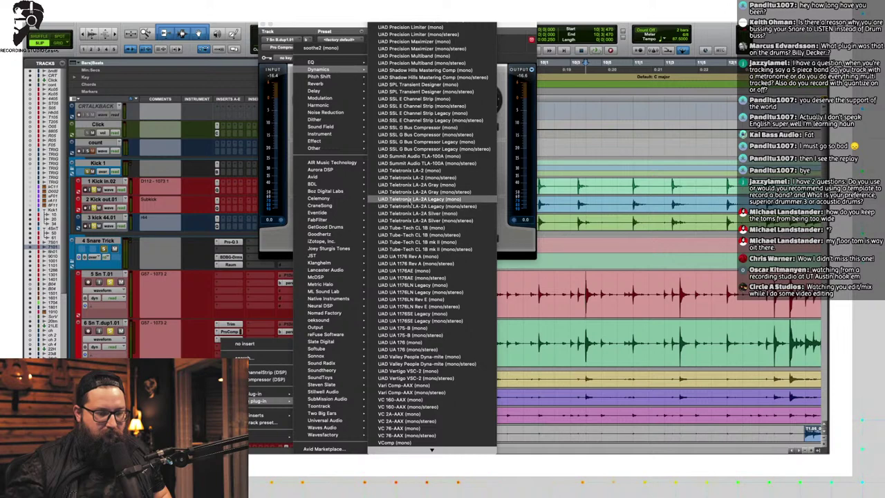
pyautogui.click(410, 201)
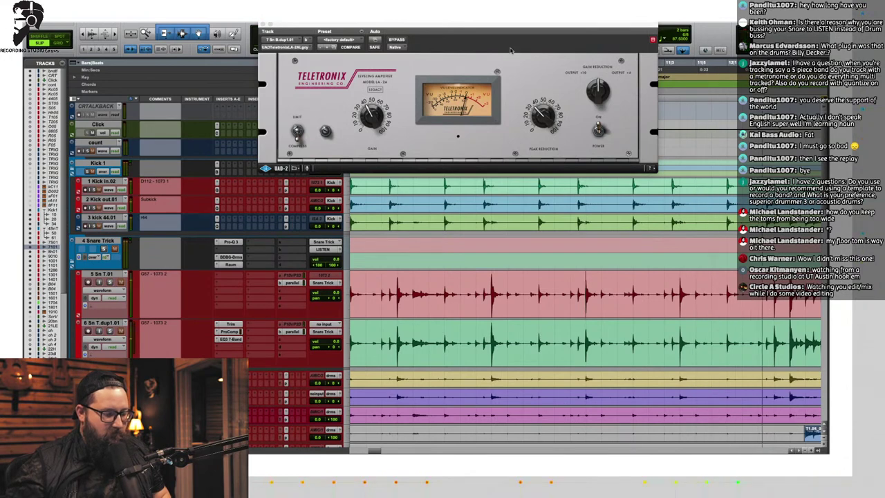
pyautogui.moveTo(542, 117); pyautogui.dragTo(555, 57)
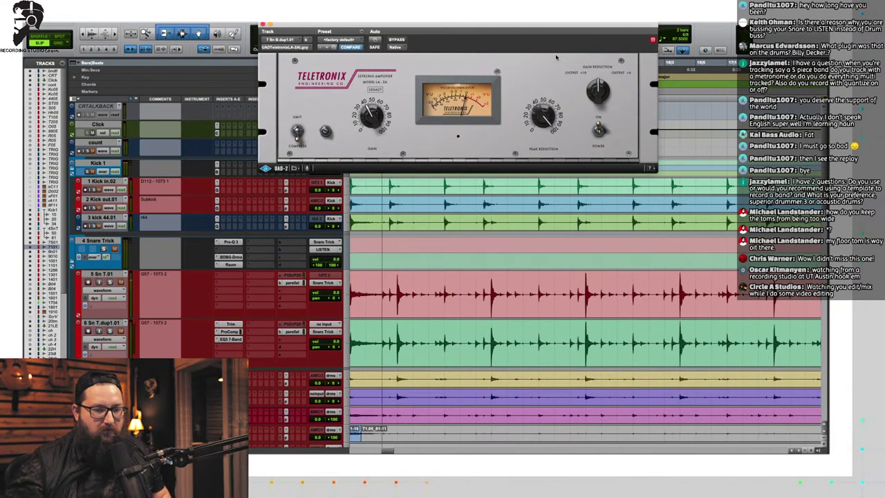
pyautogui.moveTo(371, 126)
pyautogui.mouseDown()
pyautogui.moveTo(369, 103)
pyautogui.moveTo(371, 117)
pyautogui.mouseUp()
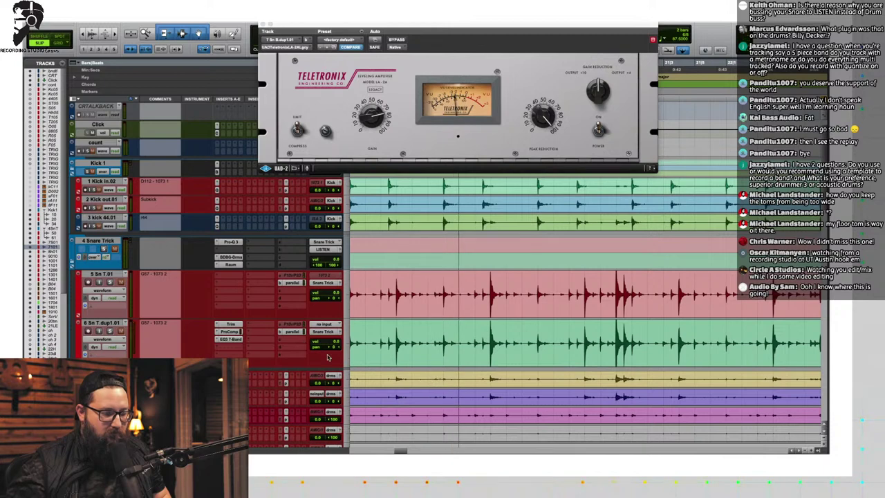
# Step: Insert the native Raum (mono/stereo) reverb in an empty slot on the duplicated snare bottom track
pyautogui.click(239, 345)
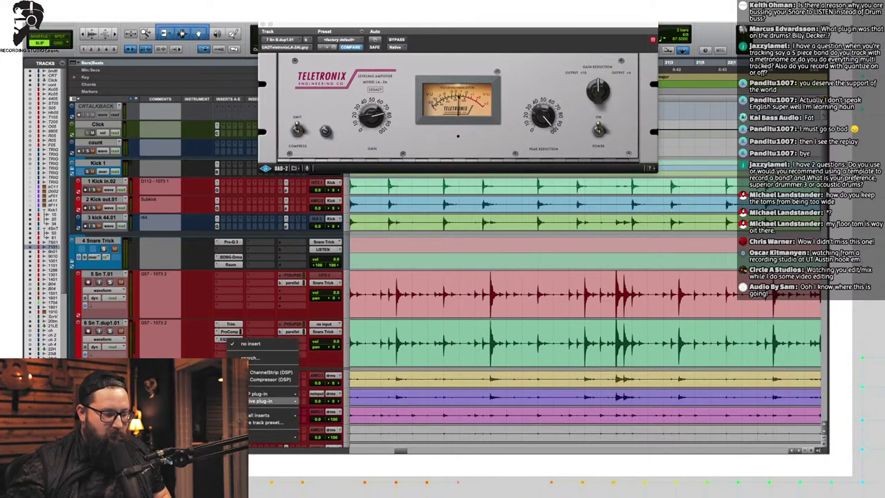
pyautogui.moveTo(292, 415)
pyautogui.moveTo(330, 81)
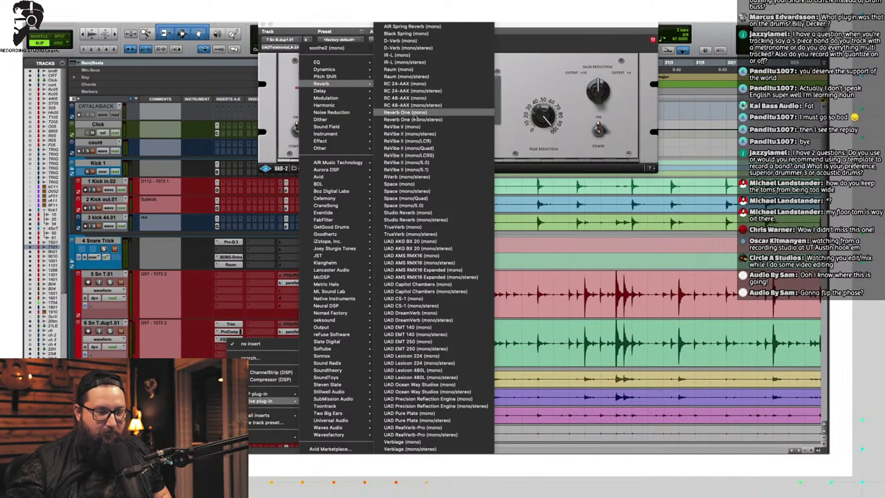
pyautogui.click(420, 76)
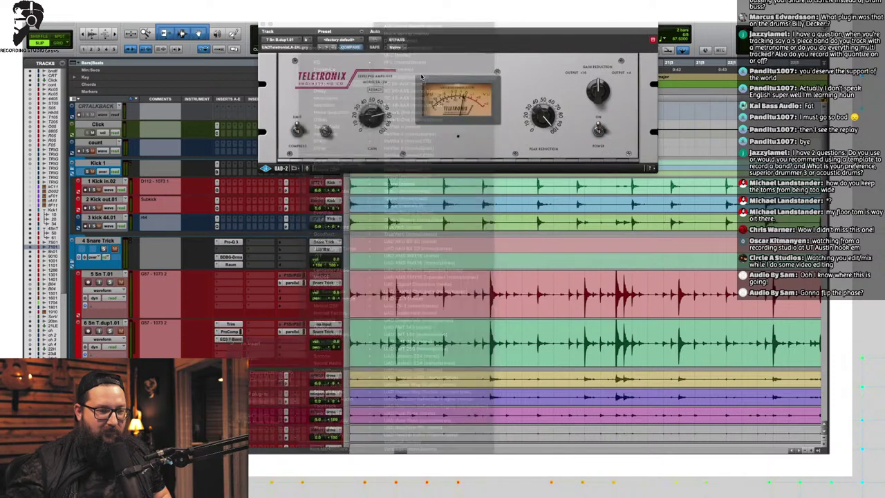
# Step: Load Raum's Small factory preset Studio Drums and set its High Cut to 6.37 kHz
pyautogui.click(364, 70)
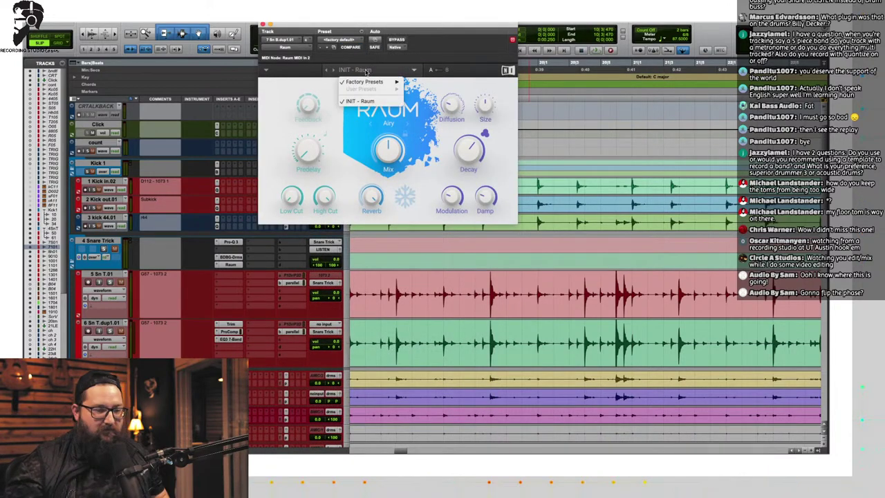
pyautogui.moveTo(368, 83)
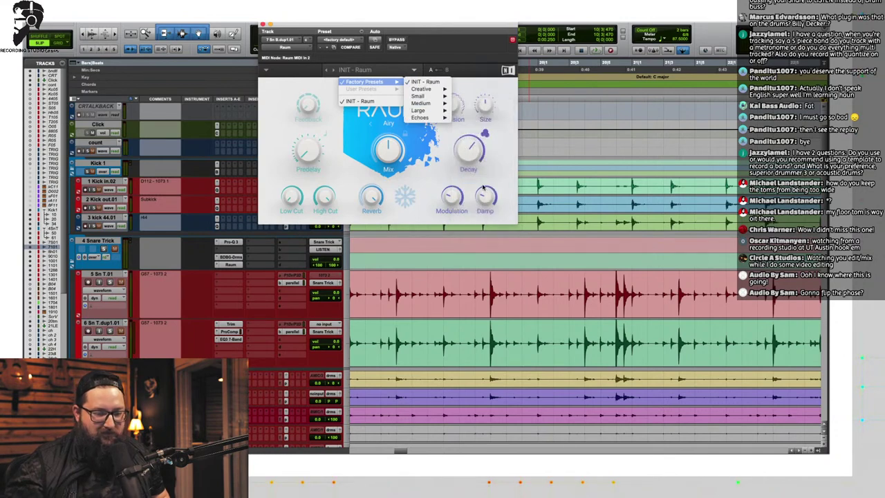
pyautogui.moveTo(412, 96)
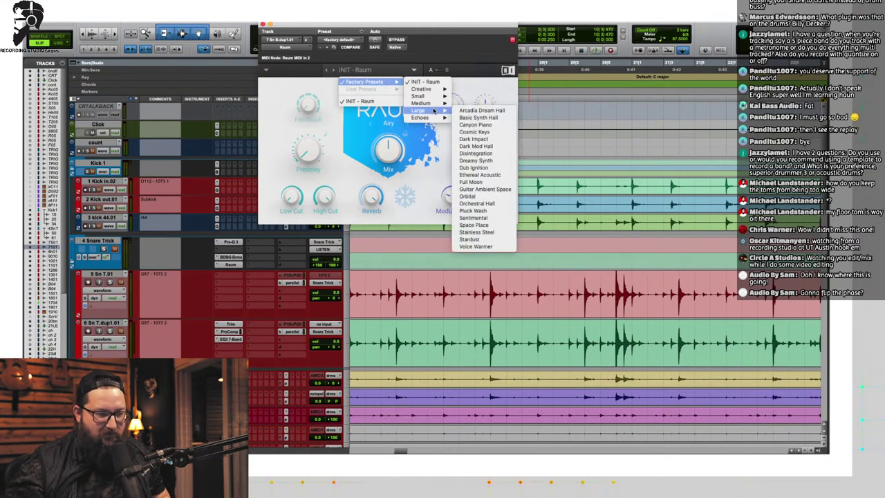
pyautogui.moveTo(434, 105)
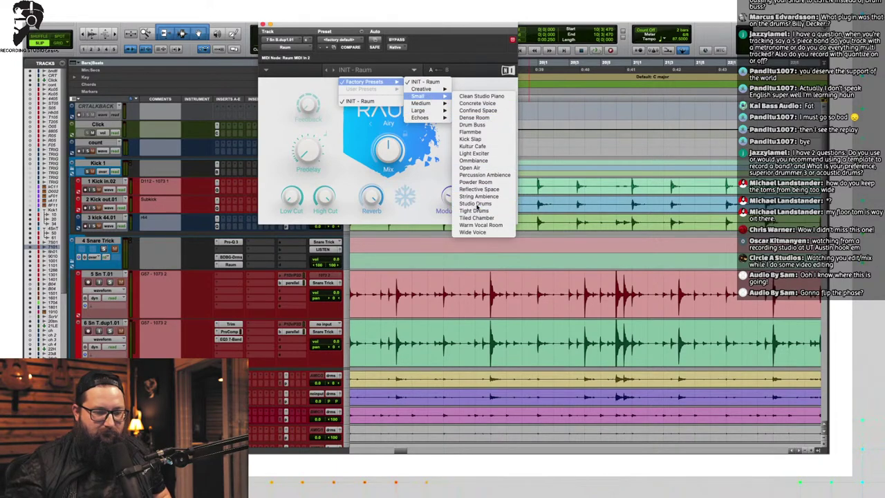
pyautogui.click(476, 204)
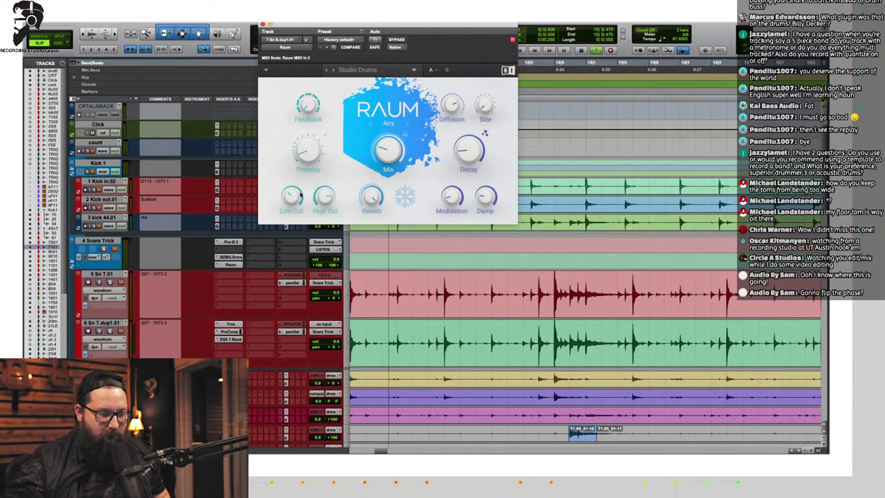
pyautogui.moveTo(323, 195); pyautogui.dragTo(322, 222)
# Step: Replace Raum with the DSP Studio Reverb (mono/stereo) on the duplicated snare bottom track
pyautogui.click(290, 49)
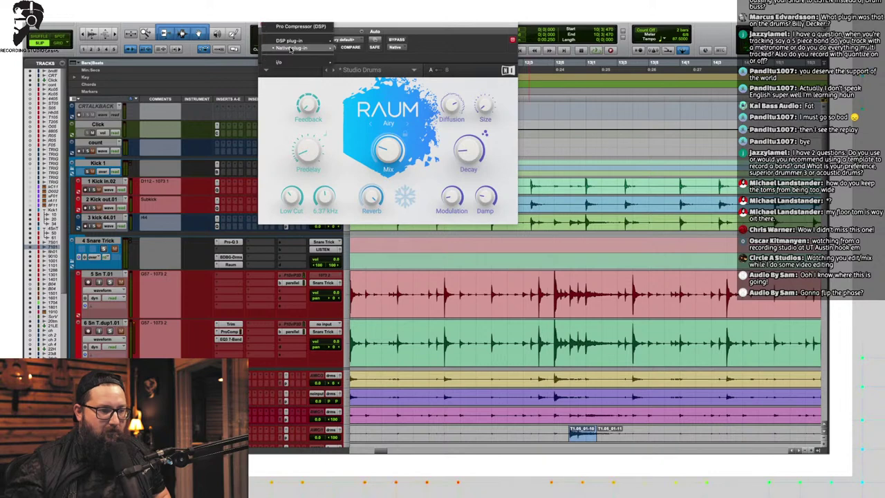
pyautogui.moveTo(294, 48)
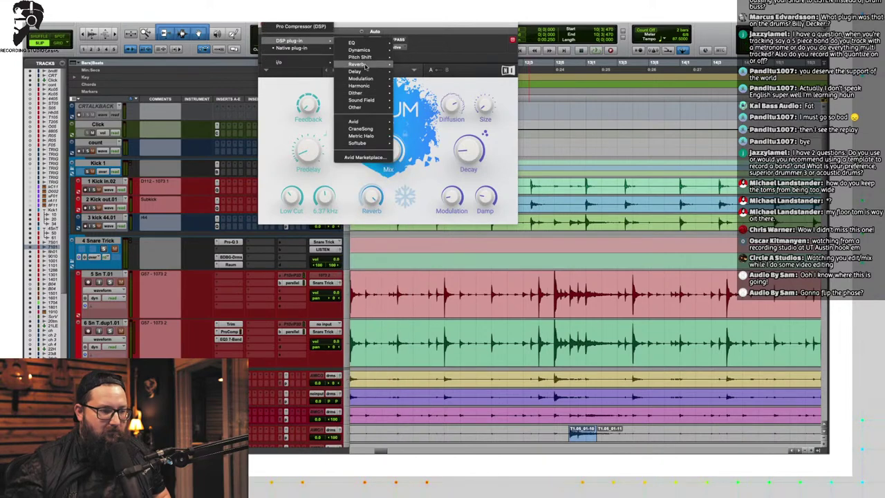
pyautogui.moveTo(359, 63)
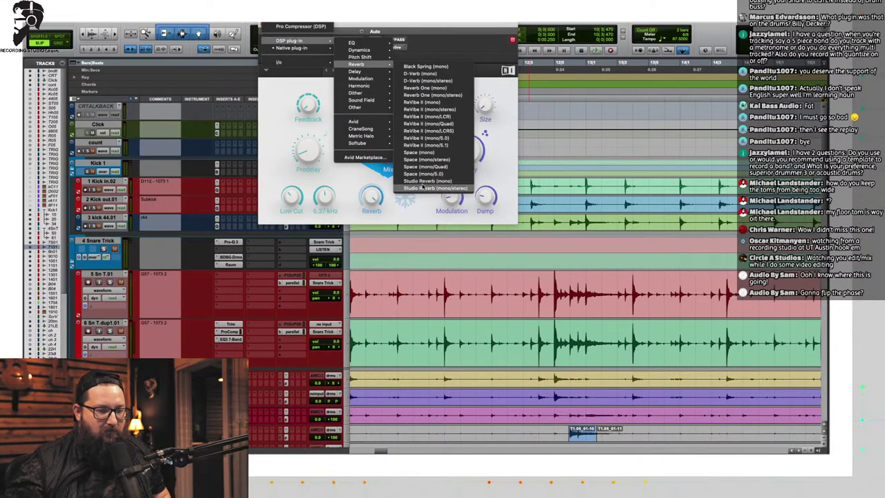
pyautogui.click(423, 188)
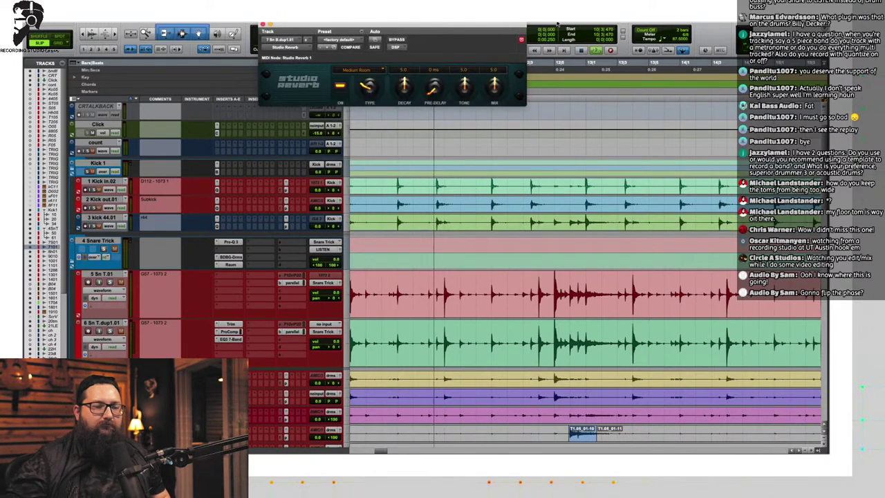
# Step: Set Studio Reverb's pre-delay to 64 ms and its mix to 6.9 during playback
pyautogui.moveTo(497, 85); pyautogui.dragTo(497, 50)
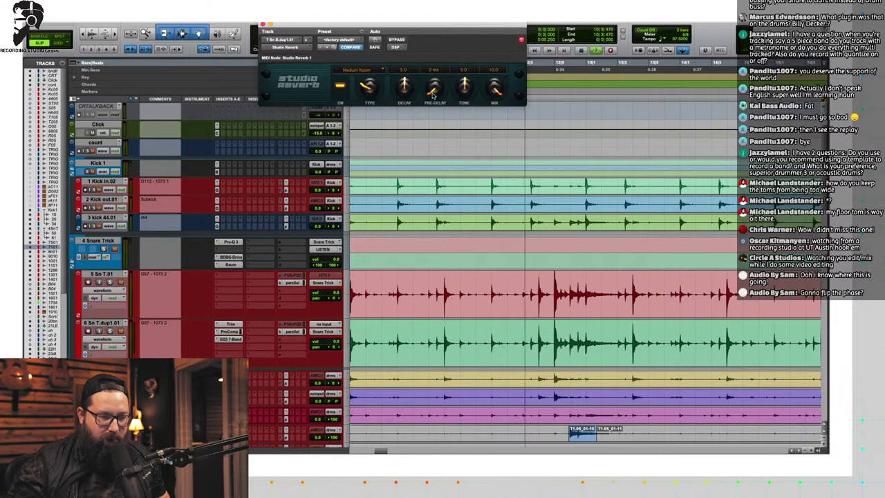
pyautogui.moveTo(435, 88); pyautogui.dragTo(436, 72)
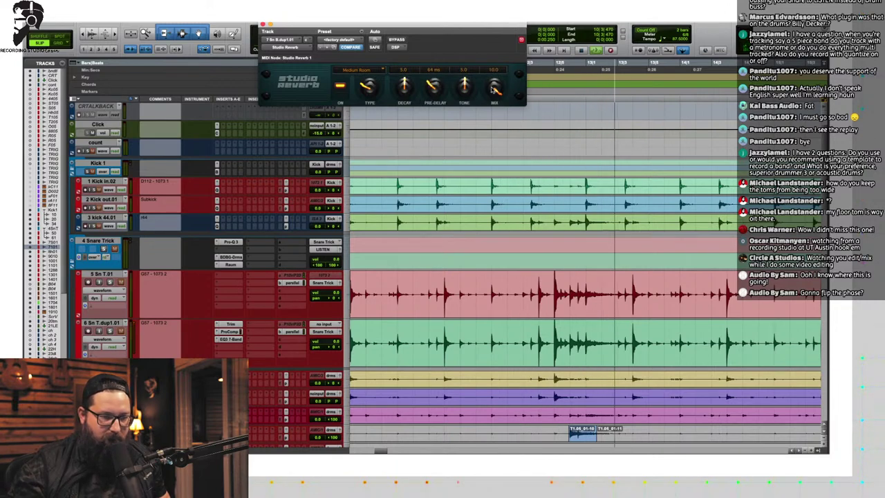
pyautogui.moveTo(495, 87); pyautogui.dragTo(488, 107)
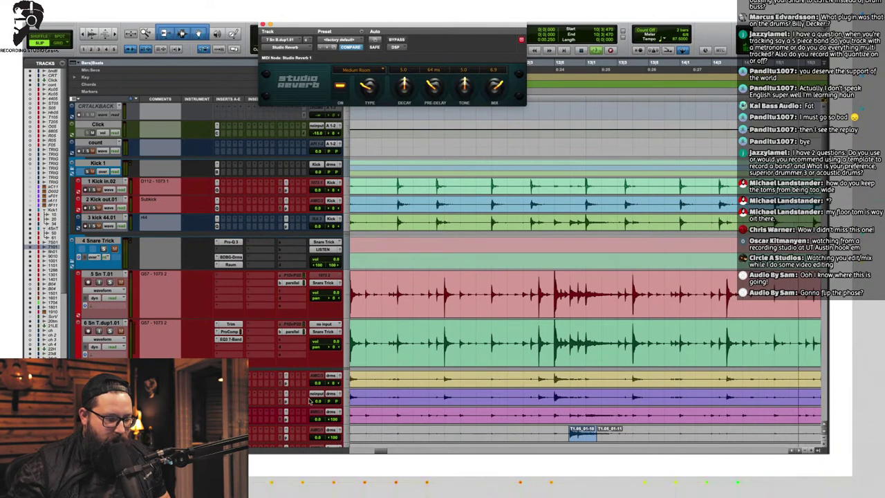
# Step: Pull the volume of the compressed and reverberated snare bottom duplicate back down to −∞
pyautogui.moveTo(319, 399); pyautogui.dragTo(316, 416)
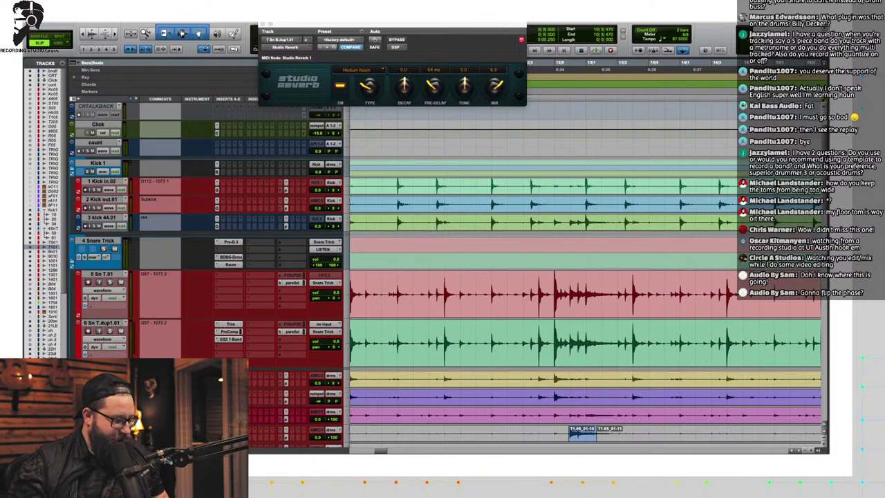
pyautogui.scroll(-5, 106, 278)
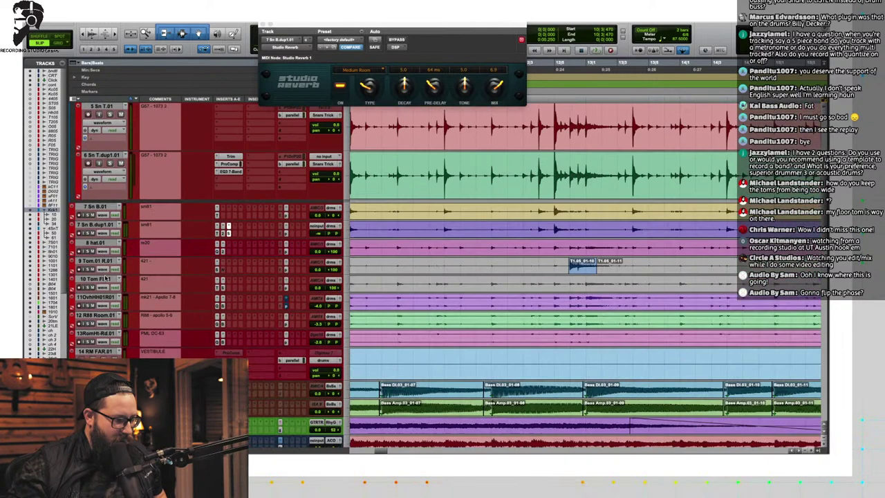
# Step: Select the drum tracks through 14 RM FAR.01 and raise the duplicated snare bottom's volume to −9.2 dB during playback
pyautogui.keyDown('shift'); pyautogui.click(96, 402); pyautogui.keyUp('shift')
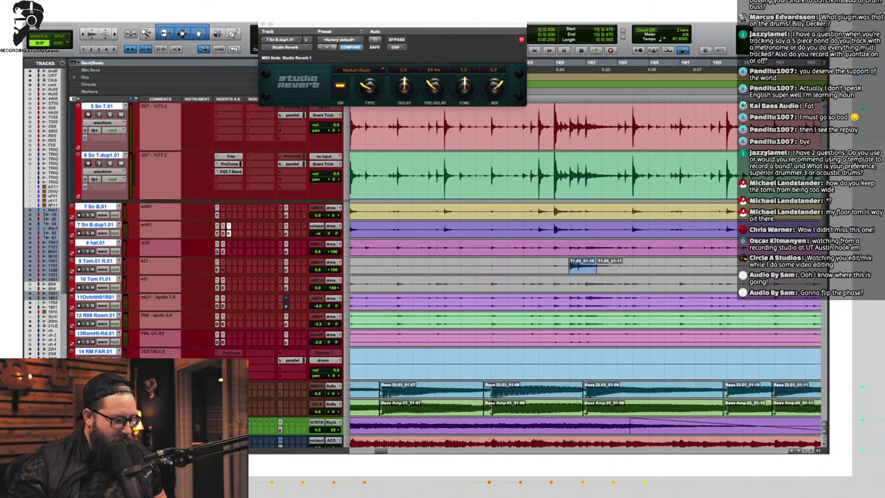
pyautogui.scroll(3, 192, 268)
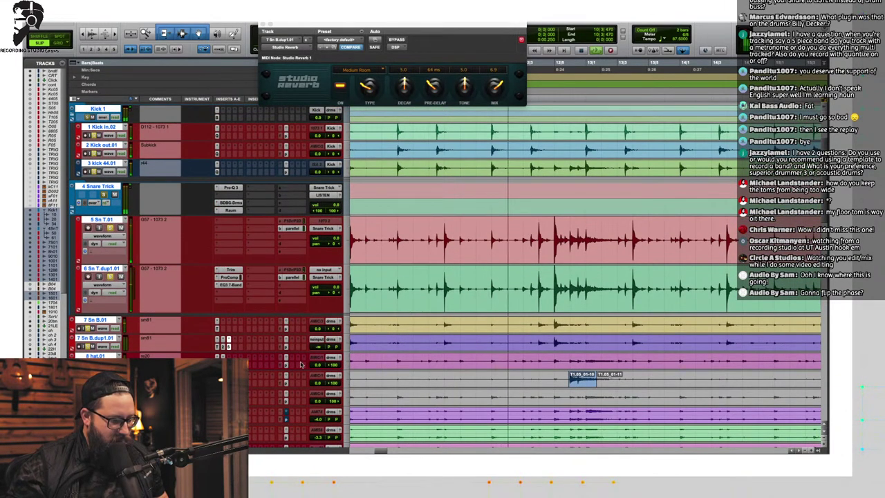
pyautogui.moveTo(322, 349); pyautogui.dragTo(320, 325)
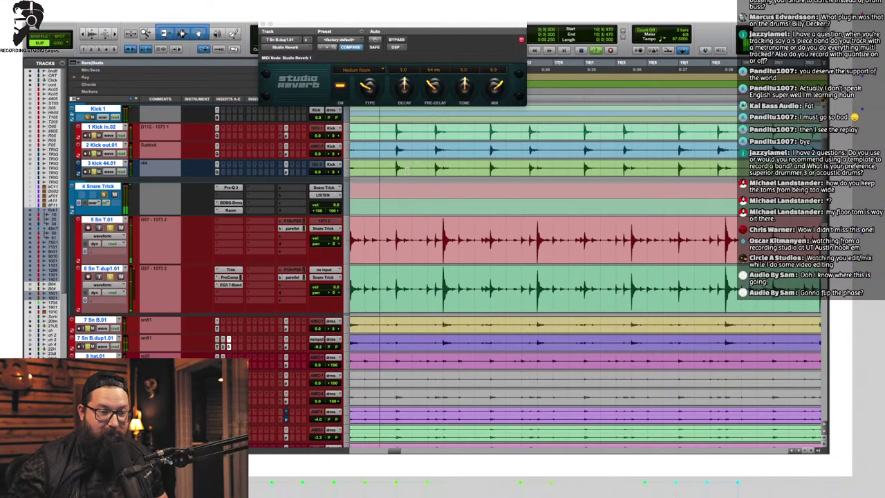
# Step: Deactivate the LA-2A on the duplicated snare bottom track and insert BusDriver (mono) ahead of the reverb
pyautogui.click(231, 344)
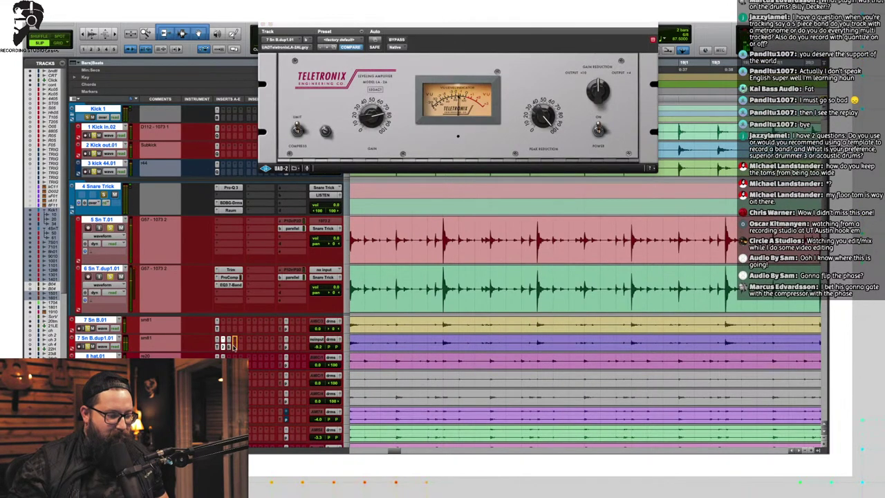
pyautogui.click(226, 344)
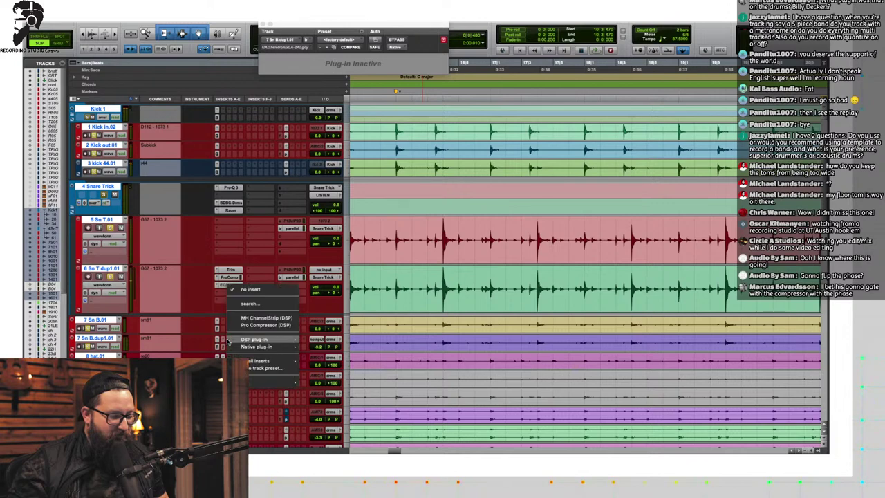
pyautogui.moveTo(259, 348)
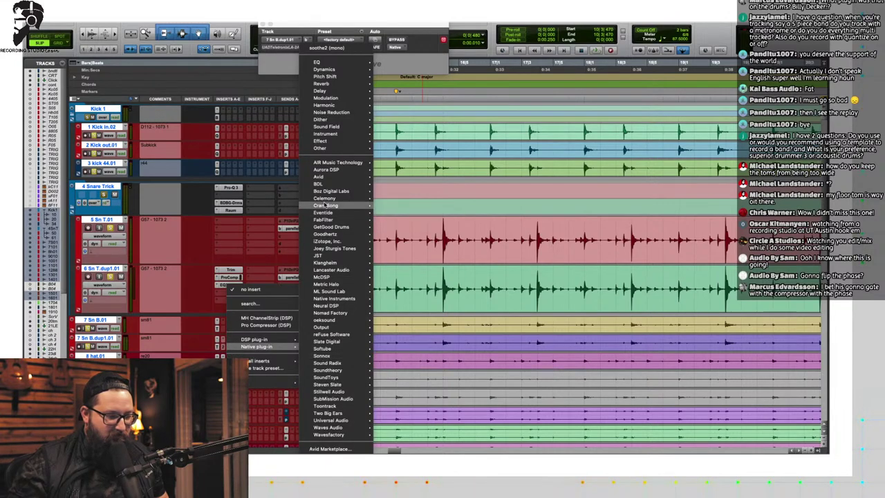
pyautogui.click(266, 307)
pyautogui.write('bu')
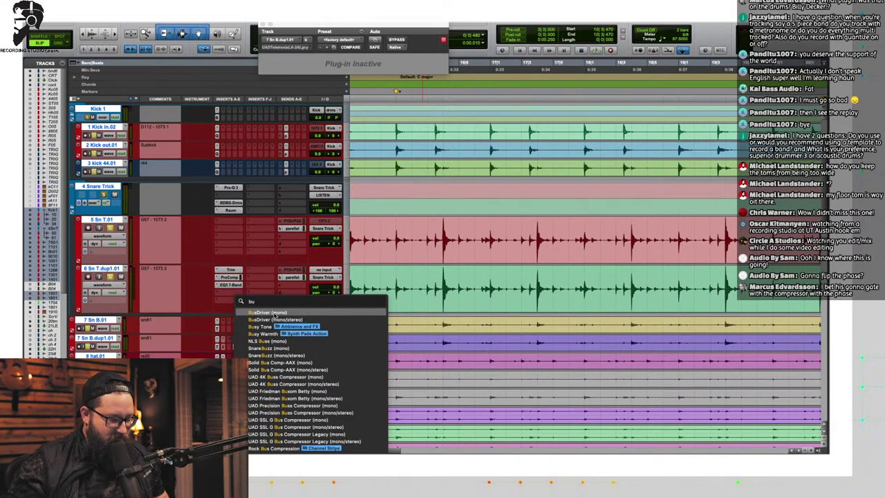
pyautogui.click(274, 312)
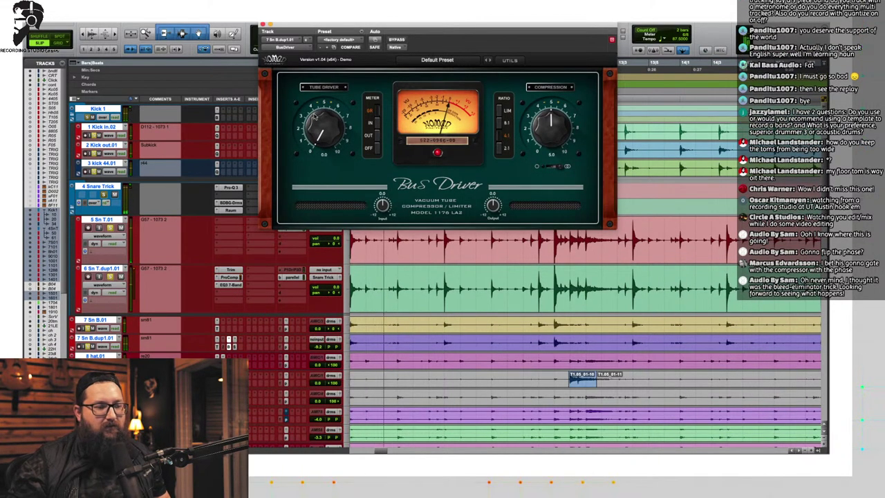
# Step: Set BusDriver's tube driver to 10.0, its input to 12.0 and its compression to 6.4
pyautogui.moveTo(315, 118); pyautogui.dragTo(325, 97)
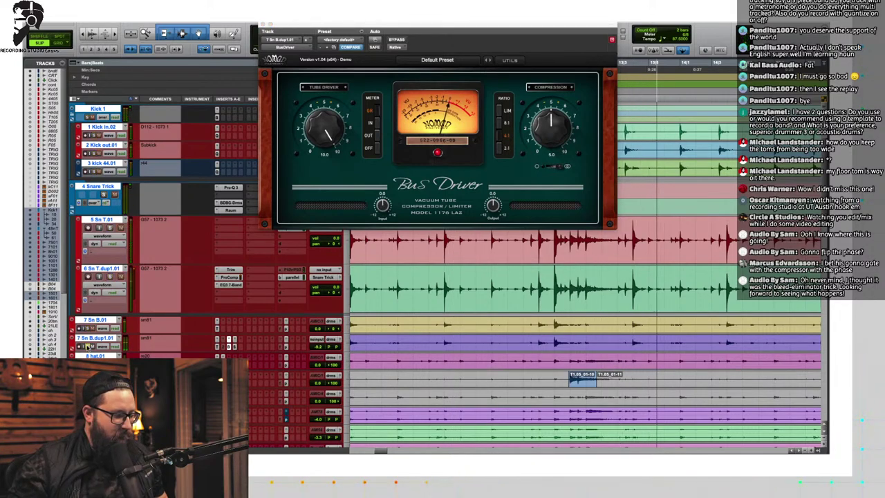
pyautogui.click(379, 204)
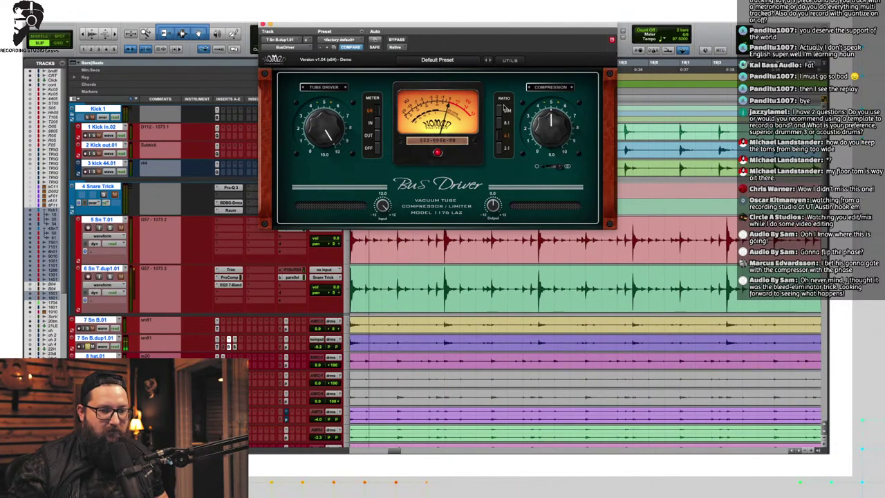
pyautogui.moveTo(553, 125); pyautogui.dragTo(556, 121)
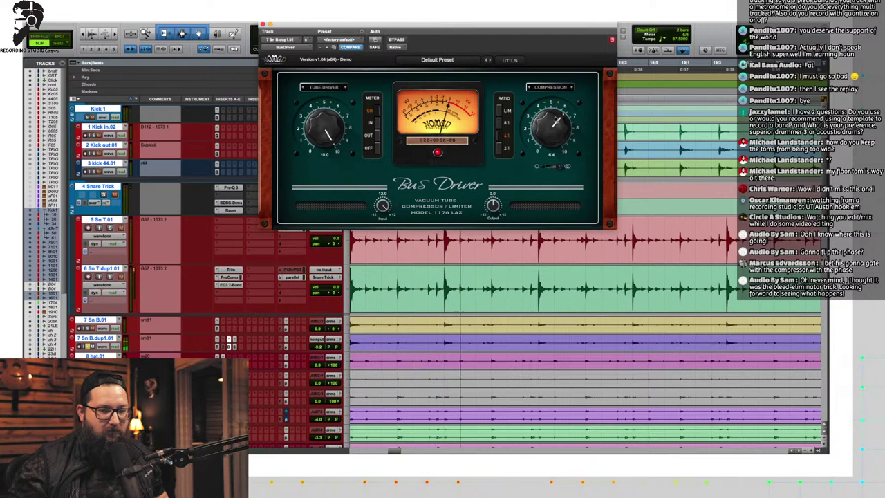
# Step: Try BusDriver's drum preset [AS] - Snare Bite with the tube driver at 8.6, input at 12.0 and a 4:1 ratio
pyautogui.click(436, 60)
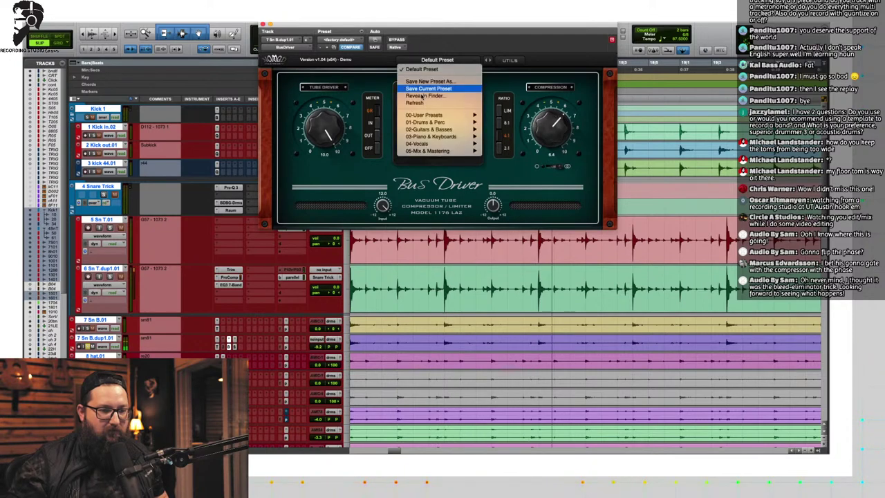
pyautogui.moveTo(430, 122)
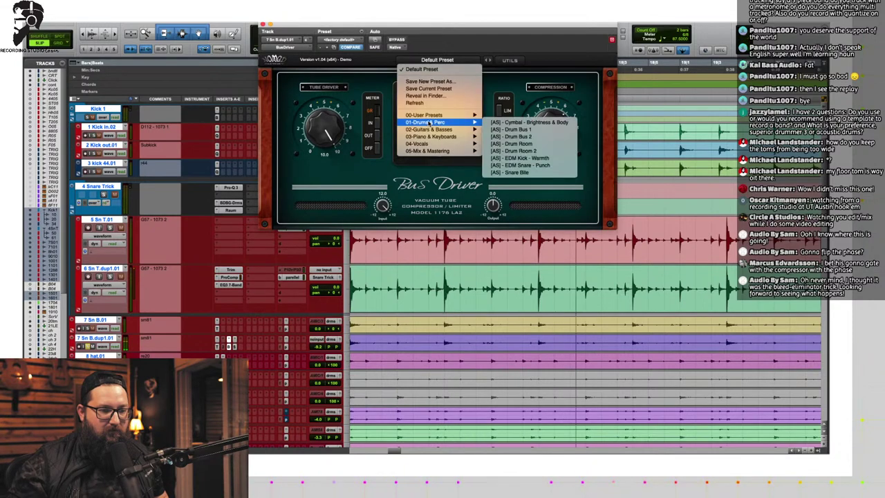
pyautogui.click(511, 173)
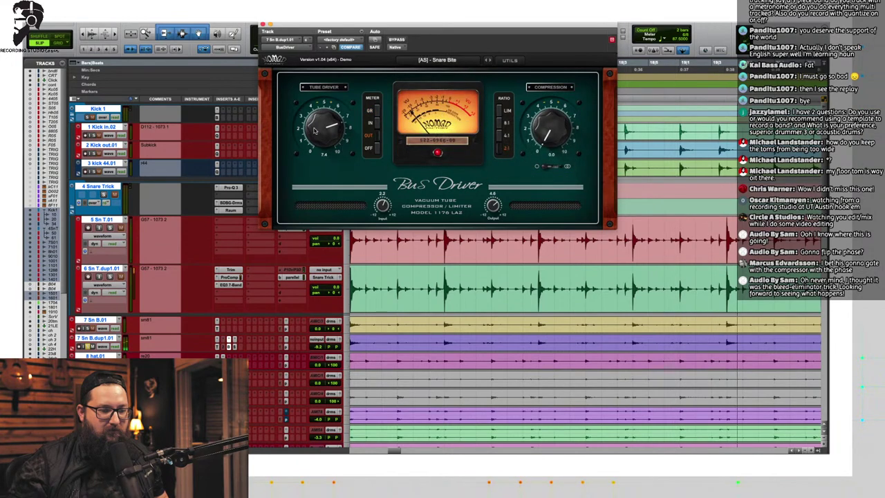
pyautogui.moveTo(331, 99); pyautogui.dragTo(331, 117)
pyautogui.press('space')
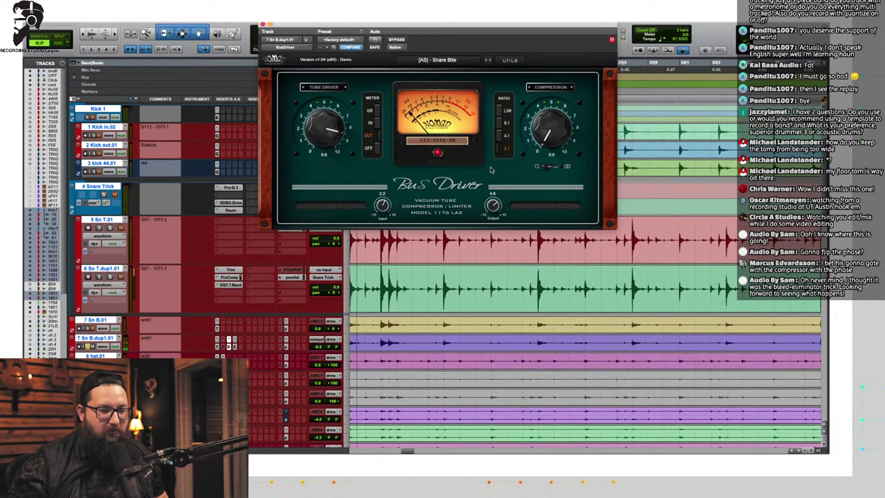
pyautogui.moveTo(382, 204); pyautogui.dragTo(387, 177)
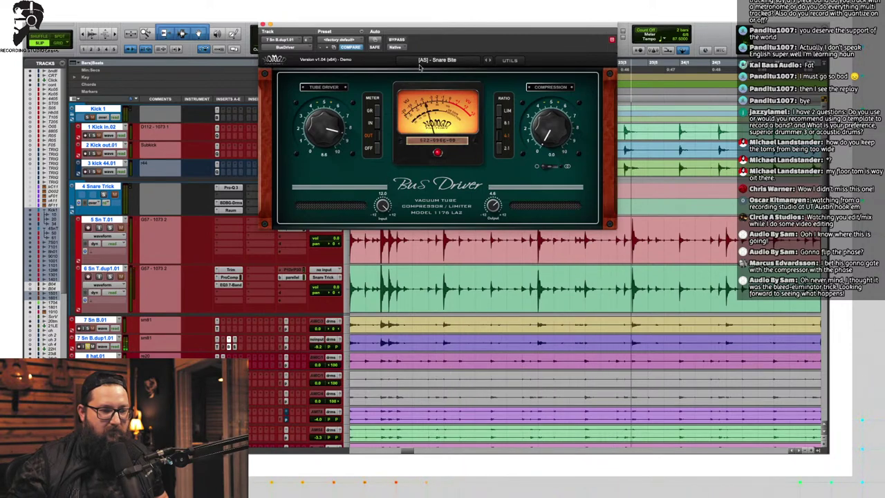
# Step: Reset BusDriver to its factory default, then set tube driver to 10.0, input to 6.1, compression to 10.0 and the meter to GR
pyautogui.click(341, 40)
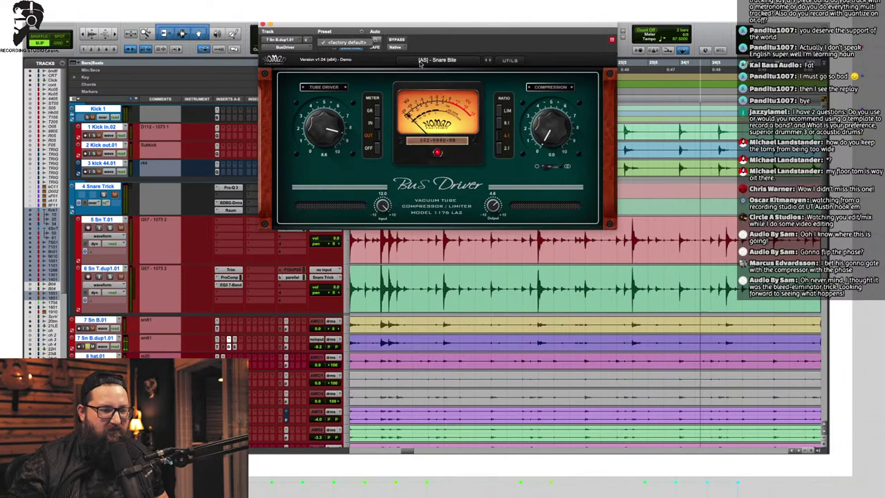
pyautogui.click(345, 42)
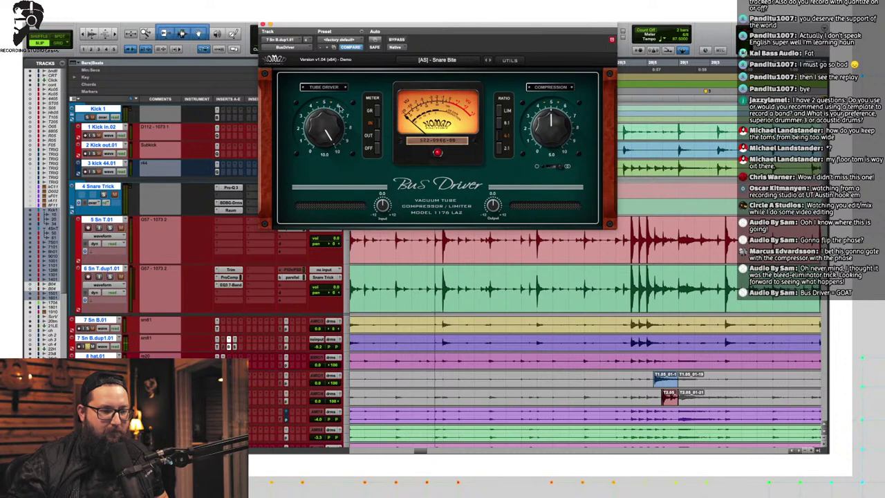
pyautogui.click(376, 136)
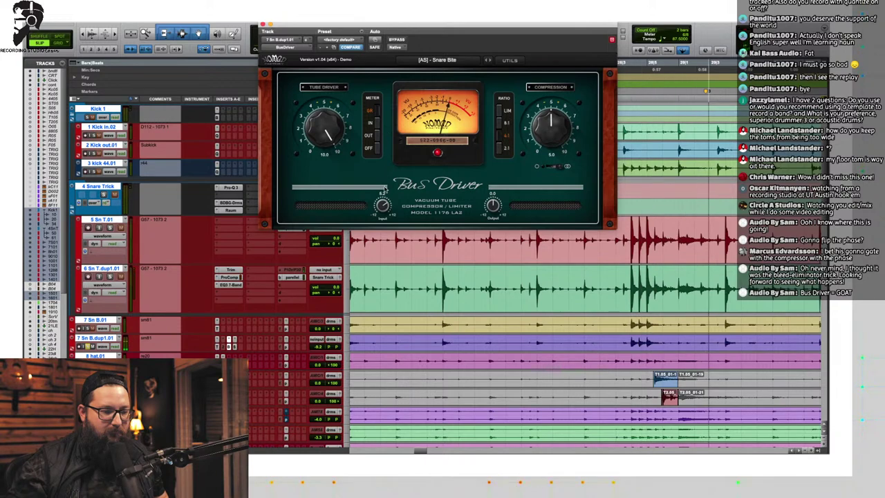
pyautogui.moveTo(551, 132); pyautogui.dragTo(552, 100)
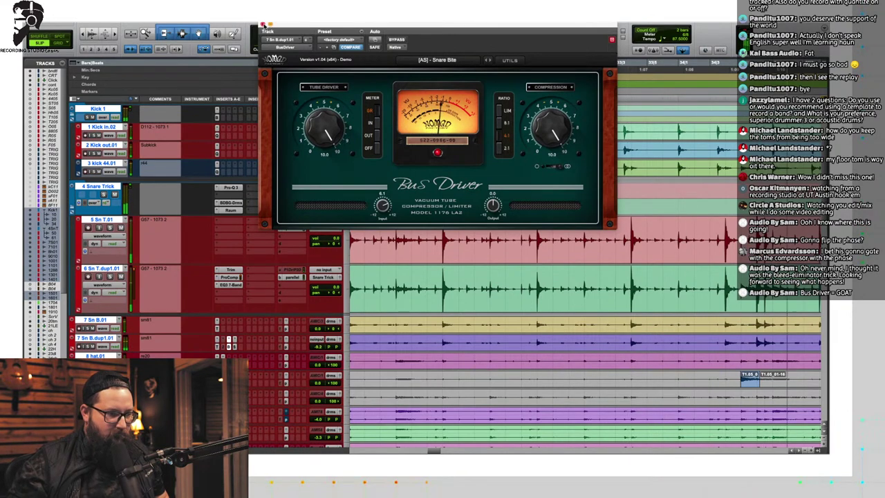
# Step: Raise the duplicated snare bottom's volume to −1.3 dB and change its Studio Reverb type to Large Theater
pyautogui.click(262, 25)
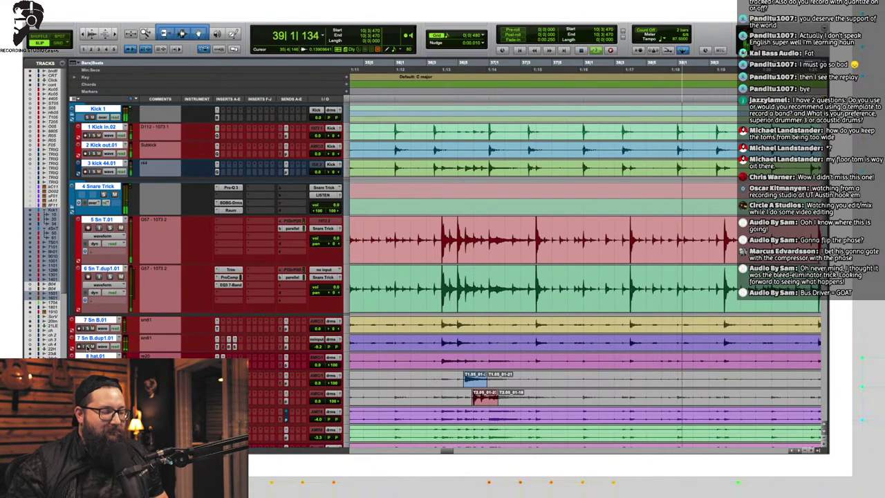
pyautogui.moveTo(317, 346); pyautogui.dragTo(316, 344)
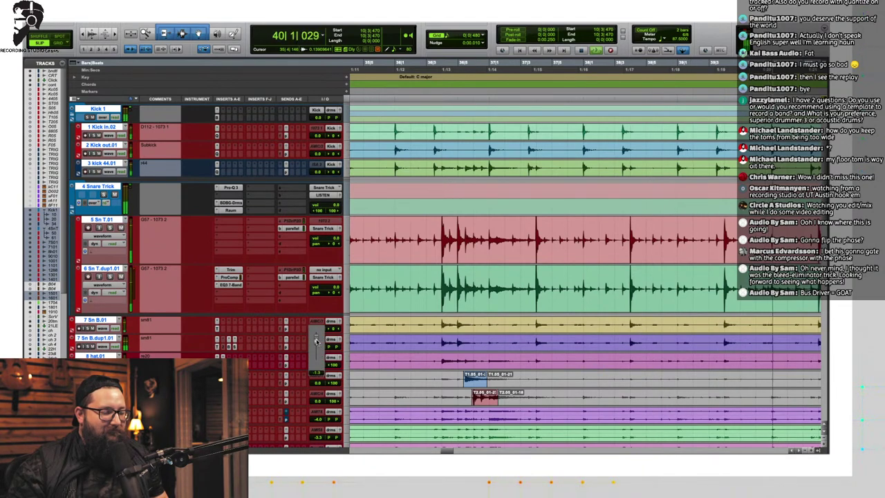
pyautogui.click(235, 344)
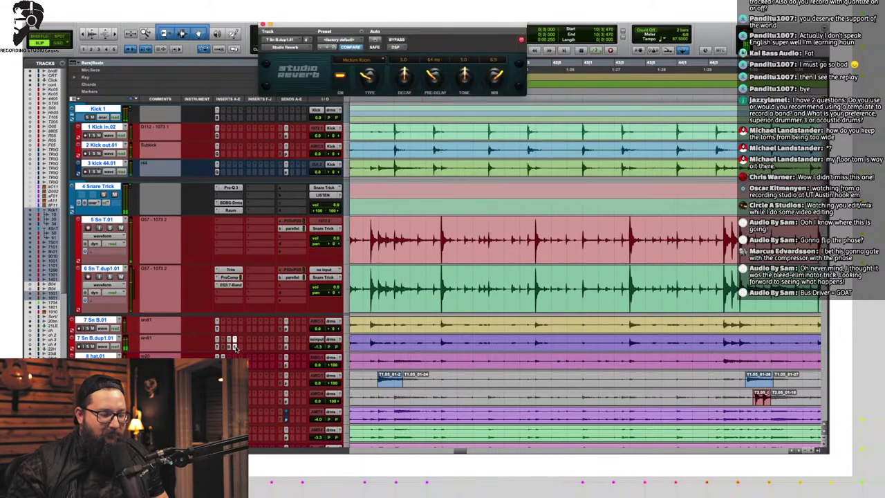
pyautogui.click(366, 61)
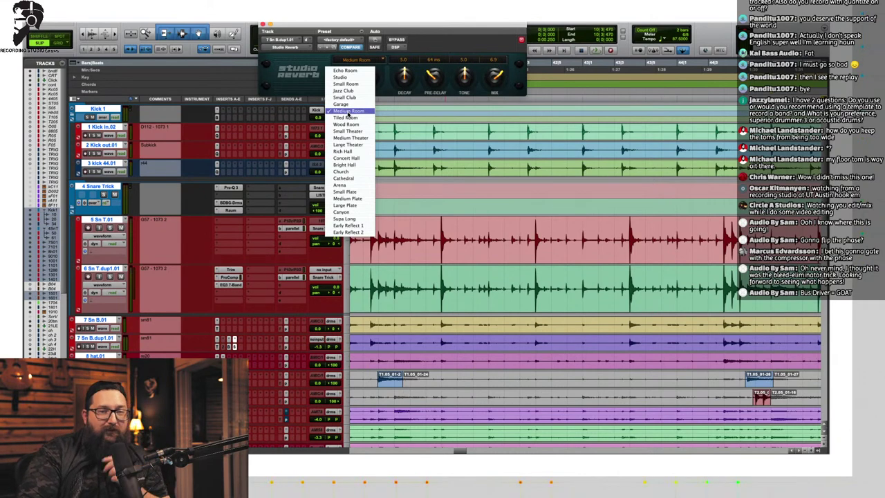
pyautogui.click(359, 144)
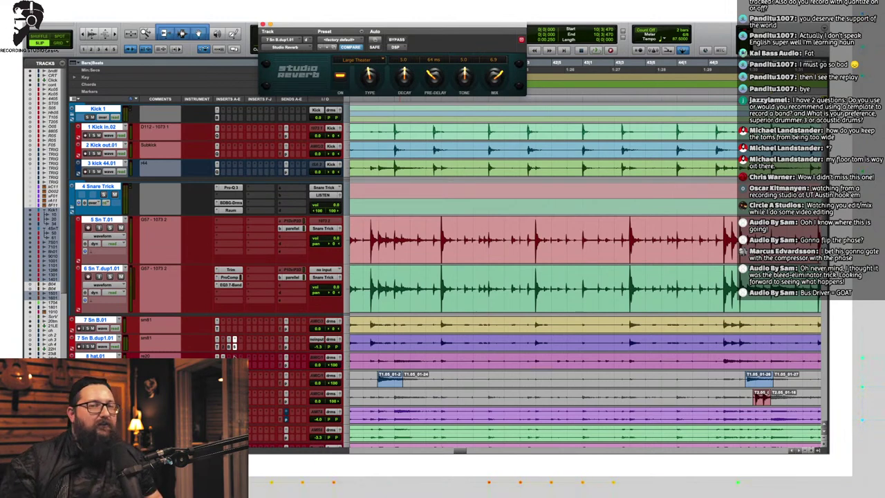
# Step: Set BusDriver's ratio to LIM on the duplicated snare bottom track
pyautogui.click(235, 347)
pyautogui.click(229, 346)
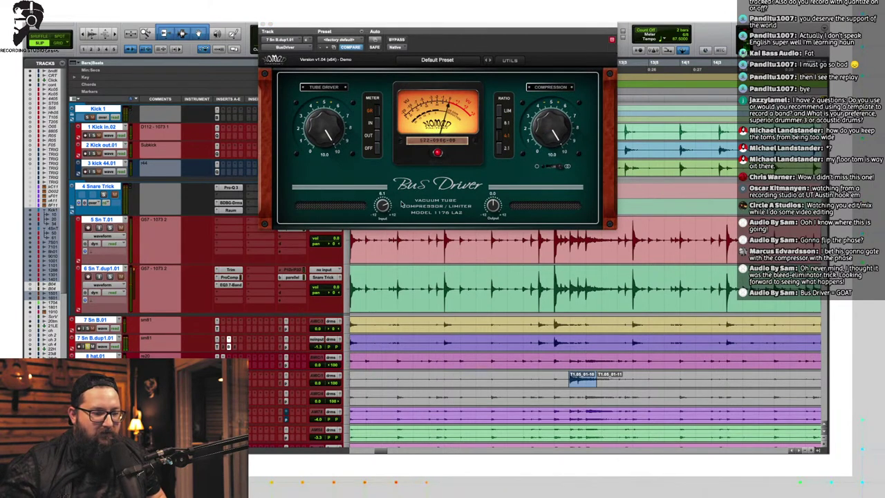
pyautogui.click(500, 112)
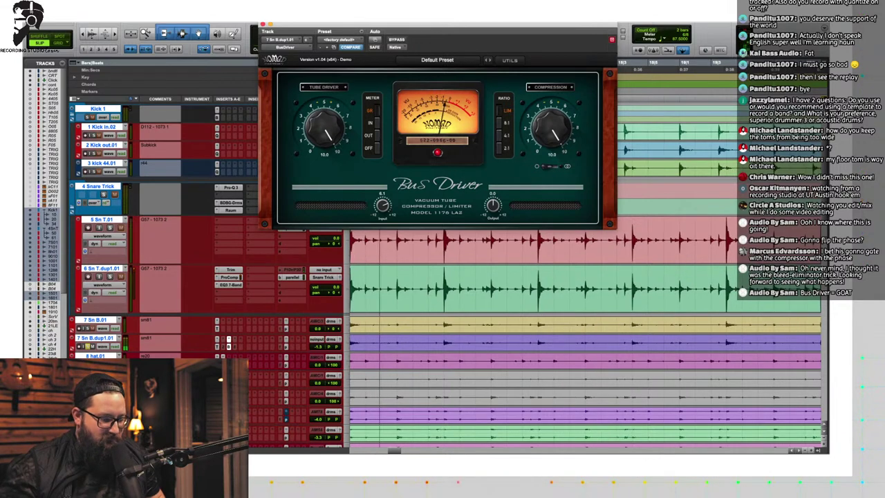
# Step: Change the Studio Reverb type to Small Theater and settle its mix at 4.8 during playback
pyautogui.click(235, 348)
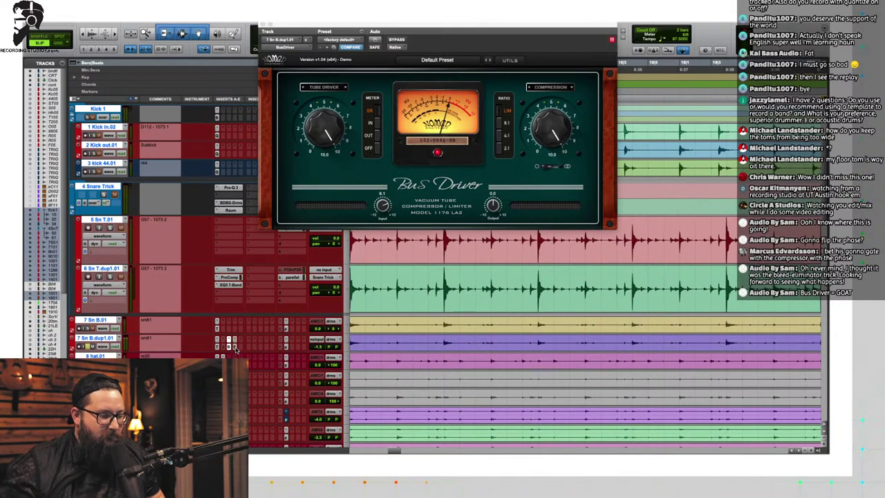
pyautogui.click(235, 347)
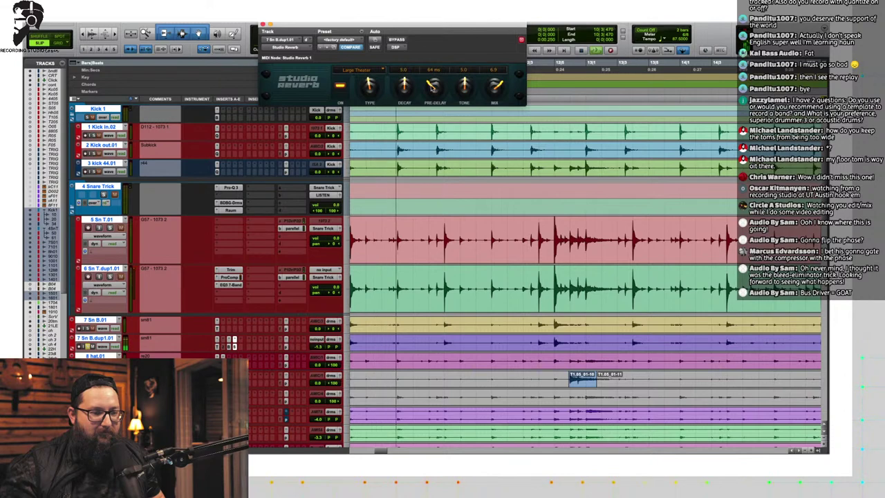
pyautogui.moveTo(496, 86); pyautogui.dragTo(487, 125)
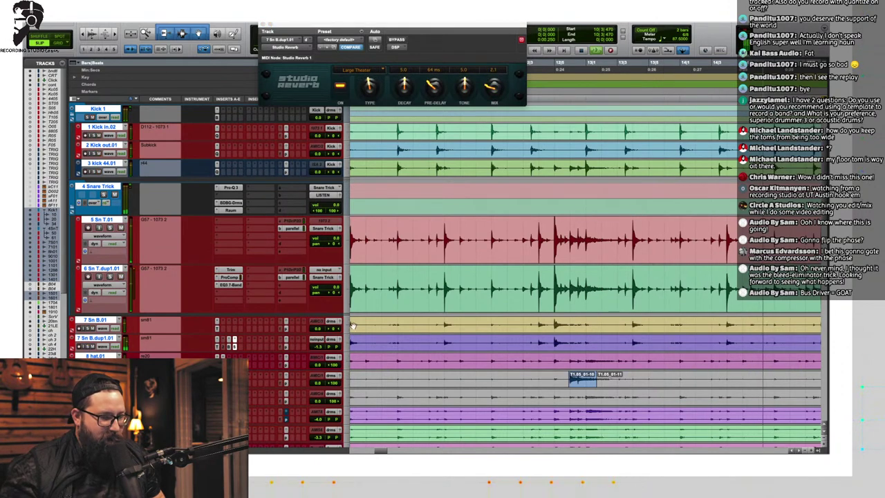
pyautogui.click(355, 69)
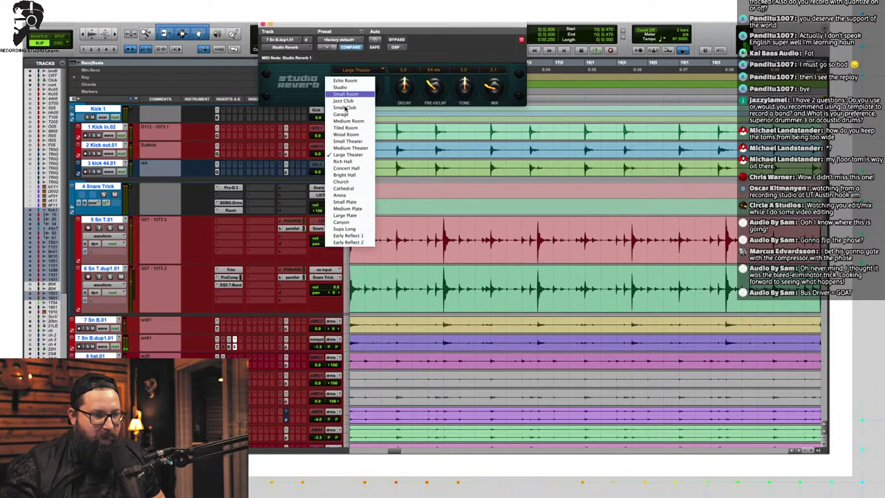
pyautogui.click(346, 142)
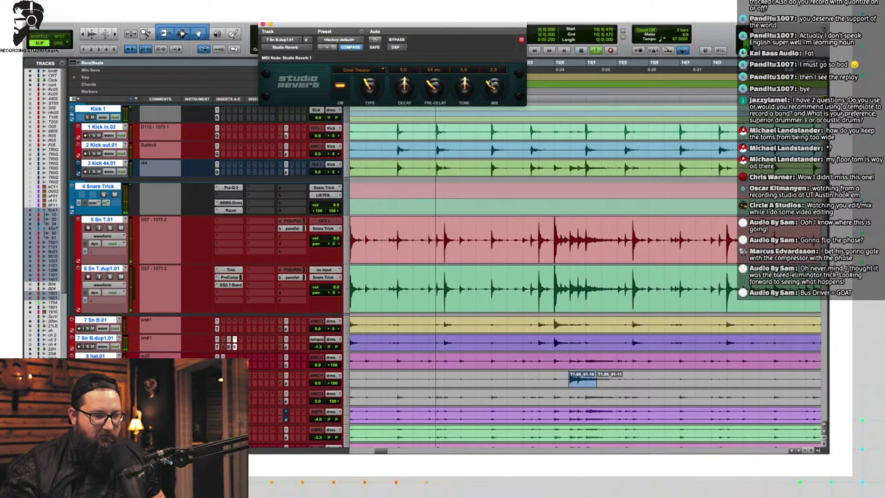
pyautogui.moveTo(491, 83); pyautogui.dragTo(517, 38)
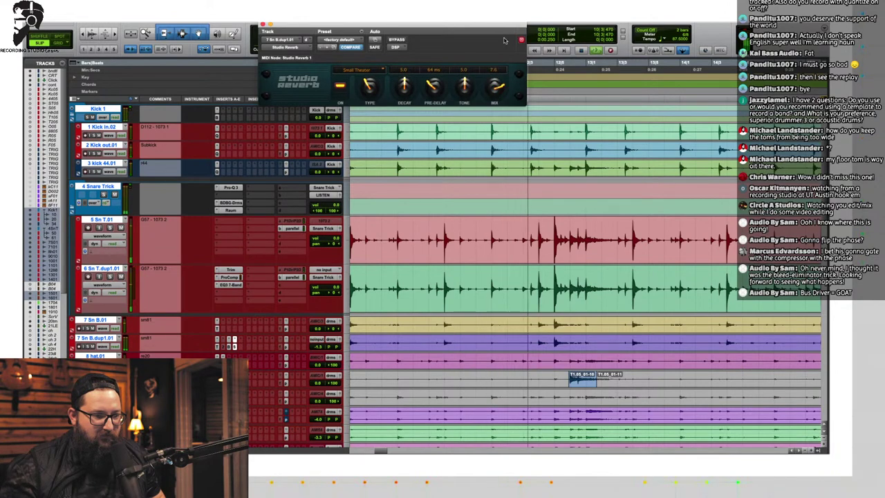
pyautogui.moveTo(494, 85); pyautogui.dragTo(492, 105)
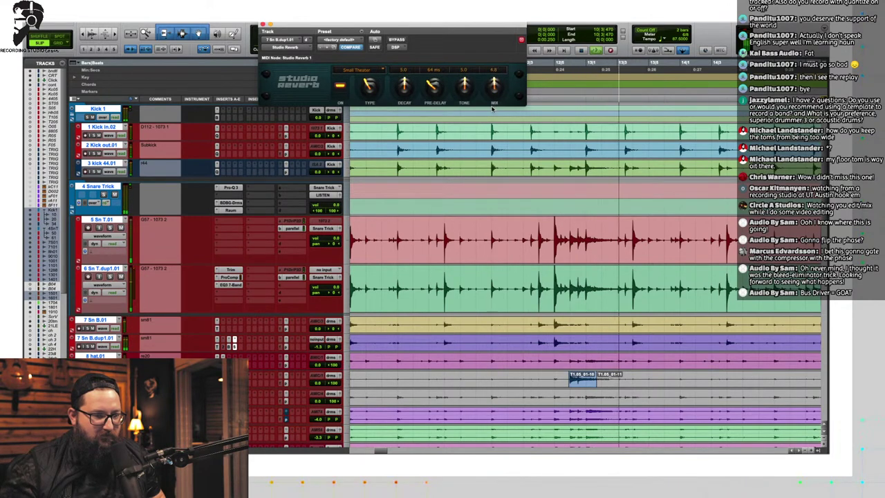
# Step: Change the Studio Reverb type to Small Room and raise its mix to 6.0 on the duplicated snare bottom
pyautogui.click(368, 71)
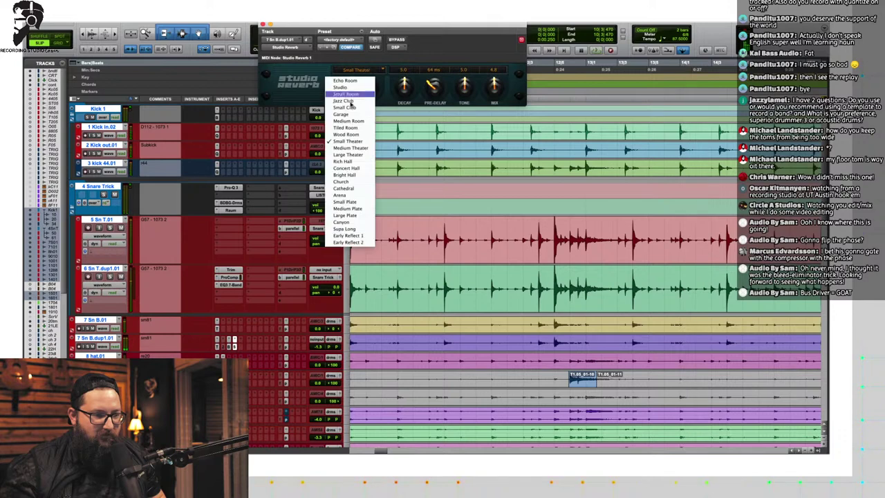
pyautogui.click(353, 96)
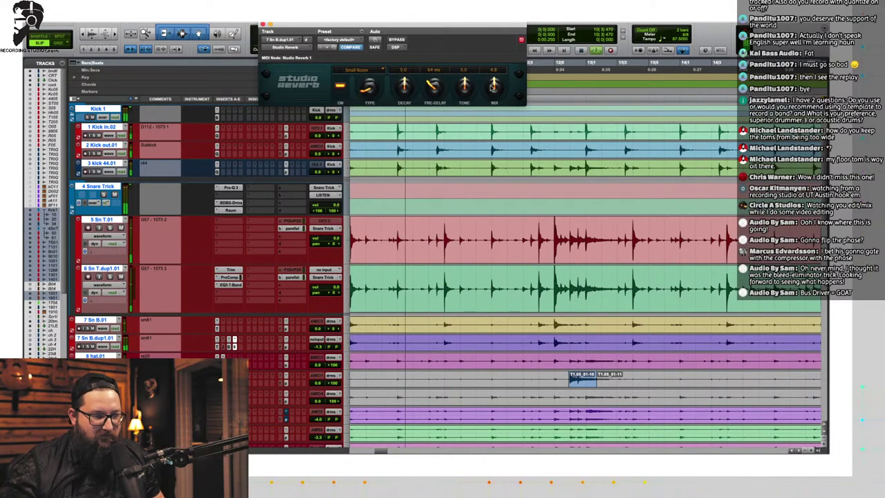
pyautogui.moveTo(491, 88)
pyautogui.mouseDown()
pyautogui.moveTo(492, 97)
pyautogui.moveTo(511, 70)
pyautogui.moveTo(501, 83)
pyautogui.mouseUp()
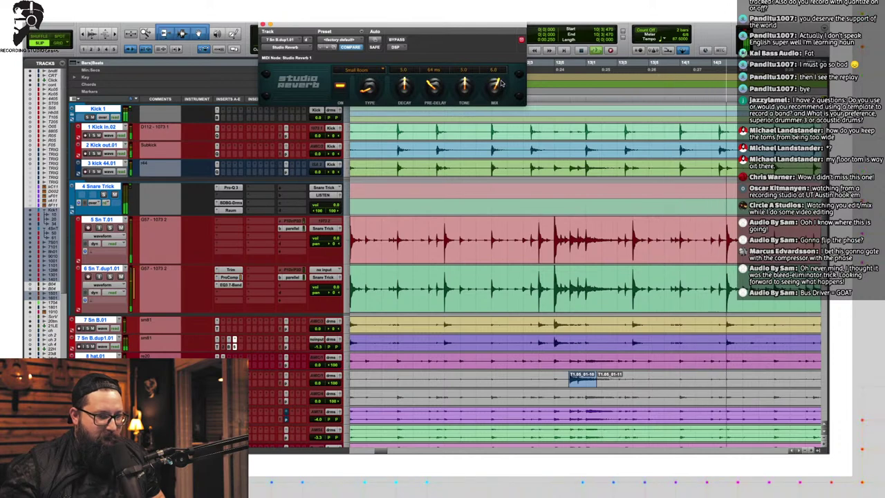
# Step: Lower the duplicated snare bottom's volume to −10.6 dB and close its plug-in window
pyautogui.click(322, 349)
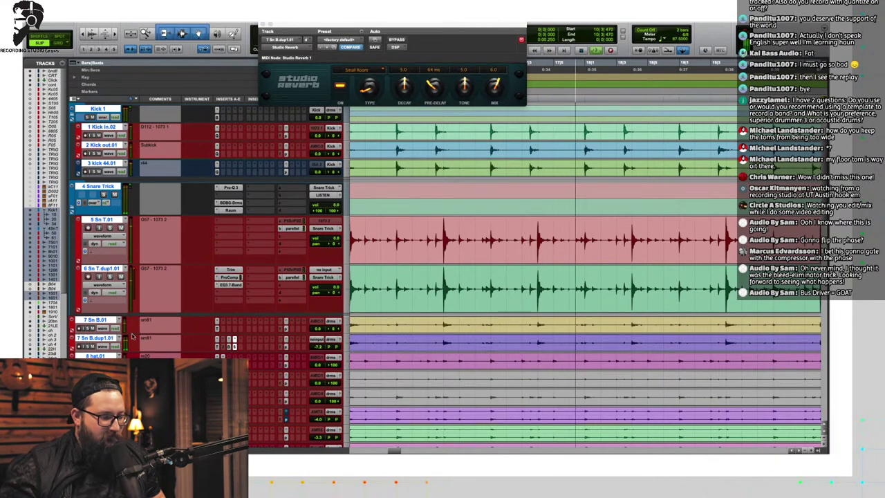
pyautogui.moveTo(319, 347); pyautogui.dragTo(318, 352)
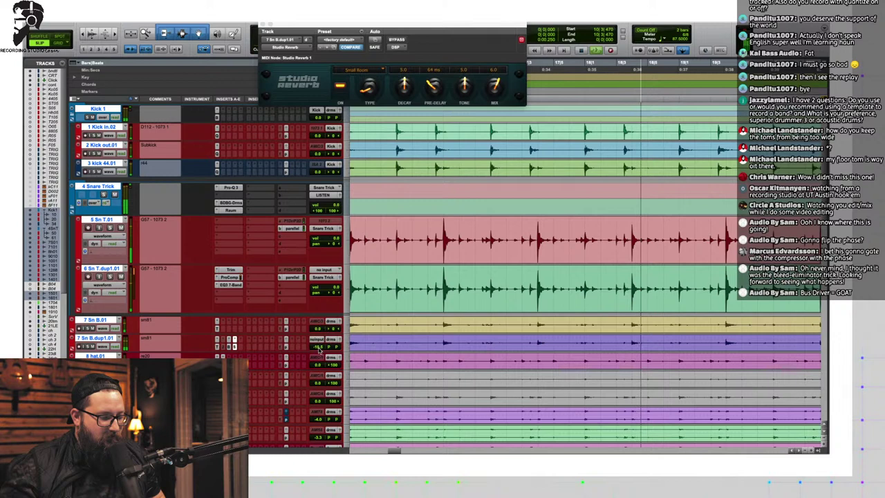
pyautogui.click(234, 346)
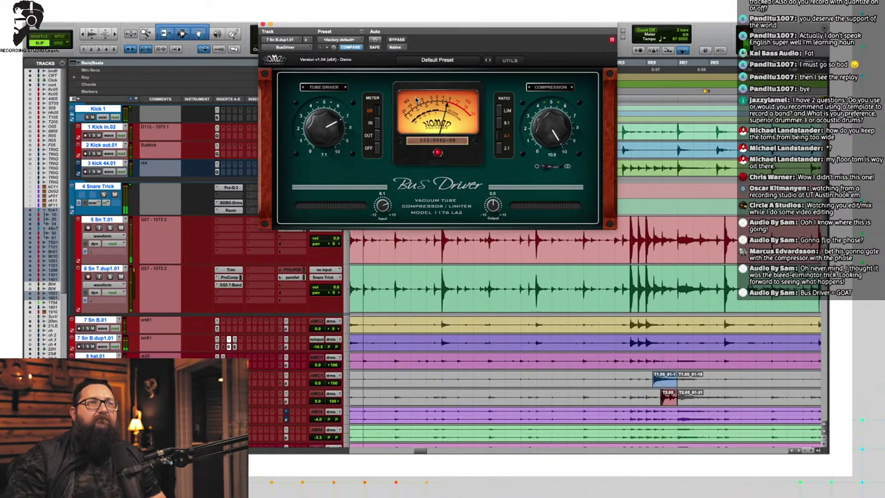
pyautogui.click(263, 24)
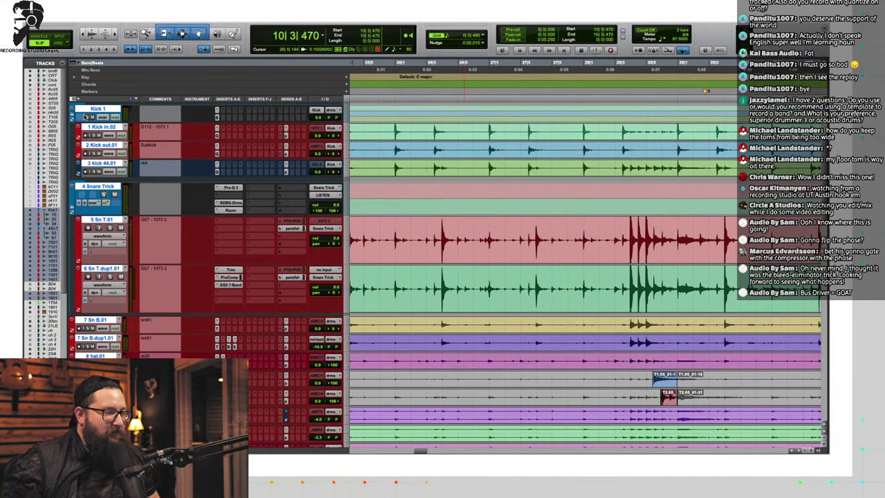
# Step: Compare the soloed drums with the duplicated snare bottom pulled fully down and restored to −10.6 dB
pyautogui.press('space')
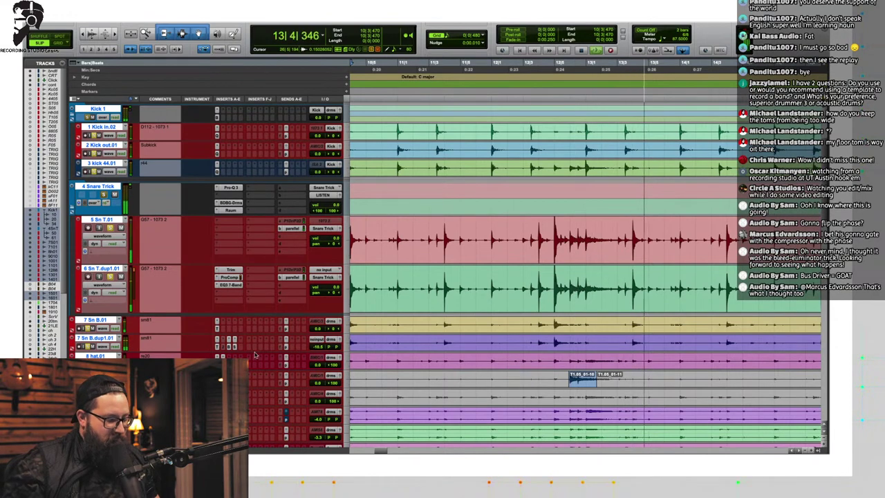
pyautogui.click(321, 382)
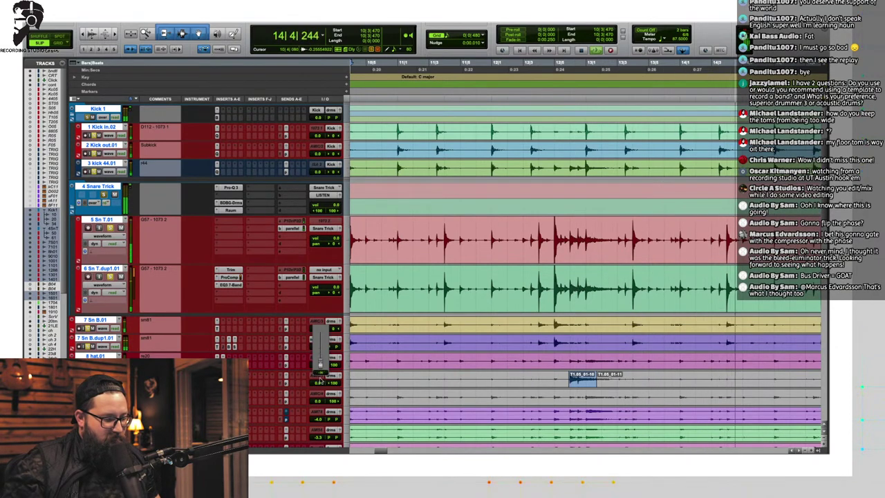
pyautogui.moveTo(324, 385); pyautogui.dragTo(317, 350)
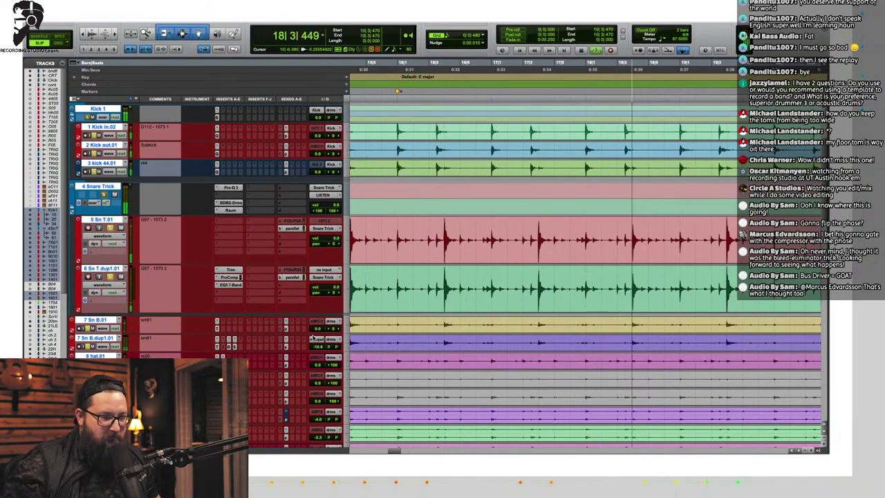
pyautogui.press('space')
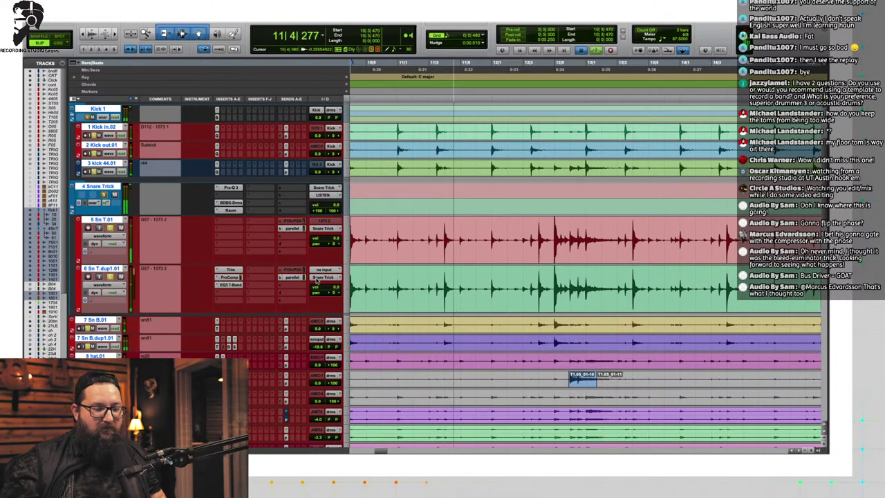
pyautogui.press('space')
# Step: Move the playback start to a section in bar 58 and audition the soloed drums there
pyautogui.moveTo(392, 237); pyautogui.dragTo(404, 238)
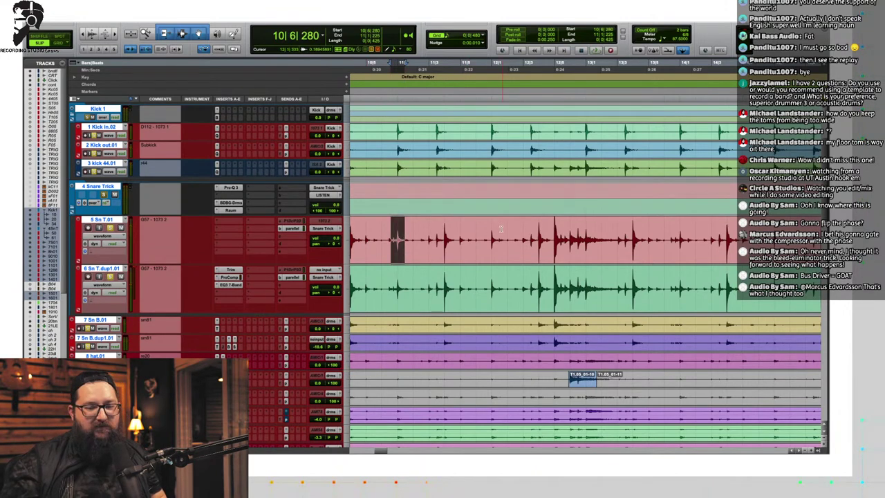
pyautogui.hscroll(-10, 501, 228)
pyautogui.press('r')
pyautogui.press('r')
pyautogui.press('r')
pyautogui.press('r')
pyautogui.press('r')
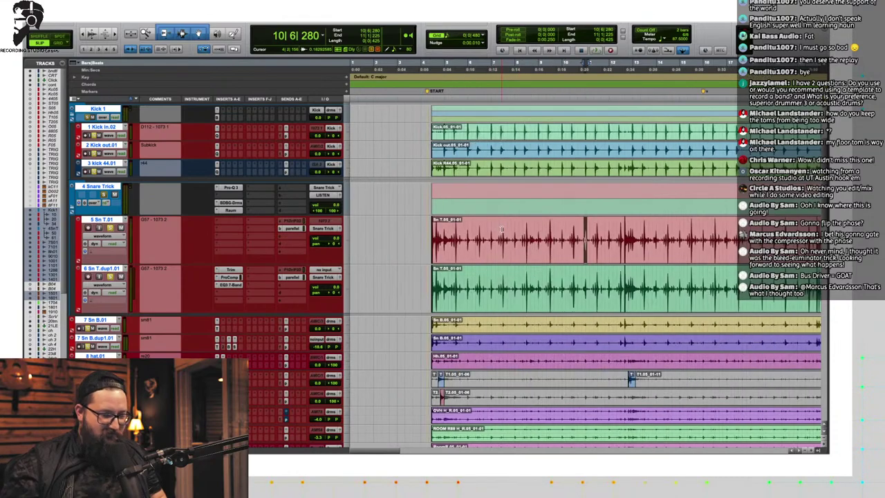
pyautogui.press('t')
pyautogui.press('t')
pyautogui.press('t')
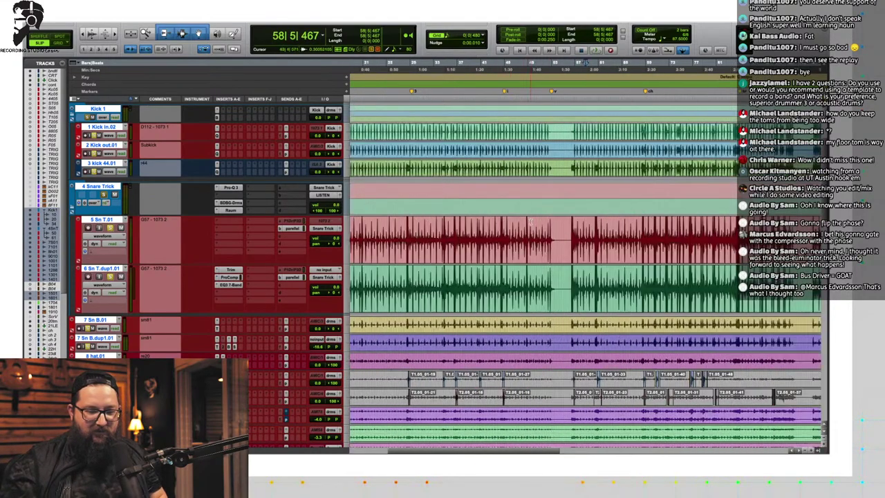
pyautogui.press('space')
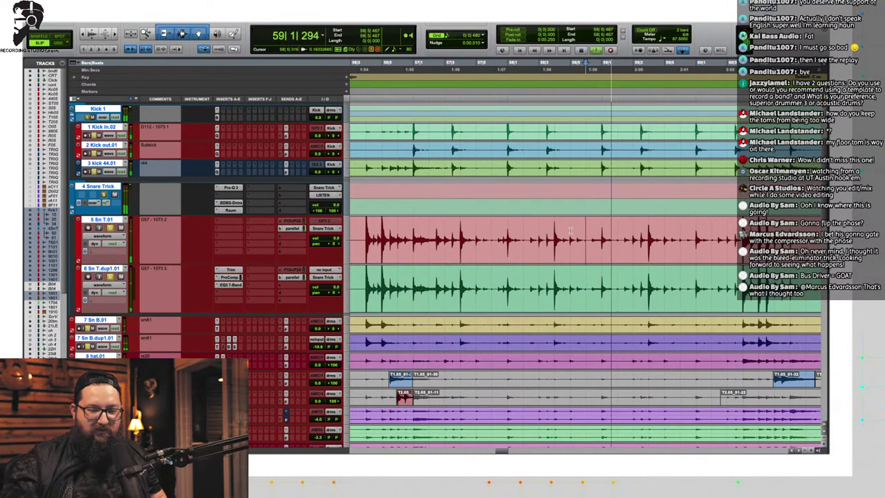
pyautogui.press('space')
pyautogui.press('space')
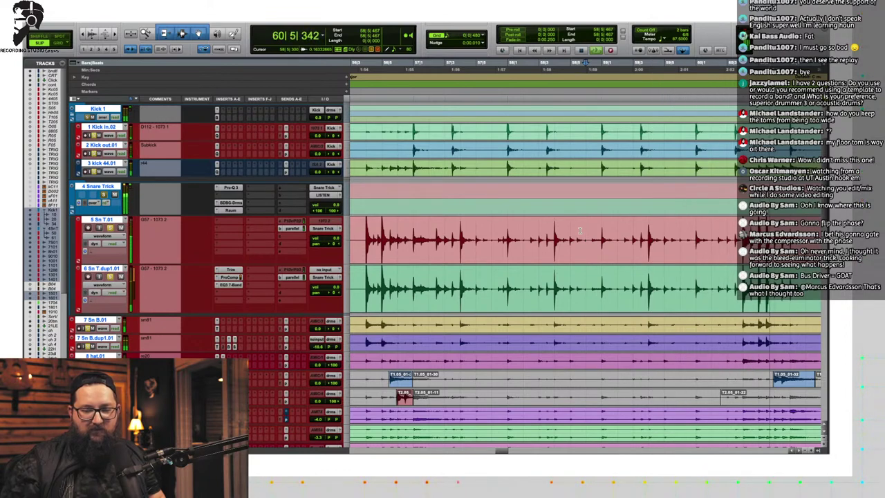
pyautogui.press('space')
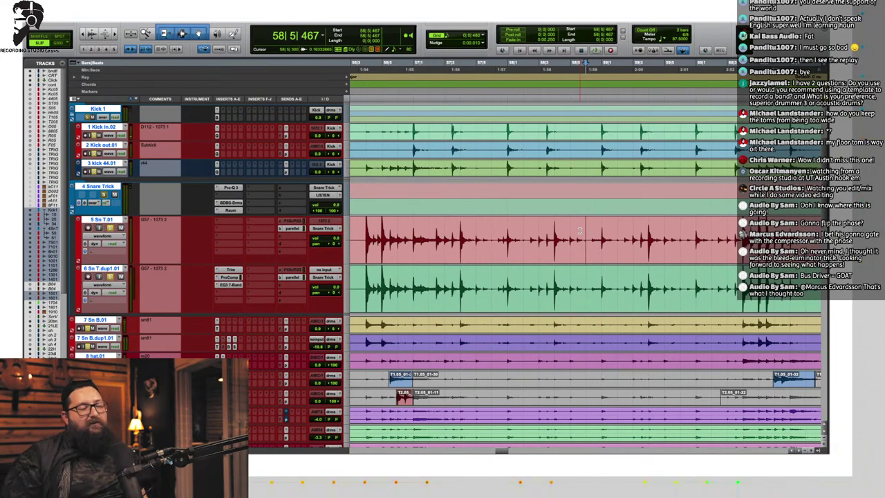
# Step: Set BusDriver's tube driver and compression to 10.0 on the duplicated snare bottom and browse its Drums & Perc presets
pyautogui.scroll(-3, 175, 228)
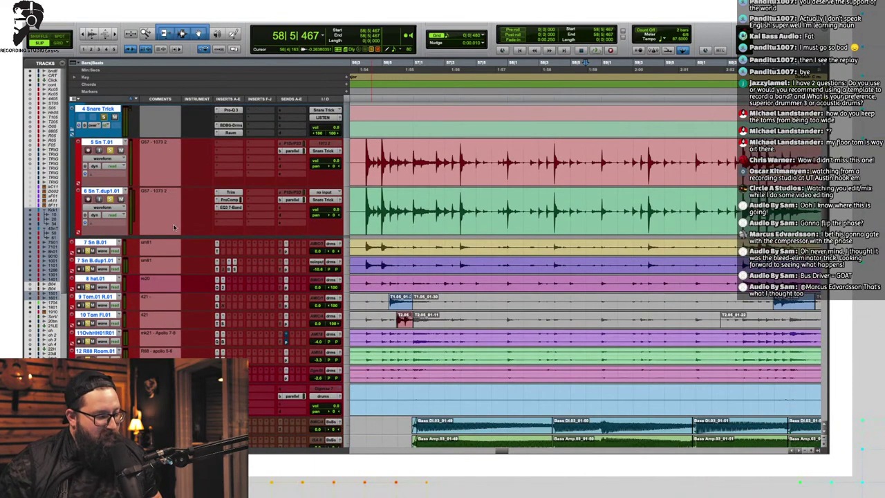
pyautogui.click(230, 267)
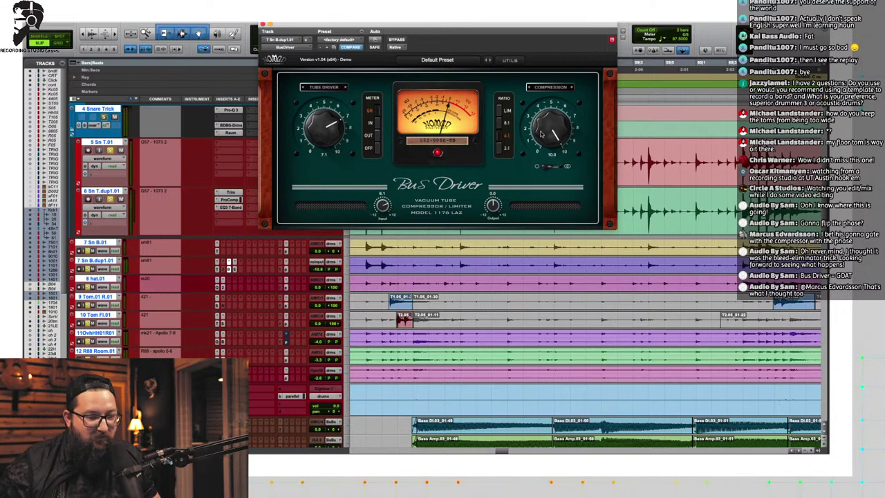
pyautogui.moveTo(542, 125); pyautogui.dragTo(544, 174)
pyautogui.moveTo(327, 136); pyautogui.dragTo(327, 133)
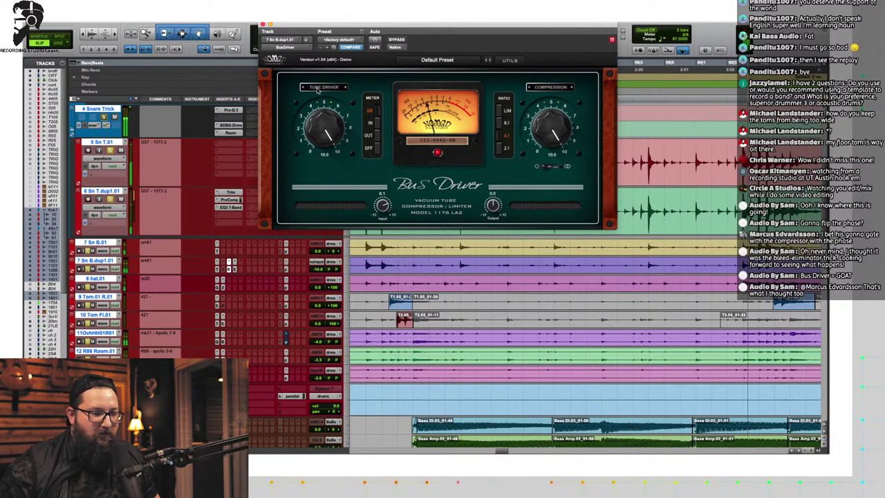
pyautogui.click(412, 61)
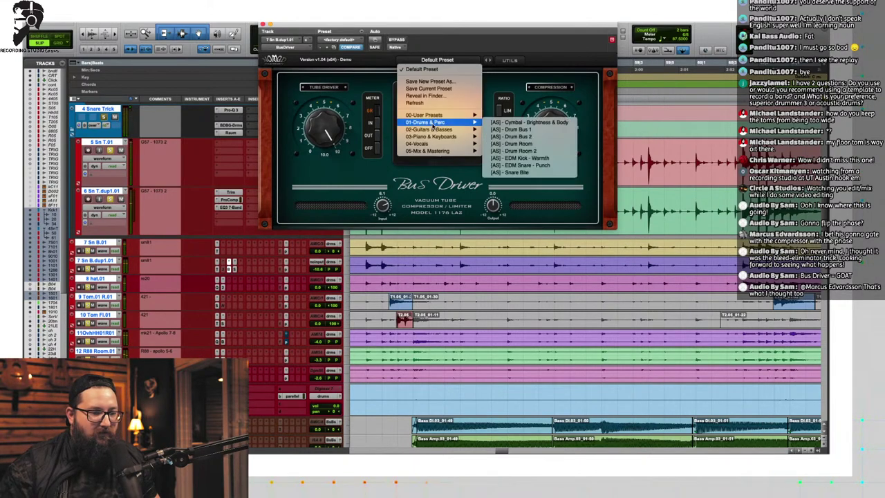
pyautogui.click(338, 182)
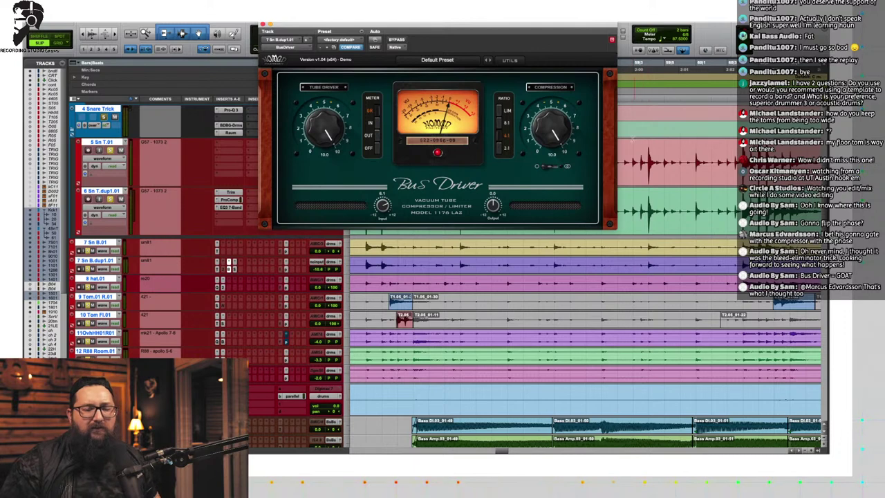
# Step: Play the drums onward from 58|5|035 to judge the effect of the crushed snare bottom
pyautogui.click(627, 150)
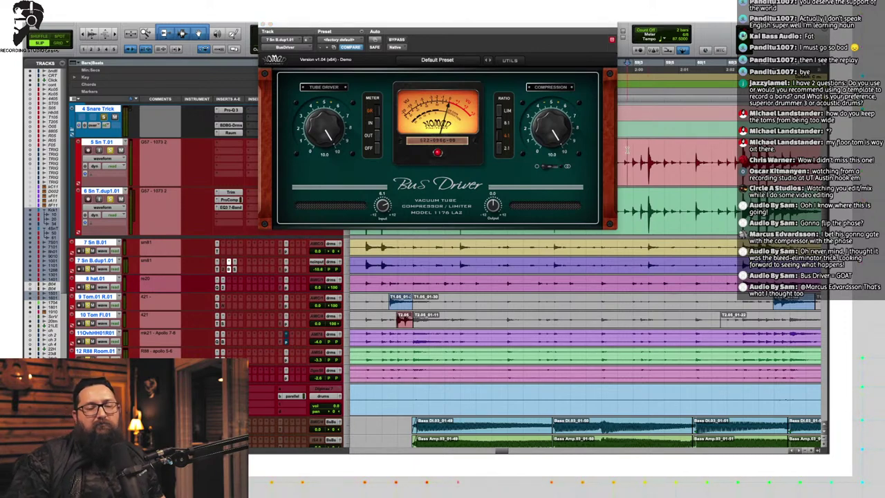
pyautogui.press('space')
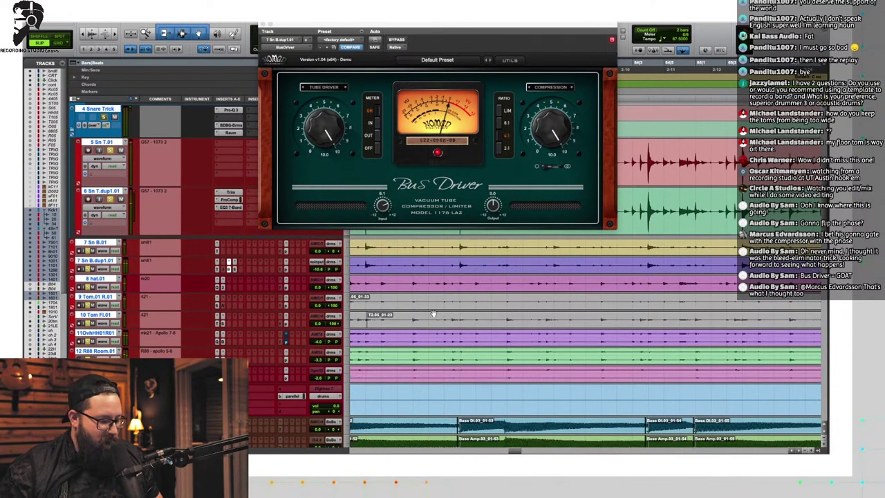
pyautogui.press('r')
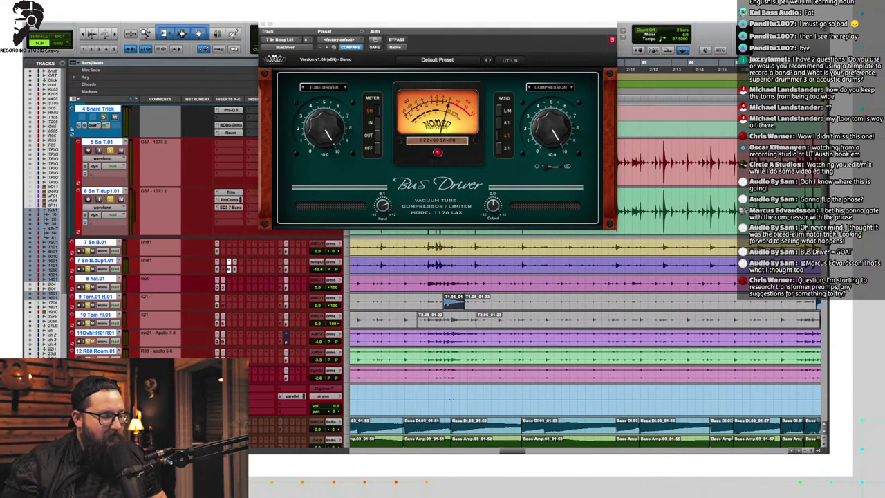
pyautogui.press('space')
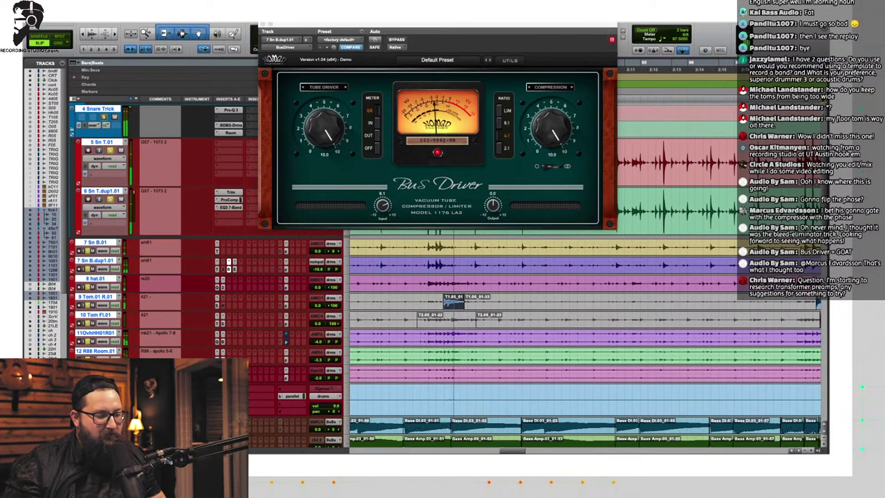
pyautogui.press('space')
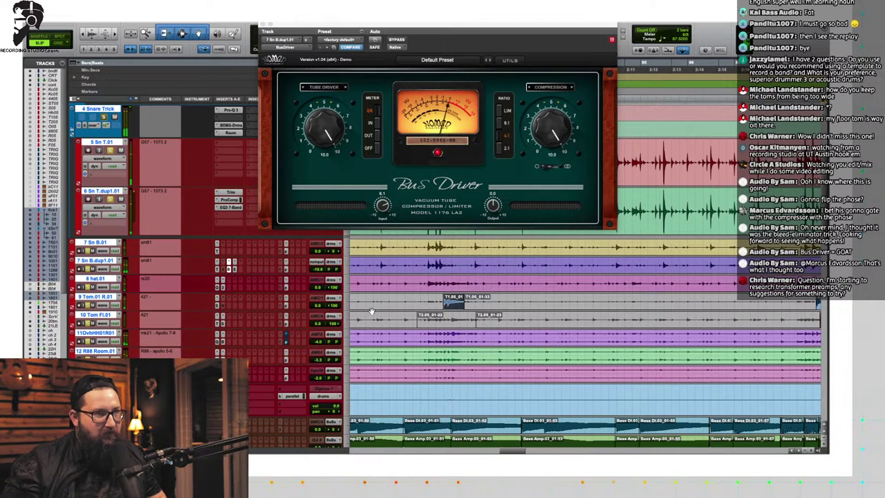
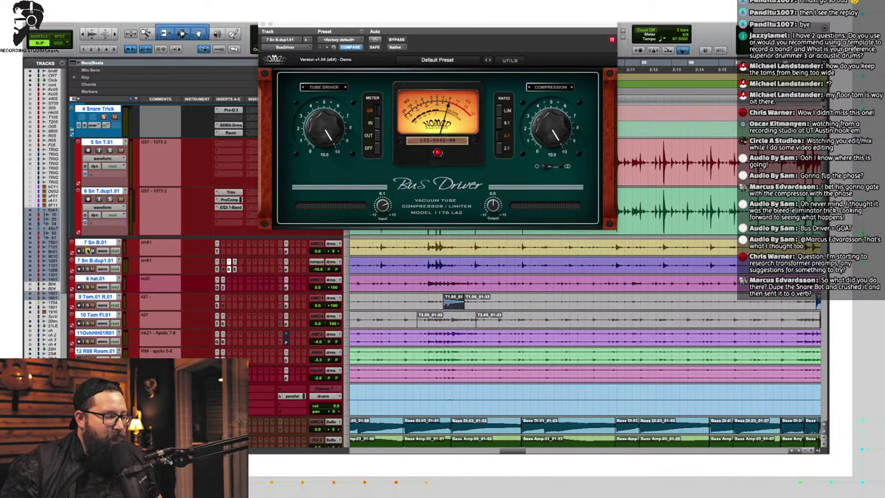
# Step: Solo only the original snare bottom track and listen to it, leaving its comment text unchanged
pyautogui.press('space')
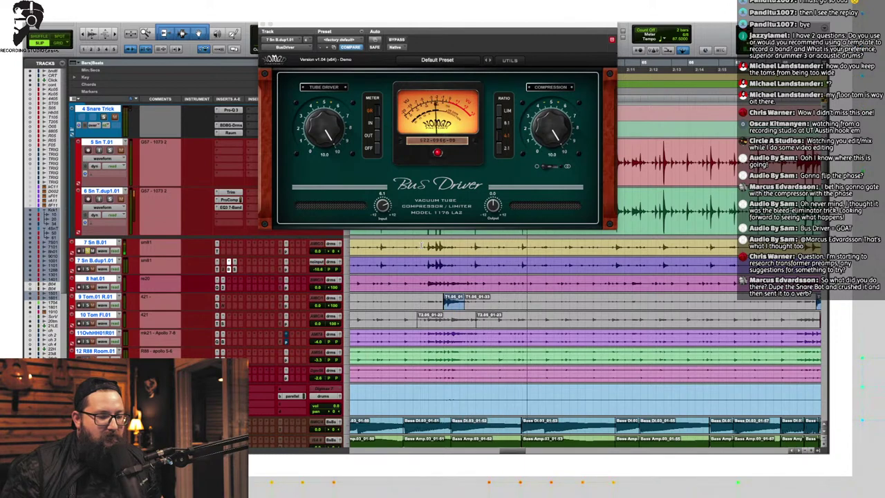
pyautogui.click(168, 244)
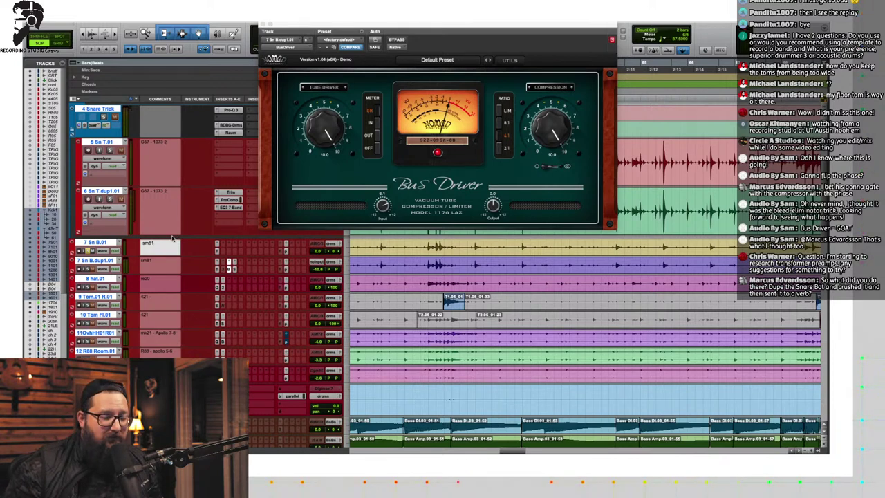
pyautogui.press('Tab')
pyautogui.hotkey('shift', 'Tab')
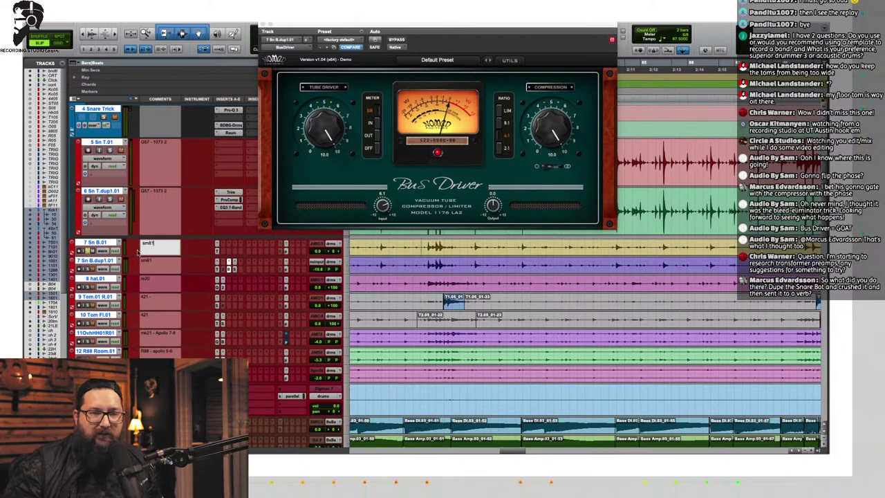
pyautogui.click(390, 244)
pyautogui.press('space')
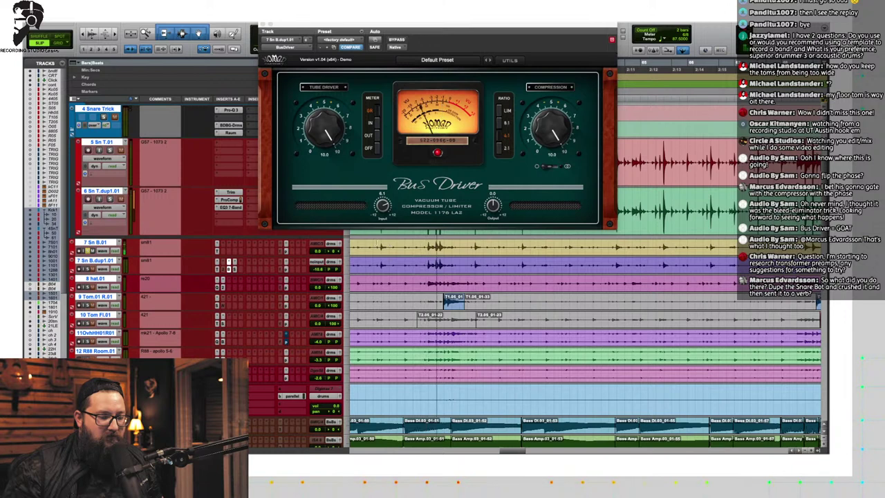
# Step: Solo the duplicated snare bottom as well and raise its BusDriver input to 7.0
pyautogui.click(87, 269)
pyautogui.press('space')
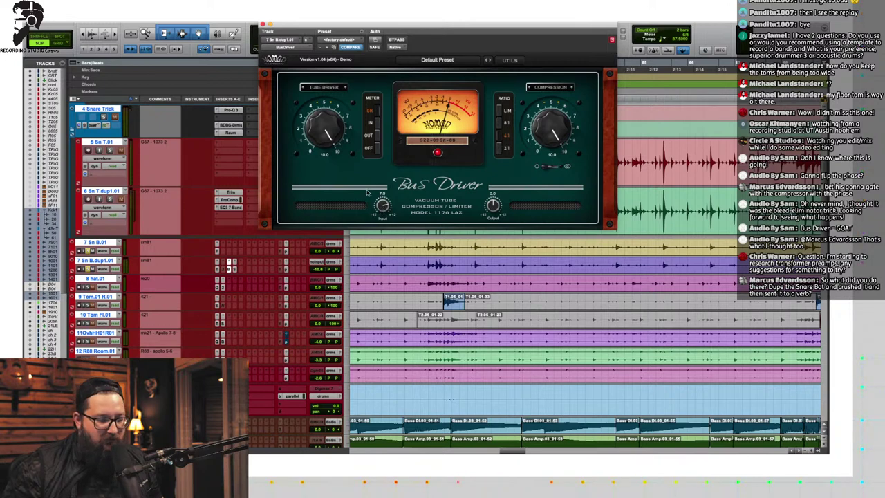
# Step: Set the Studio Reverb's pre-delay to 0 ms on the duplicated snare bottom during playback
pyautogui.click(234, 266)
pyautogui.press('space')
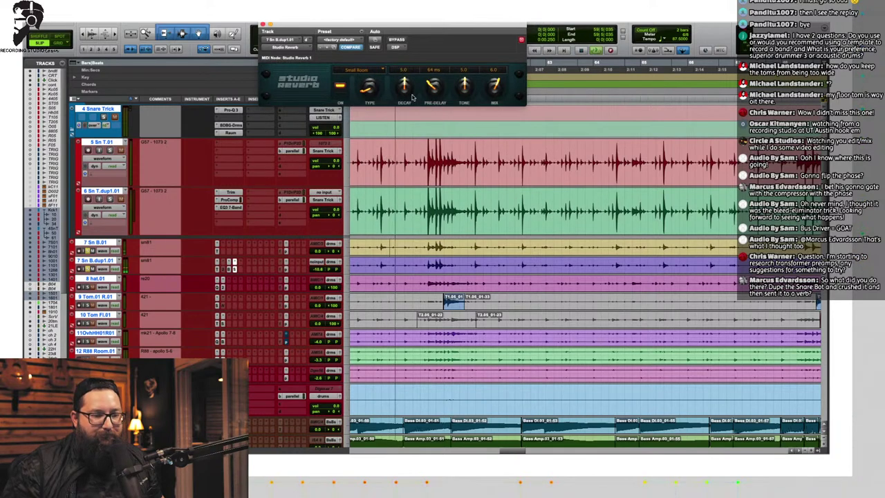
pyautogui.moveTo(434, 89); pyautogui.dragTo(420, 102)
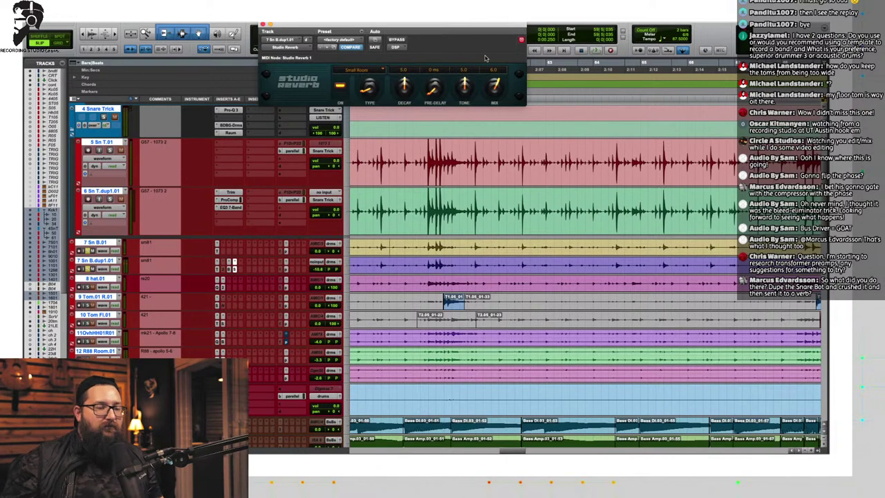
# Step: Try the Studio Reverb's pre-delay at 200 ms and at shorter times during playback, finishing at 0 ms
pyautogui.moveTo(434, 87); pyautogui.dragTo(435, 53)
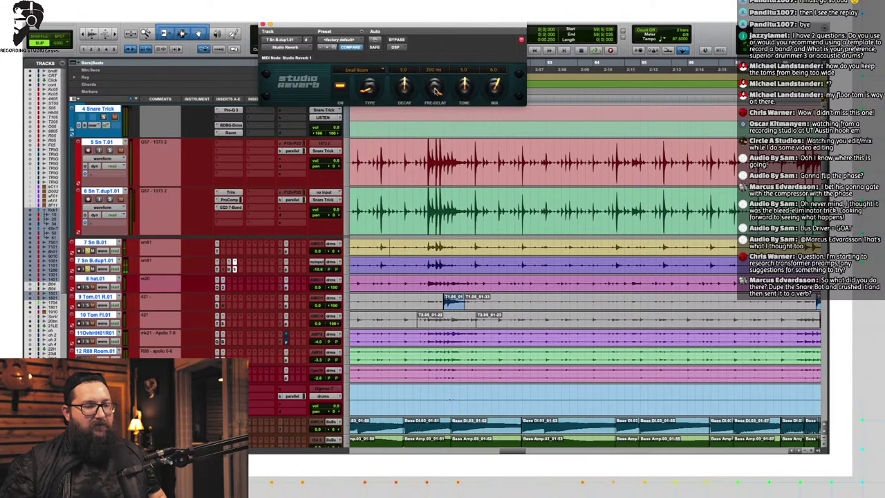
pyautogui.moveTo(435, 86); pyautogui.dragTo(435, 143)
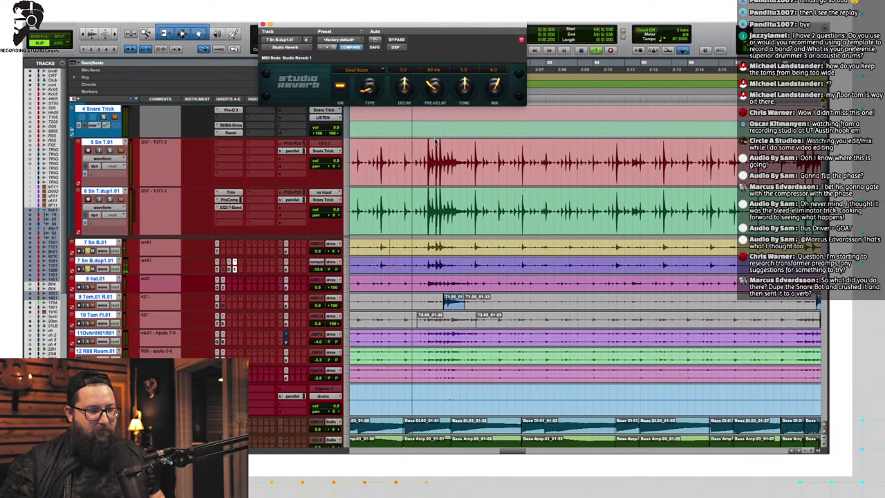
pyautogui.moveTo(435, 88); pyautogui.dragTo(435, 109)
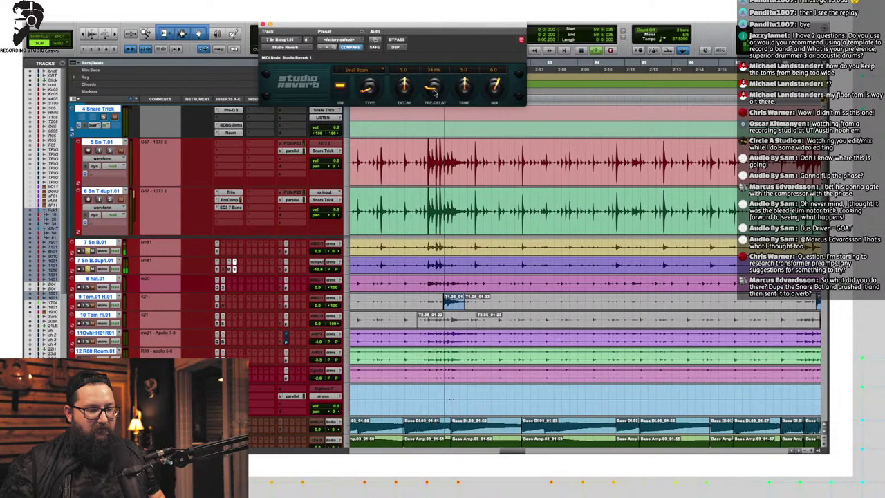
pyautogui.moveTo(434, 99); pyautogui.dragTo(436, 138)
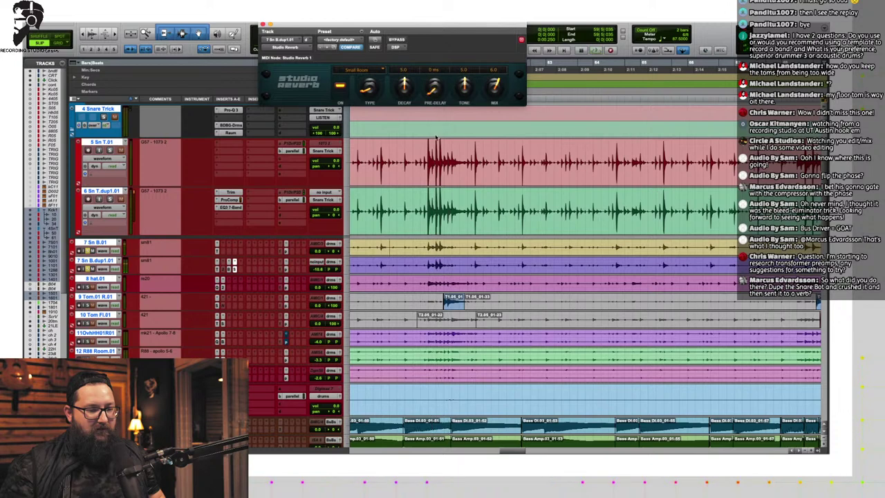
# Step: Clear the solos on the snare bottom tracks, close the Studio Reverb window and stop playback
pyautogui.keyDown('alt'); pyautogui.click(87, 269); pyautogui.keyUp('alt')
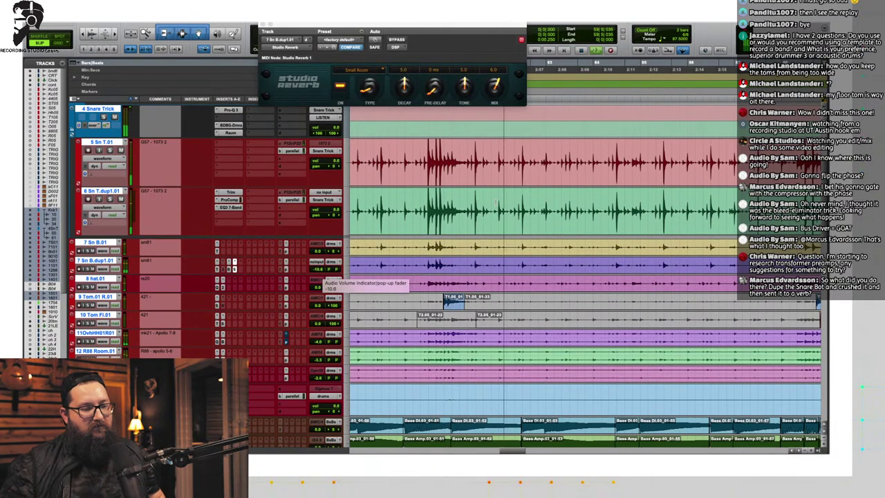
pyautogui.click(262, 24)
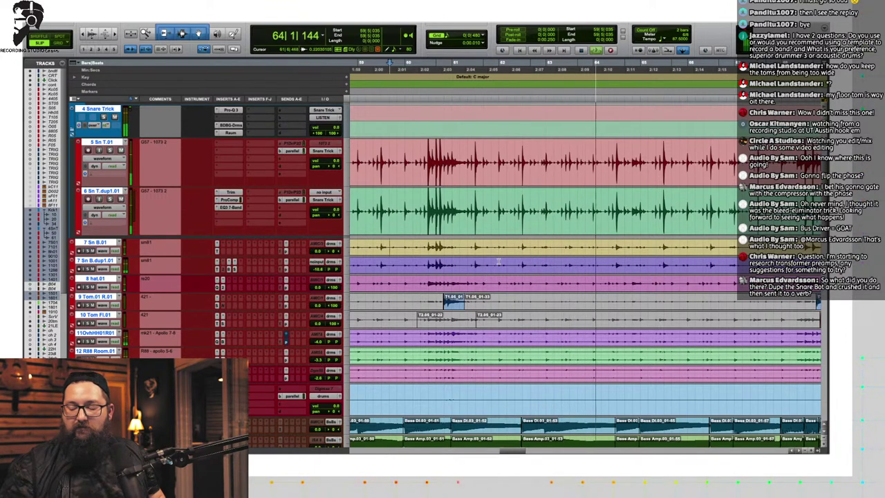
pyautogui.press('space')
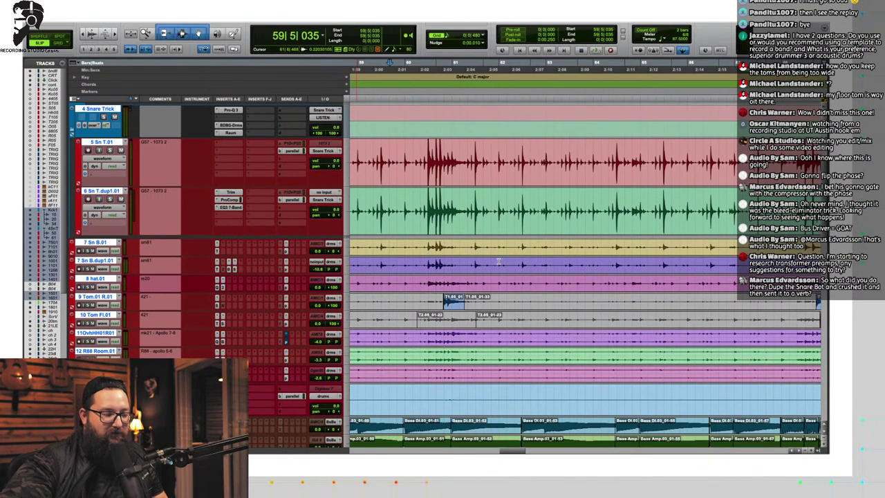
# Step: Play the mix again from 59|5|035 to hear the drums with the crushed snare bottom blended in
pyautogui.press('space')
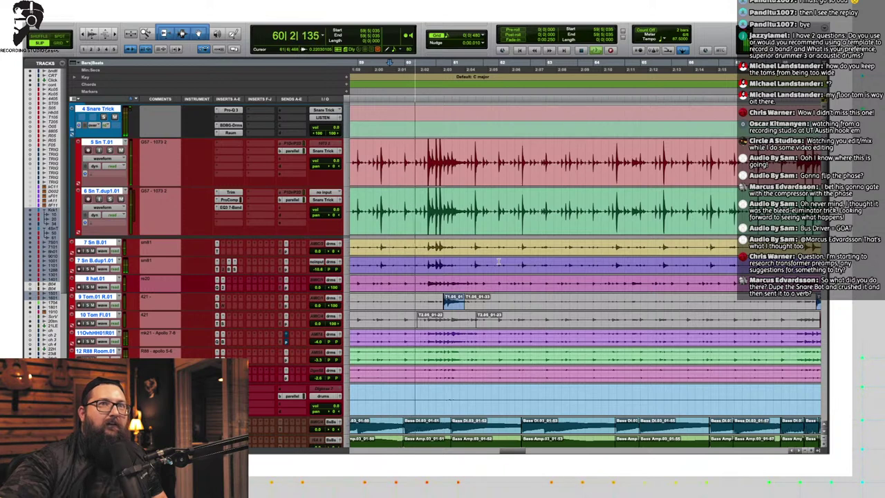
pyautogui.press('space')
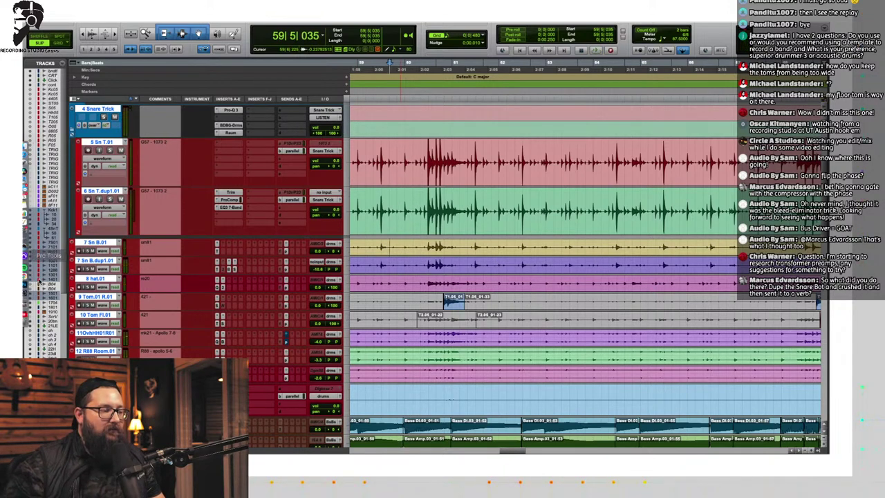
pyautogui.moveTo(28, 277)
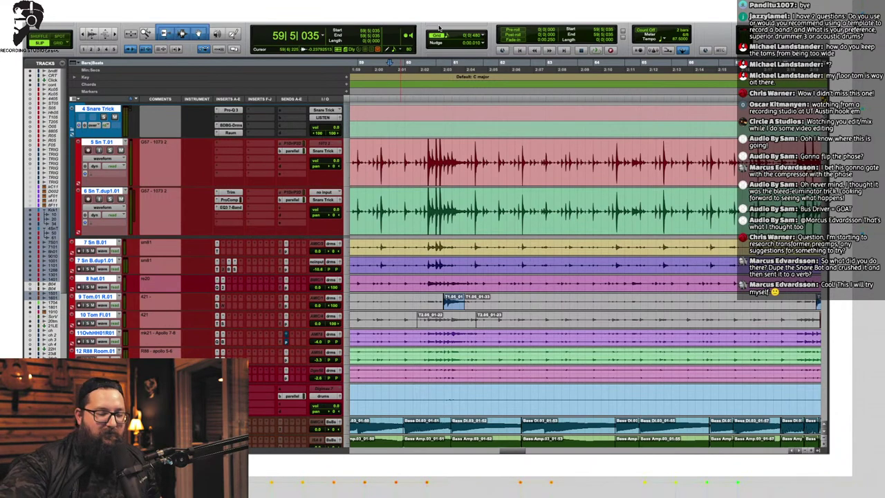
pyautogui.press('space')
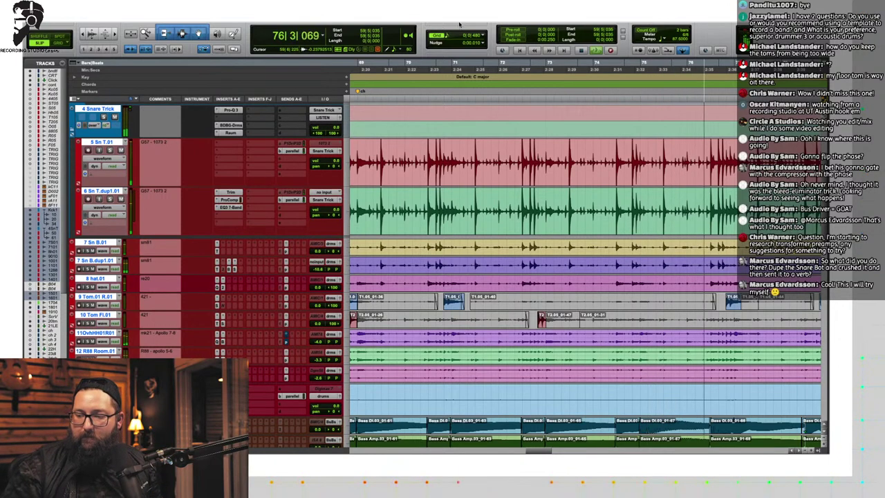
pyautogui.press('space')
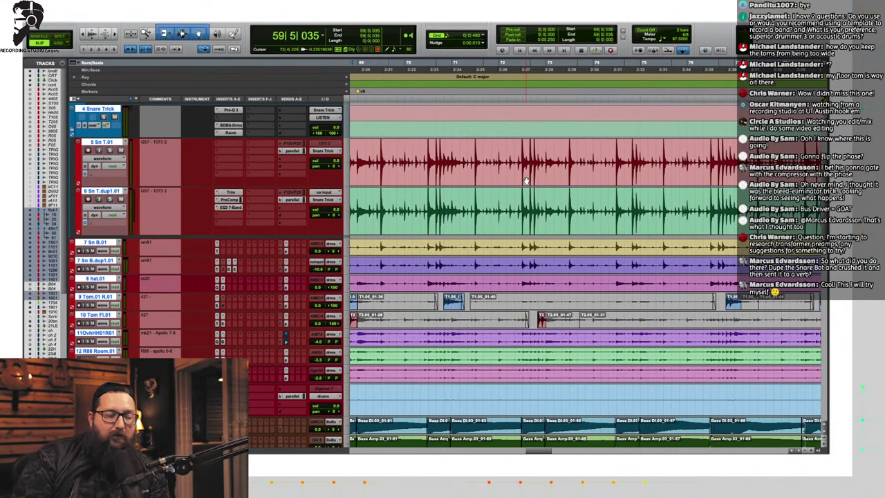
# Step: Look through the session's tracks, from the click and drums through the instruments and vocals to the buses
pyautogui.scroll(-3, 257, 153)
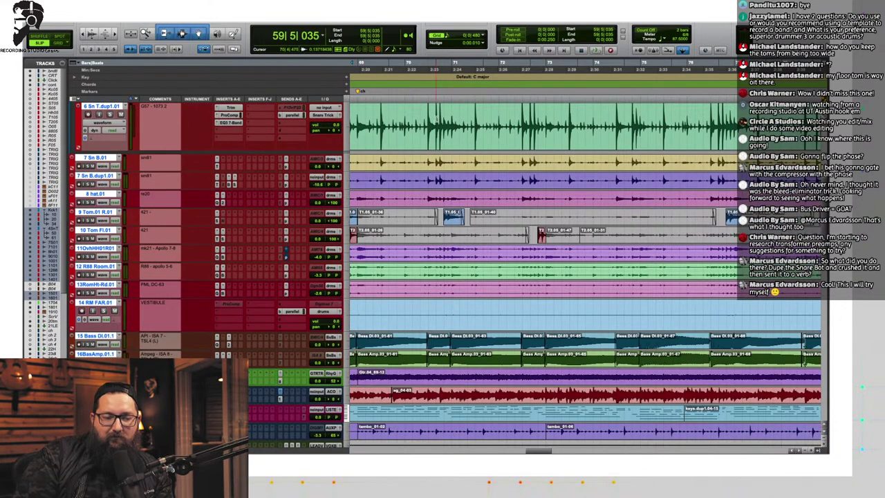
pyautogui.scroll(6, 435, 138)
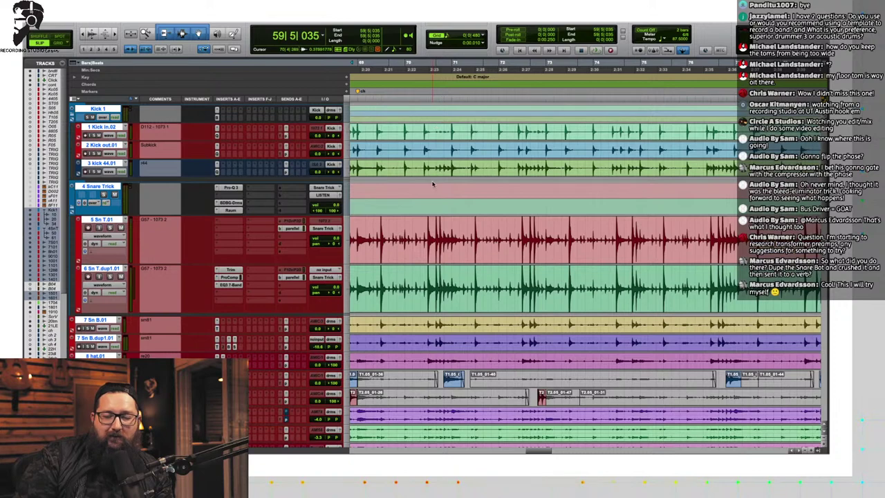
pyautogui.scroll(1, 437, 244)
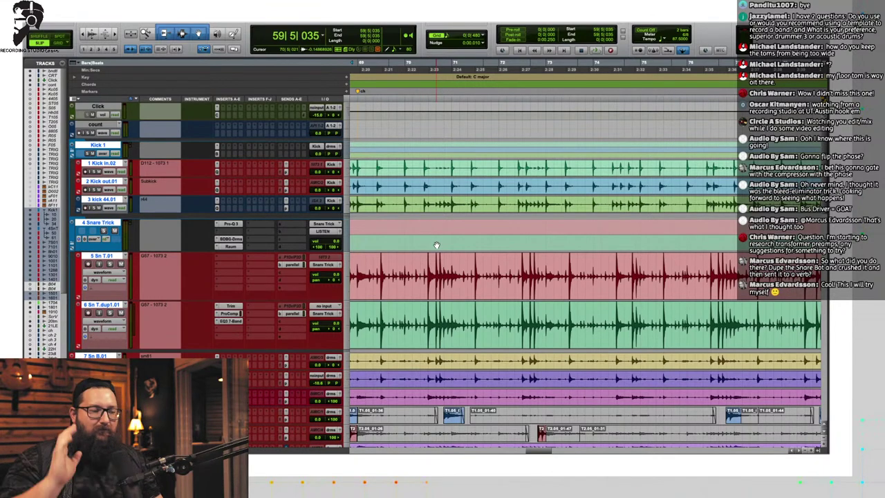
pyautogui.scroll(-5, 423, 168)
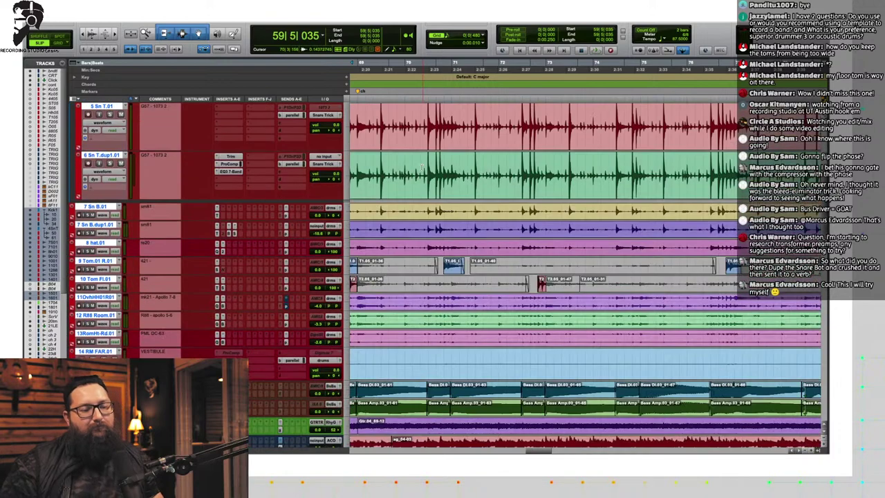
pyautogui.click(423, 169)
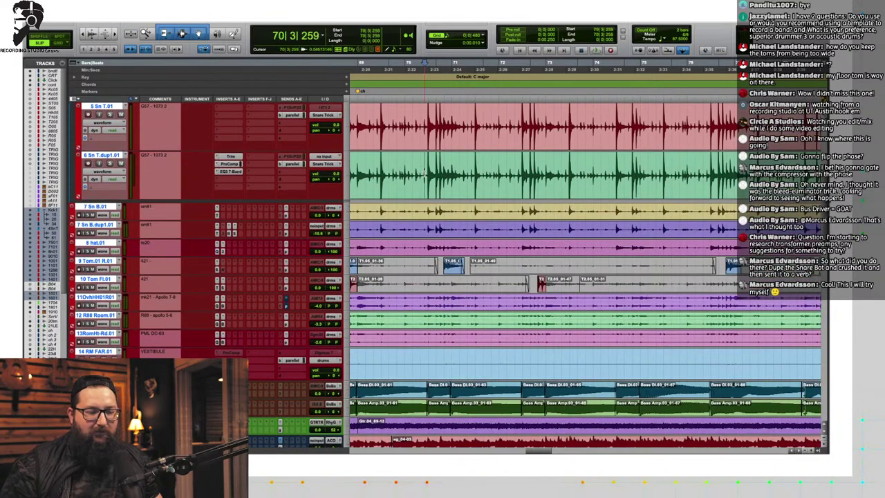
pyautogui.click(427, 172)
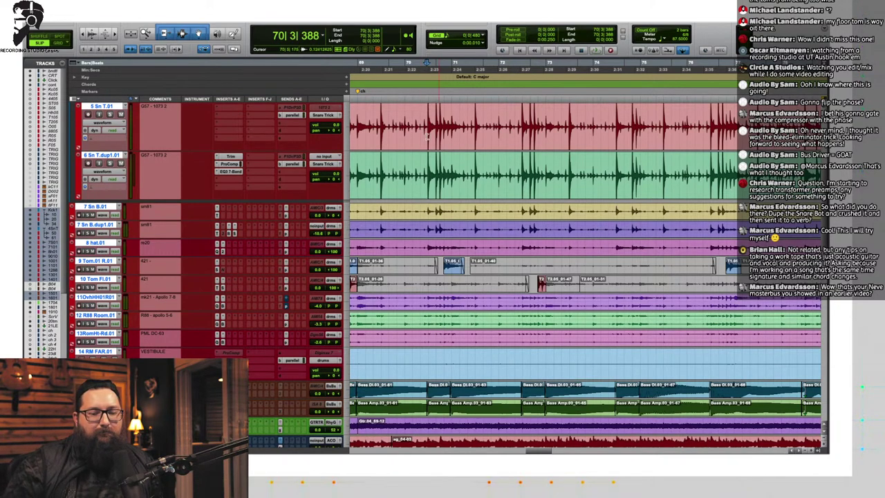
pyautogui.click(427, 159)
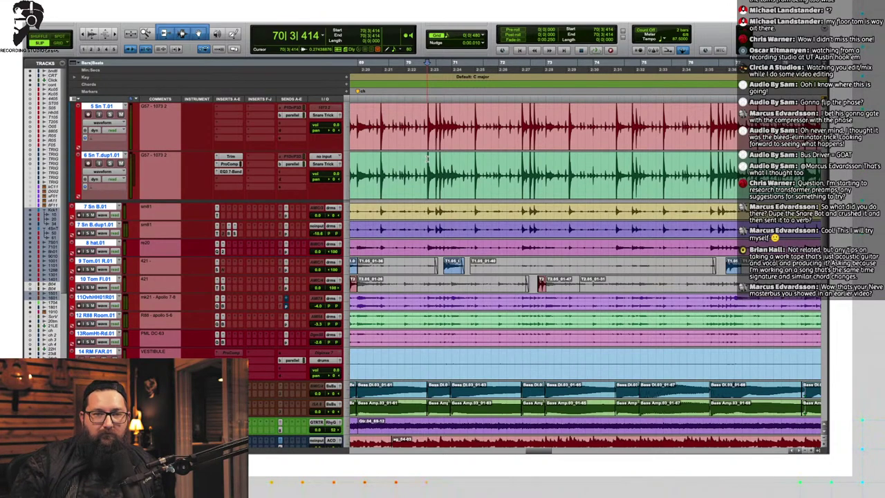
pyautogui.scroll(-15, 136, 241)
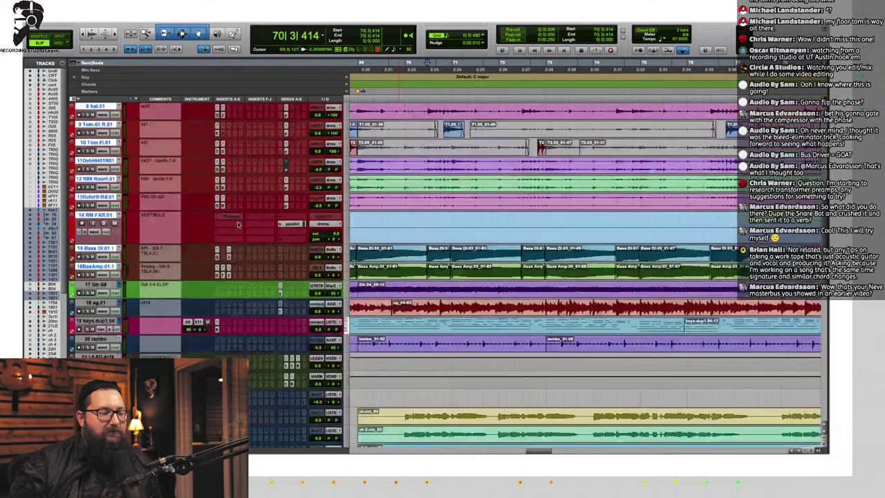
pyautogui.scroll(10, 208, 302)
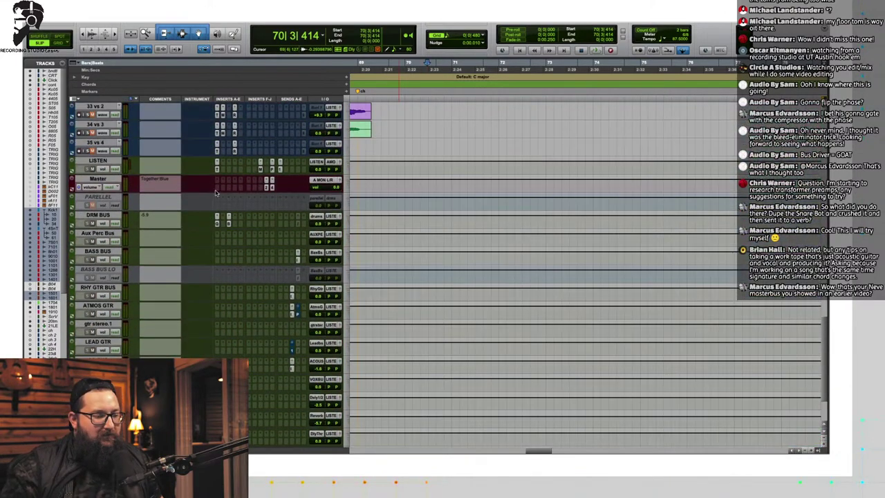
pyautogui.scroll(1, 208, 302)
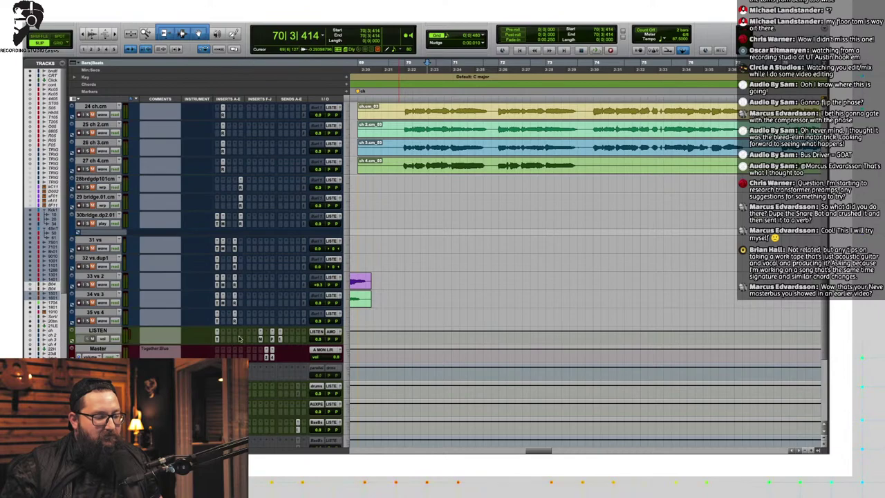
pyautogui.scroll(15, 160, 283)
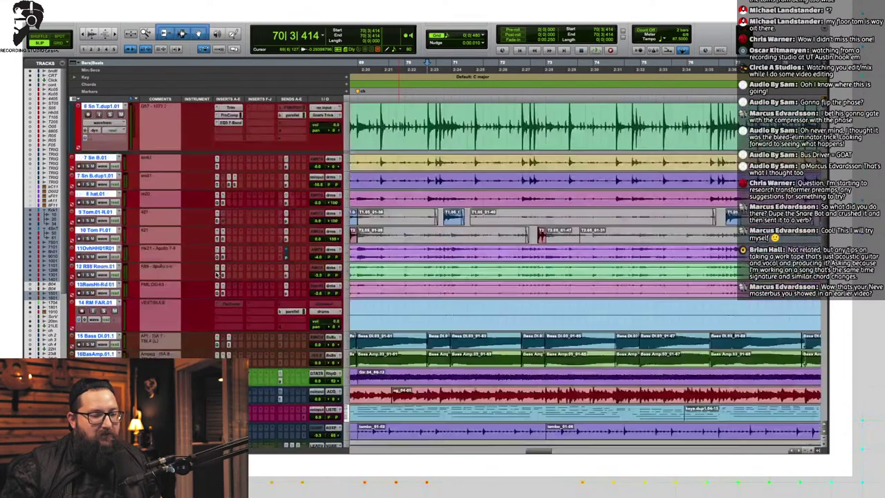
pyautogui.scroll(-6, 427, 198)
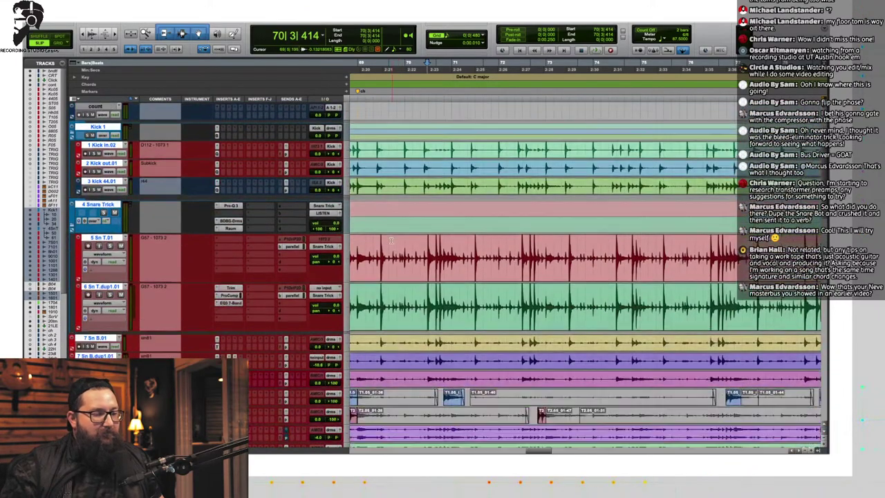
# Step: Place the playback start at 70|4|011 and play a short passage from there
pyautogui.click(428, 195)
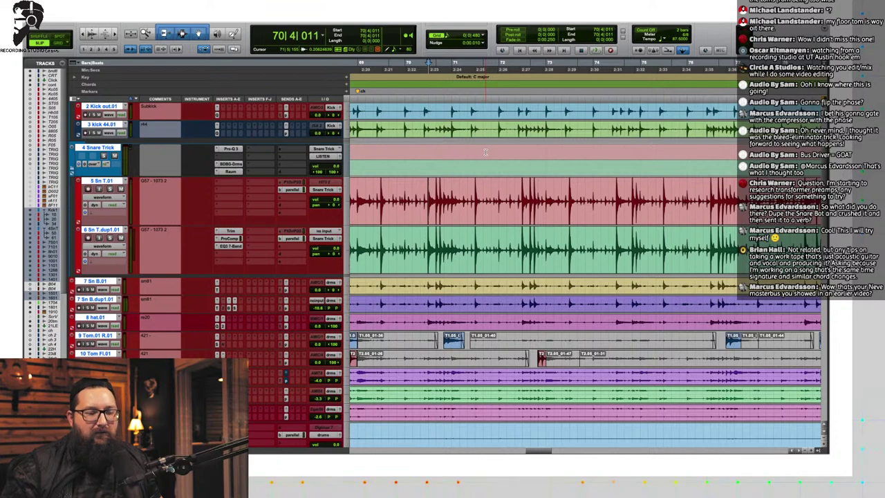
pyautogui.press('space')
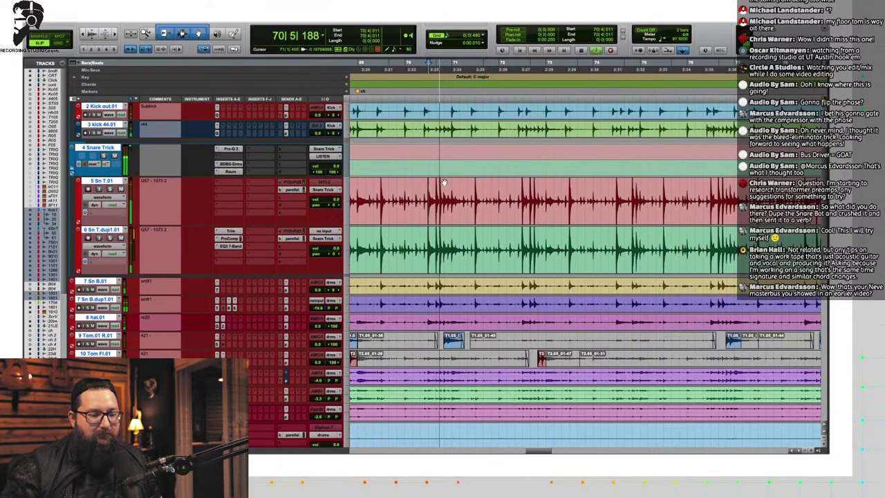
pyautogui.press('space')
# Step: Audition the keys track and the ag.01 track with solo from 70|4|011
pyautogui.scroll(-10, 291, 284)
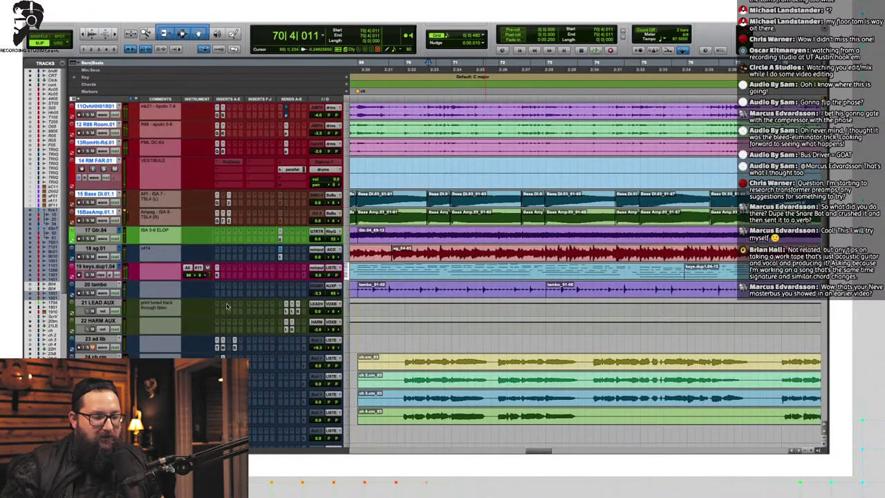
pyautogui.press('space')
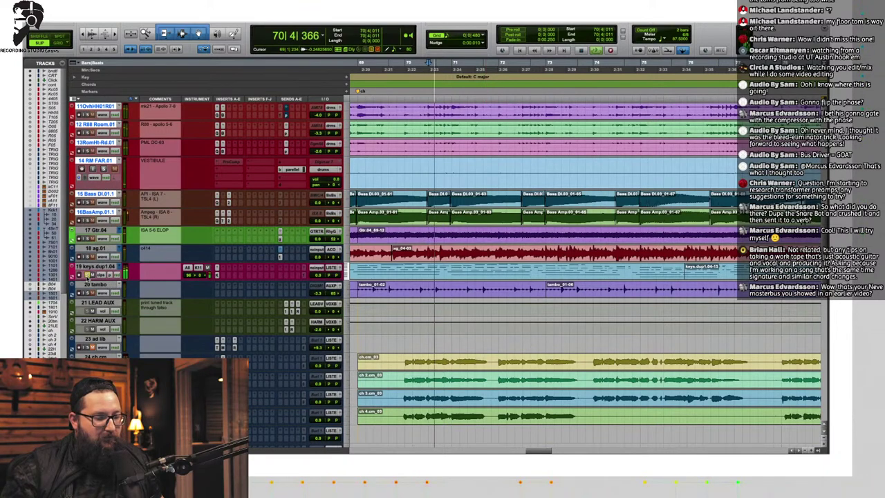
pyautogui.press('space')
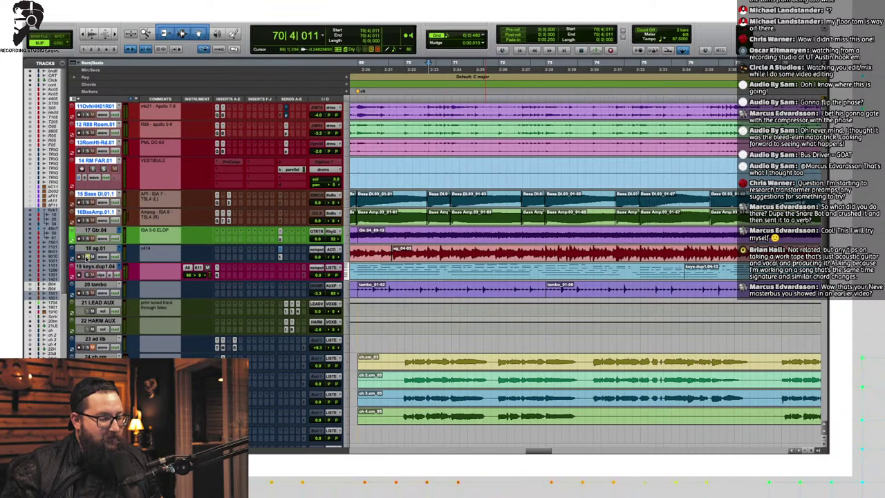
pyautogui.press('space')
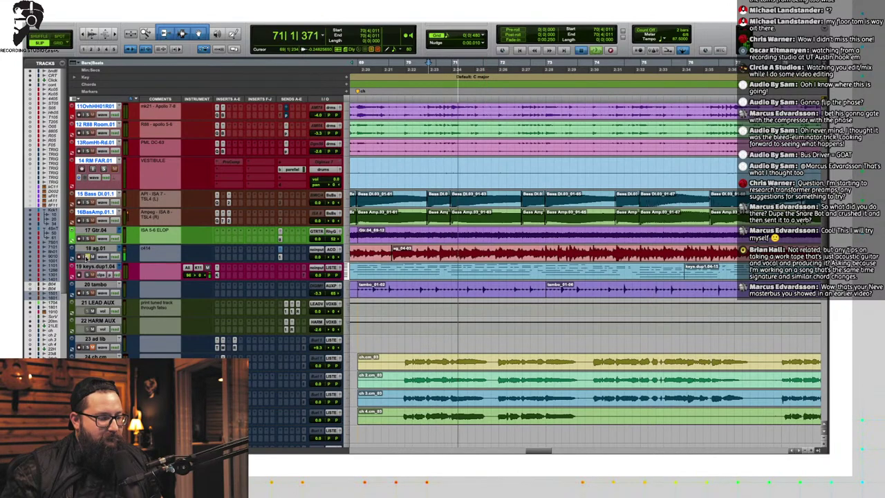
pyautogui.press('space')
# Step: Move the ag.01 track above Gtr.04 in the track order and listen to it soloed
pyautogui.moveTo(95, 250); pyautogui.dragTo(149, 228)
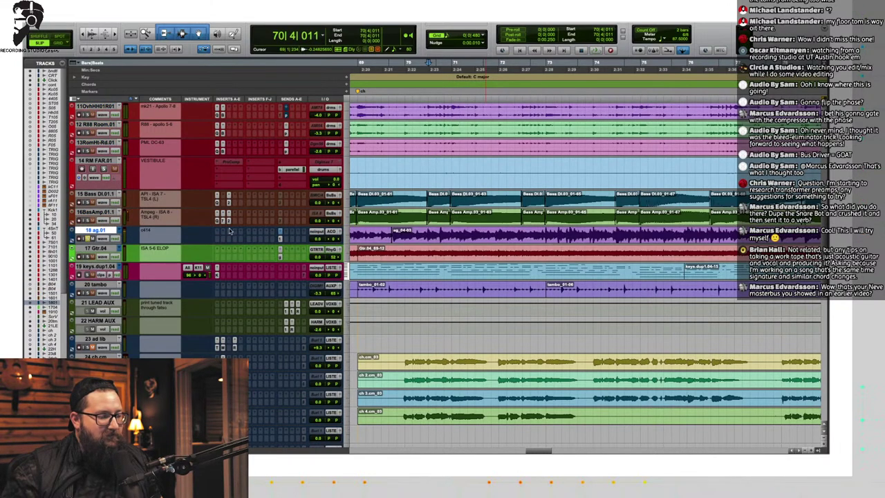
pyautogui.press('space')
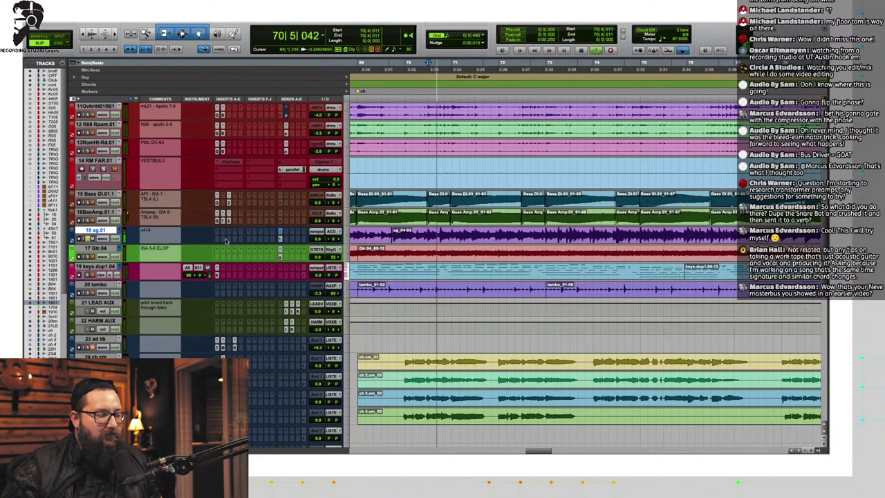
pyautogui.press('space')
# Step: Insert the native FabFilter Pro-Q 3 (mono) equalizer in the first insert slot of the ag.01 track
pyautogui.click(226, 242)
pyautogui.moveTo(242, 238)
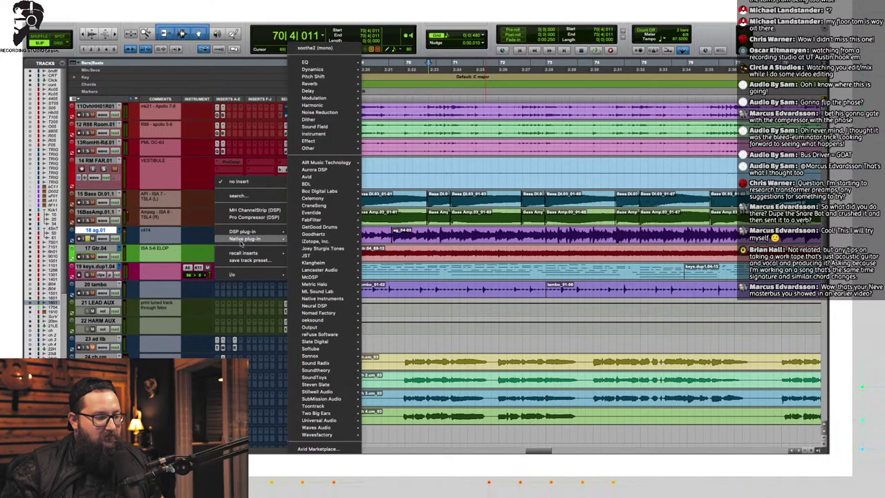
pyautogui.moveTo(315, 64)
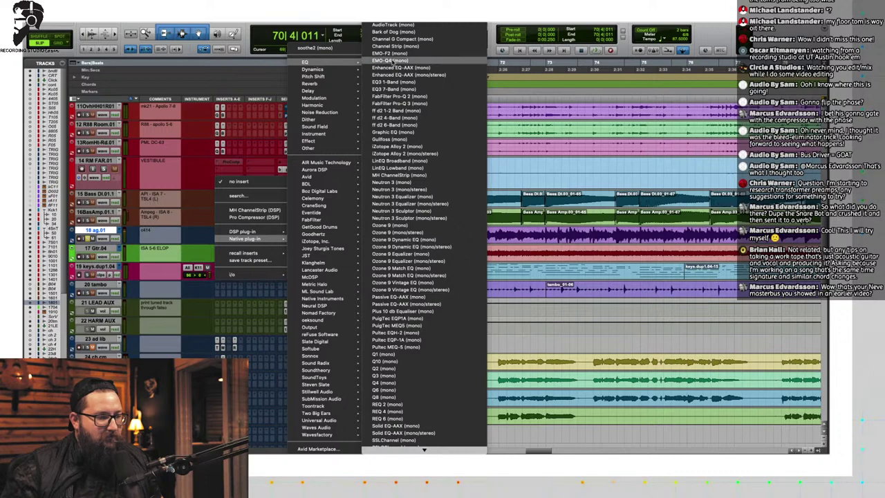
pyautogui.click(404, 102)
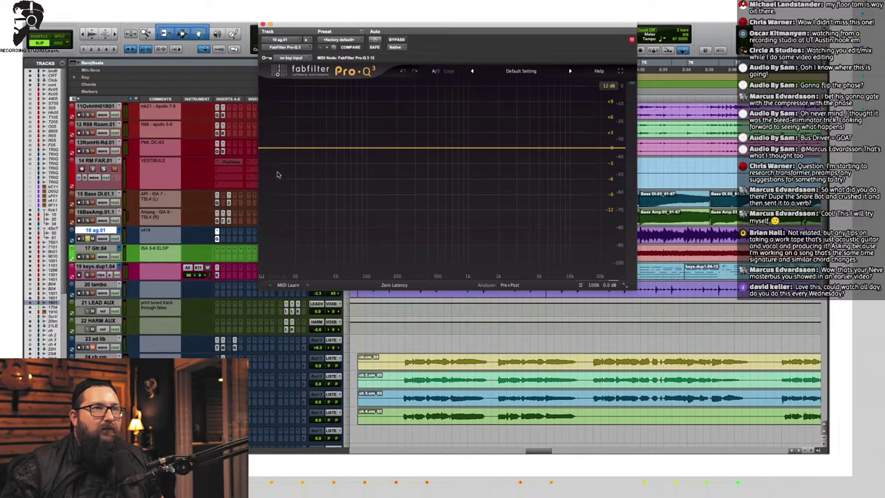
# Step: Shape ag.01's Pro-Q 3 curve with an 18 dB/oct low cut and a bell dip of about -3.6 dB near 247 Hz
pyautogui.click(271, 148)
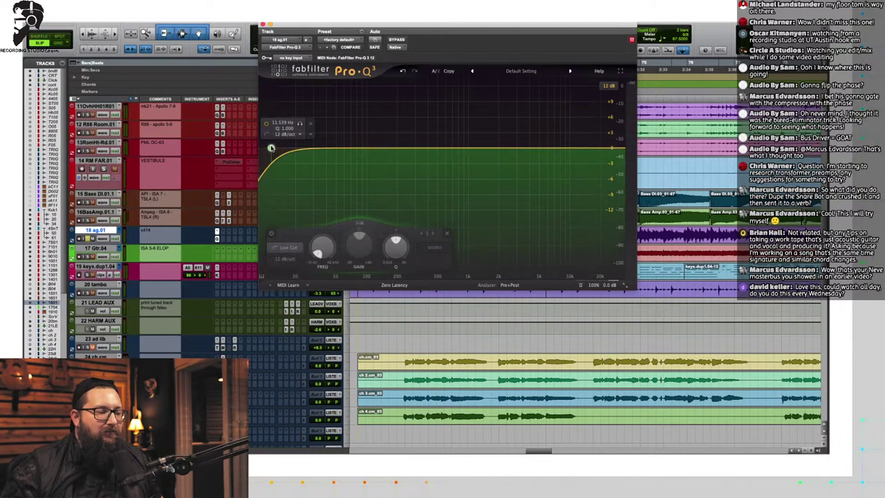
pyautogui.moveTo(270, 148); pyautogui.dragTo(359, 152)
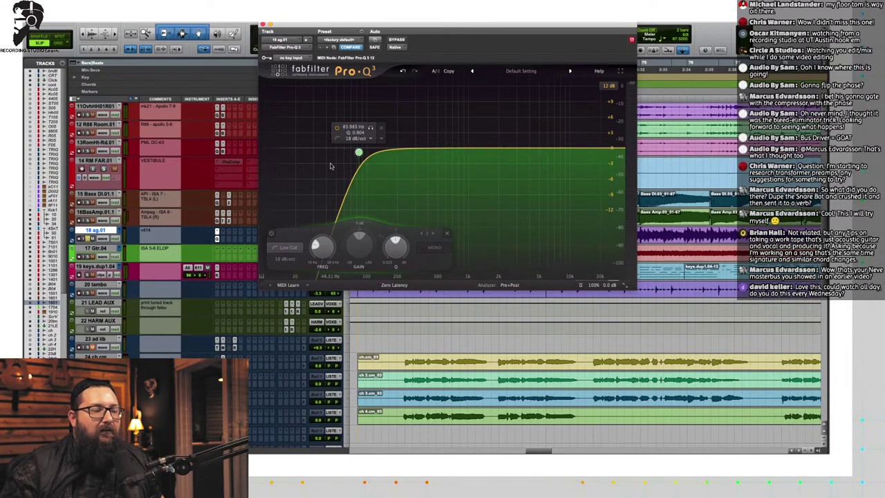
pyautogui.moveTo(356, 154); pyautogui.dragTo(348, 151)
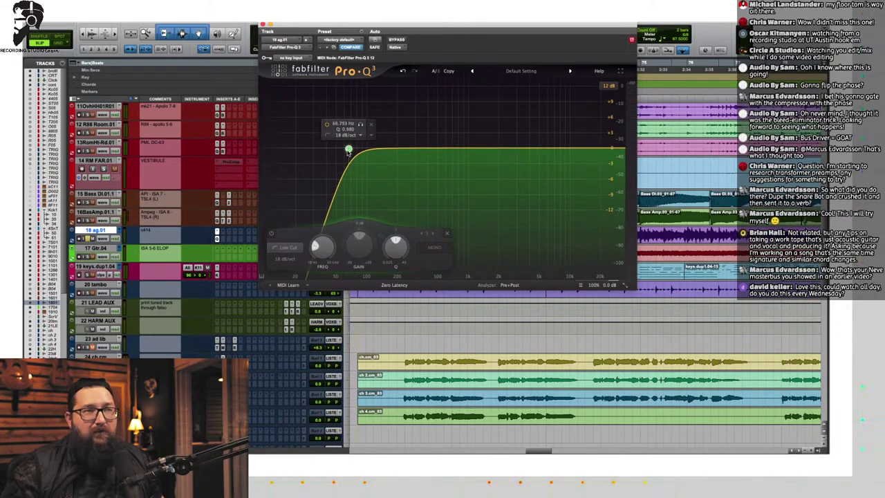
pyautogui.scroll(-1, 349, 152)
pyautogui.press('space')
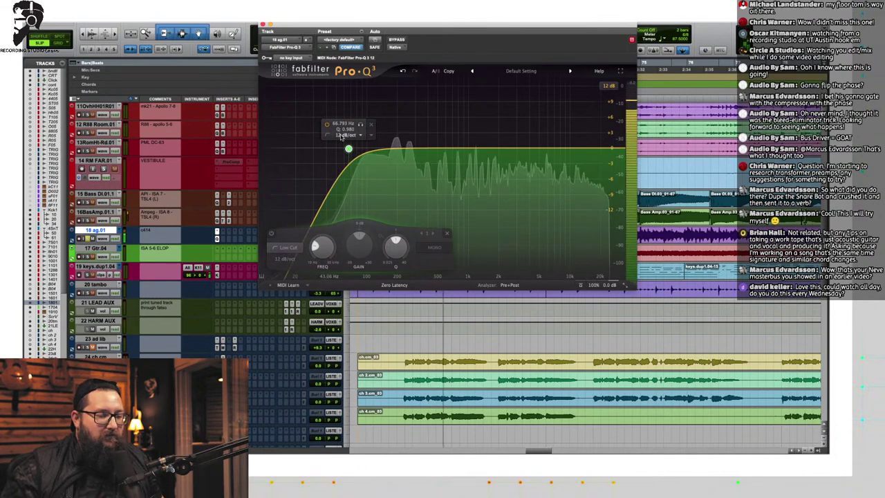
pyautogui.scroll(1, 349, 151)
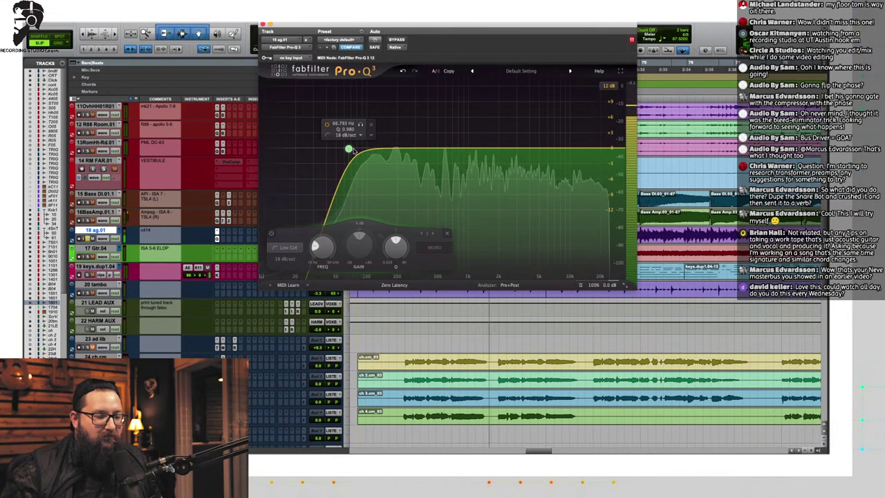
pyautogui.moveTo(350, 152); pyautogui.dragTo(406, 167)
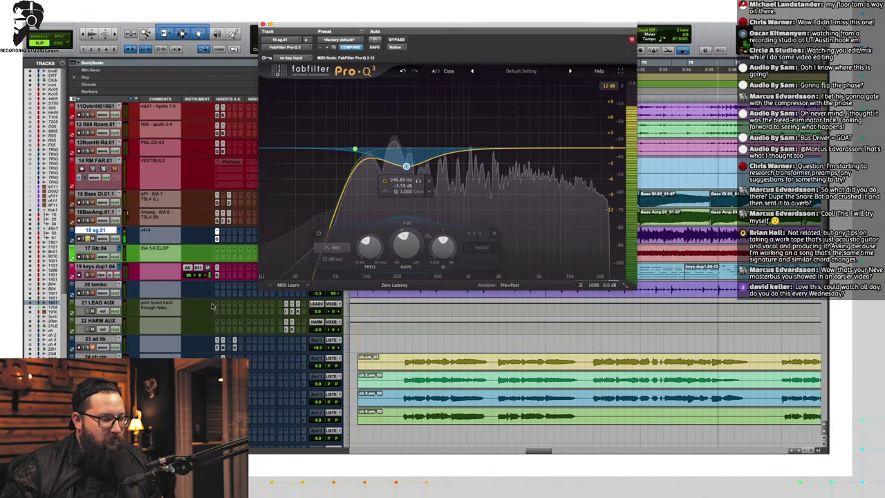
# Step: Insert the native UAD UA 1176 Rev A (mono) compressor in the second insert slot of the ag.01 track
pyautogui.click(222, 235)
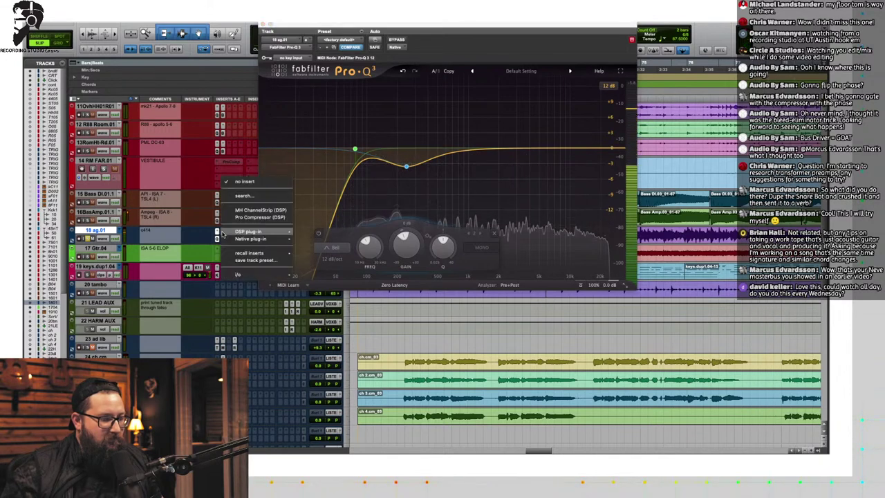
pyautogui.moveTo(250, 238)
pyautogui.moveTo(318, 76)
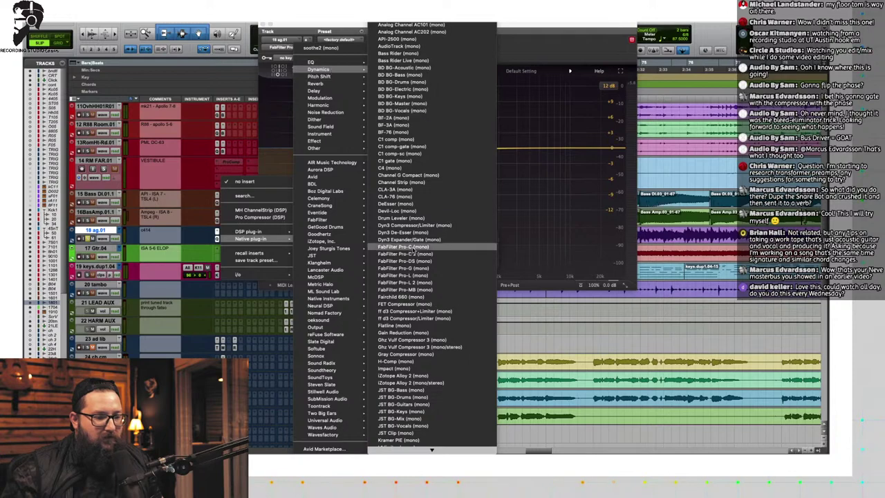
pyautogui.scroll(-15, 412, 316)
pyautogui.scroll(-8, 412, 316)
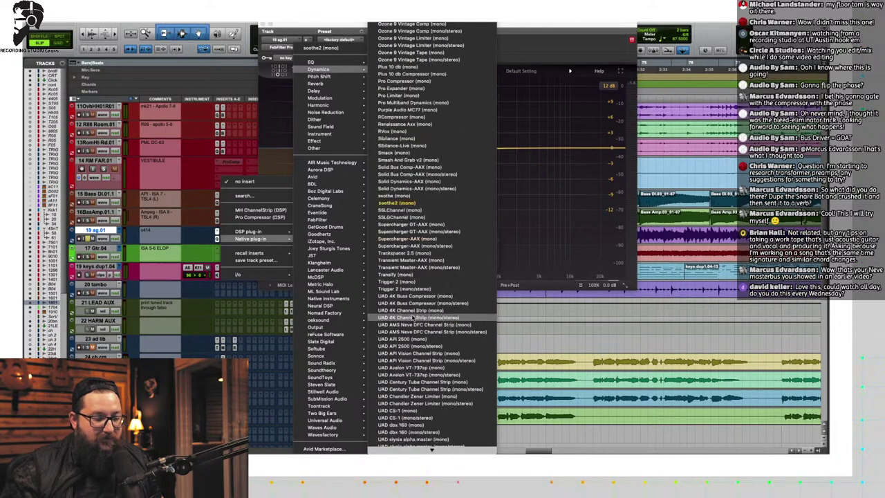
pyautogui.scroll(-10, 413, 318)
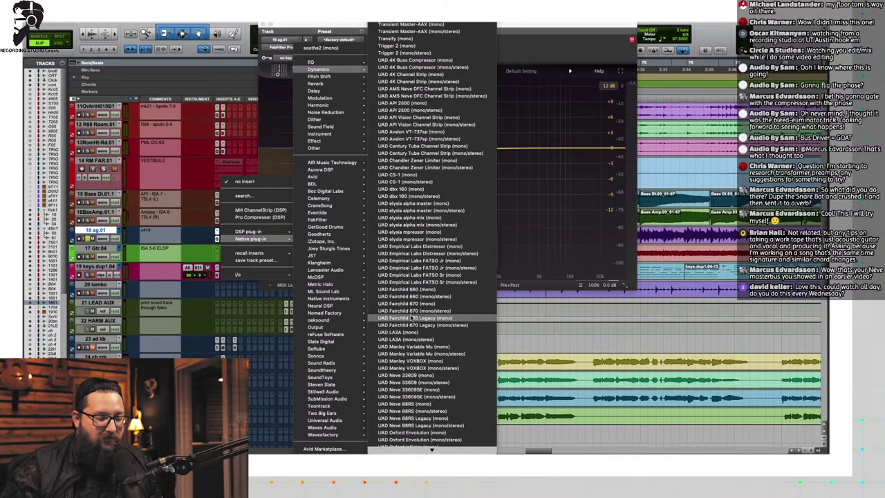
pyautogui.scroll(-12, 413, 359)
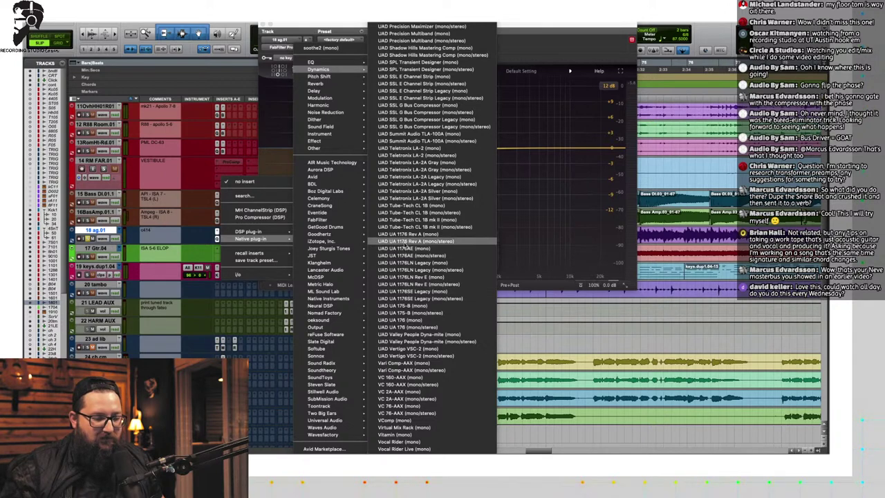
pyautogui.click(405, 235)
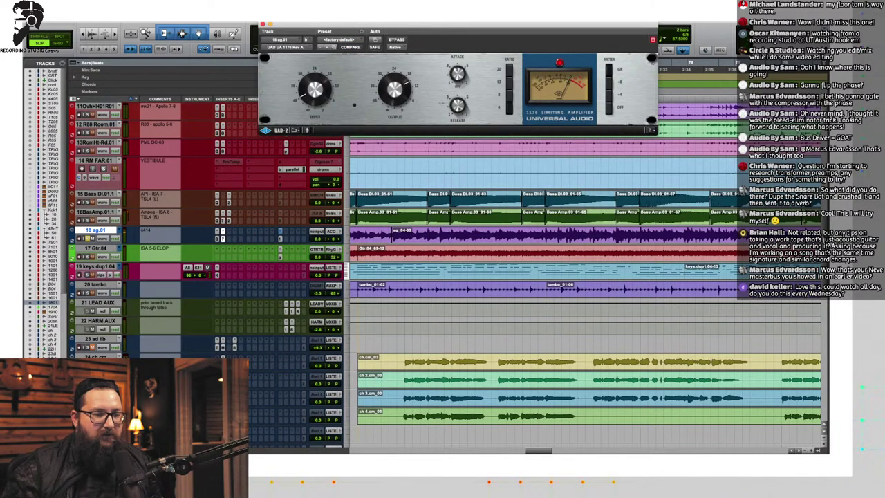
# Step: Compare ag.01 with the 1176 Rev A bypassed and engaged, and make that insert inactive
pyautogui.click(310, 94)
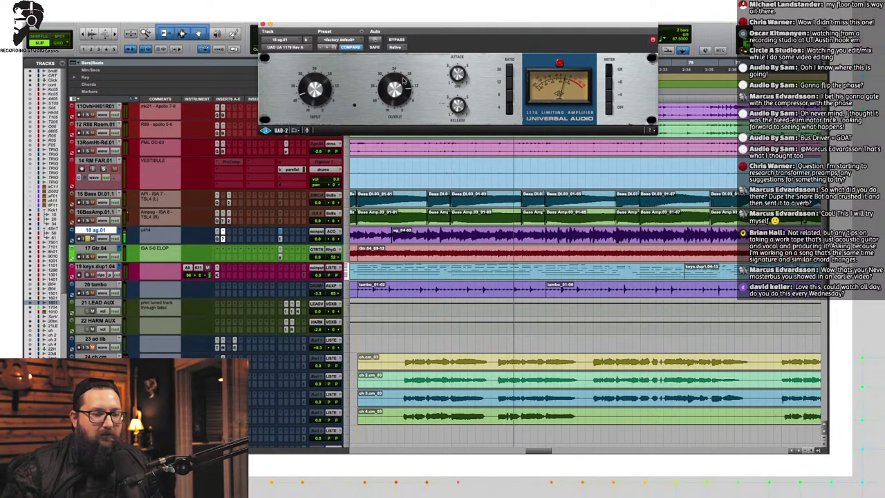
pyautogui.click(396, 39)
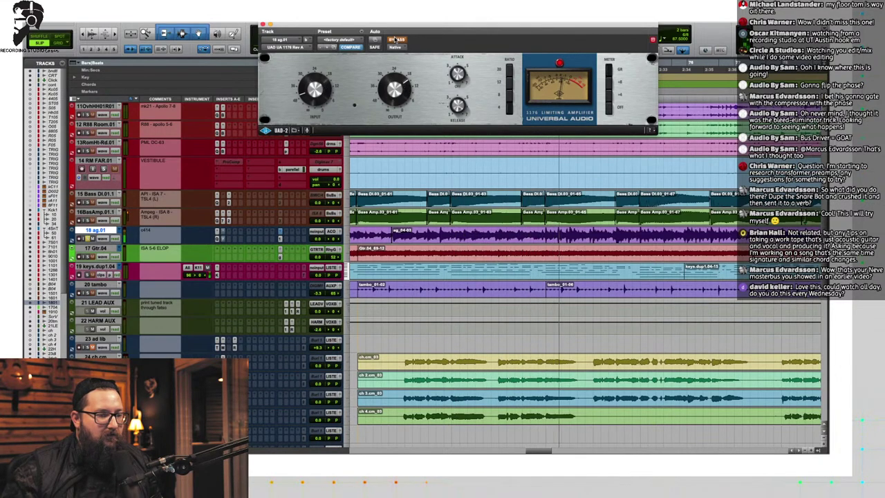
pyautogui.click(395, 40)
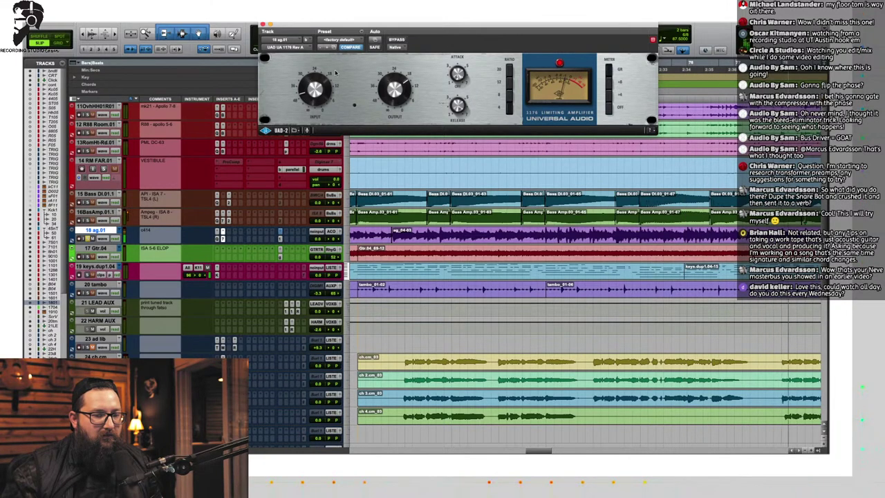
pyautogui.click(398, 39)
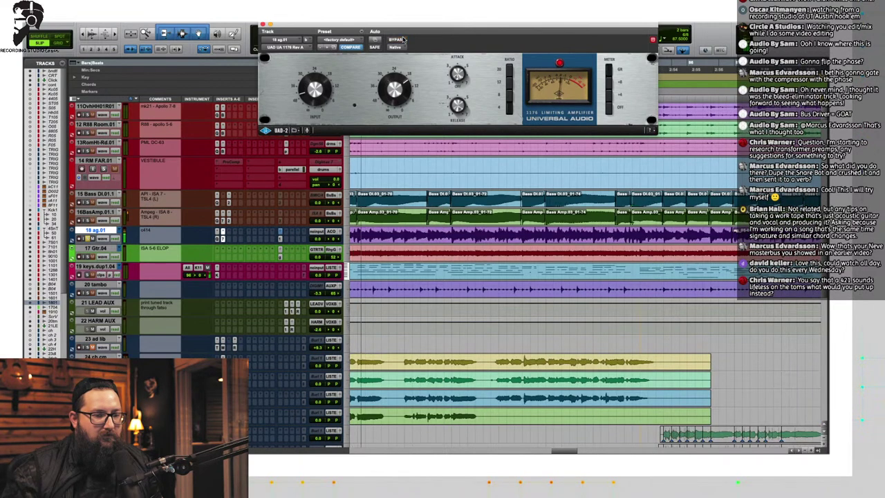
pyautogui.click(220, 238)
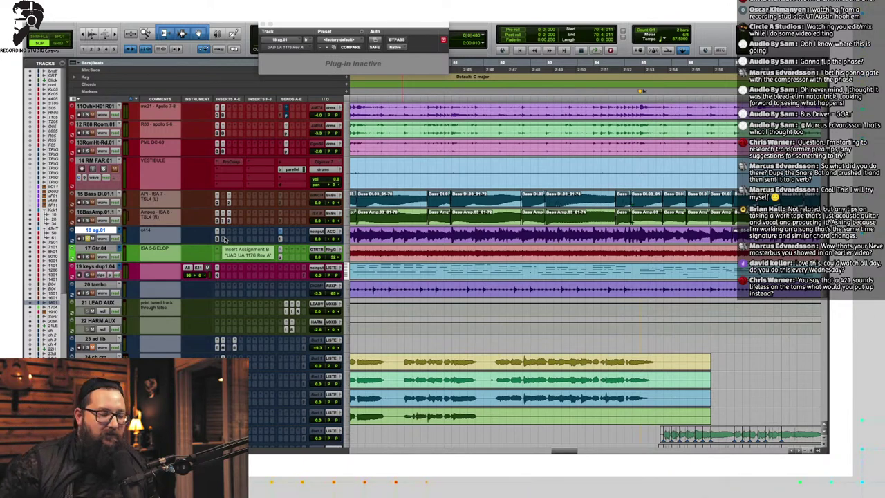
# Step: Assign the TSL 4V.L (Mono) hardware insert to the third insert slot of the ag.01 track
pyautogui.click(230, 233)
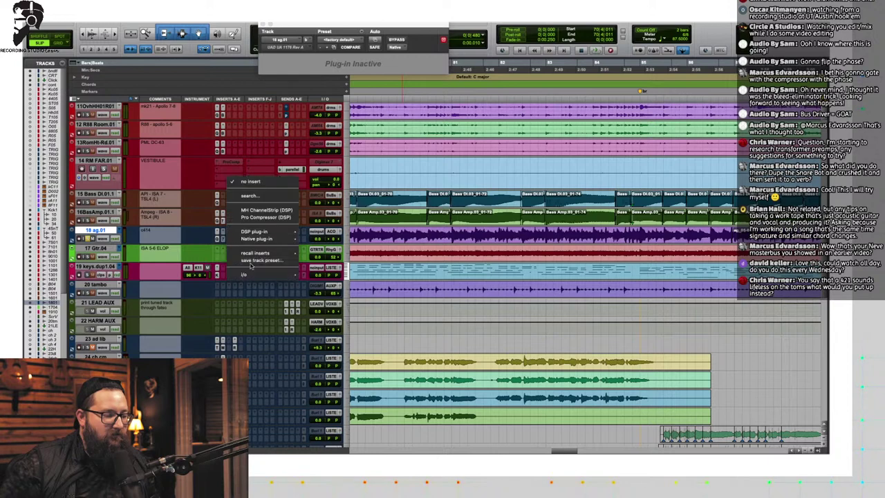
pyautogui.moveTo(257, 274)
pyautogui.click(330, 283)
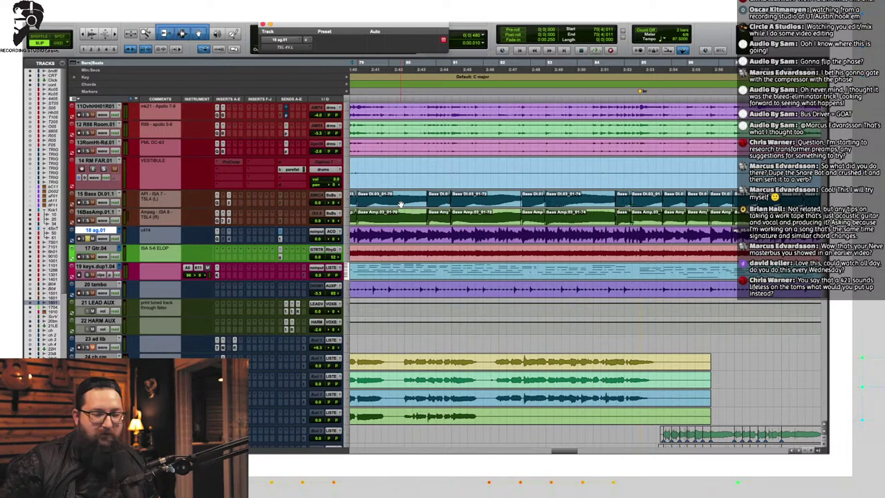
pyautogui.press('space')
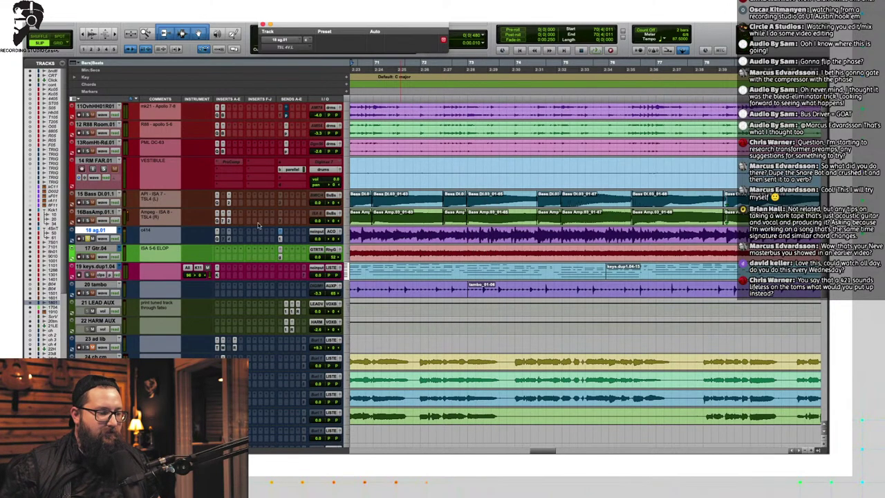
# Step: Set the third insert slot of the ag.01 track to the TSL 4V.R (Mono) hardware insert
pyautogui.click(231, 233)
pyautogui.moveTo(247, 232)
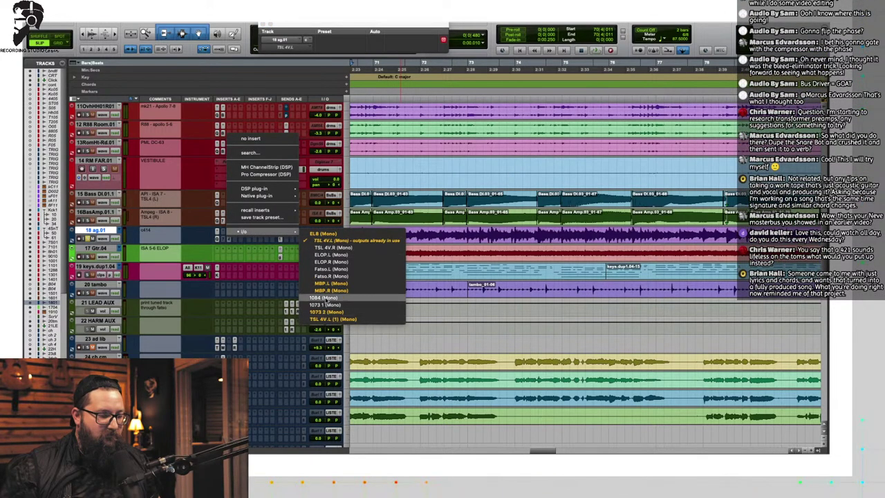
pyautogui.click(332, 248)
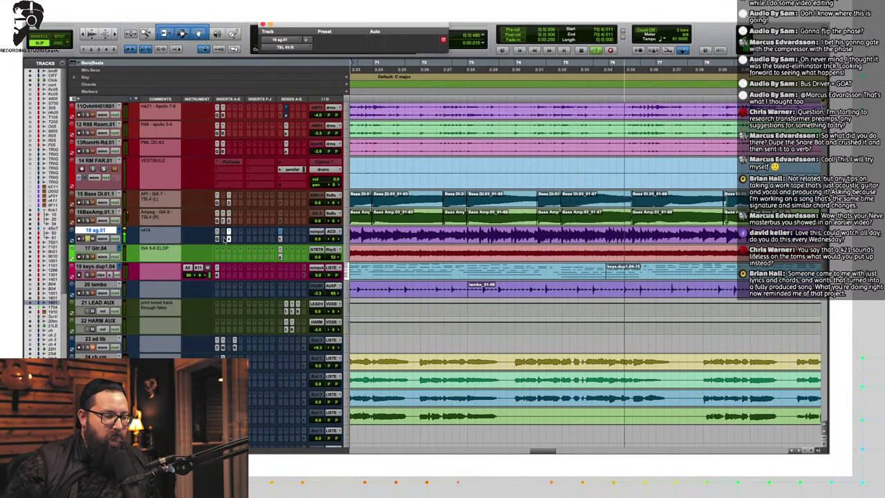
# Step: Play the soloed ag.01 track from 70|4|011 and compare it with the TSL 4V.R insert bypassed and engaged
pyautogui.press('space')
pyautogui.press('space')
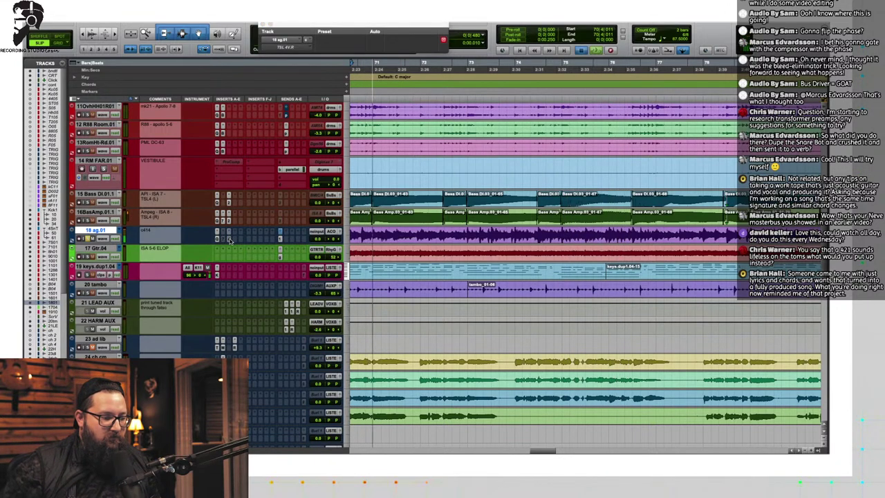
pyautogui.press('space')
pyautogui.keyDown('ctrl'); pyautogui.keyDown('super'); pyautogui.click(230, 240); pyautogui.keyUp('super'); pyautogui.keyUp('ctrl')
pyautogui.press('space')
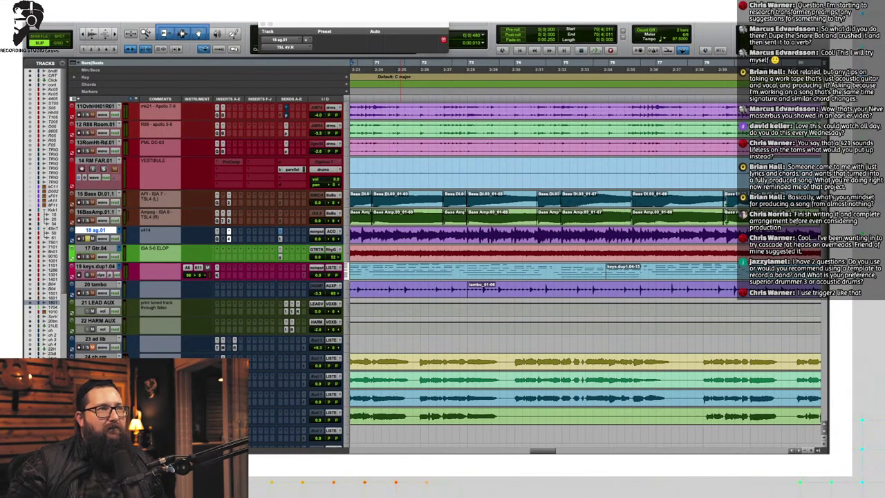
pyautogui.press('space')
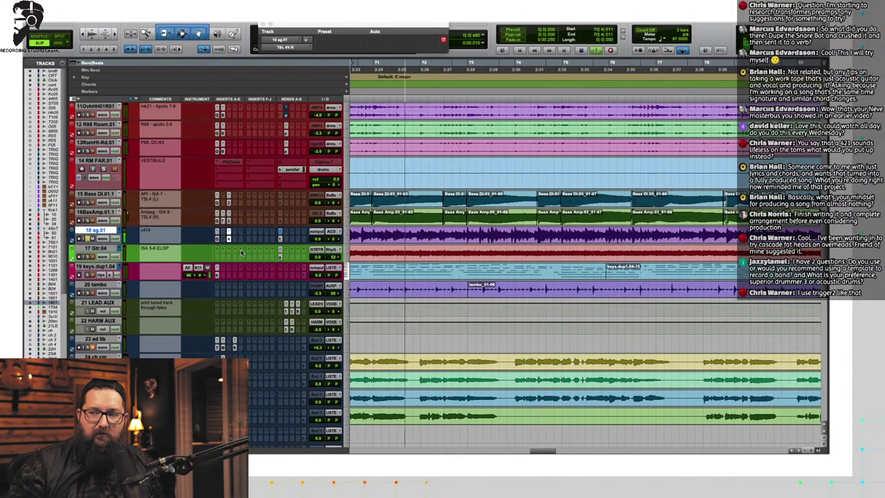
pyautogui.press('space')
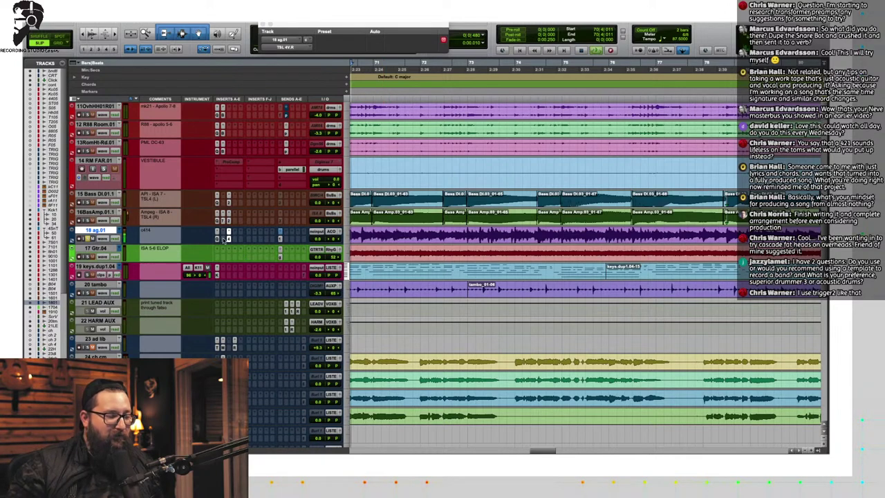
pyautogui.press('space')
pyautogui.keyDown('ctrl'); pyautogui.keyDown('super'); pyautogui.click(228, 240); pyautogui.keyUp('super'); pyautogui.keyUp('ctrl')
pyautogui.press('space')
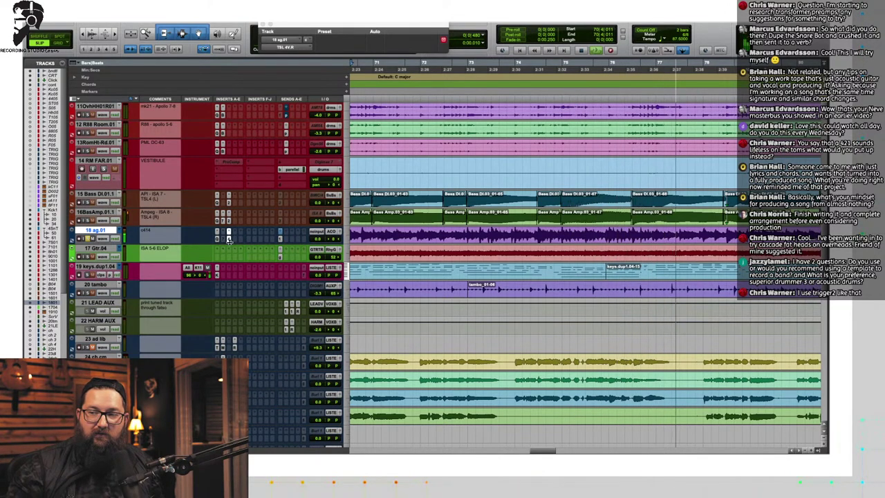
pyautogui.press('space')
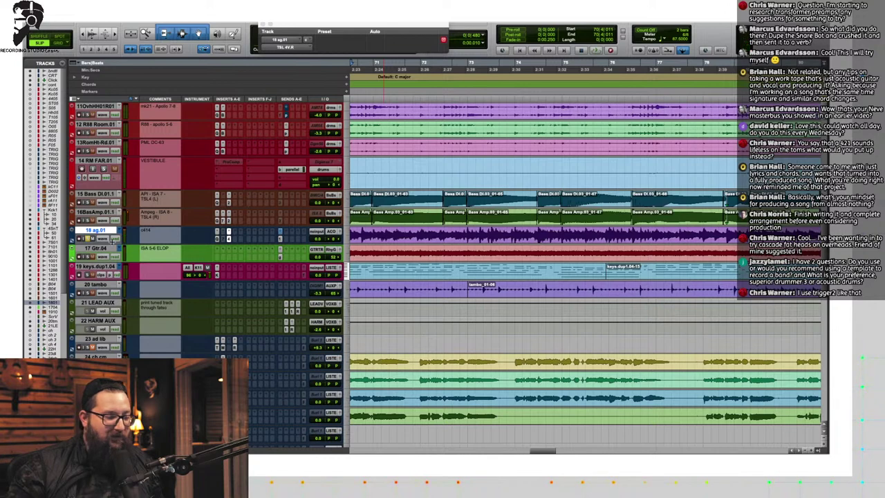
# Step: Listen to Gtr.04 soloed and assign the Fatso.R (Mono) hardware insert to its first insert slot
pyautogui.press('space')
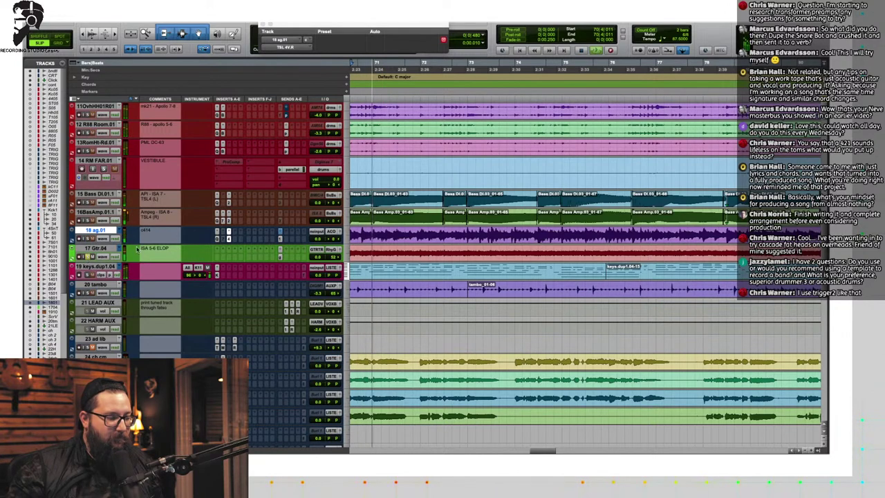
pyautogui.click(216, 250)
pyautogui.moveTo(232, 257)
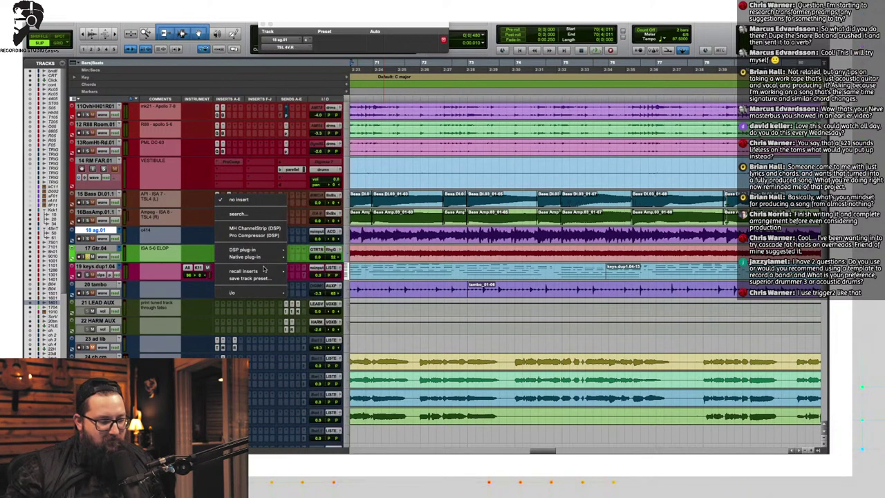
pyautogui.moveTo(273, 293)
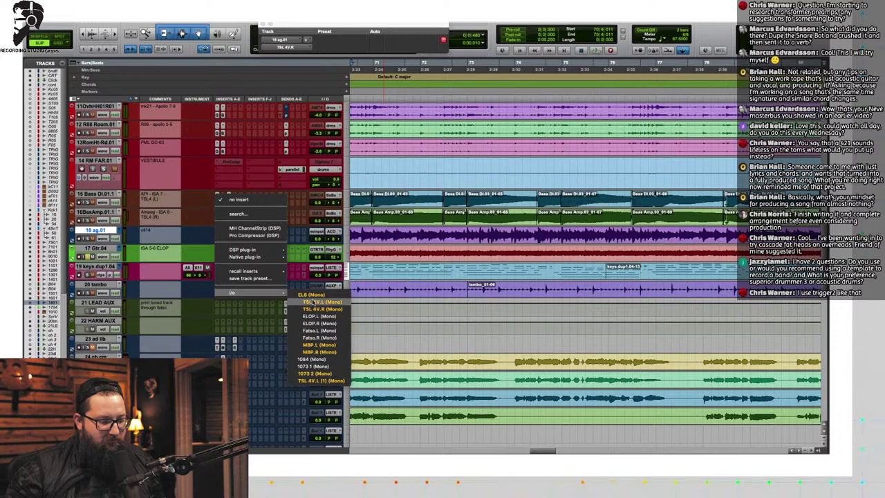
pyautogui.click(314, 338)
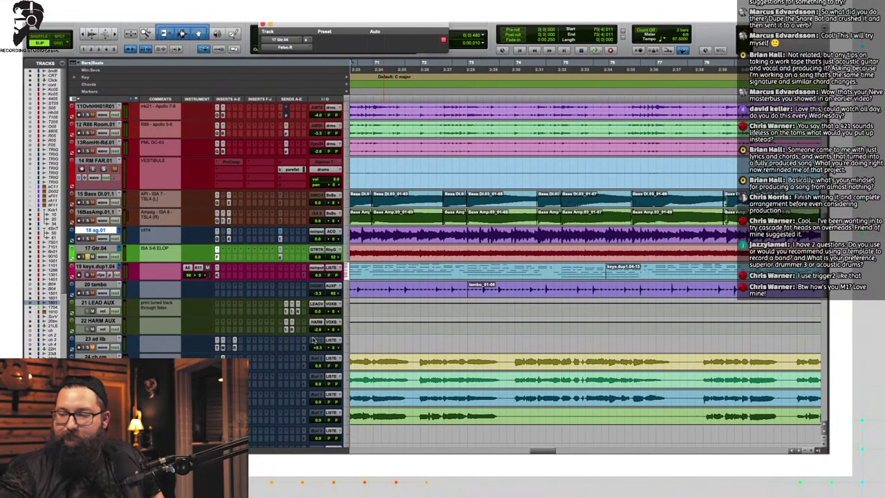
# Step: Listen to the Gtr.04 track and switch its first insert to the ELOP.R (Mono) hardware insert
pyautogui.press('space')
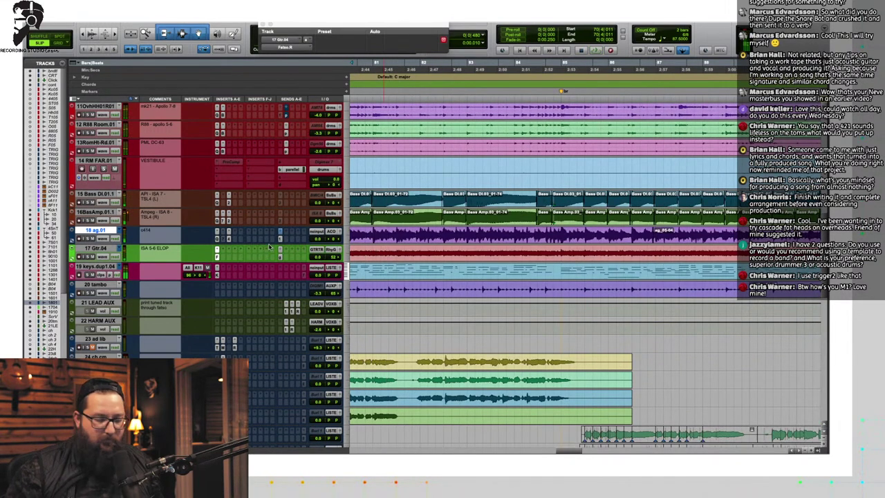
pyautogui.click(220, 252)
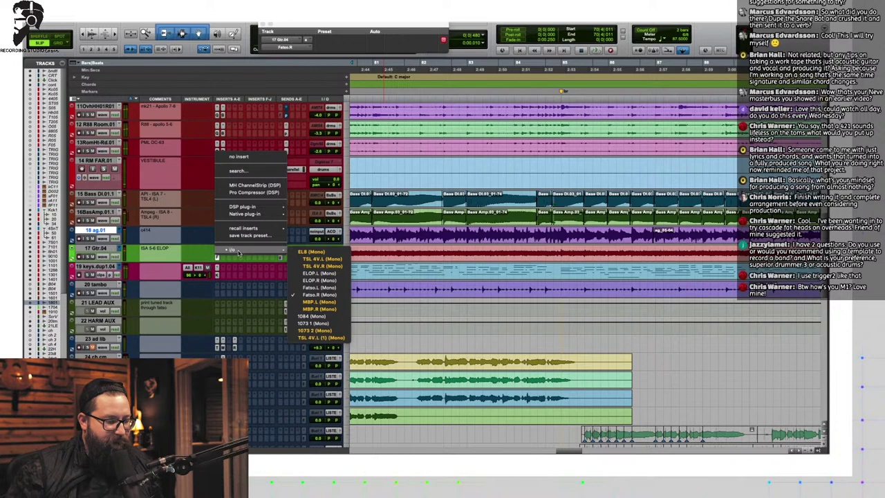
pyautogui.click(312, 280)
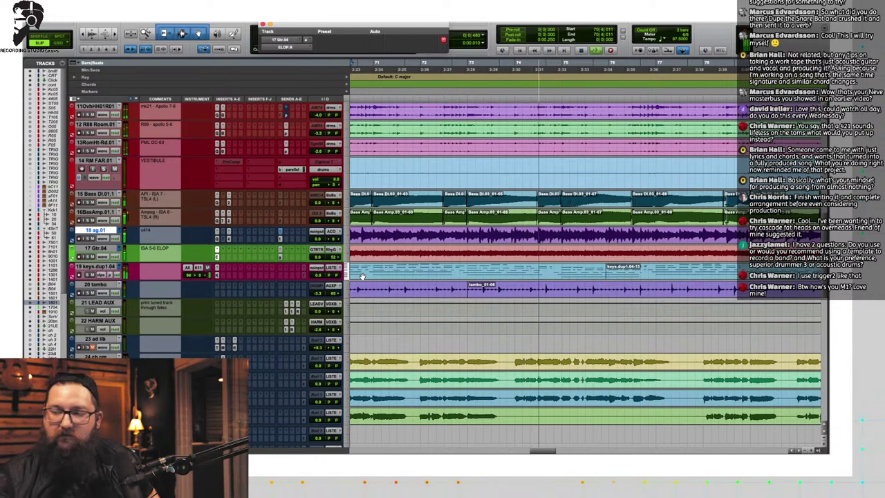
# Step: Replay the mix from 70|4|011 and listen to the ELOP.R insert on the Gtr.04 track
pyautogui.press('space')
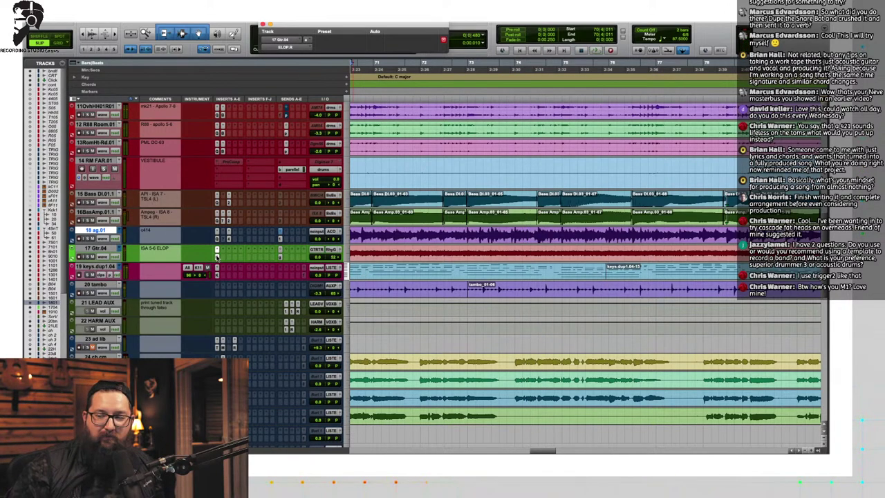
pyautogui.press('space')
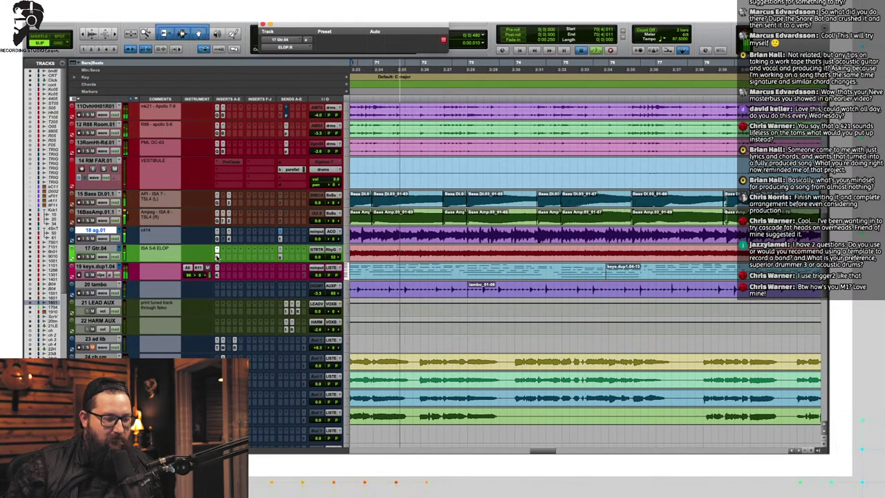
pyautogui.press('space')
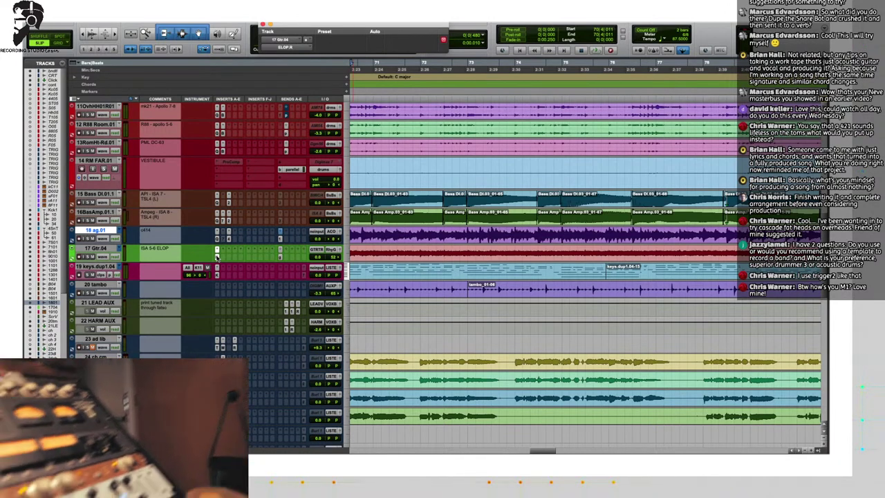
pyautogui.press('space')
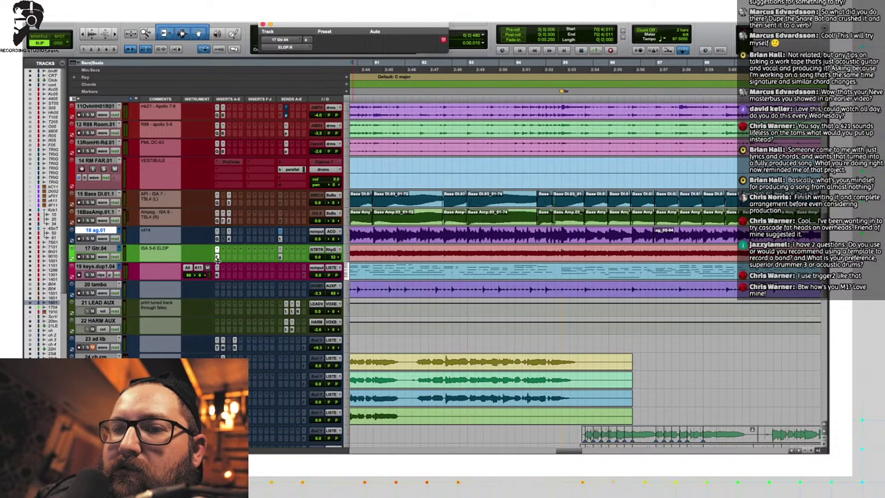
# Step: Assign the Fatso (Stereo) hardware insert to the second insert slot of keys.dup1.04 and play it in the mix
pyautogui.click(223, 267)
pyautogui.moveTo(276, 333)
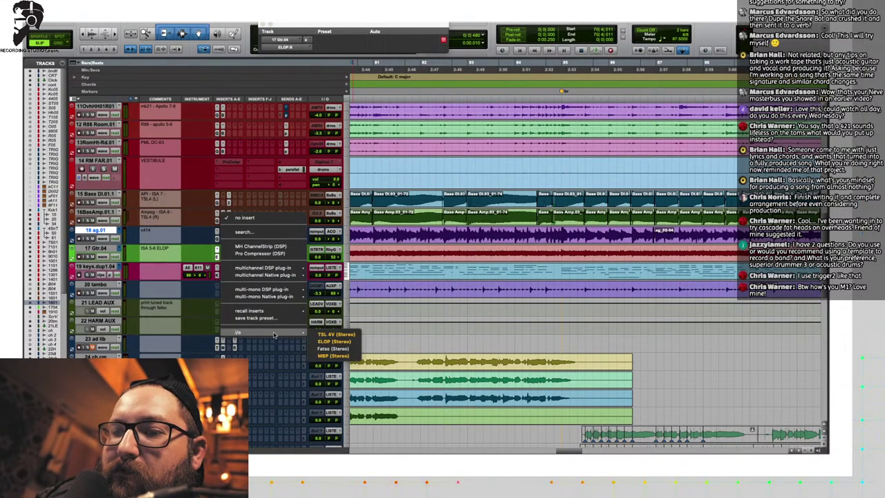
pyautogui.click(320, 347)
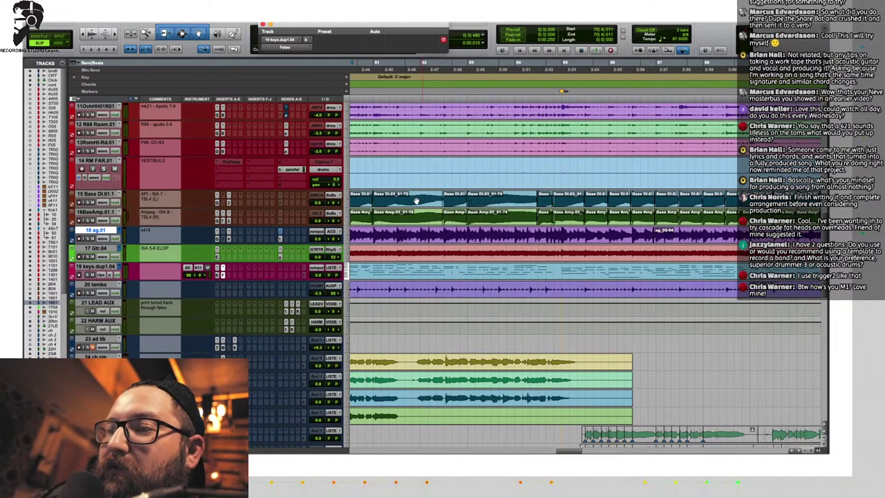
pyautogui.press('space')
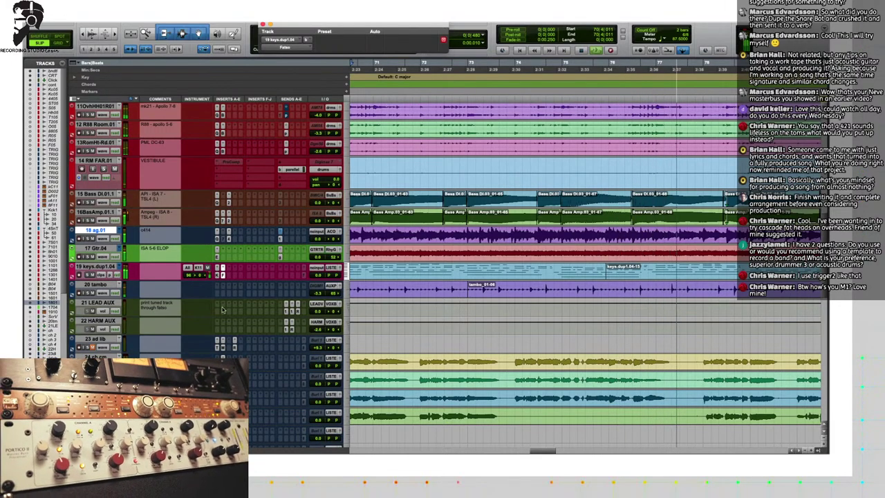
# Step: Check the Komplete Kontrol instrument on keys.dup1.04 and compare the soloed track with the Fatso insert bypassed and engaged
pyautogui.click(218, 275)
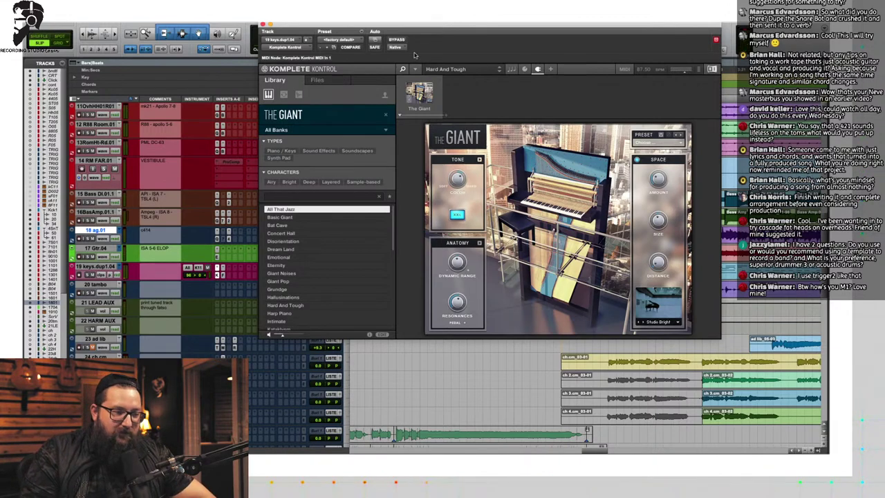
pyautogui.click(261, 26)
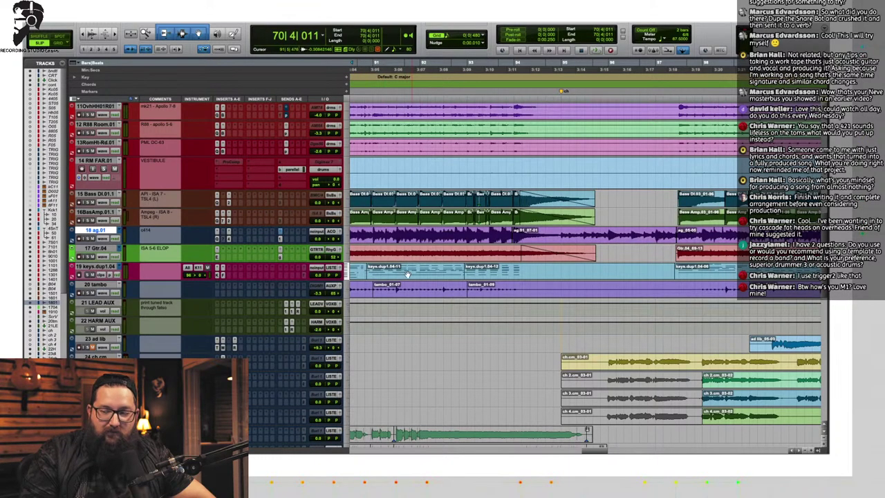
pyautogui.press('space')
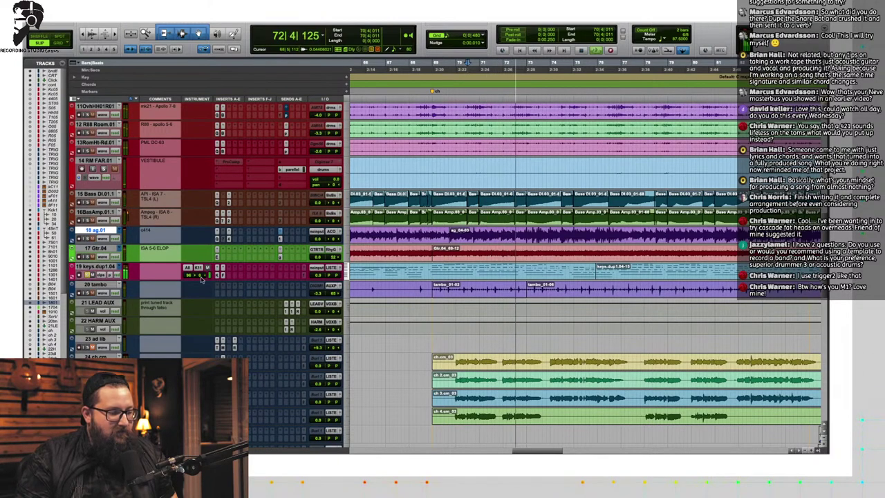
pyautogui.press('space')
pyautogui.press('space')
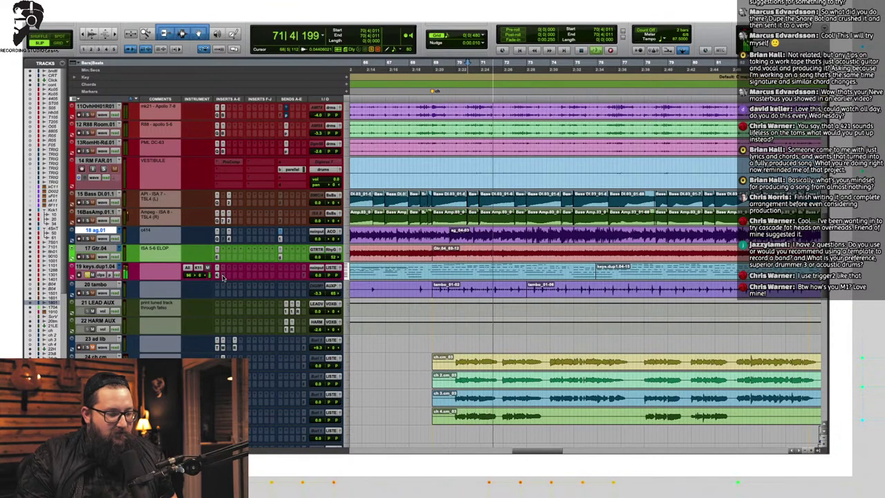
pyautogui.press('space')
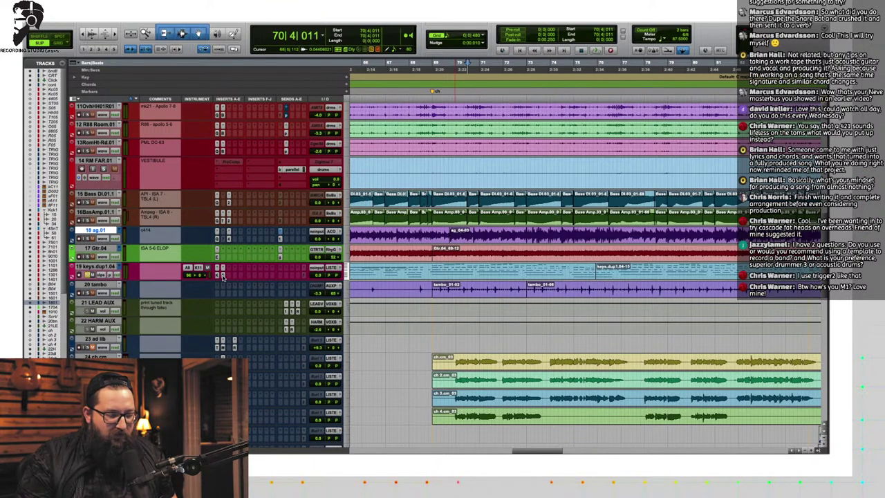
pyautogui.press('space')
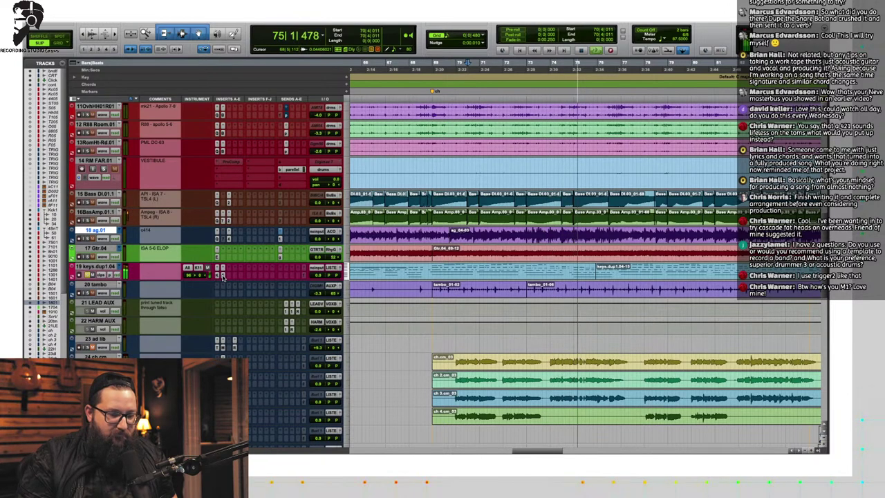
pyautogui.press('space')
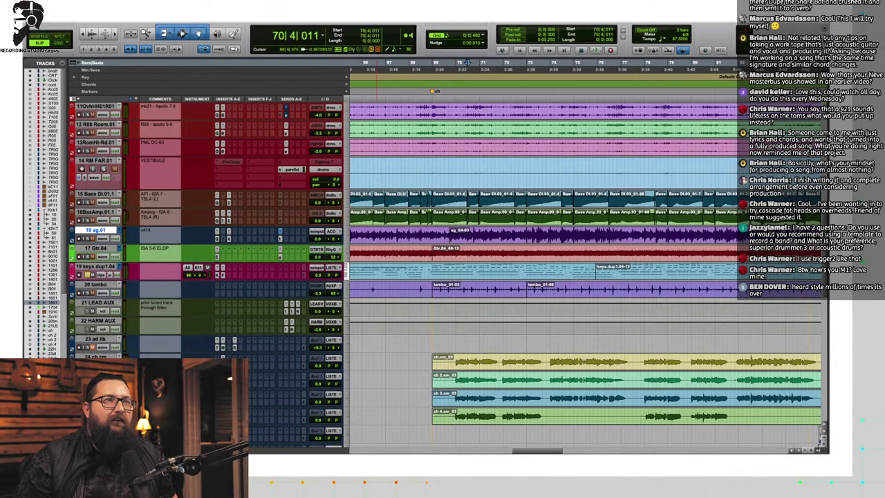
pyautogui.click(467, 280)
pyautogui.press('space')
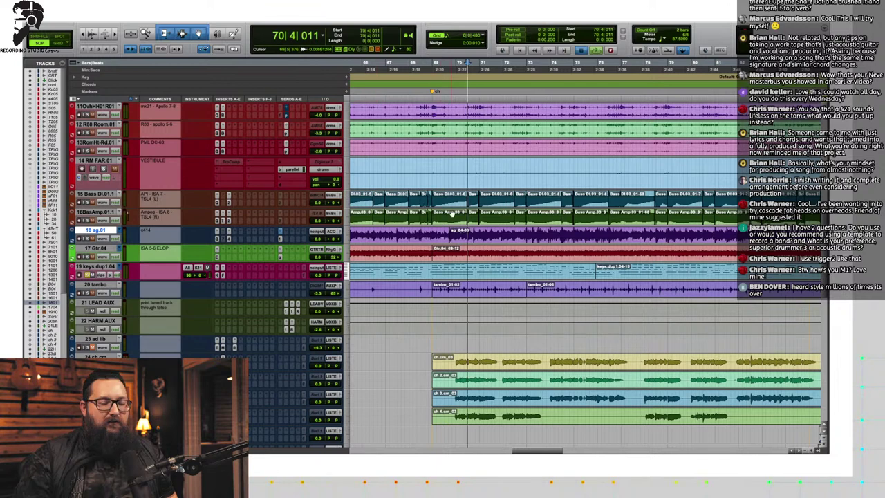
pyautogui.press('space')
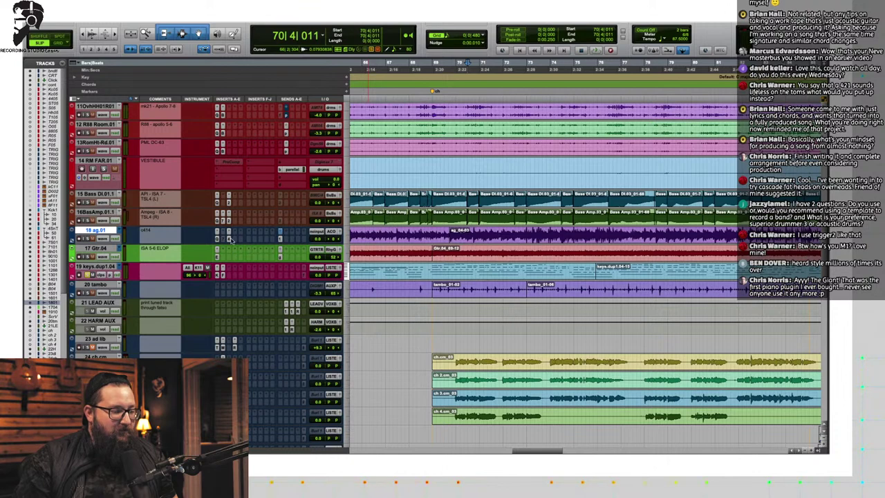
# Step: Browse all instruments in the Komplete Kontrol library of keys.dup1.04 for other pianos besides The Giant
pyautogui.click(218, 274)
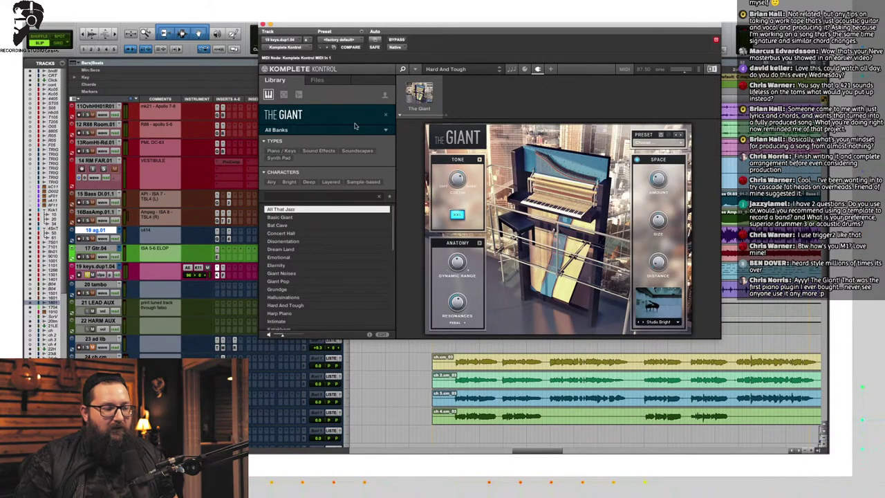
pyautogui.click(386, 114)
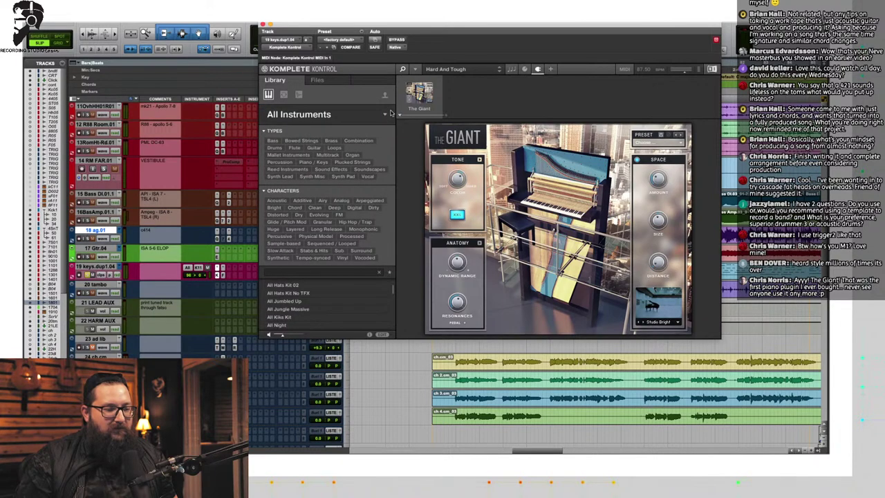
pyautogui.click(386, 115)
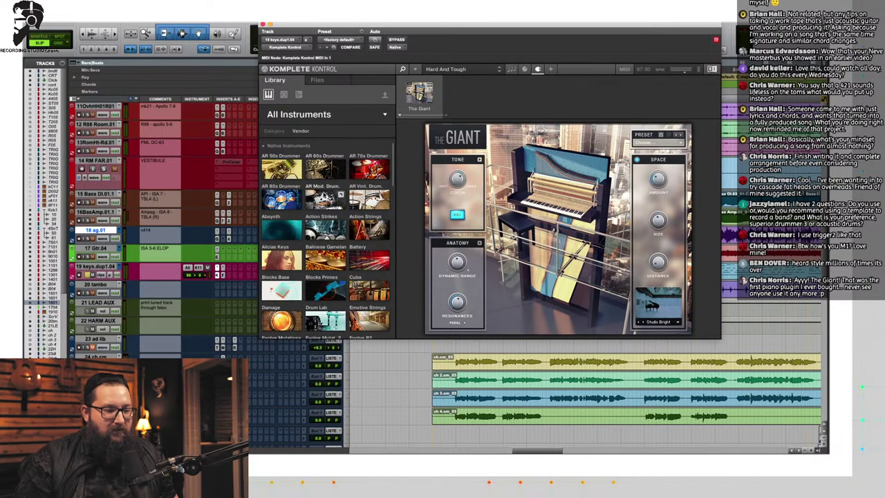
pyautogui.scroll(-10, 324, 201)
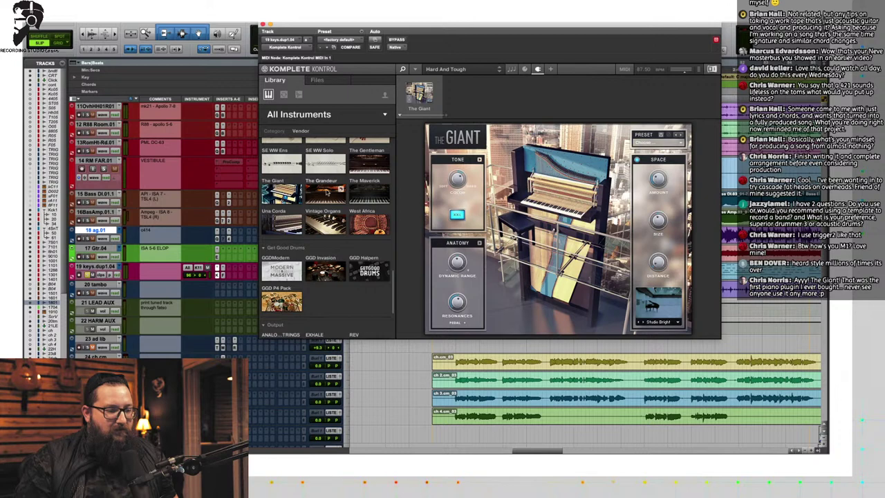
# Step: Move the Fatso insert of keys.dup1.04 to the fourth slot and duplicate Komplete Kontrol into the second, making the original inactive
pyautogui.click(224, 275)
pyautogui.click(224, 275)
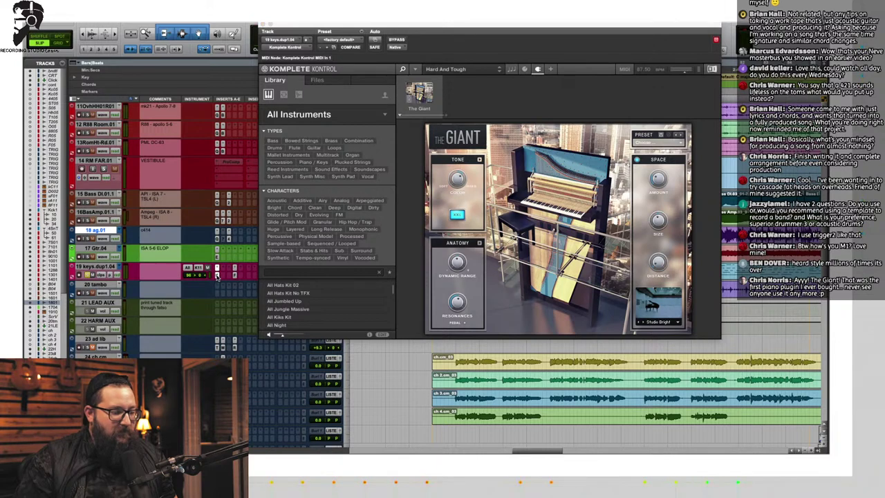
pyautogui.keyDown('ctrl'); pyautogui.keyDown('super'); pyautogui.click(217, 275); pyautogui.keyUp('super'); pyautogui.keyUp('ctrl')
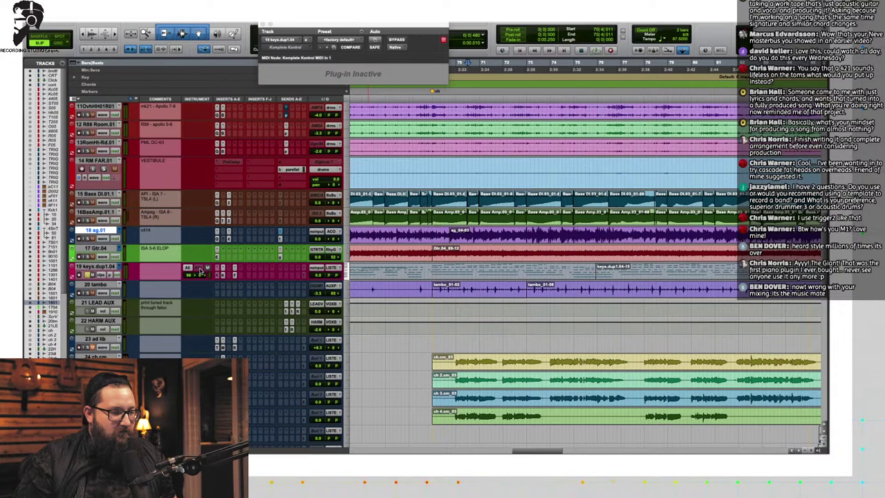
# Step: Route the MIDI output of keys.dup1.04 to its active Komplete Kontrol MIDI In 1 on channel-1
pyautogui.click(199, 272)
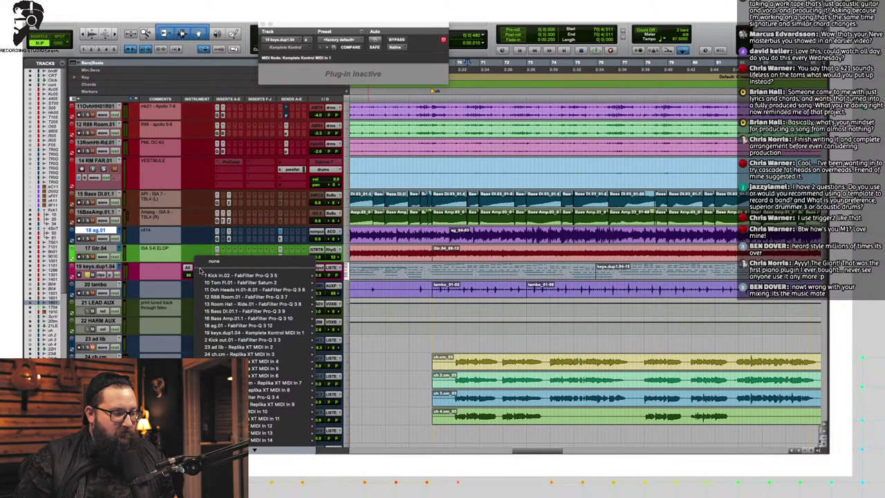
pyautogui.scroll(-3, 255, 290)
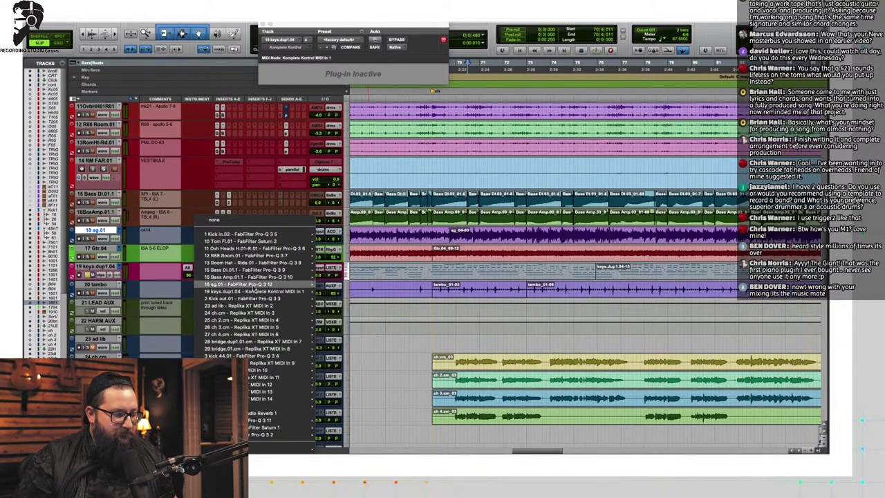
pyautogui.moveTo(308, 292)
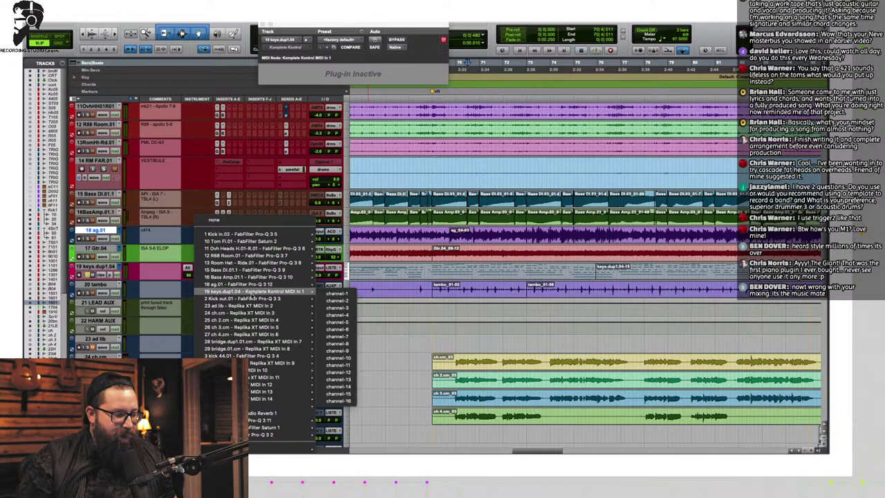
pyautogui.click(329, 296)
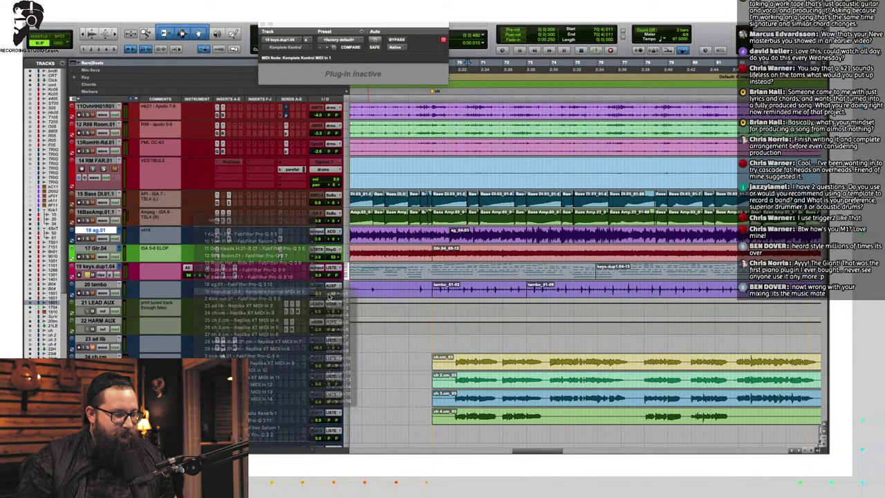
# Step: Load The Grandeur in the second-slot Komplete Kontrol and audition its Deep Grandeur and Pop Clean presets during playback
pyautogui.press('space')
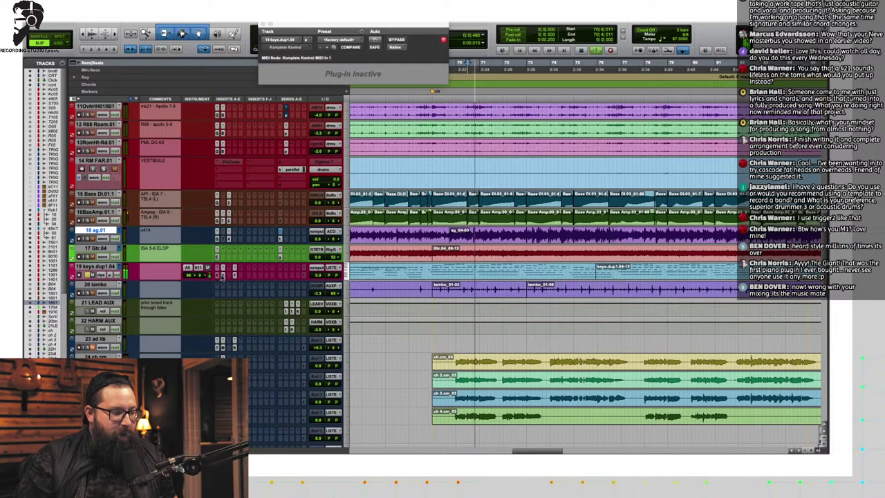
pyautogui.click(222, 275)
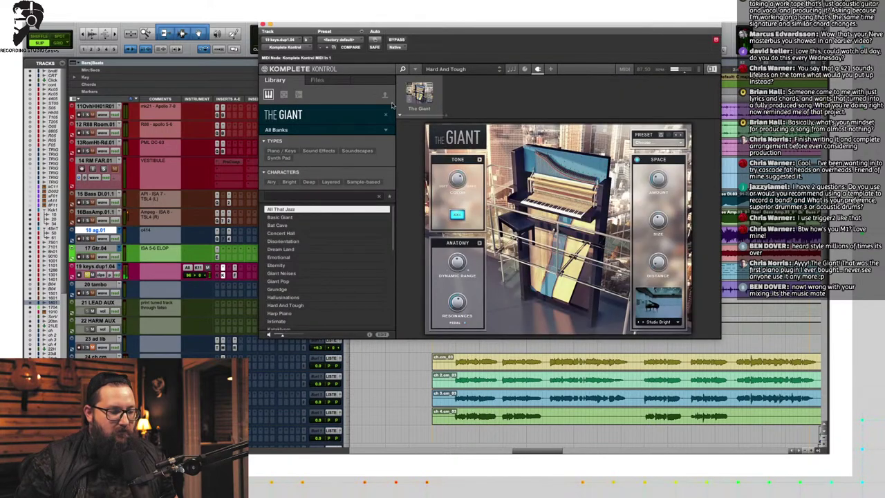
pyautogui.click(382, 116)
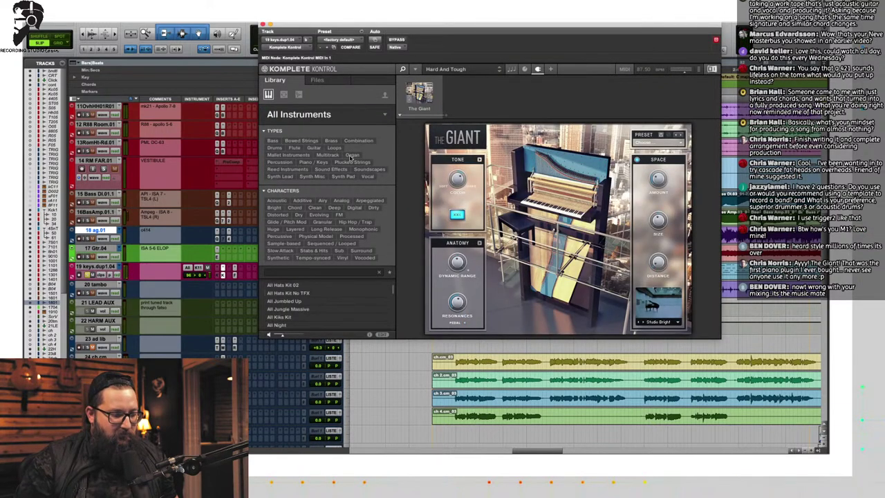
pyautogui.click(347, 115)
pyautogui.scroll(-10, 327, 255)
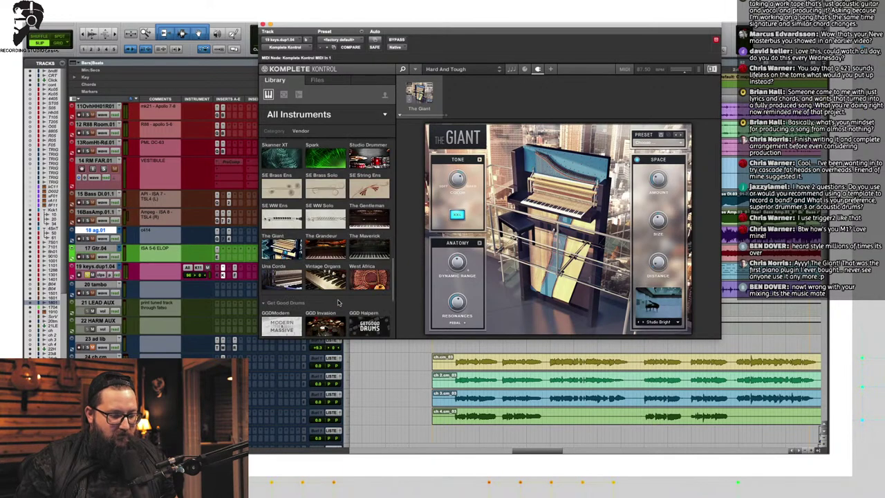
pyautogui.click(326, 252)
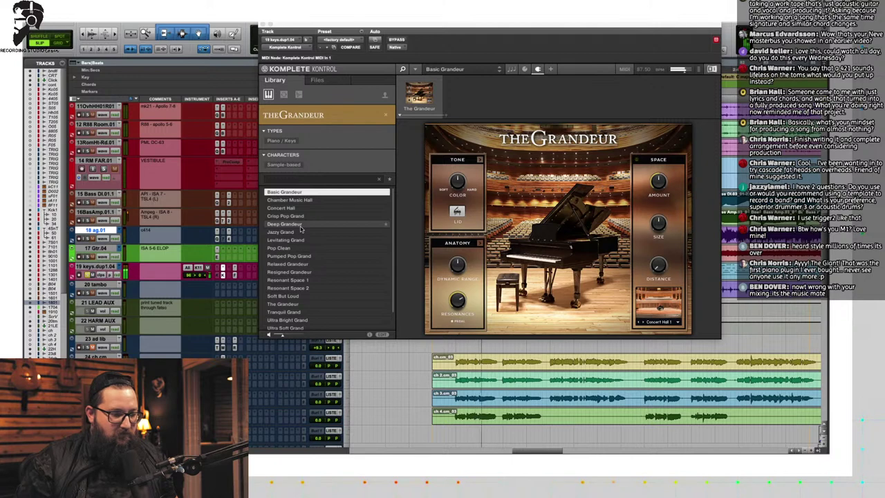
pyautogui.click(300, 225)
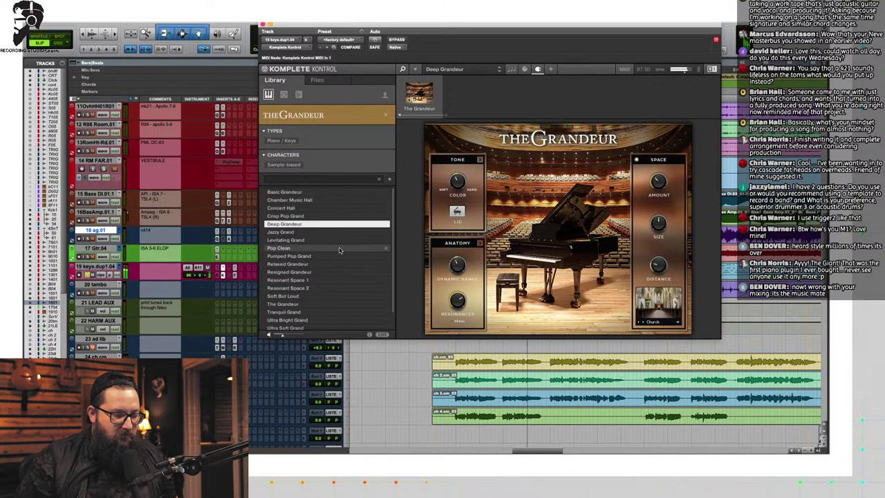
pyautogui.click(290, 248)
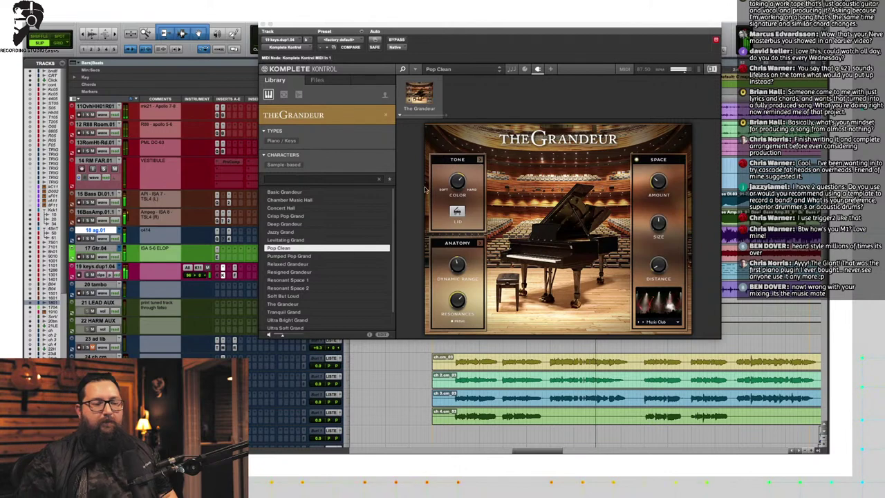
# Step: Return the Komplete Kontrol library to all instruments and choose The Gentleman
pyautogui.click(386, 117)
pyautogui.click(315, 118)
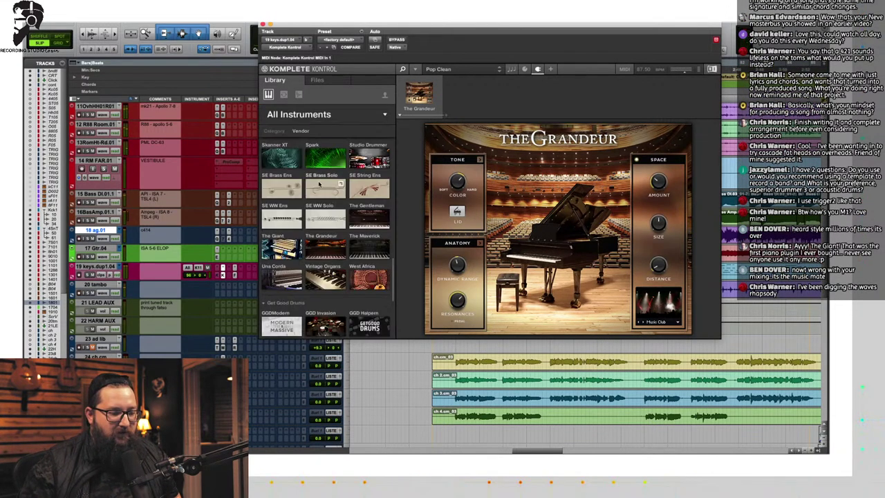
pyautogui.click(362, 221)
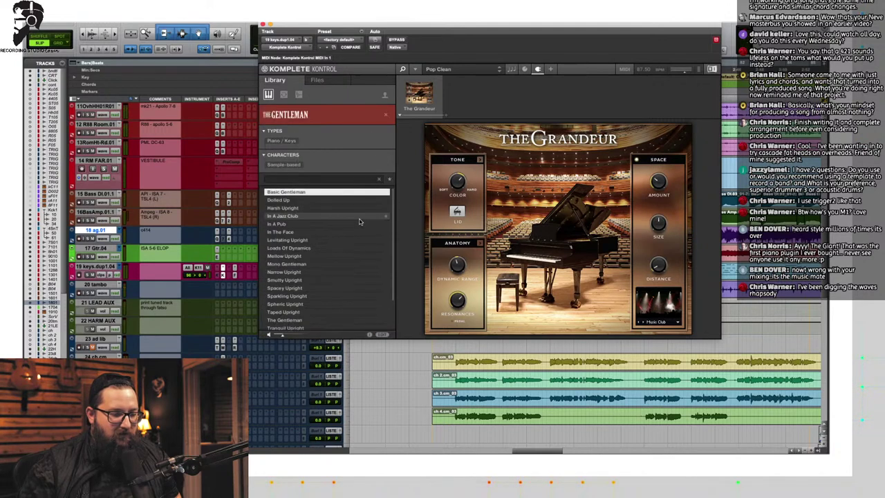
# Step: Audition The Gentleman's Narrow Upright, Loads Of Dynamics and Basic Gentleman presets during playback, and settle on Narrow Upright
pyautogui.scroll(-2, 306, 296)
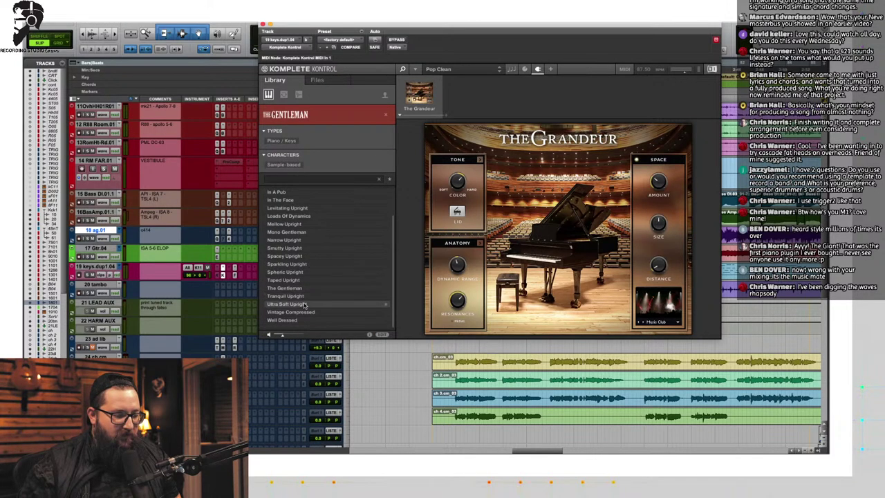
pyautogui.click(301, 240)
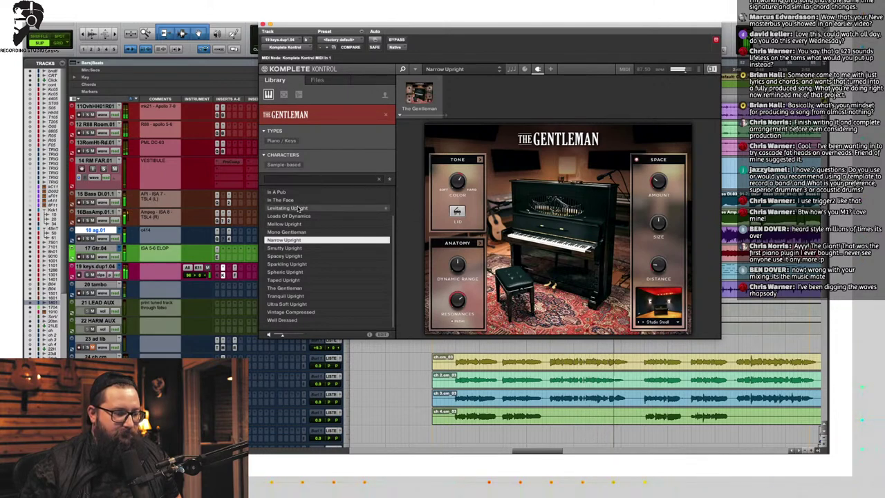
pyautogui.scroll(2, 298, 215)
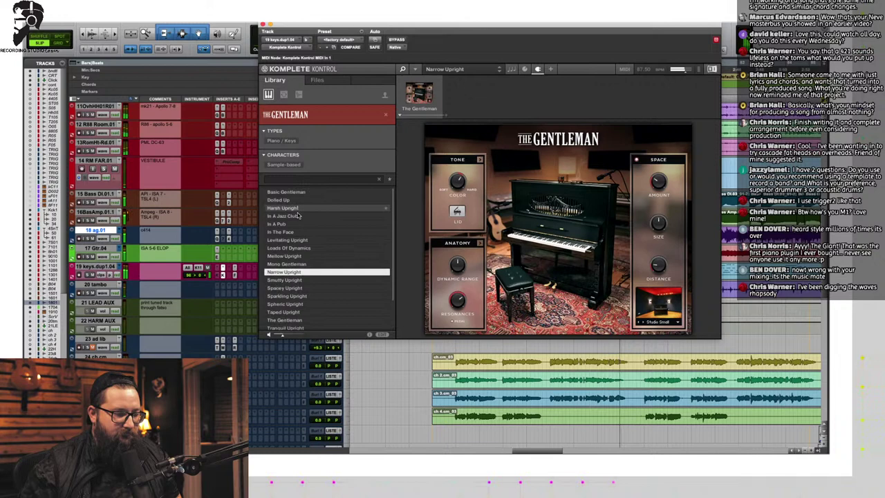
pyautogui.click(300, 248)
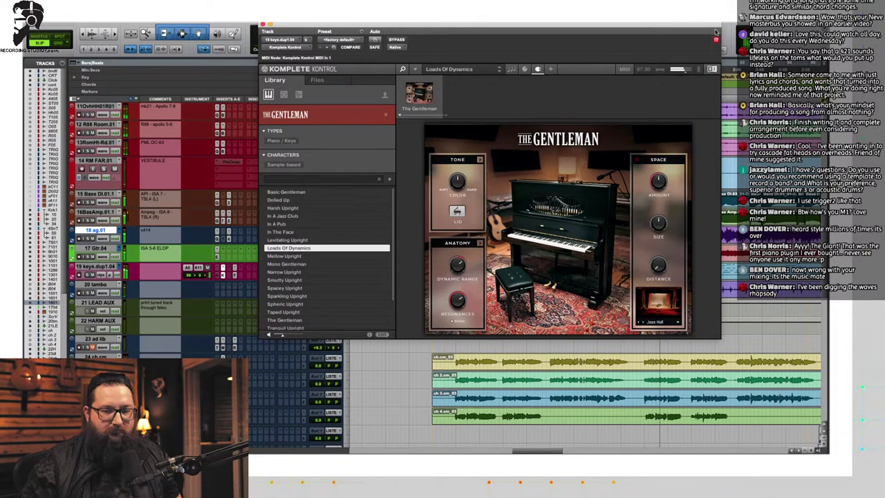
pyautogui.doubleClick(310, 193)
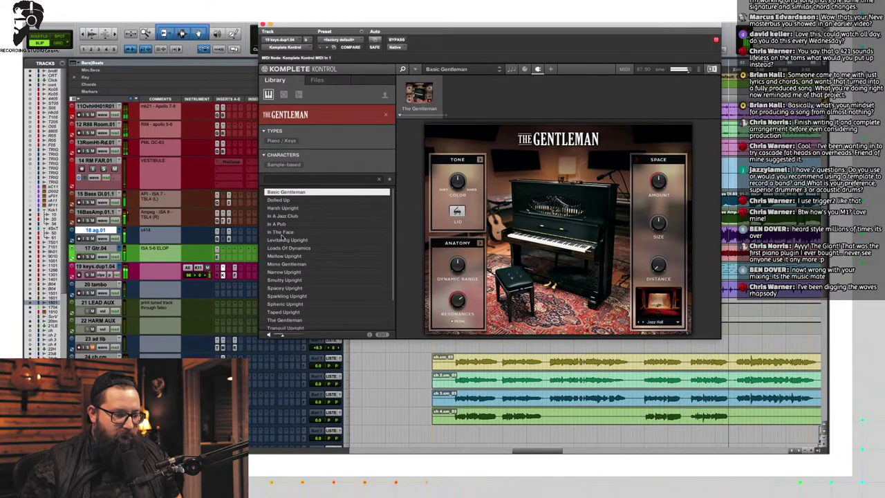
pyautogui.click(283, 272)
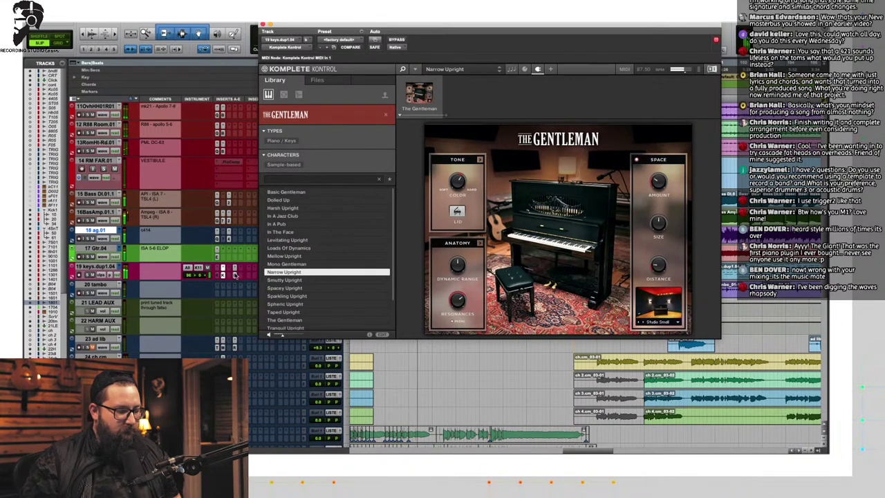
# Step: Insert MH ChannelStrip on keys.dup1.04, reduce the EQ's high-frequency boost, and add a gentle low cut of about 2 dB near 89 Hz
pyautogui.click(236, 268)
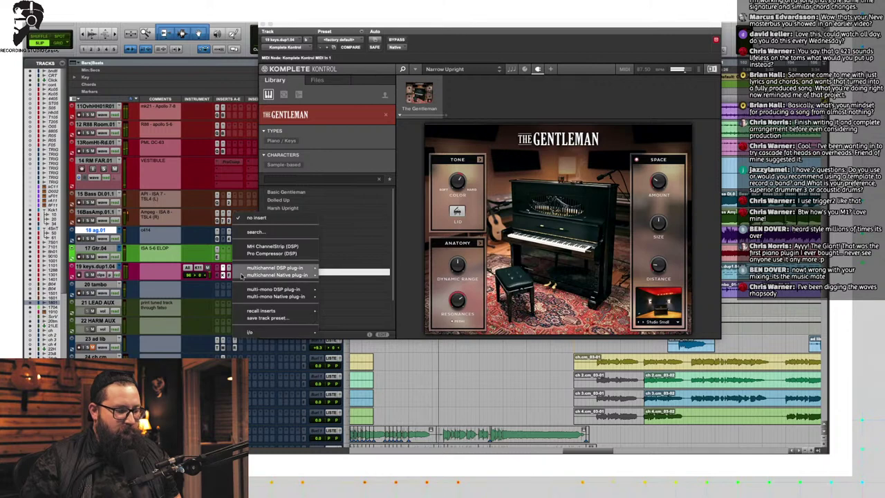
pyautogui.click(273, 246)
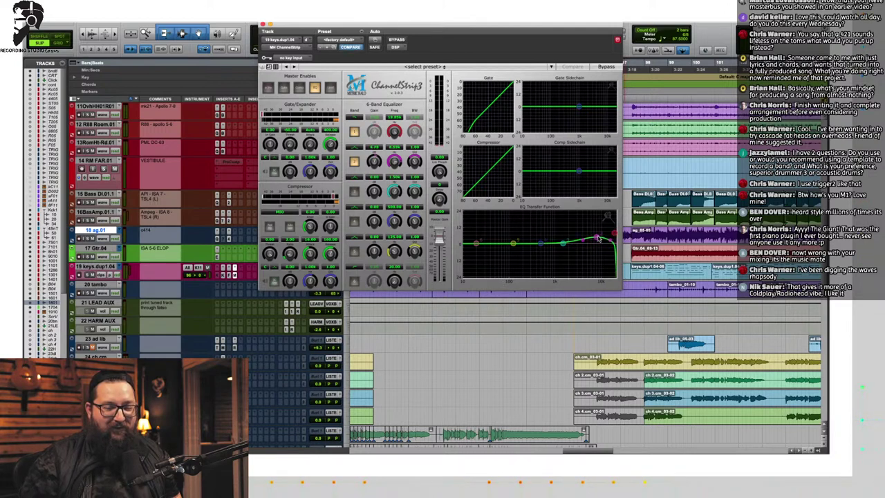
pyautogui.press('space')
pyautogui.moveTo(598, 237)
pyautogui.mouseDown()
pyautogui.moveTo(592, 233)
pyautogui.moveTo(603, 242)
pyautogui.mouseUp()
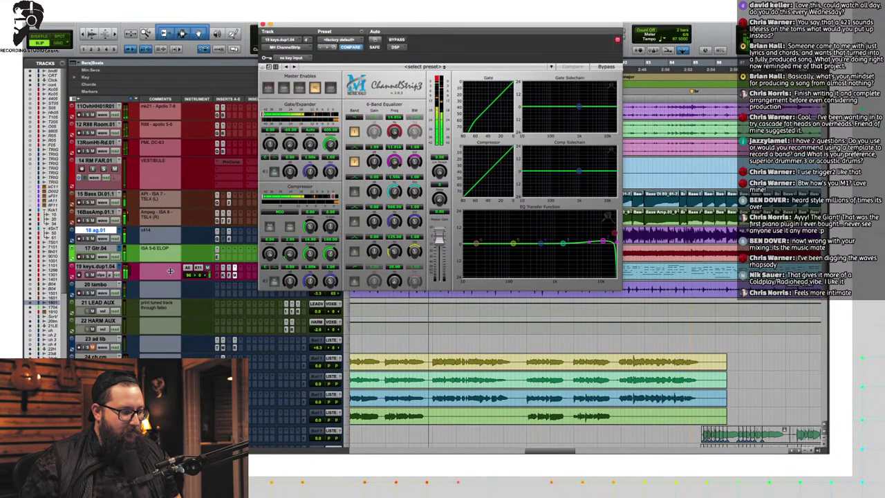
pyautogui.moveTo(512, 243)
pyautogui.mouseDown()
pyautogui.moveTo(515, 221)
pyautogui.moveTo(522, 240)
pyautogui.moveTo(508, 249)
pyautogui.mouseUp()
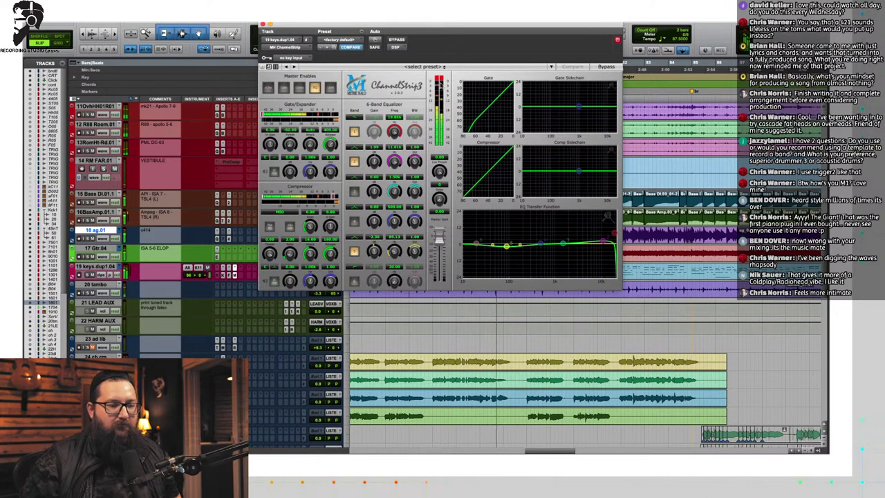
pyautogui.click(262, 24)
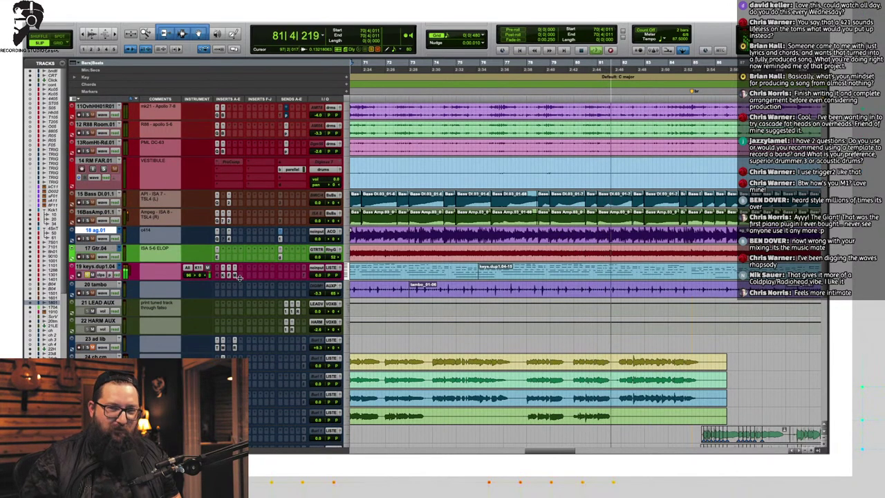
# Step: Play the mix from bar 77 and check its loudness in the Pro Limiter on the LISTEN track
pyautogui.press('space')
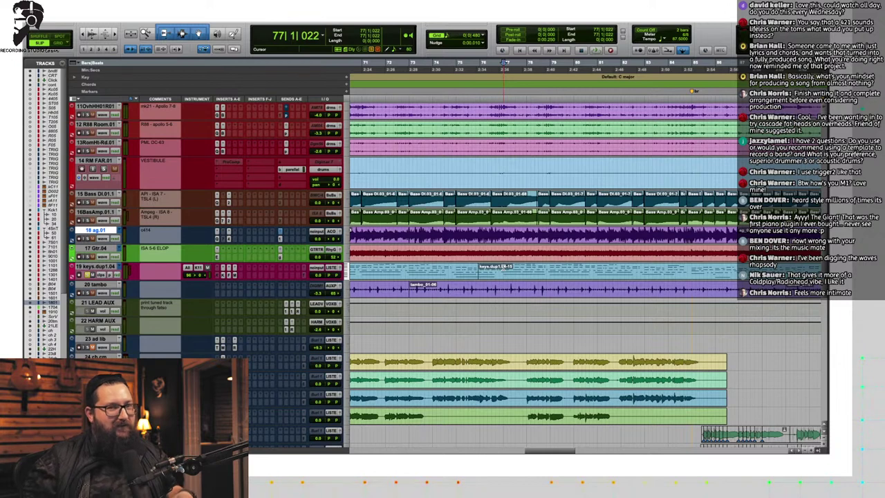
pyautogui.press('space')
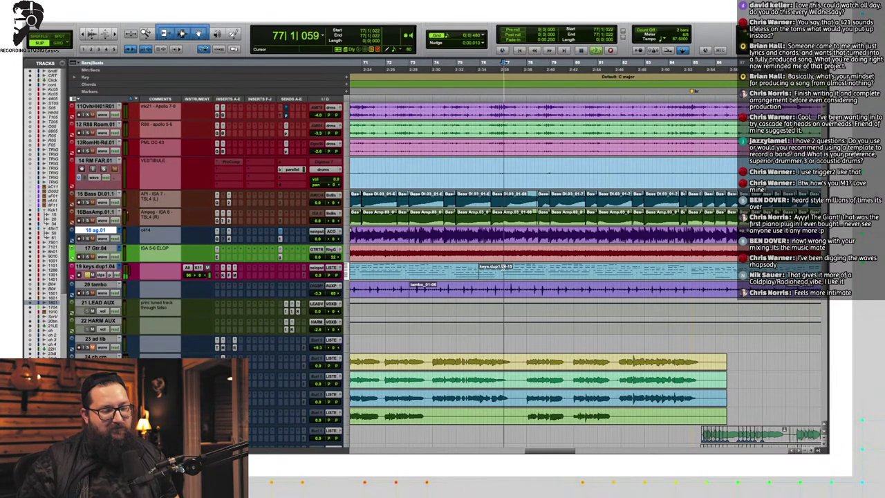
pyautogui.press('space')
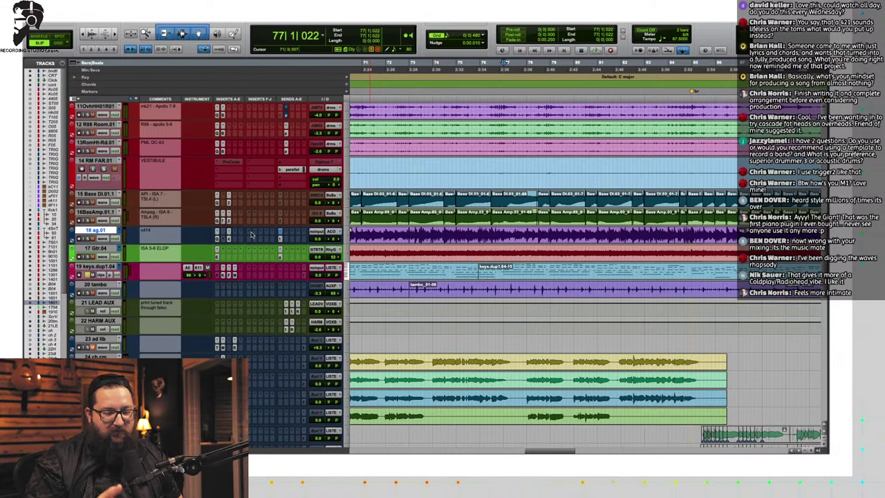
pyautogui.press('space')
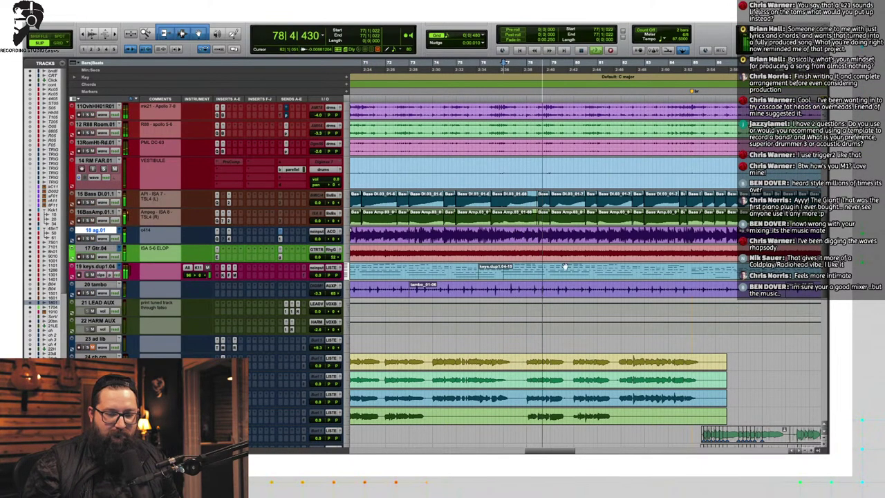
pyautogui.scroll(-10, 564, 266)
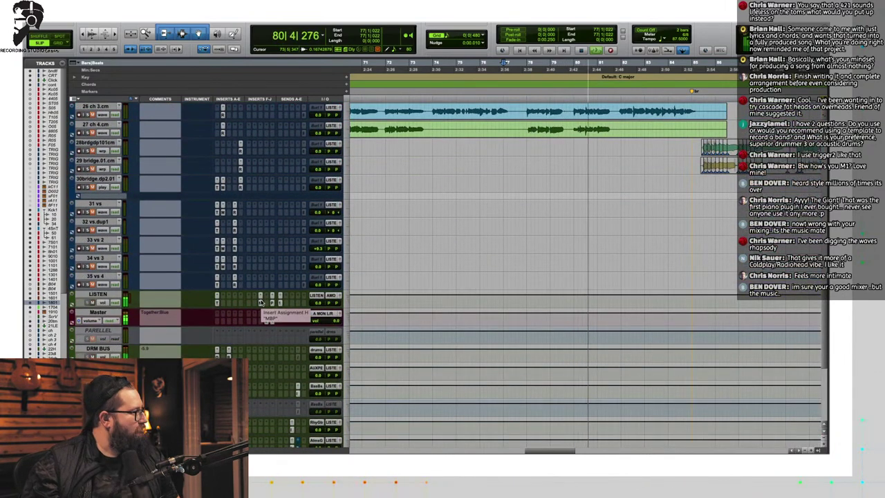
pyautogui.click(271, 302)
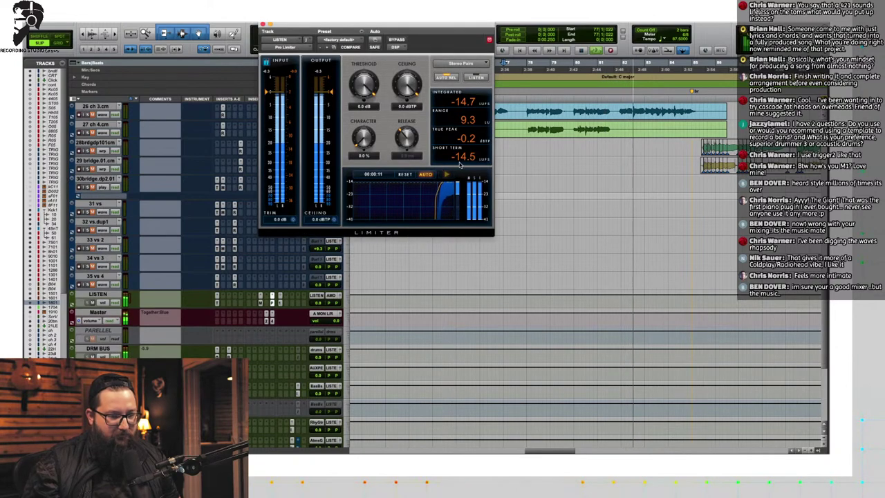
# Step: Check the Master track in Tonal Balance Control against the Pop and Rock targets
pyautogui.click(268, 318)
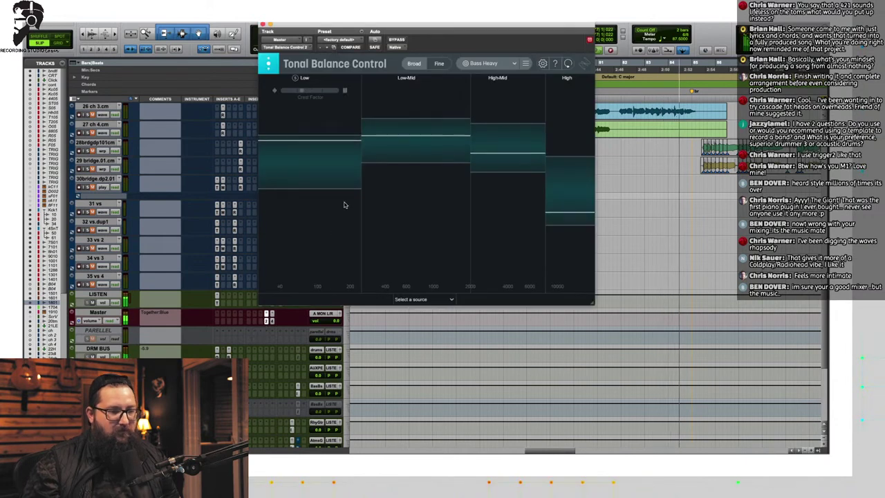
pyautogui.click(485, 63)
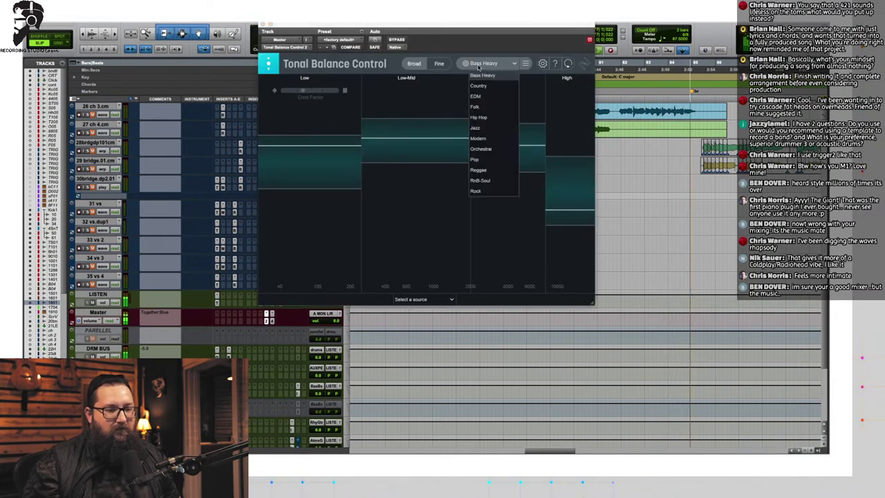
pyautogui.click(476, 159)
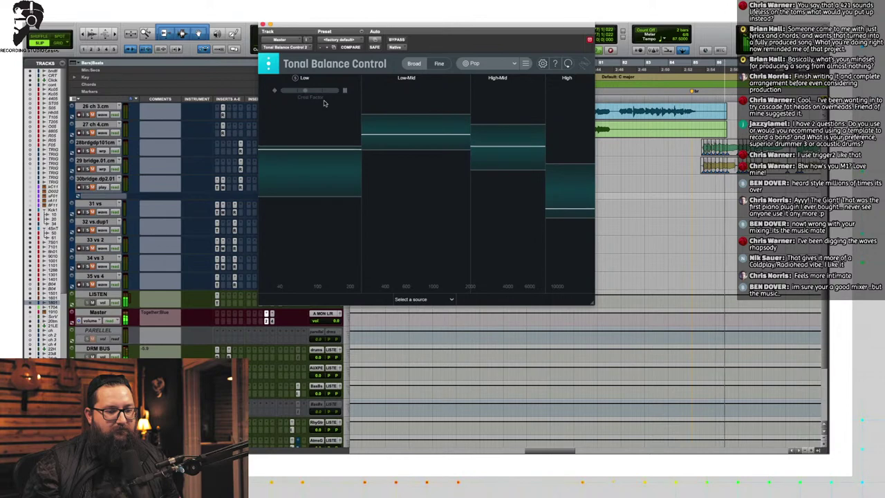
pyautogui.click(487, 63)
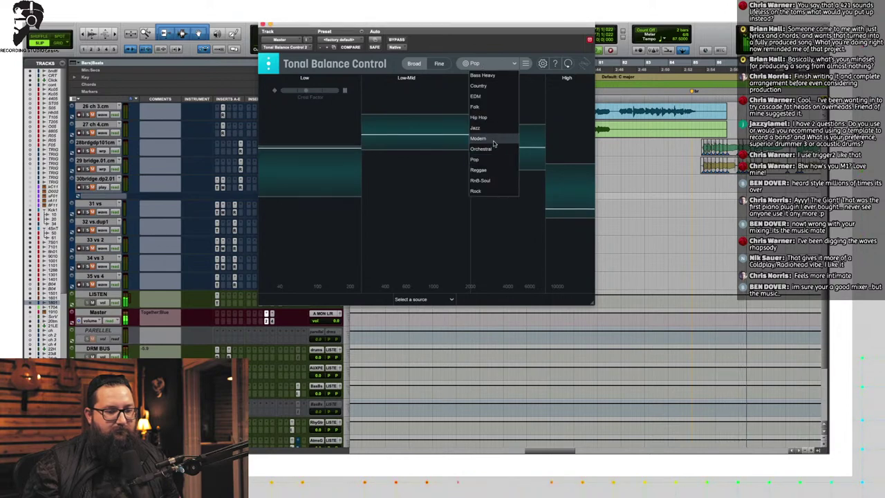
pyautogui.click(475, 190)
pyautogui.click(263, 25)
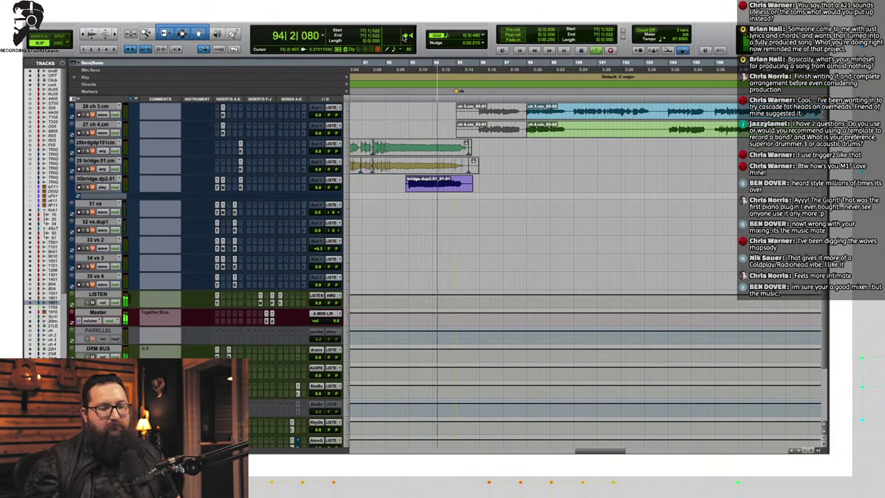
# Step: Listen to the mix through the final chorus with the bass, guitar and keys tracks in view, and stop playback
pyautogui.scroll(5, 462, 223)
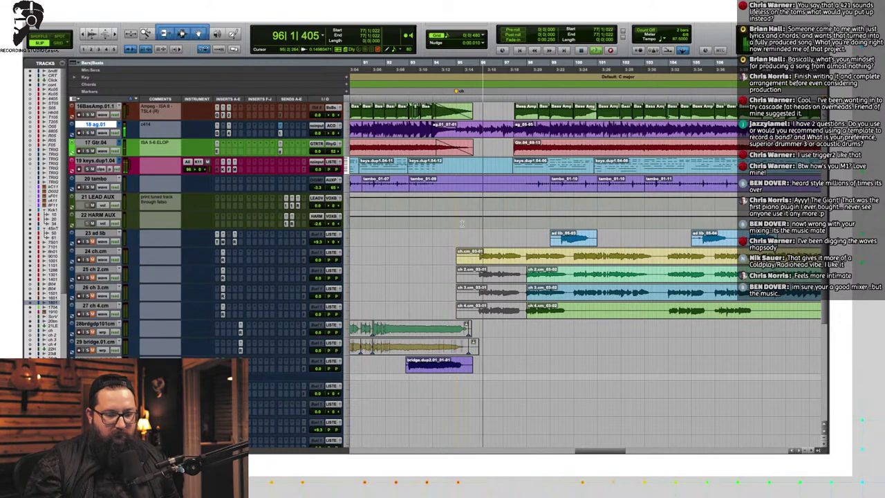
pyautogui.scroll(1, 513, 225)
pyautogui.scroll(1, 512, 226)
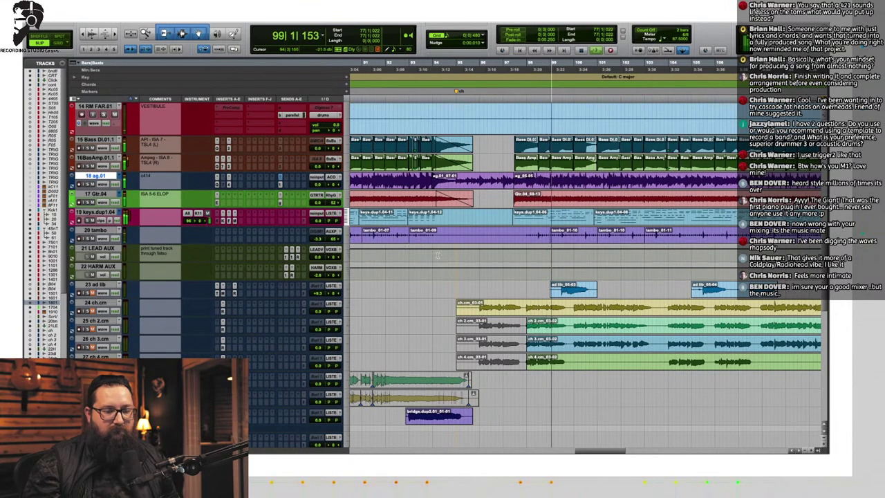
pyautogui.press('space')
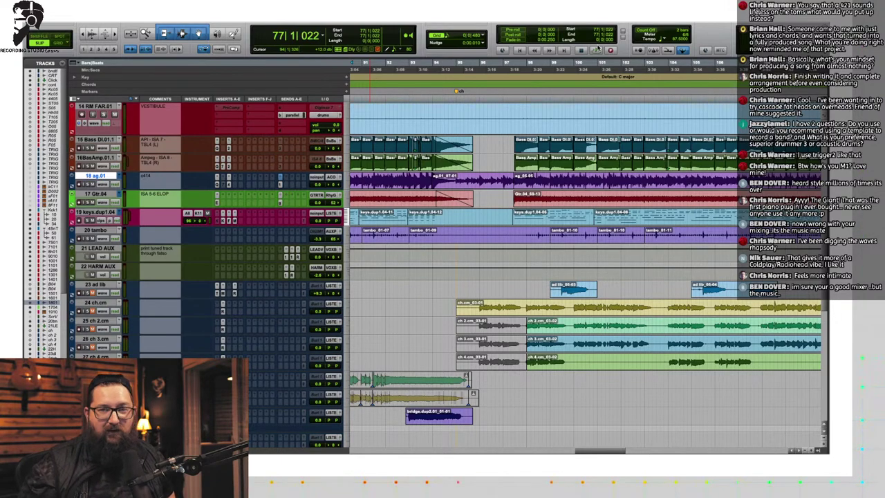
# Step: Zoom the timeline out around the kick and snare tracks and play briefly from the chorus marker before bar 69
pyautogui.scroll(-10, 493, 375)
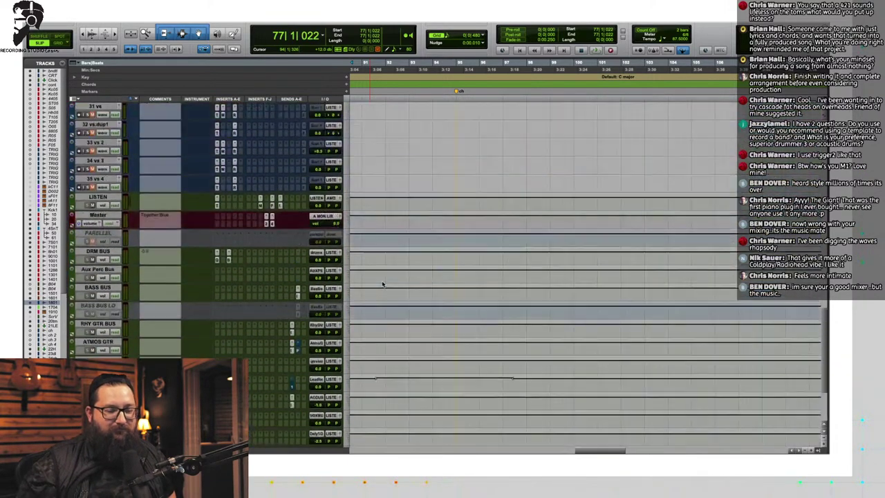
pyautogui.scroll(15, 383, 284)
pyautogui.scroll(10, 383, 283)
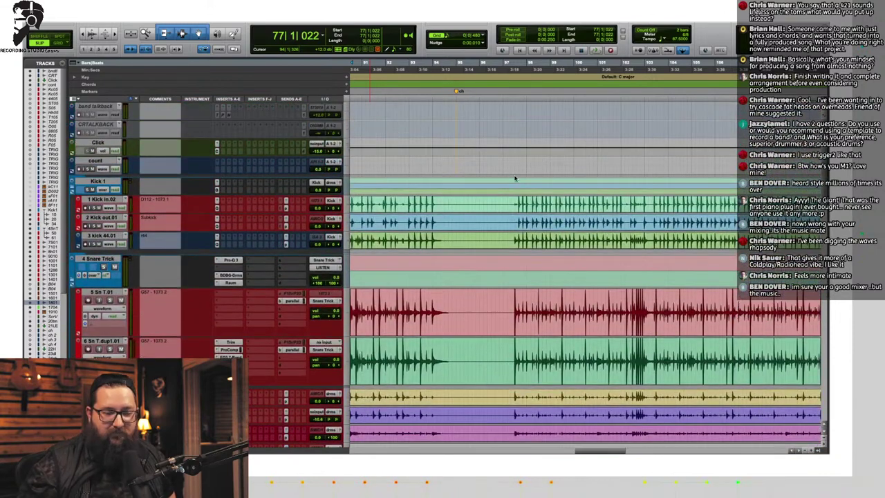
pyautogui.scroll(-3, 514, 206)
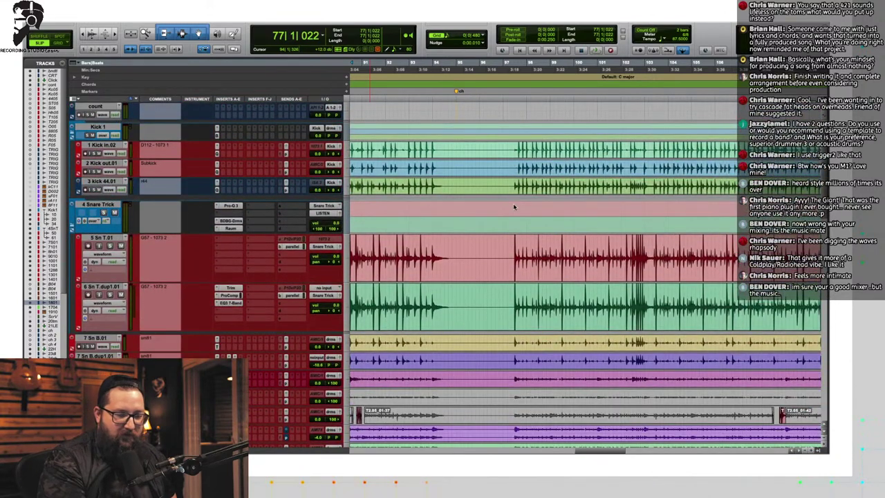
pyautogui.click(458, 168)
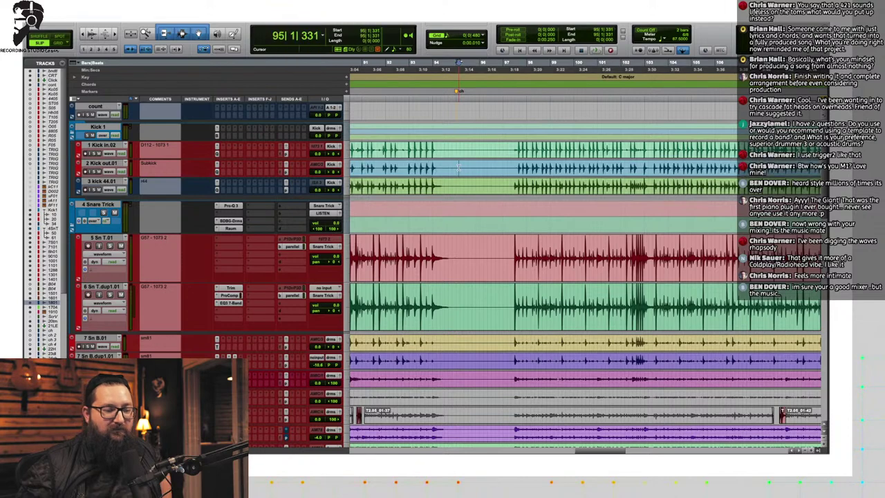
pyautogui.press('r')
pyautogui.press('r')
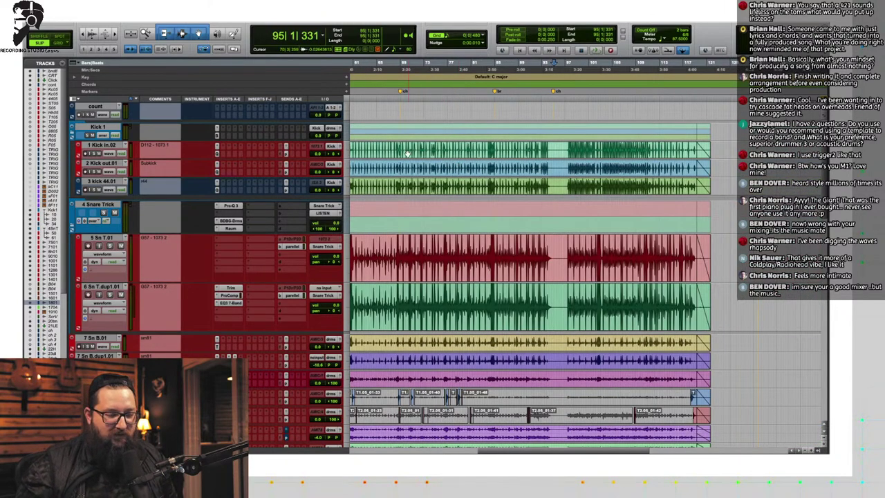
pyautogui.click(399, 151)
pyautogui.press('space')
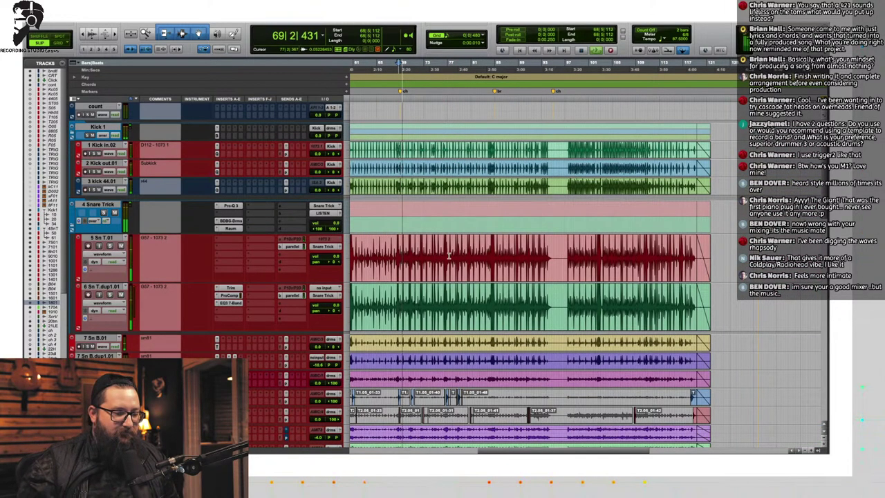
pyautogui.press('space')
# Step: Look through the session's tracks from the toms down to the vocals and buses, and return to the instrument tracks
pyautogui.scroll(-10, 398, 249)
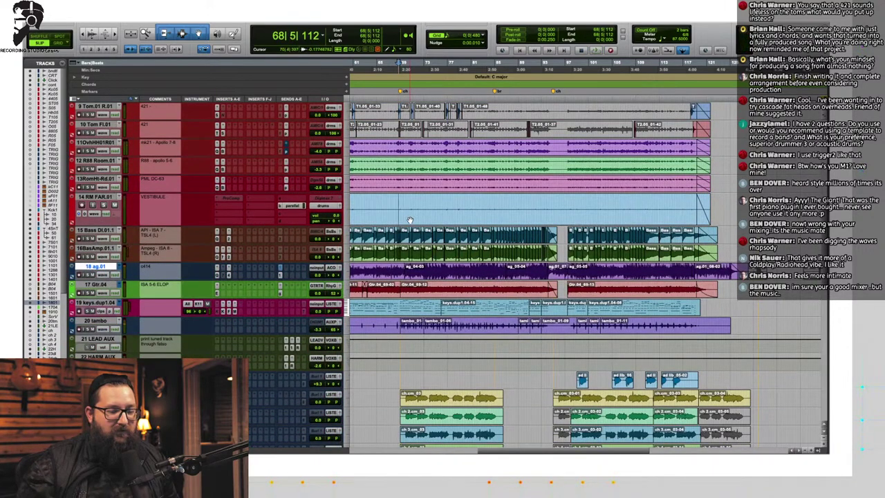
pyautogui.scroll(-8, 410, 220)
pyautogui.scroll(-6, 410, 219)
pyautogui.scroll(3, 394, 210)
pyautogui.scroll(-9, 378, 203)
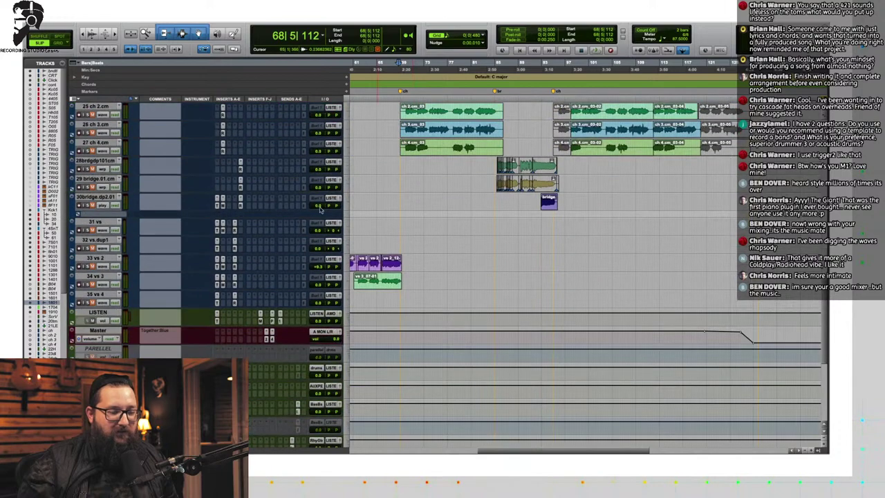
pyautogui.scroll(-5, 379, 202)
pyautogui.scroll(12, 460, 295)
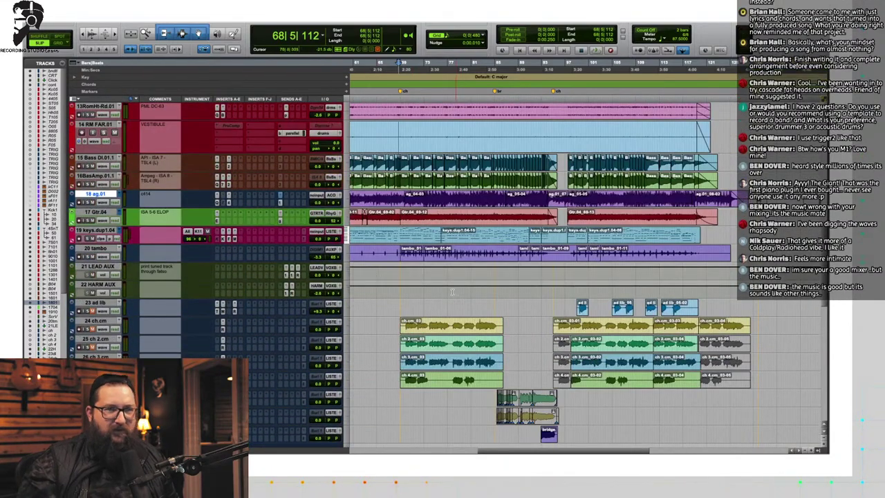
pyautogui.press('super+Tab')
pyautogui.press('super+Tab')
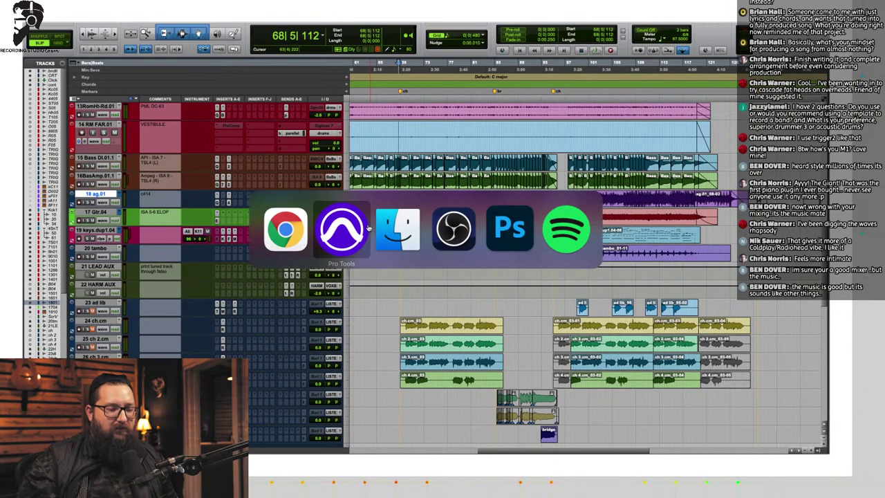